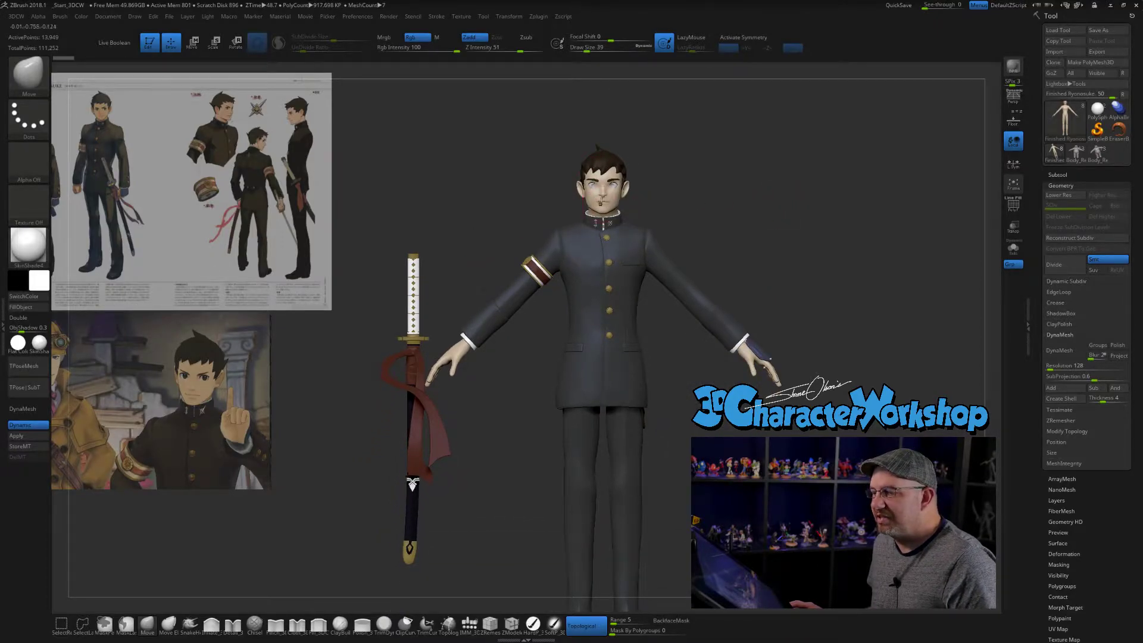
- Enlarge the portrait reference image of the pointing character in Spotlight and reposition it beneath the character sheet, beside the model
mouse_move(792, 187)
left_mouse_down()
mouse_move(803, 186)
mouse_move(788, 189)
left_mouse_up()
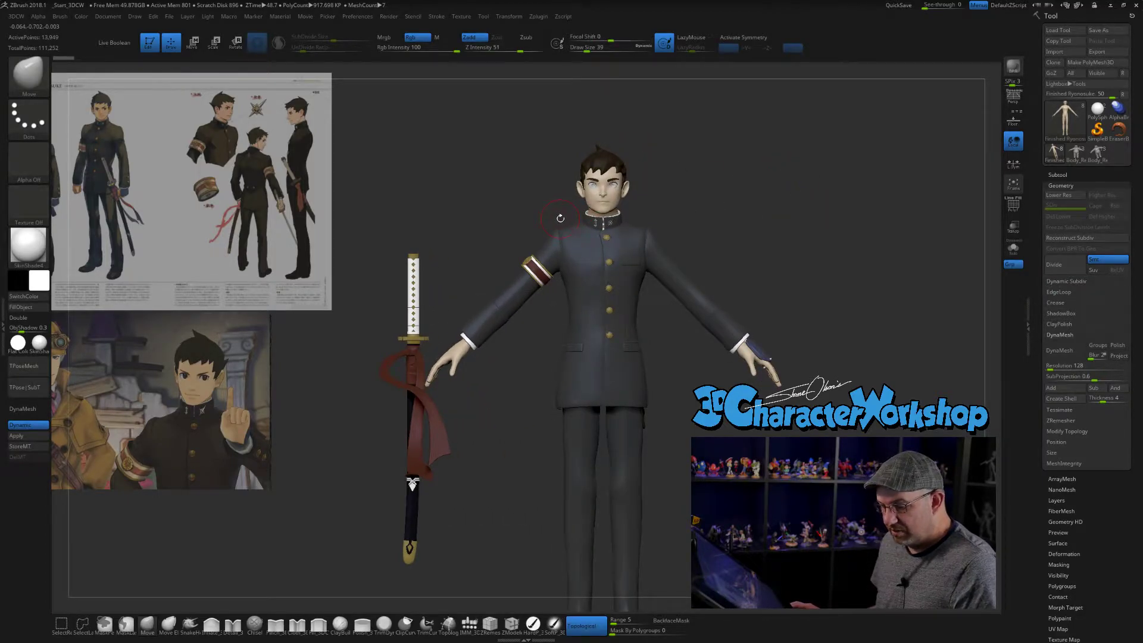
key("z")
left_click(241, 420)
left_click_drag(261, 367, 352, 422)
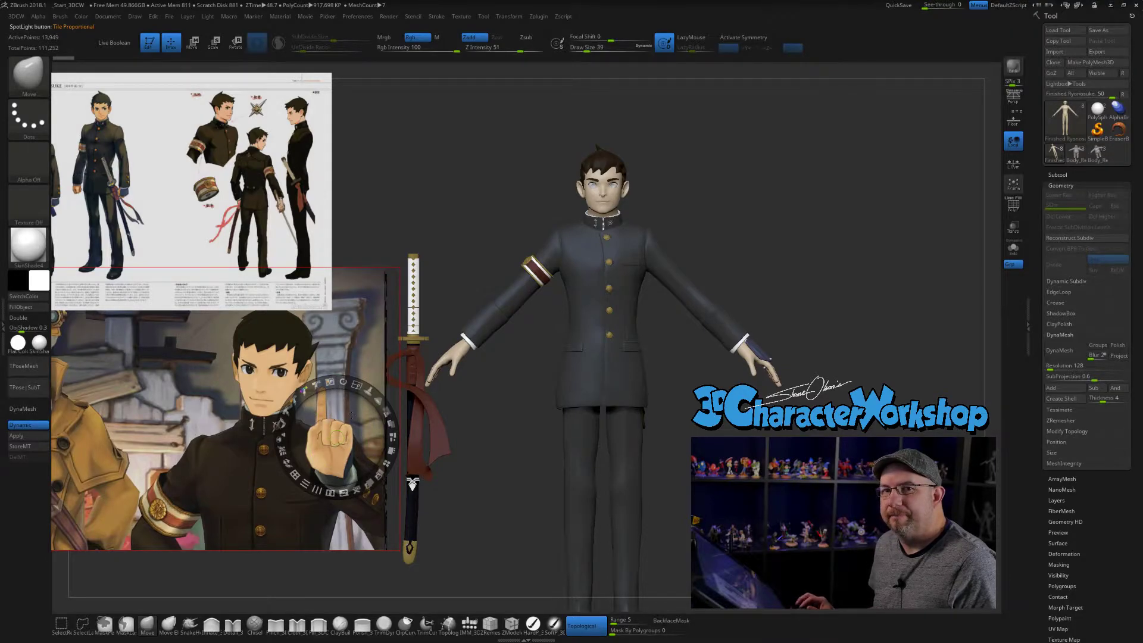
left_click_drag(348, 427, 361, 456)
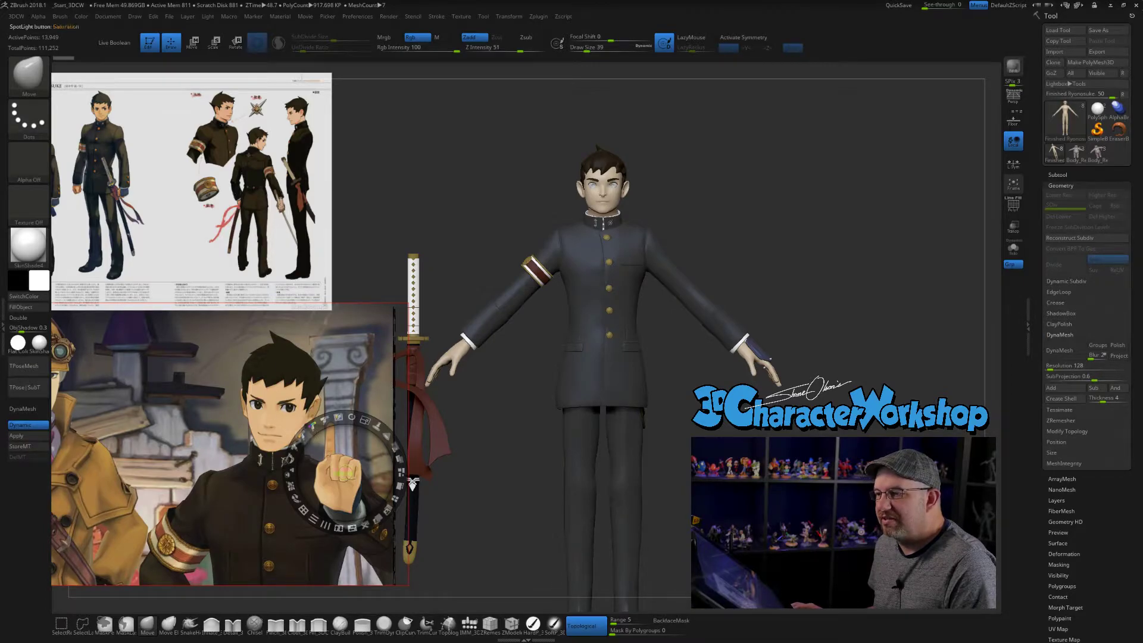
left_click_drag(365, 422, 422, 540)
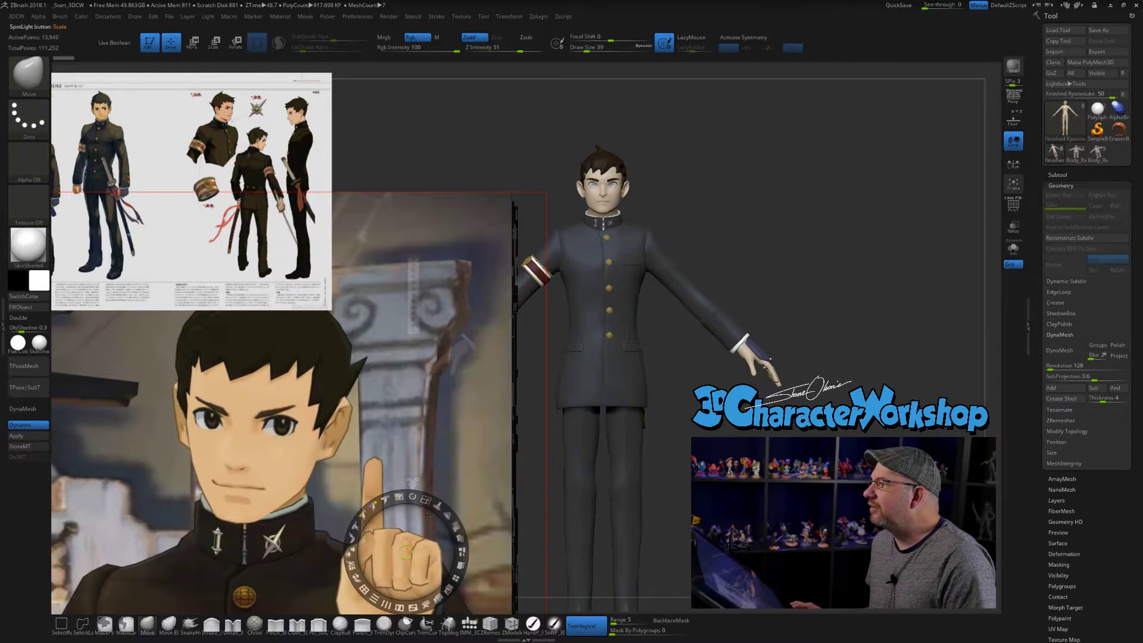
left_click_drag(426, 500, 412, 435)
left_click_drag(421, 392, 386, 420)
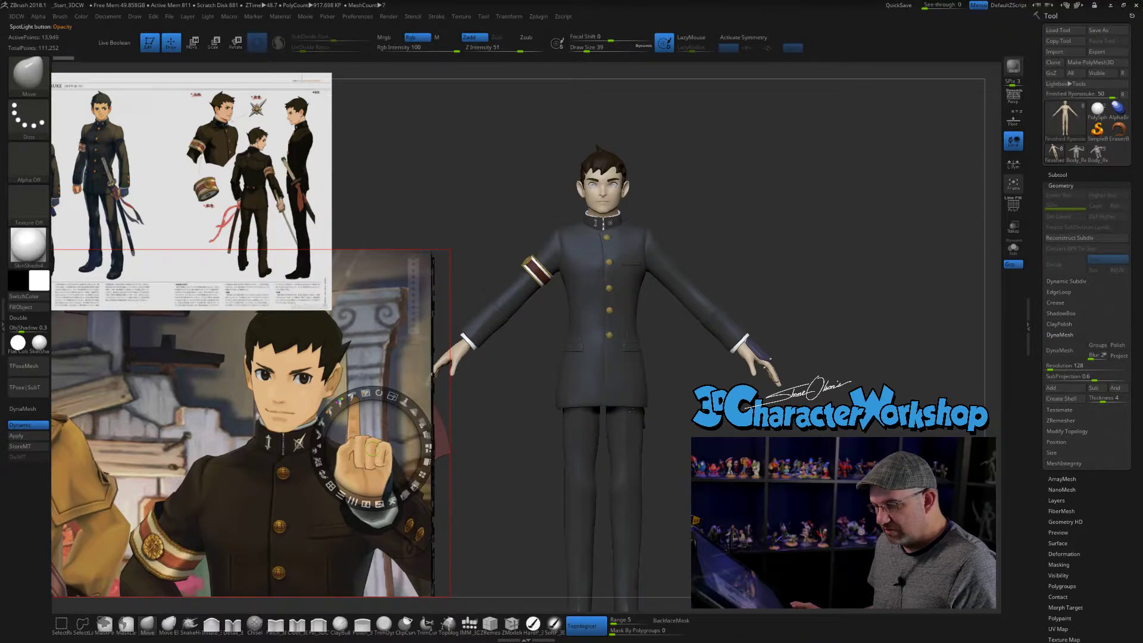
key("z")
- Sample the light skin tone from the character's face in the portrait reference as the active colour
left_click_drag(797, 238, 856, 206)
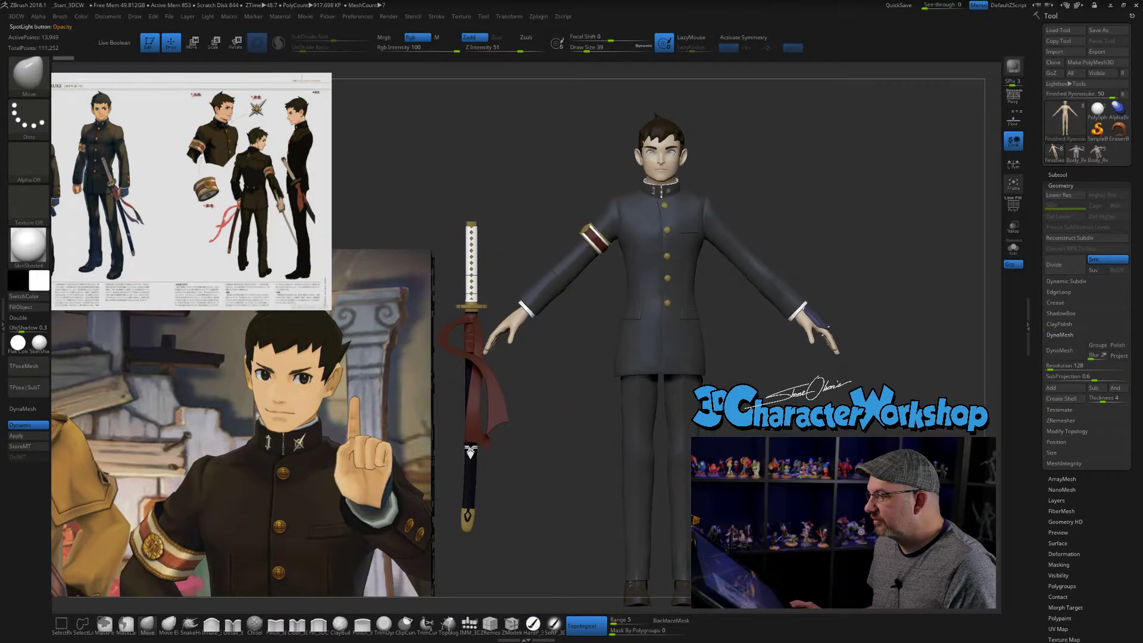
left_click_drag(817, 383, 794, 447, "alt")
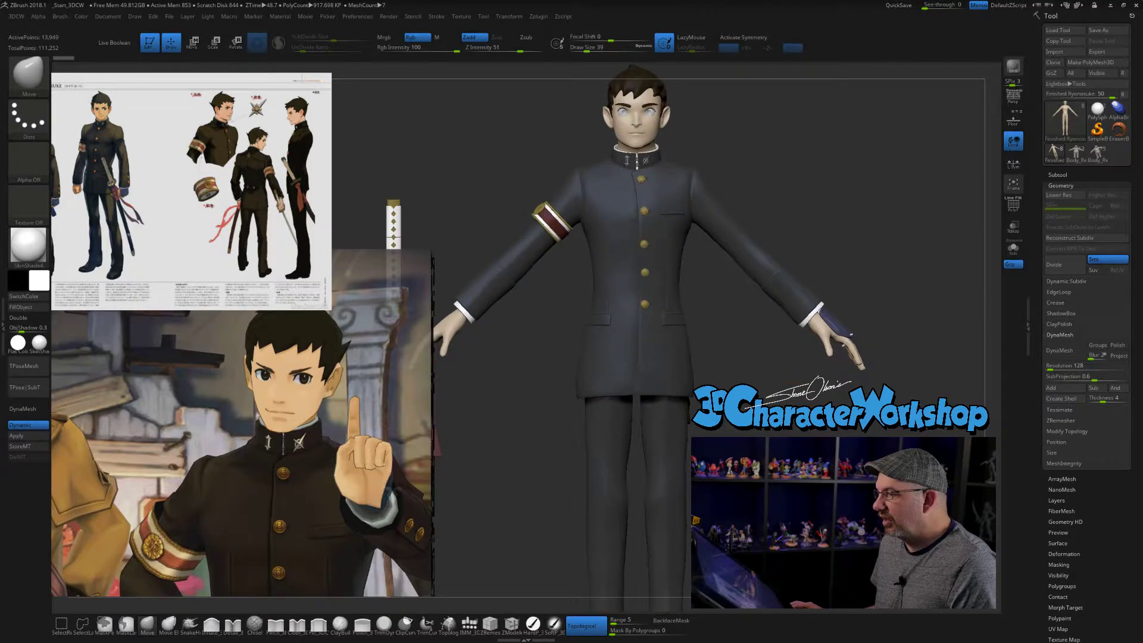
left_click_drag(777, 373, 747, 390, "alt")
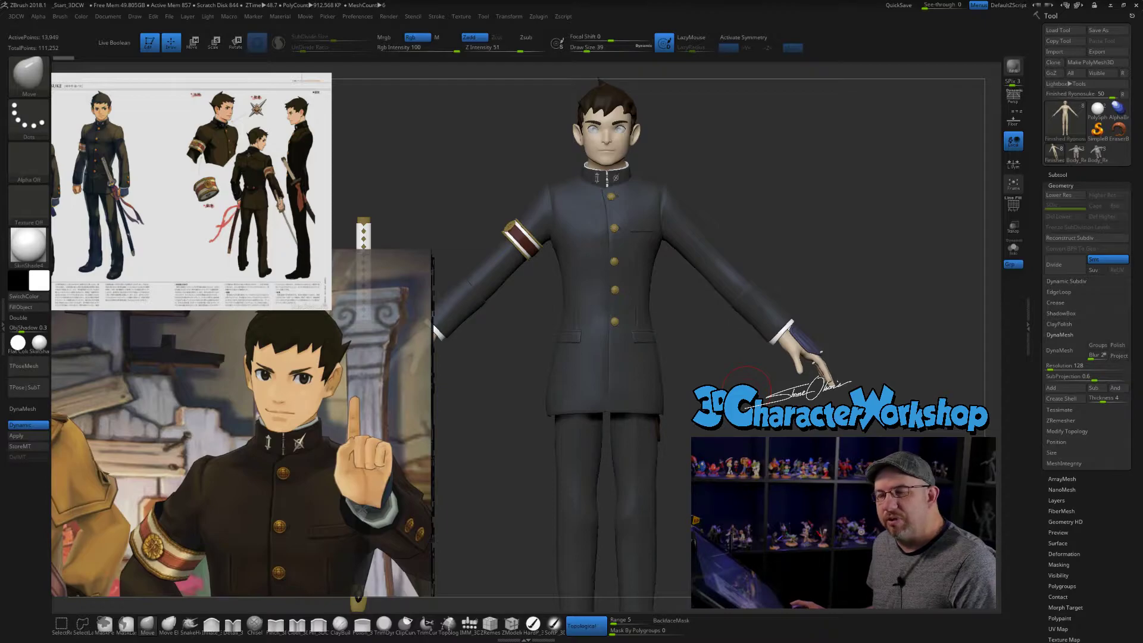
left_click_drag(742, 263, 797, 220, "alt")
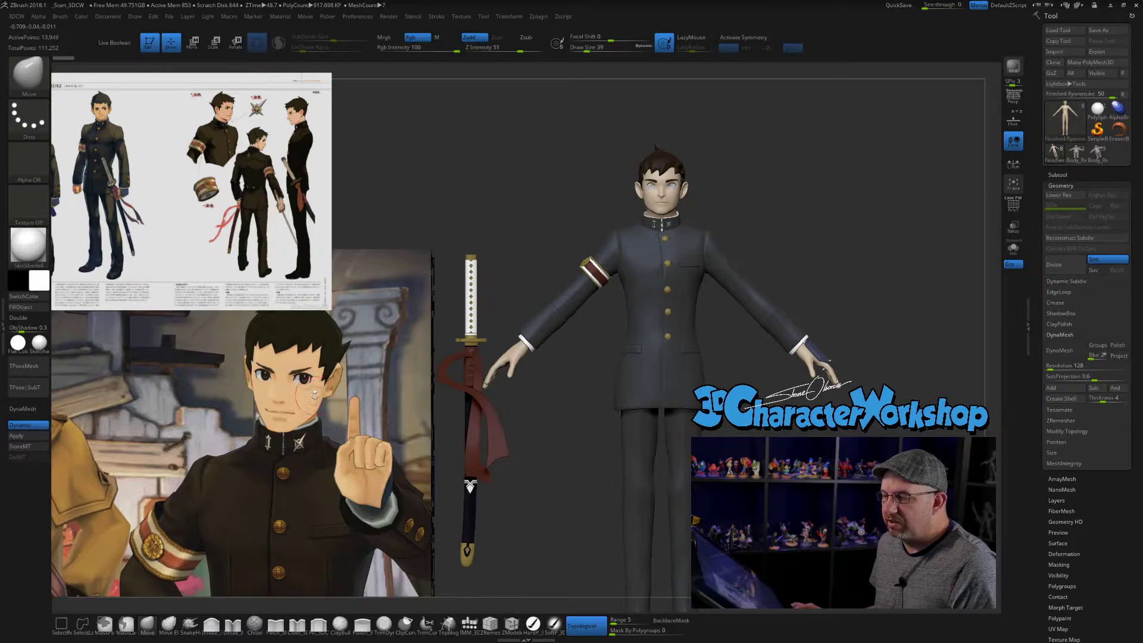
key("z")
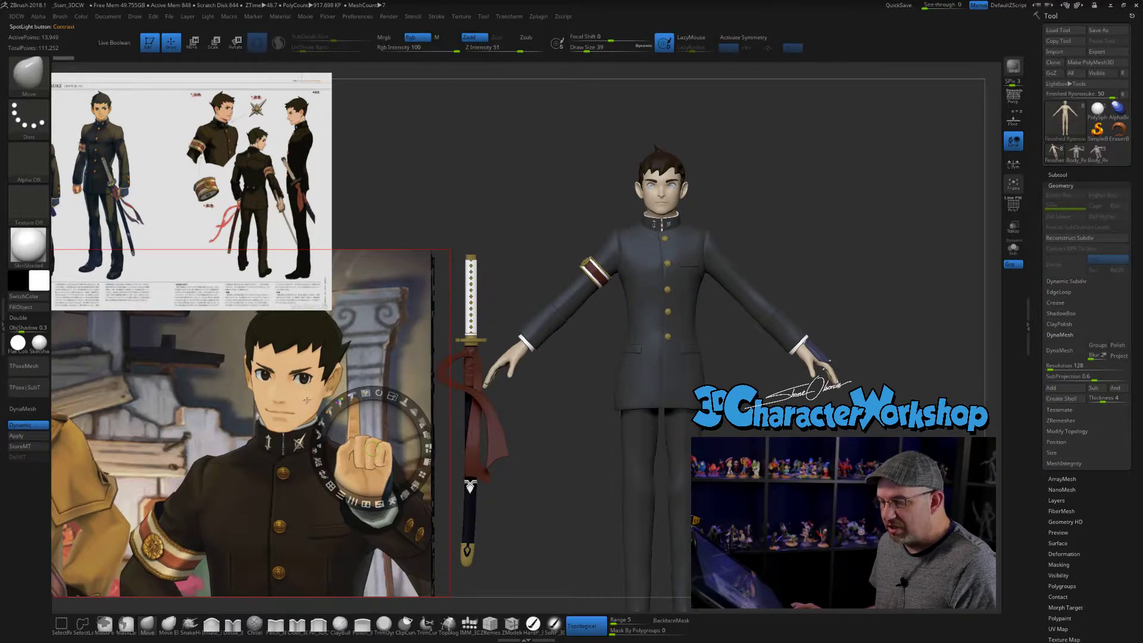
key("c")
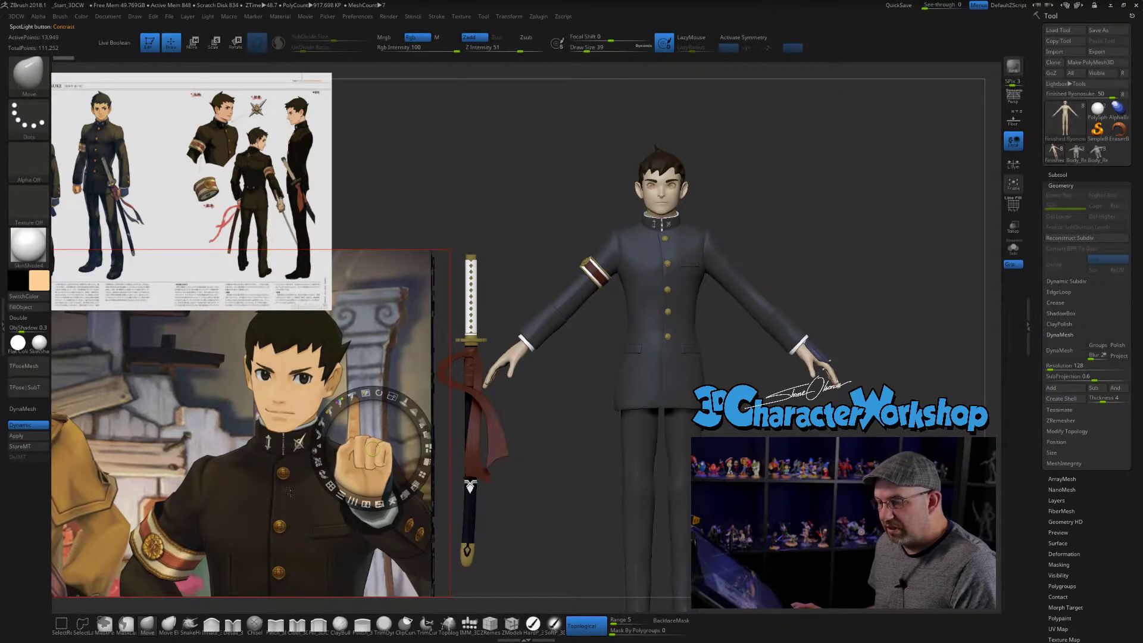
key("c")
key("c")
key("c")
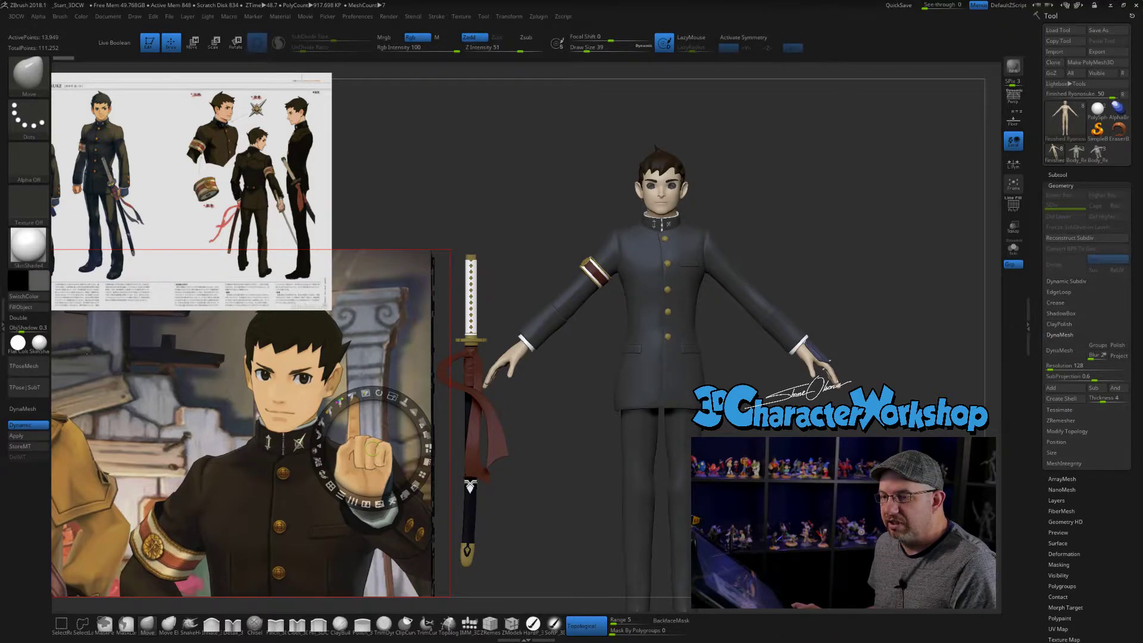
left_click_drag(39, 282, 275, 422)
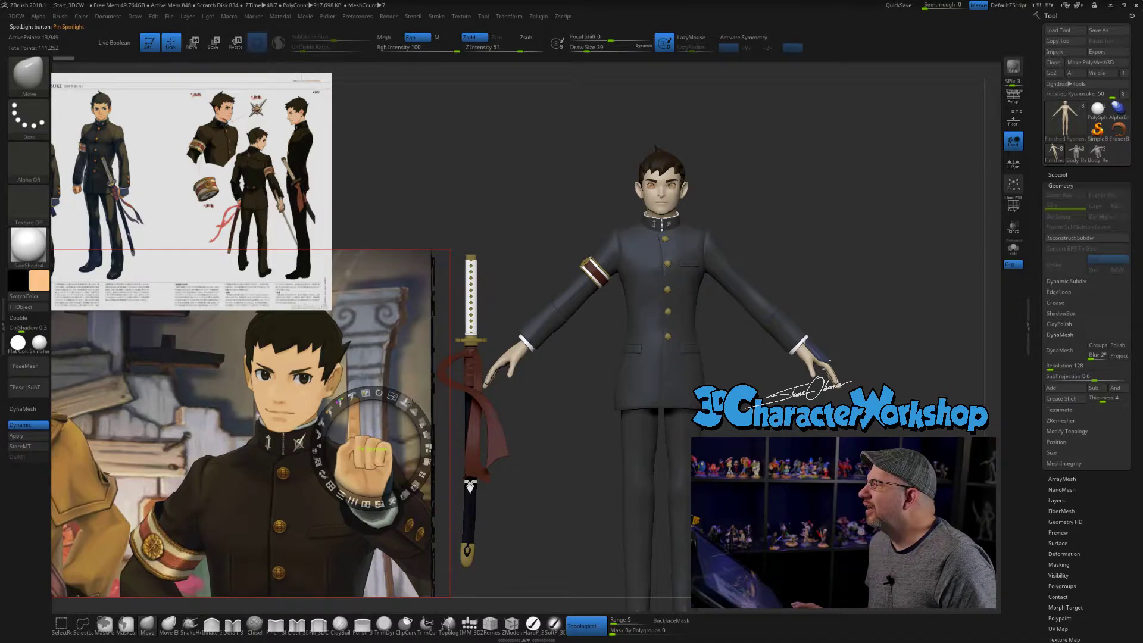
key("c")
key("c")
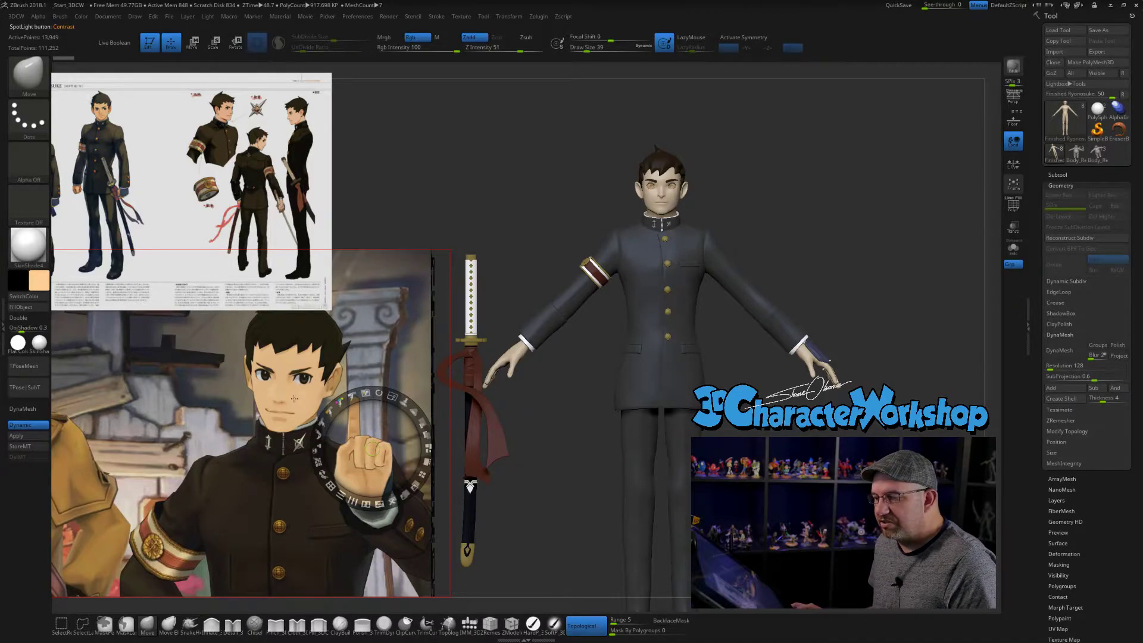
key("z")
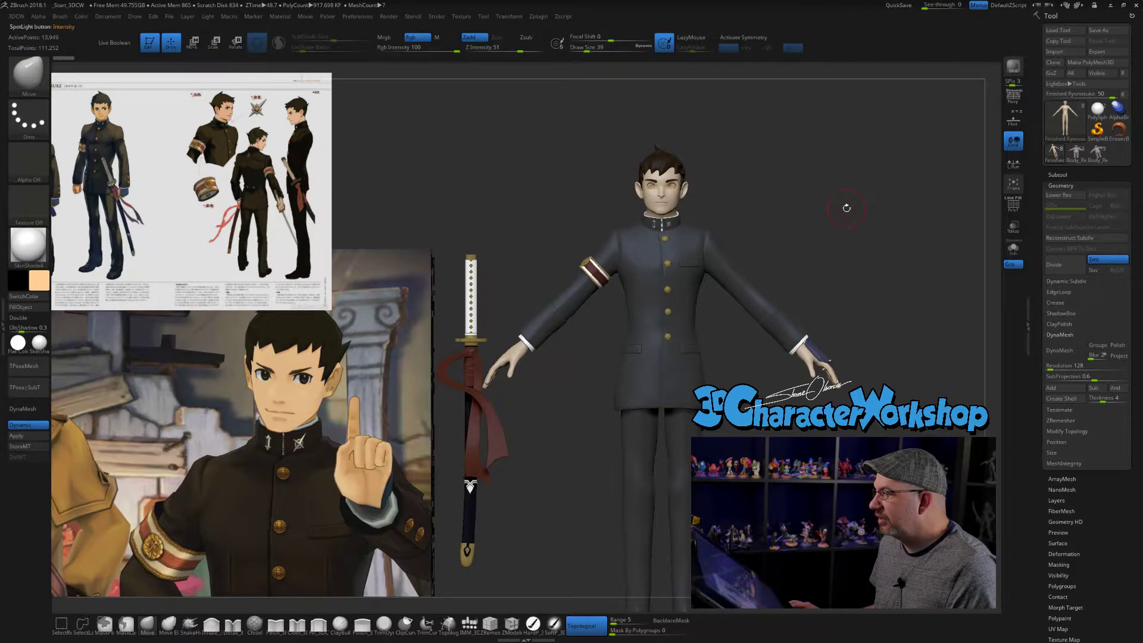
- Isolate the body subtool, fill it with the sampled skin colour using a paint brush, and show all subtools again
left_click_drag(883, 204, 865, 193)
left_click(1014, 249)
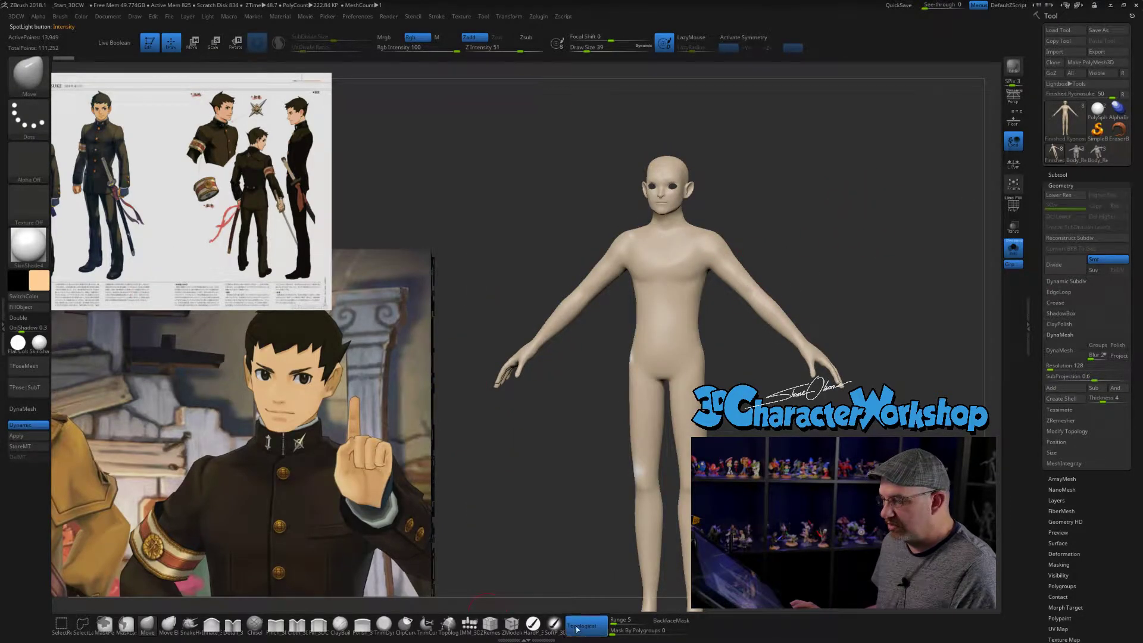
left_click(533, 623)
left_click(39, 305)
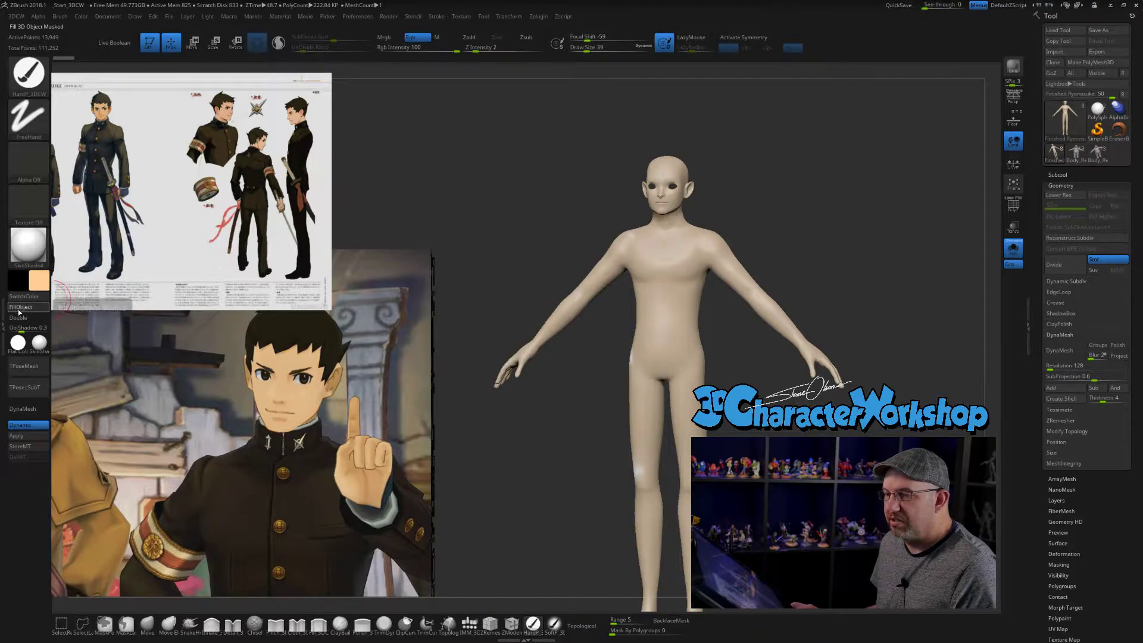
left_click(1014, 248)
- Reduce the paint brush's draw size to 18
mouse_move(822, 212)
left_mouse_down()
mouse_move(829, 199)
mouse_move(807, 230)
mouse_move(832, 240)
mouse_move(813, 217)
mouse_move(839, 357)
left_mouse_up()
left_click_drag(848, 184, 855, 262, "alt")
key("s")
left_click_drag(858, 209, 855, 306)
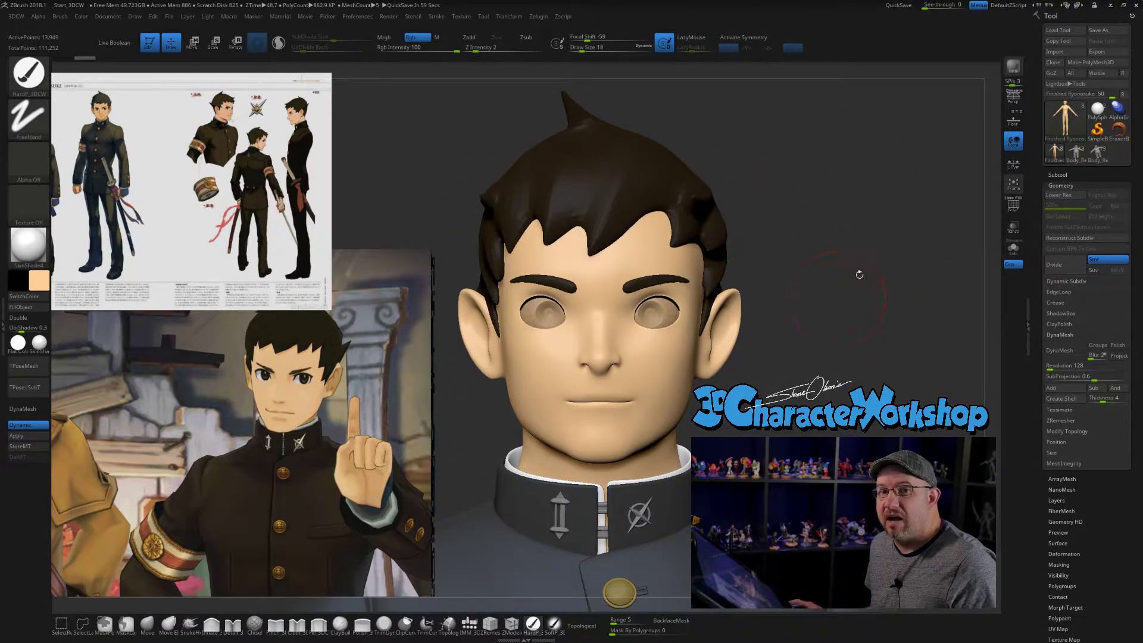
- Examine the jacket, armband, buttons, back and collar of the figure from several angles against the reference images
left_click_drag(867, 316, 865, 184)
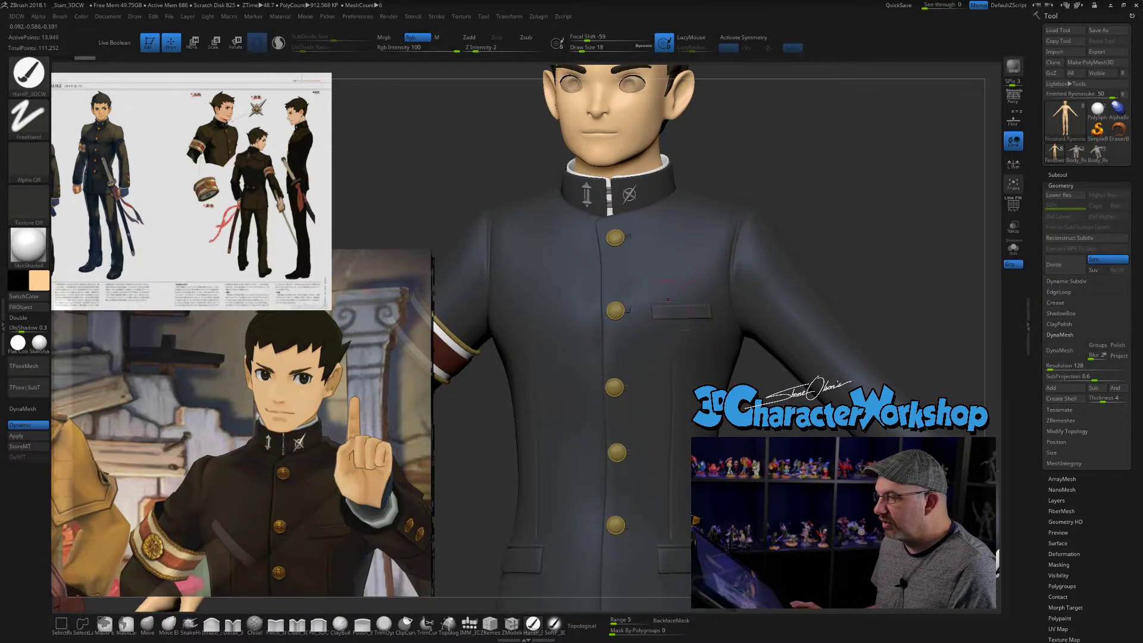
left_click_drag(800, 432, 779, 434, "alt")
left_click_drag(771, 387, 901, 433)
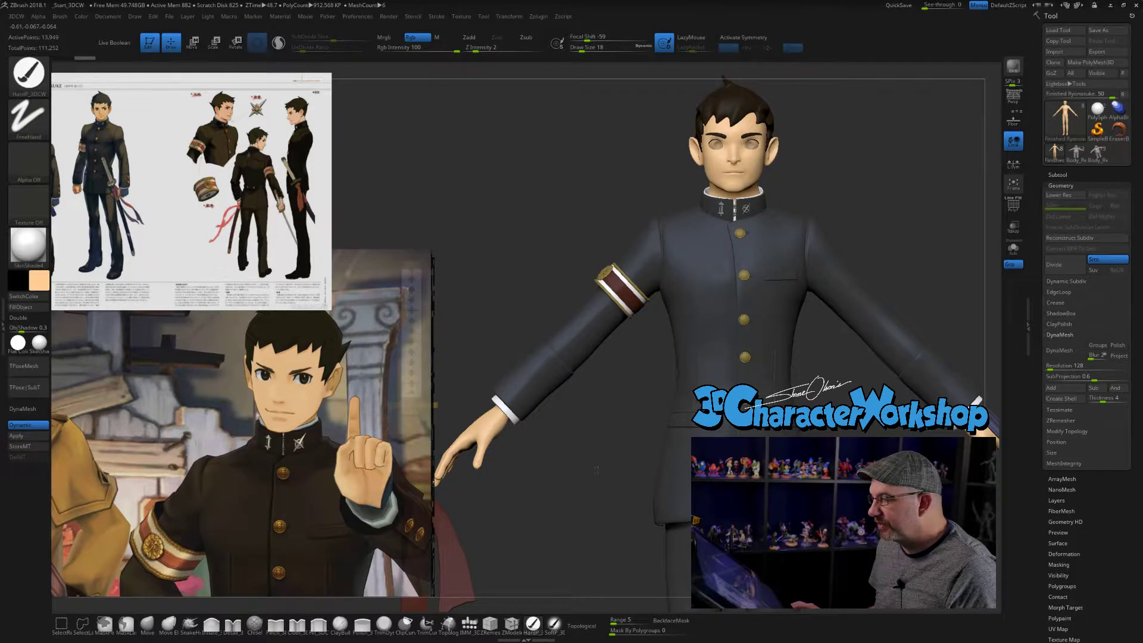
right_click_drag(598, 472, 599, 466, "ctrl")
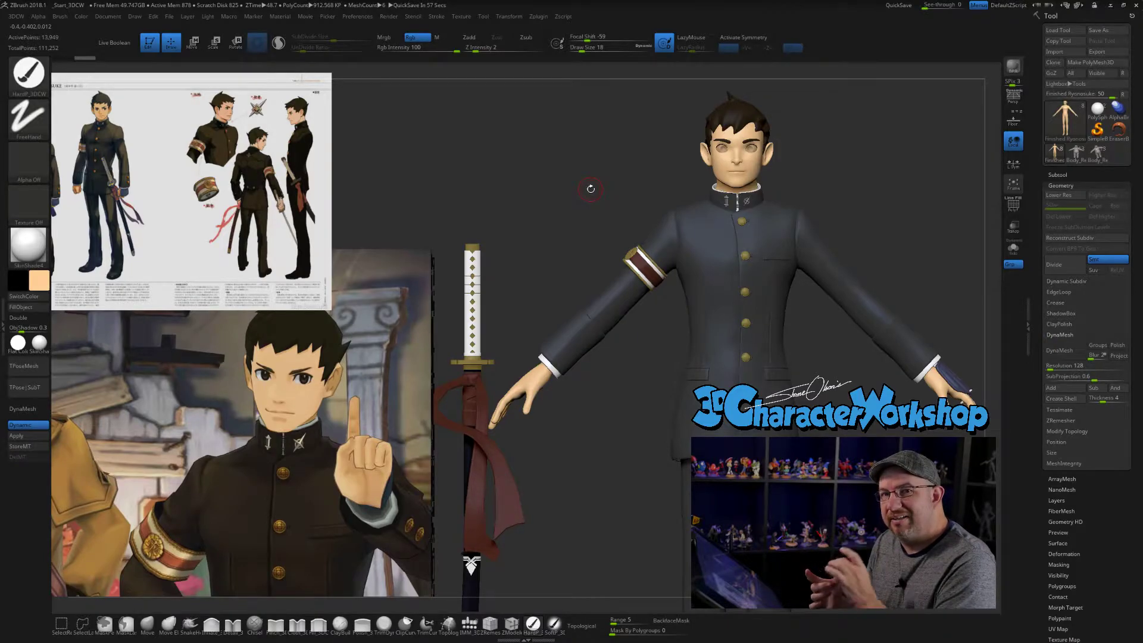
left_click_drag(581, 215, 577, 213)
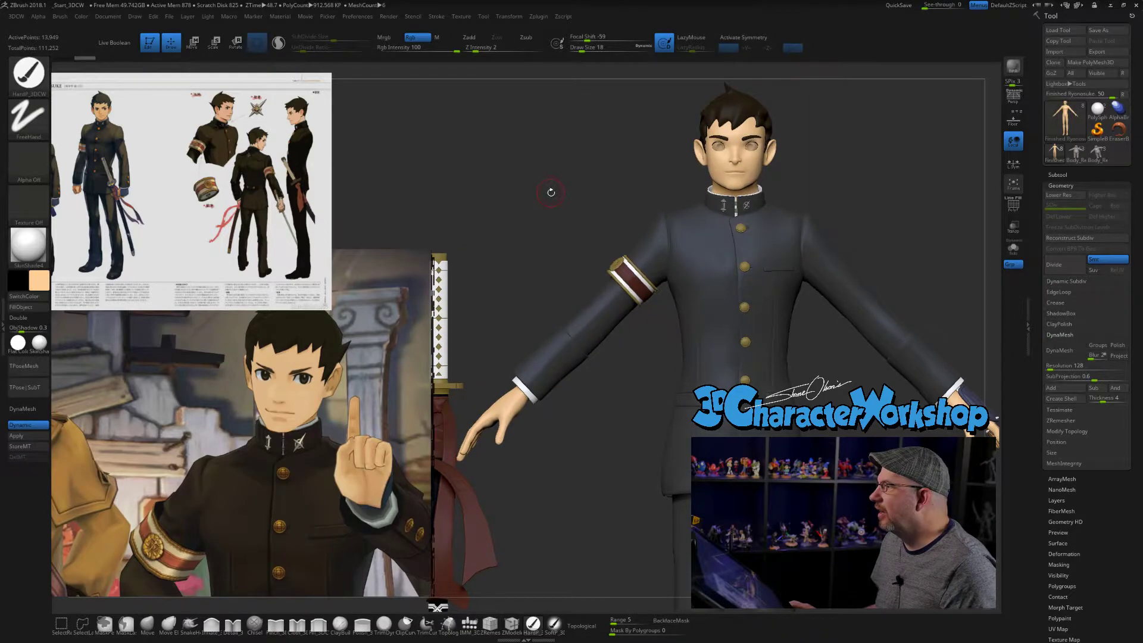
left_click_drag(889, 161, 886, 185, "alt")
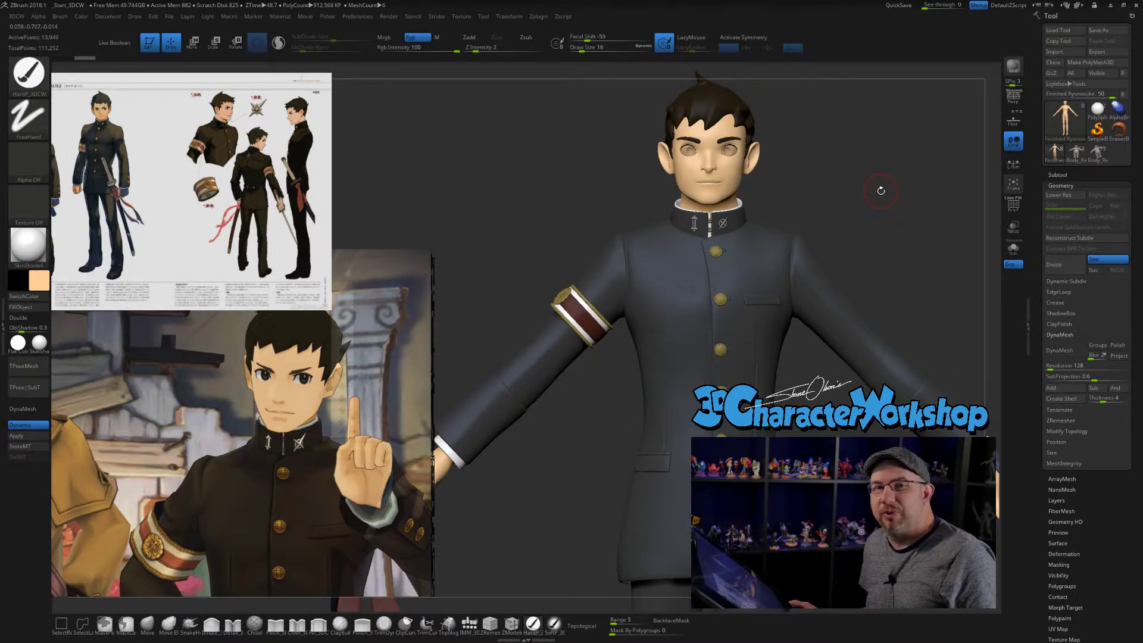
left_click_drag(881, 191, 770, 219)
left_click_drag(902, 357, 879, 333)
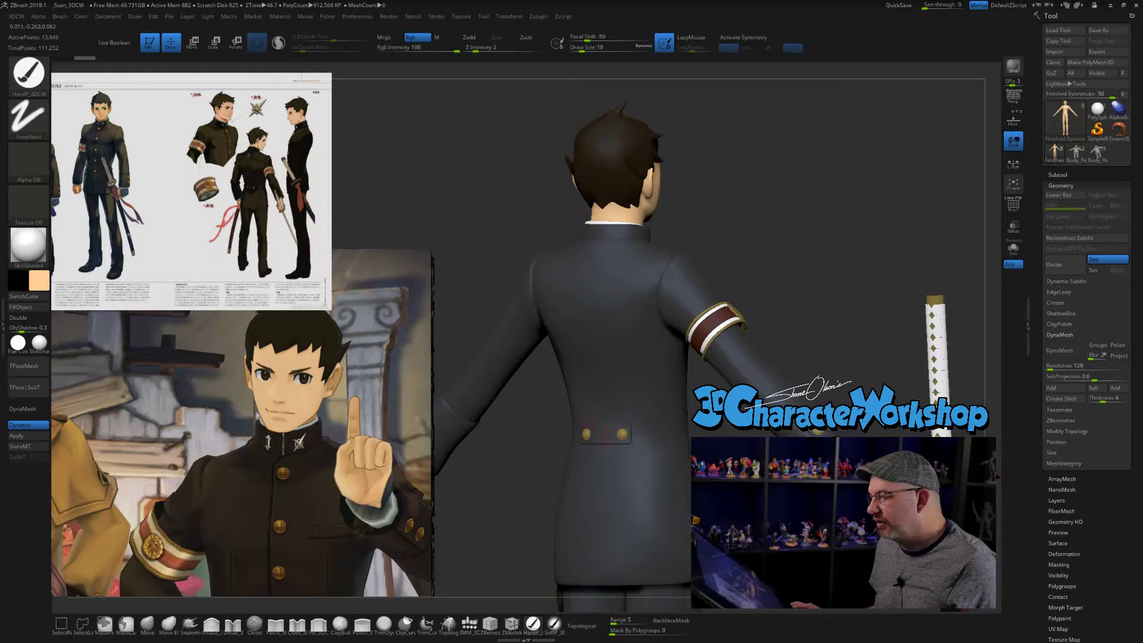
right_click_drag(691, 463, 717, 433, "ctrl")
right_click_drag(917, 363, 843, 393)
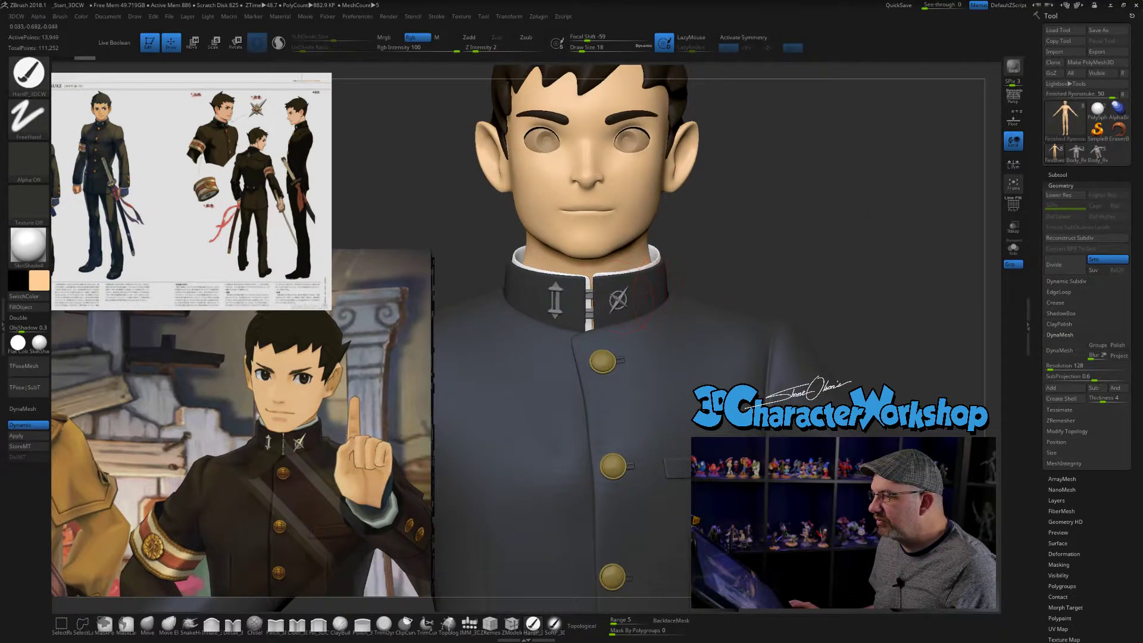
right_click_drag(565, 286, 701, 302)
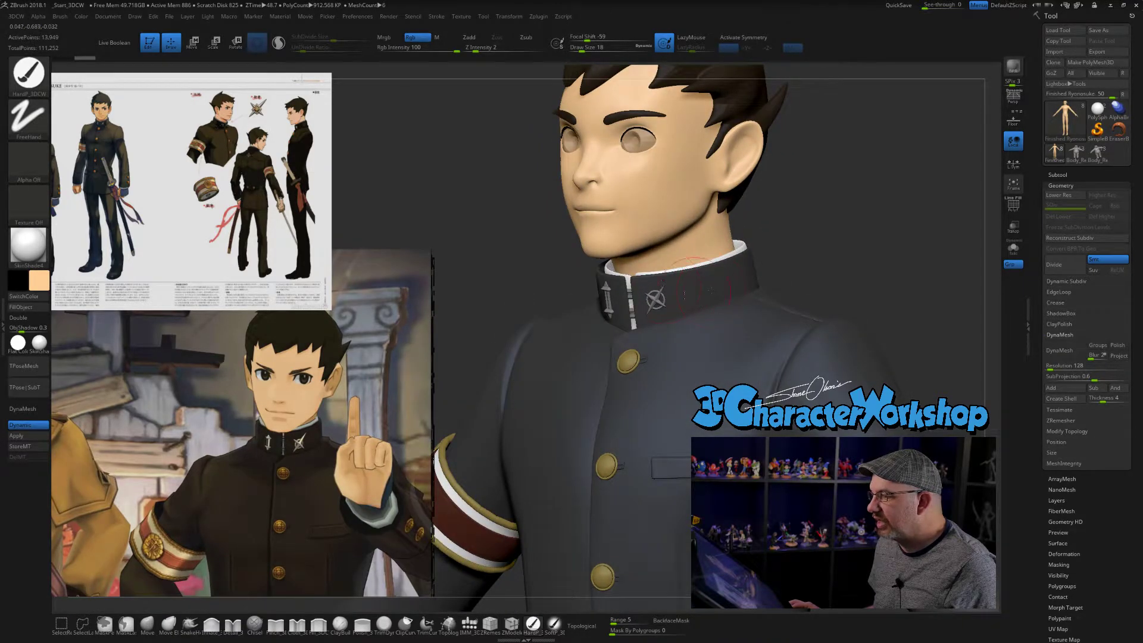
- Reduce the paint brush's draw size to 8
key("s")
mouse_move(871, 245)
left_mouse_down()
mouse_move(817, 249)
mouse_move(852, 251)
left_mouse_up()
left_click_drag(757, 208, 762, 232)
left_click_drag(778, 182, 785, 191, "alt")
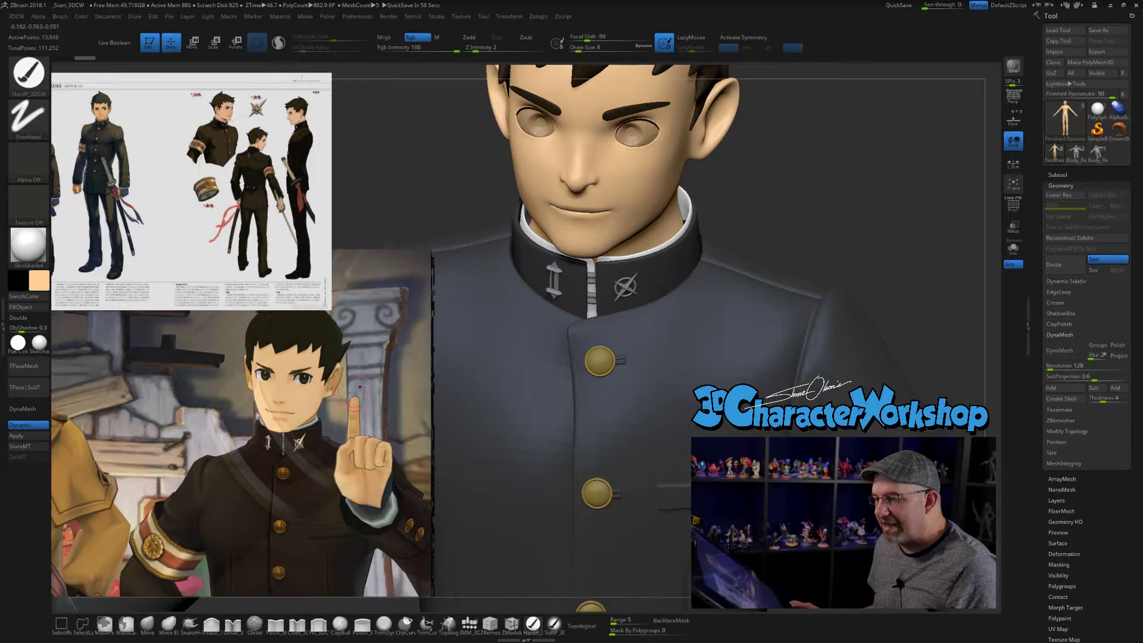
- Examine the figure's overall proportions, then its face, hair and collar, in comparison with the portrait reference
mouse_move(885, 185)
left_mouse_down()
mouse_move(865, 202)
mouse_move(841, 200)
mouse_move(848, 238)
left_mouse_up()
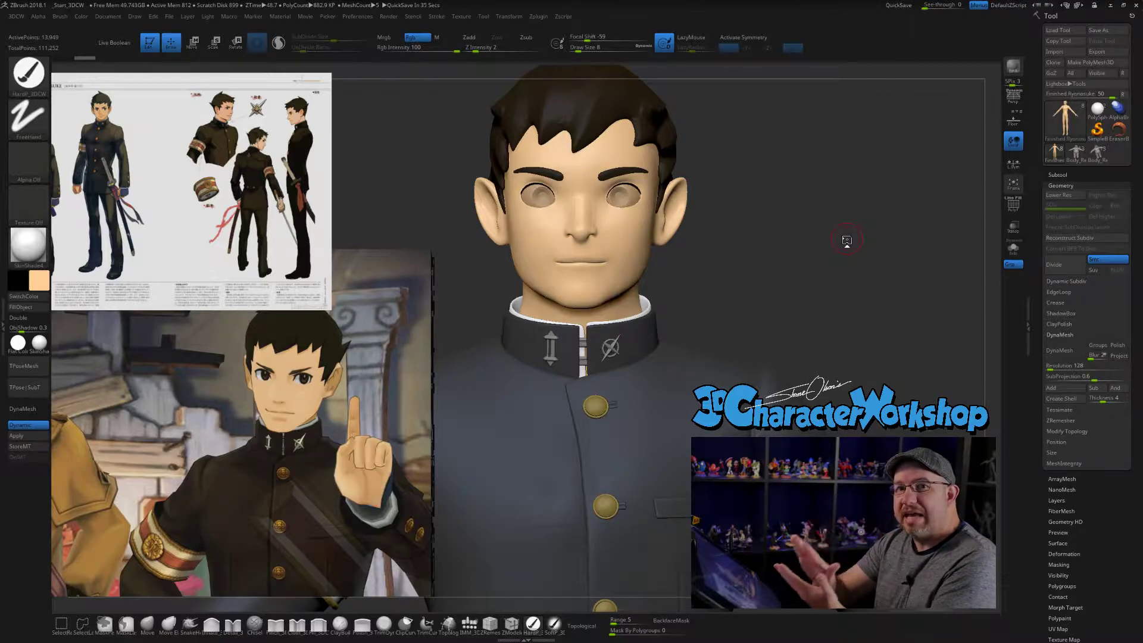
left_click_drag(842, 252, 808, 190, "alt")
left_click_drag(836, 271, 848, 203)
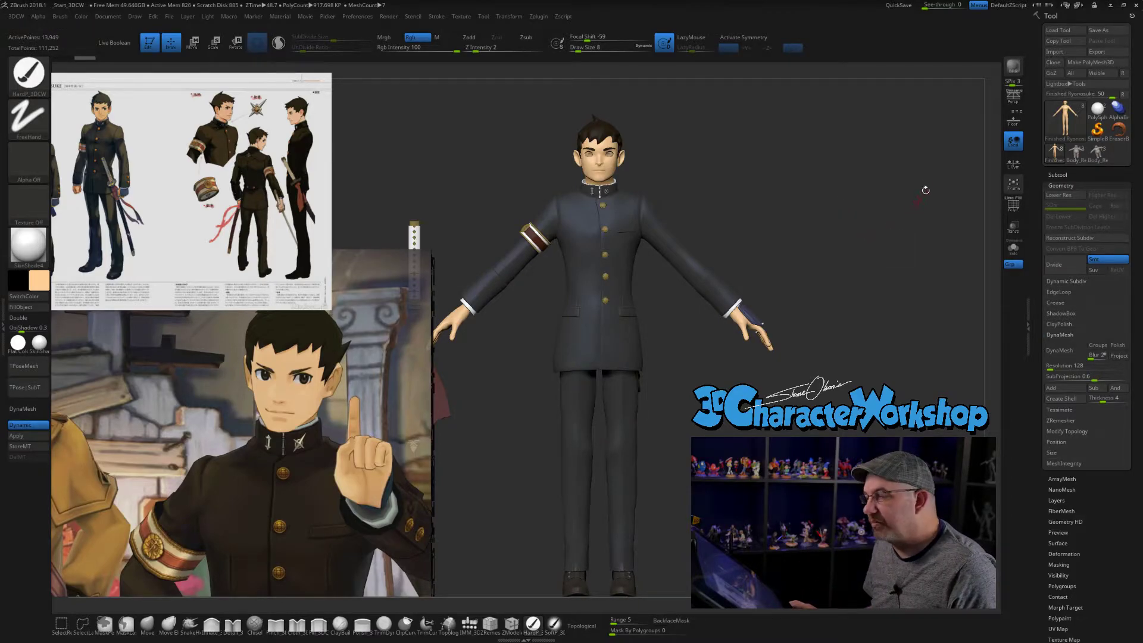
left_click_drag(849, 238, 834, 260)
left_click_drag(758, 247, 791, 322, "alt")
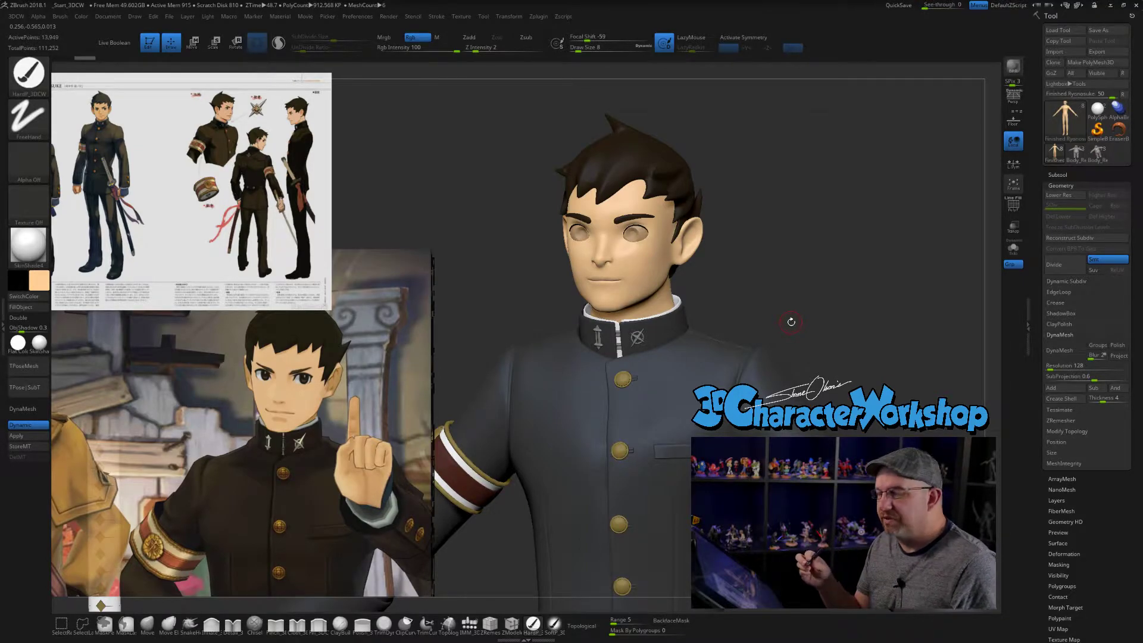
left_click_drag(791, 322, 776, 309)
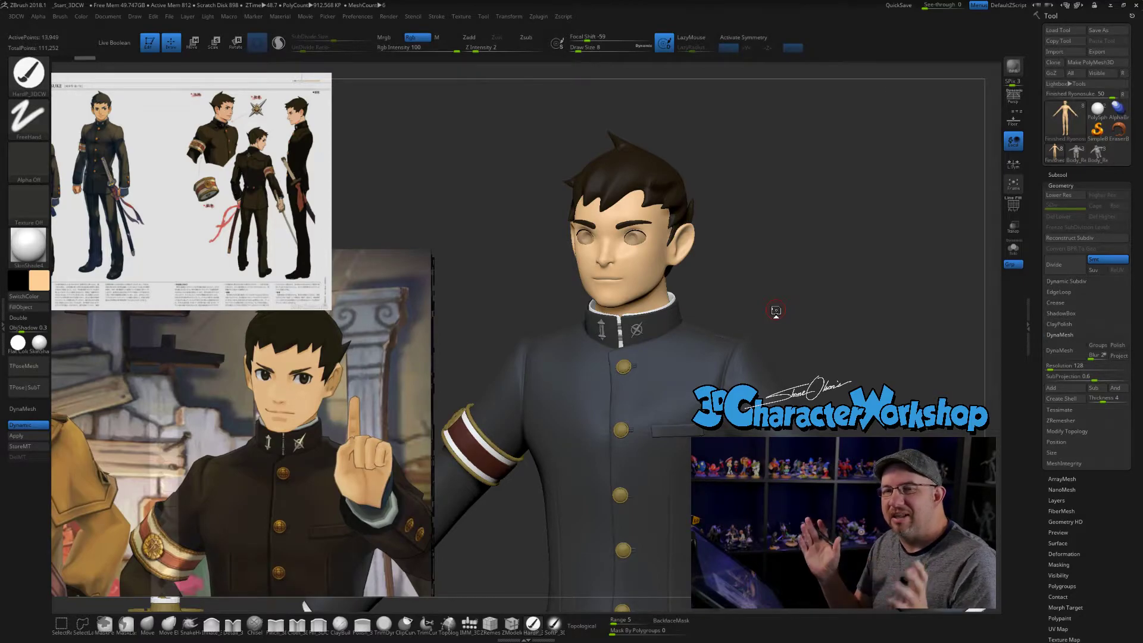
mouse_move(796, 322)
left_mouse_down()
mouse_move(775, 268)
mouse_move(780, 334)
left_mouse_up()
left_click_drag(778, 274, 836, 370, "alt")
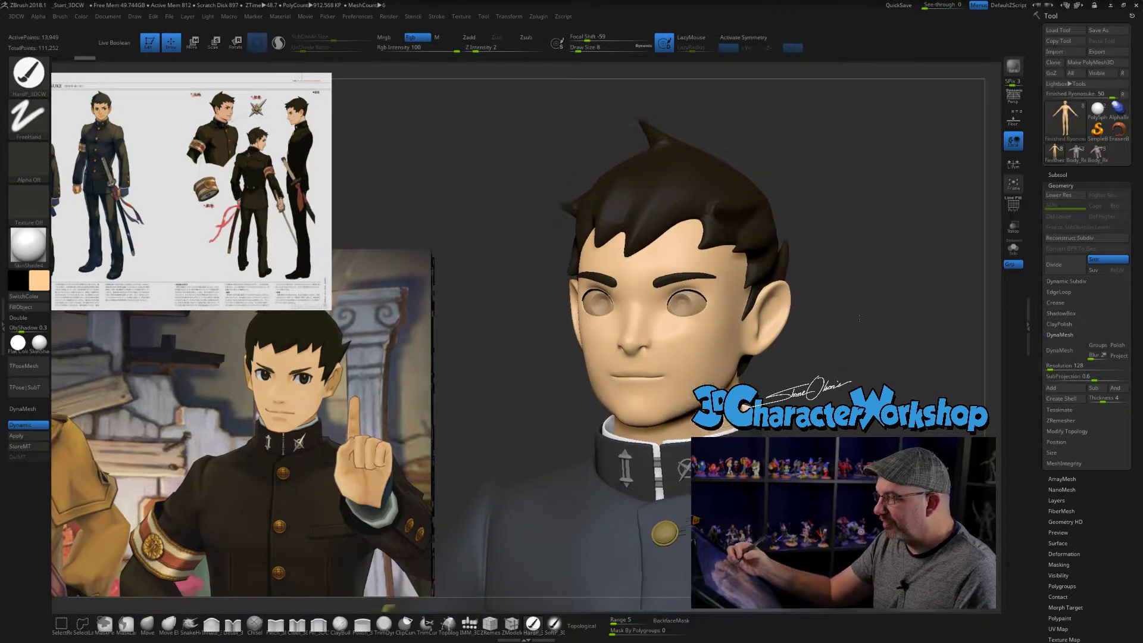
left_click_drag(875, 293, 844, 350, "alt")
left_click_drag(786, 381, 851, 440)
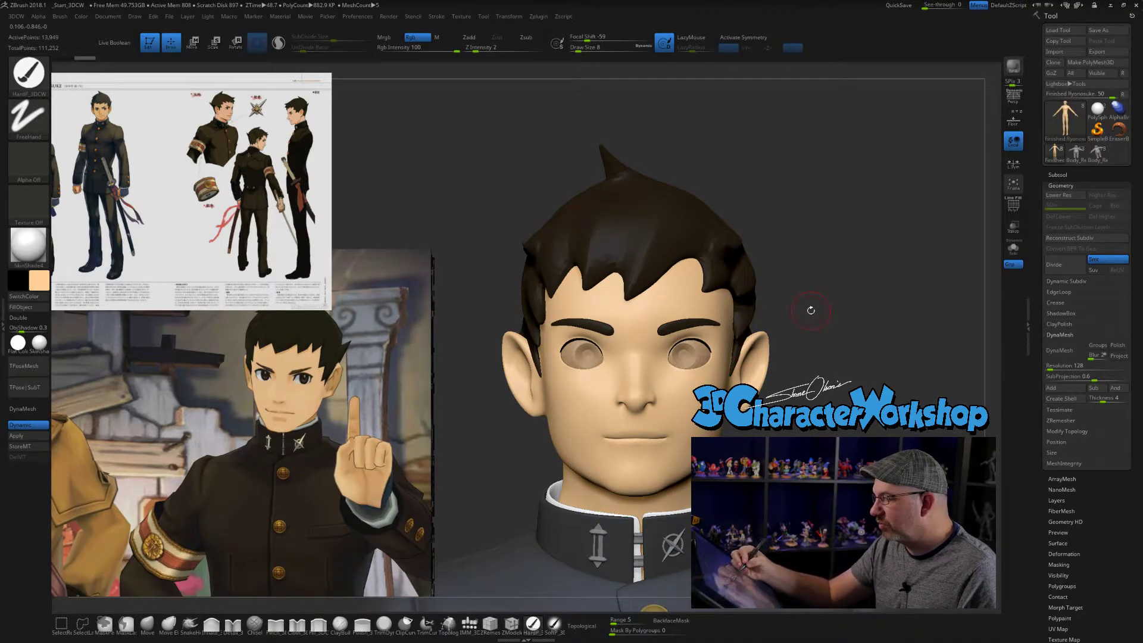
left_click_drag(808, 331, 817, 359, "alt")
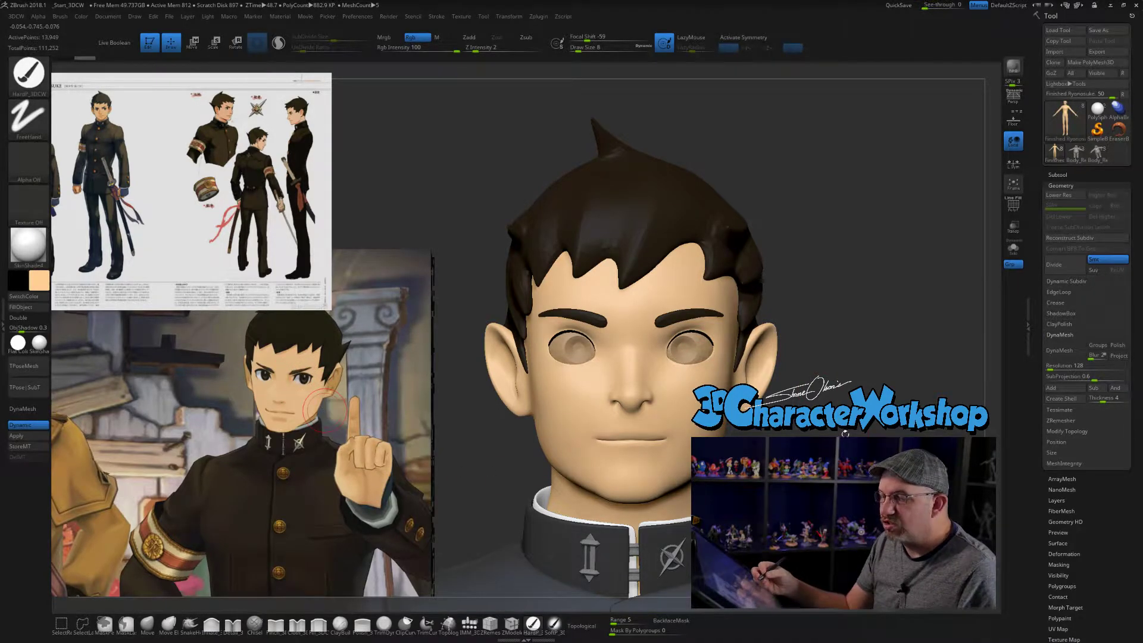
left_click_drag(852, 437, 828, 438)
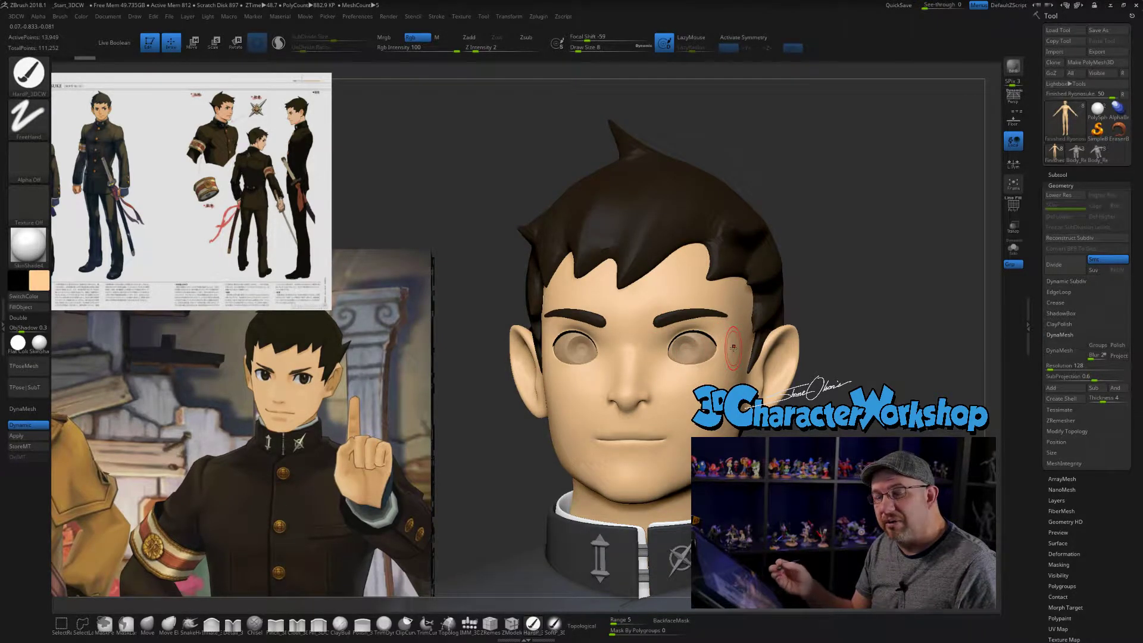
- Select the eyes subtool and change its colour from the skin tone to a light grey
left_click_drag(845, 353, 872, 352)
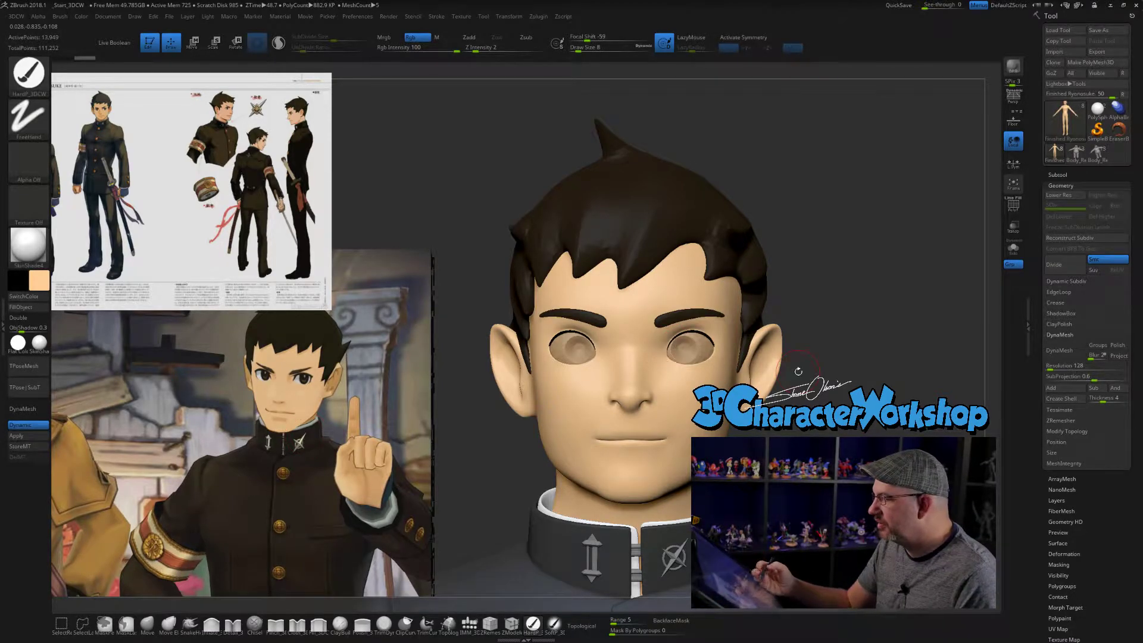
left_click_drag(828, 429, 765, 426, "alt")
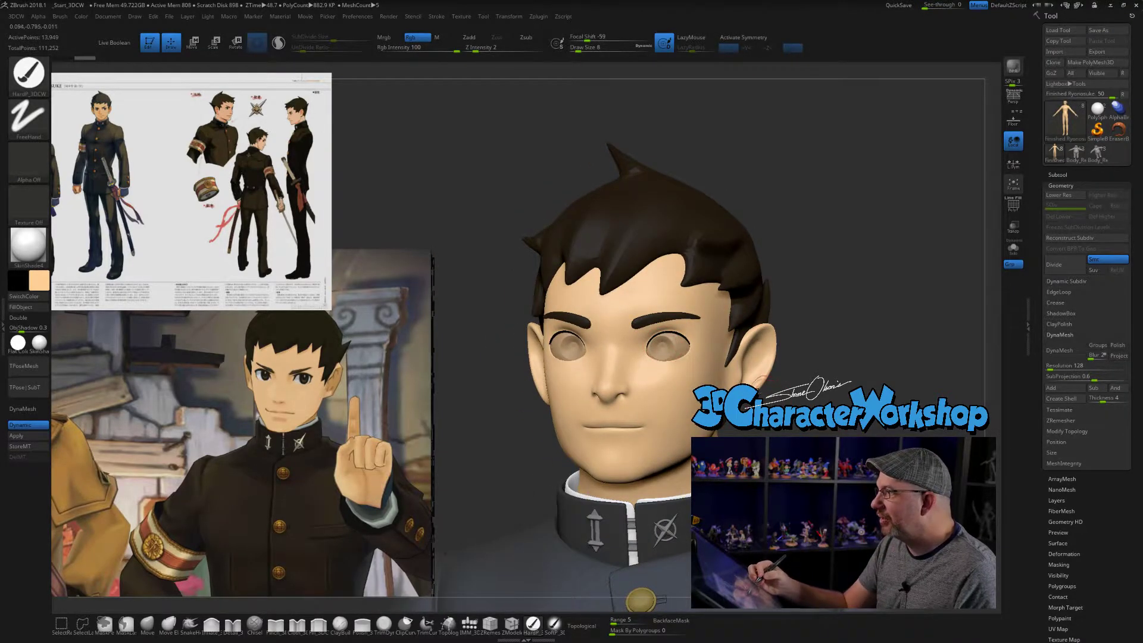
left_click(672, 350, "alt")
left_click_drag(834, 381, 777, 381)
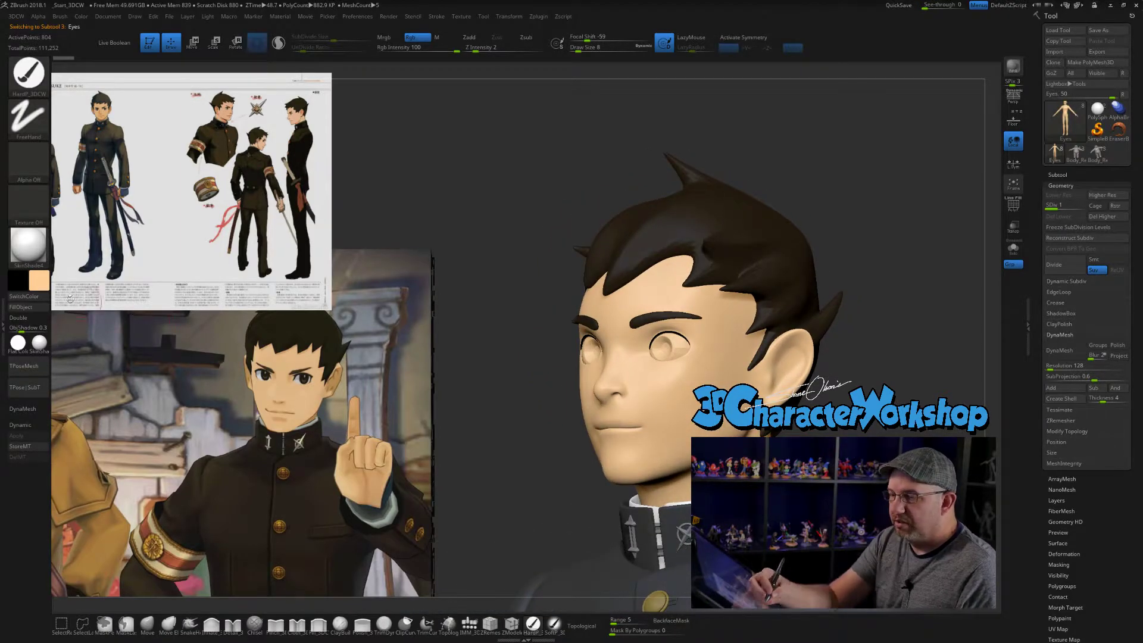
left_click(40, 280)
left_click_drag(39, 270, 27, 245)
left_click_drag(870, 341, 919, 345)
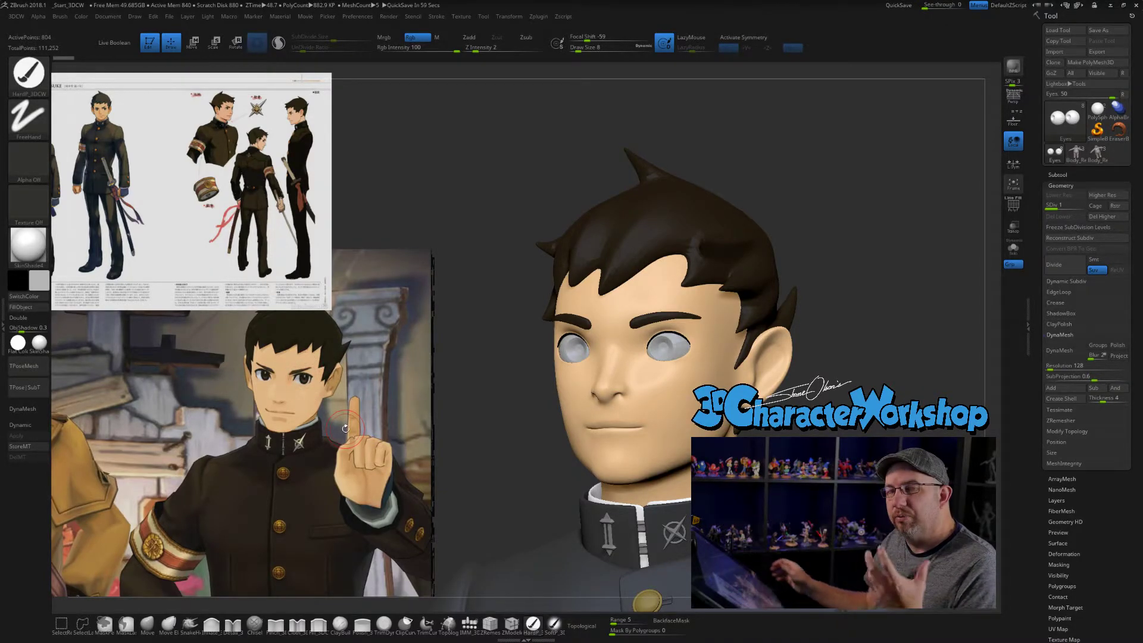
left_click_drag(890, 379, 926, 379, "shift")
- Examine the Outer eye subtool in the subtool list, then the eyes on the face
left_click(1058, 175)
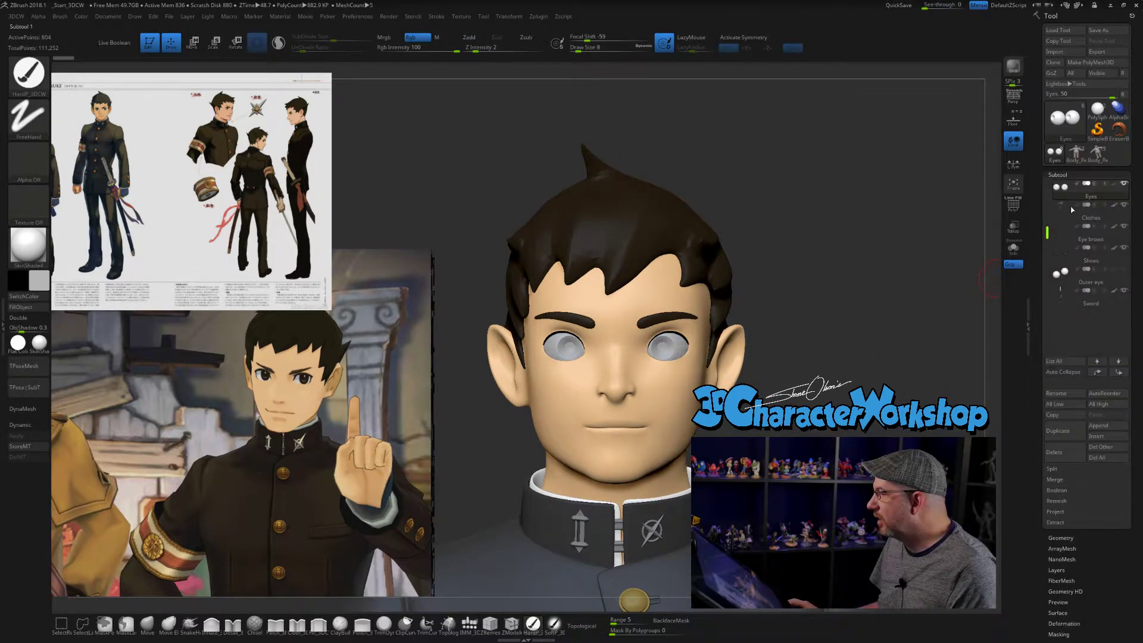
mouse_move(1065, 190)
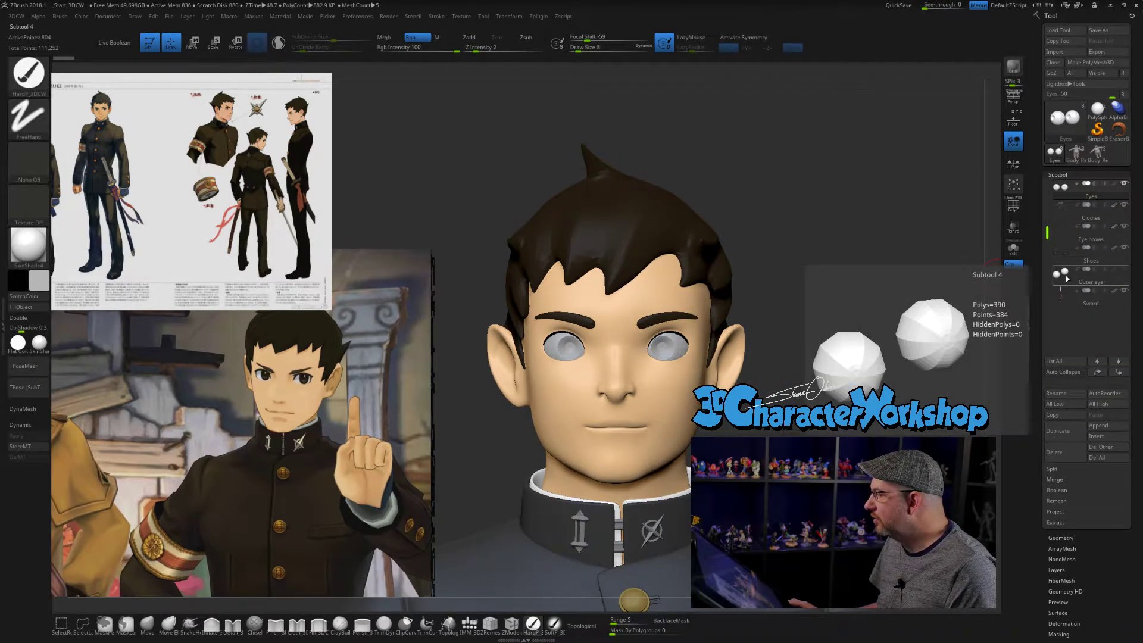
left_click_drag(830, 269, 809, 263, "alt")
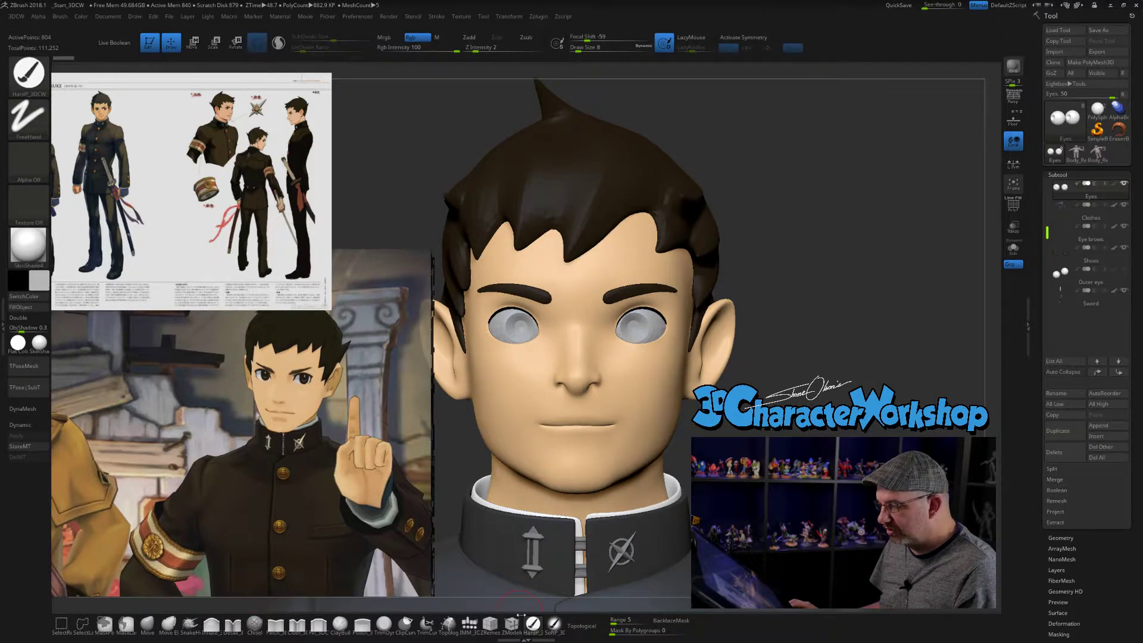
- Pick the QuadSphere-2 insert mesh and delete the eyes' higher subdivision levels so the mesh can be inserted
left_click(470, 625)
left_click(110, 71)
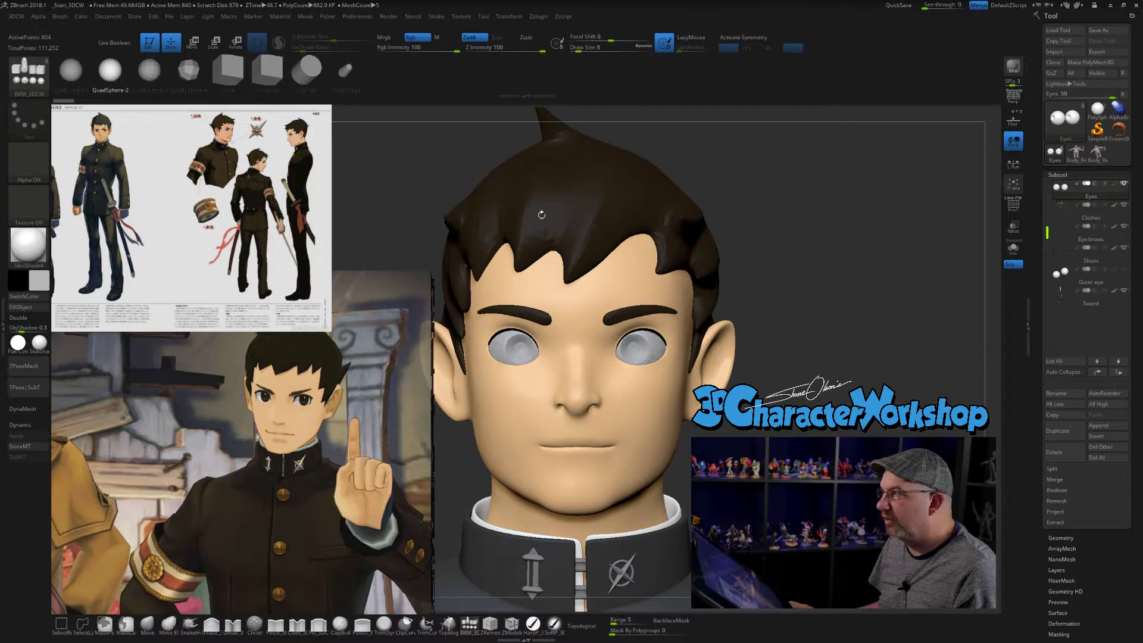
left_click_drag(877, 281, 883, 282, "alt")
mouse_move(820, 245)
left_mouse_down("alt")
mouse_move(844, 285)
mouse_move(875, 269)
mouse_move(875, 279)
left_mouse_up("alt")
left_click(662, 403)
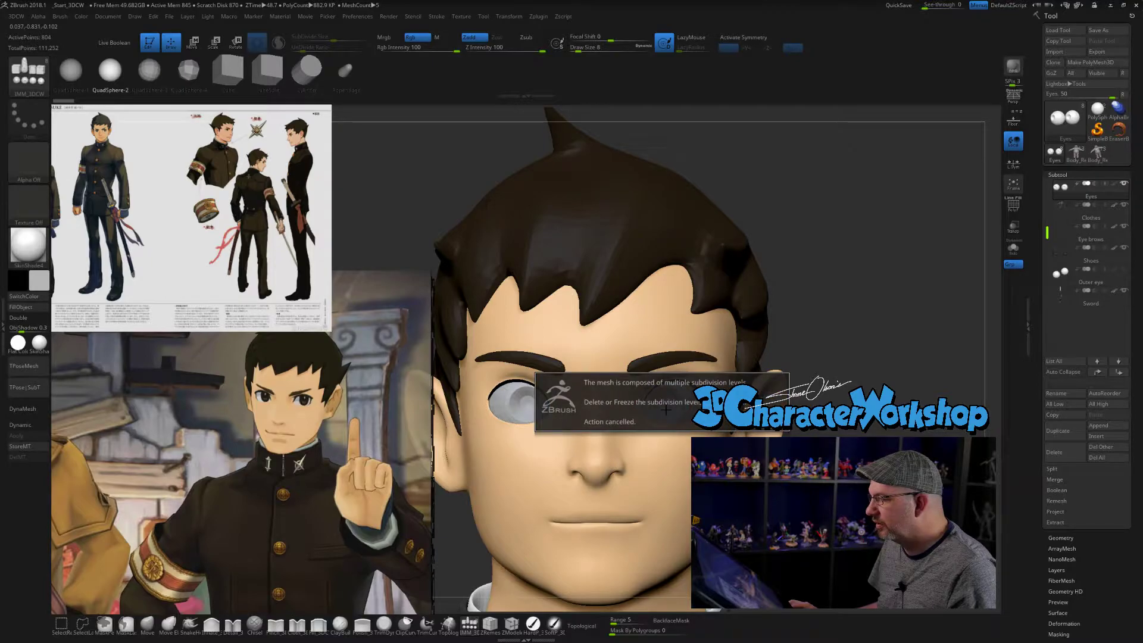
left_click_drag(928, 314, 927, 290, "alt")
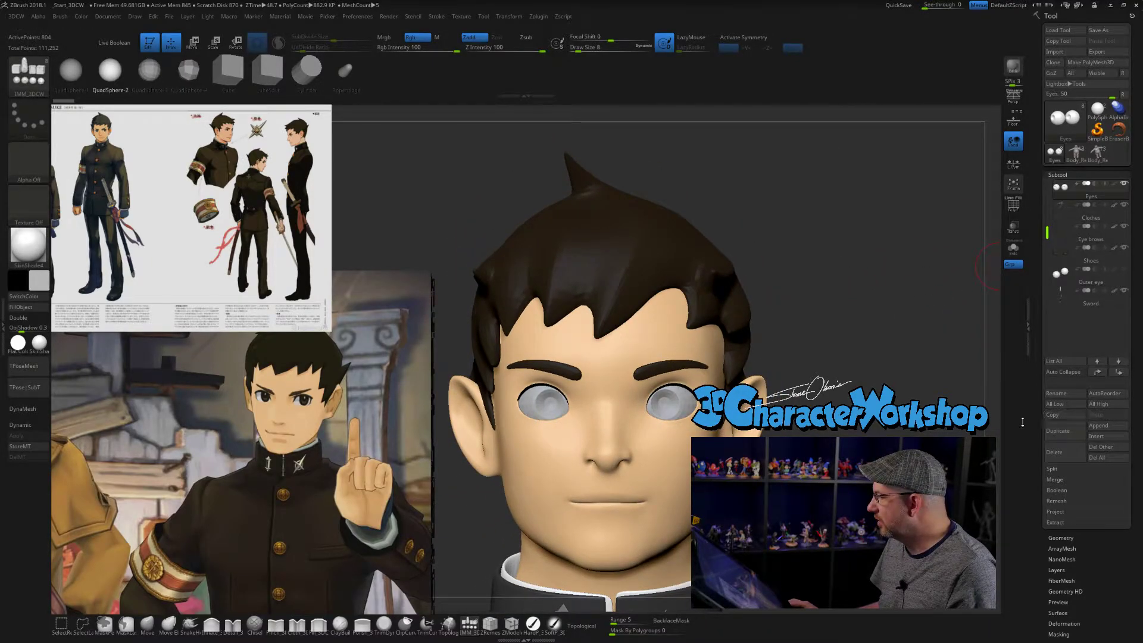
left_click(1061, 536)
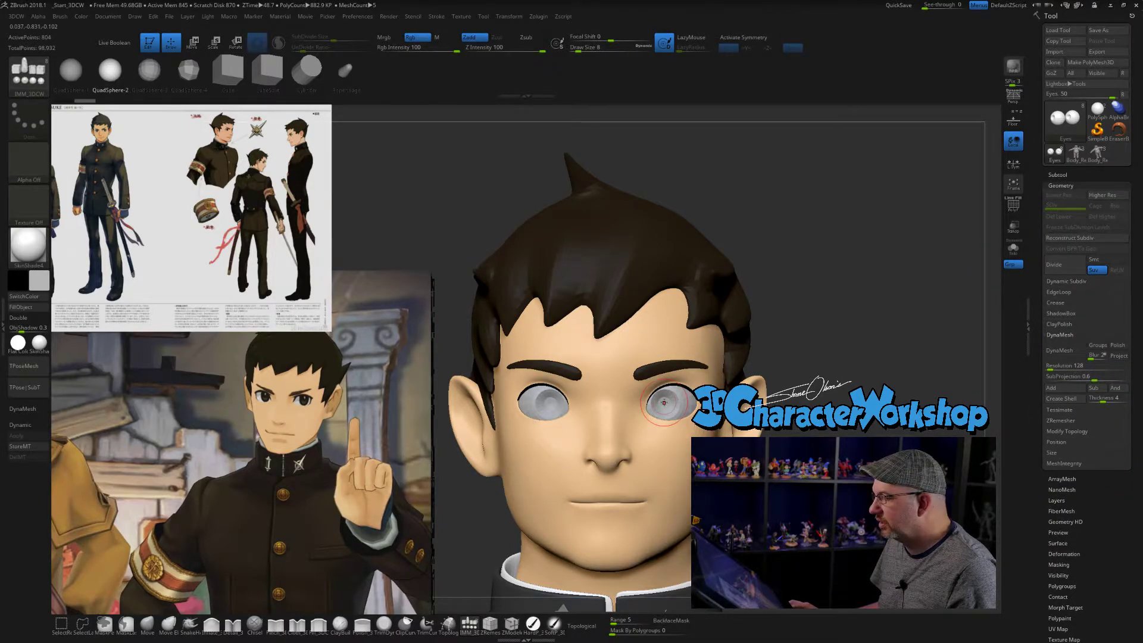
- Try to insert a QuadSphere-2 over the character's left eye, also with the gizmo placed on that eye
left_click_drag(667, 405, 667, 445)
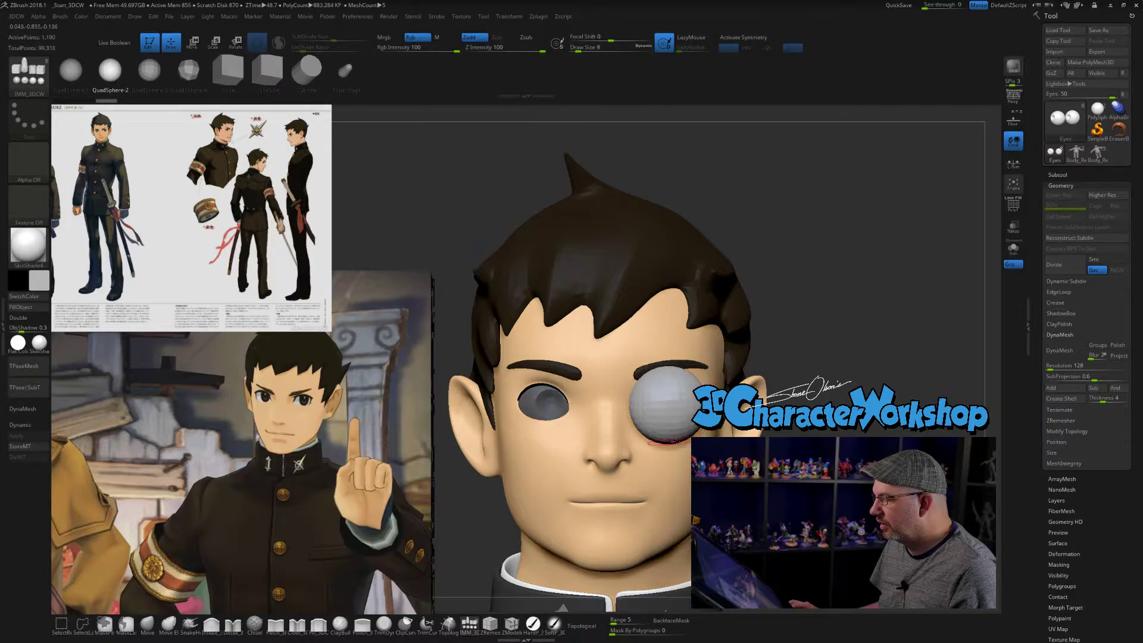
key("ctrl+z")
key("w")
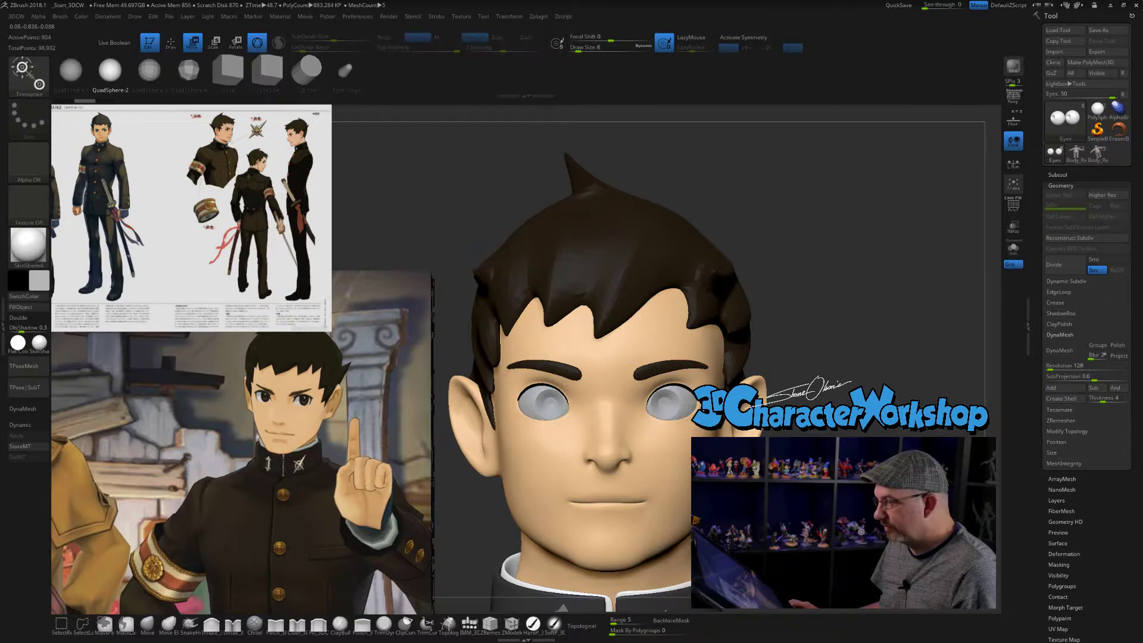
left_click(664, 402)
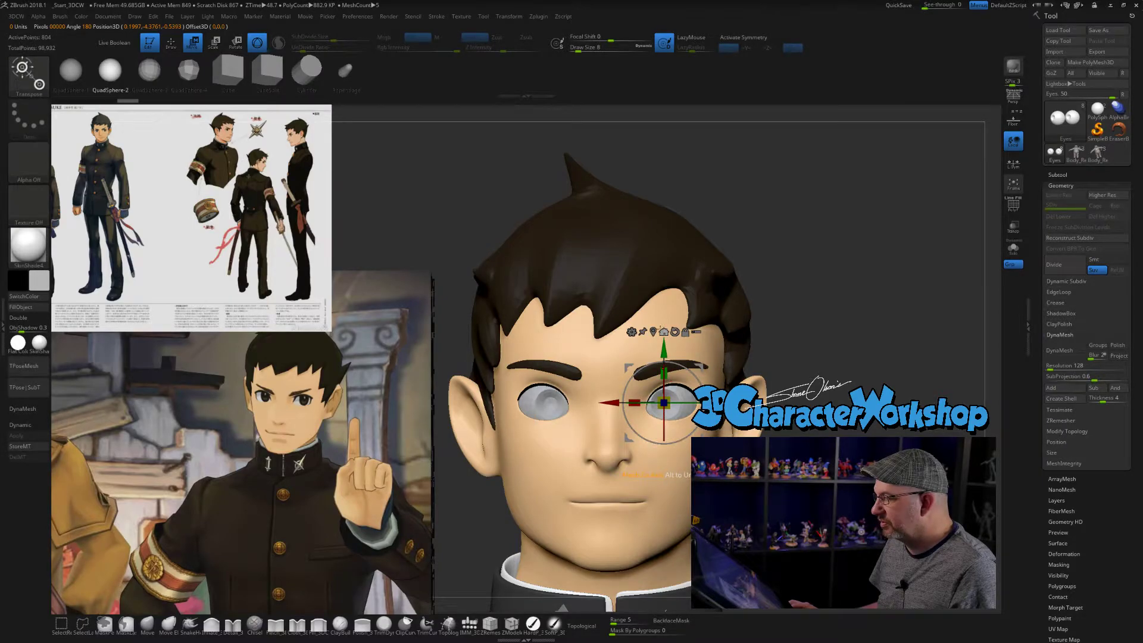
key("q")
left_click_drag(664, 403, 668, 456)
left_click_drag(836, 381, 836, 372, "alt")
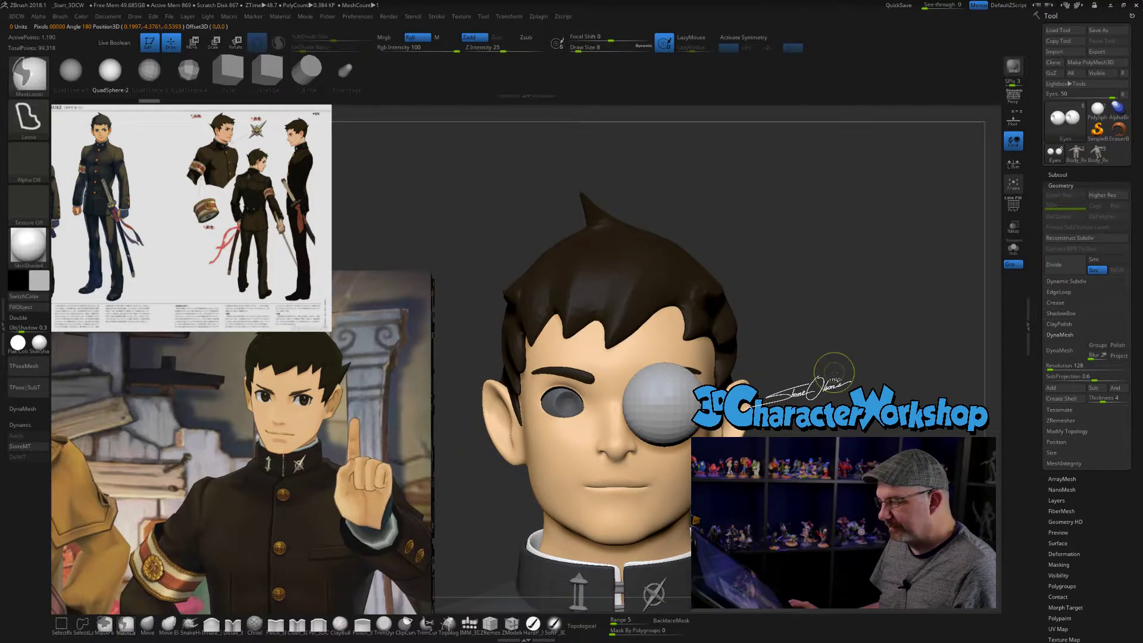
key("ctrl+z")
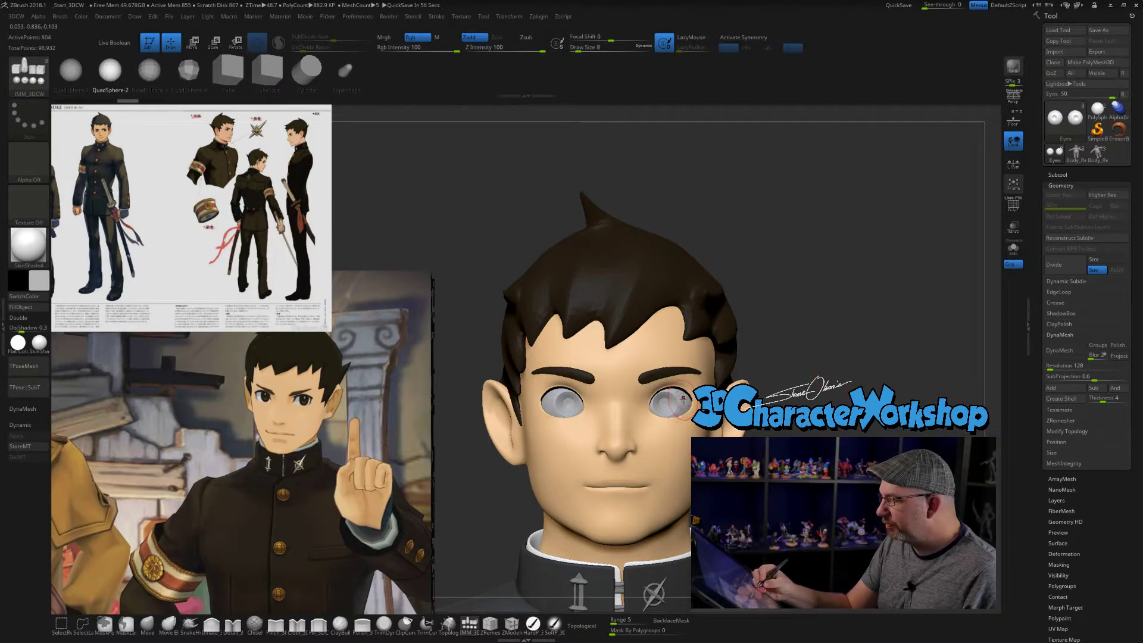
left_click_drag(684, 402, 685, 446)
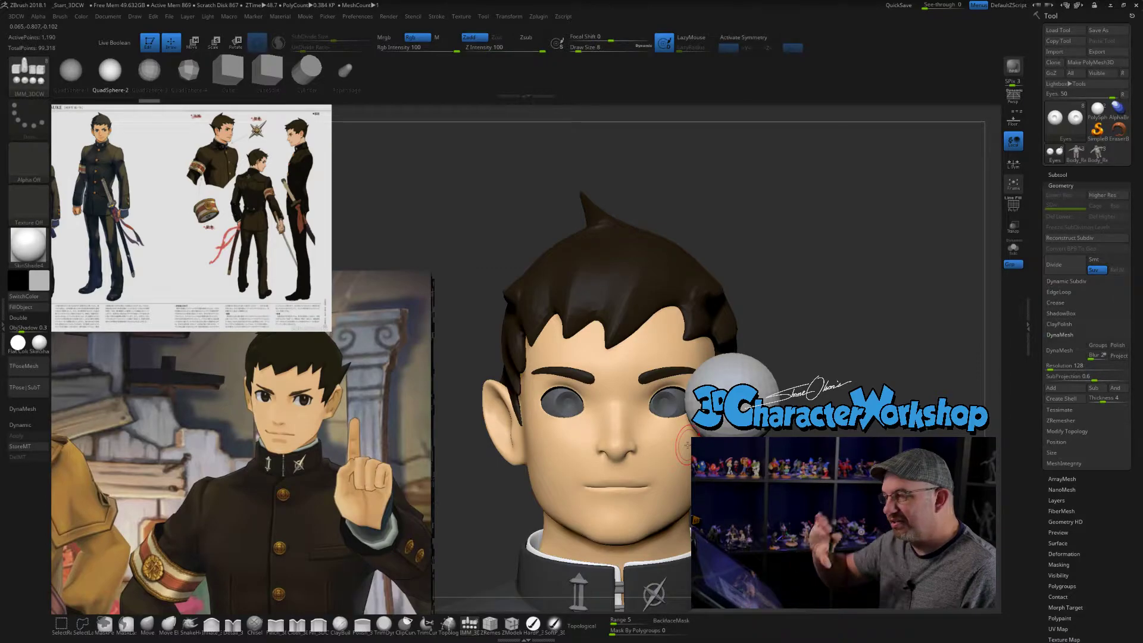
key("ctrl+z")
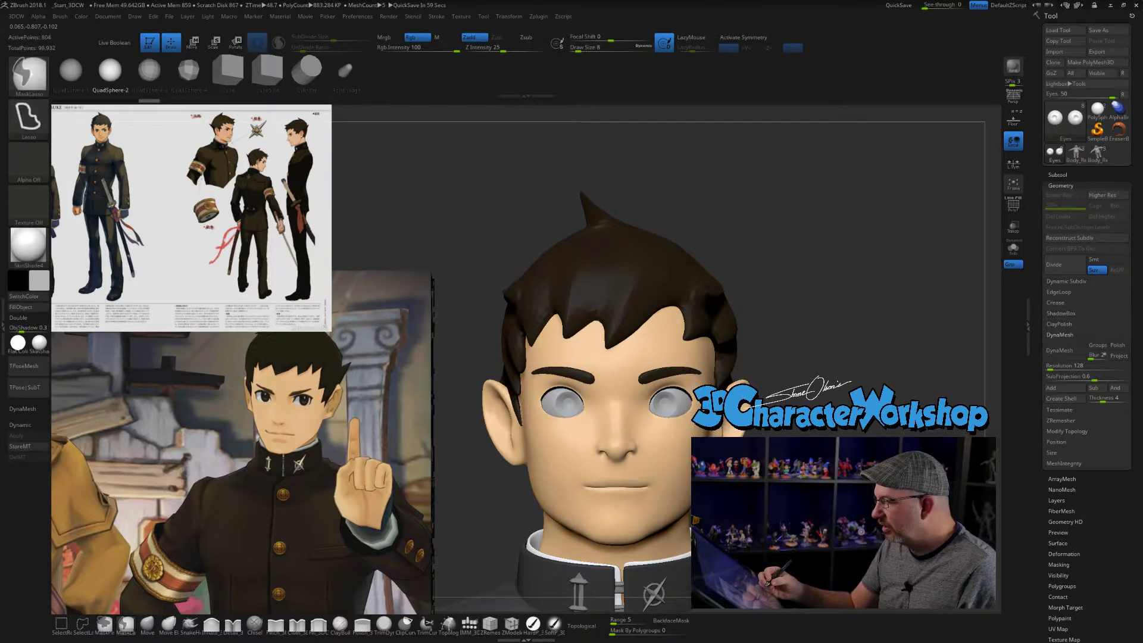
- Try to insert the sphere on the left eye with the gizmo oriented to the eye's surface
key("w")
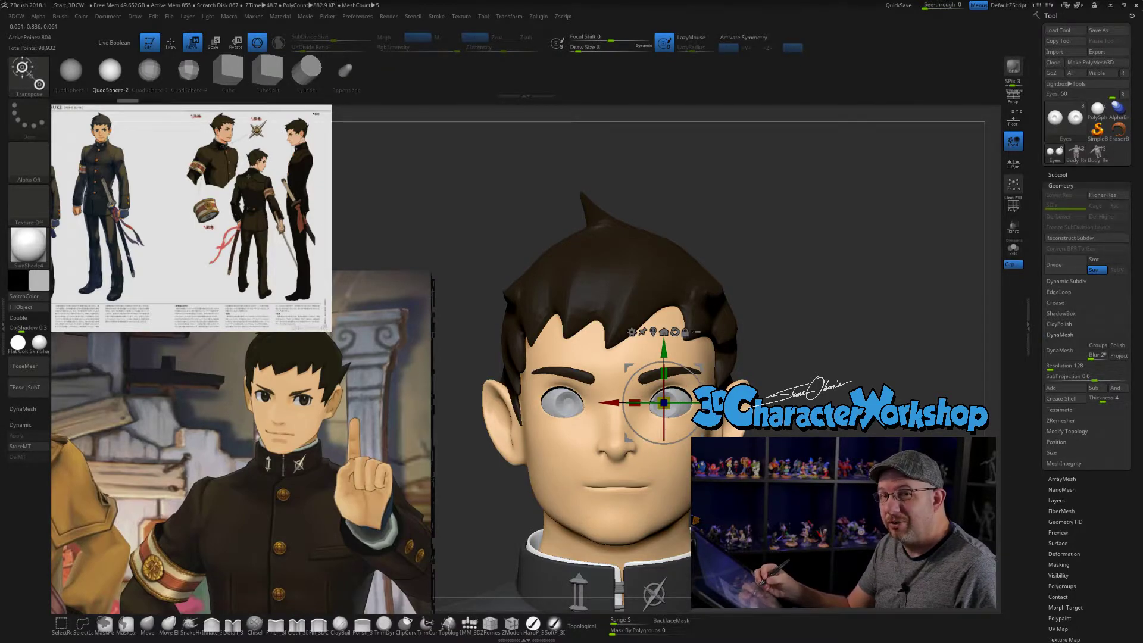
right_click_drag(709, 420, 673, 414)
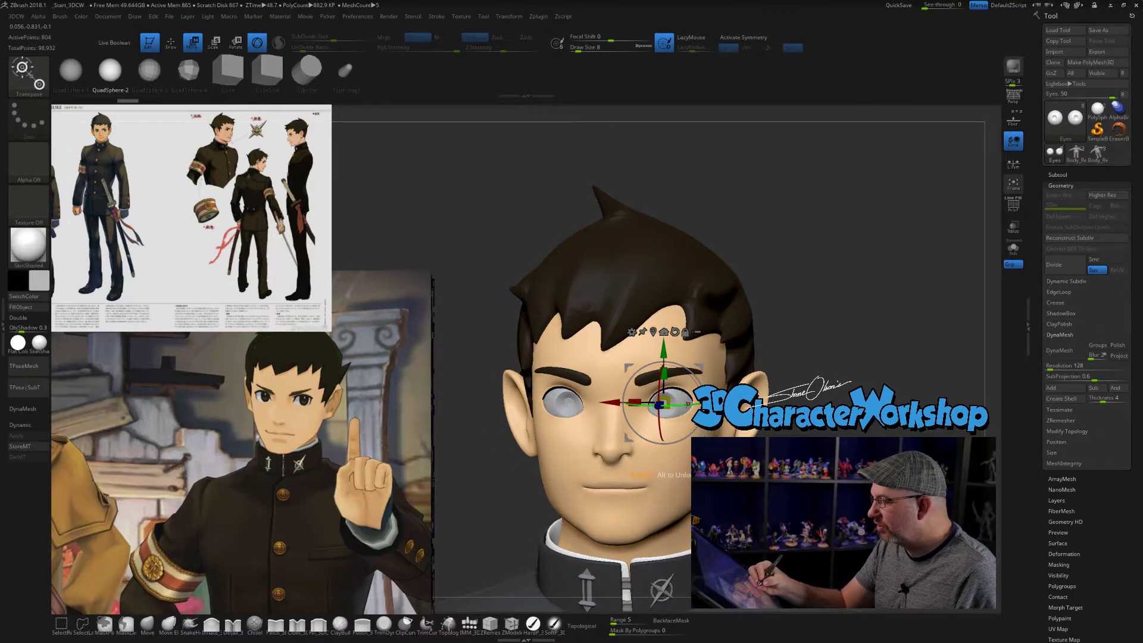
mouse_move(669, 406)
left_mouse_down("alt")
mouse_move(686, 406)
mouse_move(674, 371)
mouse_move(667, 390)
left_mouse_up("alt")
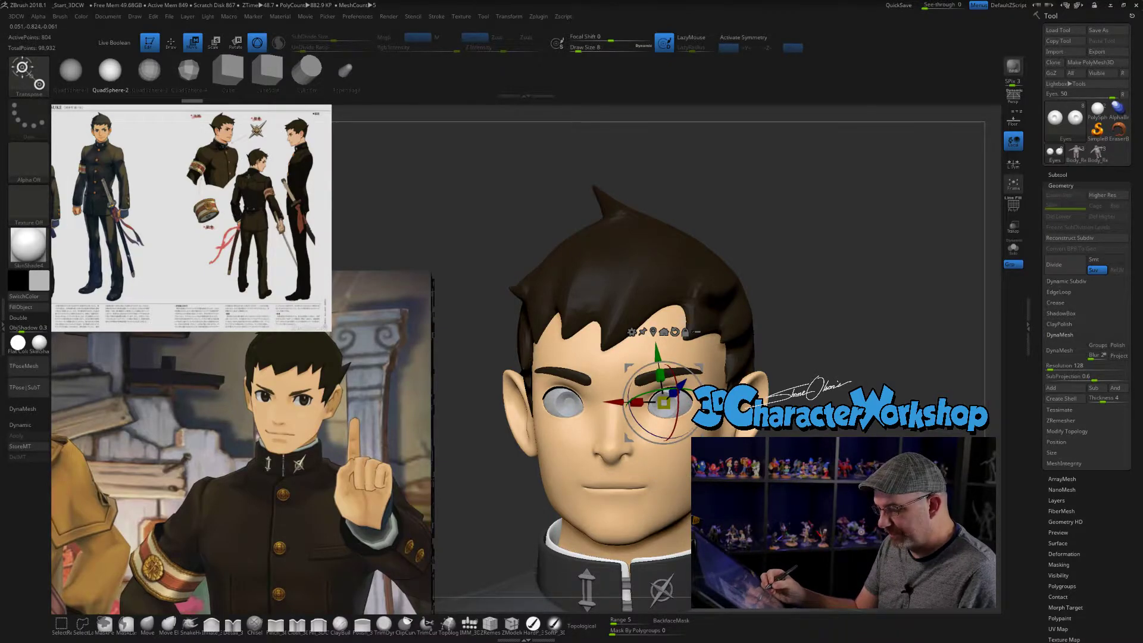
left_click(171, 43)
mouse_move(667, 407)
right_mouse_down()
mouse_move(692, 397)
mouse_move(685, 405)
right_mouse_up()
left_click_drag(683, 405, 682, 451)
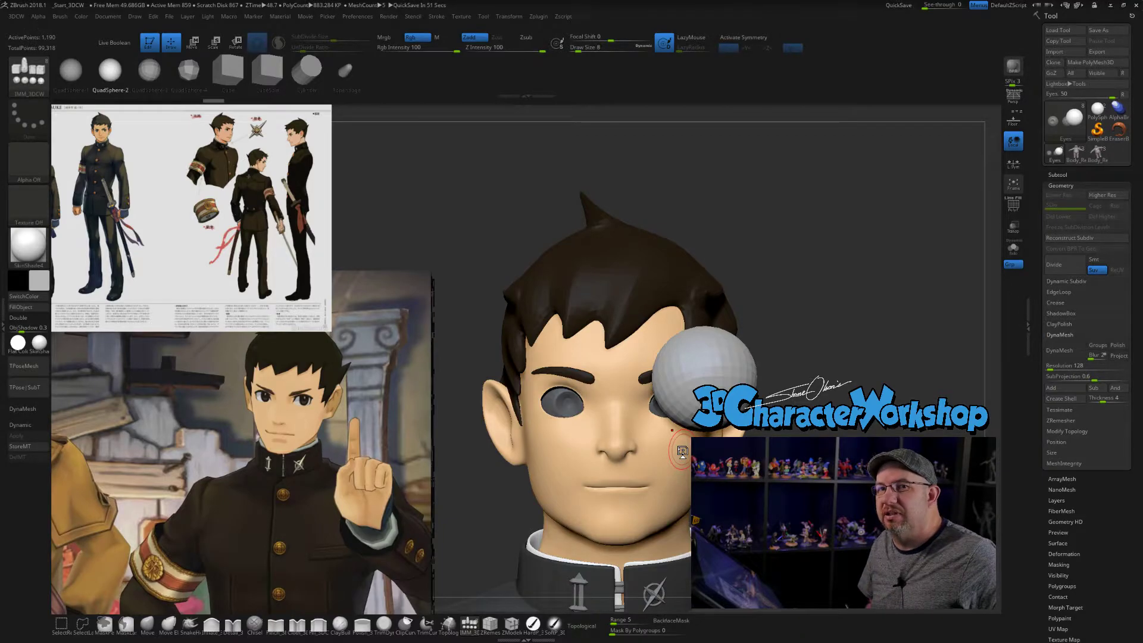
mouse_move(792, 470)
left_mouse_down("alt")
mouse_move(795, 506)
mouse_move(807, 478)
left_mouse_up("alt")
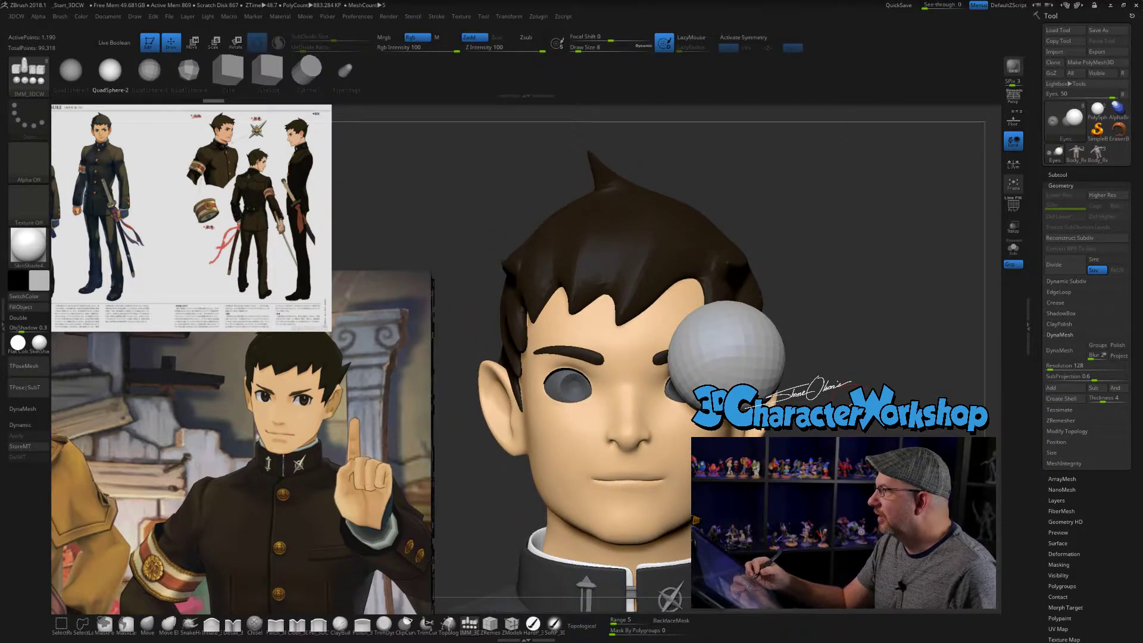
key("ctrl+z")
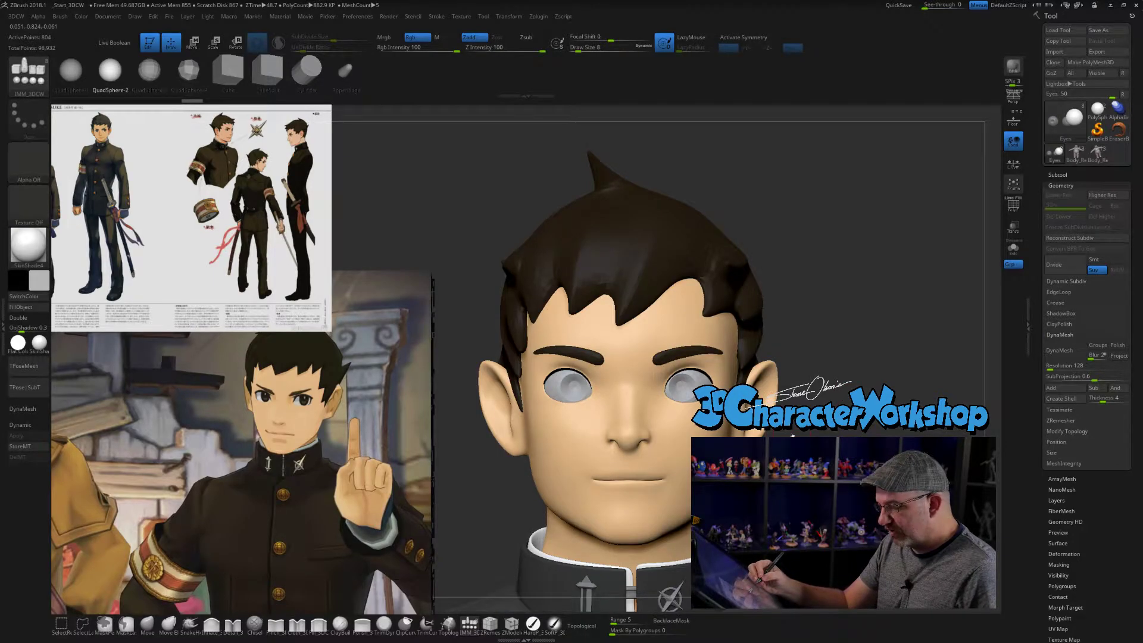
- Reset the gizmo's orientation on the left eye and insert a QuadSphere-2 there, masking the original eyes
key("w")
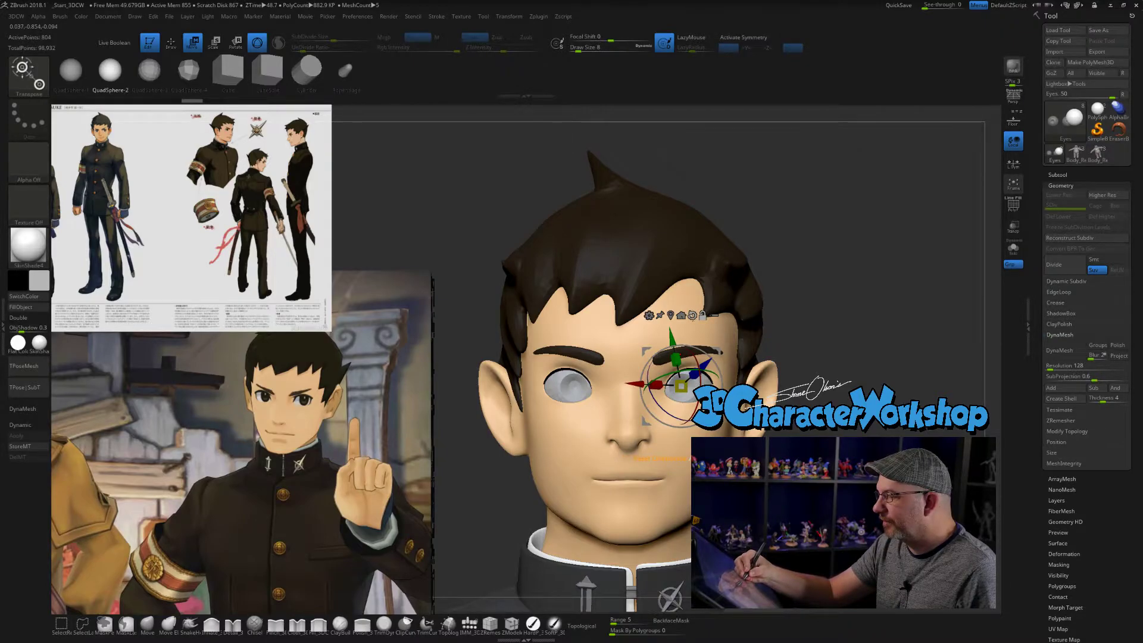
left_click(692, 316)
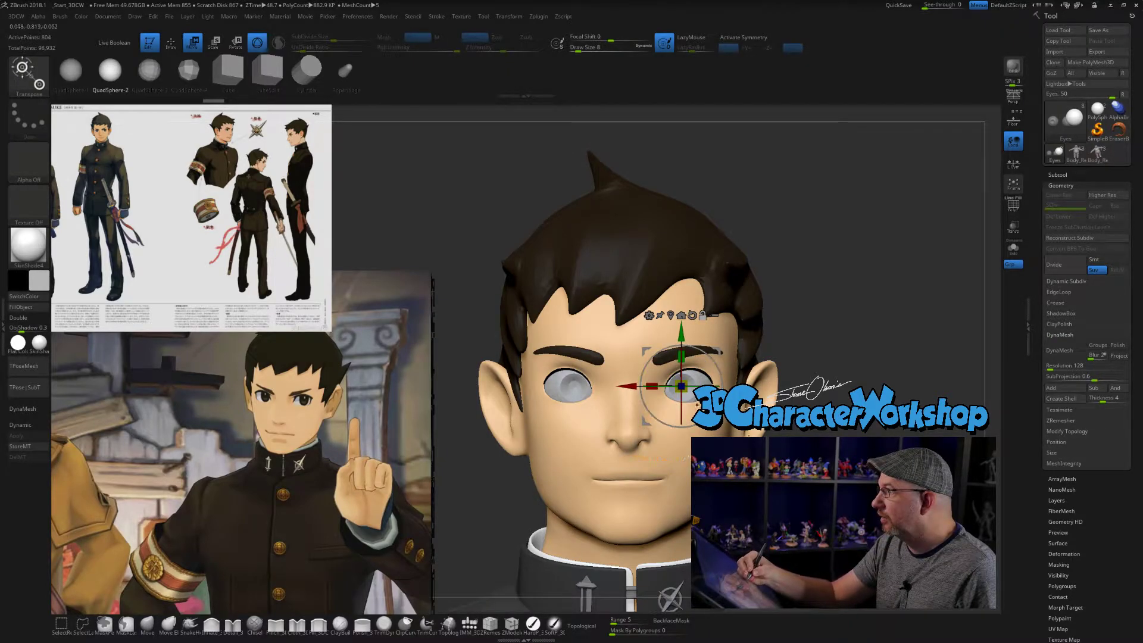
left_click(703, 316)
right_click_drag(704, 319, 708, 348, "ctrl")
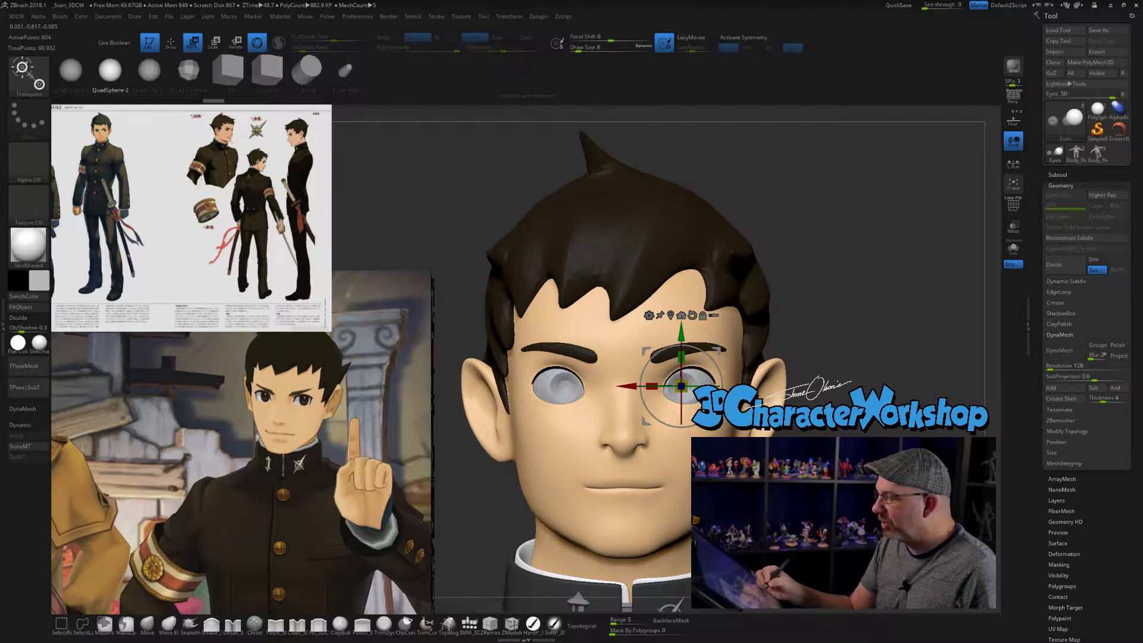
key("q")
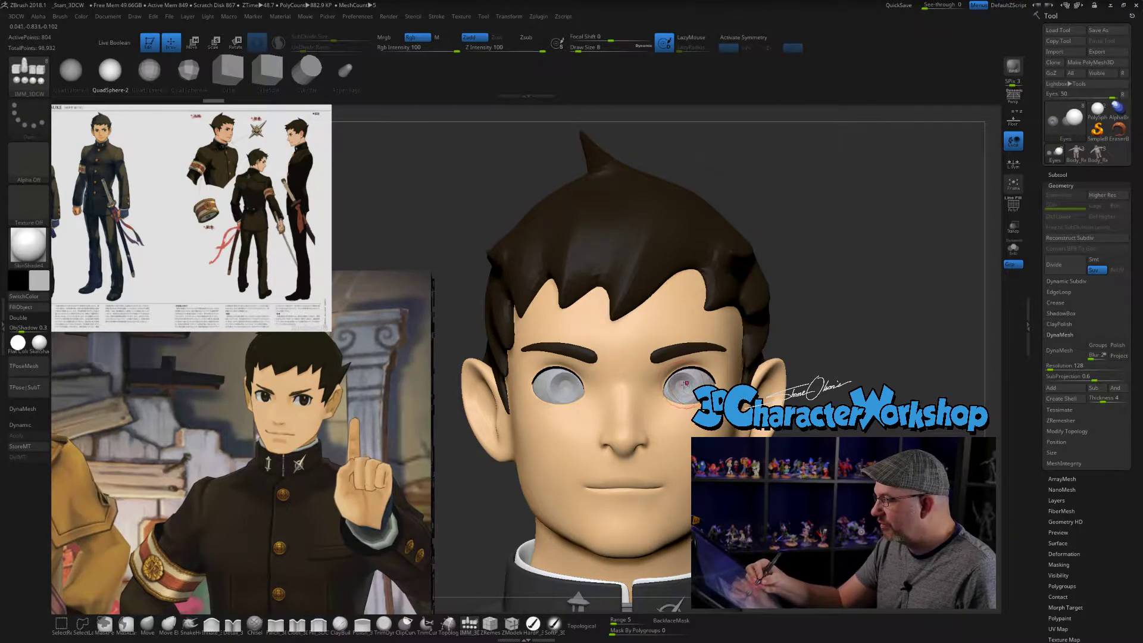
left_click_drag(681, 384, 689, 448)
left_click_drag(893, 267, 714, 268)
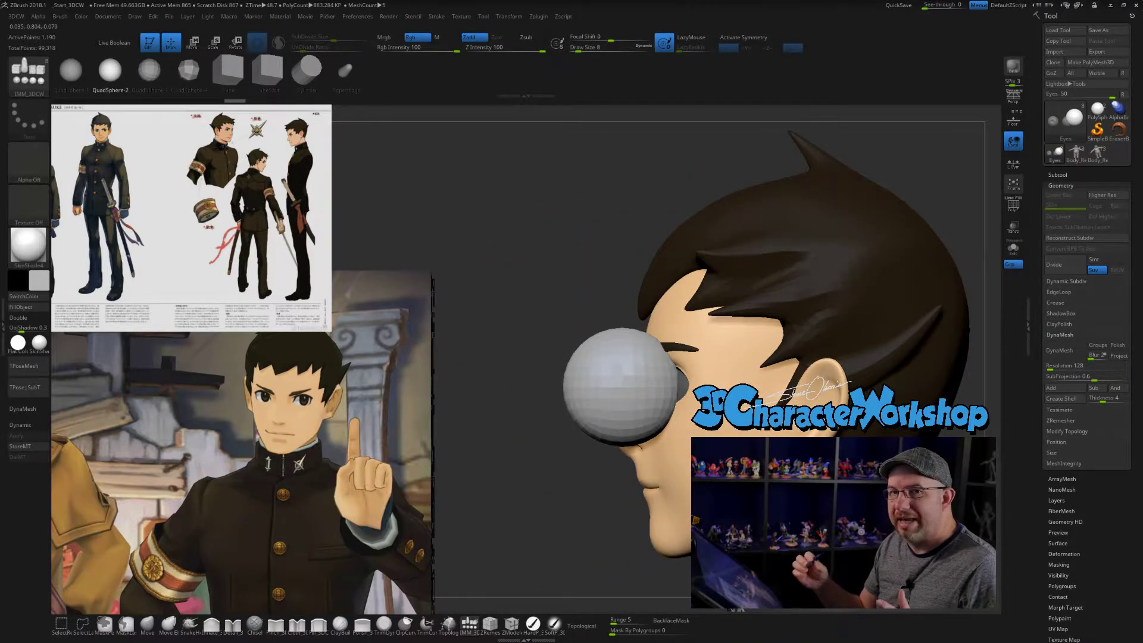
- Isolate the eyes subtool and scale the inserted sphere down to roughly the size of the original eyeball
left_click(1014, 248)
left_click_drag(970, 311, 917, 303, "alt")
key("e")
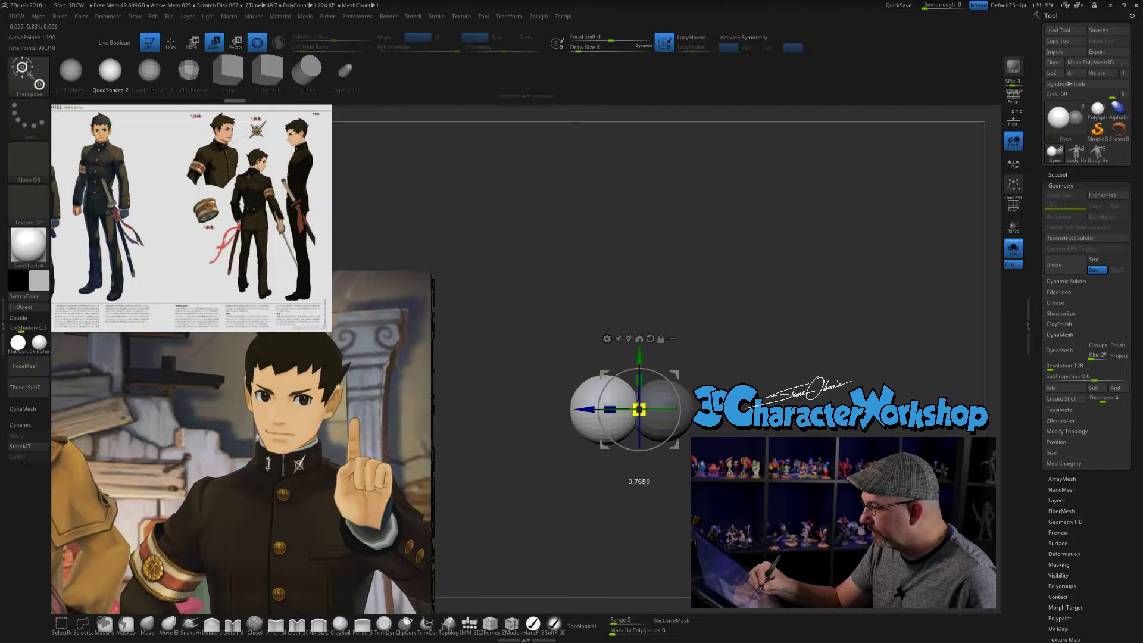
left_click_drag(614, 481, 690, 481)
left_click_drag(643, 411, 640, 410)
left_click_drag(560, 470, 637, 470)
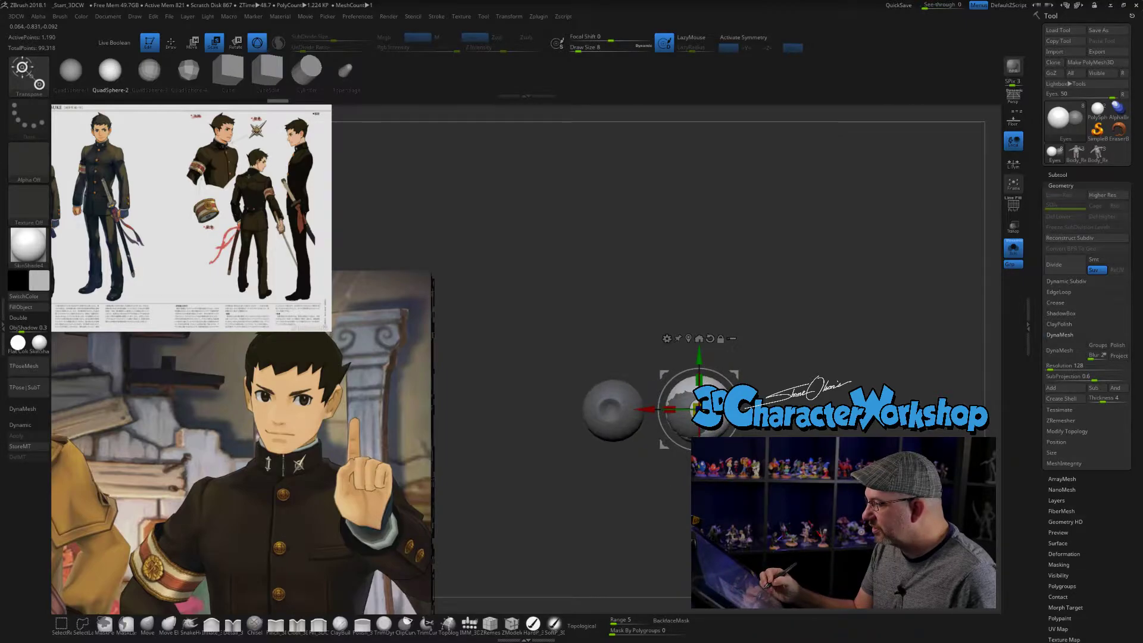
- Move the sphere back onto the original left eyeball, aligning it in the front and side views
left_click_drag(695, 408, 688, 412)
left_click_drag(625, 471, 548, 481, "alt")
left_click_drag(646, 409, 643, 409)
left_click_drag(560, 481, 634, 481)
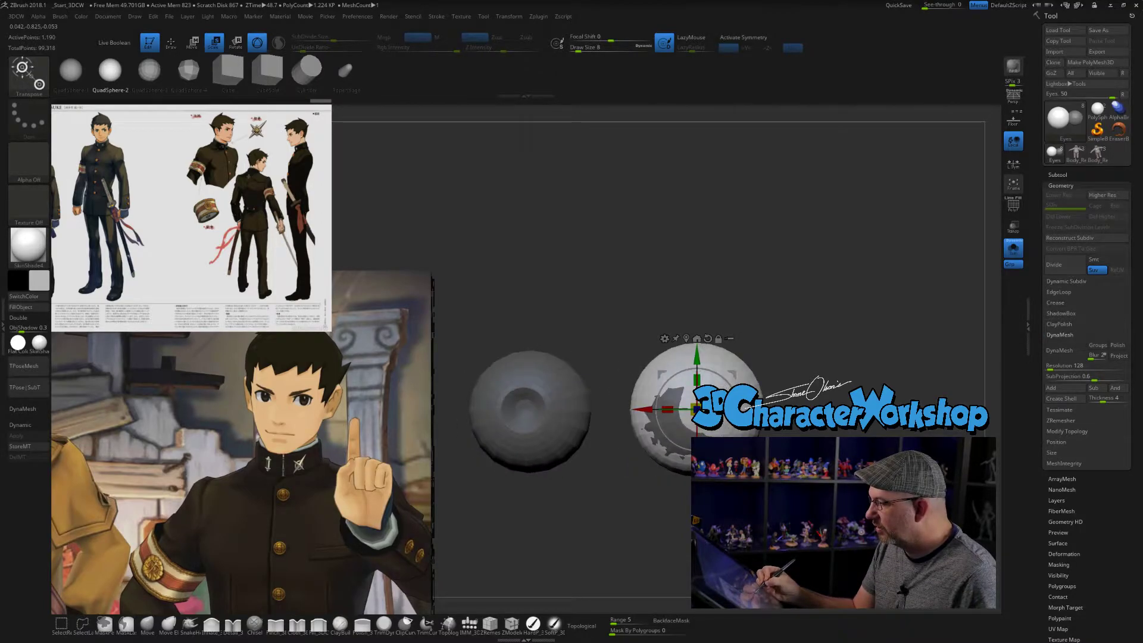
left_click_drag(697, 409, 642, 409)
left_click_drag(625, 483, 554, 481)
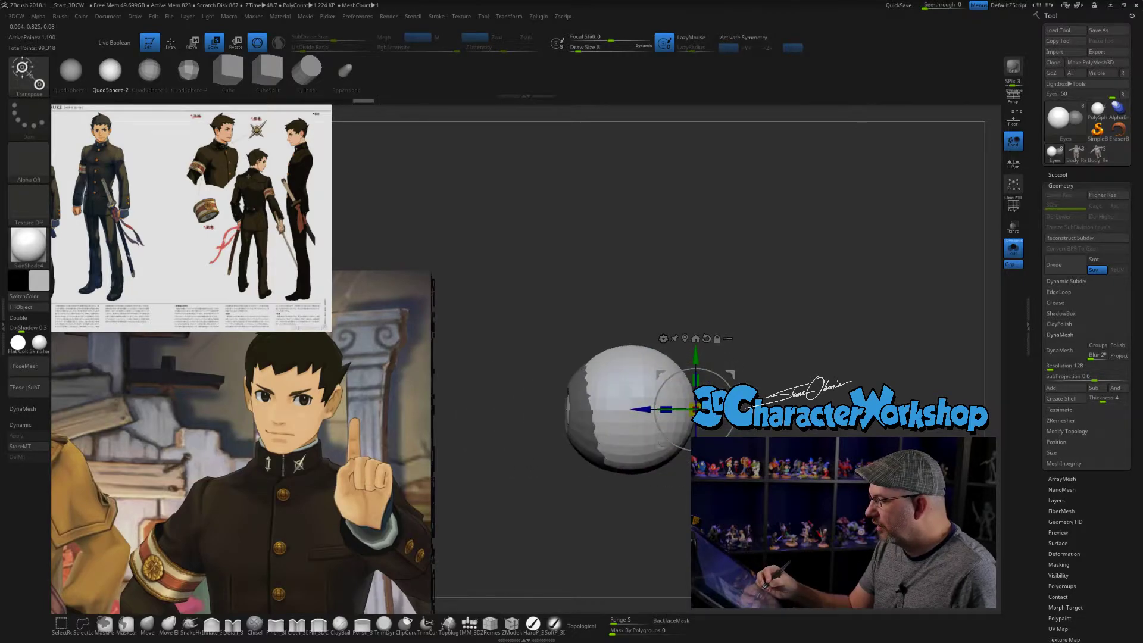
- Fine-tune the sphere's depth and height so it coincides with the original eyeball
left_click_drag(645, 410, 639, 410)
mouse_move(559, 481)
left_mouse_down()
mouse_move(577, 481)
mouse_move(555, 481)
left_mouse_up()
left_click_drag(636, 411, 634, 412)
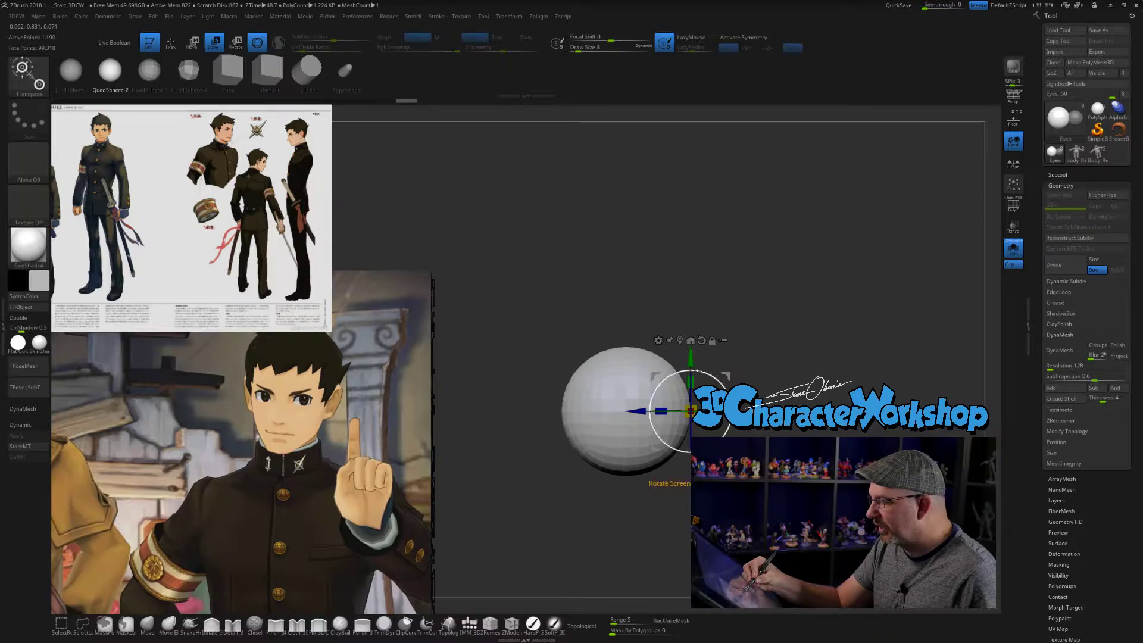
left_click_drag(691, 358, 691, 356)
left_click_drag(639, 410, 639, 410)
left_click_drag(691, 357, 691, 358)
left_click_drag(572, 507, 635, 506)
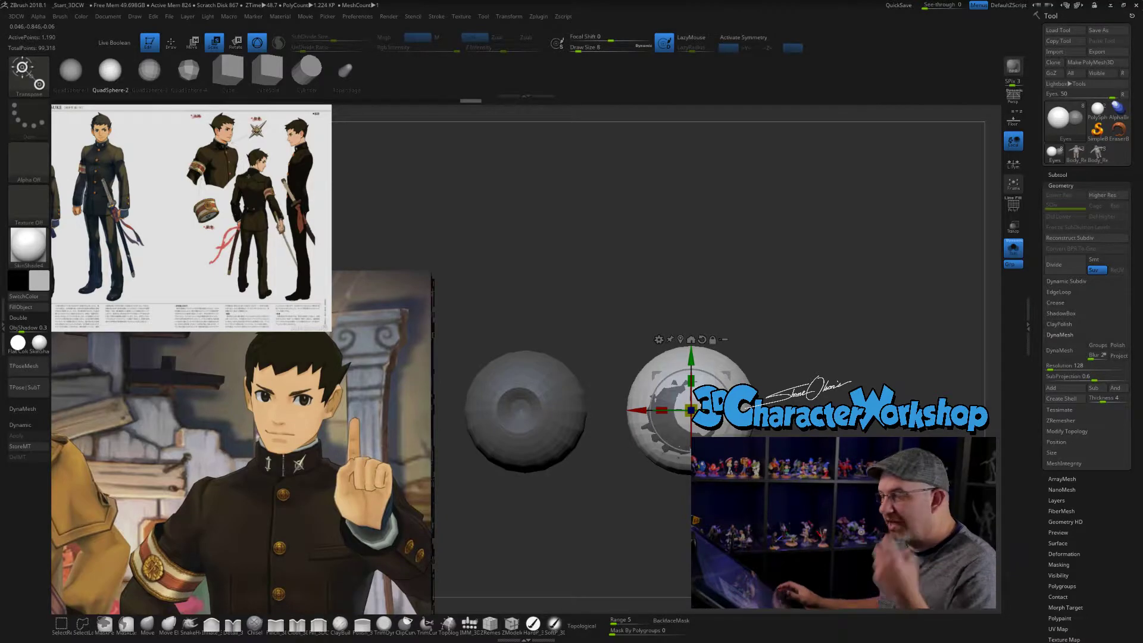
- Split the unmasked sphere off the original eyes into its own subtool and select the new Eyes1 subtool
left_click_drag(869, 325, 821, 340)
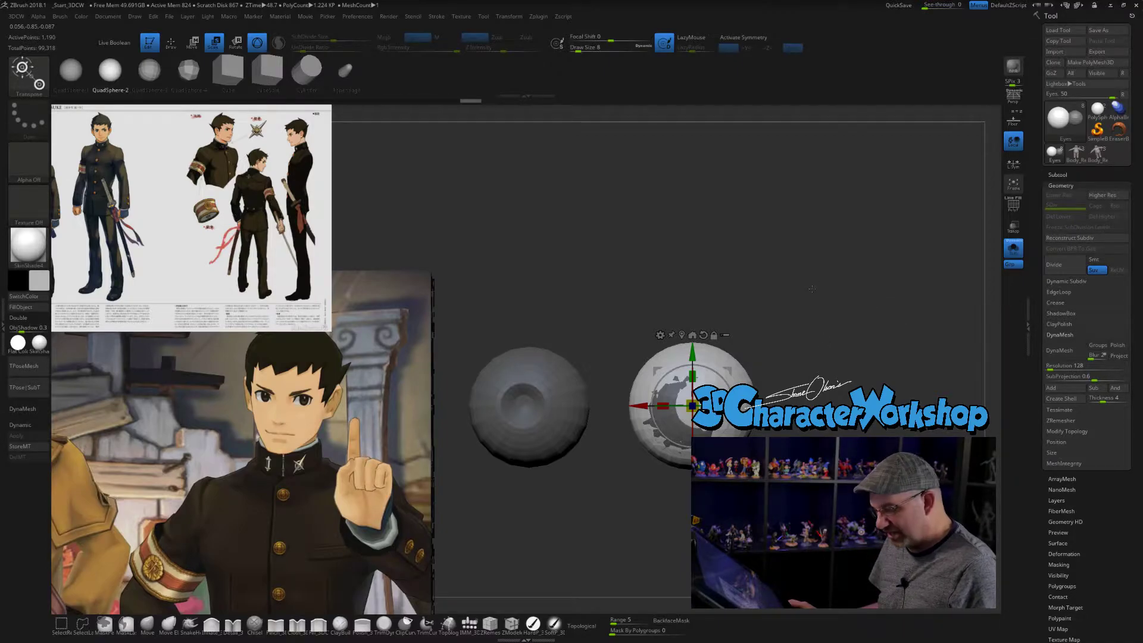
key("3")
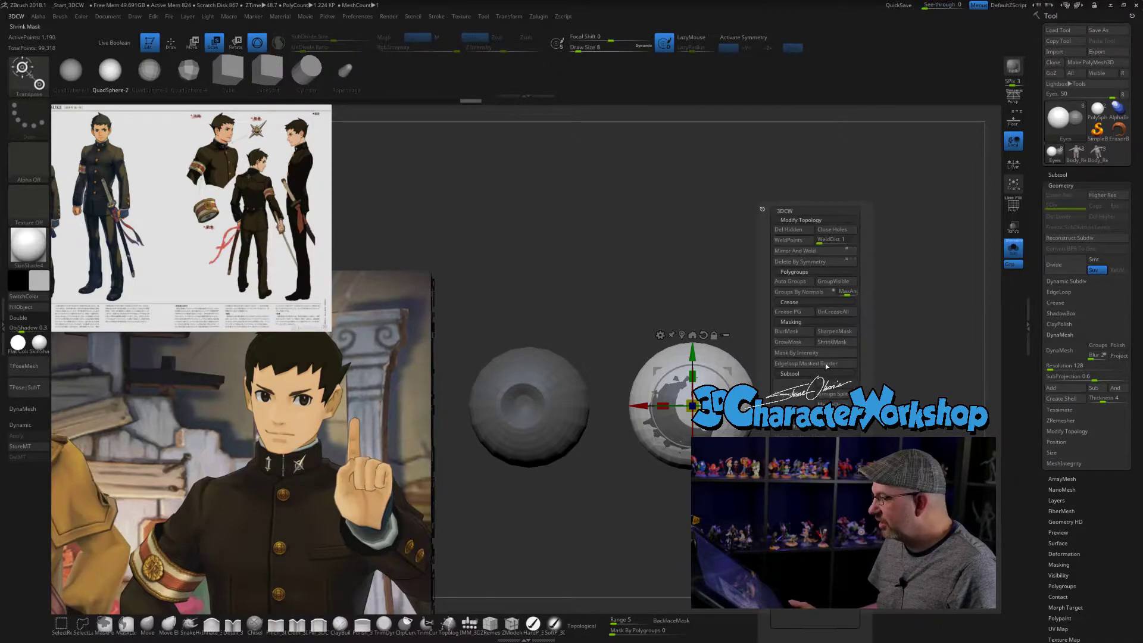
left_click(797, 428)
left_click(1058, 175)
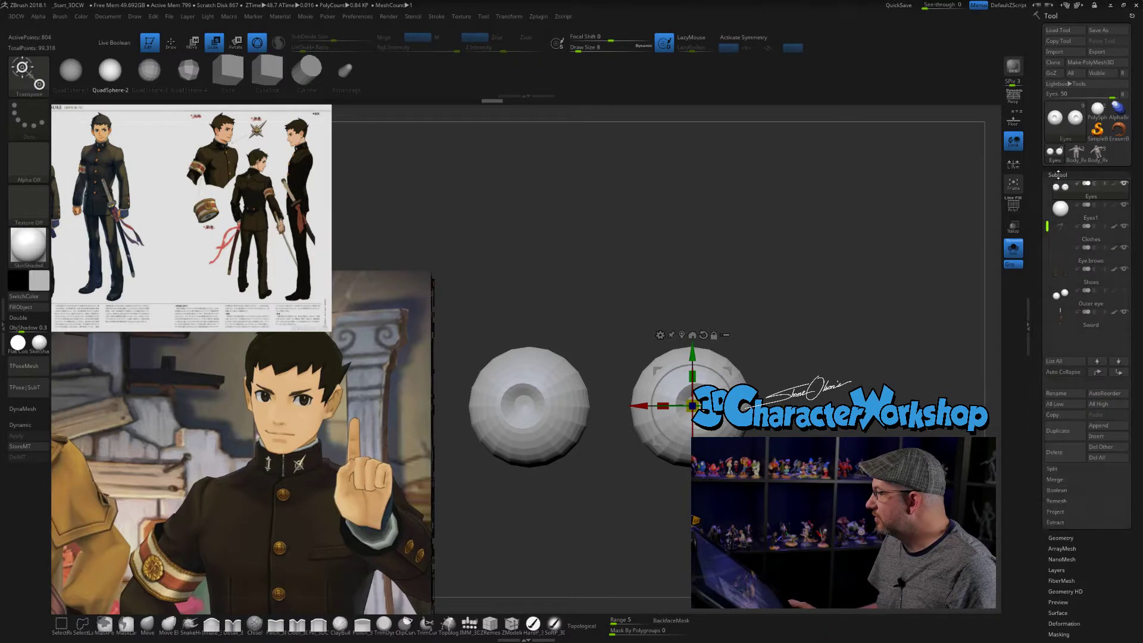
left_click(1061, 207)
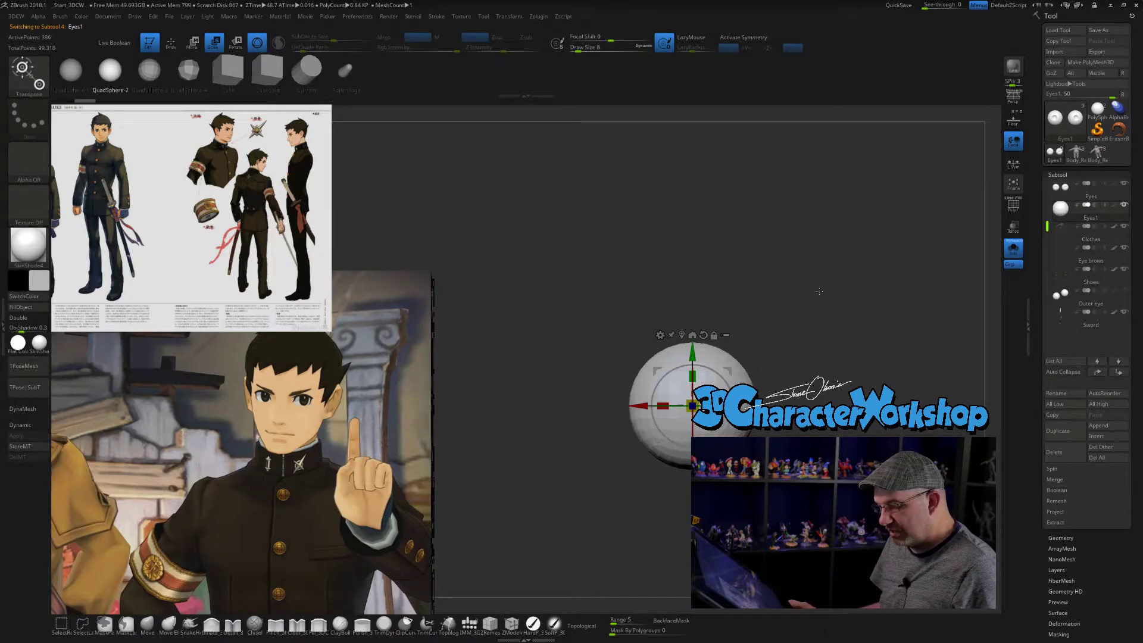
- Mirror the new eye sphere and weld it across the symmetry plane so both eyes have a clean sphere
key("3")
left_click(800, 441)
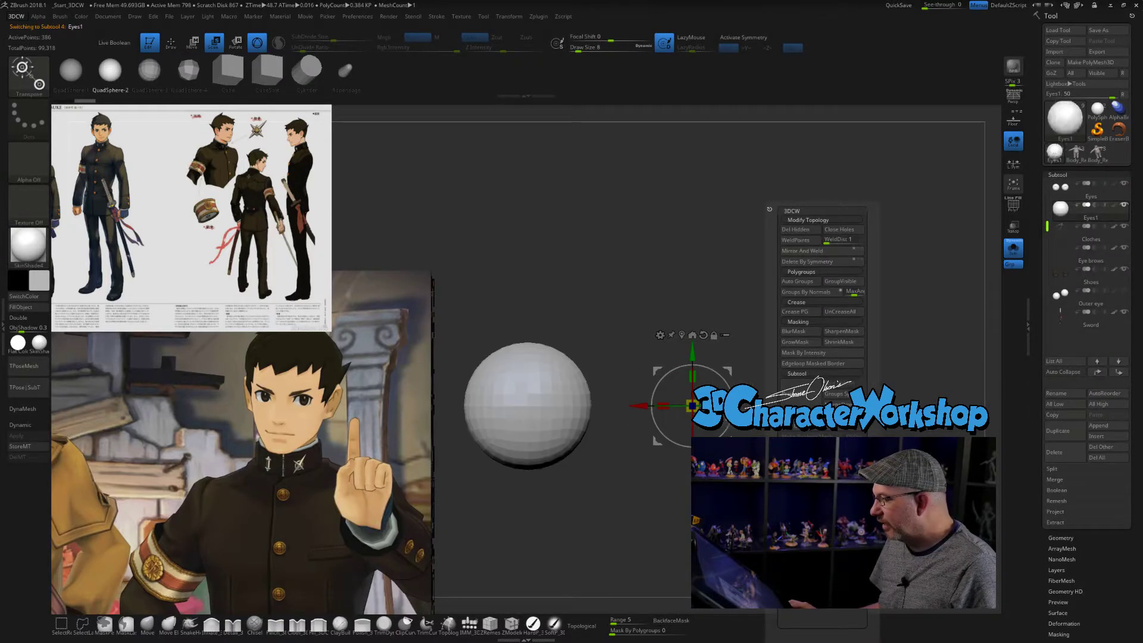
key("3")
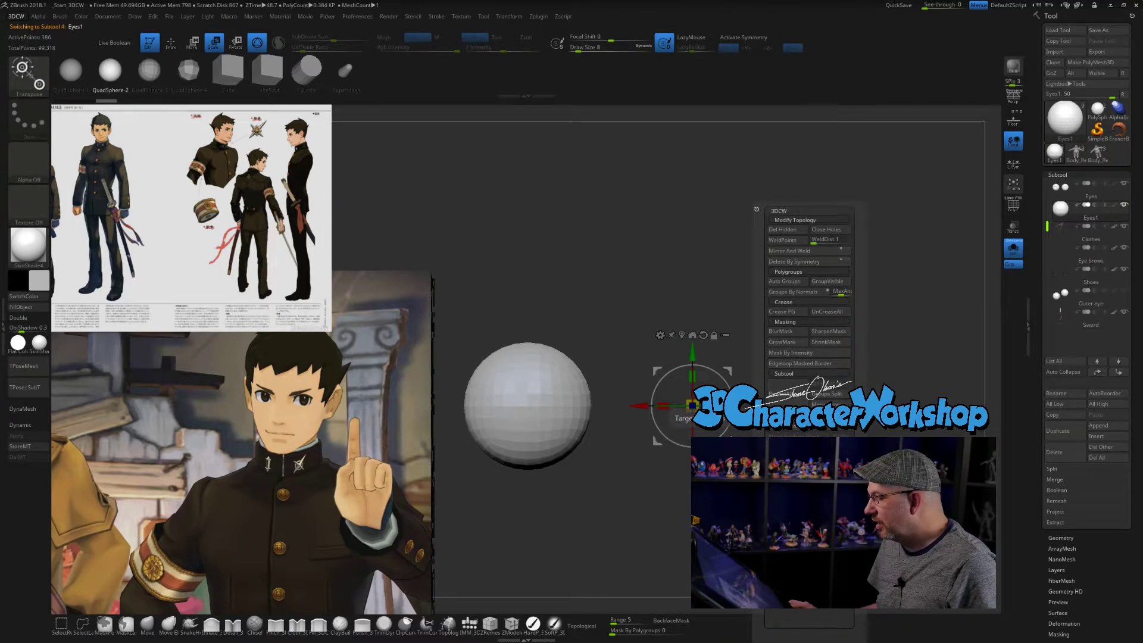
left_click(789, 251)
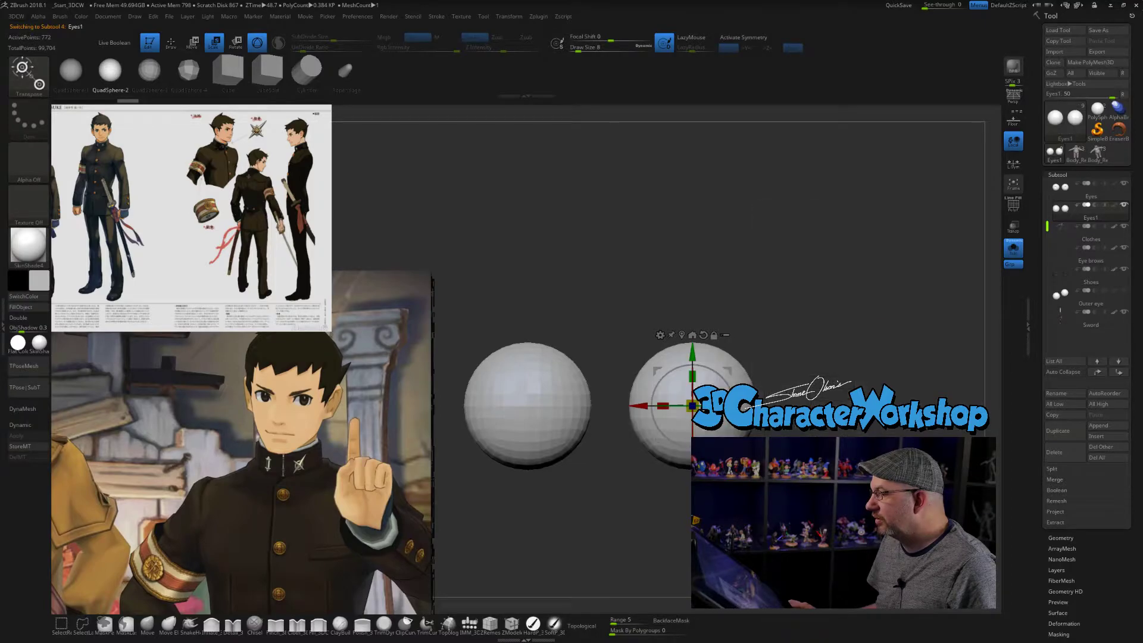
- Try subdividing the eye spheres, check their wireframe inside the full head, and undo the subdivision
key("ctrl")
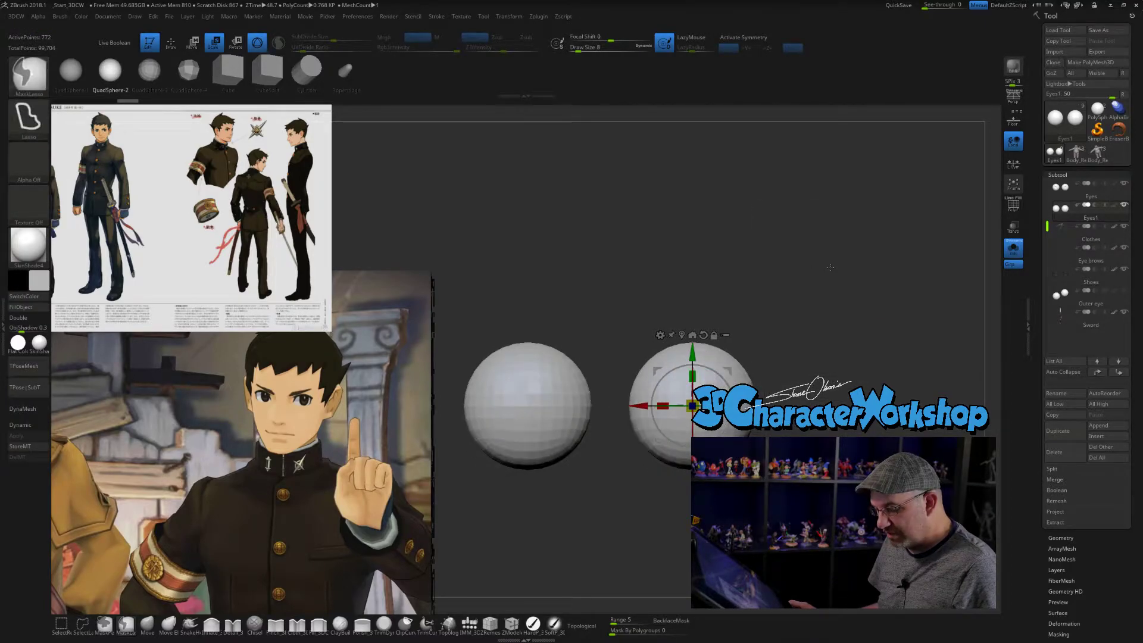
key("ctrl+d")
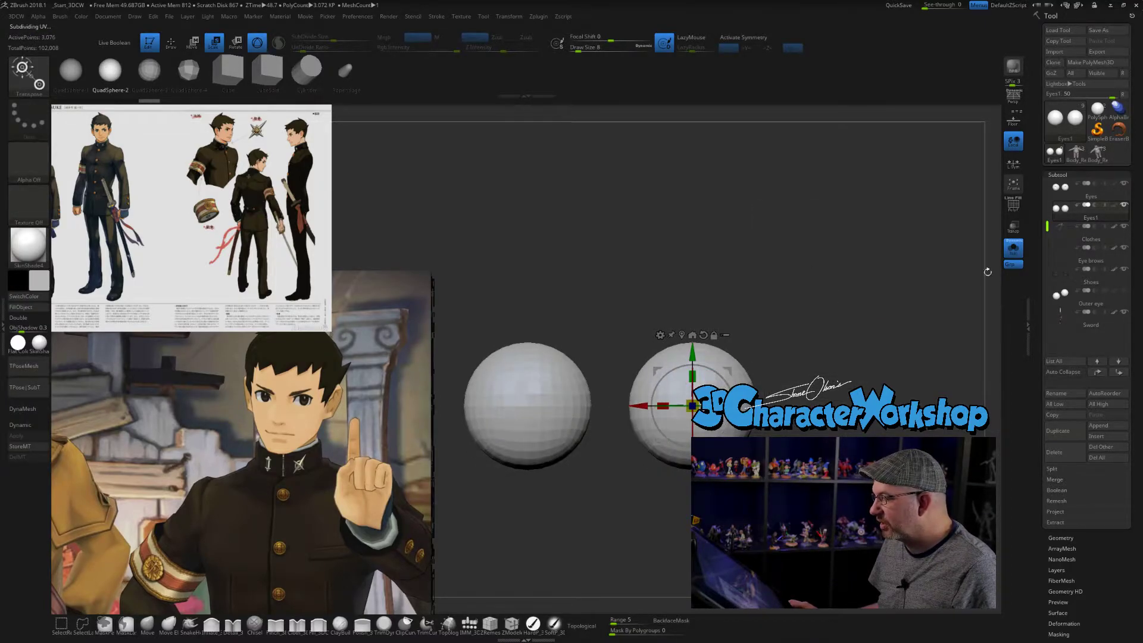
left_click(1006, 256)
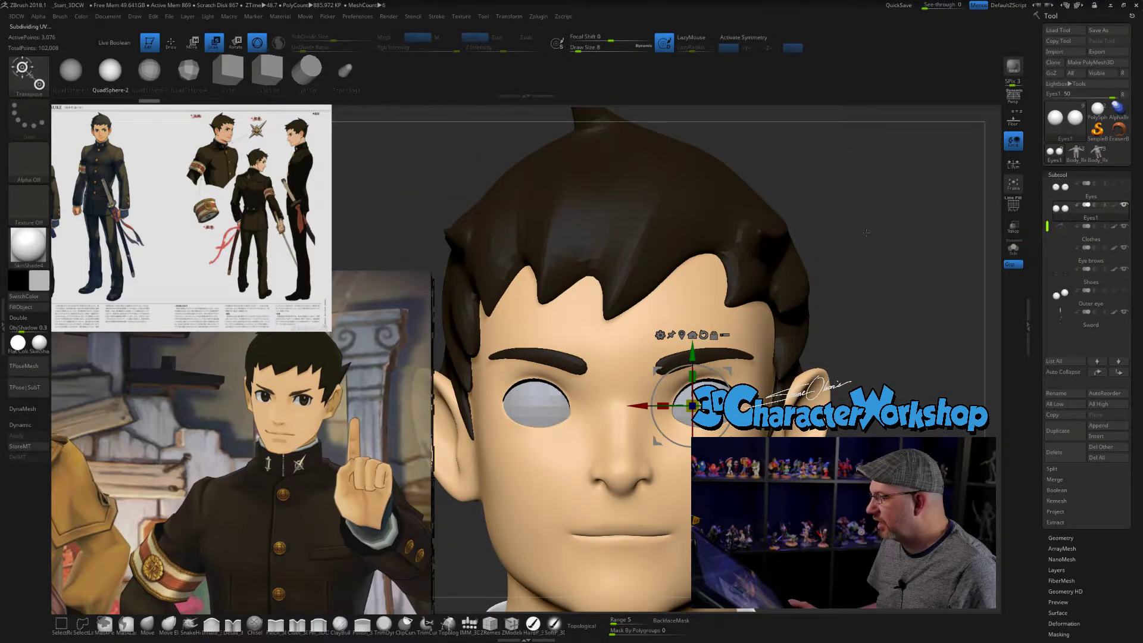
key("shift+f")
key("ctrl")
key("ctrl")
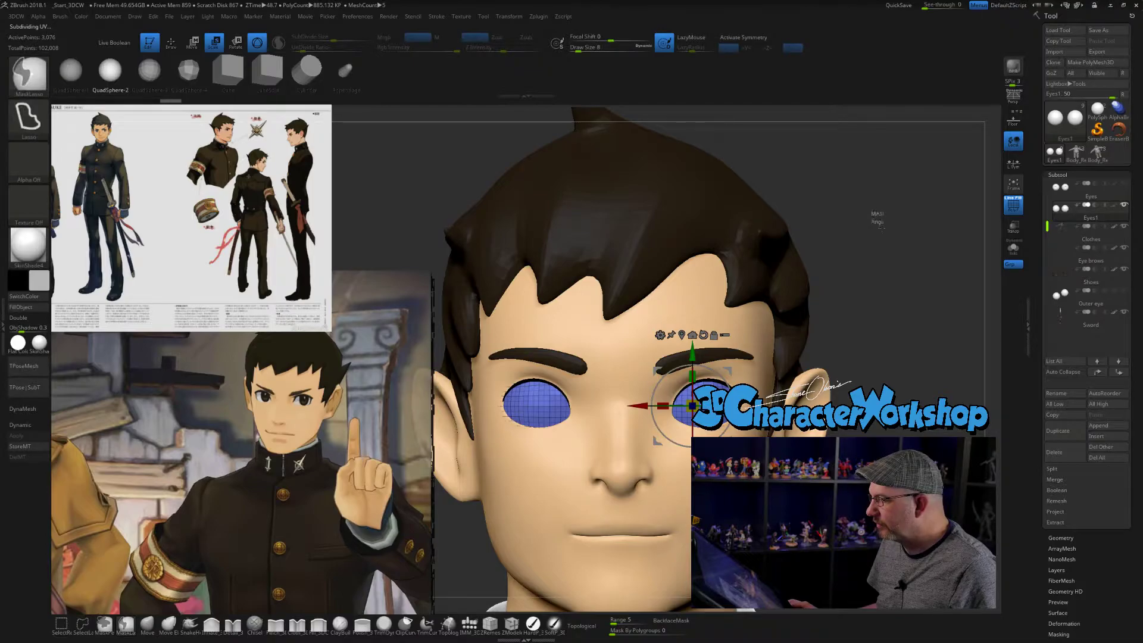
key("ctrl+z")
key("ctrl+z")
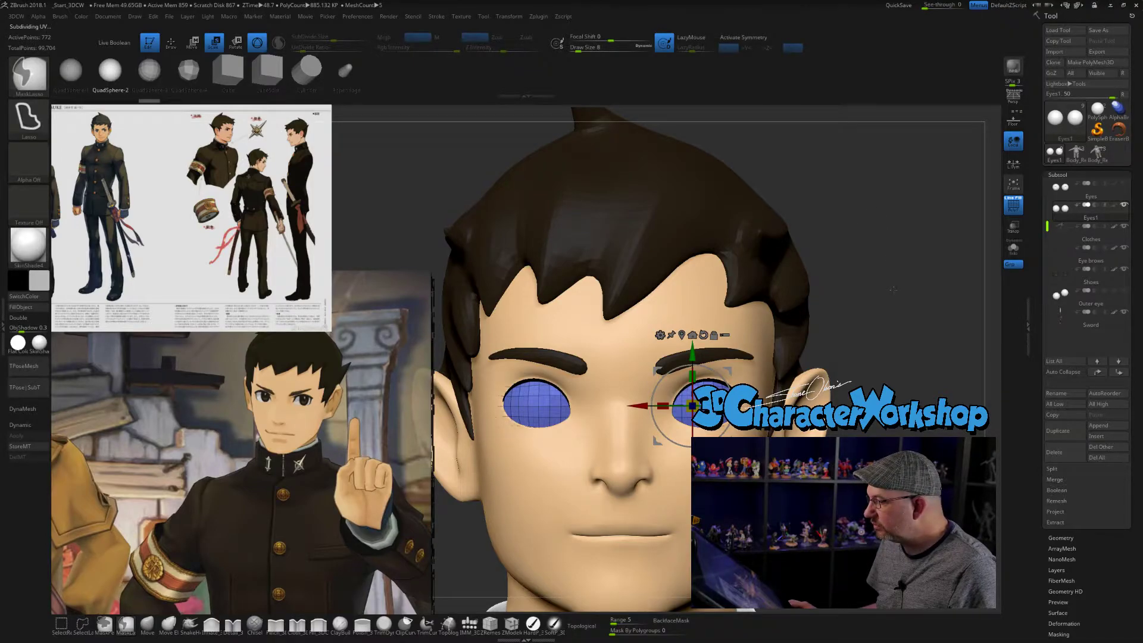
mouse_move(851, 286)
left_mouse_down("alt")
mouse_move(847, 231)
mouse_move(827, 191)
left_mouse_up("alt")
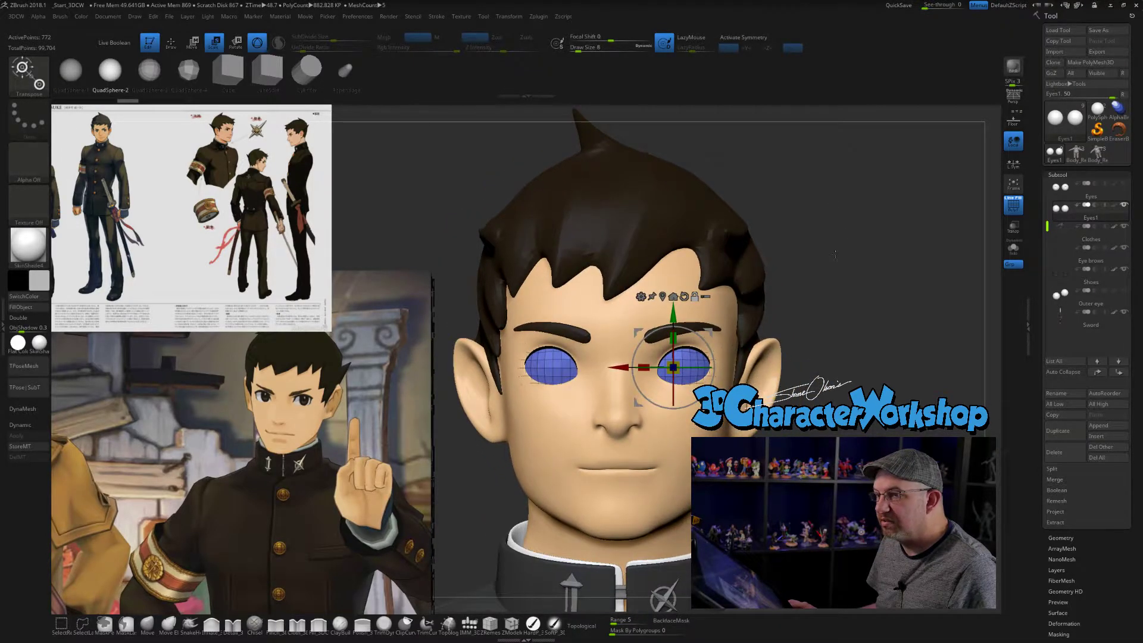
key("ctrl+d")
key("ctrl+z")
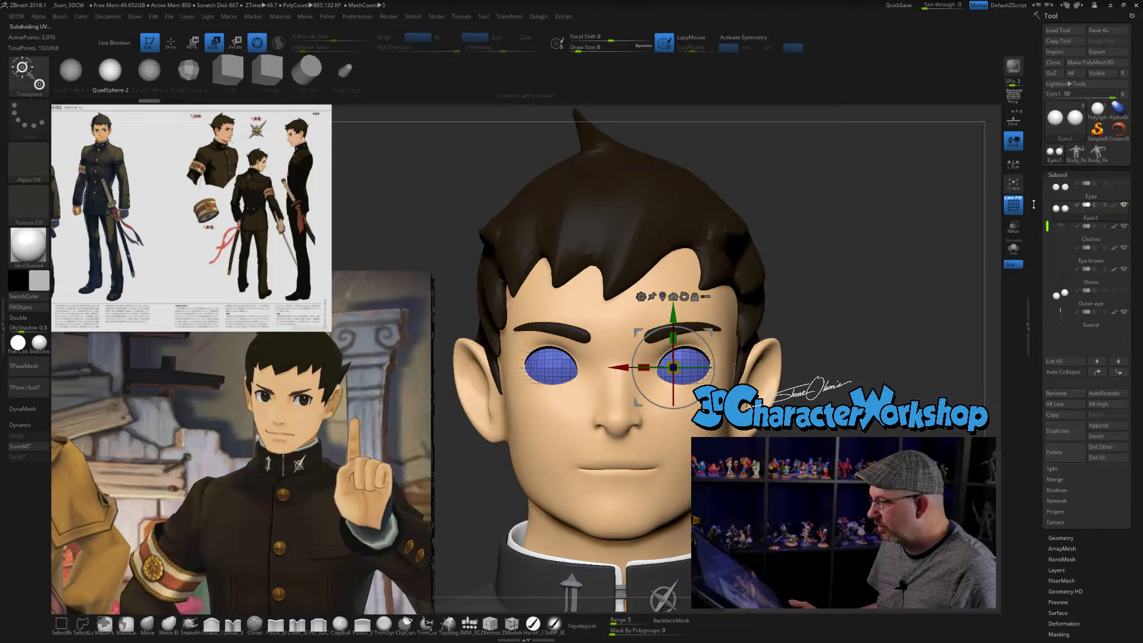
- Isolate the eye spheres, try one subdivision with the smooth modifier off, inspect the silhouette and undo it
left_click(1061, 537)
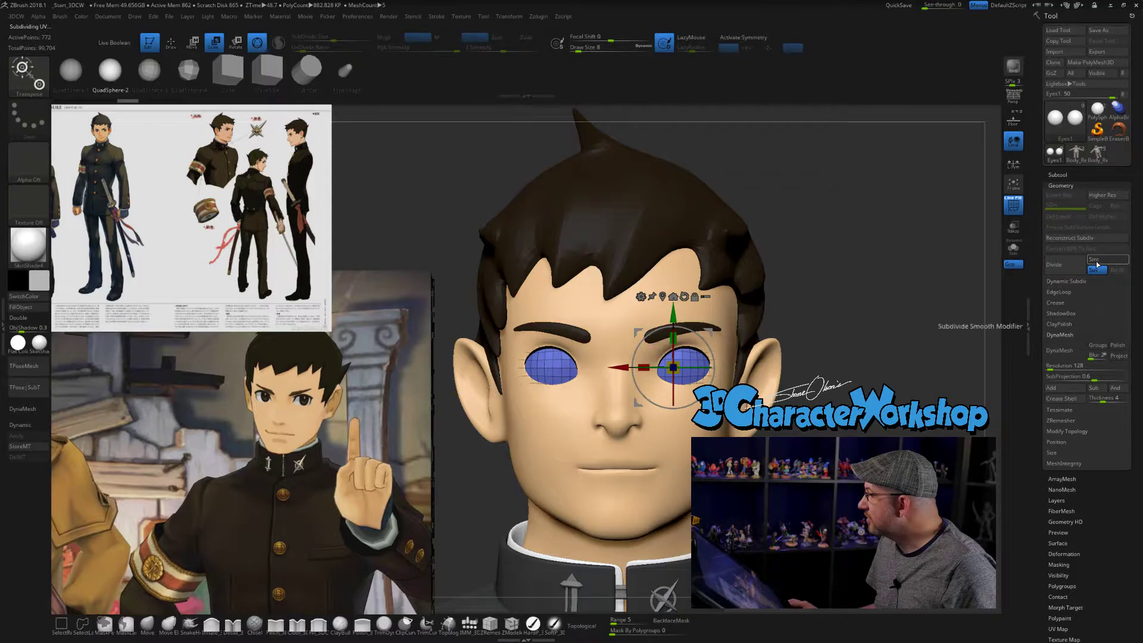
left_click(1013, 247)
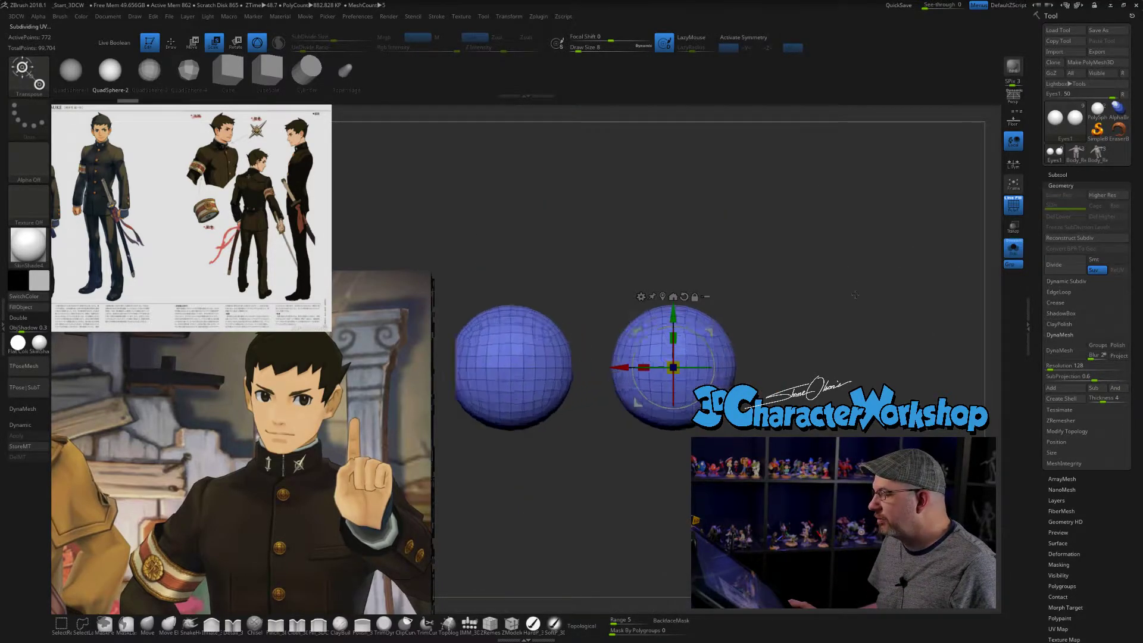
key("ctrl+d")
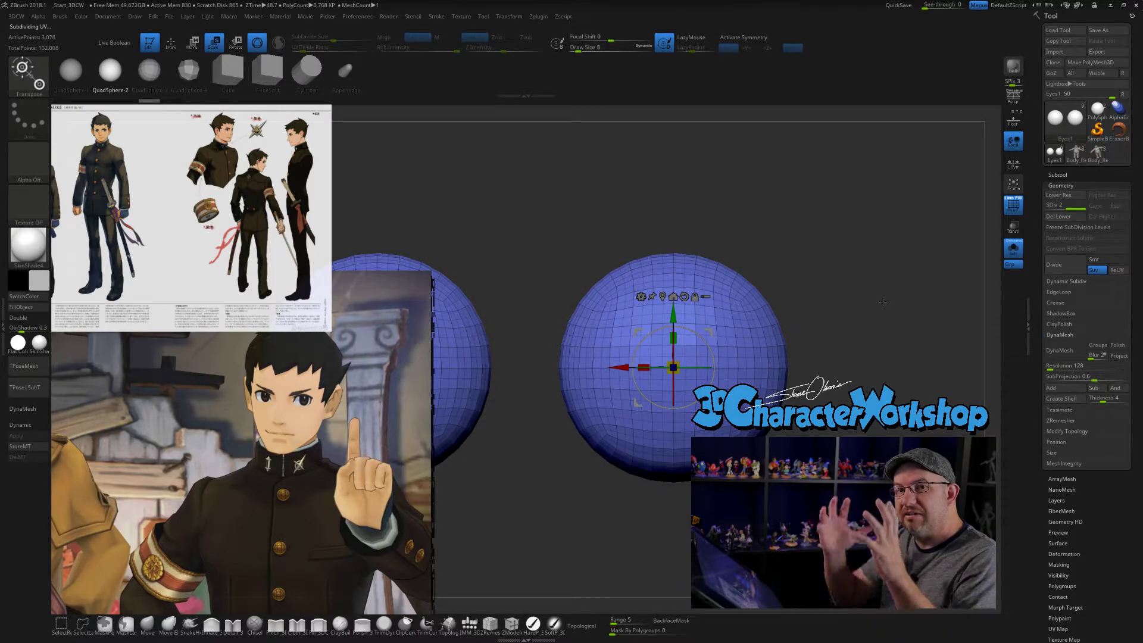
left_click_drag(882, 301, 734, 240)
left_click_drag(857, 229, 861, 256)
key("ctrl")
key("ctrl+z")
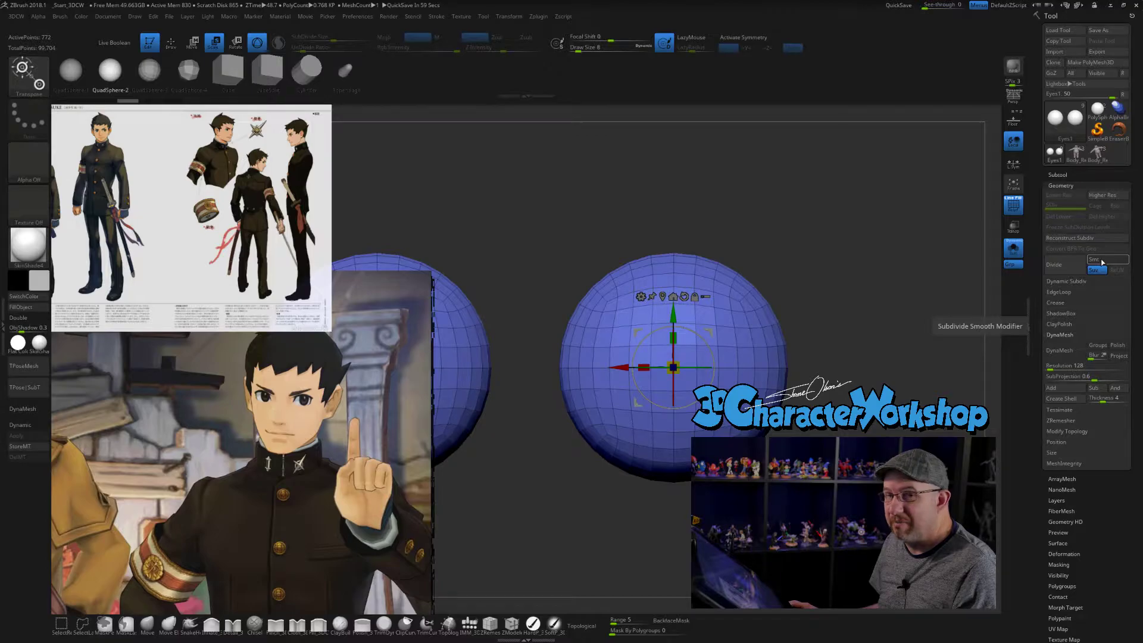
- Enable the subdivide smooth modifier and divide the eye spheres to subdivision level 2
left_click(1102, 262)
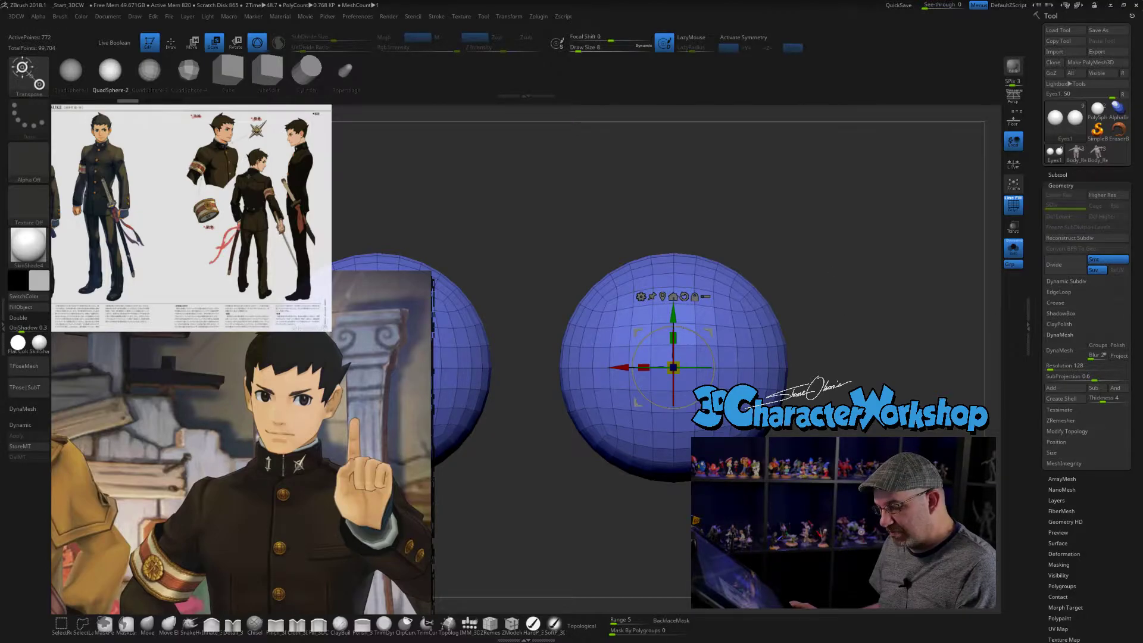
key("ctrl+d")
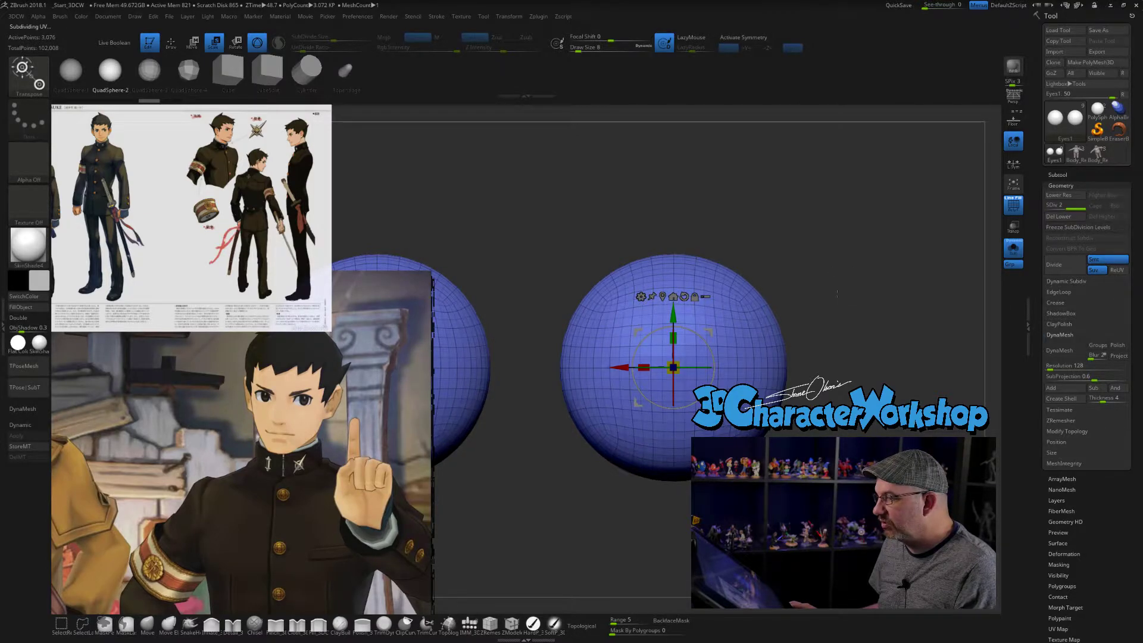
mouse_move(827, 315)
left_mouse_down("alt")
mouse_move(802, 274)
mouse_move(808, 286)
left_mouse_up("alt")
key("q")
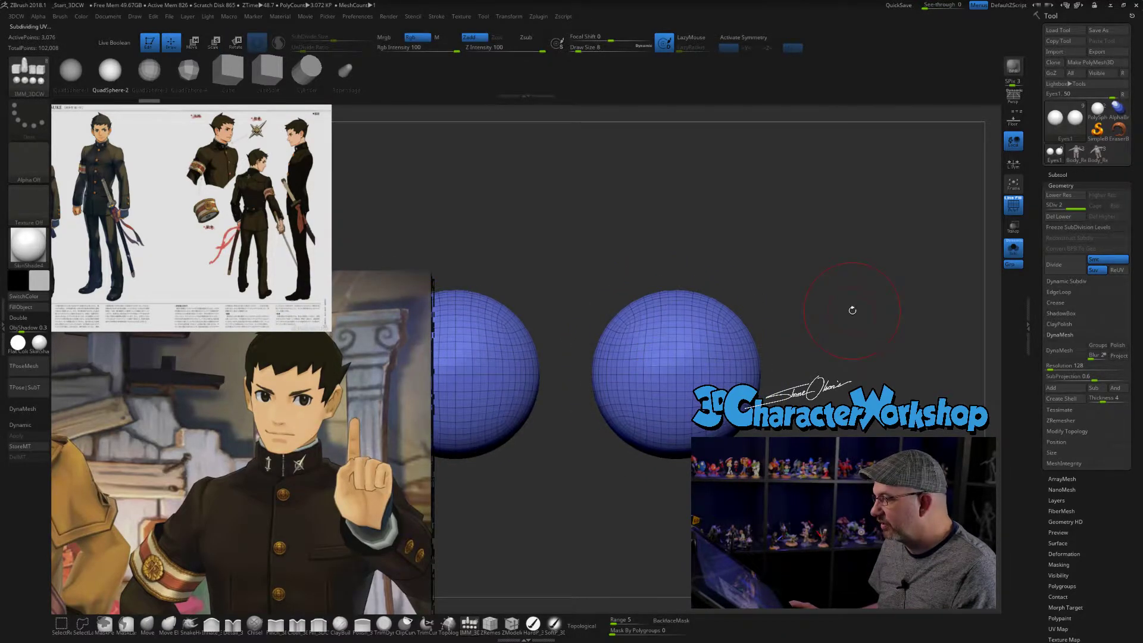
- Show the full character again, subdivide the eye spheres two more levels and hide the wireframe
left_click(1013, 247)
left_click_drag(939, 245, 903, 248, "alt")
key("ctrl+d")
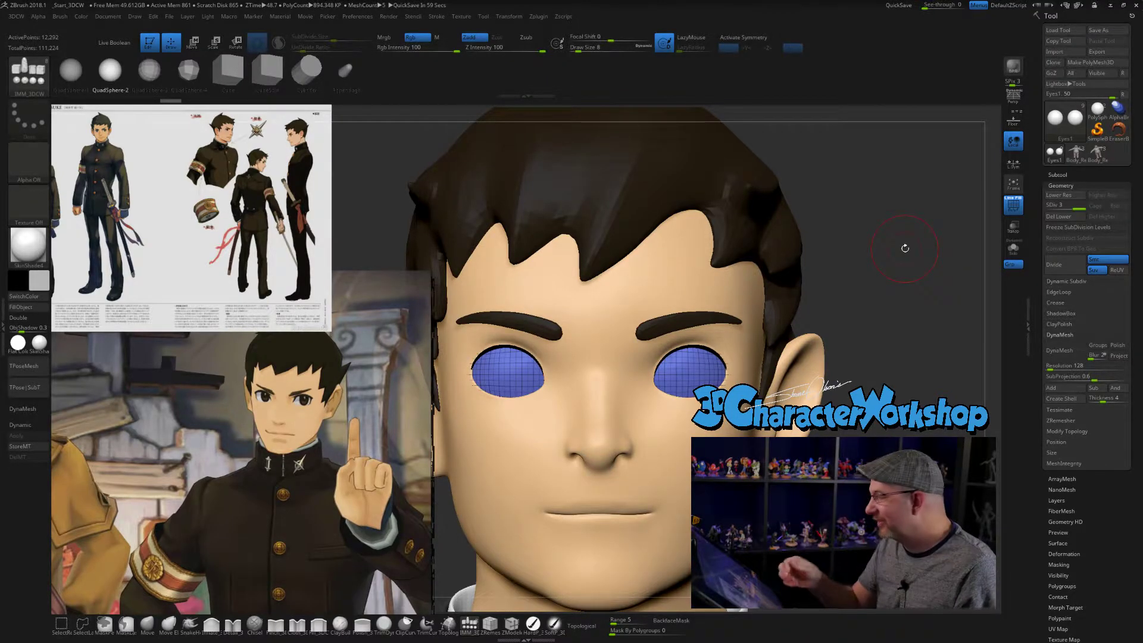
left_click_drag(863, 286, 848, 195, "alt")
key("ctrl+d")
left_click_drag(831, 421, 846, 447, "alt")
key("shift+f")
- Make the body mesh active and check the face's wireframe from the front and a three-quarter view
left_click(699, 359)
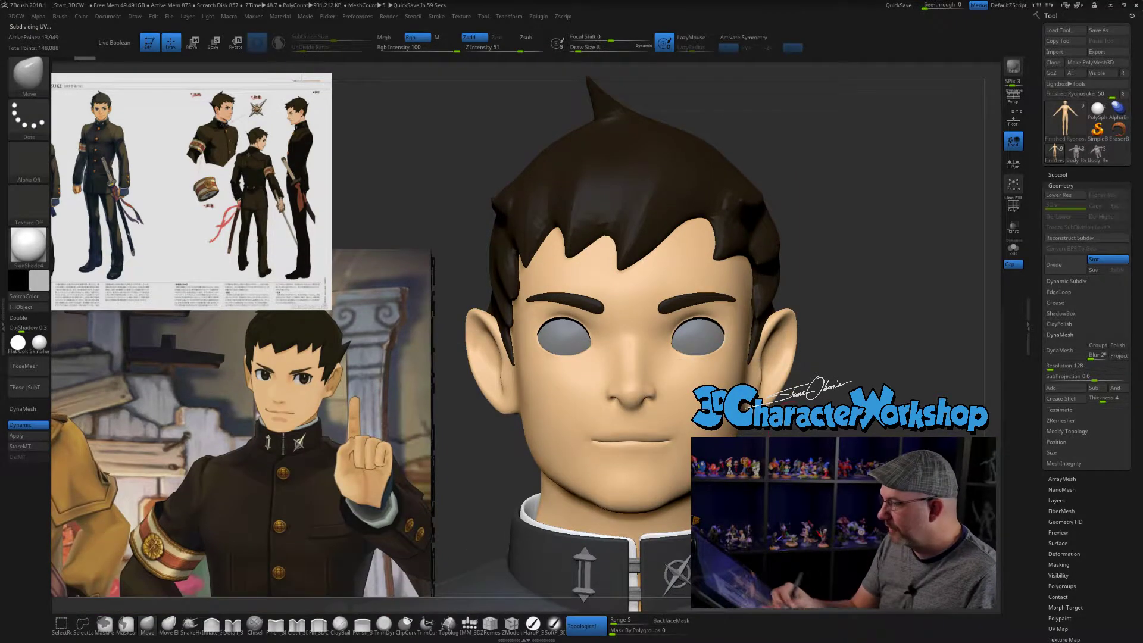
key("shift+f")
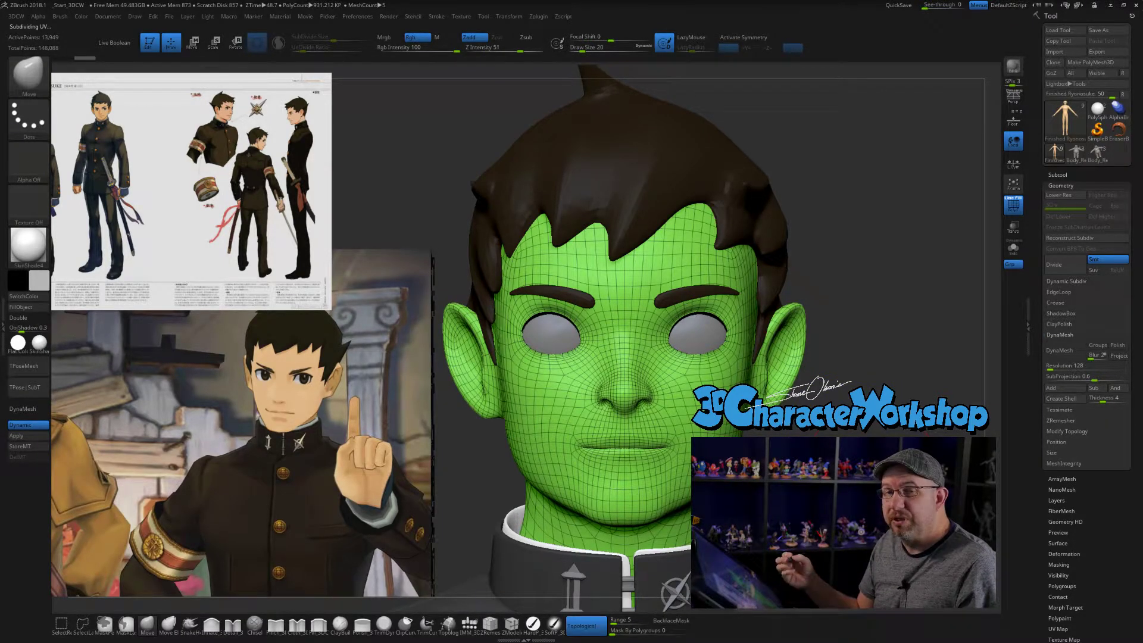
mouse_move(893, 250)
left_mouse_down()
mouse_move(780, 239)
mouse_move(893, 229)
left_mouse_up()
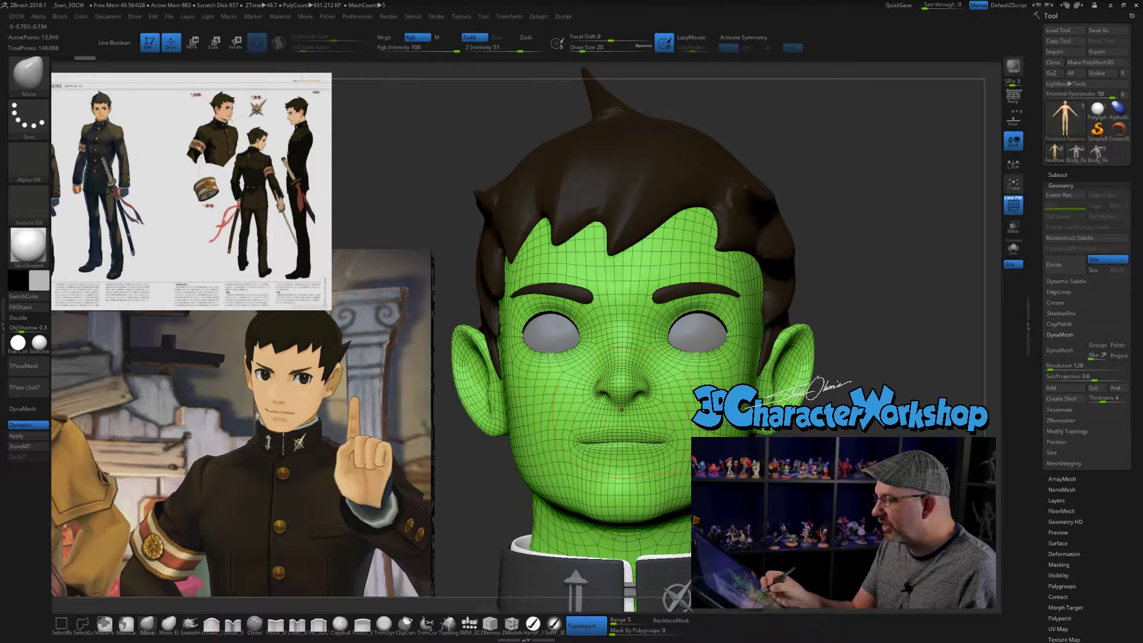
left_click_drag(944, 470, 884, 475)
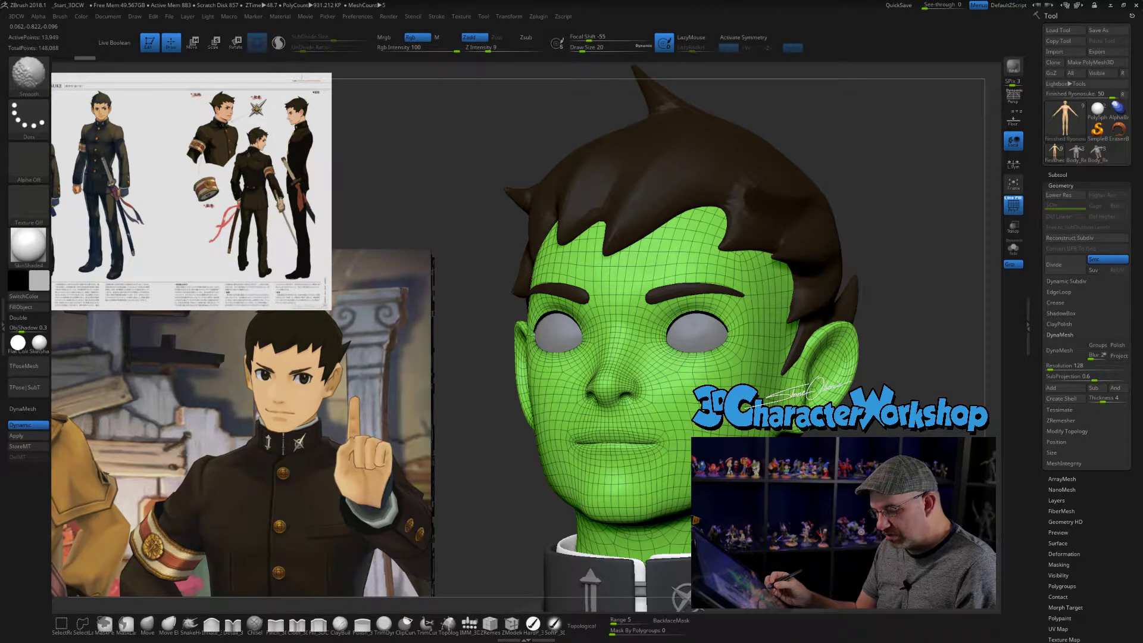
key("shift+f")
left_click_drag(887, 381, 935, 381)
left_click_drag(581, 49, 579, 49)
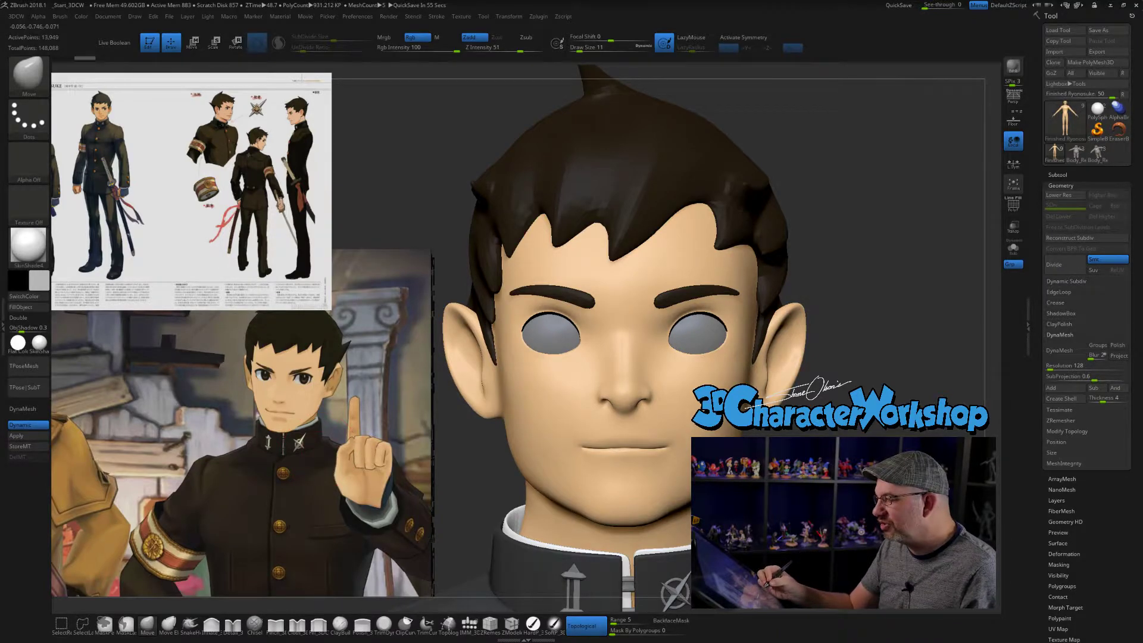
left_click_drag(863, 286, 863, 232, "alt")
left_click_drag(577, 50, 582, 50)
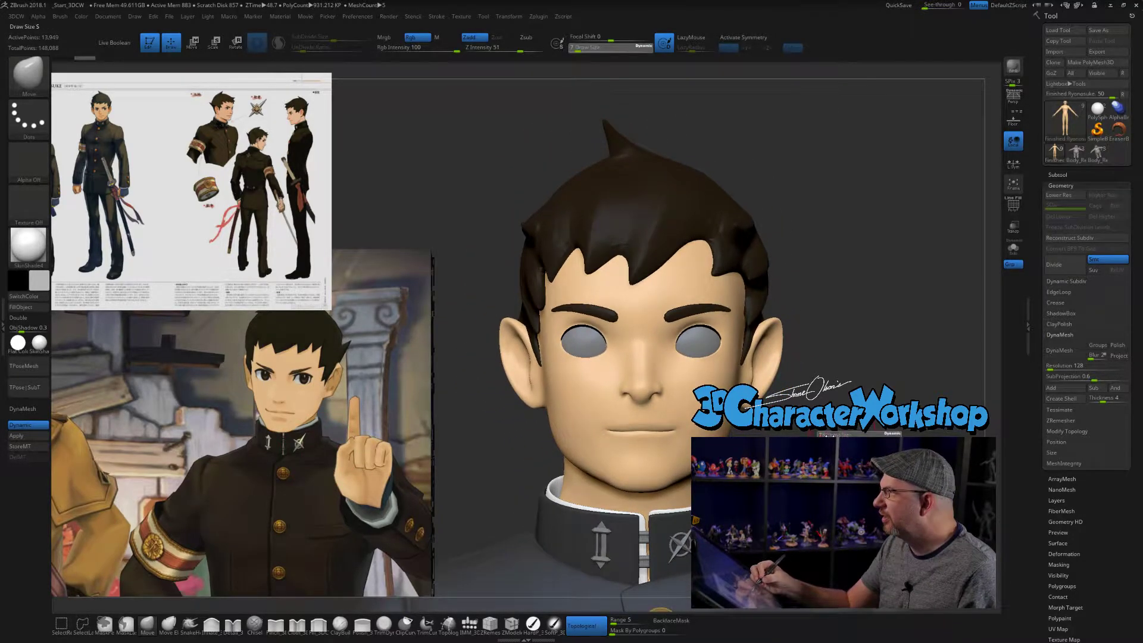
left_click_drag(863, 262, 855, 241, "alt")
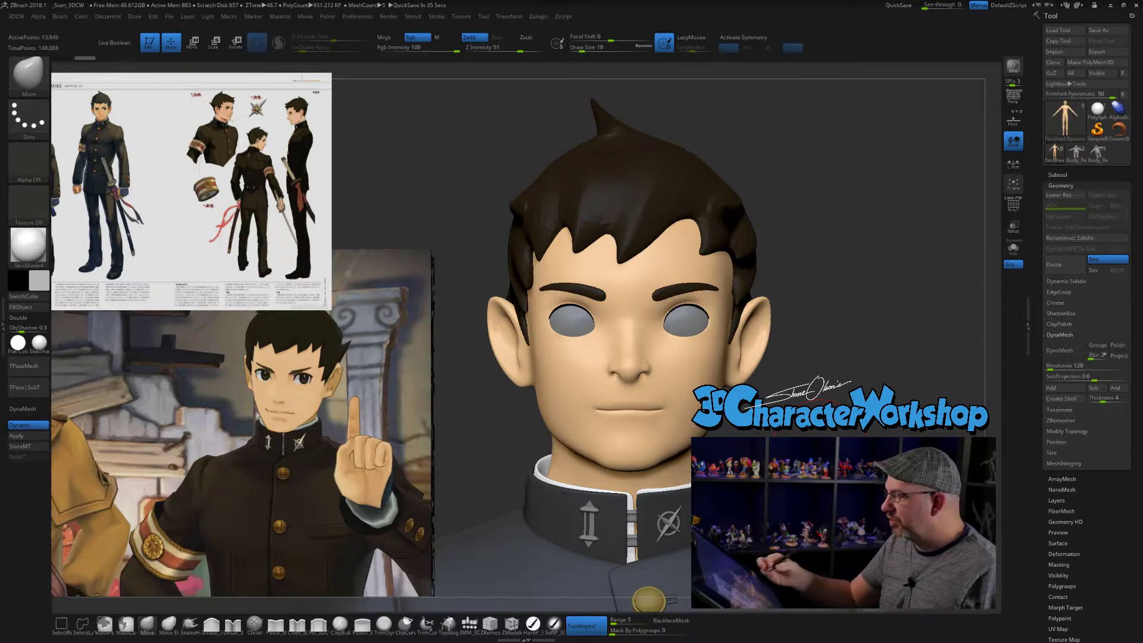
left_click_drag(804, 398, 774, 321, "alt")
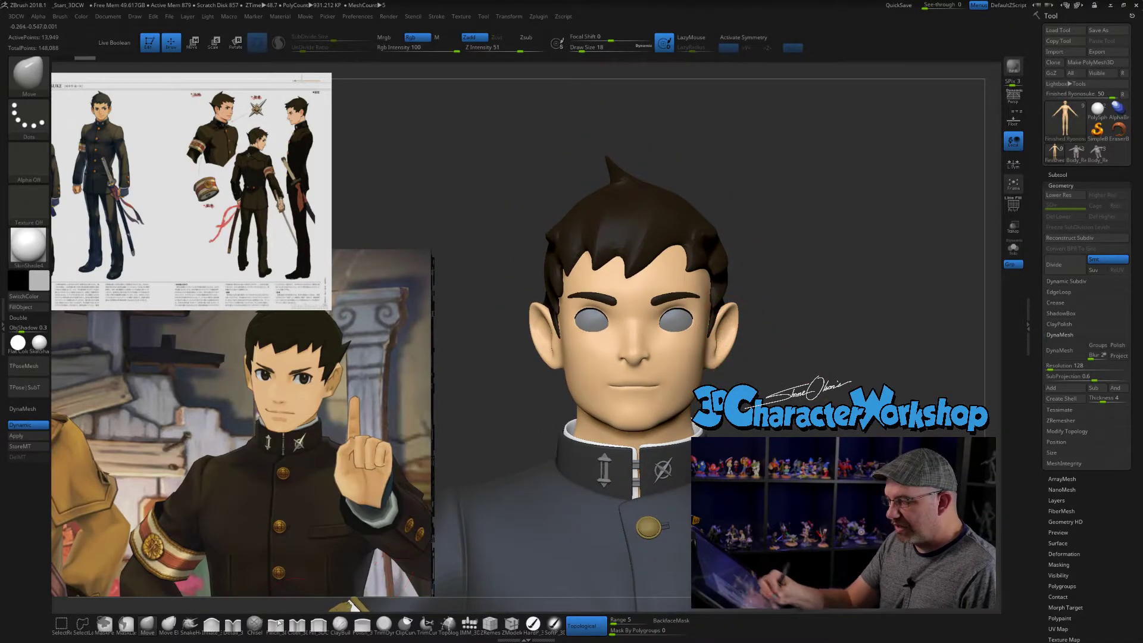
- Enable X symmetry and pull both ears in closer to the head with a large Move brush
key("s")
left_click_drag(793, 350, 734, 340)
key("ctrl+d")
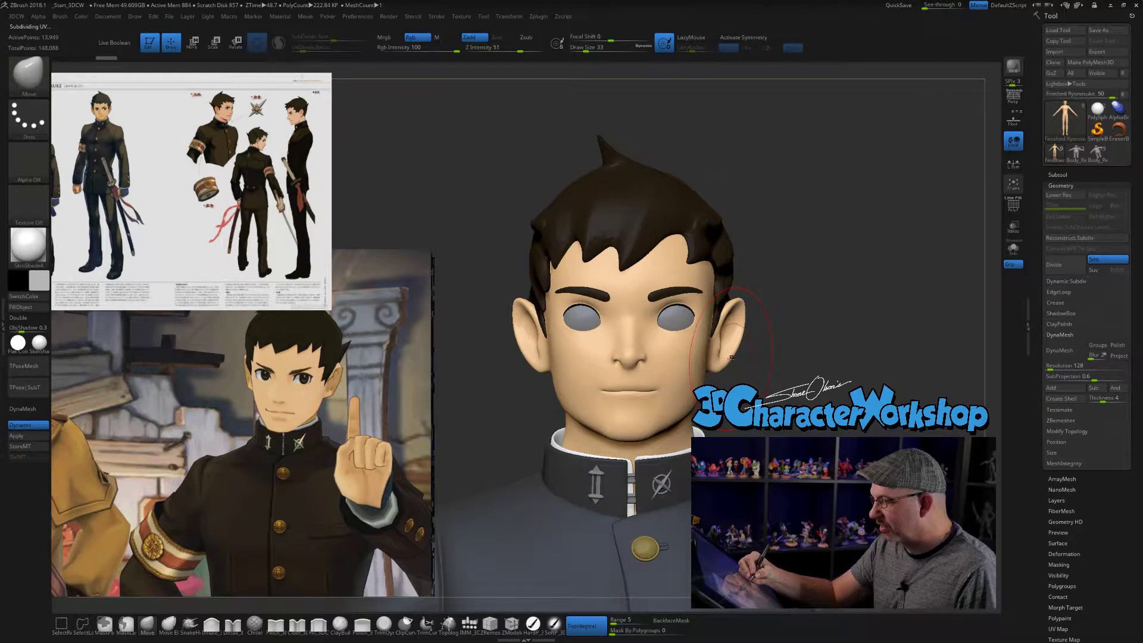
key("x")
mouse_move(732, 347)
left_mouse_down()
mouse_move(715, 342)
mouse_move(729, 325)
mouse_move(709, 343)
left_mouse_up()
left_click_drag(741, 303, 737, 305)
key("s")
mouse_move(760, 361)
left_mouse_down()
mouse_move(758, 350)
mouse_move(710, 349)
mouse_move(716, 320)
mouse_move(746, 326)
mouse_move(728, 332)
left_mouse_up()
key("s")
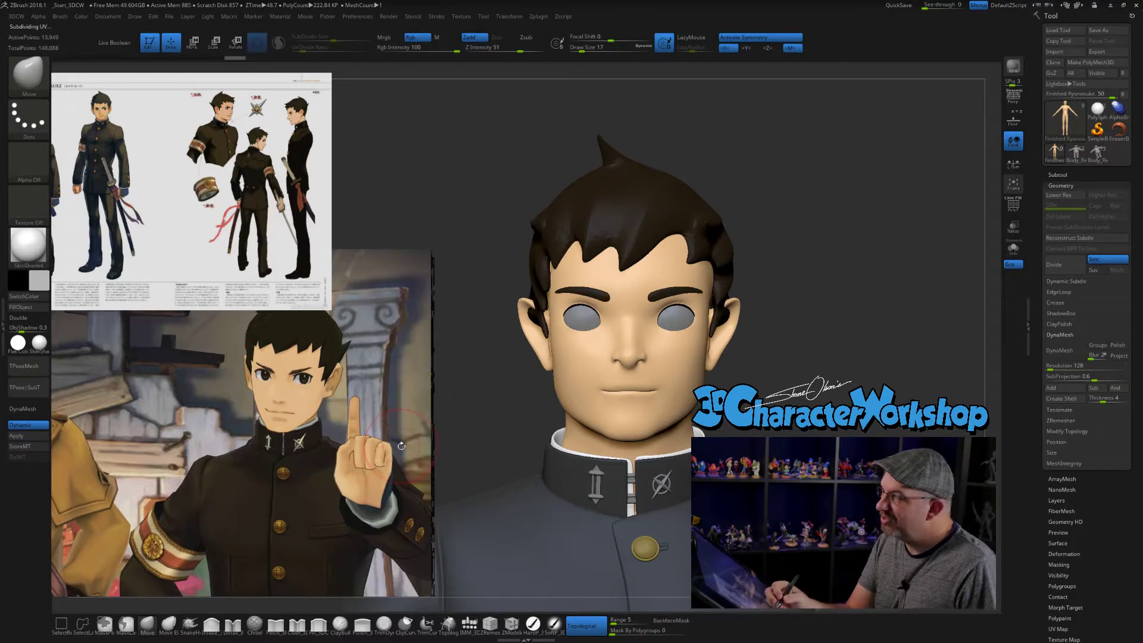
- Refine the outer contour of both ears with the Move brush at a draw size of about 13
key("s")
left_click_drag(740, 363, 726, 359)
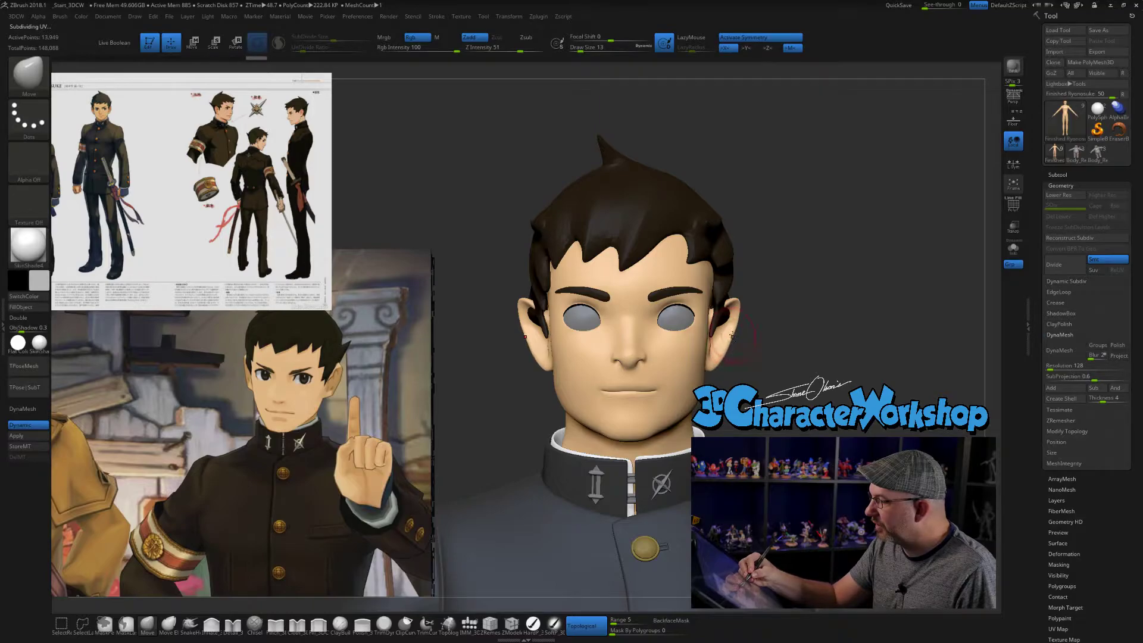
left_click_drag(739, 312, 736, 322)
key("s")
mouse_move(769, 377)
left_mouse_down()
mouse_move(757, 364)
mouse_move(799, 359)
mouse_move(773, 383)
mouse_move(763, 373)
mouse_move(694, 386)
mouse_move(725, 384)
mouse_move(672, 368)
mouse_move(686, 358)
mouse_move(682, 380)
mouse_move(739, 373)
left_mouse_up()
- Adjust the side of the face beside the ears with the Move brush at draw size 18 and smooth it at draw size 14
key("s")
key("s")
key("s")
key("s")
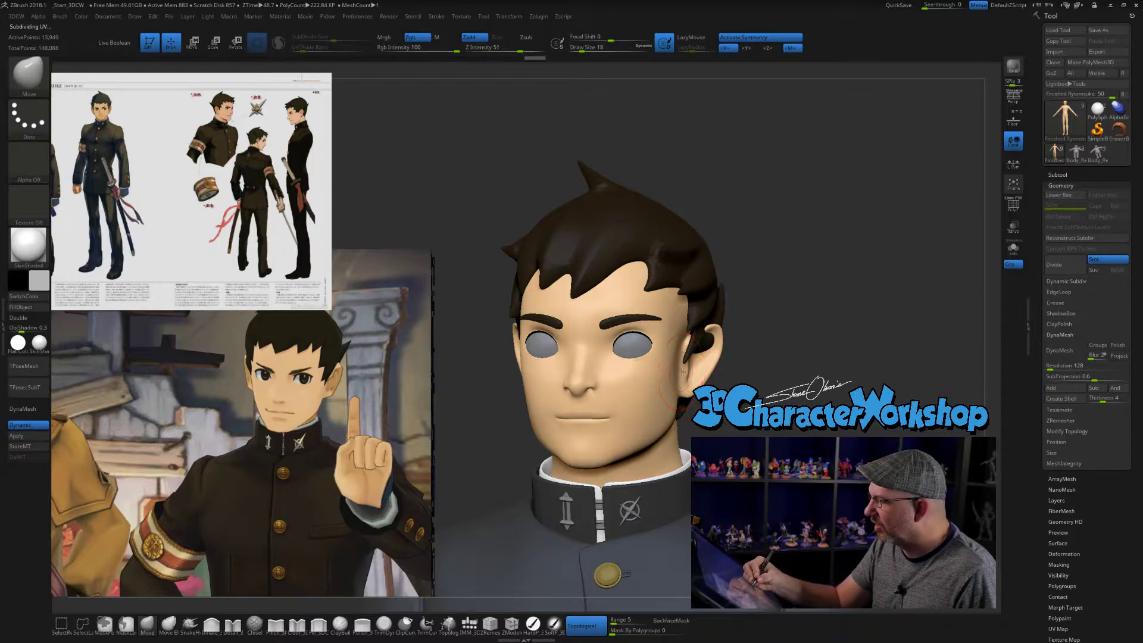
key("shift")
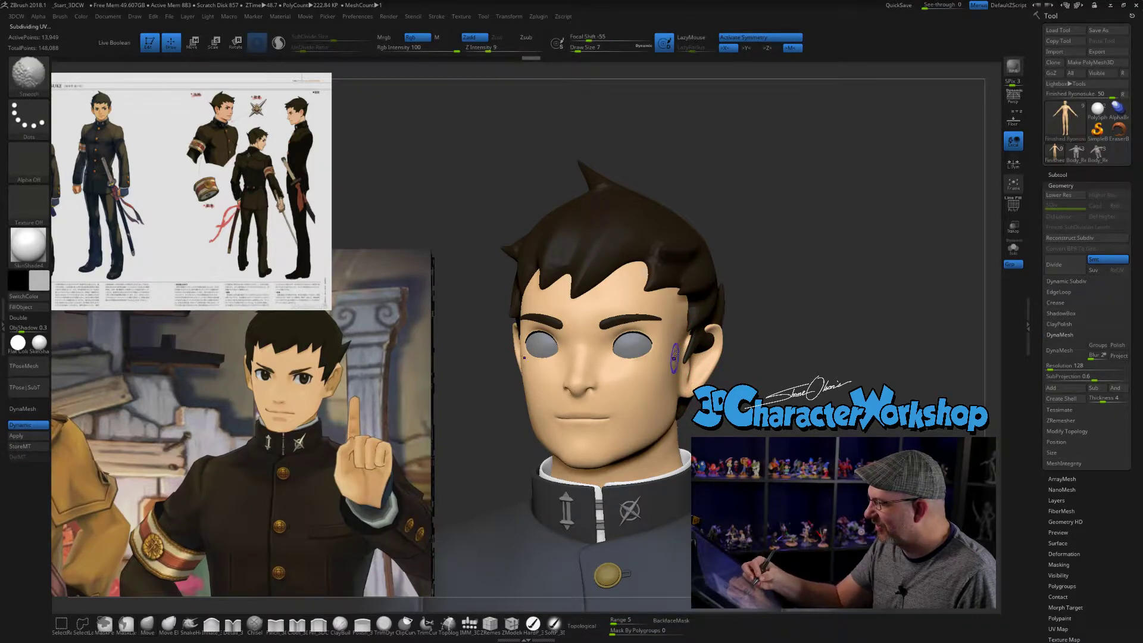
key("shift")
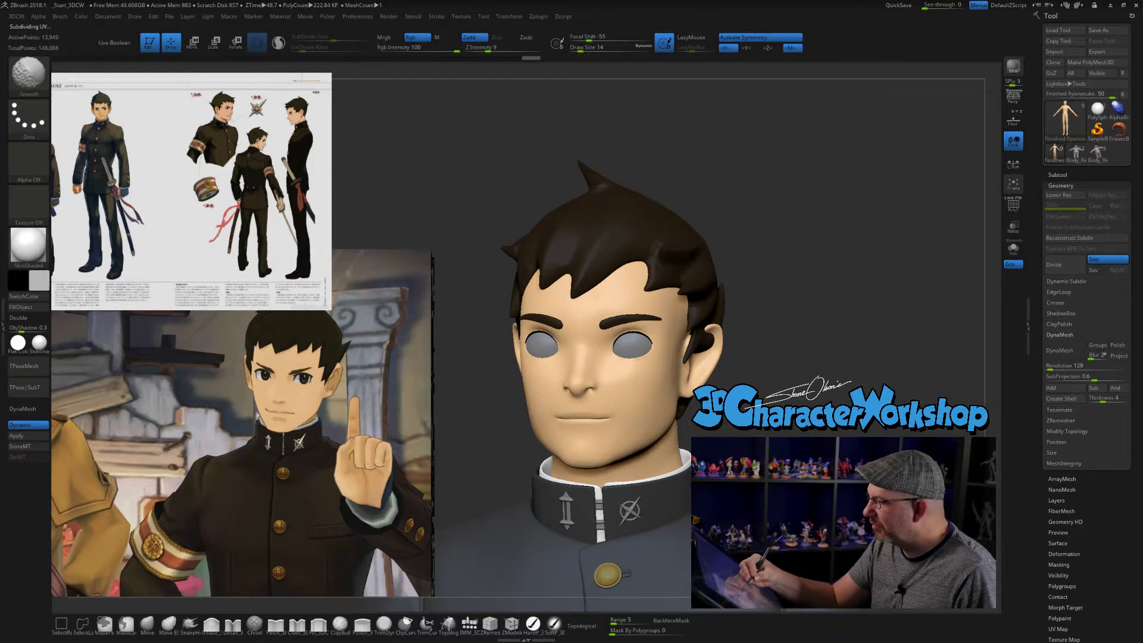
- Refine the cheeks and jawline to match the reference face, using the Move brush at a draw size of about 16
mouse_move(688, 385)
left_mouse_down("shift")
mouse_move(726, 436)
mouse_move(770, 429)
mouse_move(752, 417)
mouse_move(774, 415)
mouse_move(745, 425)
left_mouse_up("shift")
key("s")
left_click(766, 428)
key("s")
left_click(765, 414)
key("s")
left_click(745, 432)
mouse_move(320, 420)
left_mouse_down()
mouse_move(280, 363)
mouse_move(302, 404)
left_mouse_up()
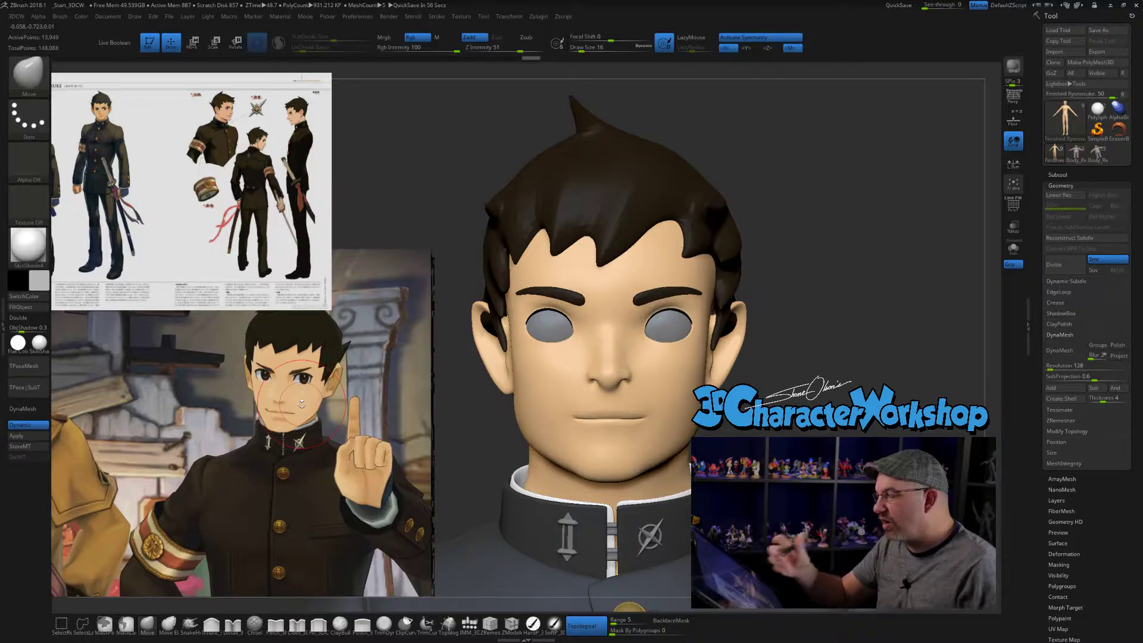
- Adjust the shape of the nose from the front with the Move brush at draw size 12
key("s")
left_click(637, 377)
left_click_drag(629, 380, 631, 380)
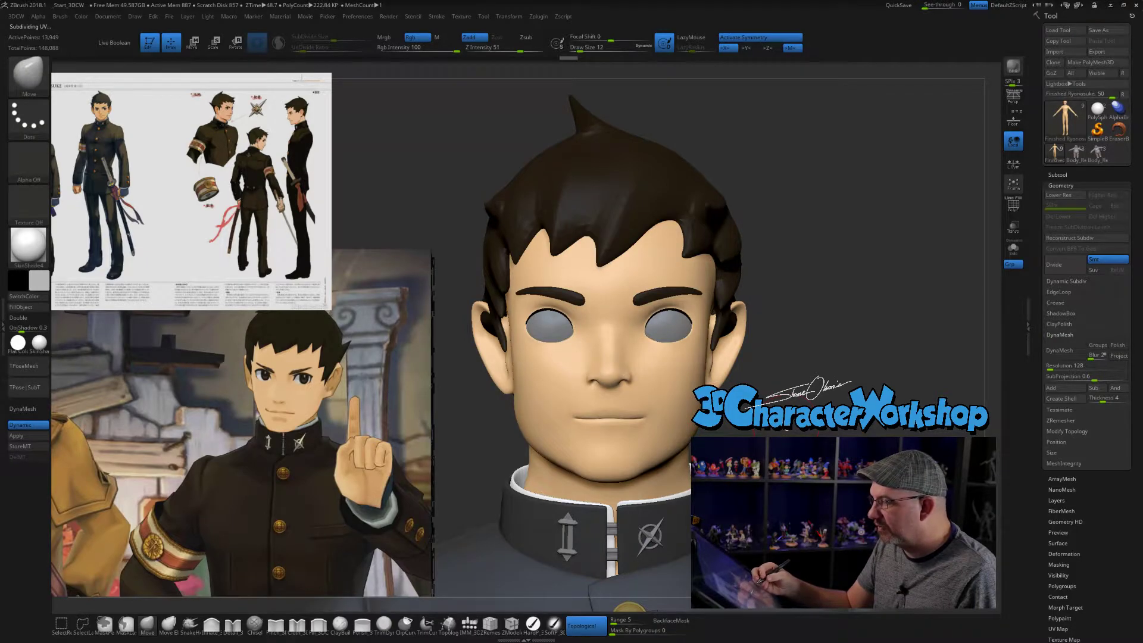
left_click_drag(774, 405, 774, 387, "alt")
left_click_drag(609, 385, 607, 388)
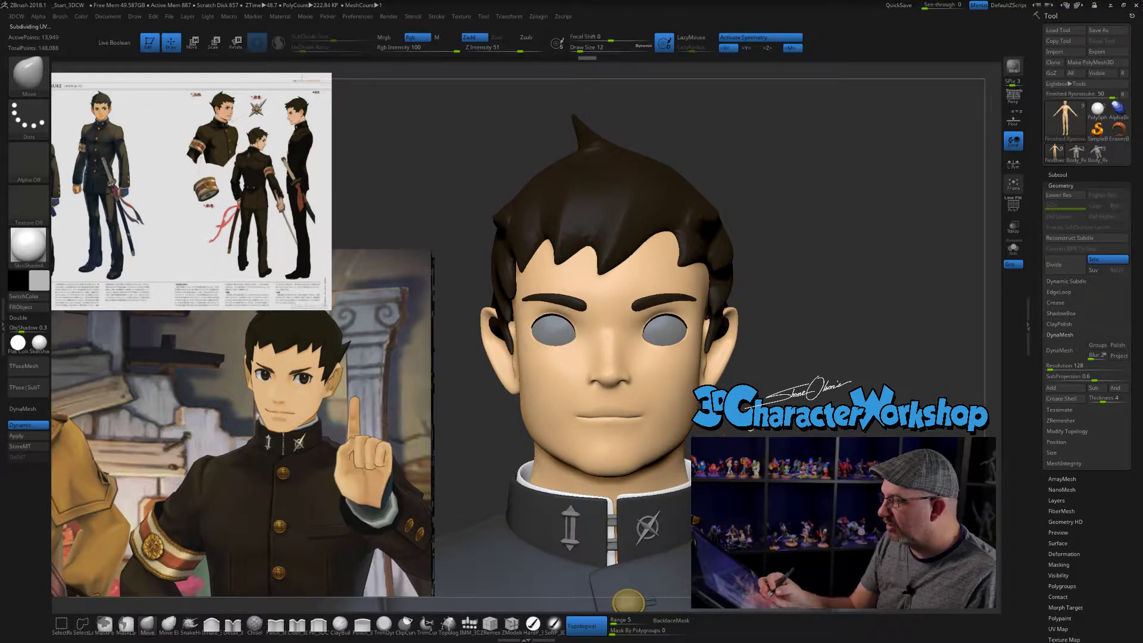
- Refine the area around the nose and mouth with the Move brush at draw sizes 18 and 12
key("s")
left_click_drag(752, 433, 754, 434)
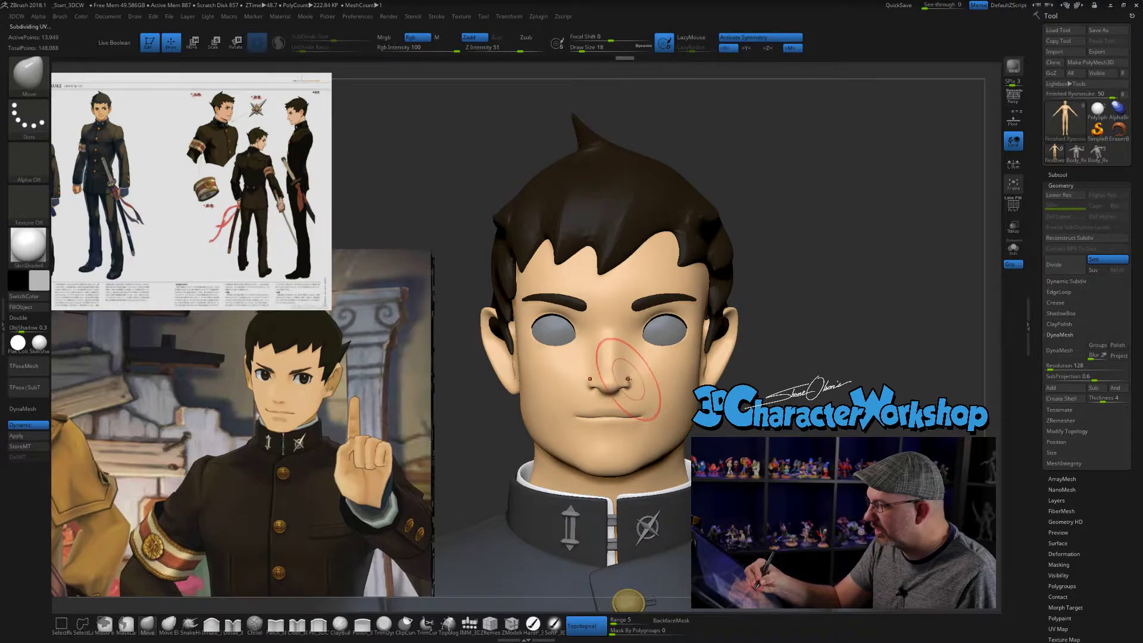
left_click_drag(911, 409, 768, 408)
mouse_move(717, 438)
left_mouse_down()
mouse_move(768, 438)
mouse_move(715, 426)
mouse_move(806, 411)
left_mouse_up()
key("s")
left_click(739, 441)
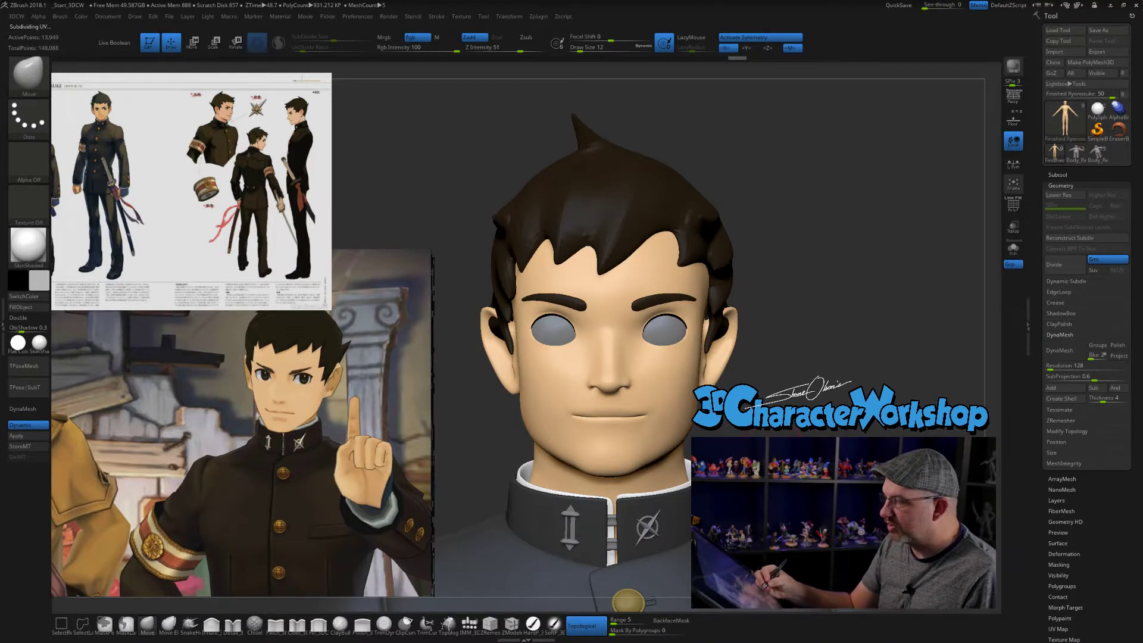
- Adjust the lower face with a larger Move brush at draw sizes of 33 and 22
key("s")
left_click_drag(718, 431, 724, 431)
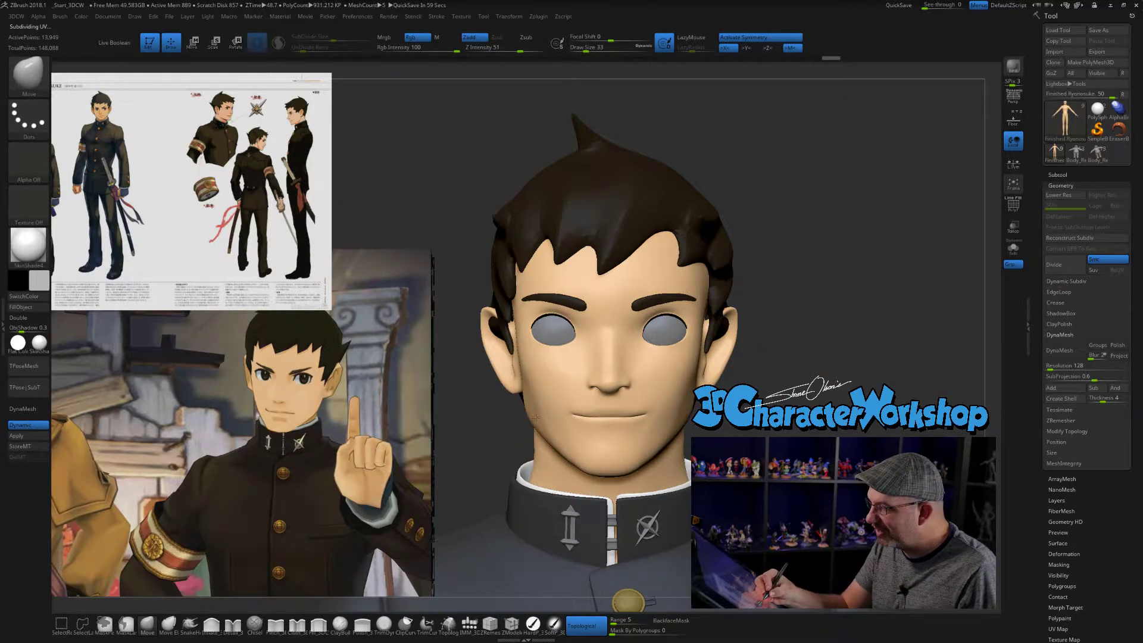
key("s")
left_click(746, 430)
left_click_drag(751, 430, 742, 448, "alt")
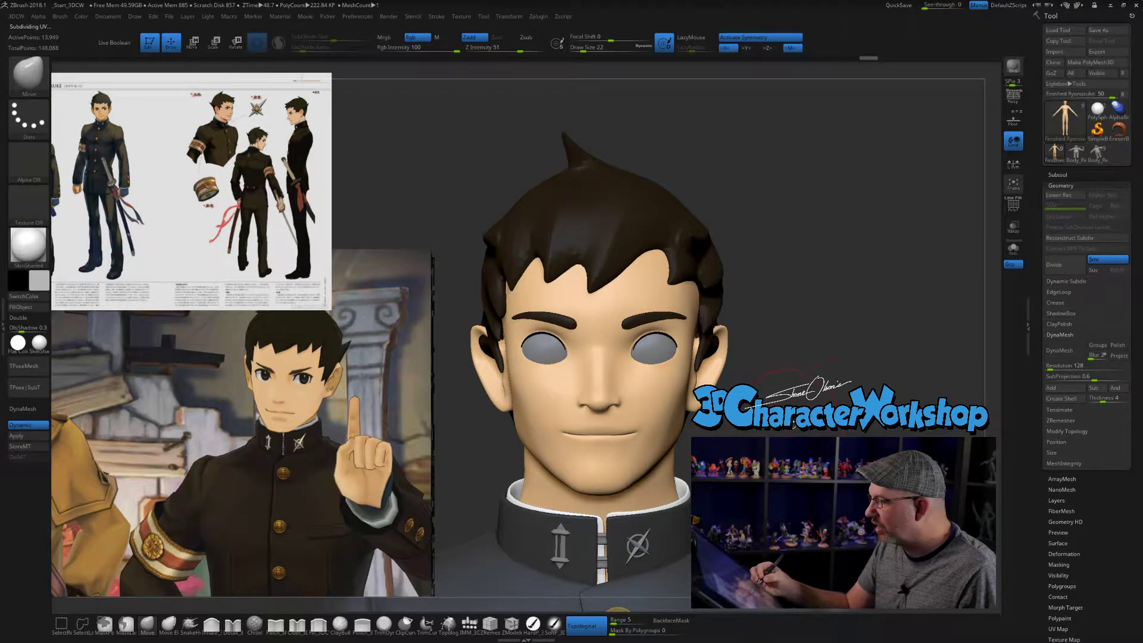
- Look through the subtools for the mesh that holds the eyelashes and make the Clothes subtool active
left_click(1065, 174)
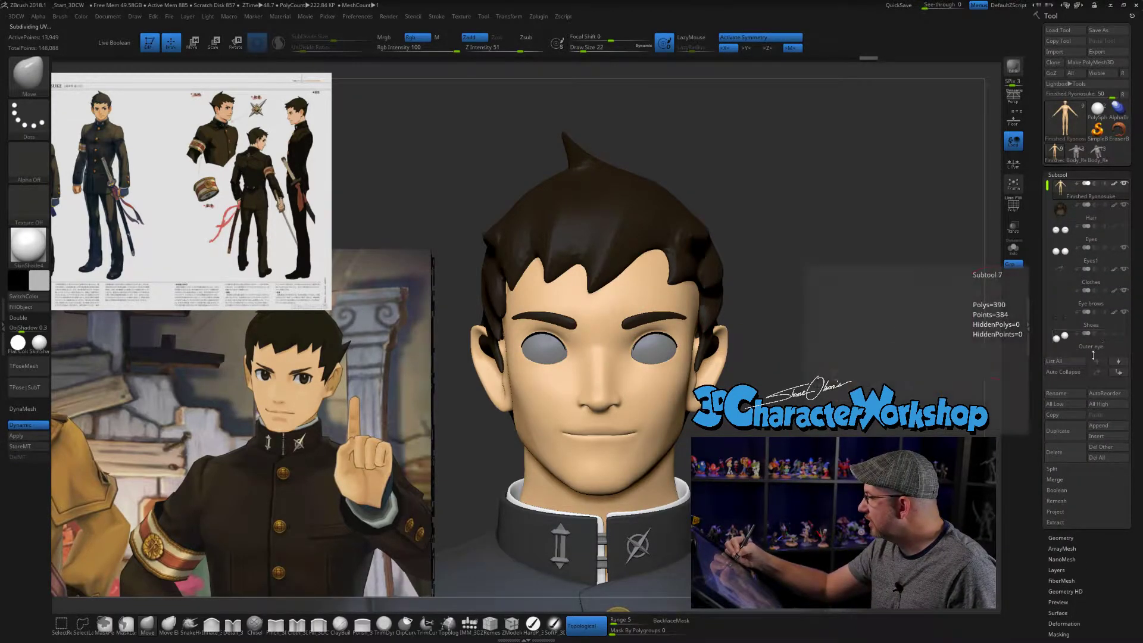
left_click_drag(1048, 185, 1044, 181)
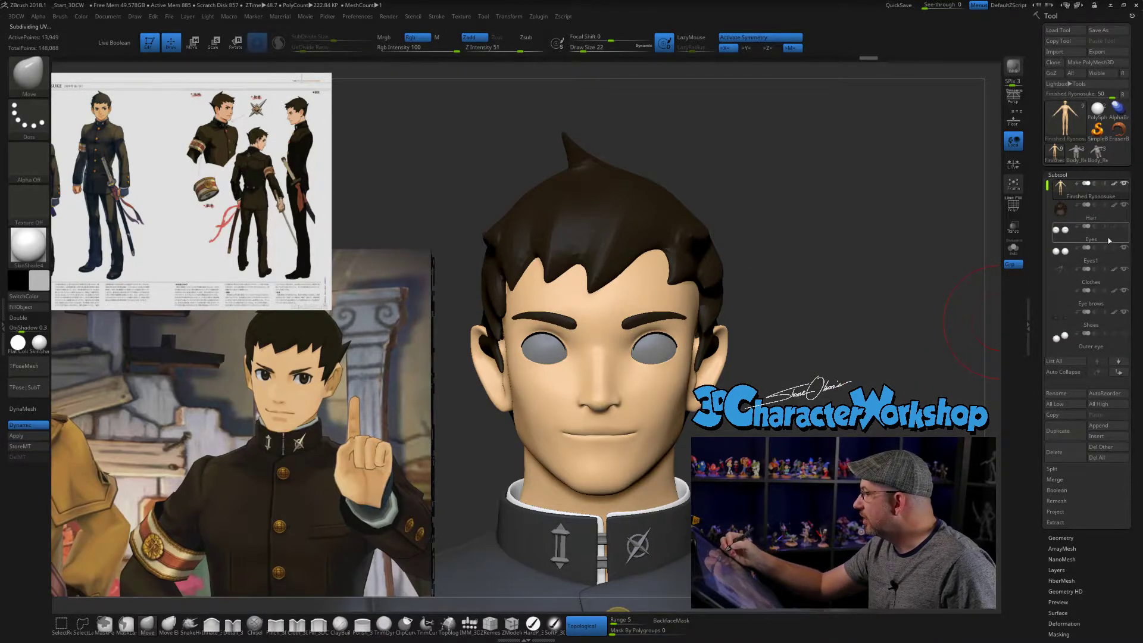
left_click_drag(768, 369, 765, 438, "alt")
left_click(695, 327, "alt")
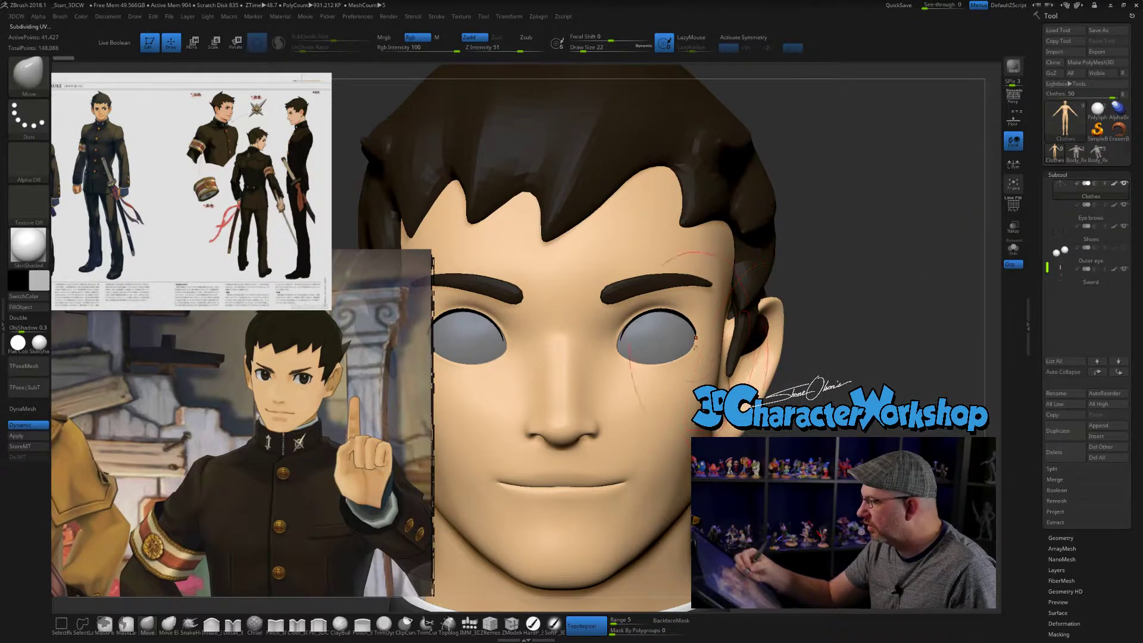
key("shift+f")
key("shift+f")
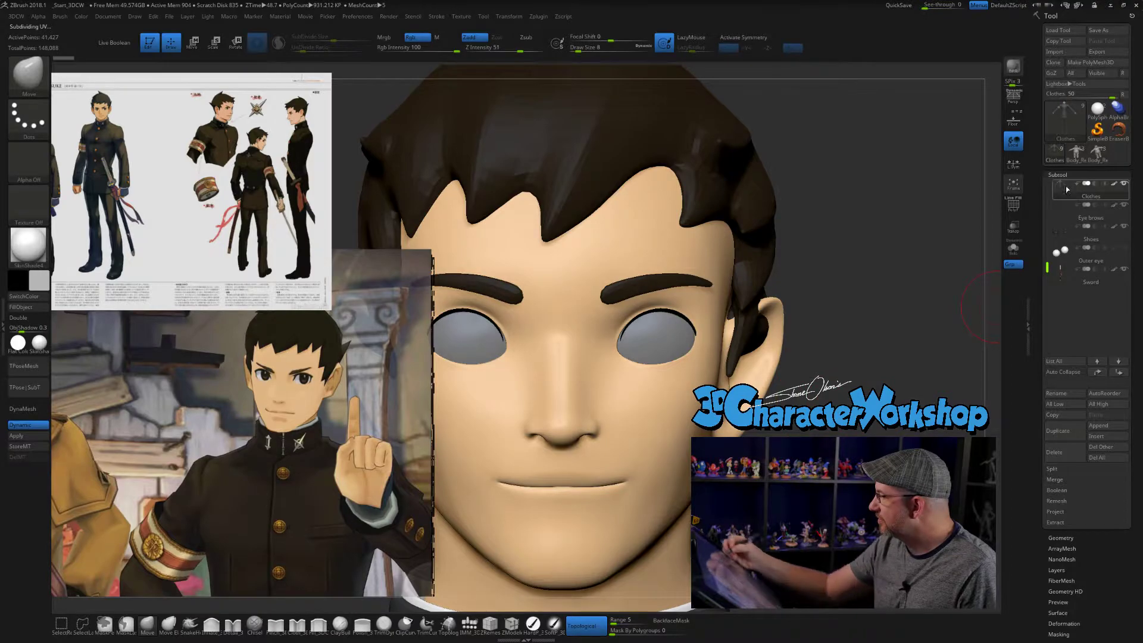
left_click_drag(811, 476, 804, 435, "alt")
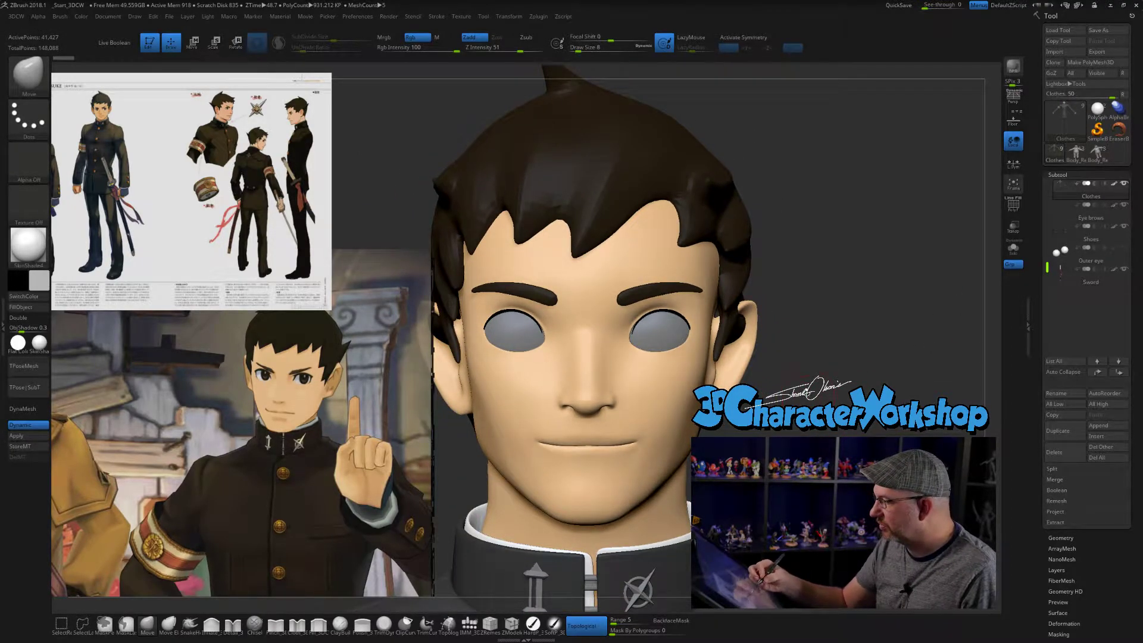
- Isolate the clothes mesh, mask the eyelash on the character's left eye and split it off as its own subtool
left_click(1013, 249)
left_click_drag(837, 344, 699, 335, "alt")
mouse_move(608, 231)
left_mouse_down("ctrl")
mouse_move(759, 327)
mouse_move(667, 226)
left_mouse_up("ctrl")
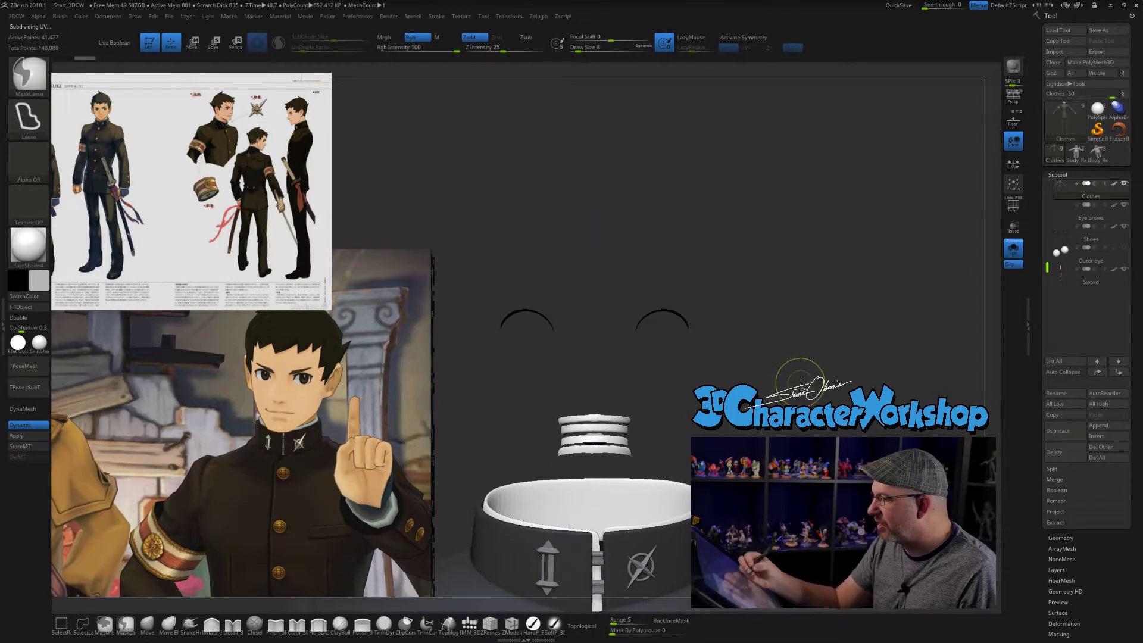
left_click(809, 416, "ctrl")
left_click_drag(803, 458, 808, 417, "alt")
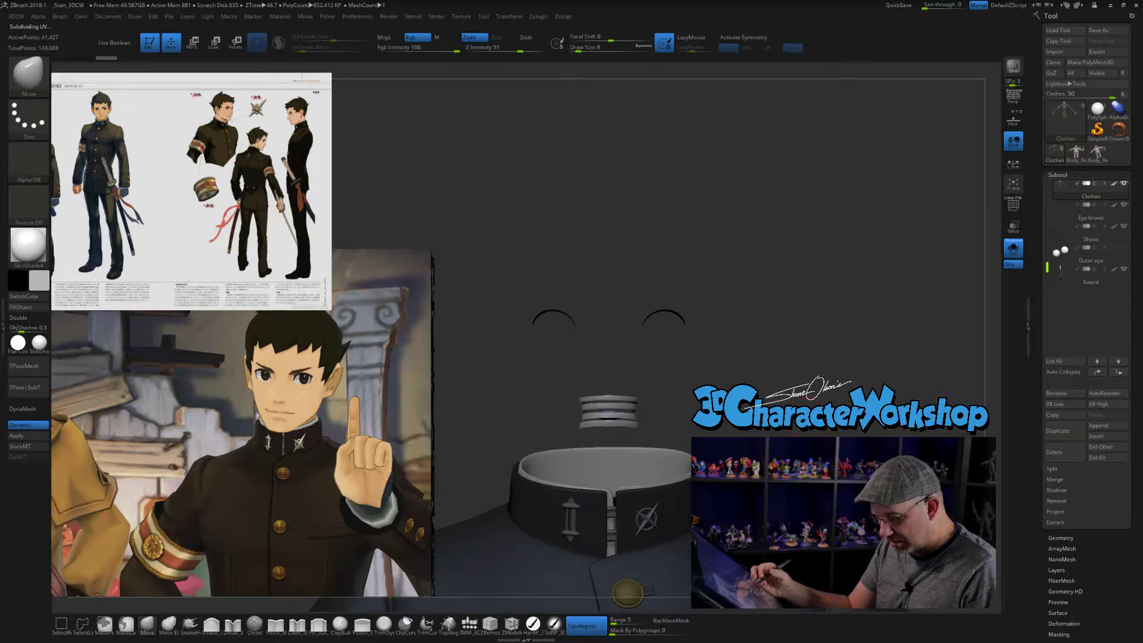
key("space")
left_click(829, 395)
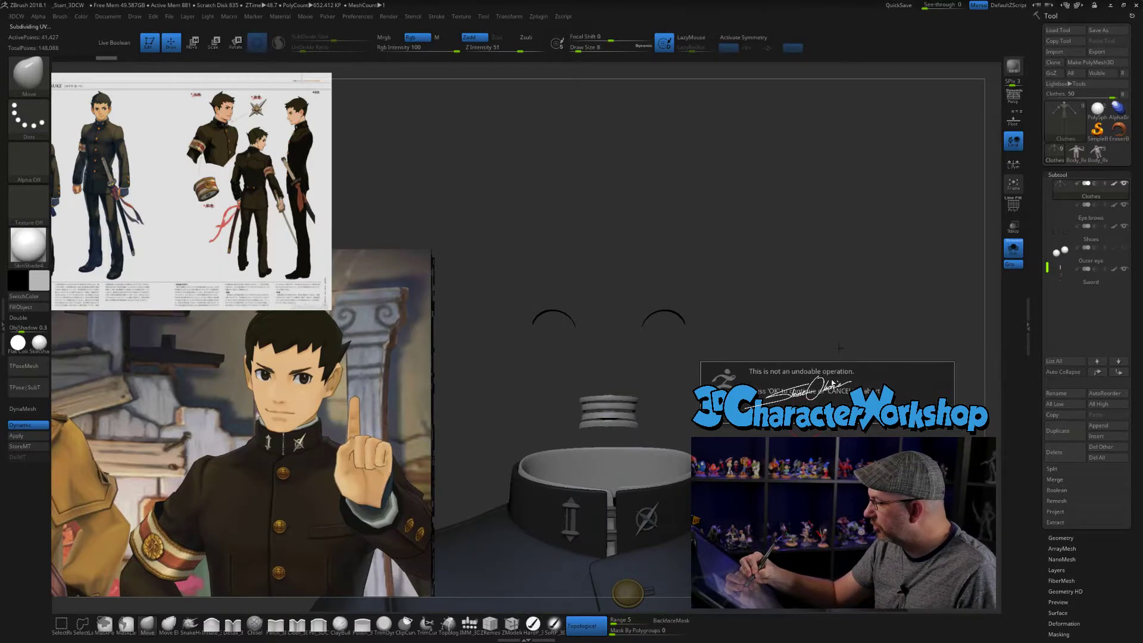
left_click(801, 415)
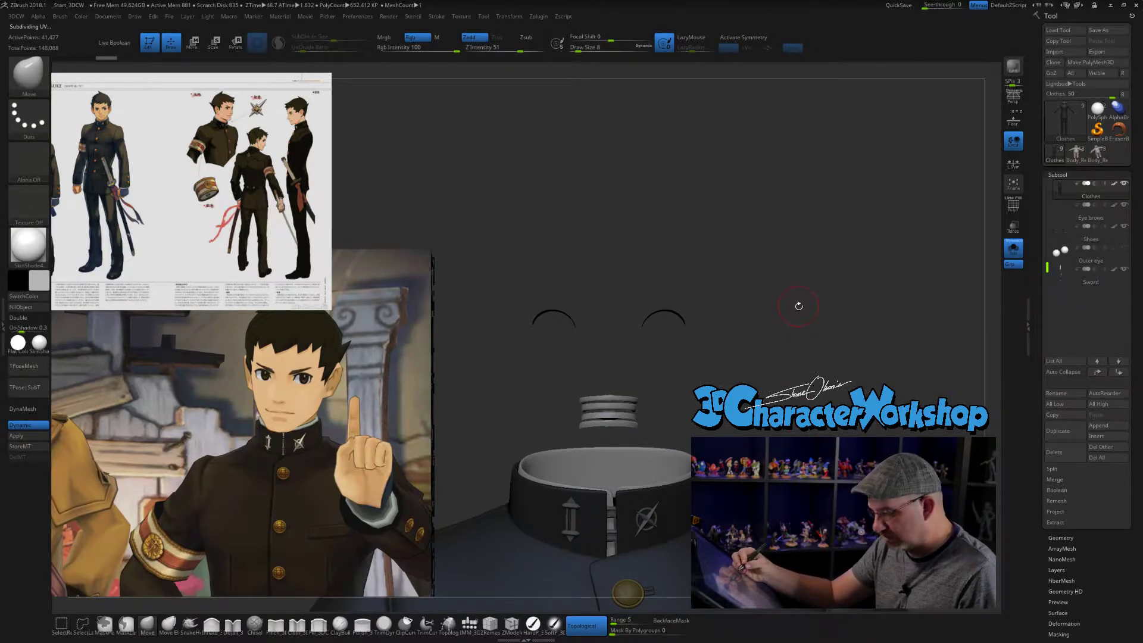
key("space")
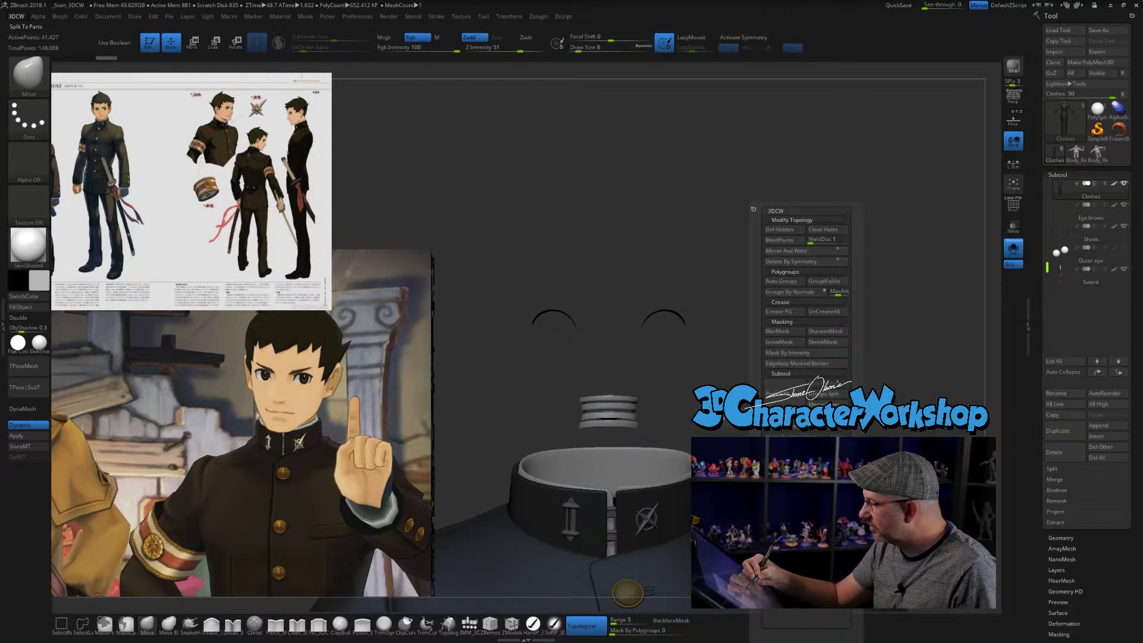
left_click(786, 415)
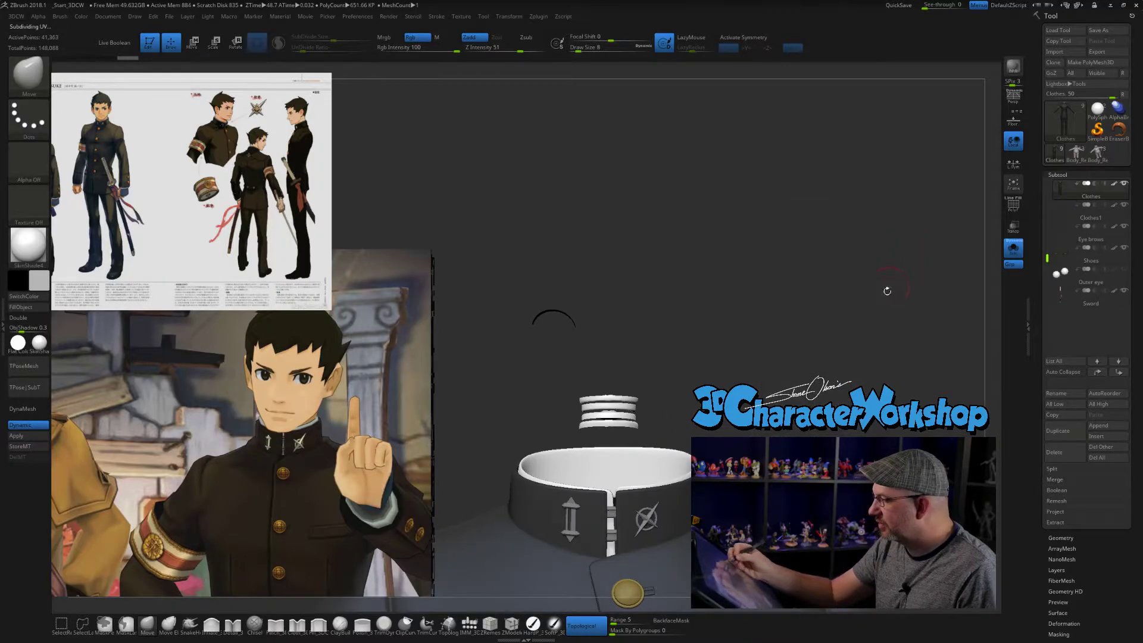
- Mask the remaining eyelash on the clothes mesh and split it off as a separate subtool
left_click_drag(816, 428, 786, 399, "alt")
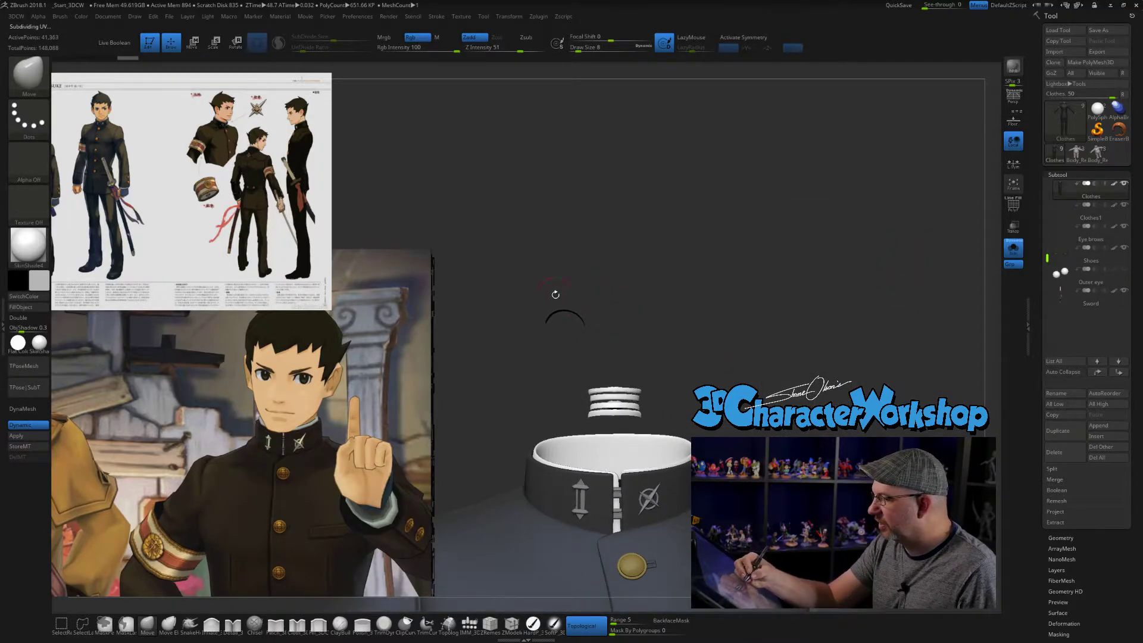
left_click_drag(514, 264, 669, 284, "ctrl")
left_click(740, 368, "ctrl")
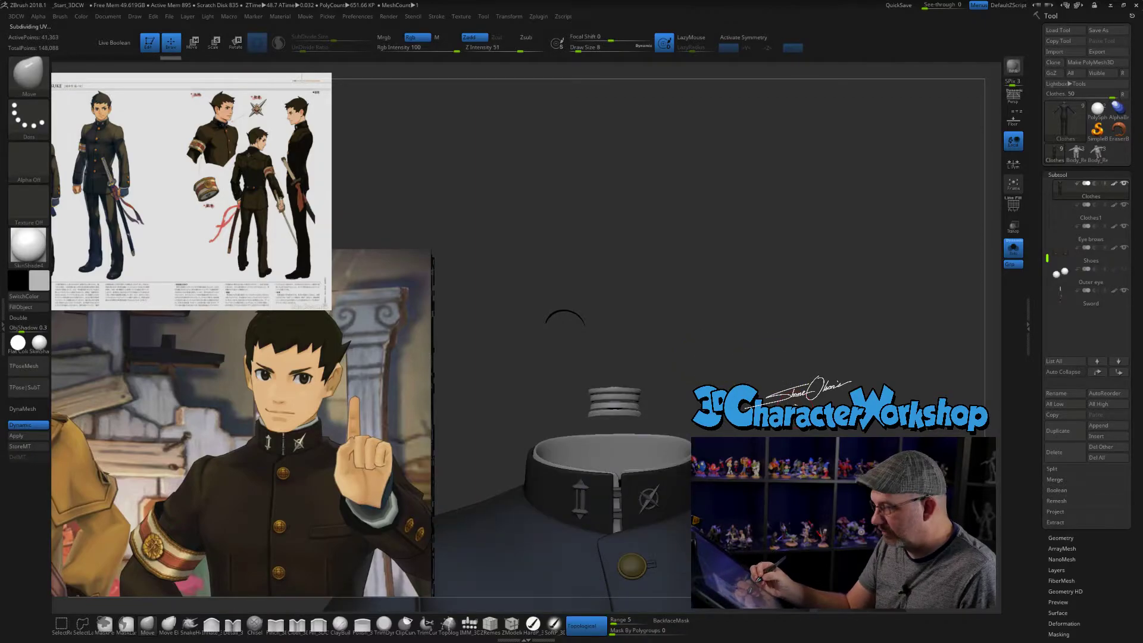
key("3")
left_click(796, 423)
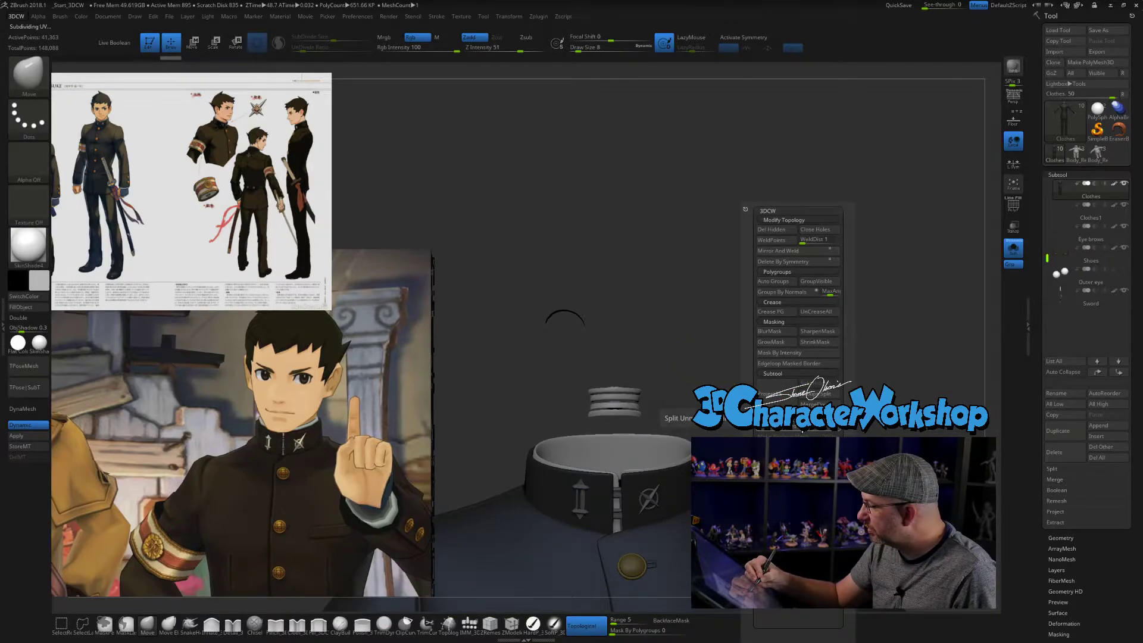
- Make the Clothes1_1 eyelash subtool active and merge it down with the other eyelash
left_click(1068, 213)
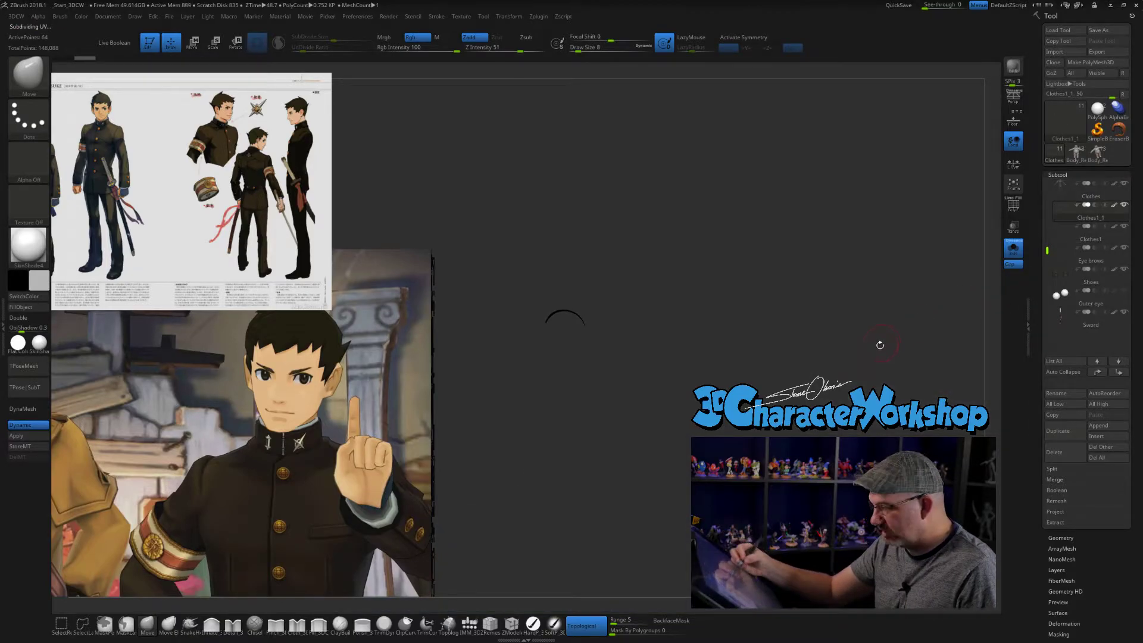
key("3")
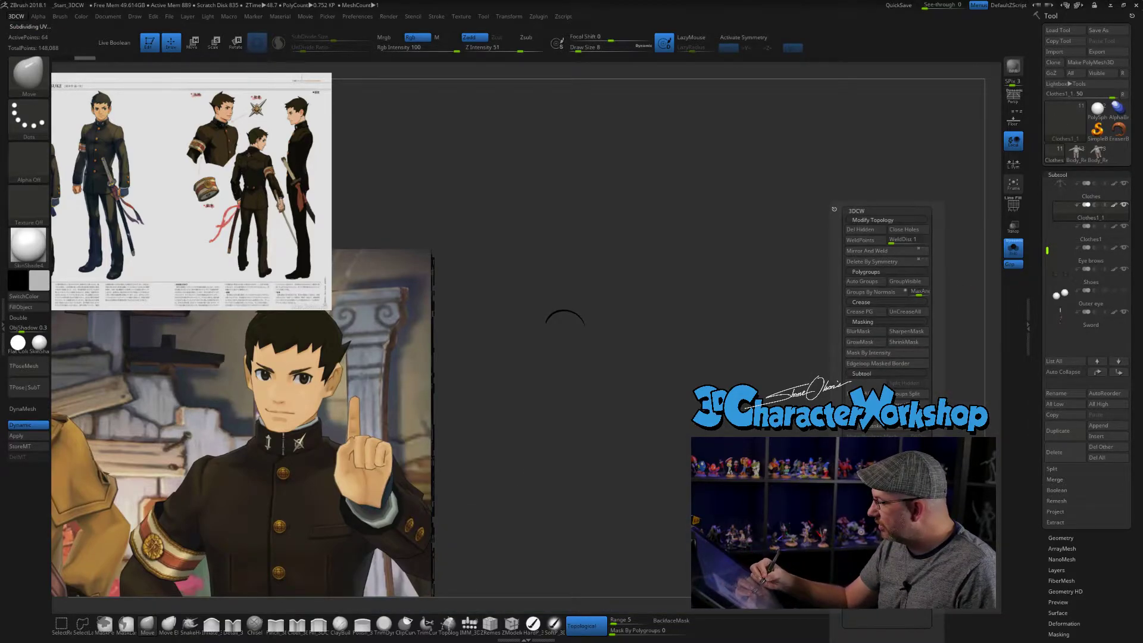
left_click(884, 353)
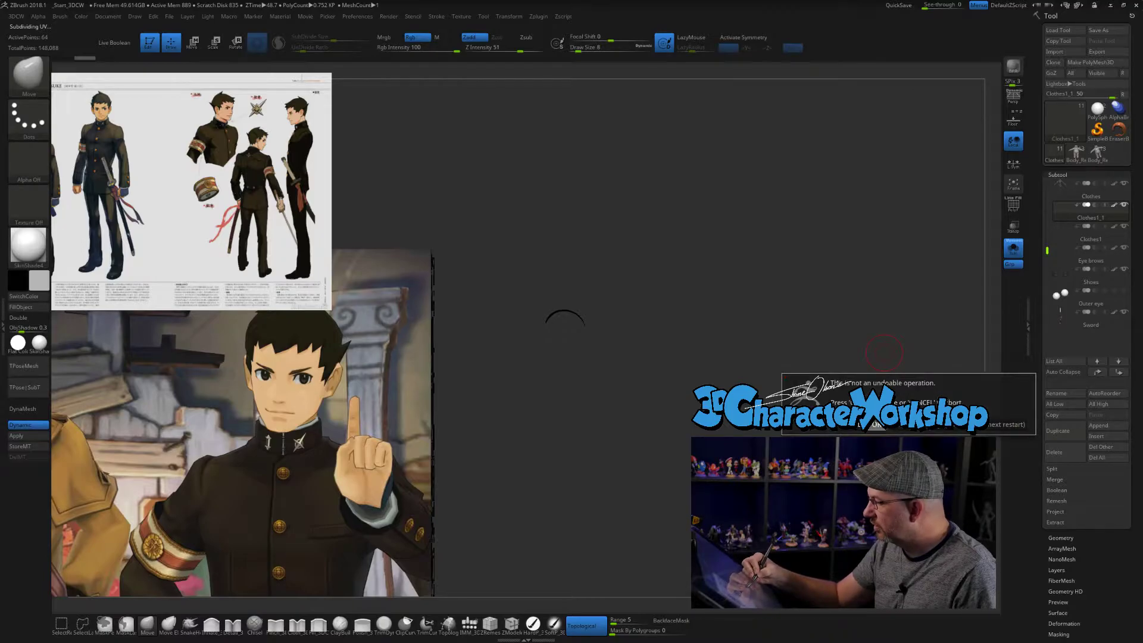
left_click(877, 424)
- Show the whole character again and make the Eyes1 subtool active
left_click_drag(832, 383, 846, 433, "alt")
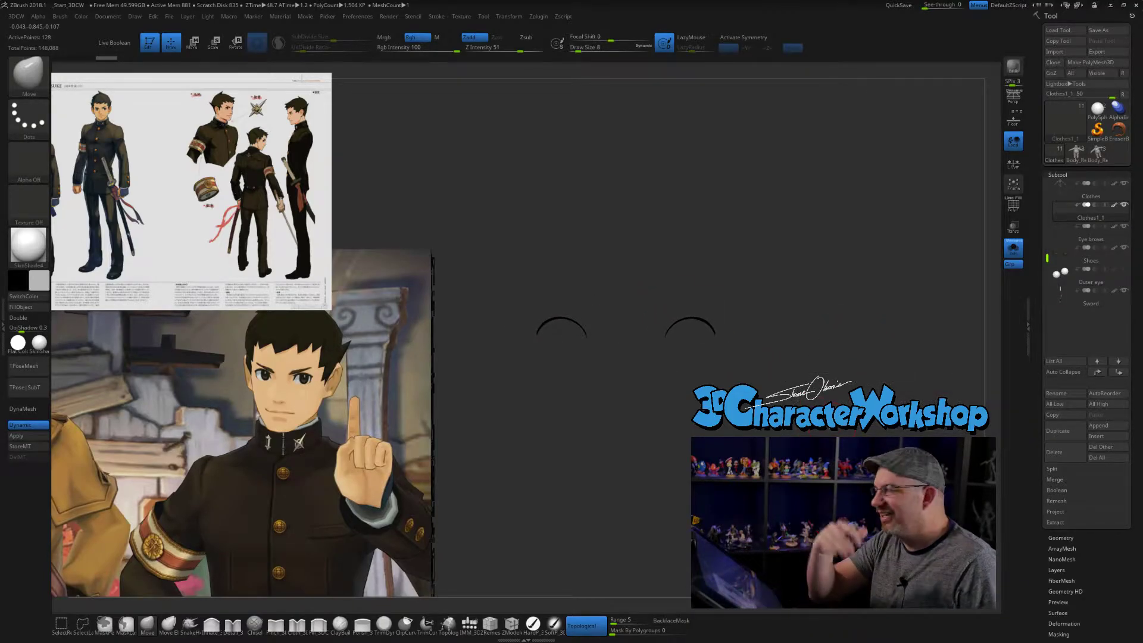
left_click_drag(1047, 258, 1040, 231)
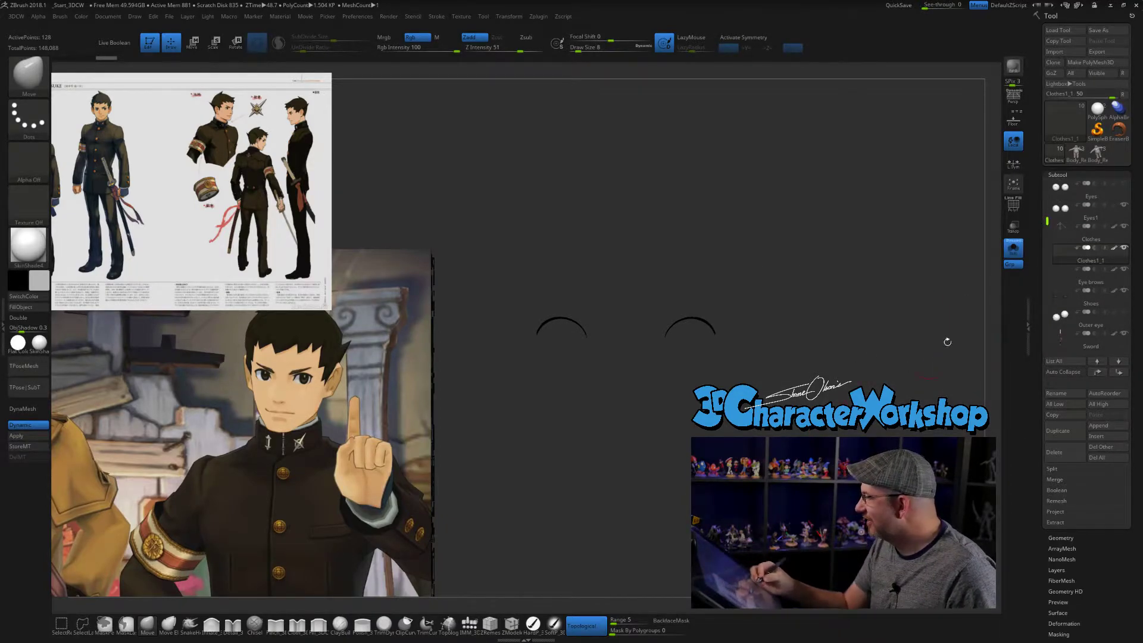
left_click(1013, 248)
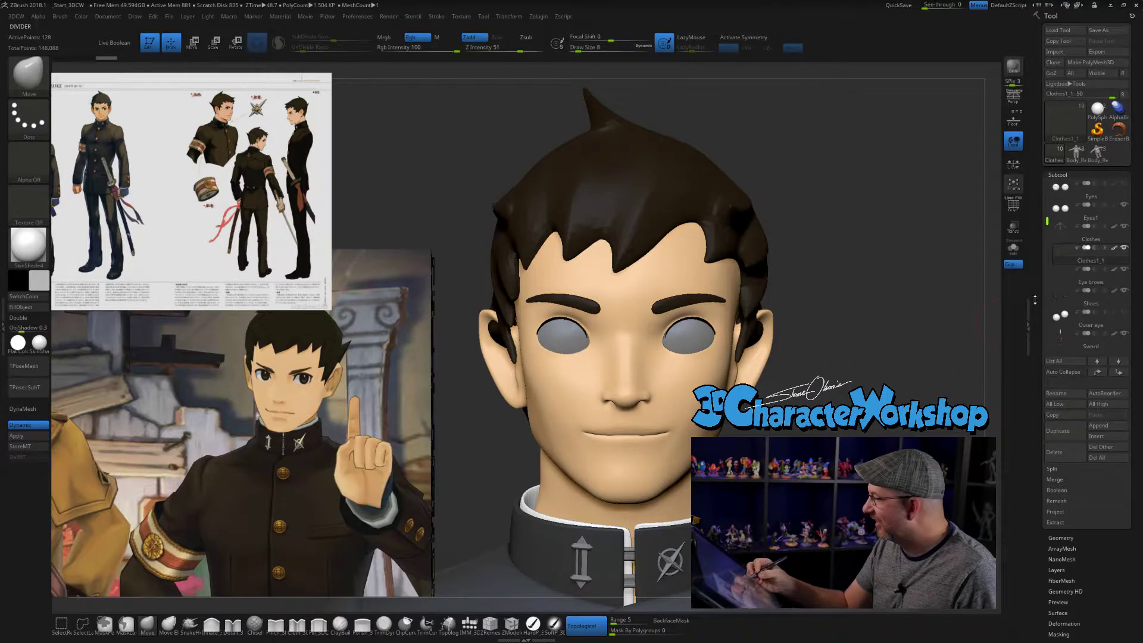
left_click(1064, 214)
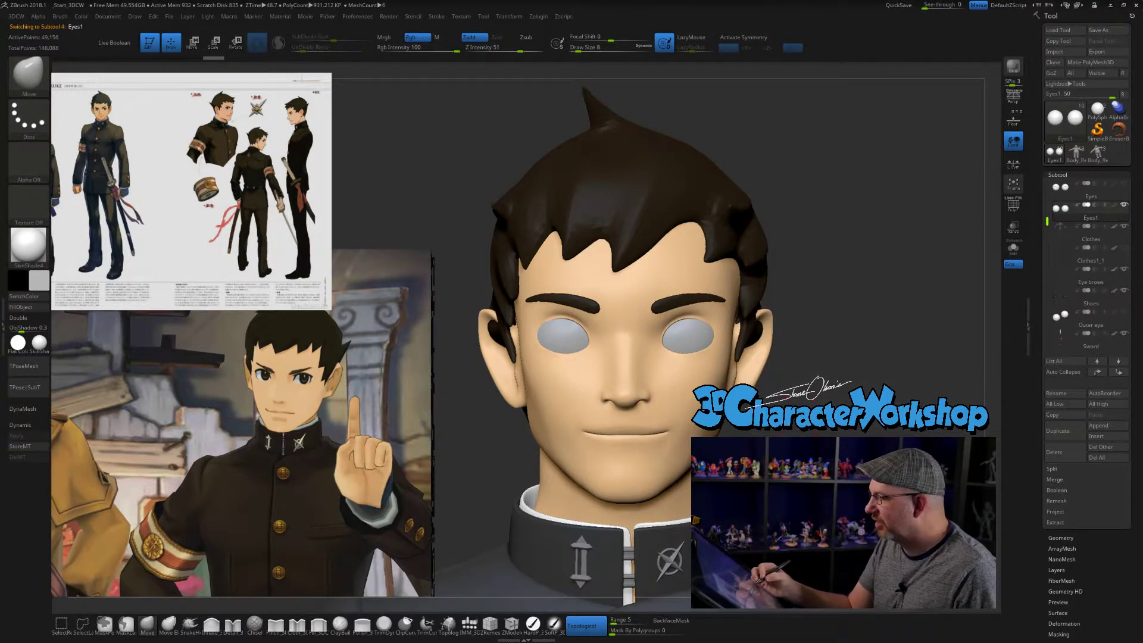
- Make the body mesh active again and compare the eye area with the reference from a three-quarter view
right_click_drag(696, 333, 696, 307, "ctrl")
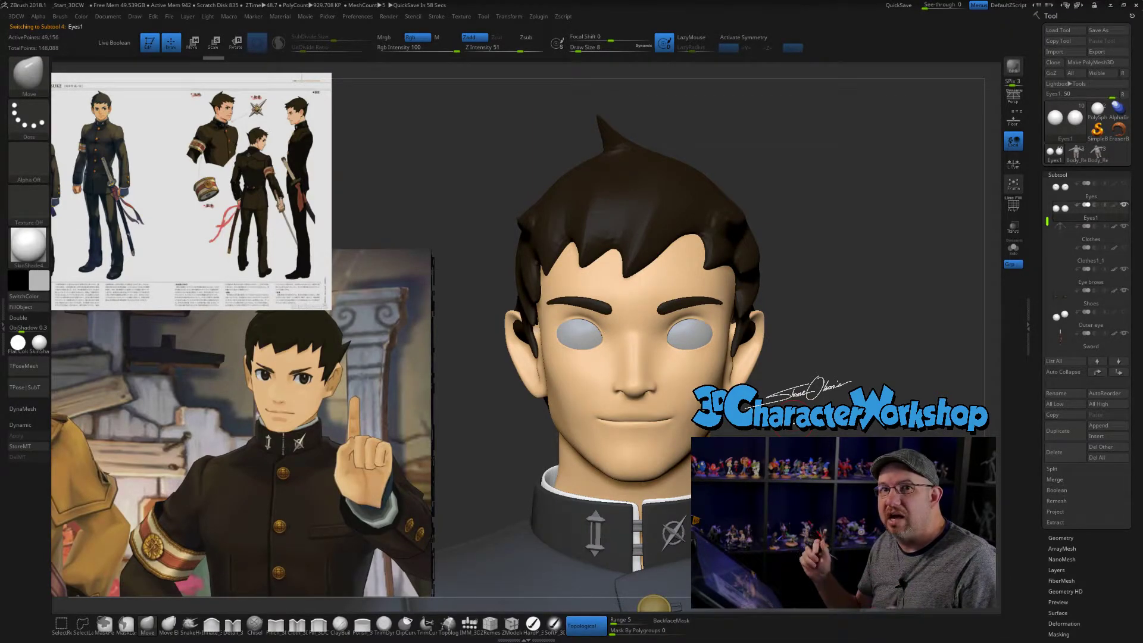
right_click_drag(812, 350, 811, 368, "ctrl")
left_click(691, 378, "alt")
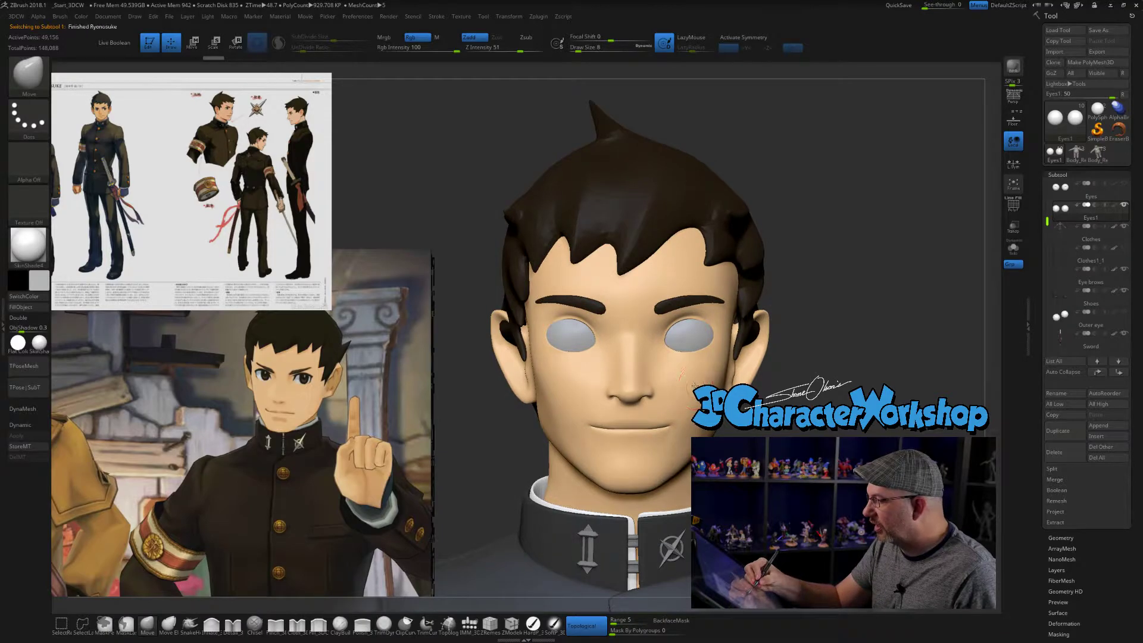
mouse_move(826, 431)
right_mouse_down()
mouse_move(738, 441)
mouse_move(825, 433)
right_mouse_up()
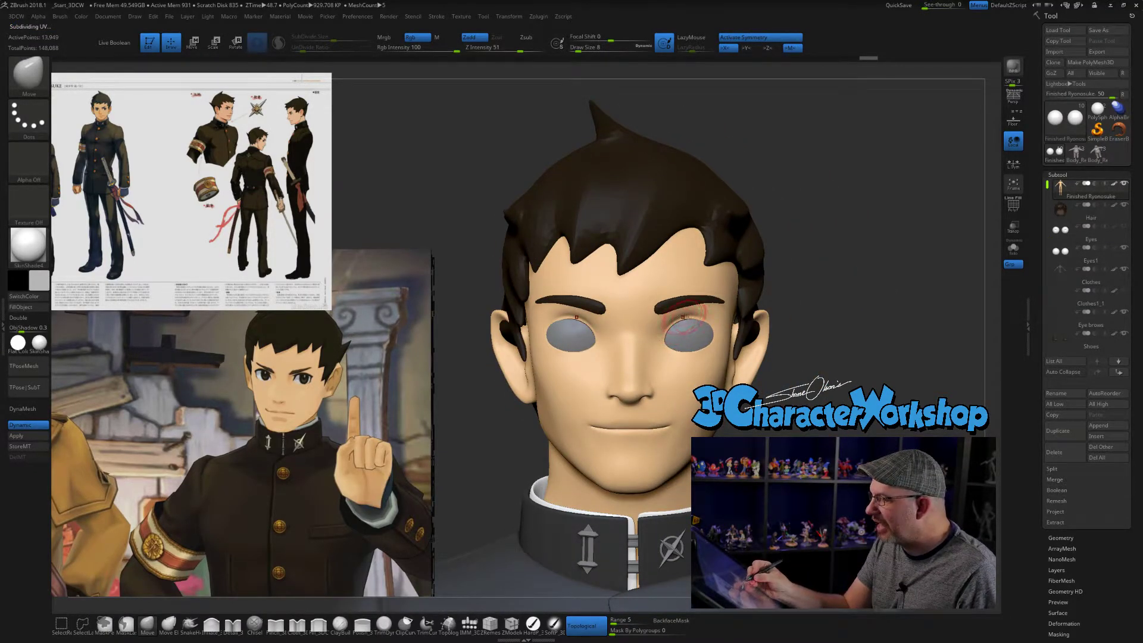
right_click_drag(814, 392, 722, 345)
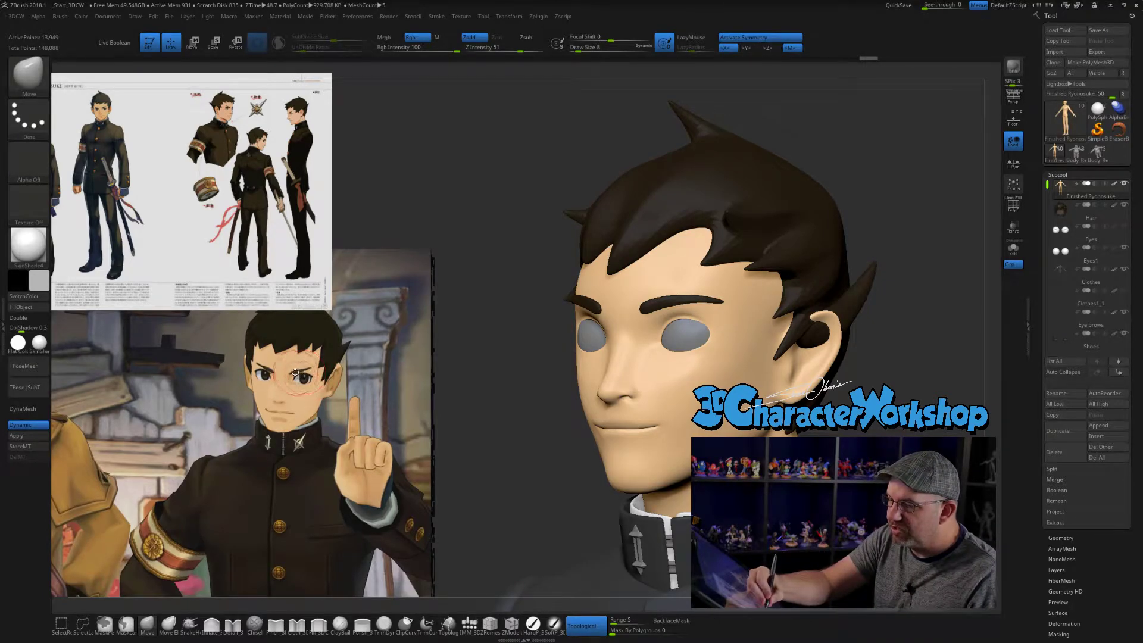
- Compare the face with the reference, then nudge the cheek area in profile with the Move brush, enlarging it to size 23
left_click_drag(513, 452, 602, 452, "shift")
left_click_drag(852, 238, 840, 291, "alt")
left_click_drag(842, 422, 850, 430, "alt")
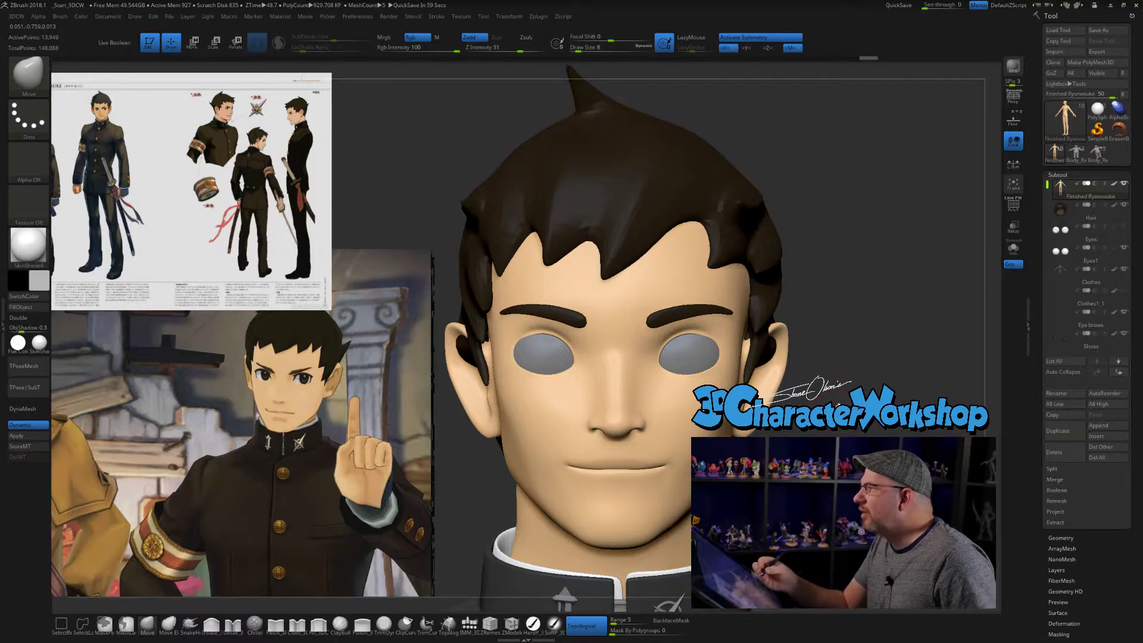
left_click_drag(849, 430, 848, 402, "alt")
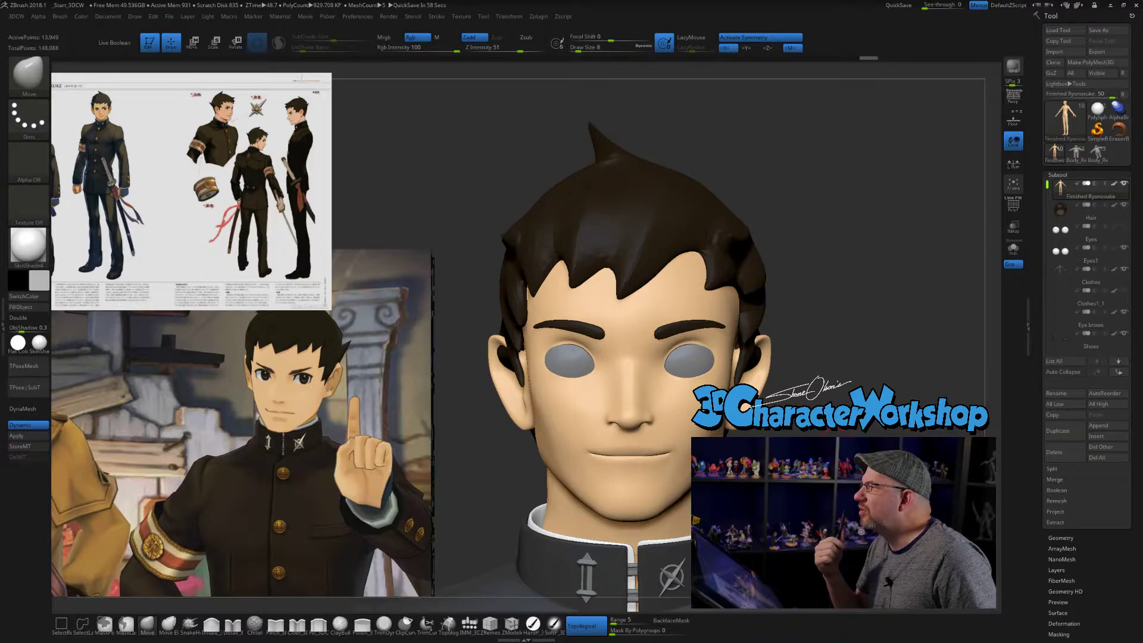
left_click_drag(715, 543, 601, 514)
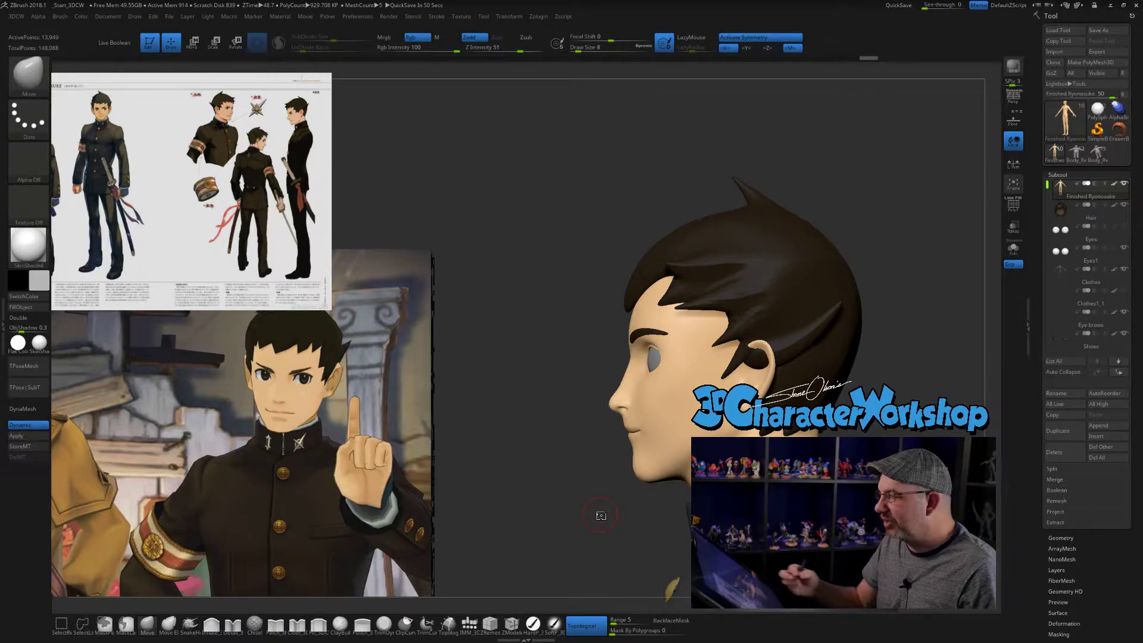
mouse_move(601, 516)
left_mouse_down()
mouse_move(623, 469)
mouse_move(589, 463)
left_mouse_up()
key("s")
left_click_drag(659, 400, 646, 398)
key("s")
left_click_drag(600, 434, 602, 434)
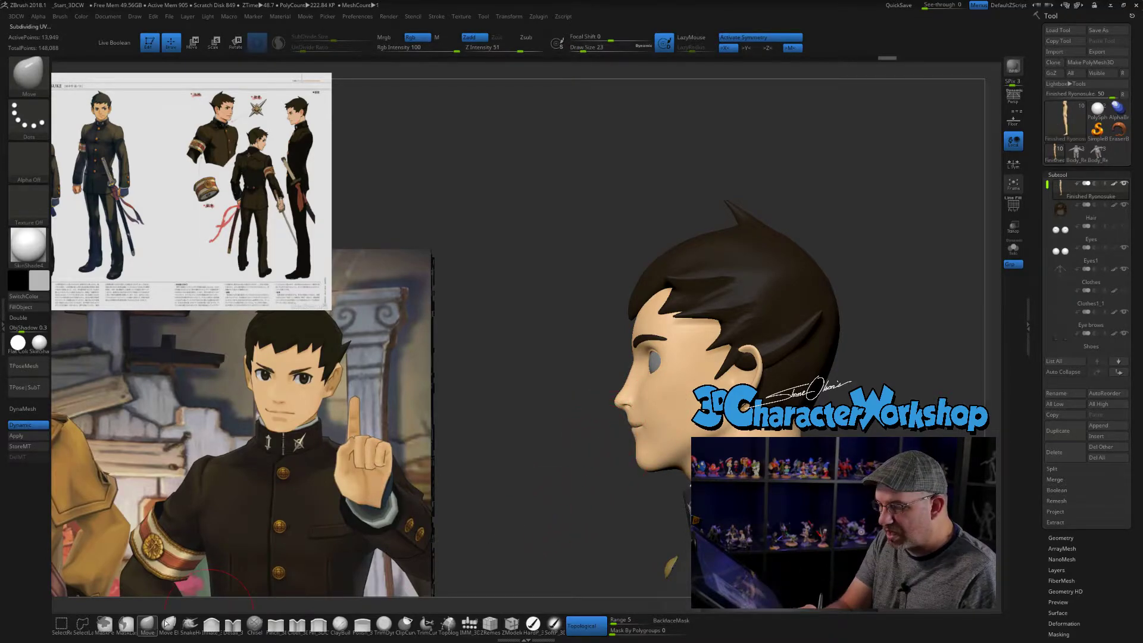
- Make the Eyes1 subtool active and shift the eyeballs slightly in depth so they fit the sockets in profile
left_click(1078, 255)
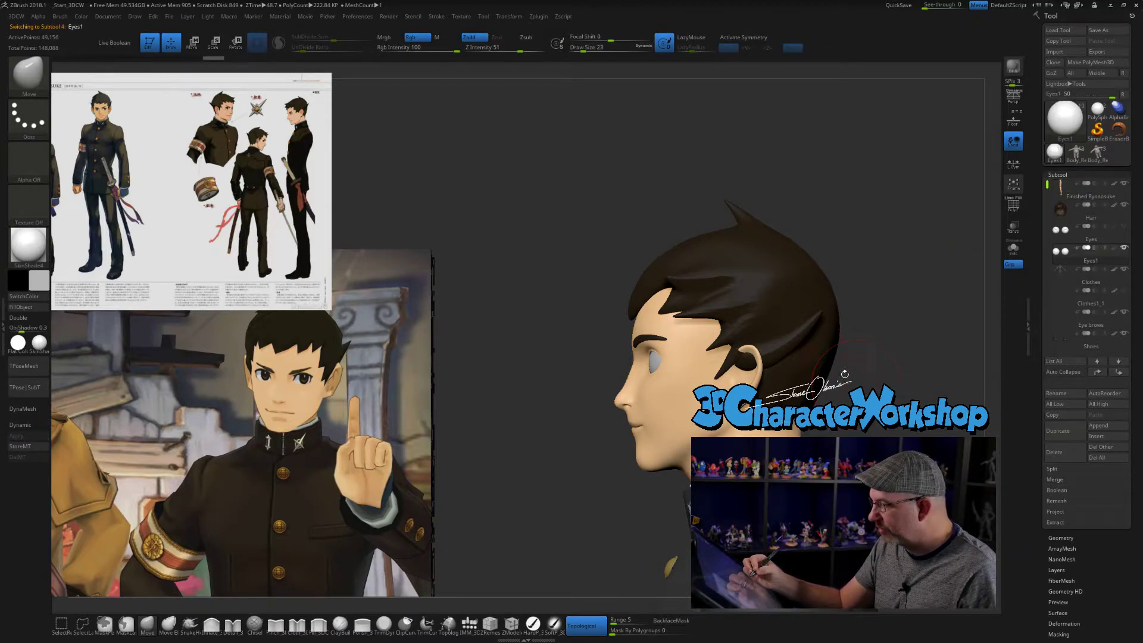
key("w")
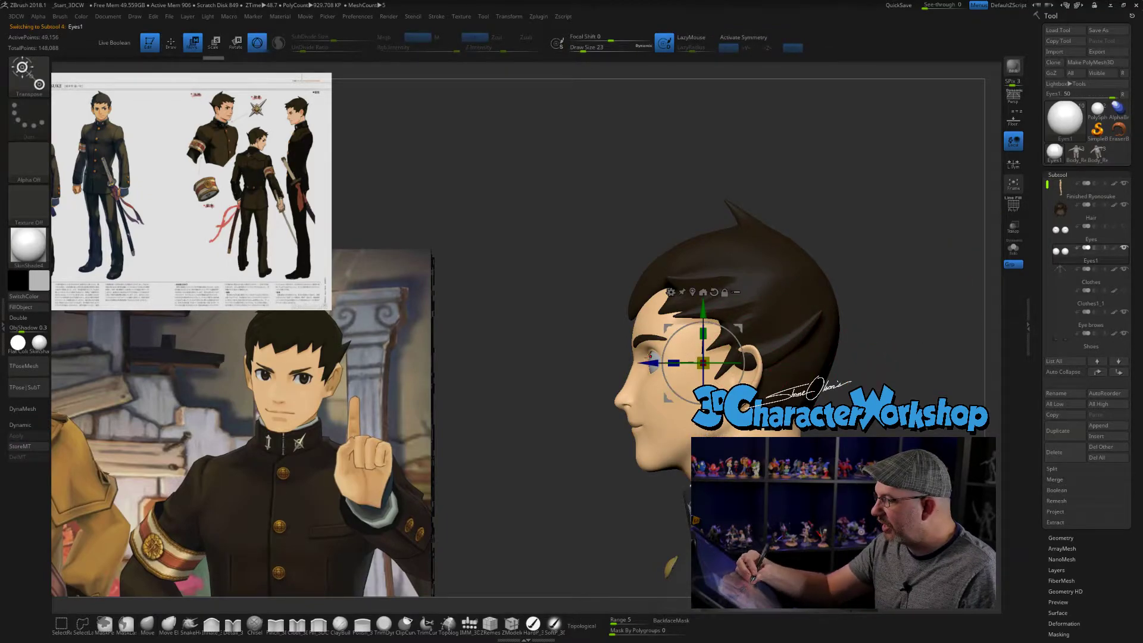
left_click_drag(674, 362, 653, 362)
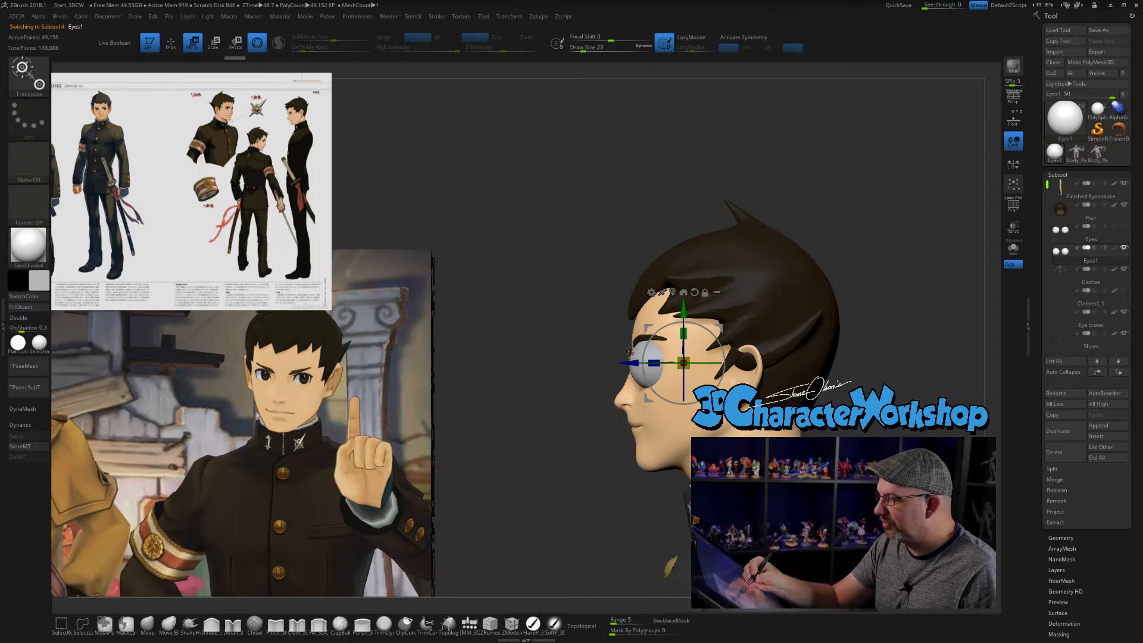
mouse_move(654, 363)
left_mouse_down()
mouse_move(669, 362)
mouse_move(645, 362)
left_mouse_up()
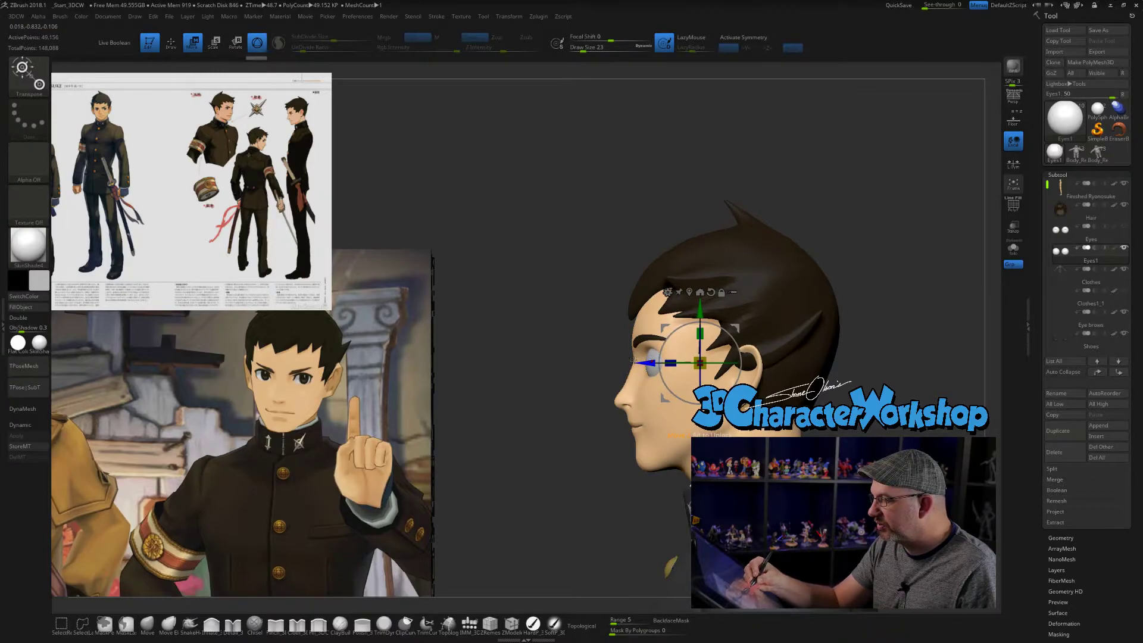
right_click_drag(650, 359, 651, 371, "ctrl")
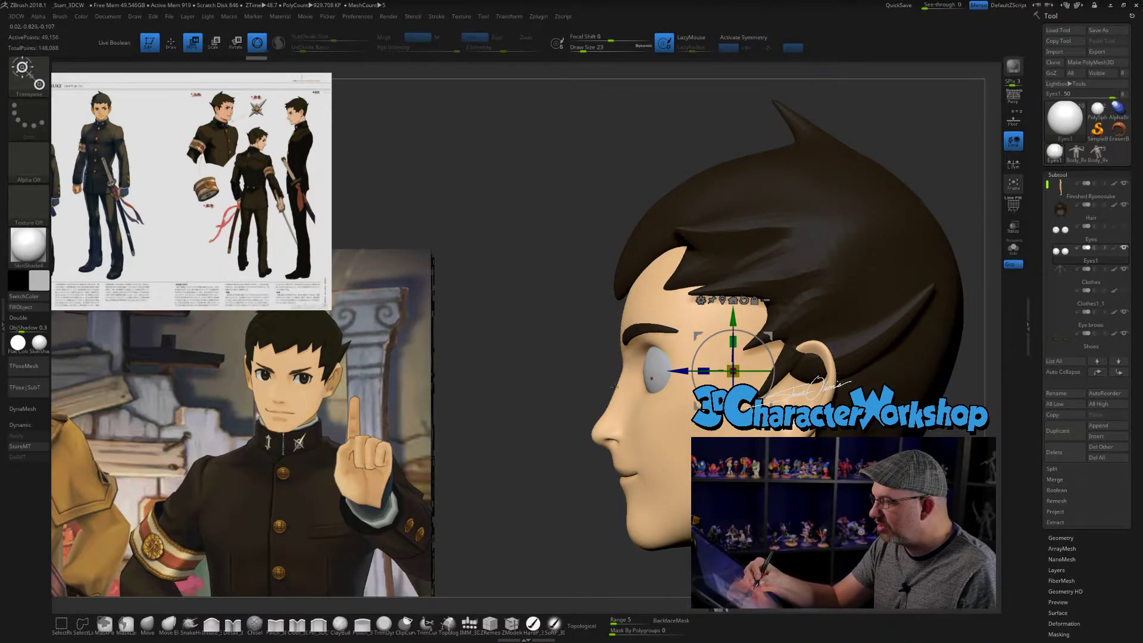
left_click_drag(676, 372, 679, 373)
left_click_drag(588, 531, 661, 531)
left_click_drag(628, 595, 663, 533)
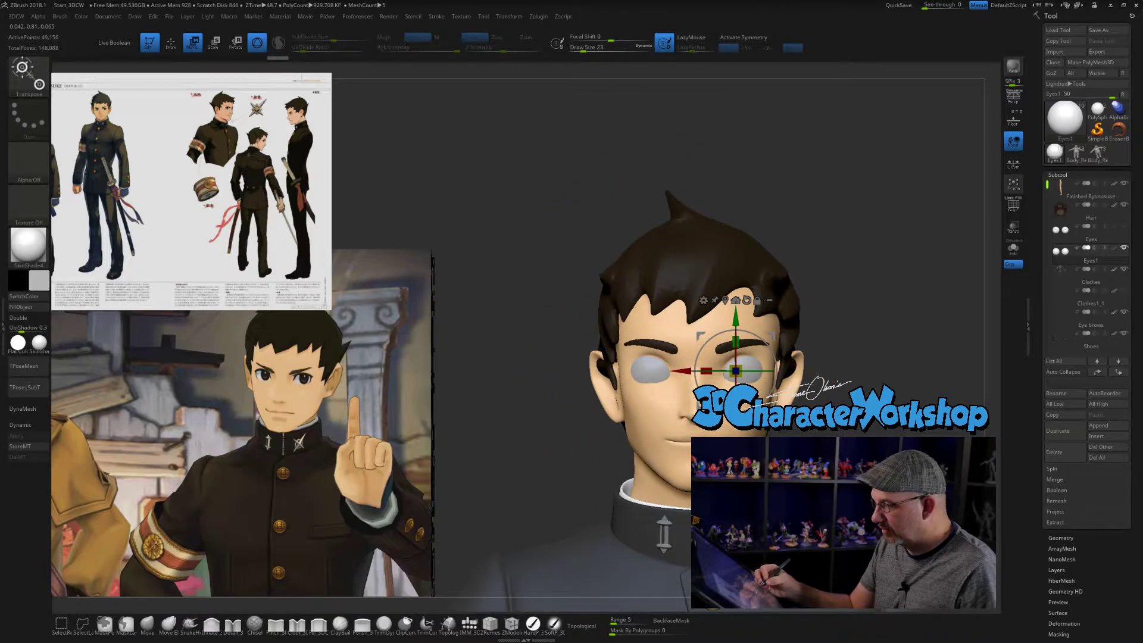
mouse_move(846, 452)
left_mouse_down()
mouse_move(819, 459)
mouse_move(851, 436)
mouse_move(849, 425)
left_mouse_up()
key("q")
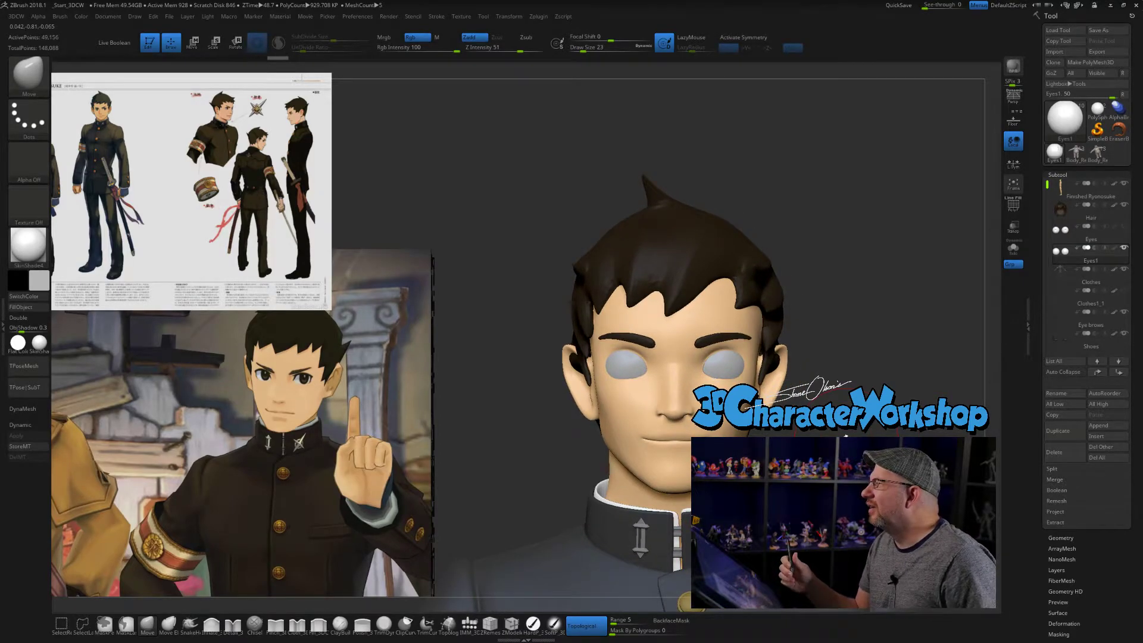
- Undo the one-sided eyeball move, turn on X symmetry and shift both eyeballs slightly sideways
left_click_drag(857, 383, 830, 371, "alt")
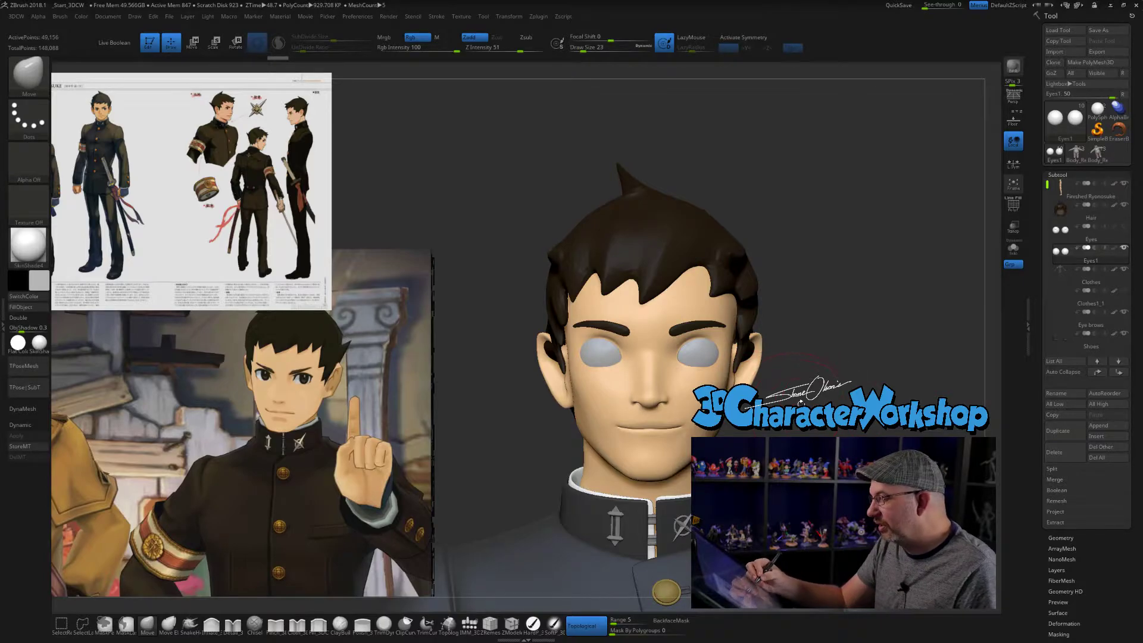
mouse_move(816, 433)
left_mouse_down("alt")
mouse_move(841, 435)
mouse_move(797, 395)
left_mouse_up("alt")
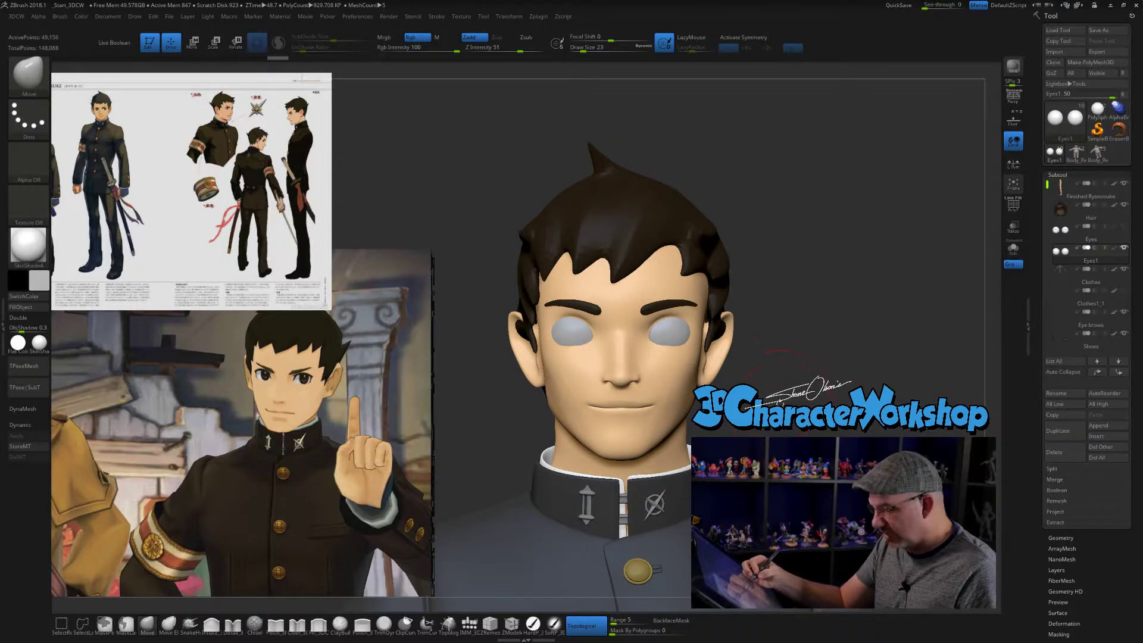
key("w")
left_click_drag(609, 334, 607, 330)
key("ctrl+z")
key("x")
left_click_drag(851, 364, 740, 373)
left_click_drag(608, 334, 606, 333)
left_click_drag(780, 381, 872, 386)
left_click_drag(863, 333, 865, 355, "alt")
- Turn on transparency to check the eyeballs inside the sockets, then make the body mesh active with the Move brush
left_click(1014, 227)
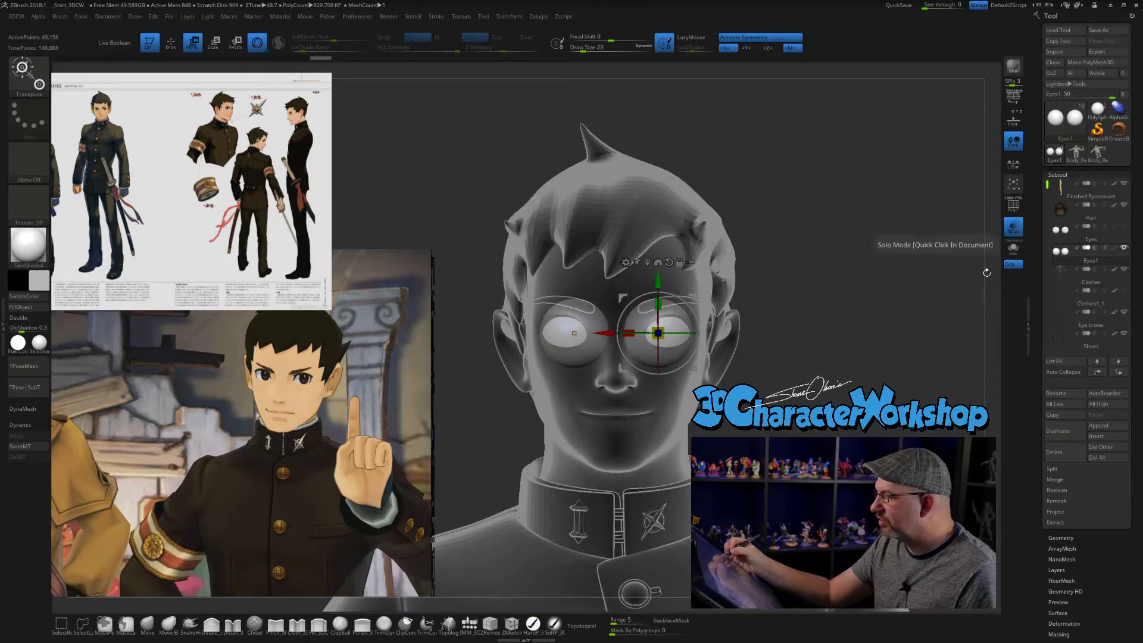
left_click_drag(895, 382, 894, 398, "alt")
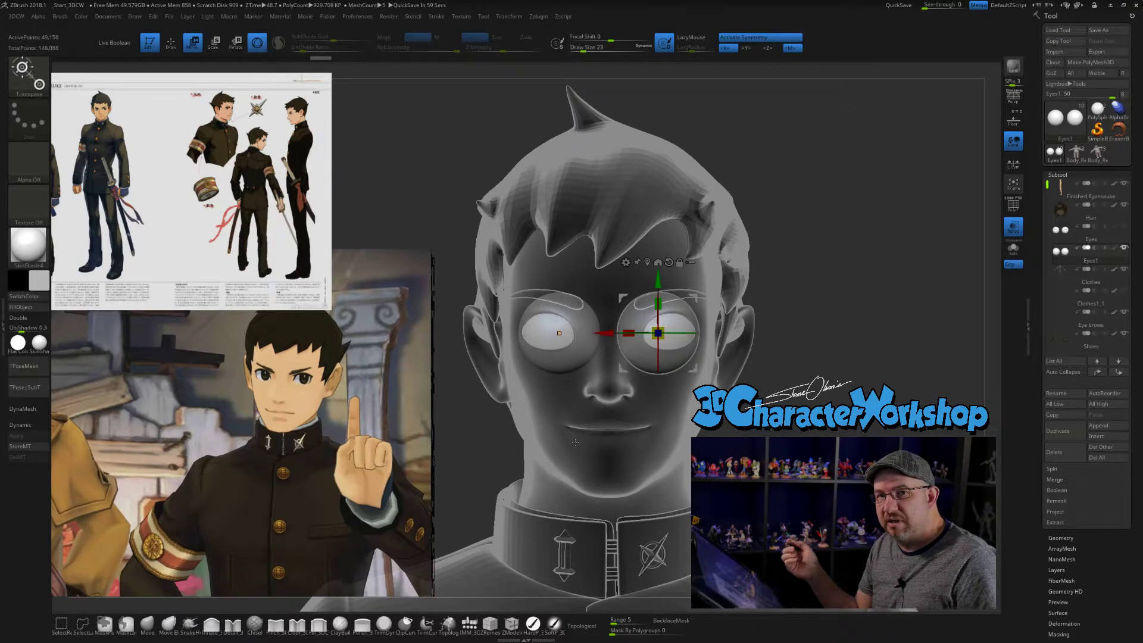
mouse_move(881, 357)
left_mouse_down()
mouse_move(780, 361)
mouse_move(917, 360)
mouse_move(881, 359)
left_mouse_up()
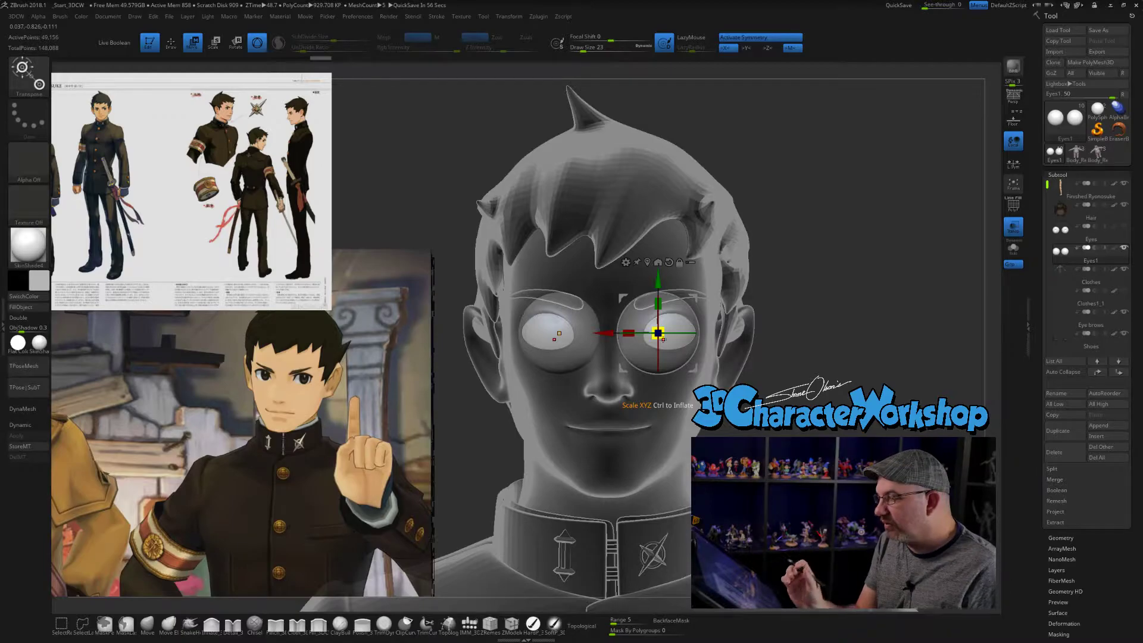
left_click_drag(951, 250, 952, 269, "alt")
left_click(706, 275, "alt")
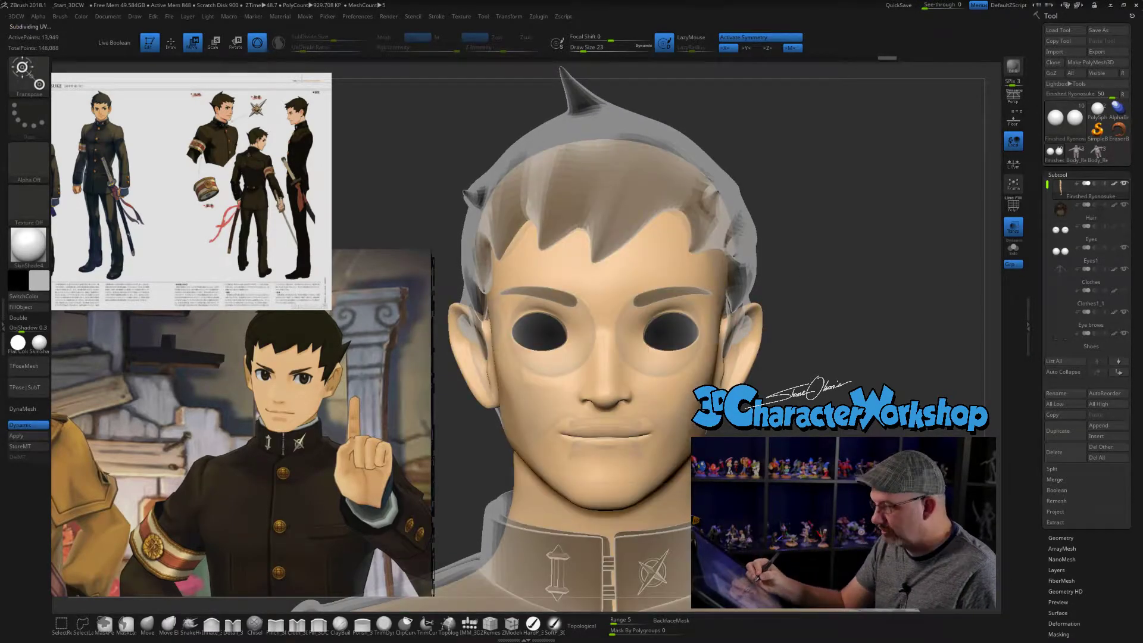
left_click(147, 624)
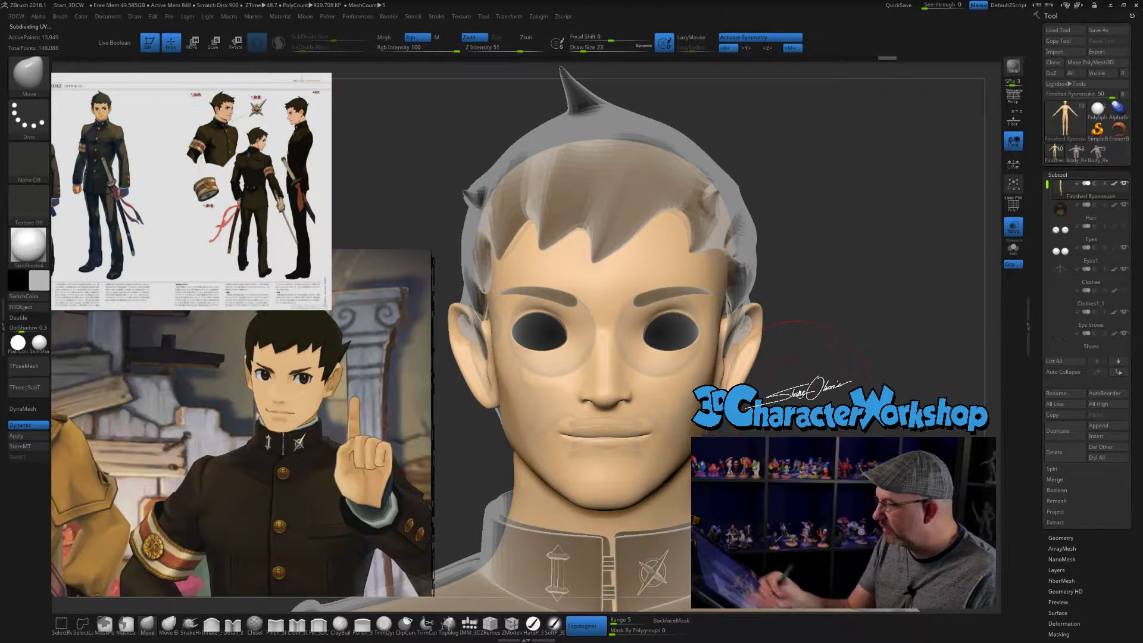
- Reshape the eye openings around the eyeballs with the Move brush while the model is shown transparent
mouse_move(642, 327)
right_mouse_down()
mouse_move(580, 329)
mouse_move(636, 328)
right_mouse_up()
left_click_drag(641, 329, 641, 336)
key("s")
left_click_drag(775, 393, 773, 393)
left_click_drag(649, 323, 633, 345)
key("s")
- Turn off transparency and refine the eyelid edges with the Move brush, reducing its draw size to 9
key("s")
left_click_drag(791, 398, 735, 395)
left_click_drag(731, 330, 729, 330)
left_click_drag(840, 393, 785, 393)
mouse_move(969, 331)
left_mouse_down("alt")
mouse_move(923, 327)
mouse_move(869, 366)
mouse_move(874, 379)
mouse_move(774, 386)
left_mouse_up("alt")
left_click(1019, 236)
mouse_move(516, 477)
left_mouse_down()
mouse_move(551, 476)
mouse_move(509, 474)
mouse_move(527, 450)
mouse_move(553, 448)
left_mouse_up()
key("s")
mouse_move(641, 338)
left_mouse_down()
mouse_move(635, 314)
mouse_move(586, 321)
left_mouse_up()
right_click_drag(633, 350, 638, 364, "shift")
left_click_drag(766, 412, 708, 410)
left_click_drag(656, 324, 655, 326)
mouse_move(655, 344)
right_mouse_down()
mouse_move(636, 347)
mouse_move(709, 370)
mouse_move(827, 433)
mouse_move(914, 437)
right_mouse_up()
key("[")
right_click_drag(821, 393, 710, 366)
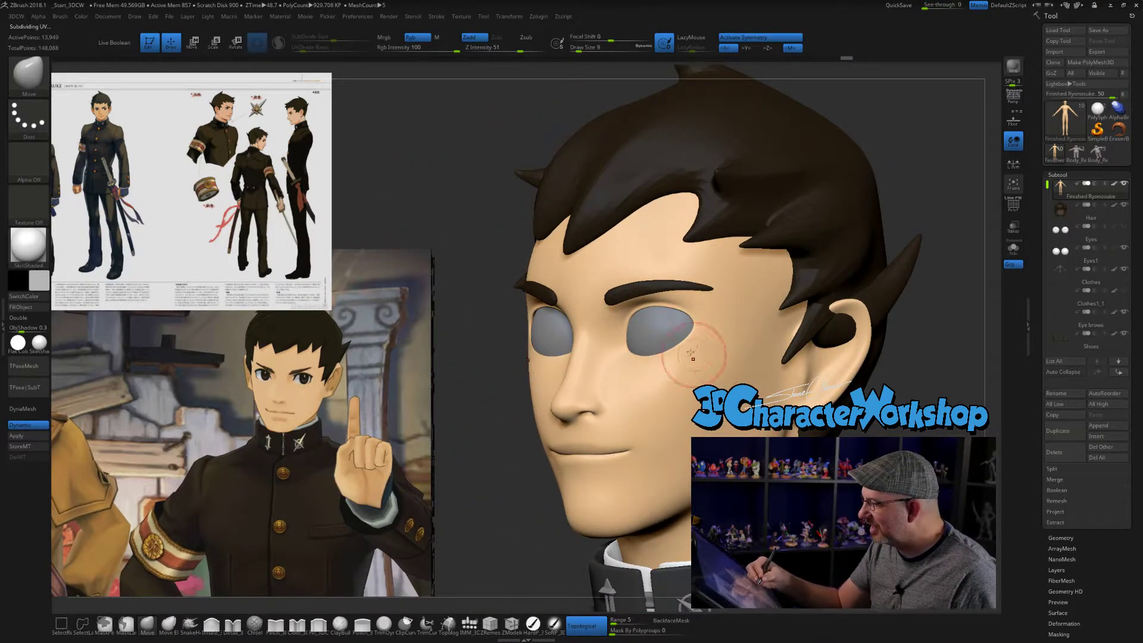
- Pull the outer corners and the upper and lower lid edges into a more angular eye shape like the reference
left_click_drag(687, 344, 699, 322)
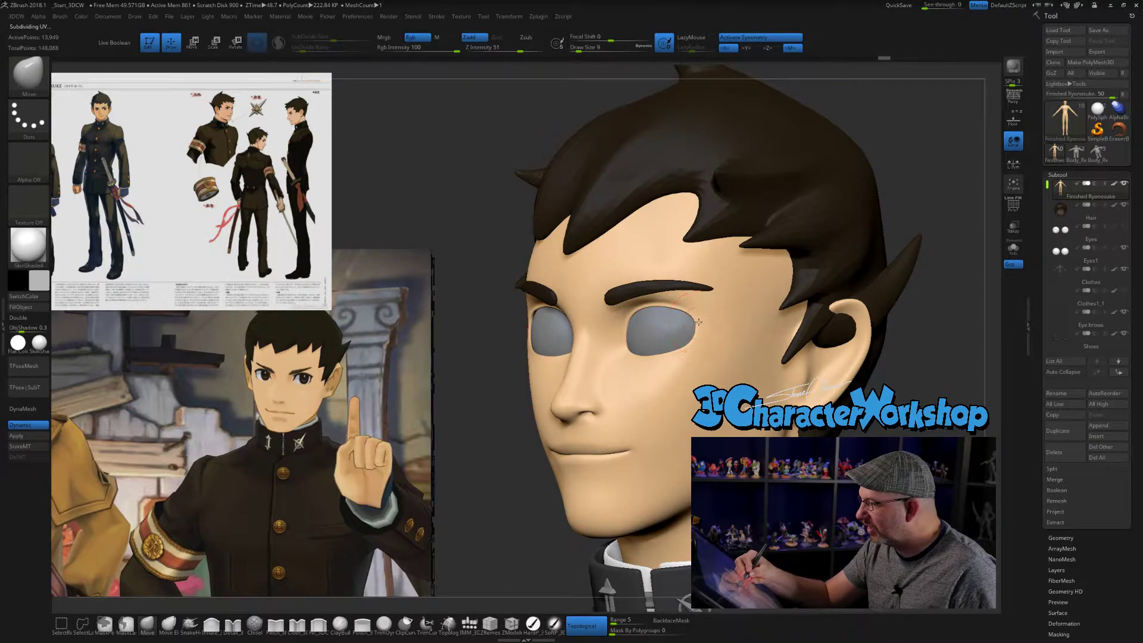
mouse_move(707, 340)
right_mouse_down()
mouse_move(697, 343)
mouse_move(750, 364)
right_mouse_up()
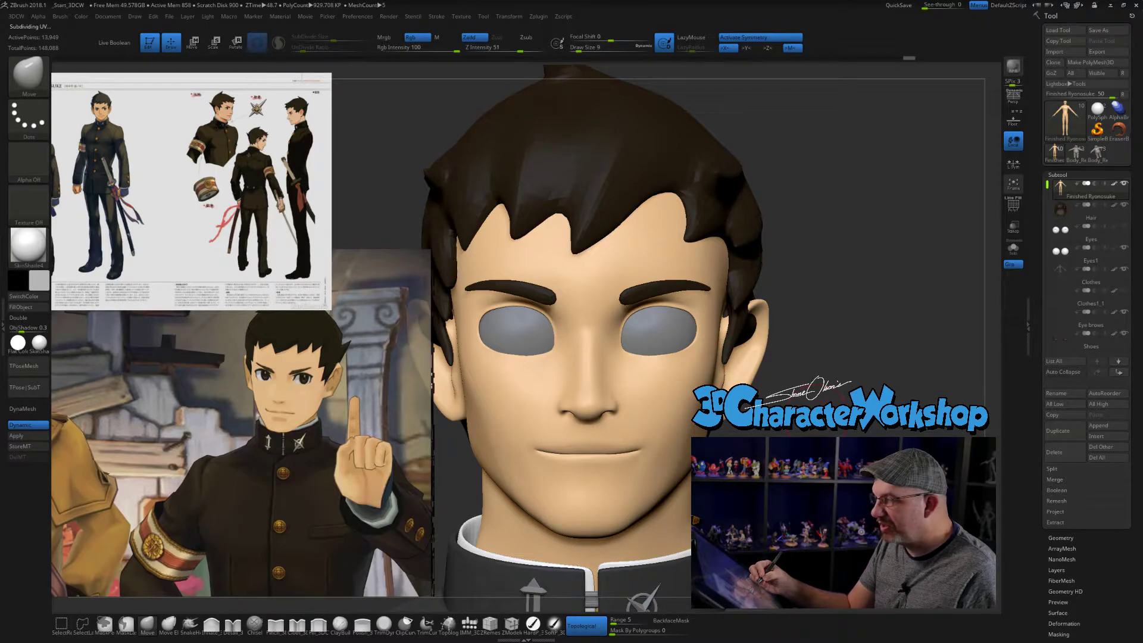
right_click_drag(817, 411, 829, 418, "alt")
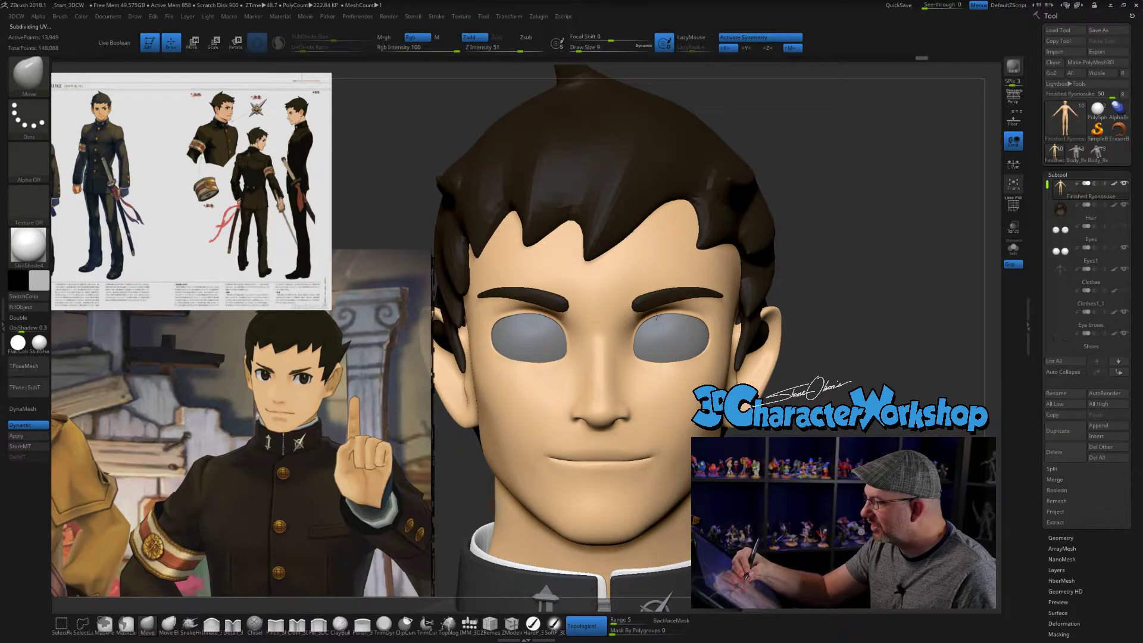
right_click_drag(657, 317, 698, 356)
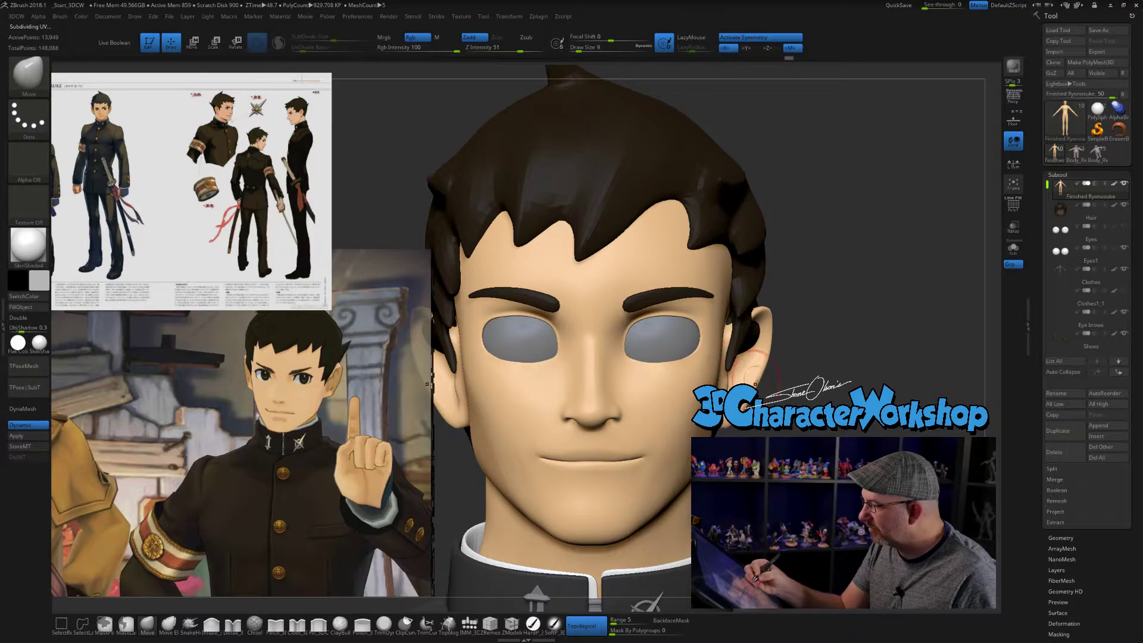
right_click_drag(645, 361, 851, 408)
- Adjust the area beside the eye with the Move brush at size 13, and the outer eye corner at size 7
mouse_move(754, 410)
right_mouse_down()
mouse_move(715, 403)
mouse_move(799, 400)
right_mouse_up()
key("s")
left_click_drag(762, 385, 764, 384)
right_click_drag(715, 376, 772, 429)
mouse_move(780, 425)
left_mouse_down("alt")
mouse_move(780, 491)
mouse_move(691, 491)
left_mouse_up("alt")
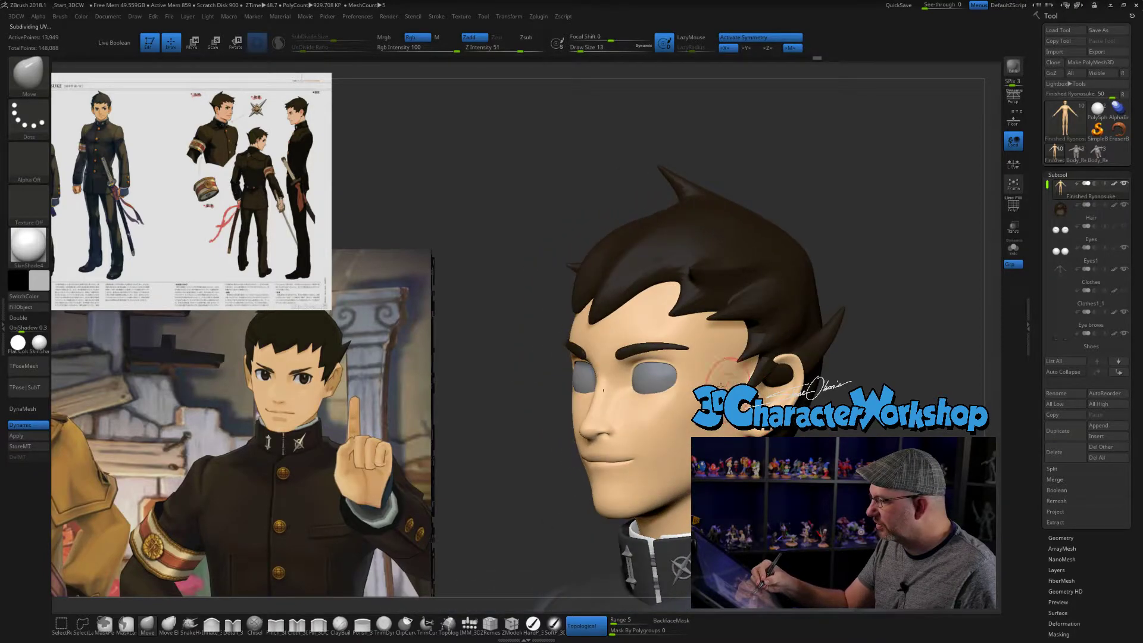
key("s")
left_click_drag(690, 375, 676, 373)
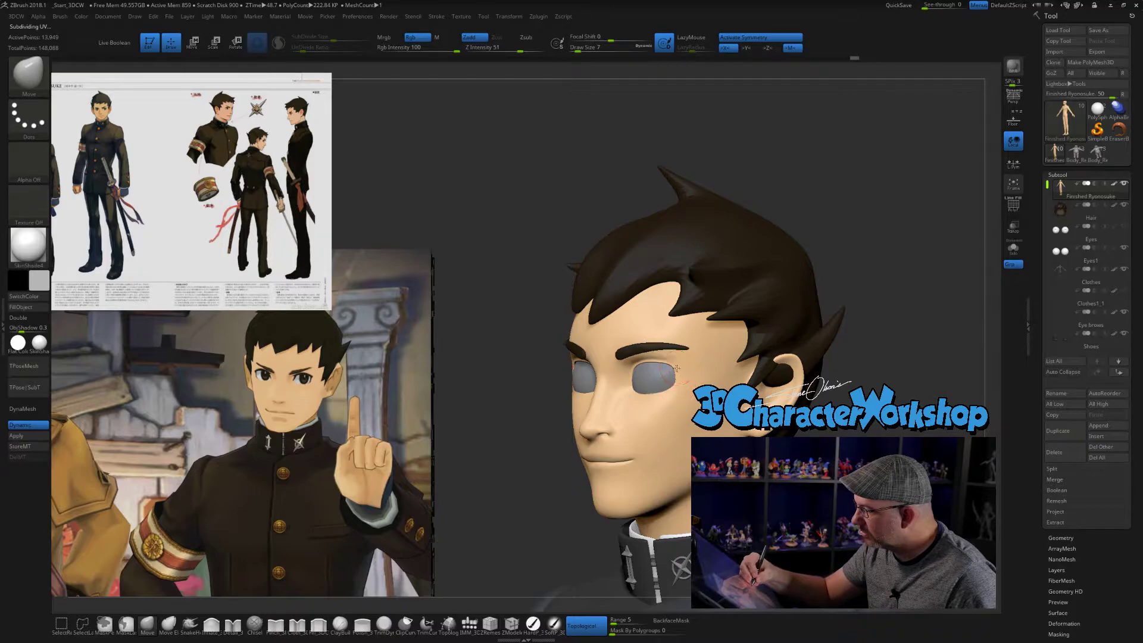
left_click_drag(780, 491, 870, 491)
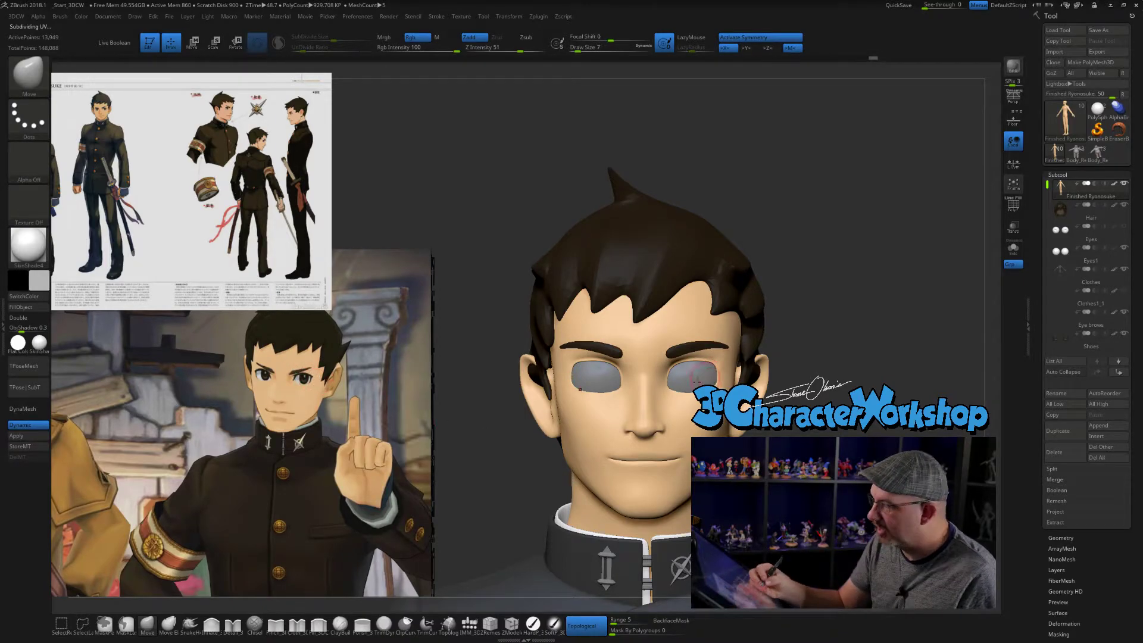
- Refine the inner corners, lower lids and outer upper lids of the eye openings with the size 7 Move brush
mouse_move(685, 377)
right_mouse_down("ctrl")
mouse_move(686, 411)
mouse_move(745, 381)
right_mouse_up("ctrl")
right_click_drag(673, 372, 679, 355)
left_click_drag(679, 353, 677, 361)
right_click_drag(688, 354, 677, 355)
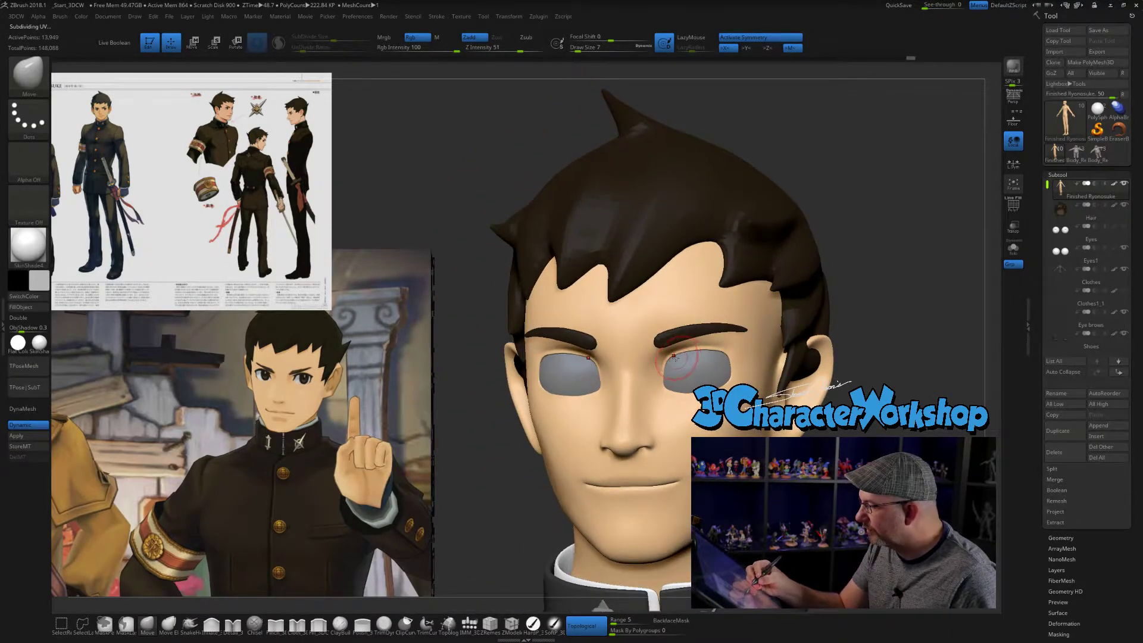
mouse_move(701, 393)
right_mouse_down()
mouse_move(741, 379)
mouse_move(709, 371)
right_mouse_up()
left_click_drag(741, 361, 735, 361)
mouse_move(736, 364)
right_mouse_down()
mouse_move(768, 408)
mouse_move(782, 399)
right_mouse_up()
- Adjust the outer upper eyelid and brow area from below with the Move brush at size 11
right_click_drag(774, 441, 731, 380)
key("s")
left_click_drag(730, 380, 733, 380)
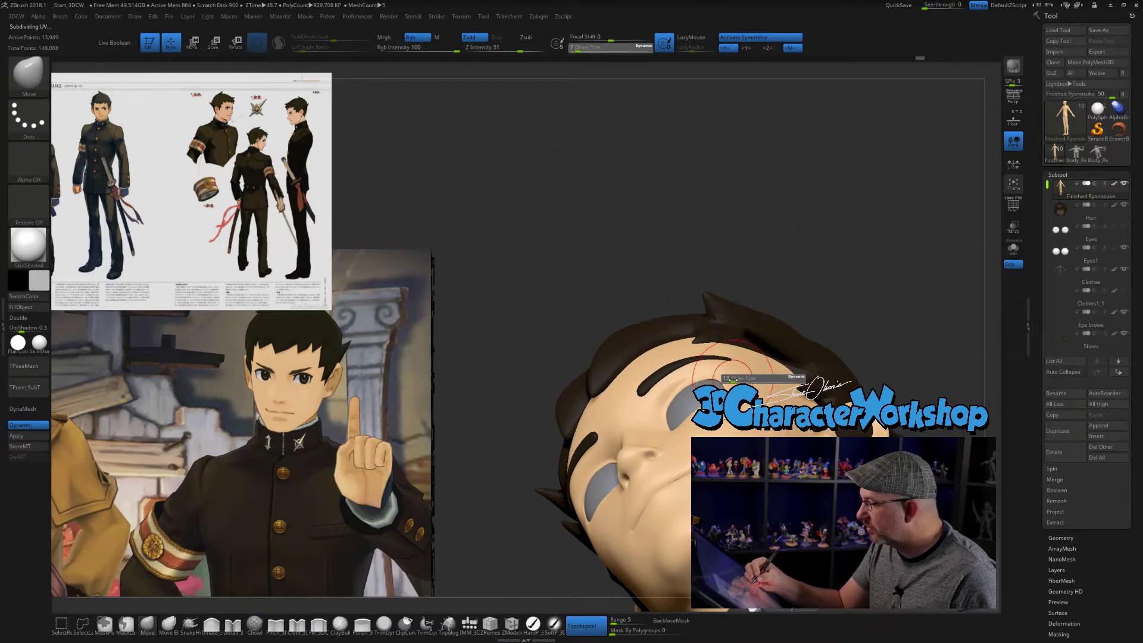
key("[")
key("[")
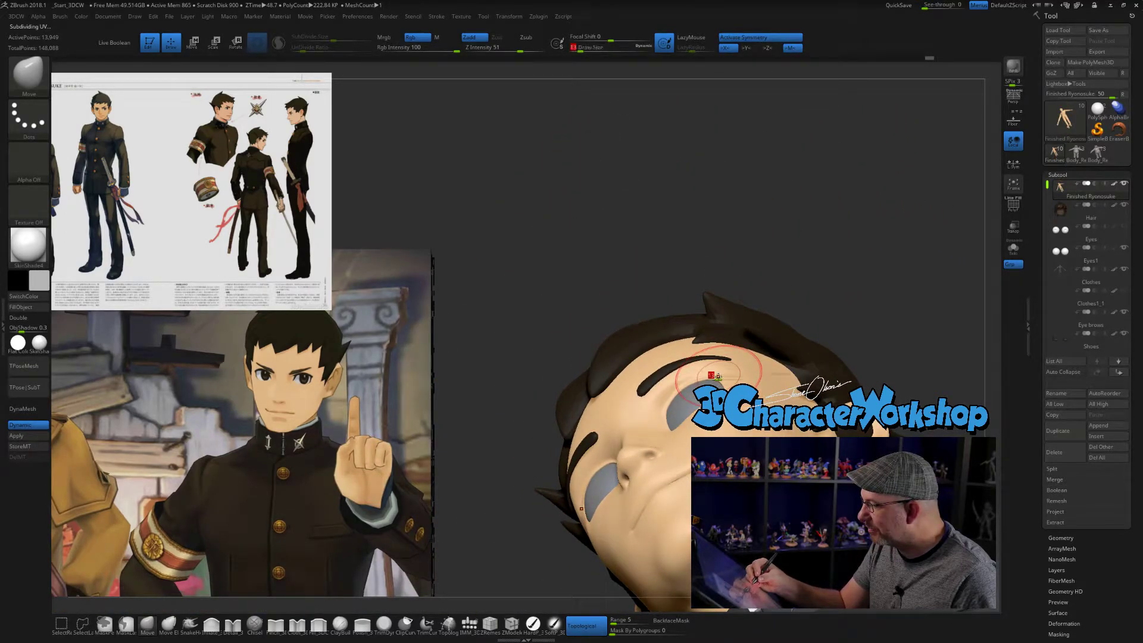
right_click_drag(726, 372, 768, 411)
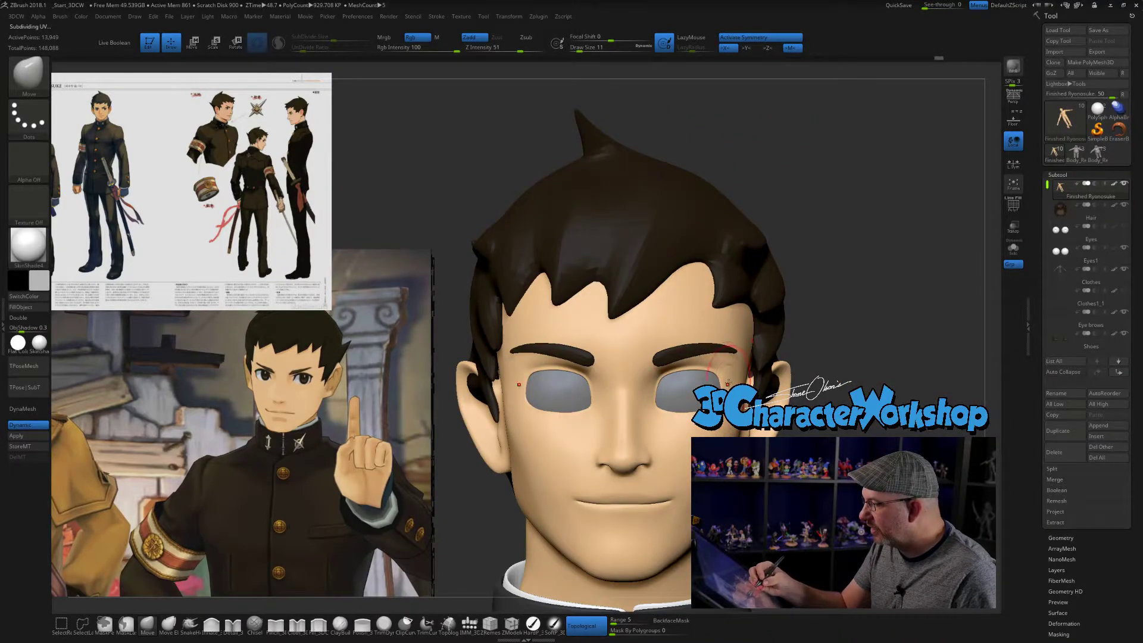
- Show the polygon wireframe, isolate the body mesh and inspect the topology around the eye openings, with the Move brush at size 7
right_click_drag(867, 364, 854, 396)
key("shift+f")
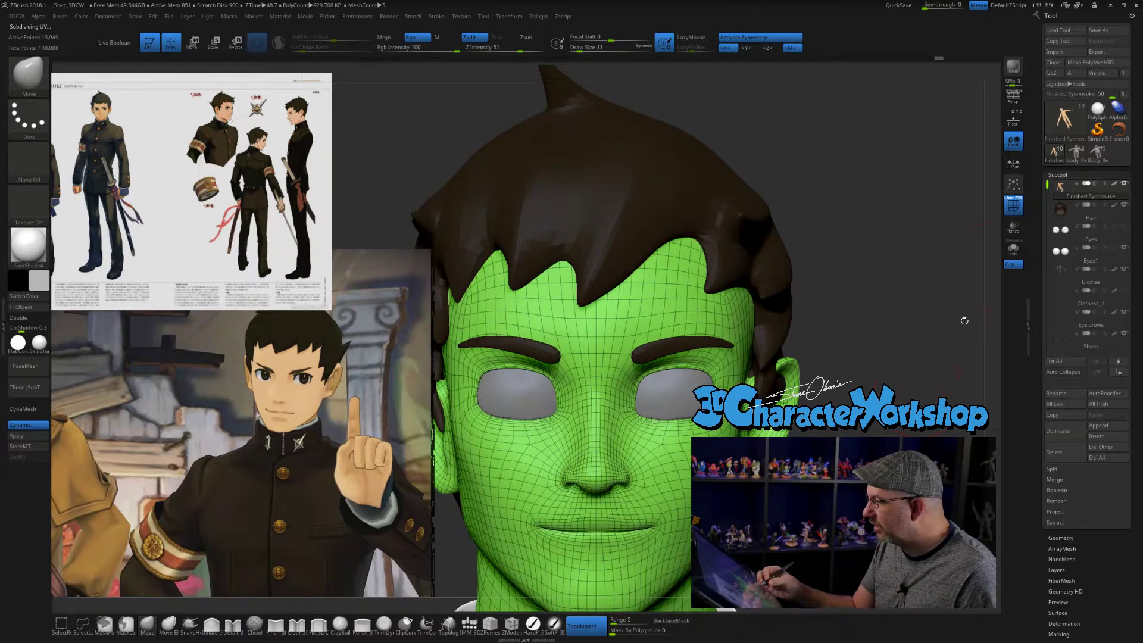
left_click(1014, 248)
mouse_move(893, 346)
right_mouse_down("ctrl")
mouse_move(877, 377)
mouse_move(880, 355)
right_mouse_up("ctrl")
right_click_drag(884, 303, 884, 331, "alt")
key("s")
left_click_drag(886, 331, 884, 331)
right_click_drag(884, 331, 792, 356)
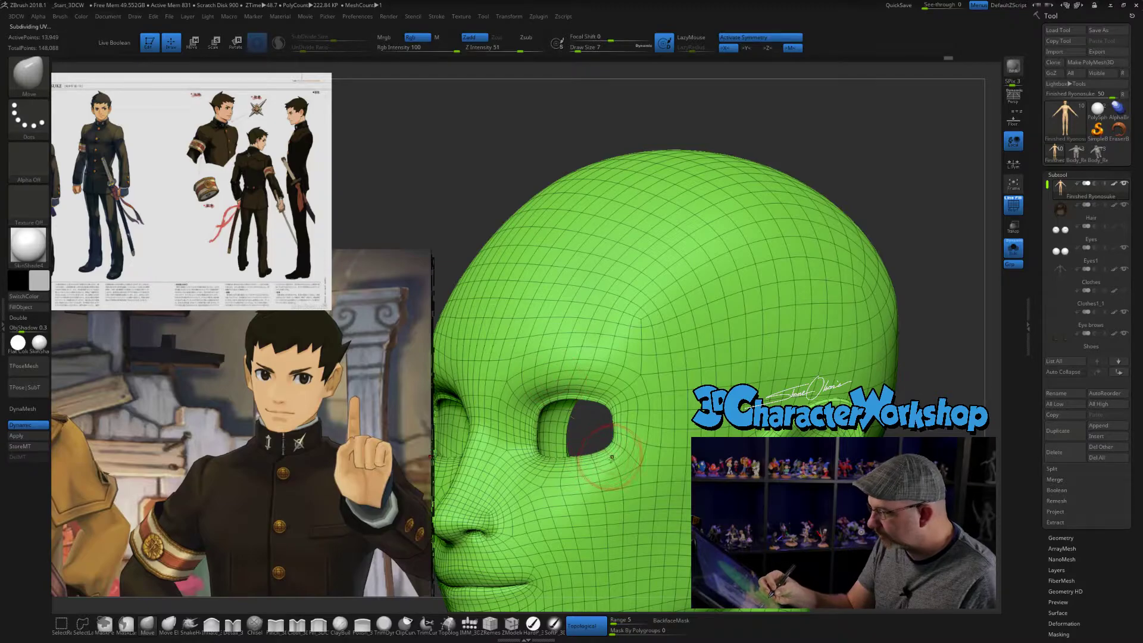
mouse_move(597, 473)
right_mouse_down("ctrl")
mouse_move(596, 532)
mouse_move(765, 453)
mouse_move(689, 418)
mouse_move(620, 417)
mouse_move(661, 449)
mouse_move(640, 450)
mouse_move(644, 434)
right_mouse_up("ctrl")
- Carve the crease above the upper eyelids with the Detail brush at size 3
left_click(233, 624)
key("s")
left_click(645, 433)
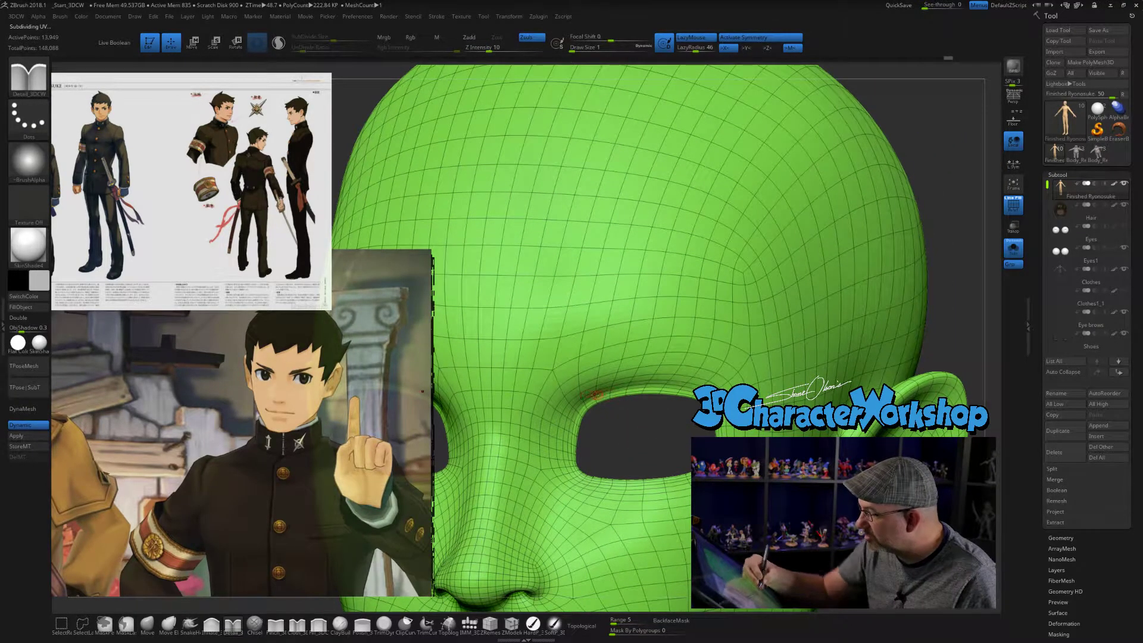
key("bracketright")
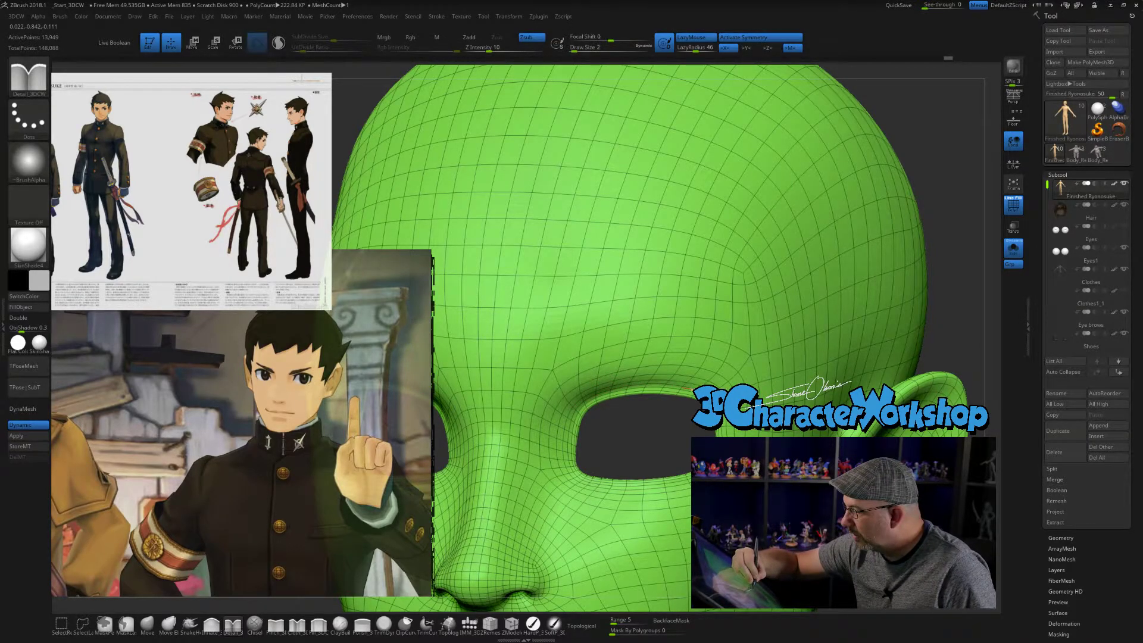
key("3")
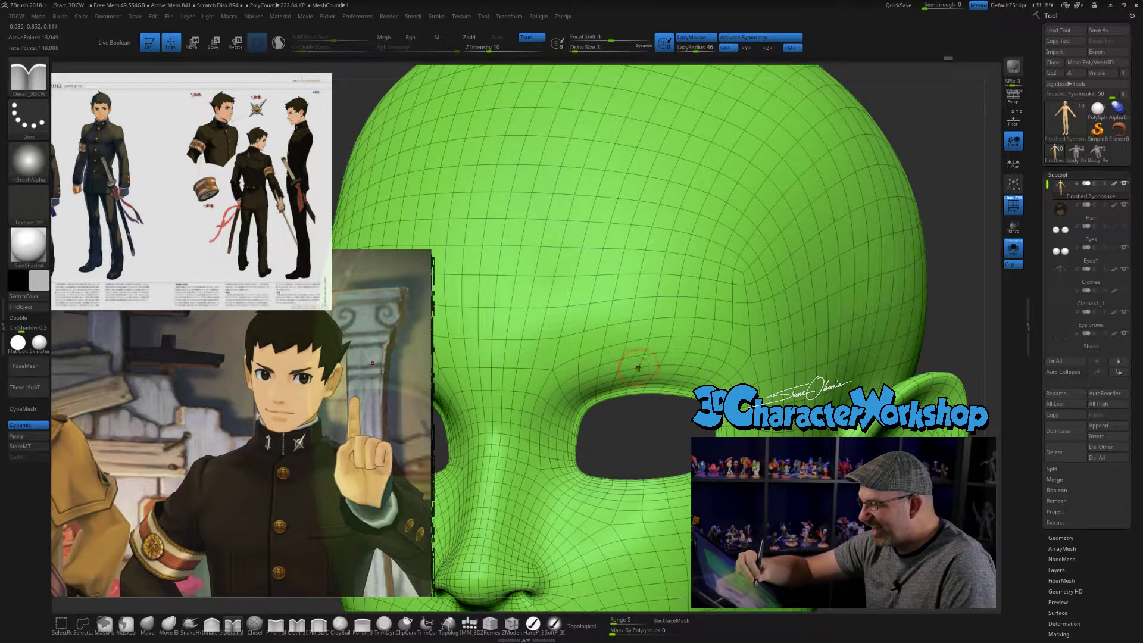
key("ctrl+d")
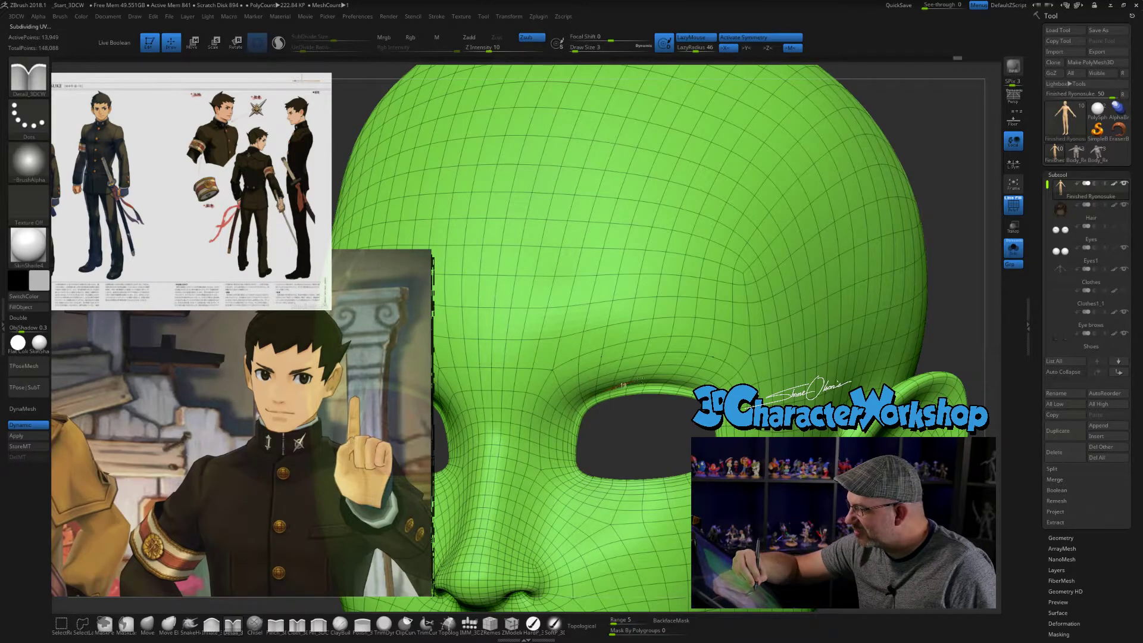
mouse_move(768, 381)
right_mouse_down()
mouse_move(724, 381)
mouse_move(758, 378)
right_mouse_up()
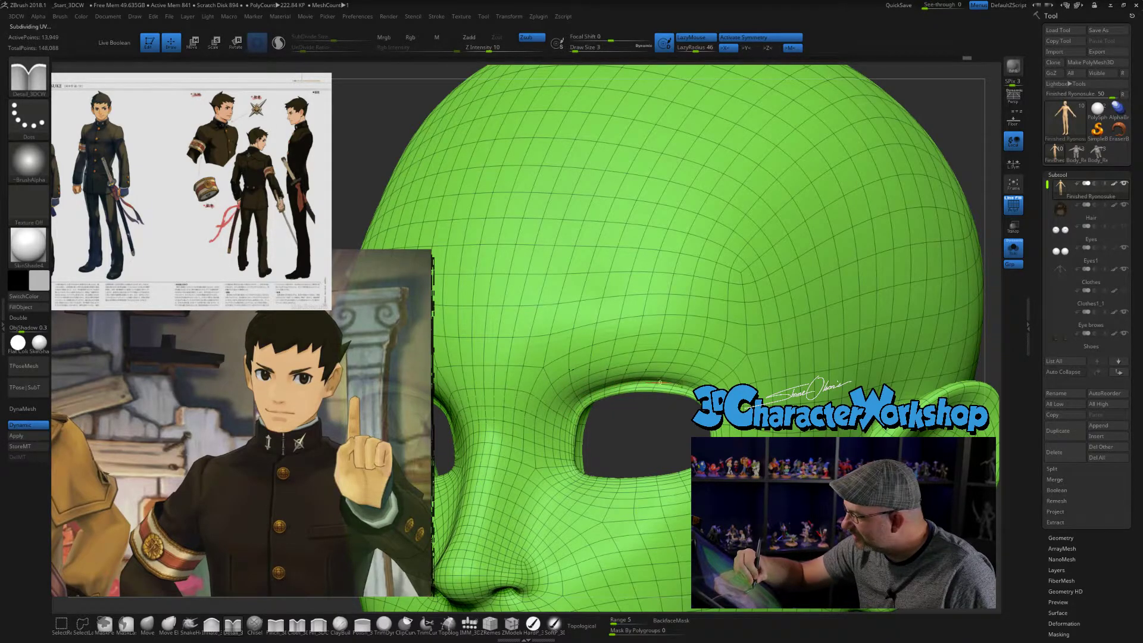
mouse_move(773, 433)
right_mouse_down()
mouse_move(702, 393)
mouse_move(739, 408)
right_mouse_up()
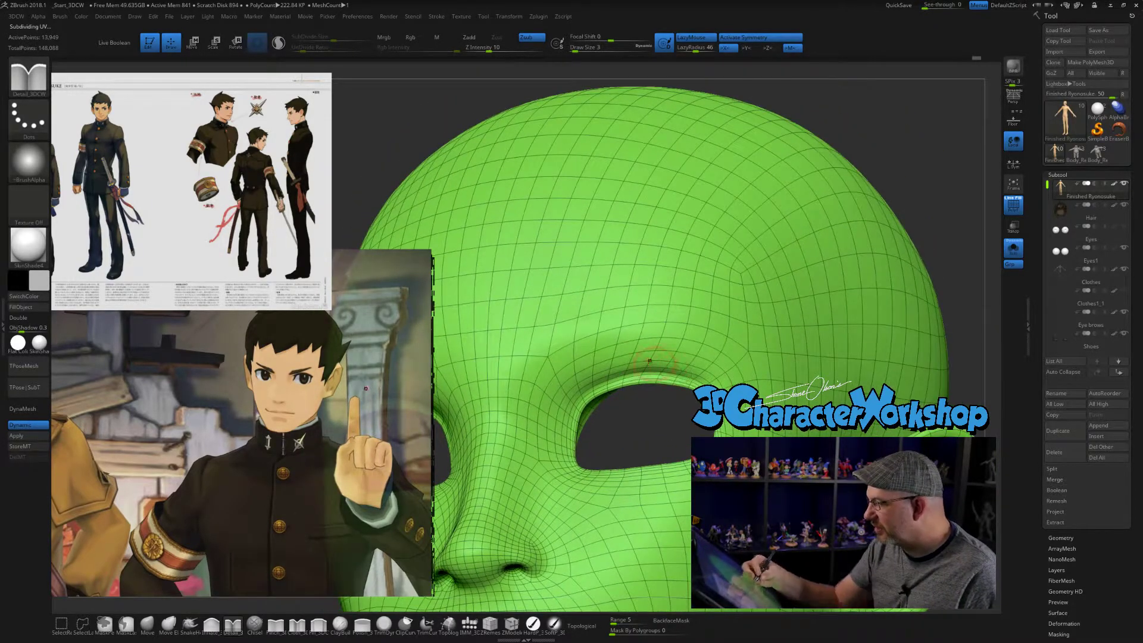
- Smooth the carved upper eyelid crease and the outer brow area around the eye openings
left_click_drag(499, 60, 519, 59)
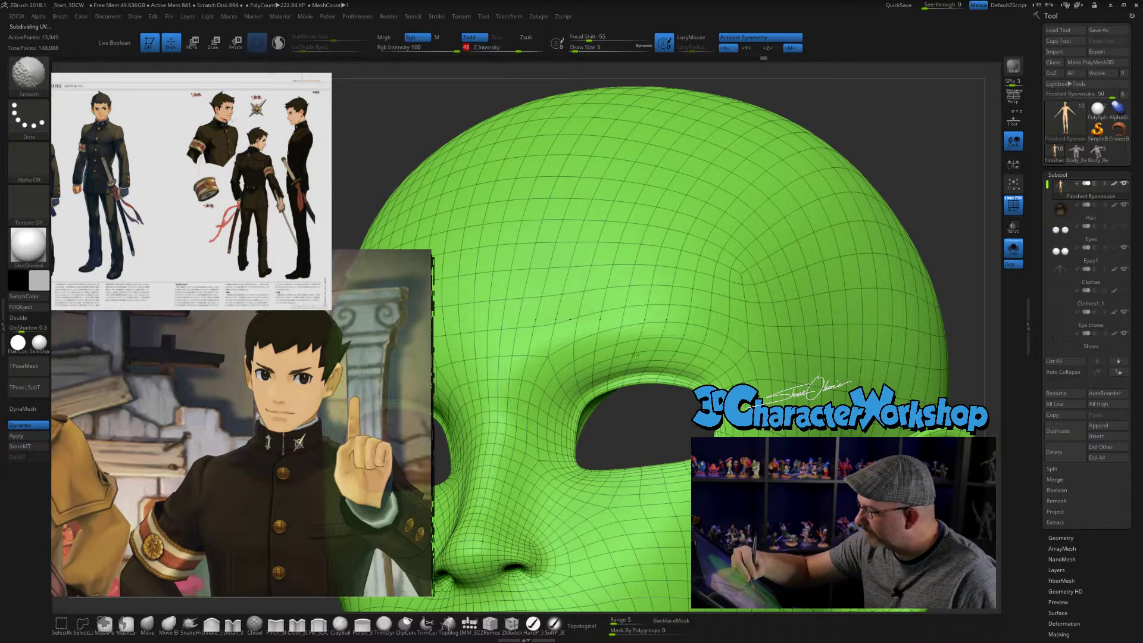
right_click_drag(720, 347, 617, 364)
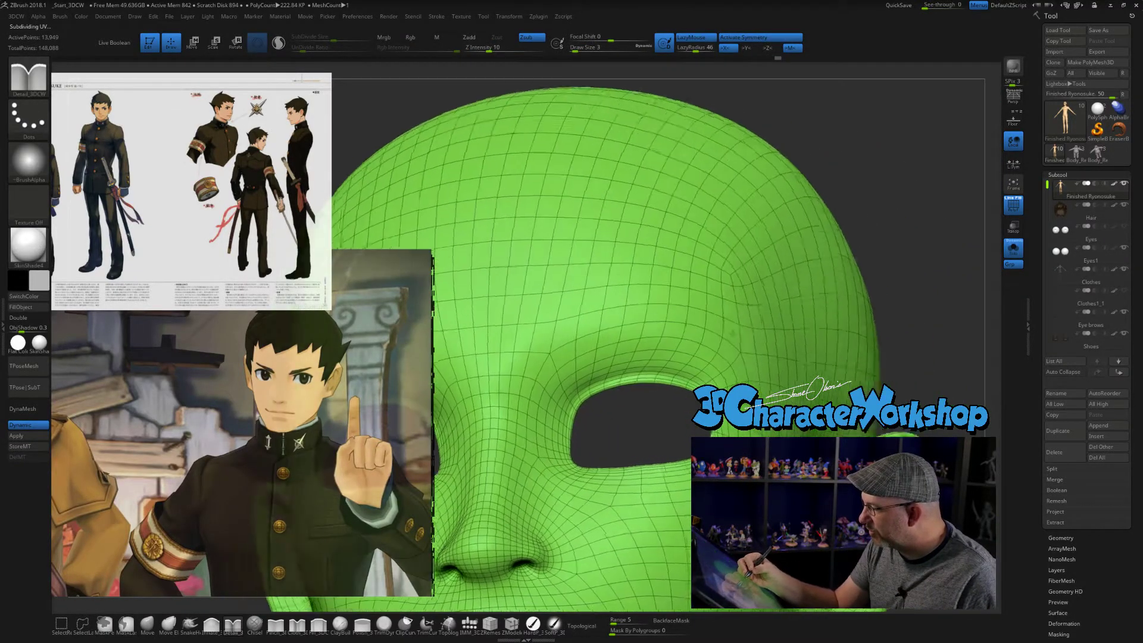
right_click_drag(732, 333, 716, 342)
left_click_drag(725, 333, 740, 359)
right_click_drag(727, 369, 689, 421, "ctrl")
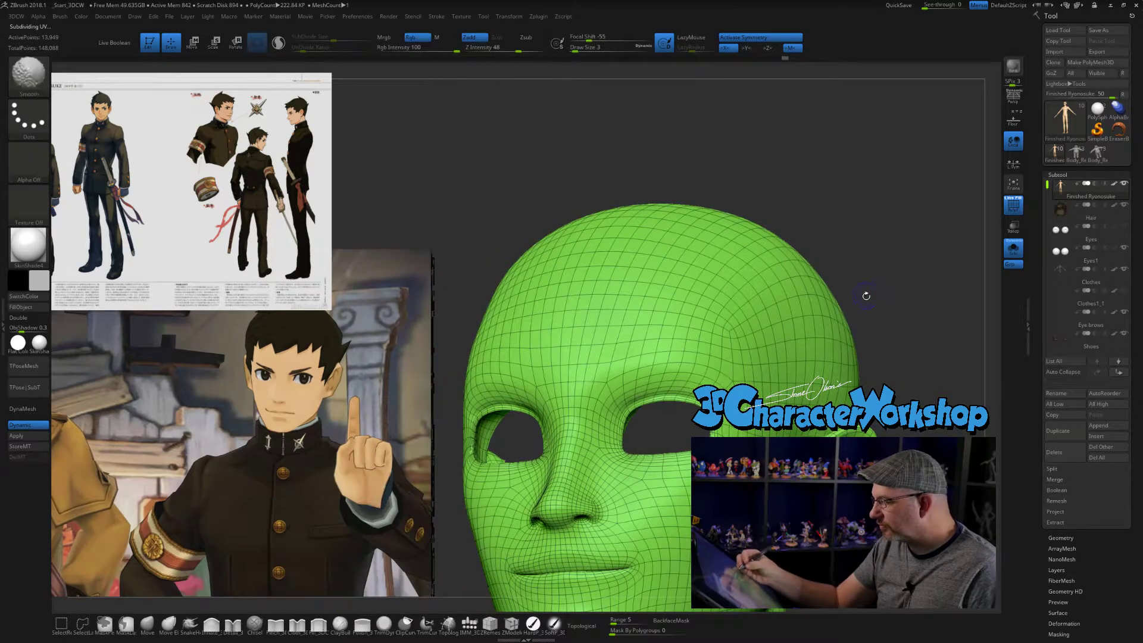
left_click_drag(870, 299, 893, 323, "shift")
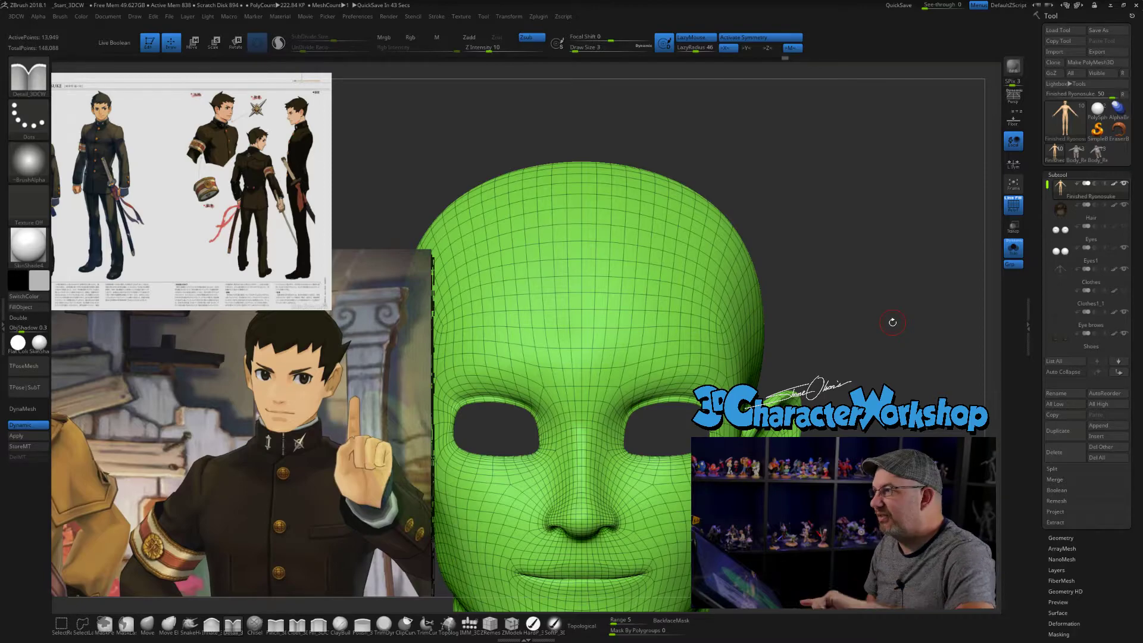
left_click_drag(819, 325, 857, 342)
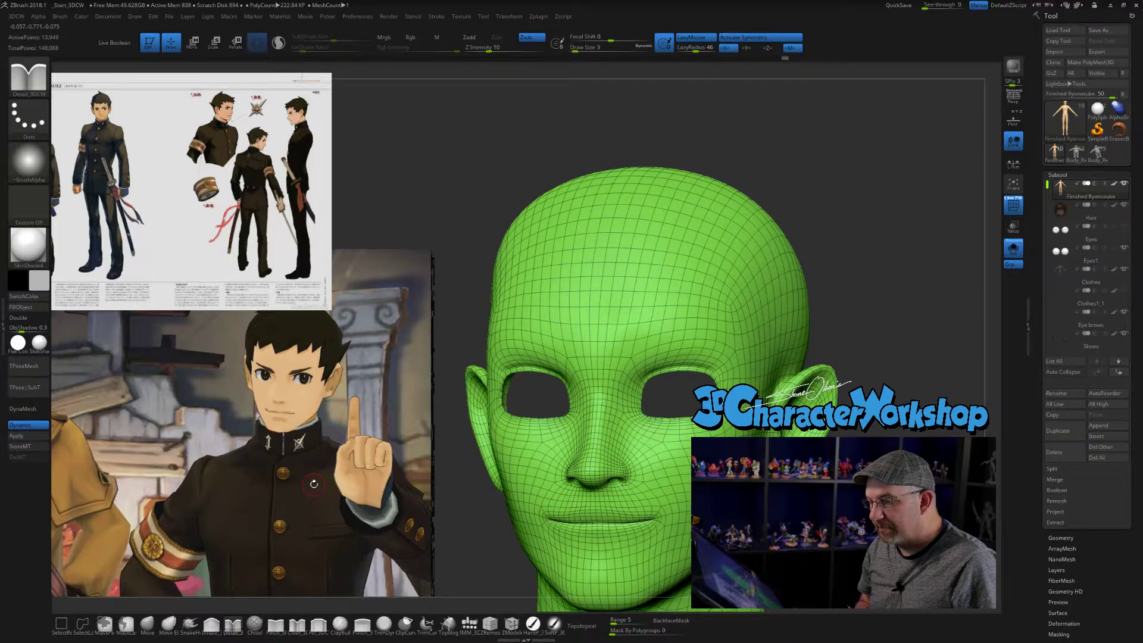
- Hide the polygon wireframe and build up the nostril wings with the Inflate brush at size 3
key("space")
left_click(329, 551)
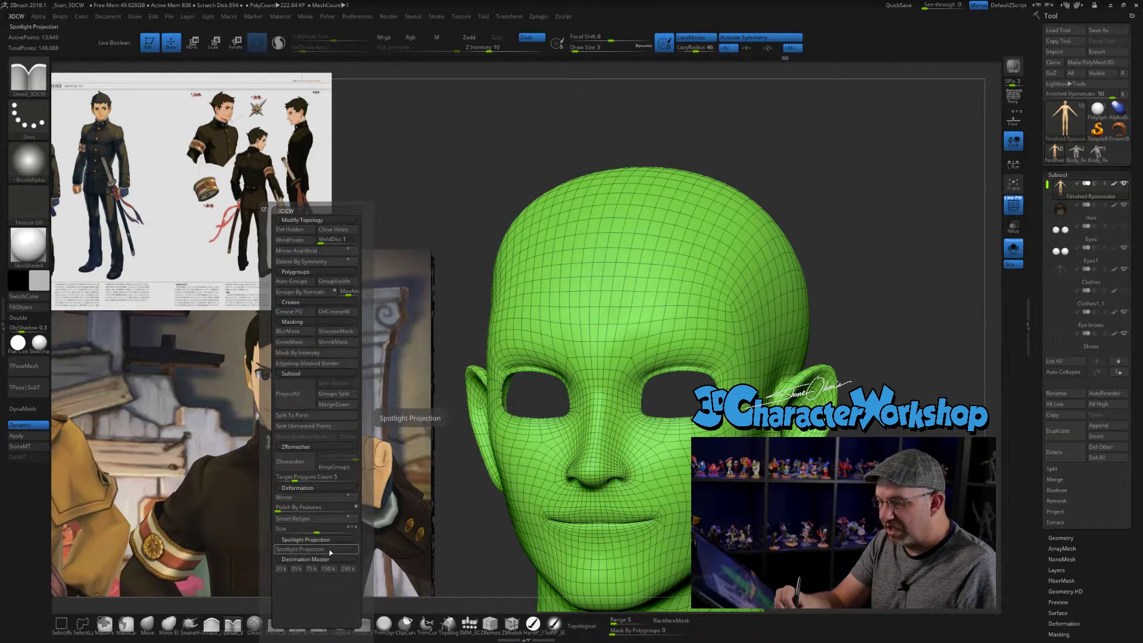
mouse_move(455, 410)
left_mouse_down("alt")
mouse_move(453, 378)
mouse_move(491, 393)
mouse_move(443, 357)
mouse_move(506, 358)
mouse_move(411, 357)
mouse_move(467, 357)
left_mouse_up("alt")
key("shift+f")
mouse_move(471, 453)
left_mouse_down("alt")
mouse_move(476, 524)
mouse_move(566, 548)
left_mouse_up("alt")
left_click(219, 625)
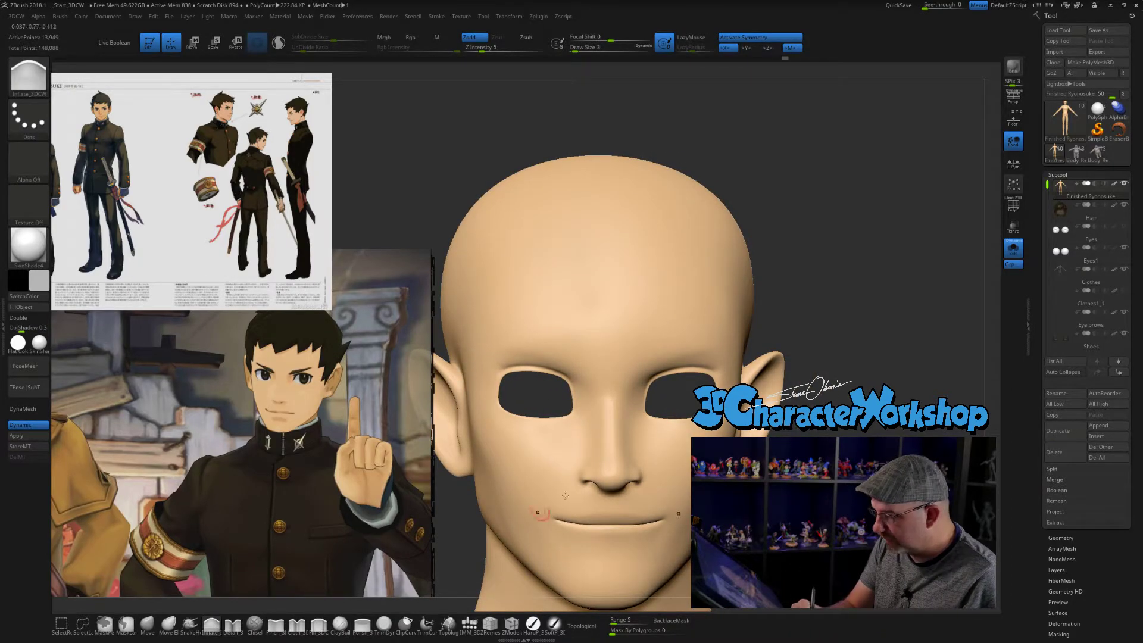
left_click_drag(632, 455, 635, 462)
right_click_drag(635, 462, 667, 477)
left_click_drag(635, 472, 640, 474)
right_click_drag(678, 465, 702, 440)
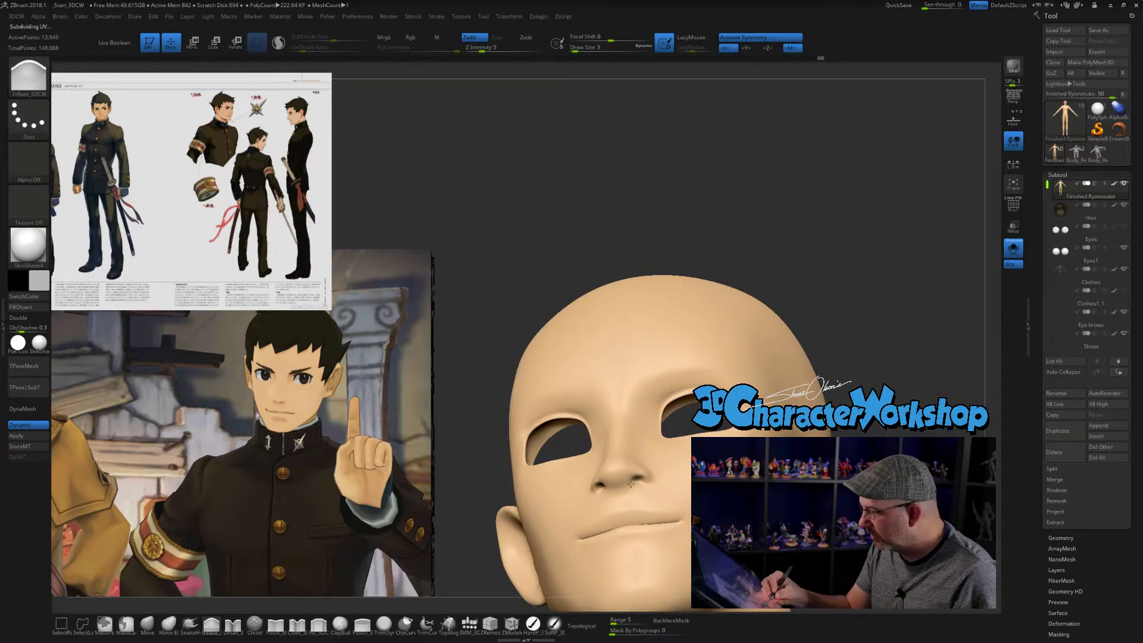
right_click_drag(630, 485, 652, 476)
- Adjust the nostrils and nose wings from below and from the front with the Move brush at size 6
left_click(148, 627)
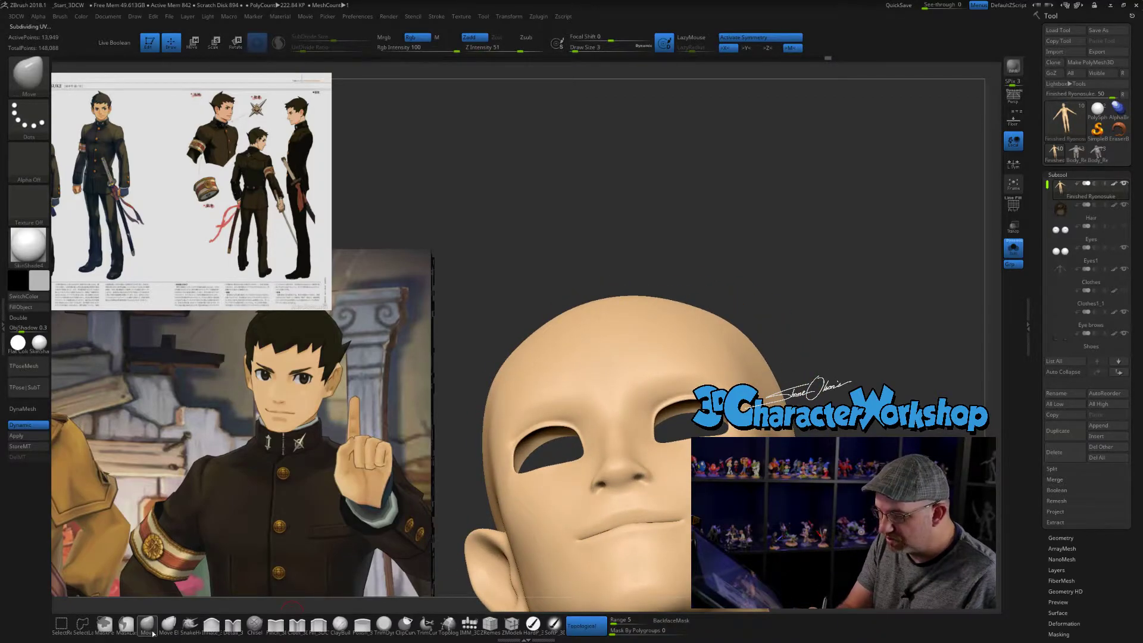
left_click_drag(631, 481, 639, 479)
mouse_move(651, 478)
right_mouse_down()
mouse_move(621, 478)
mouse_move(665, 502)
mouse_move(631, 493)
mouse_move(657, 476)
mouse_move(660, 489)
right_mouse_up()
key("bracketright")
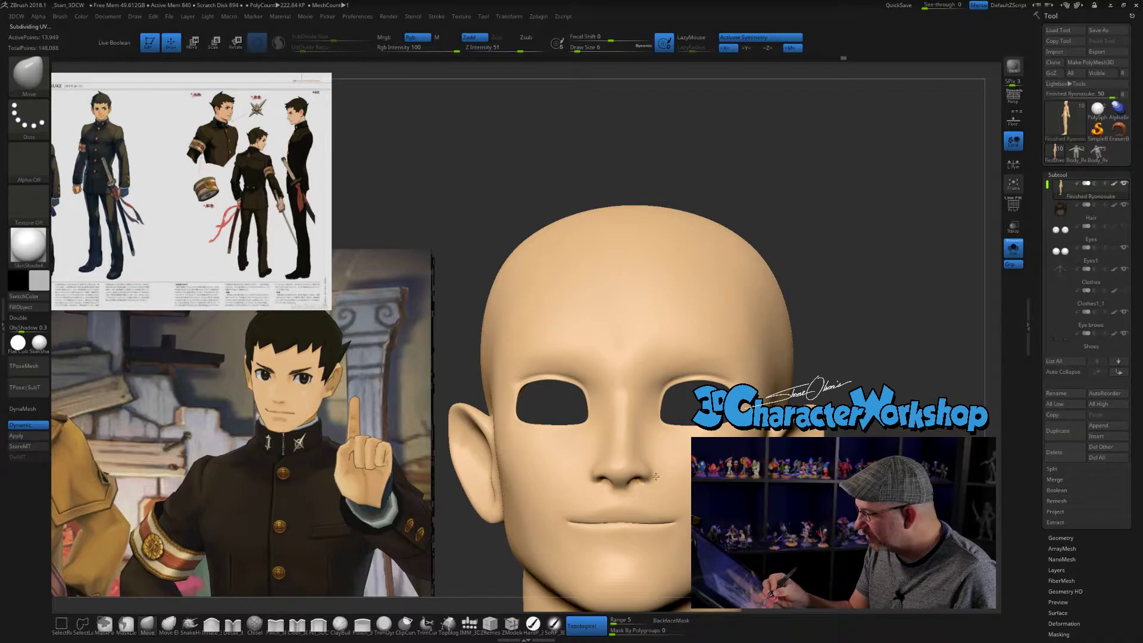
mouse_move(658, 444)
right_mouse_down()
mouse_move(635, 454)
mouse_move(650, 417)
mouse_move(684, 407)
mouse_move(674, 408)
right_mouse_up()
- Adjust the cheek beside the nose and the lower ear area with the Move brush at size 11
key("bracketright")
key("bracketright")
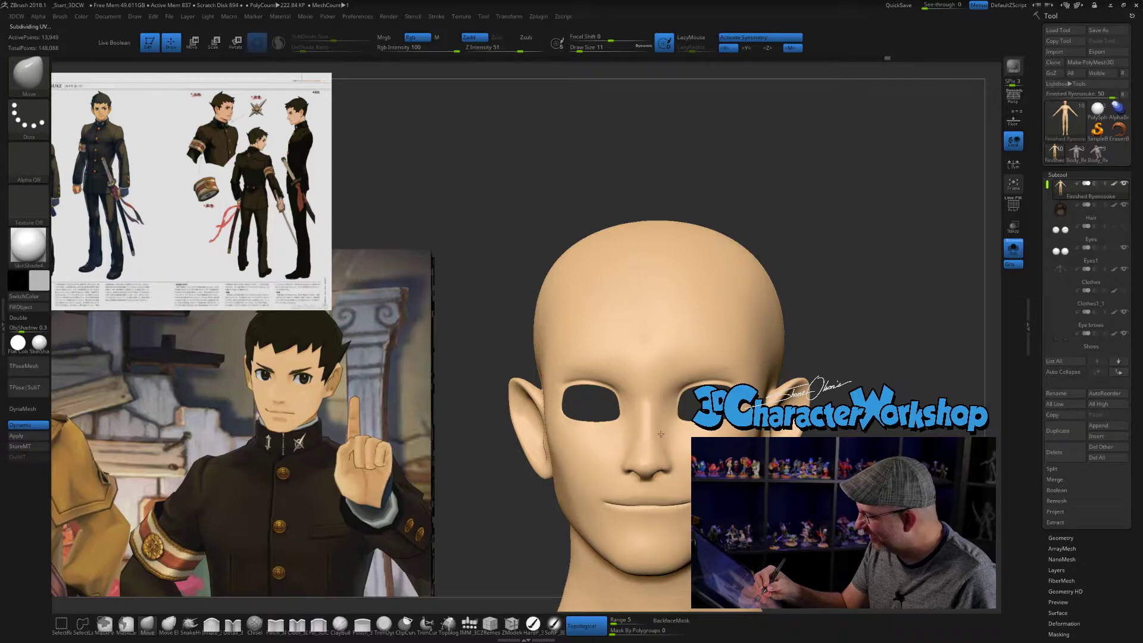
mouse_move(673, 426)
right_mouse_down()
mouse_move(710, 430)
mouse_move(666, 438)
mouse_move(679, 424)
right_mouse_up()
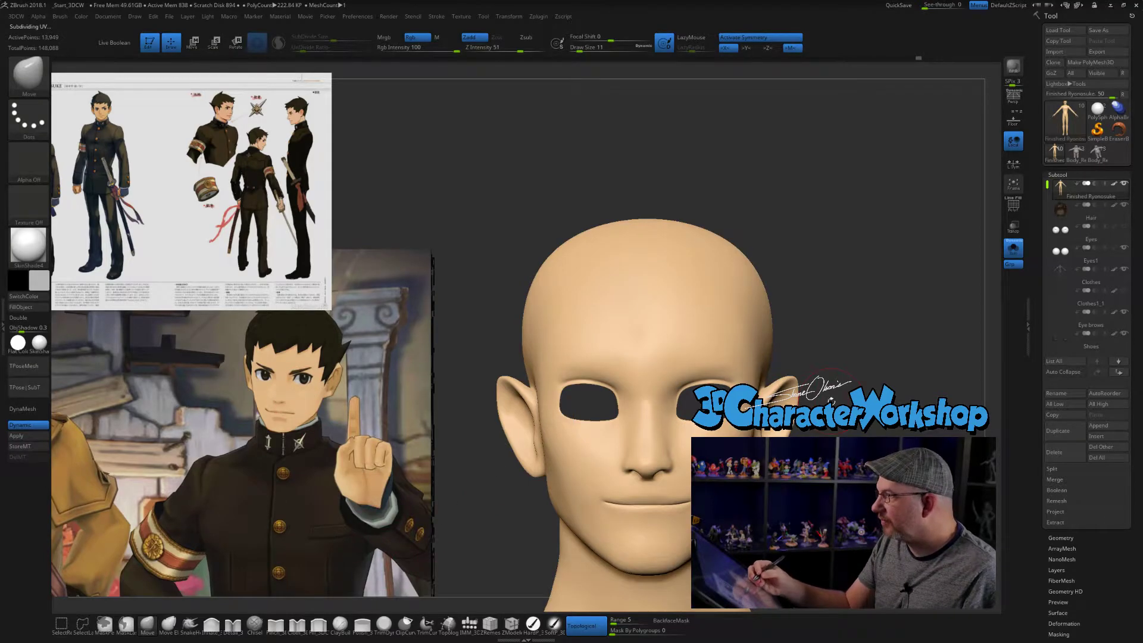
right_click_drag(526, 455, 527, 462, "ctrl")
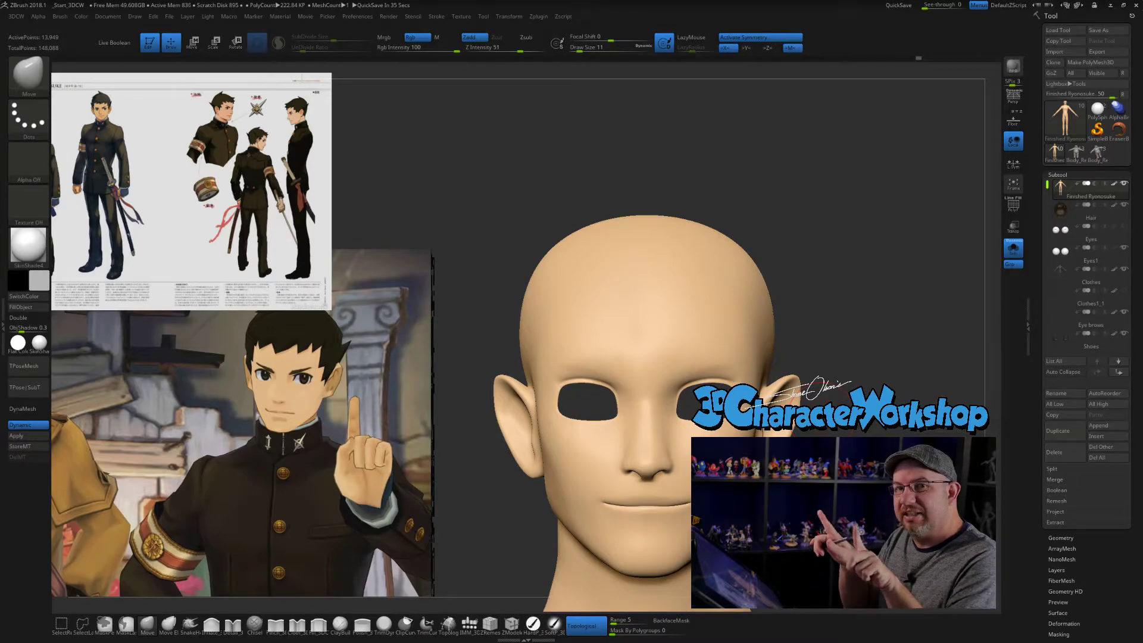
left_click_drag(467, 536, 493, 608)
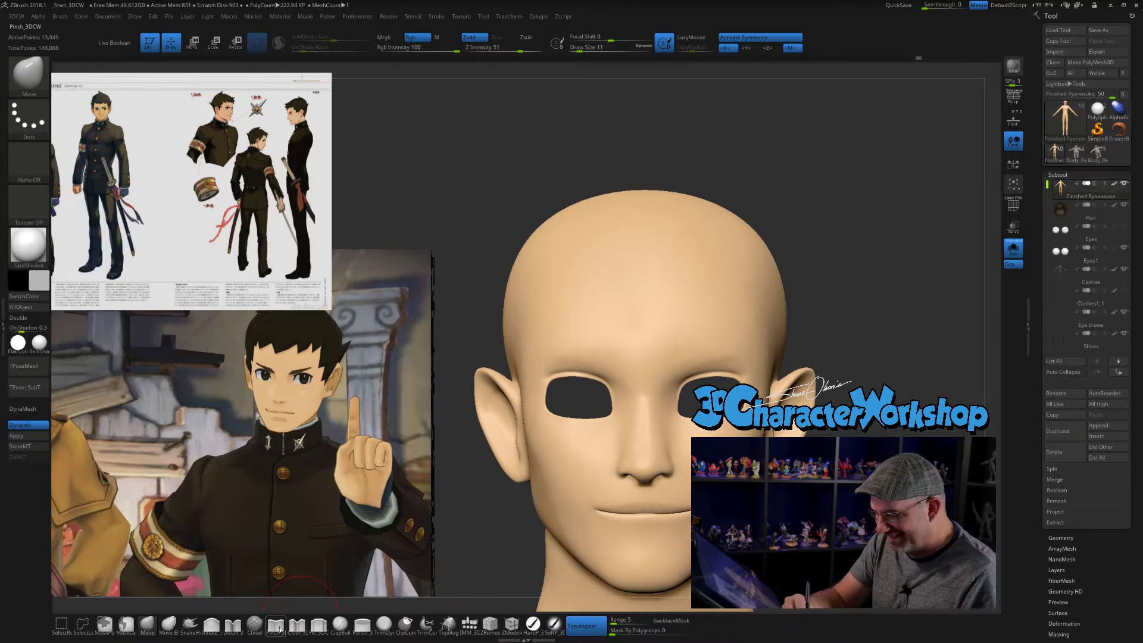
- Sharpen the brow ridge above the eye openings with the Pinch brush at size 7
left_click(276, 623)
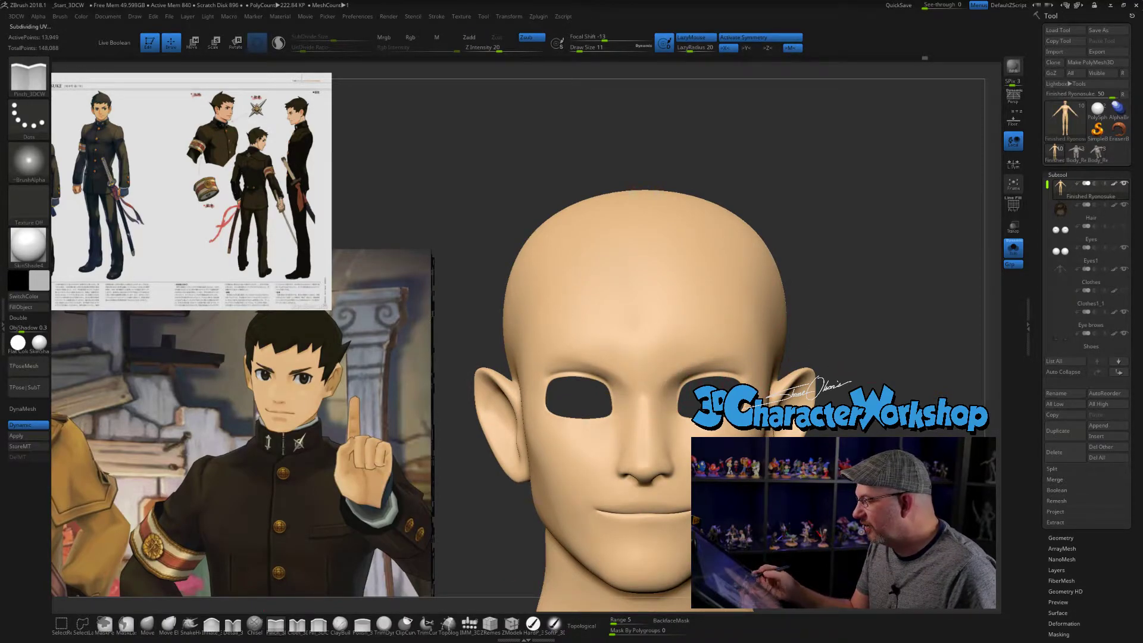
key("bracketleft")
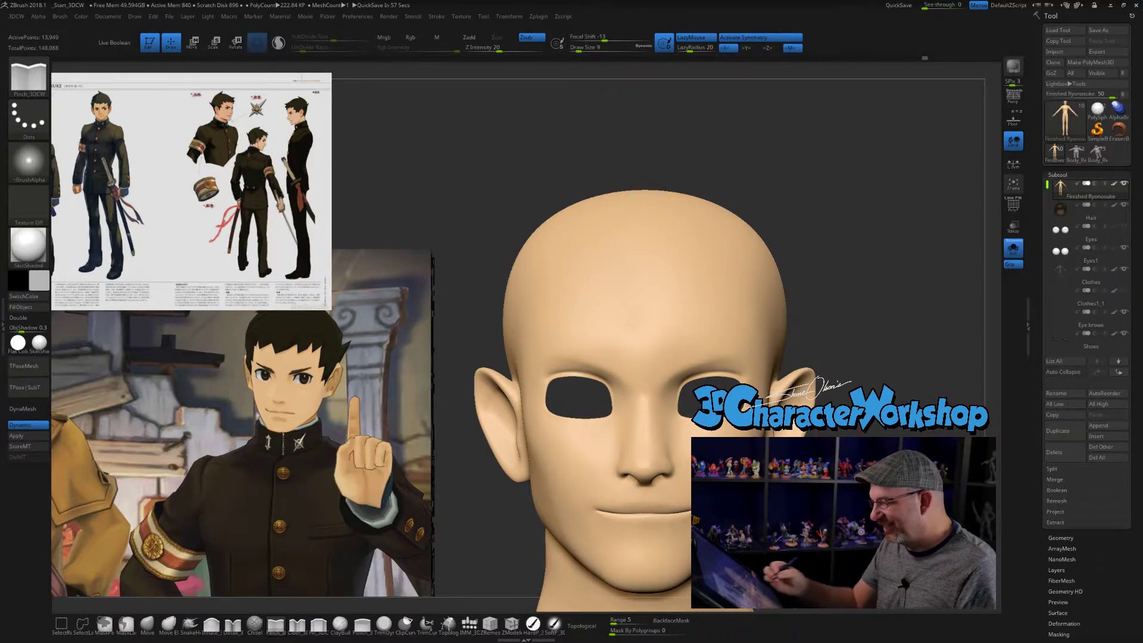
key("s")
left_click(834, 314)
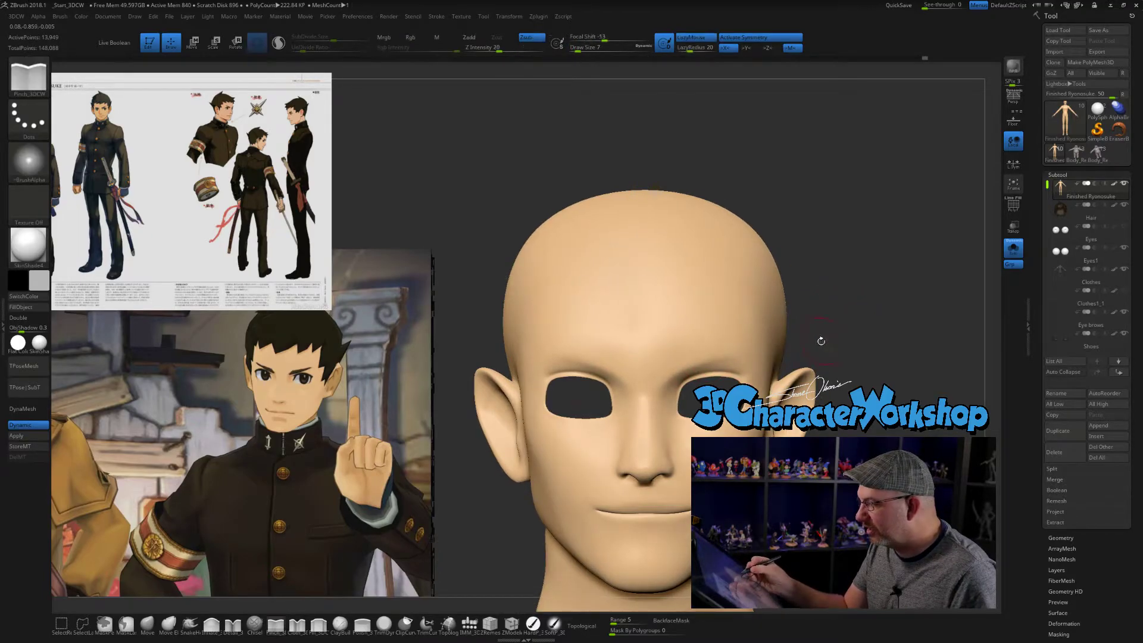
mouse_move(672, 372)
left_mouse_down()
mouse_move(655, 380)
mouse_move(677, 372)
left_mouse_up()
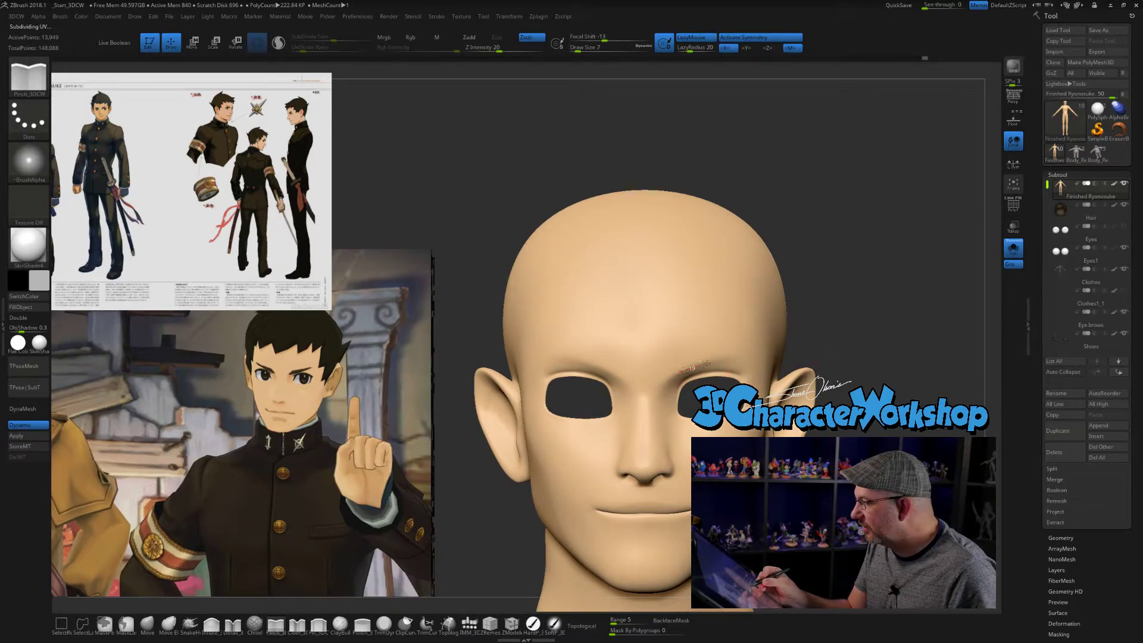
mouse_move(833, 310)
left_mouse_down()
mouse_move(756, 304)
mouse_move(863, 303)
mouse_move(839, 226)
mouse_move(846, 310)
mouse_move(845, 273)
mouse_move(806, 238)
mouse_move(806, 259)
mouse_move(824, 235)
left_mouse_up()
mouse_move(894, 446)
left_mouse_down()
mouse_move(851, 450)
mouse_move(855, 424)
mouse_move(836, 436)
mouse_move(873, 435)
mouse_move(841, 433)
left_mouse_up()
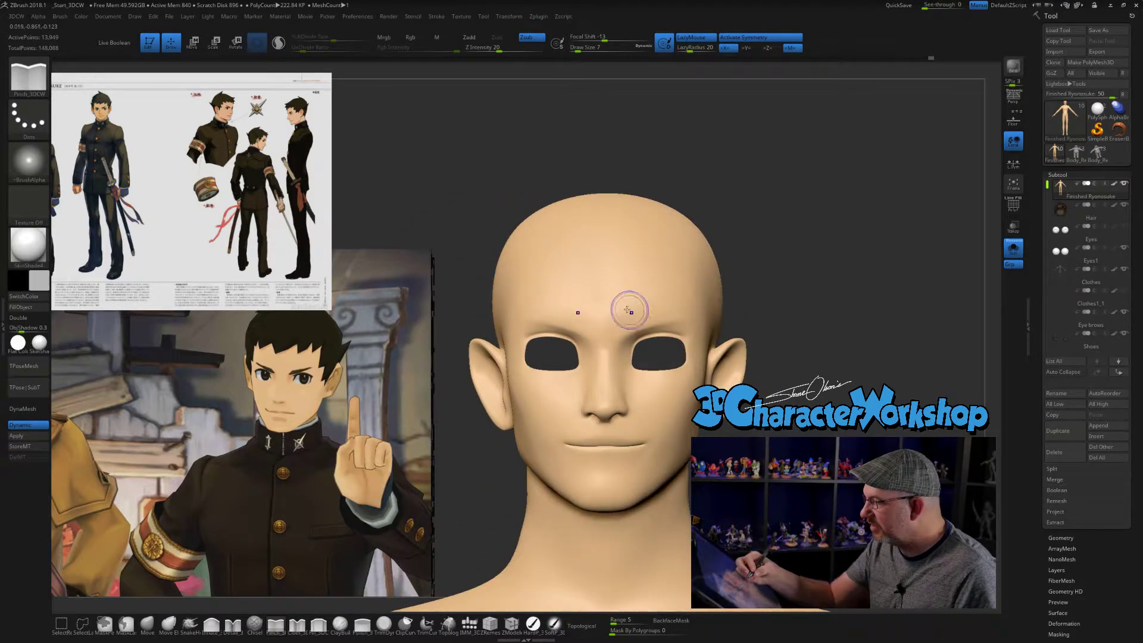
- Soften the inner brow, central forehead and nose bridge with smoothing strokes
key("shift")
left_click_drag(596, 310, 590, 267, "shift")
mouse_move(790, 427)
left_mouse_down()
mouse_move(774, 431)
mouse_move(790, 433)
left_mouse_up()
left_click_drag(614, 359, 618, 340)
left_click_drag(786, 429, 733, 381)
left_click_drag(848, 435, 768, 436)
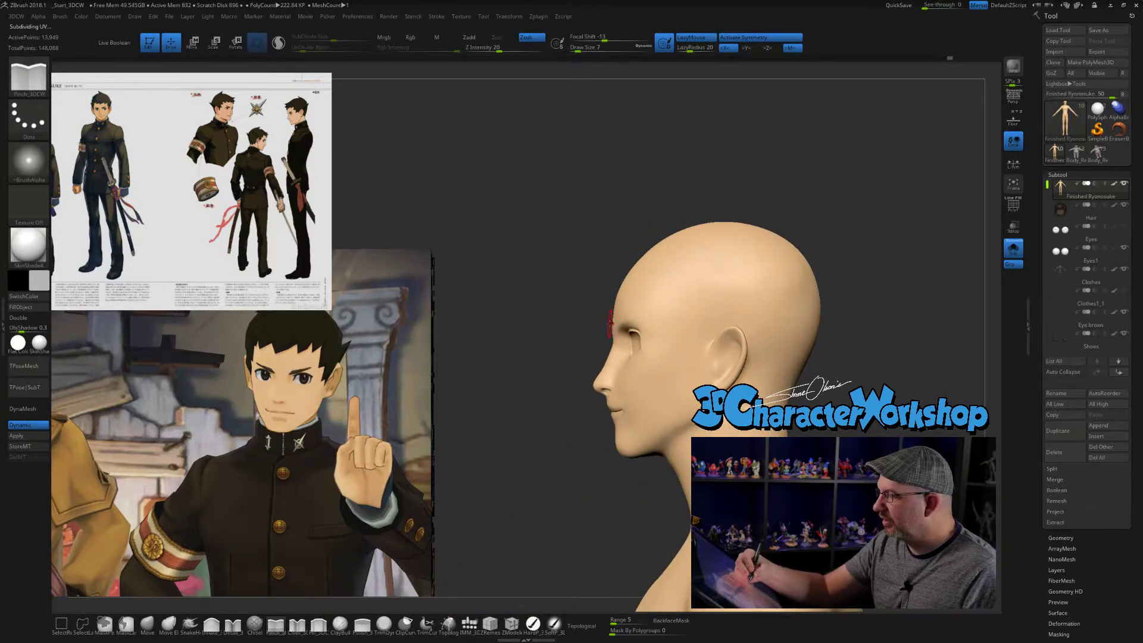
- Reshape the forehead and crown of the head with the Move brush at size 31
left_click(149, 622)
key("s")
left_click_drag(593, 217, 592, 217)
left_click_drag(649, 263, 641, 252)
mouse_move(680, 186)
left_mouse_down()
mouse_move(718, 202)
mouse_move(681, 214)
left_mouse_up()
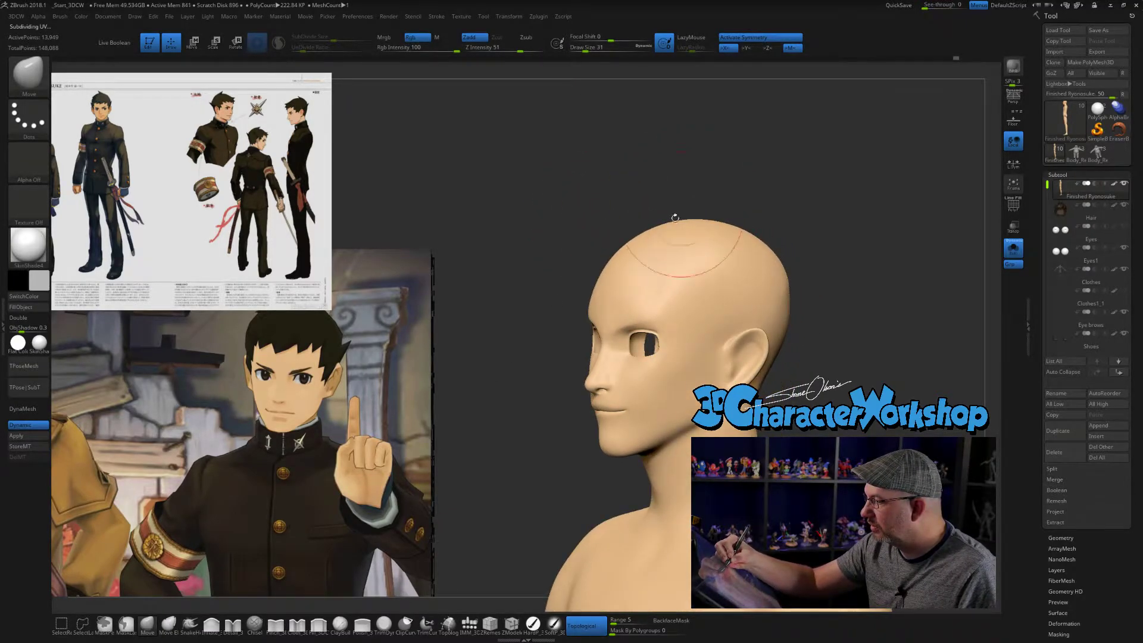
left_click_drag(602, 214, 646, 247)
left_click_drag(530, 244, 702, 268)
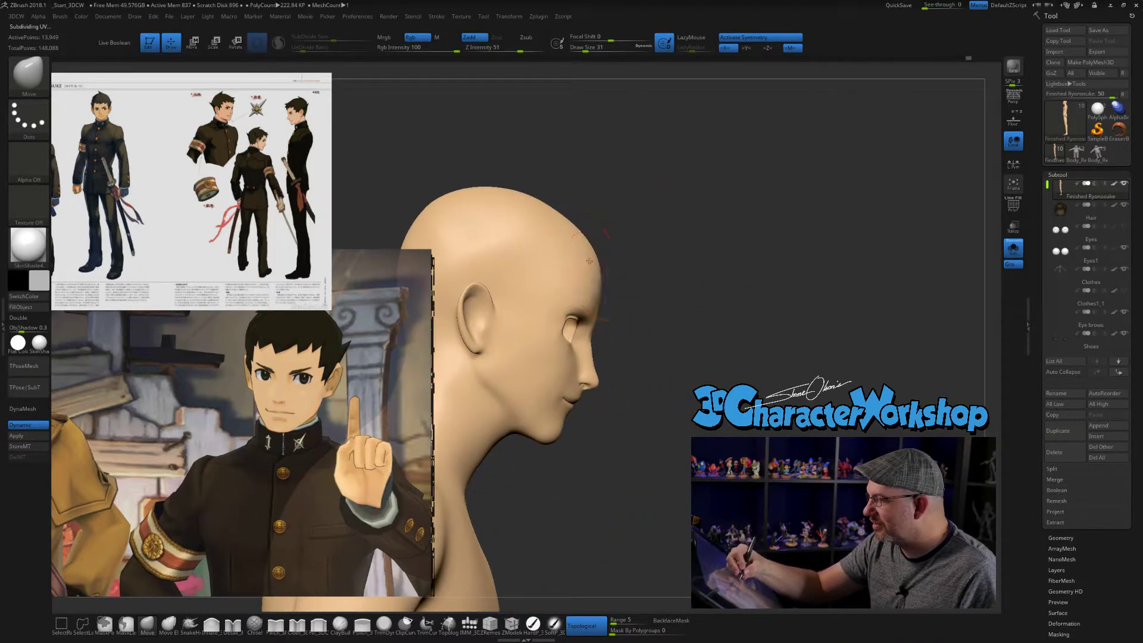
- Adjust the brow in profile with the Move brush at size 12
mouse_move(740, 337)
left_mouse_down()
mouse_move(747, 357)
mouse_move(760, 349)
left_mouse_up()
key("[")
key("s")
left_click(759, 349)
left_click_drag(628, 306, 631, 295, "shift")
left_click_drag(814, 397, 566, 403)
key("]")
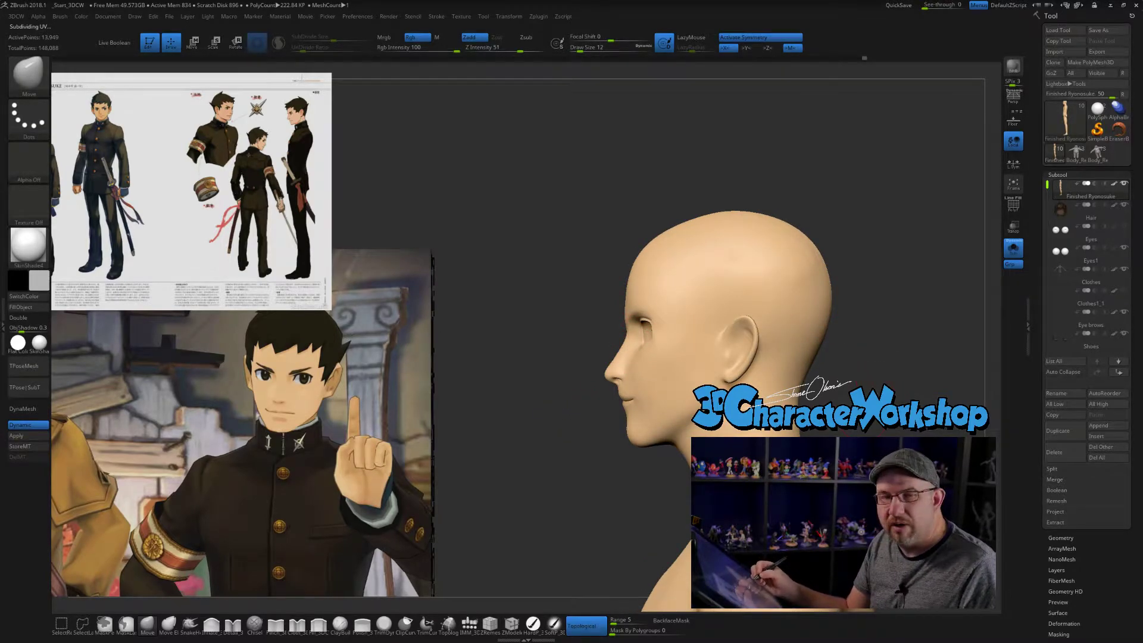
- Compare the head in profile, three-quarter and front views with the reference artwork, setting the Move brush to size 7
left_click_drag(857, 334, 830, 352)
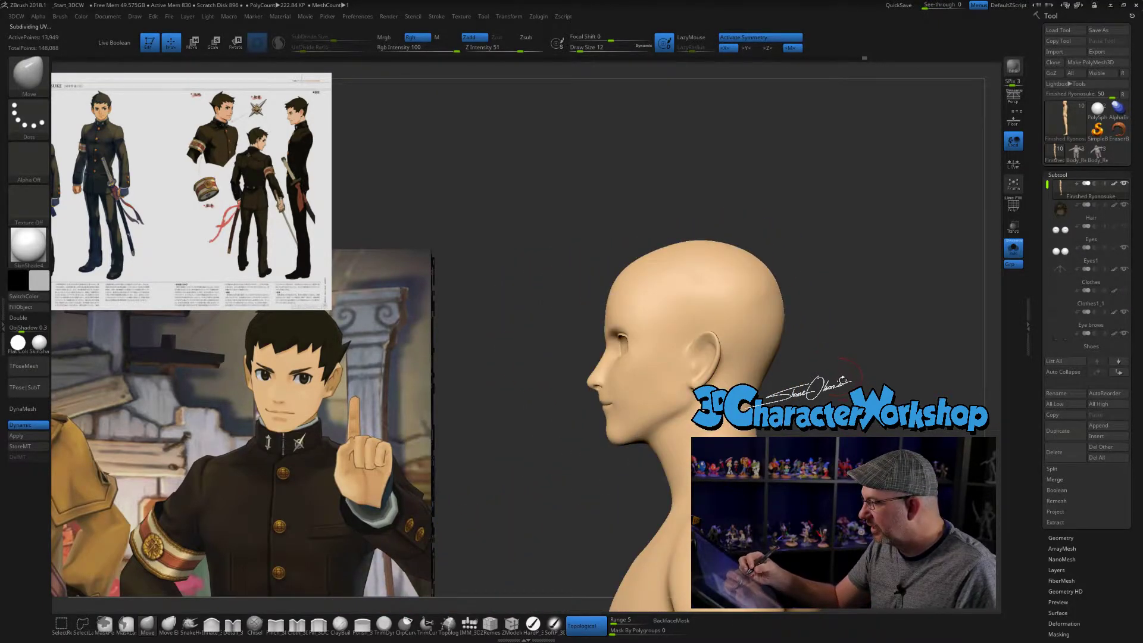
left_click_drag(560, 485, 637, 502)
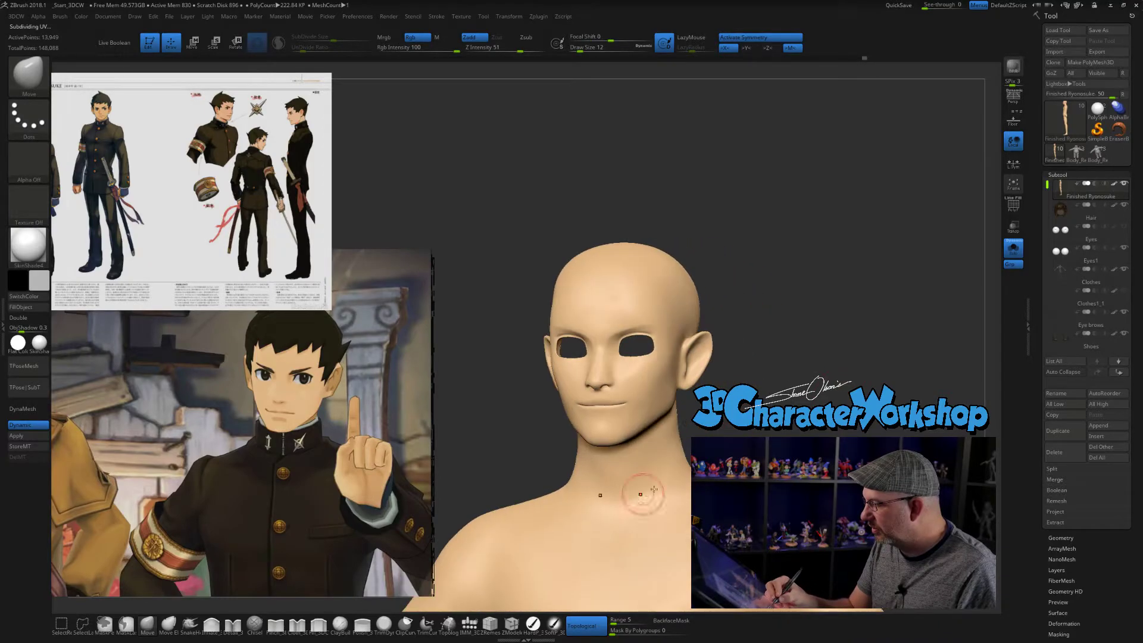
left_click_drag(536, 464, 509, 464)
mouse_move(711, 390)
left_mouse_down()
mouse_move(771, 390)
mouse_move(702, 390)
mouse_move(756, 390)
mouse_move(752, 401)
mouse_move(784, 369)
mouse_move(775, 408)
left_mouse_up()
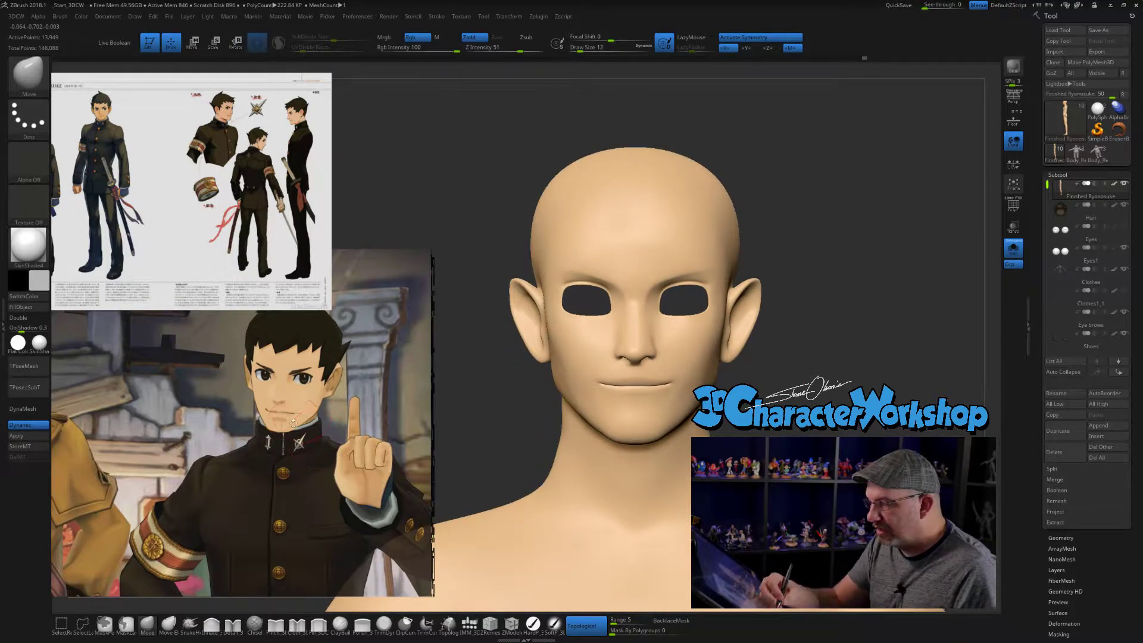
key("s")
left_click(391, 227)
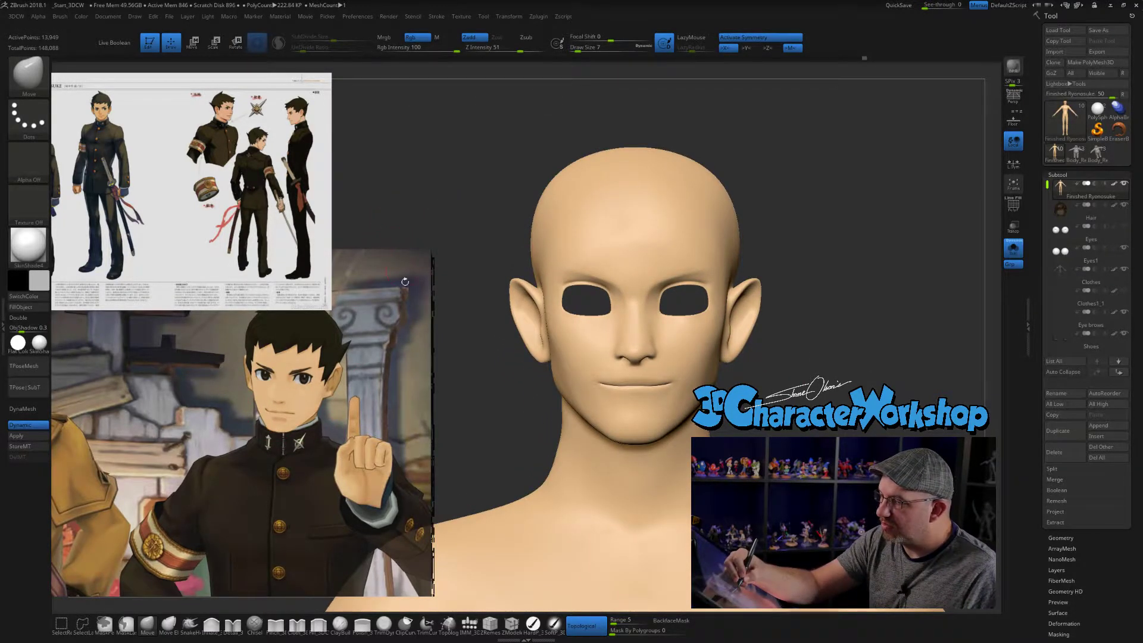
left_click_drag(473, 460, 478, 440)
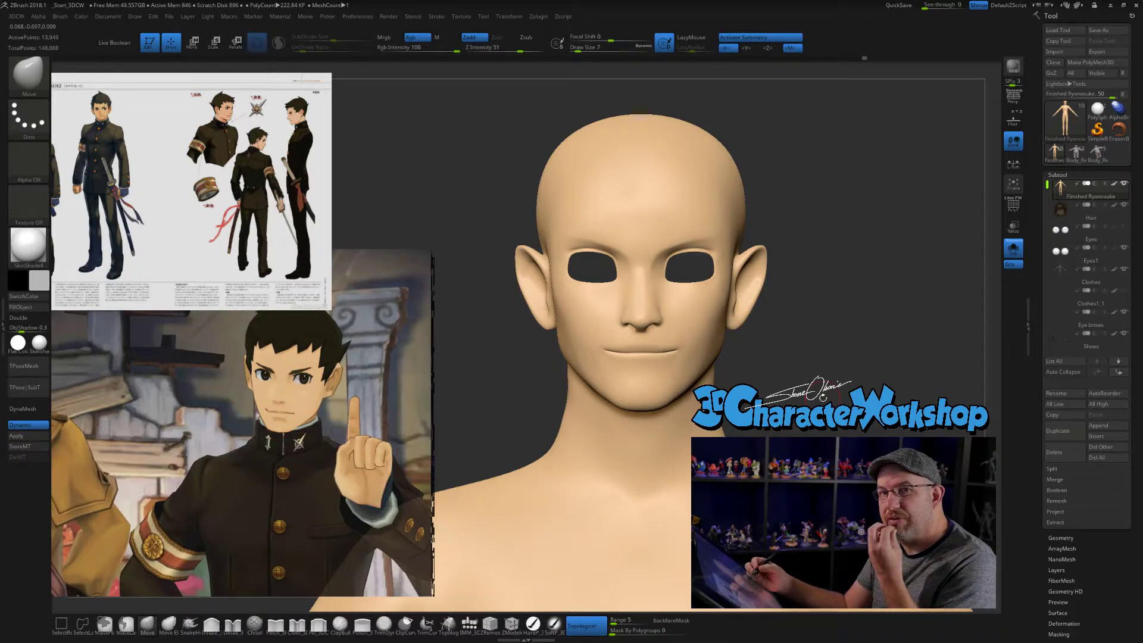
mouse_move(843, 394)
left_mouse_down("alt")
mouse_move(842, 412)
mouse_move(670, 409)
left_mouse_up("alt")
left_click_drag(506, 396, 592, 393)
left_click_drag(553, 457, 592, 457)
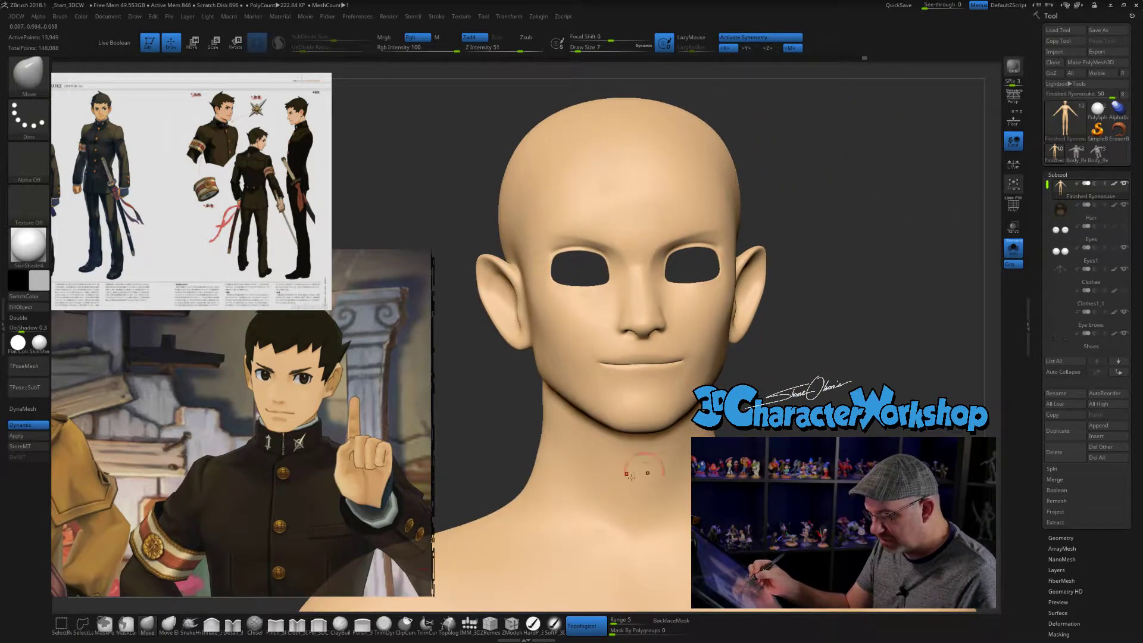
- Build up the lower lip with subtle strokes of the Inflate_3DCW brush at size 6
left_click(212, 626)
mouse_move(811, 397)
left_mouse_down()
mouse_move(796, 397)
mouse_move(815, 386)
mouse_move(799, 400)
left_mouse_up()
key("s")
left_click(813, 389)
key("s")
left_click(796, 402)
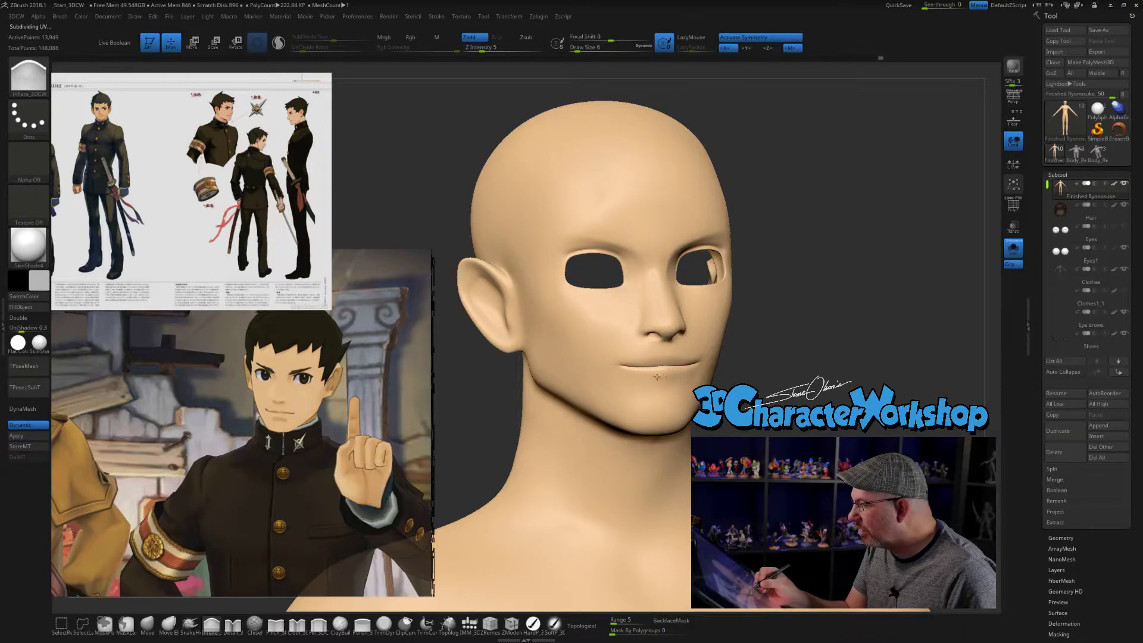
left_click_drag(767, 384, 823, 405)
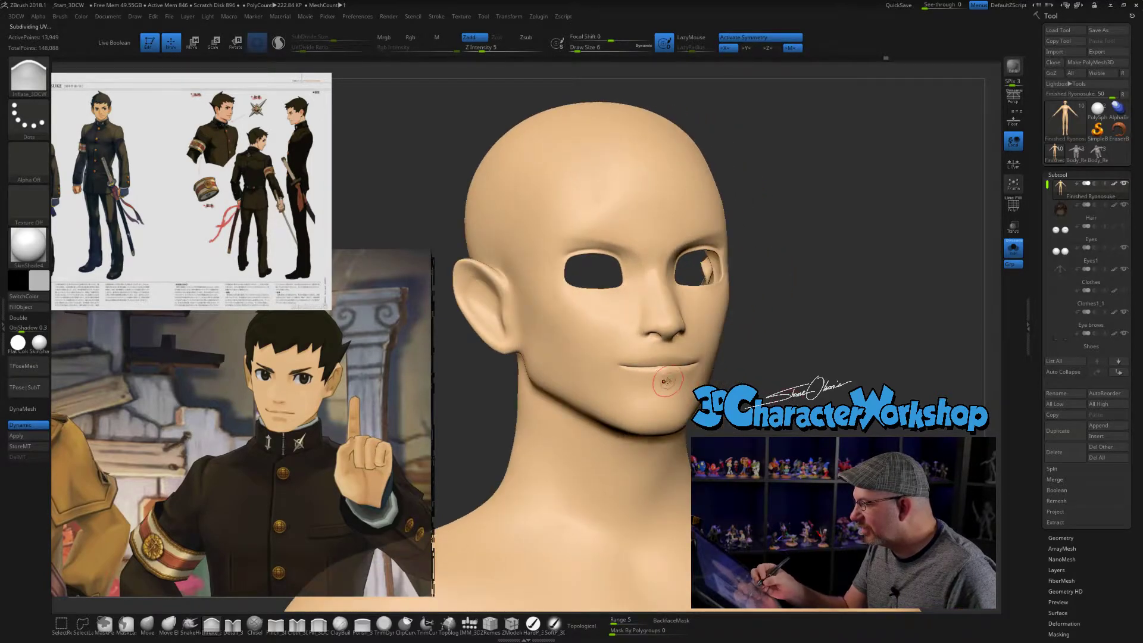
mouse_move(748, 384)
left_mouse_down()
mouse_move(718, 386)
mouse_move(768, 386)
left_mouse_up()
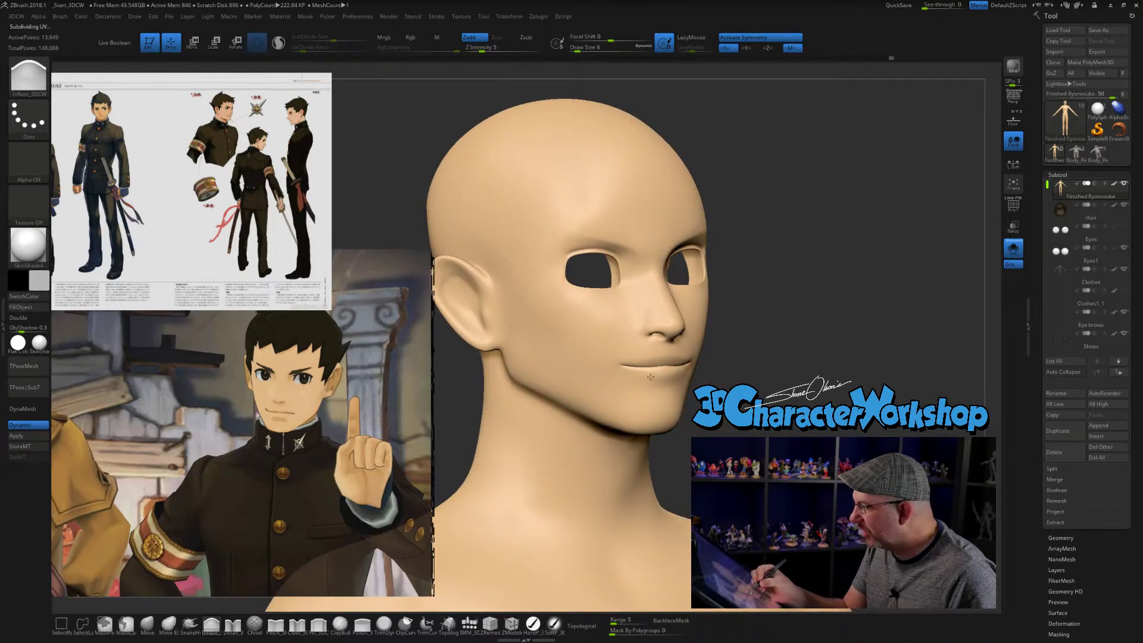
left_click_drag(661, 376, 676, 375)
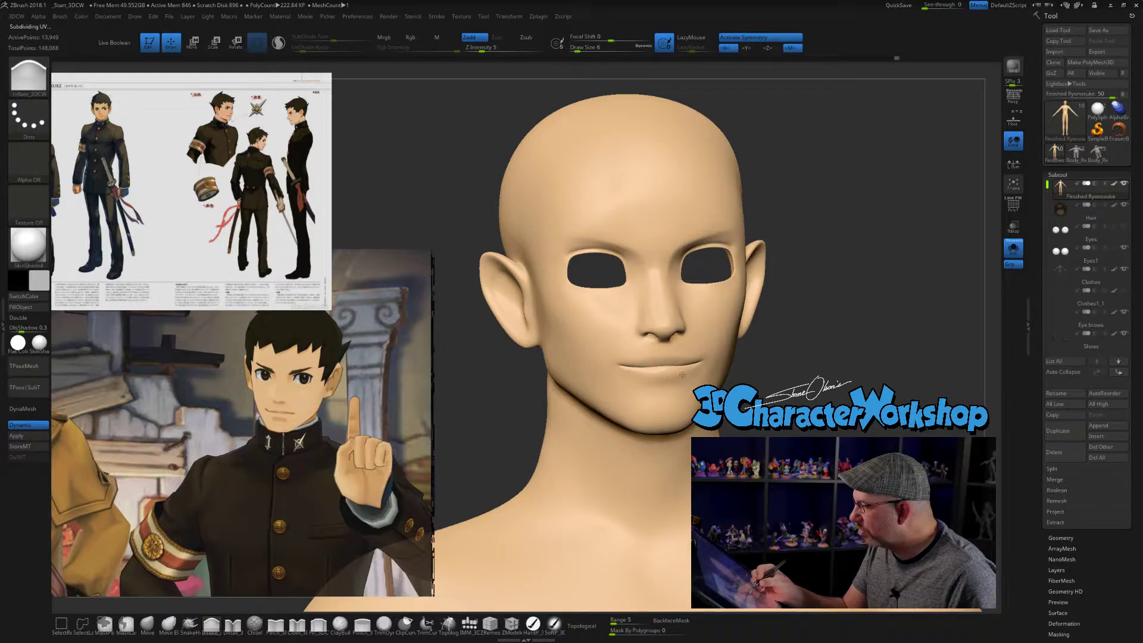
left_click_drag(866, 387, 744, 408)
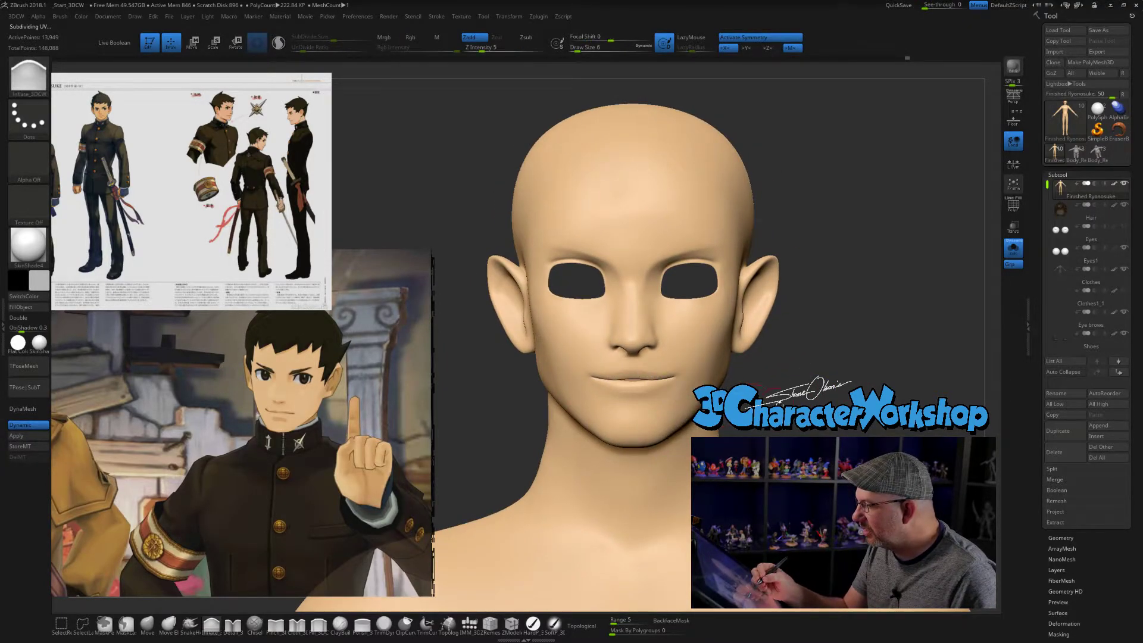
- Fill out the area around the lower lip with the Inflate_3DCW brush at size 12
key("s")
left_click_drag(753, 400, 757, 400)
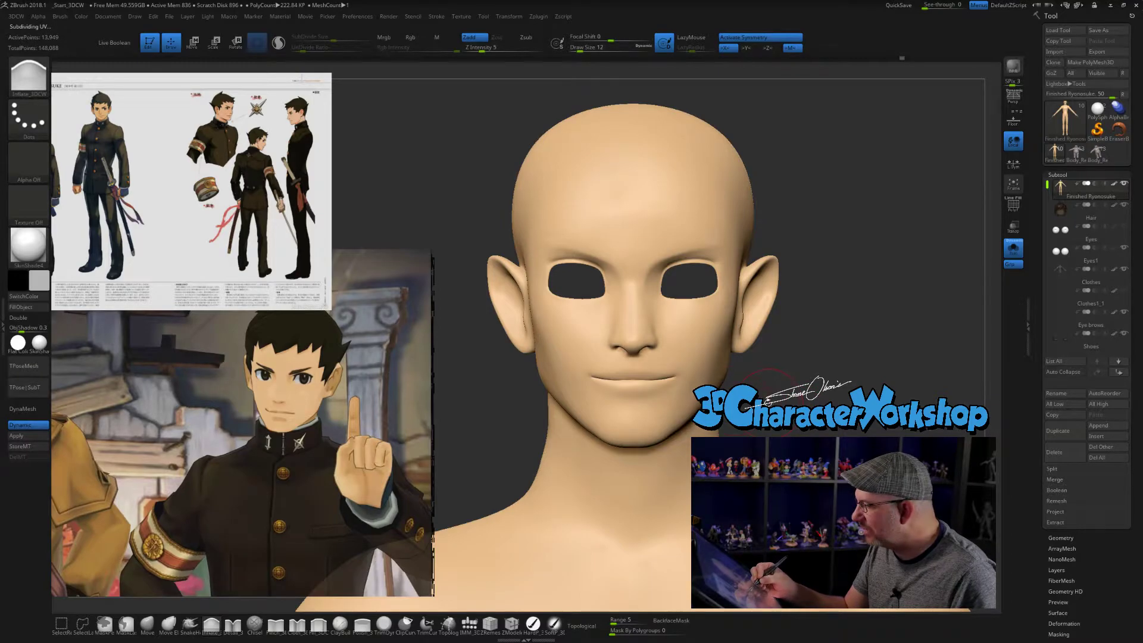
left_click_drag(620, 393, 640, 380, "shift")
mouse_move(787, 390)
left_mouse_down()
mouse_move(714, 395)
mouse_move(890, 403)
mouse_move(825, 404)
left_mouse_up()
- Reshape the lips and the line of the mouth from several angles with the Move brush at size 7
left_click(147, 624)
mouse_move(679, 369)
left_mouse_down()
mouse_move(652, 387)
mouse_move(670, 381)
mouse_move(631, 369)
left_mouse_up()
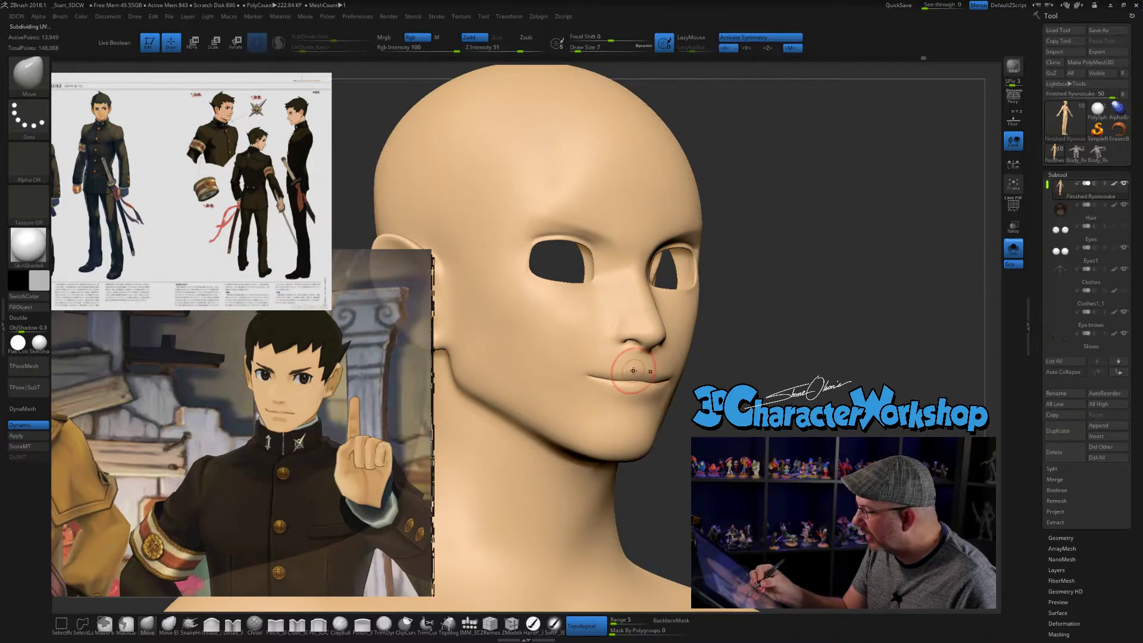
right_click_drag(656, 378, 626, 372)
left_click_drag(629, 371, 627, 372)
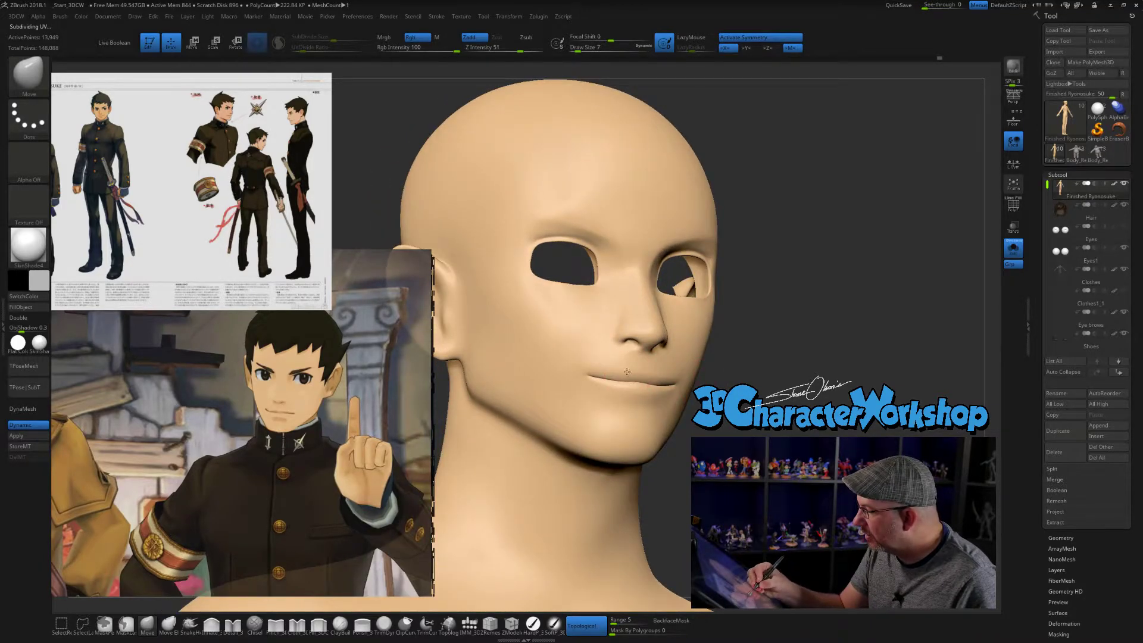
right_click_drag(625, 375, 550, 399)
left_click_drag(639, 385, 641, 386)
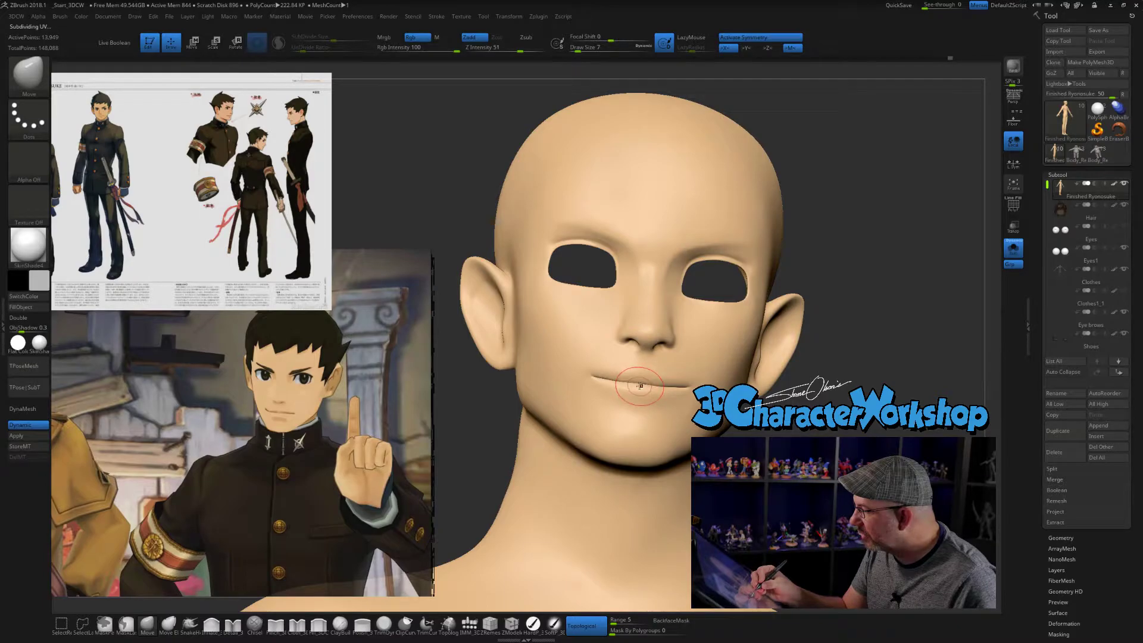
right_click_drag(659, 406, 773, 411)
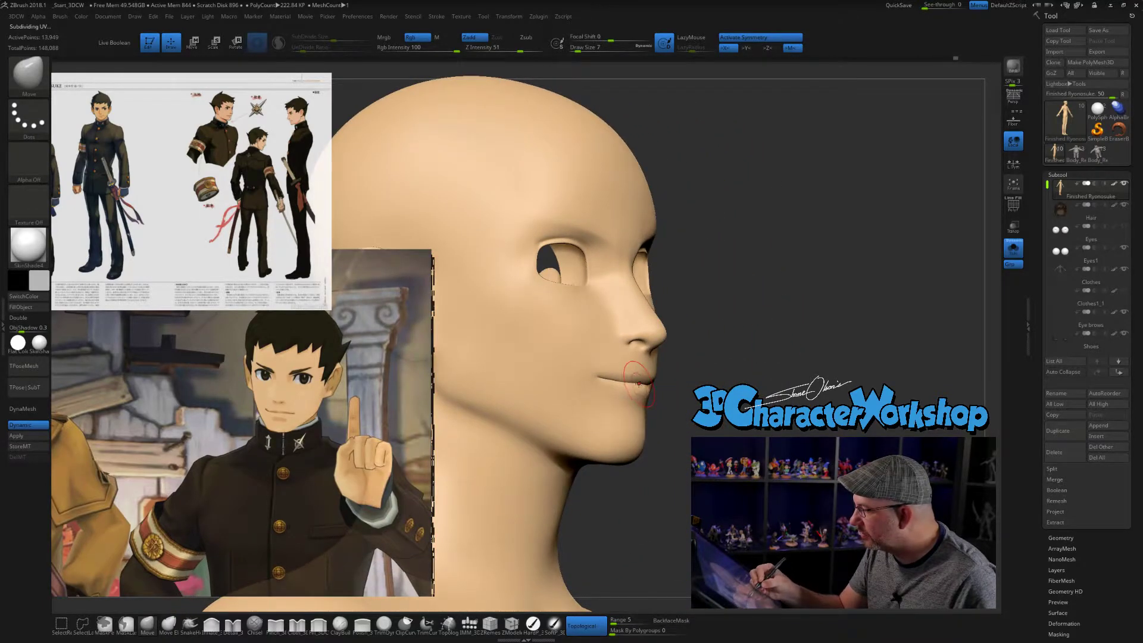
right_click_drag(700, 410, 650, 405)
left_click_drag(641, 382, 643, 382)
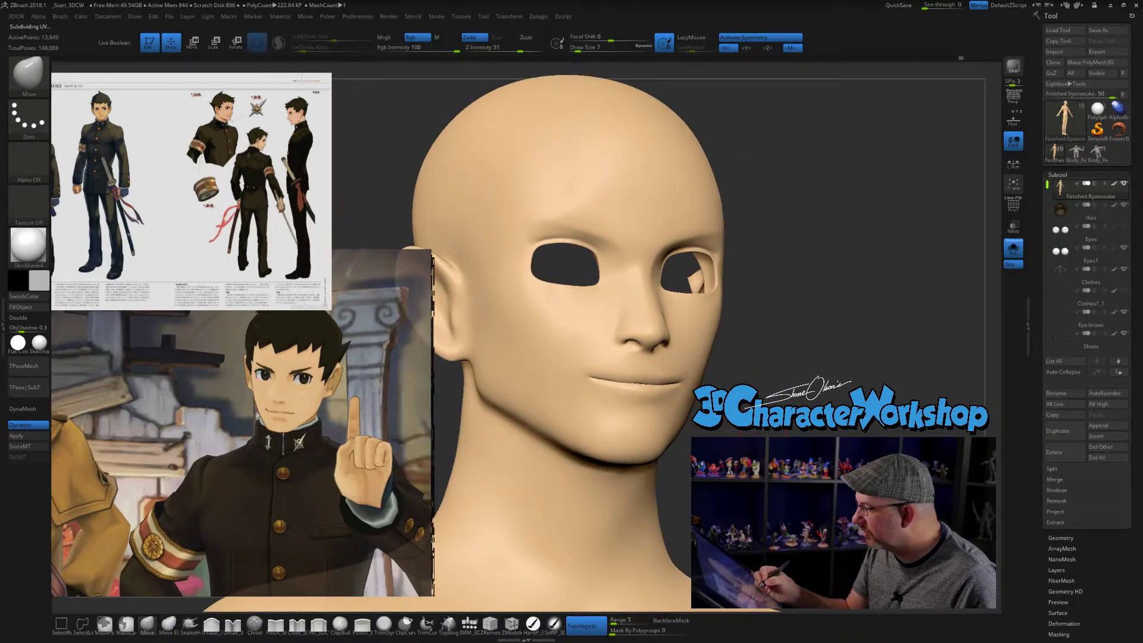
right_click_drag(642, 381, 594, 379)
right_click_drag(811, 410, 660, 418)
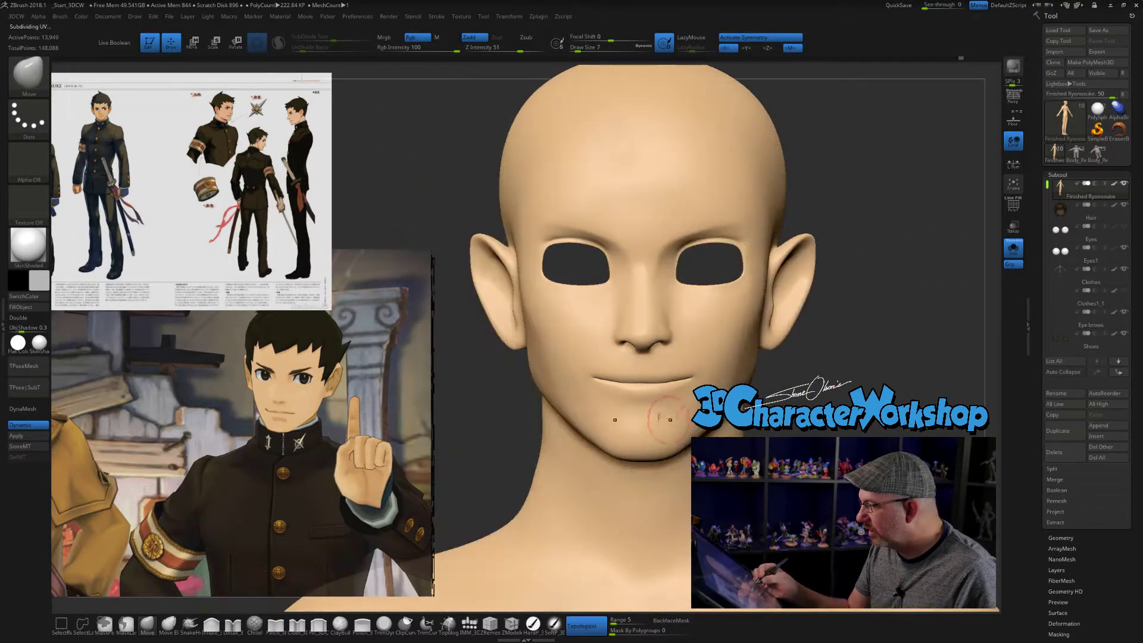
- Add volume below the lower lip and around the chin with the Inflate_3DCW brush at size 7
left_click(222, 628)
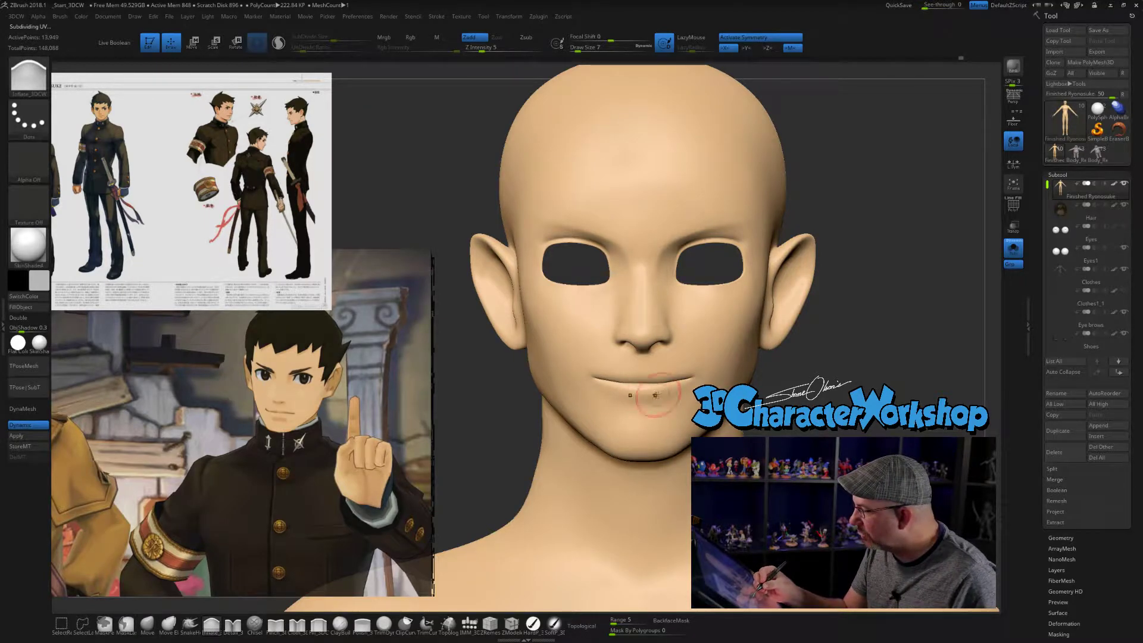
right_click_drag(773, 403, 778, 413)
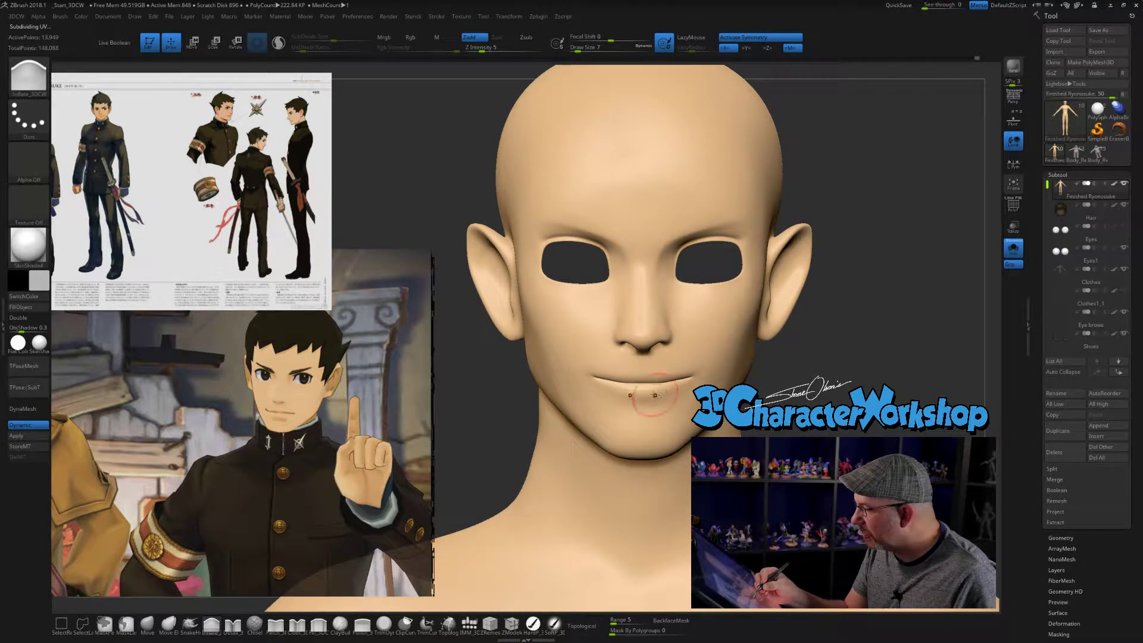
left_click_drag(698, 382, 703, 379)
left_click_drag(824, 405, 722, 408)
left_click_drag(577, 479, 597, 470)
right_click_drag(597, 469, 594, 450, "ctrl")
left_click_drag(630, 415, 643, 415)
mouse_move(805, 429)
left_mouse_down()
mouse_move(735, 429)
mouse_move(792, 434)
left_mouse_up()
right_click_drag(792, 433, 793, 451, "ctrl")
left_click_drag(793, 451, 767, 451, "alt")
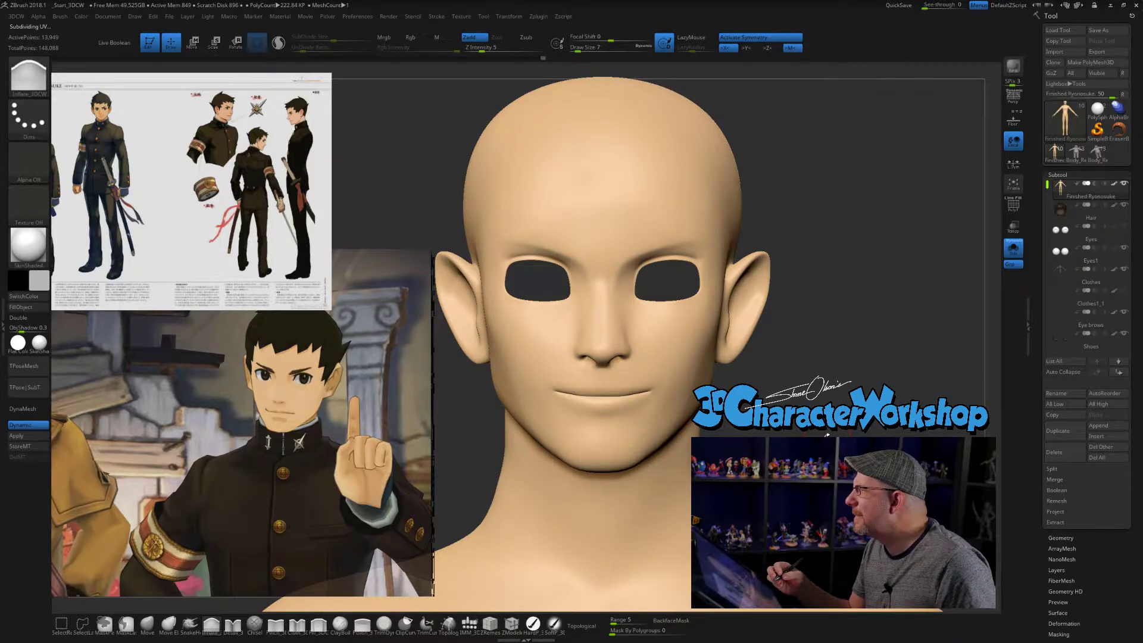
left_click_drag(838, 434, 859, 416, "alt")
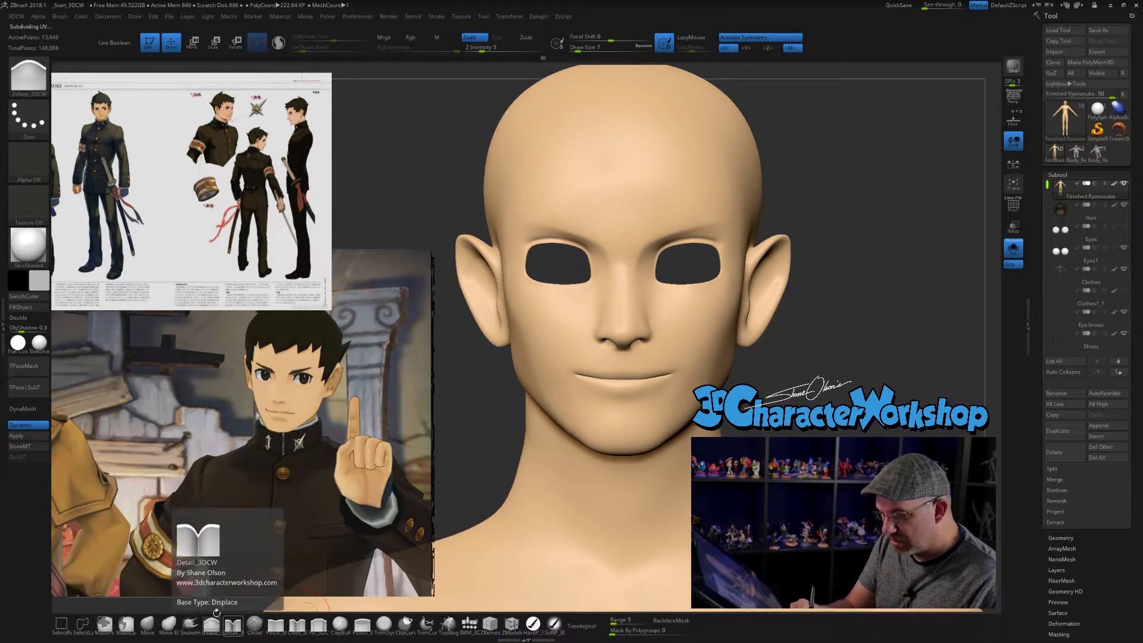
- Sharpen the line between the lips with the Pinch_3DCW brush at size 4
left_click(286, 621)
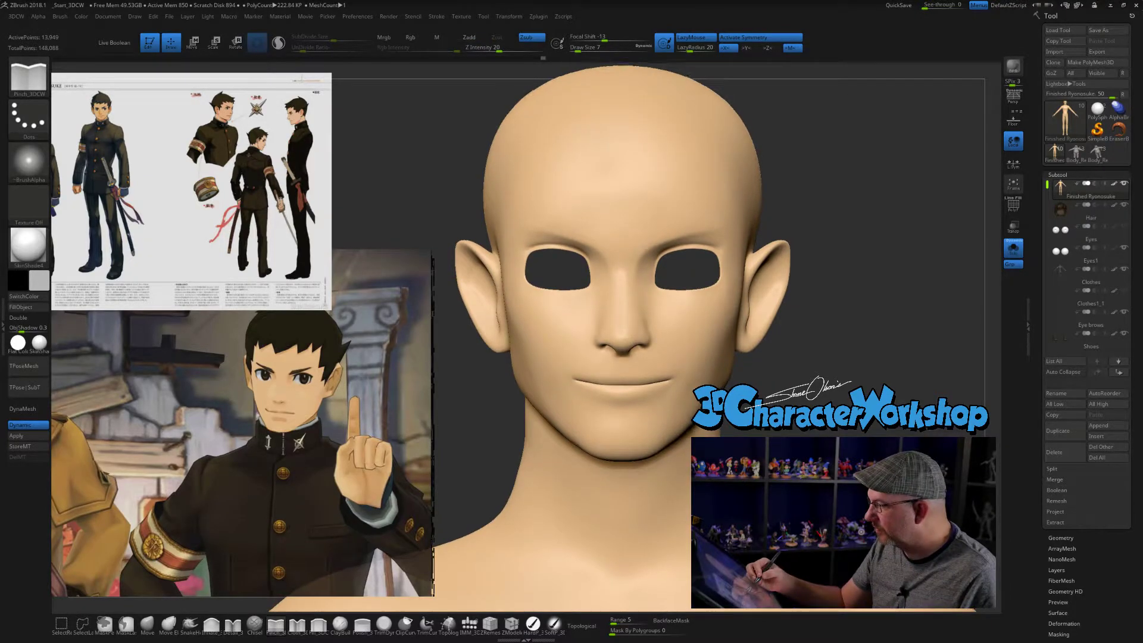
left_click_drag(578, 48, 575, 47)
mouse_move(863, 333)
left_mouse_down()
mouse_move(829, 368)
mouse_move(842, 359)
left_mouse_up()
left_click_drag(596, 403, 614, 403)
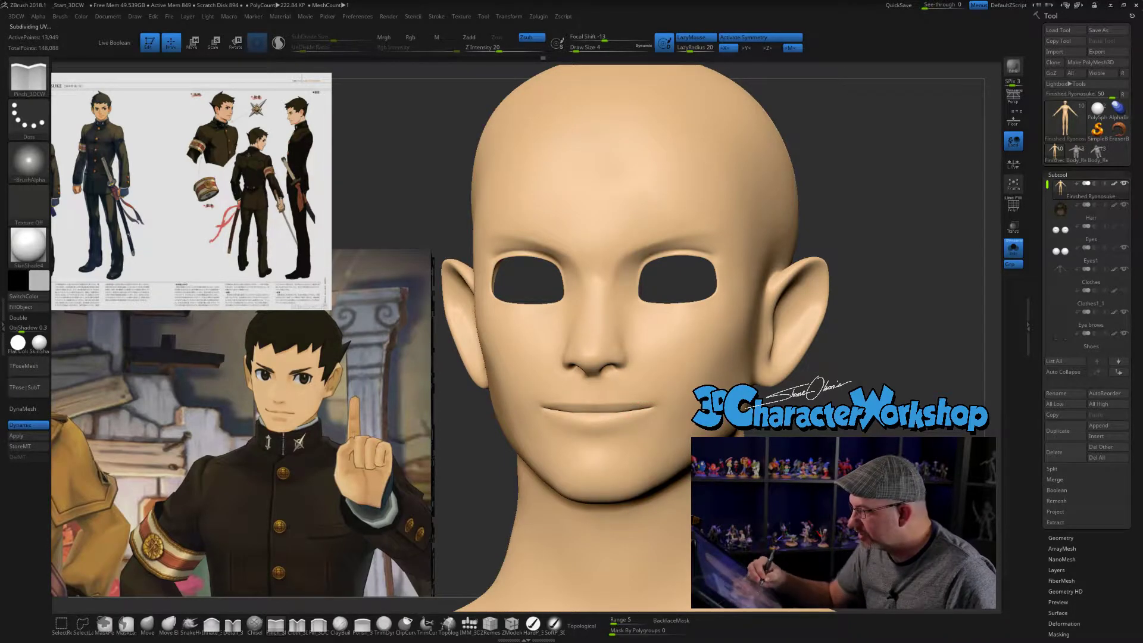
left_click_drag(887, 357, 833, 360)
left_click_drag(591, 406, 658, 405)
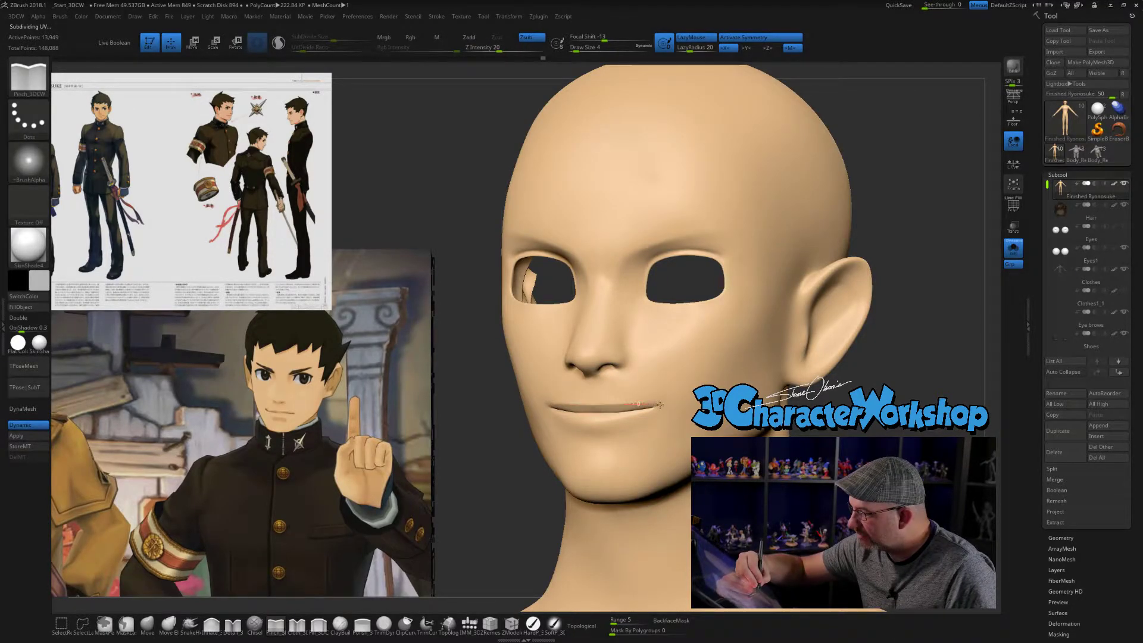
left_click_drag(812, 434, 866, 439)
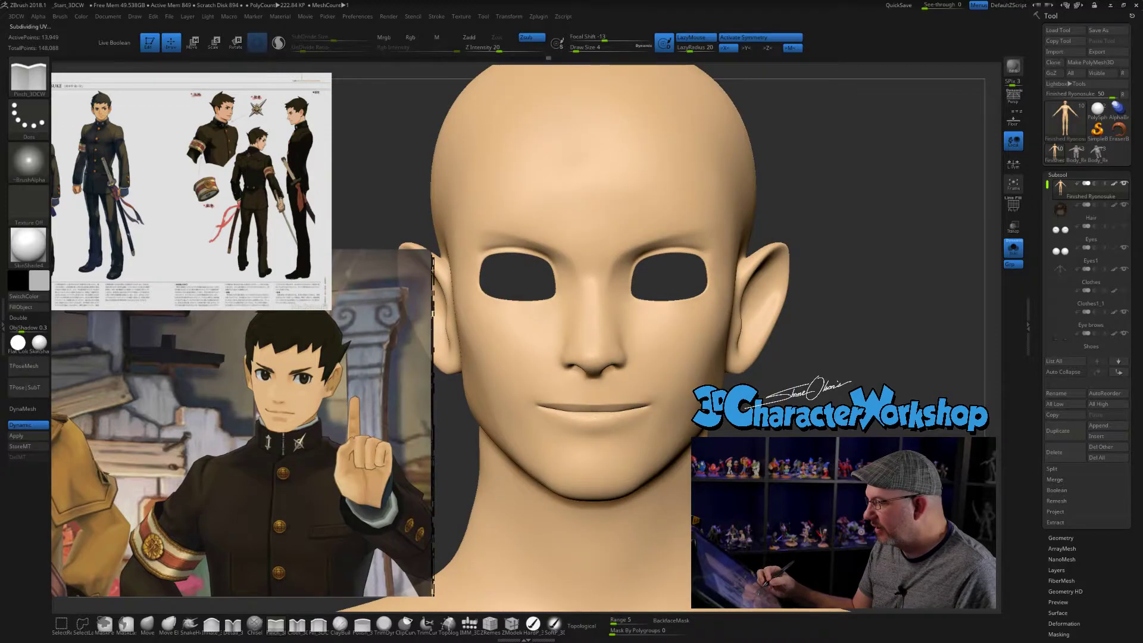
- Define the lower edge of the bottom lip with Pinch_3DCW strokes at size 4 and soften it
mouse_move(631, 424)
left_mouse_down()
mouse_move(586, 424)
mouse_move(602, 426)
left_mouse_up()
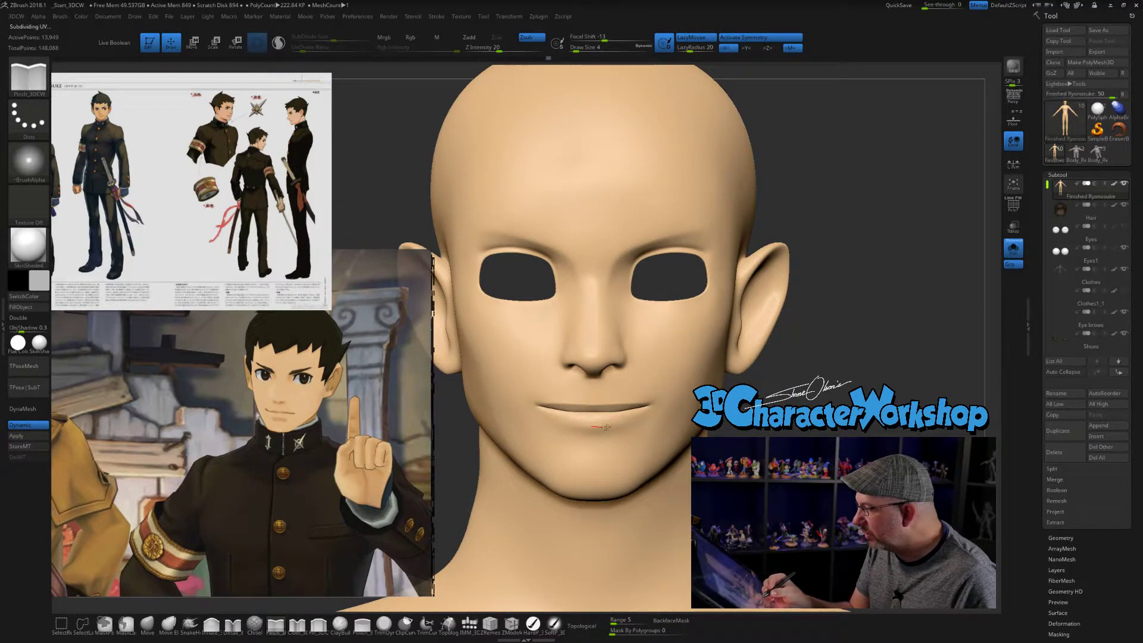
mouse_move(771, 433)
left_mouse_down()
mouse_move(693, 428)
mouse_move(745, 430)
left_mouse_up()
left_click_drag(621, 433, 587, 432, "shift")
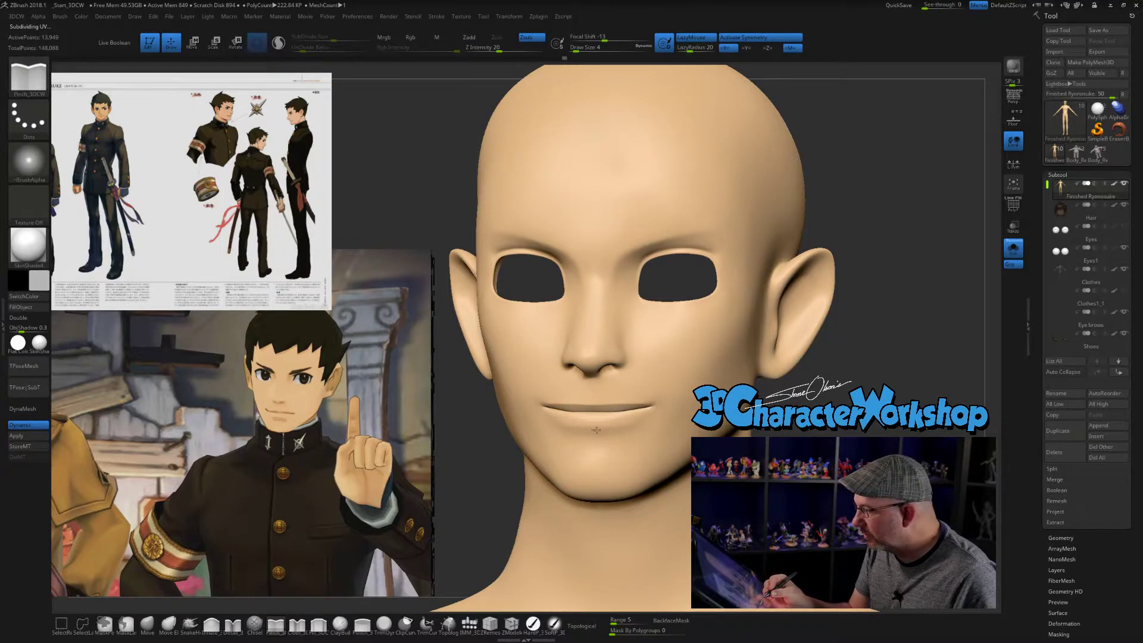
key("shift")
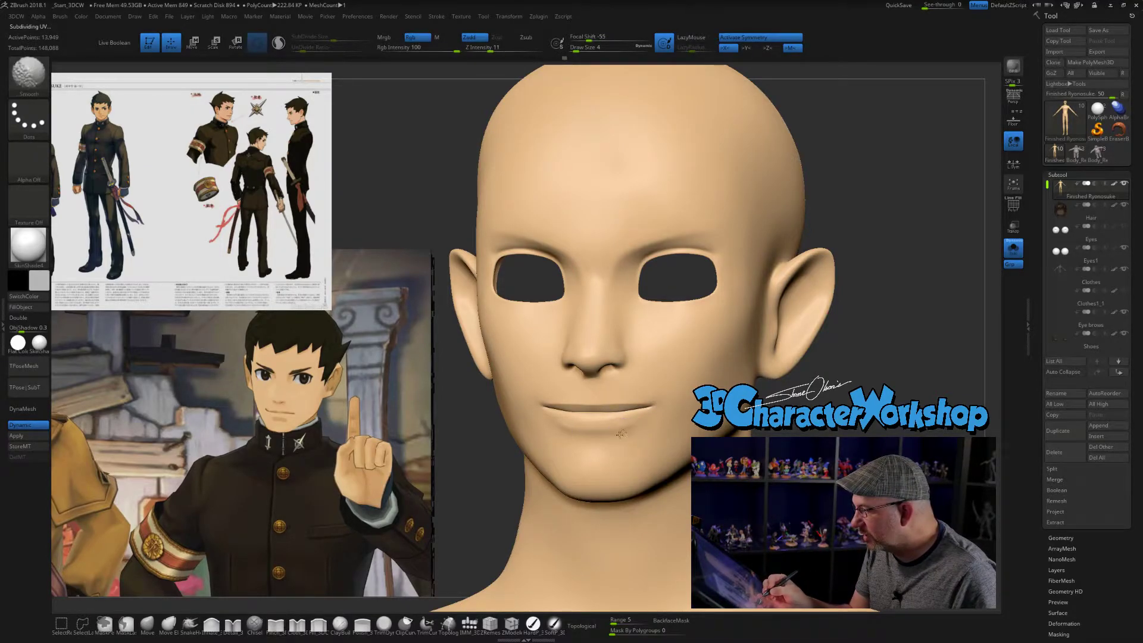
- Examine the mouth, jaw and cheek from three-quarter angles against the reference artwork, with the Inflate_3DCW brush set to size 6
mouse_move(881, 528)
left_mouse_down()
mouse_move(668, 538)
mouse_move(662, 497)
mouse_move(869, 521)
mouse_move(799, 396)
mouse_move(801, 464)
mouse_move(709, 471)
mouse_move(668, 521)
mouse_move(698, 521)
left_mouse_up()
left_click_drag(796, 389, 787, 390, "alt")
left_click(212, 625)
key("s")
left_click_drag(823, 338, 825, 338)
left_click_drag(728, 376, 744, 359)
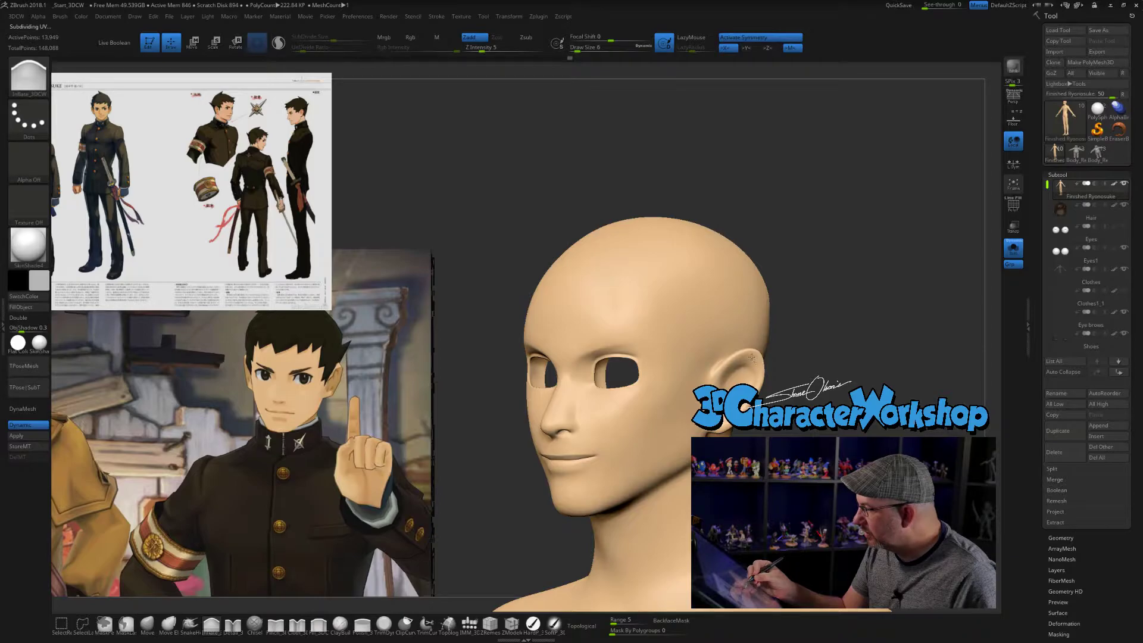
left_click_drag(819, 372, 746, 362)
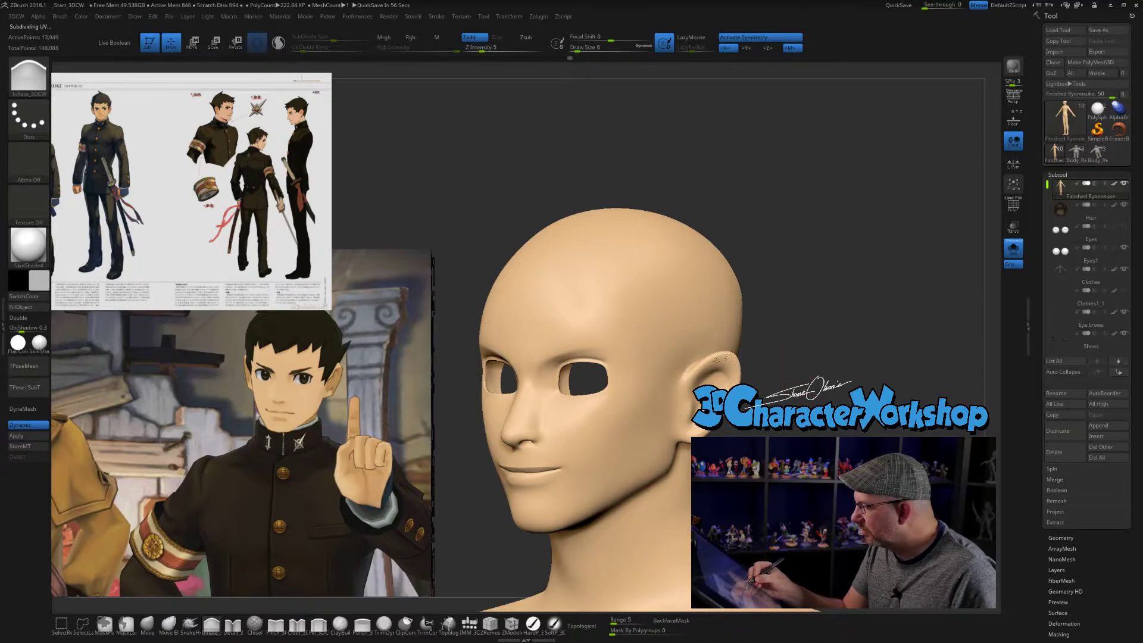
left_click_drag(774, 381, 710, 366)
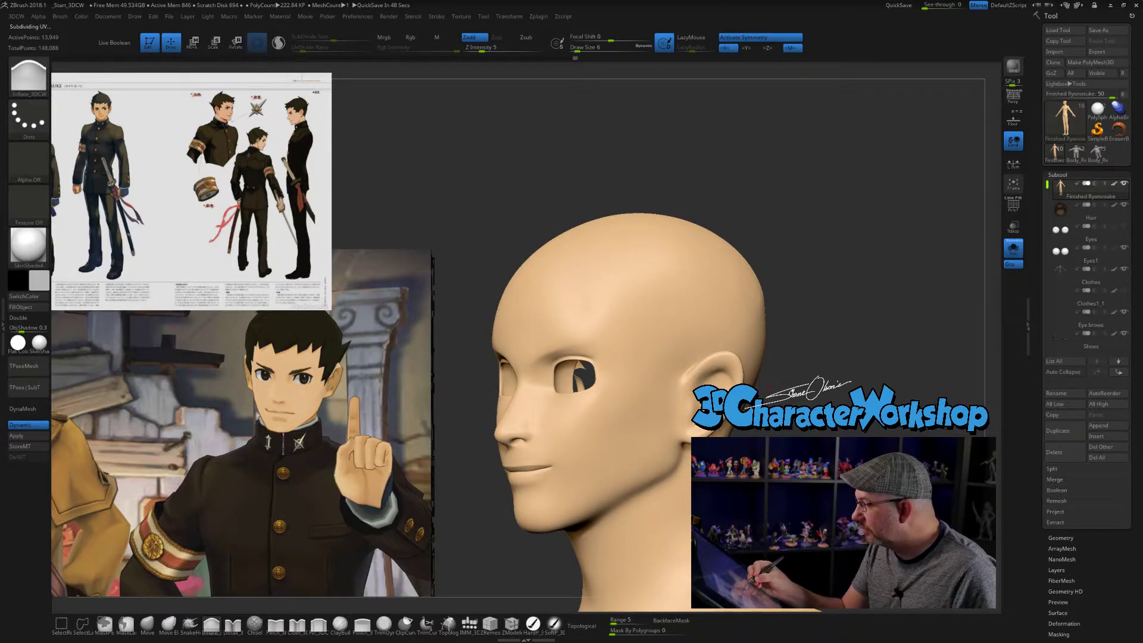
left_click_drag(789, 390, 759, 381)
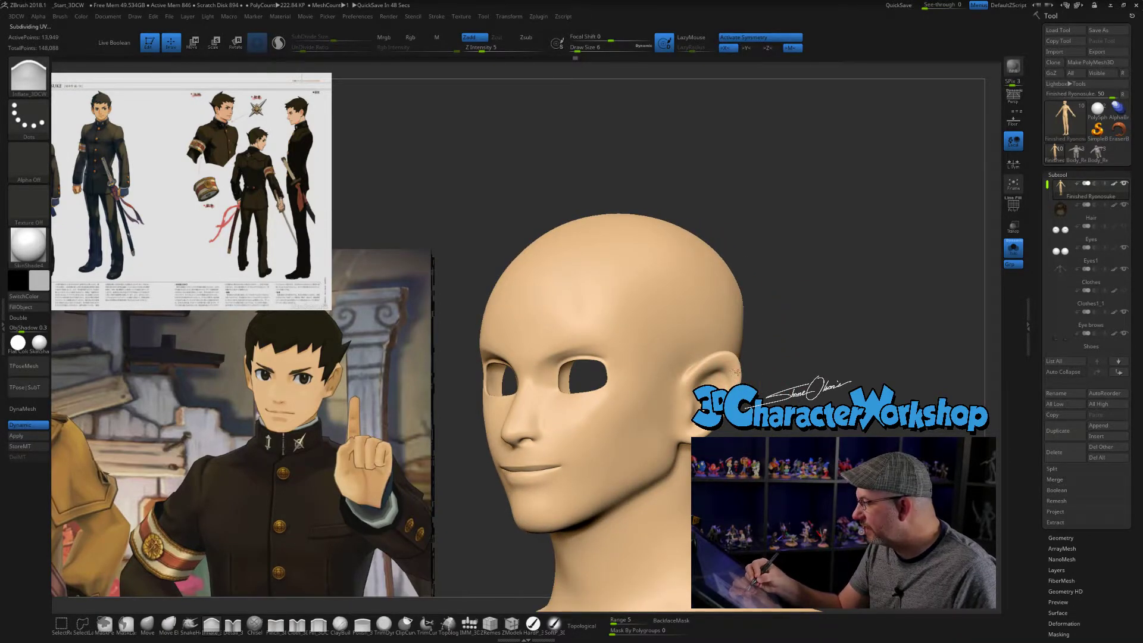
mouse_move(774, 384)
left_mouse_down()
mouse_move(826, 402)
mouse_move(766, 417)
mouse_move(717, 386)
left_mouse_up()
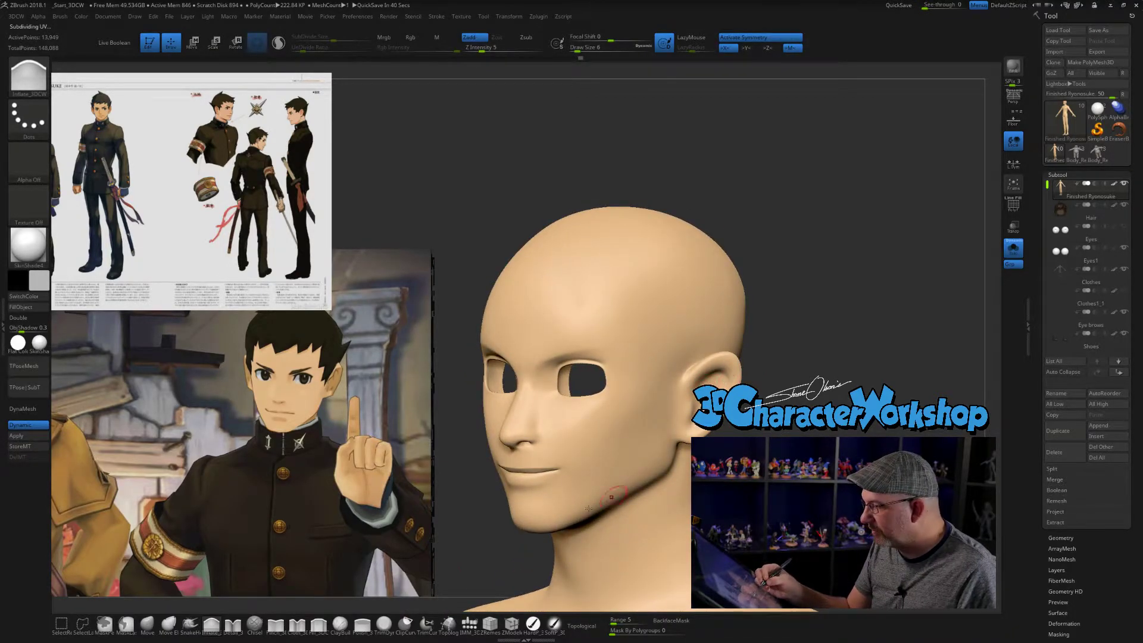
- Refine the mouth and jaw in three-quarter view with the Move brush at sizes 9 and 6
left_click(147, 623)
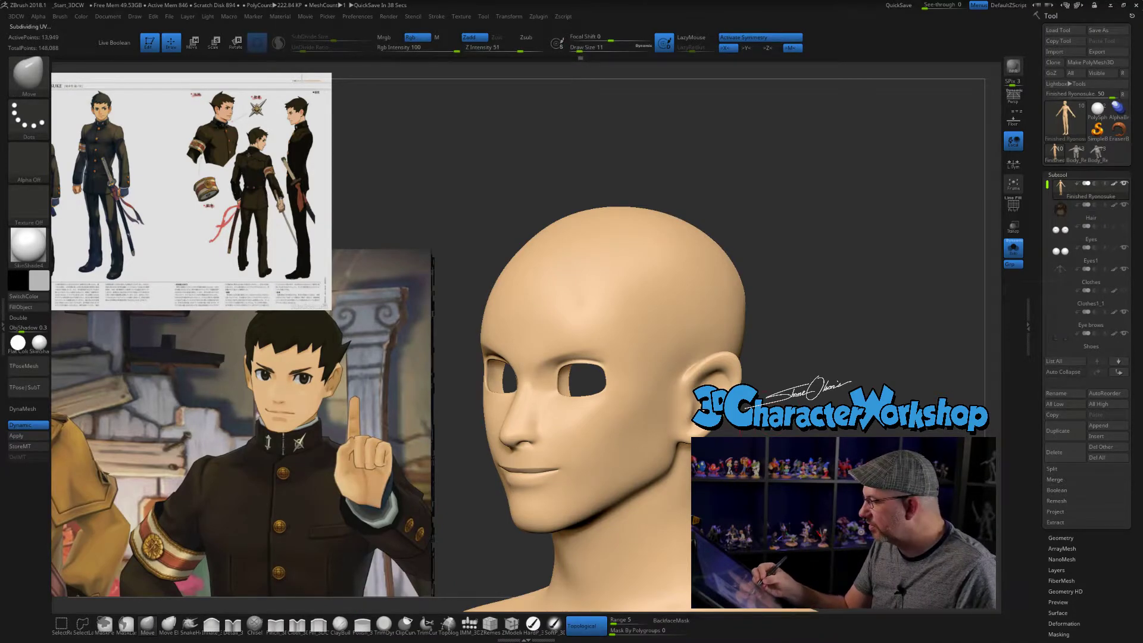
left_click_drag(771, 429, 783, 428)
key("bracketleft")
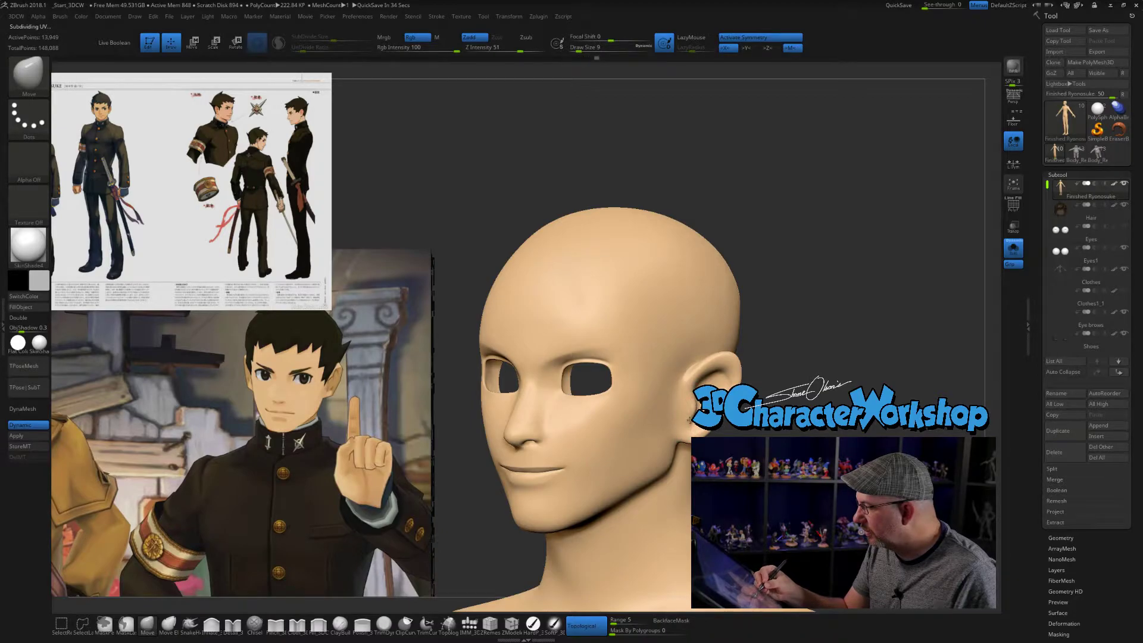
mouse_move(768, 417)
left_mouse_down()
mouse_move(797, 418)
mouse_move(734, 404)
mouse_move(778, 411)
left_mouse_up()
key("s")
left_click_drag(774, 372, 705, 374)
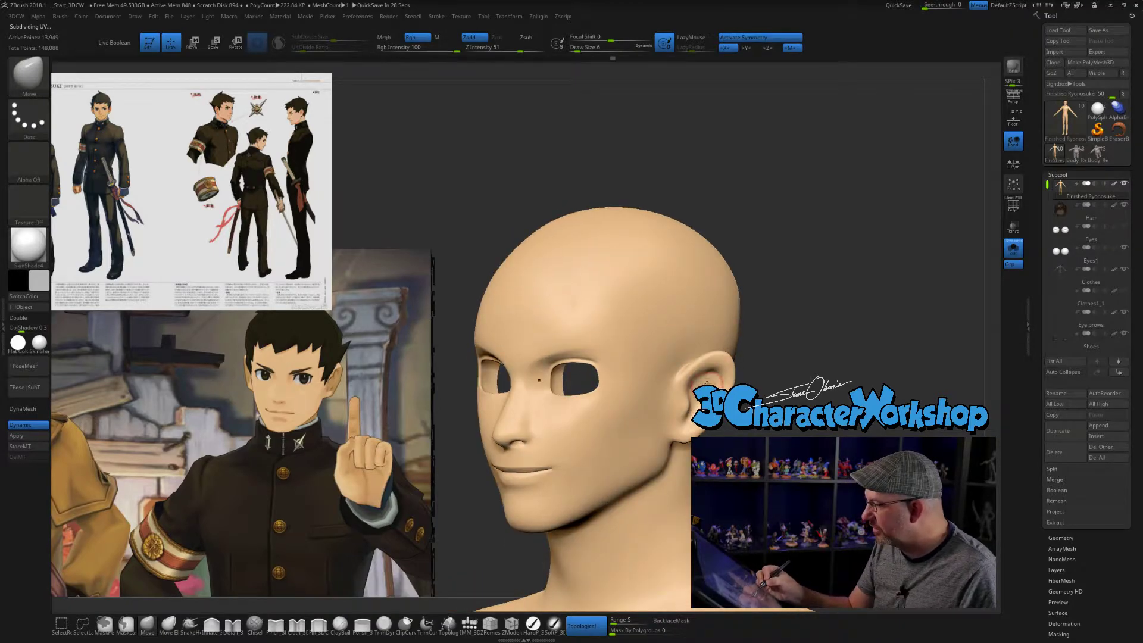
left_click_drag(781, 430, 804, 433)
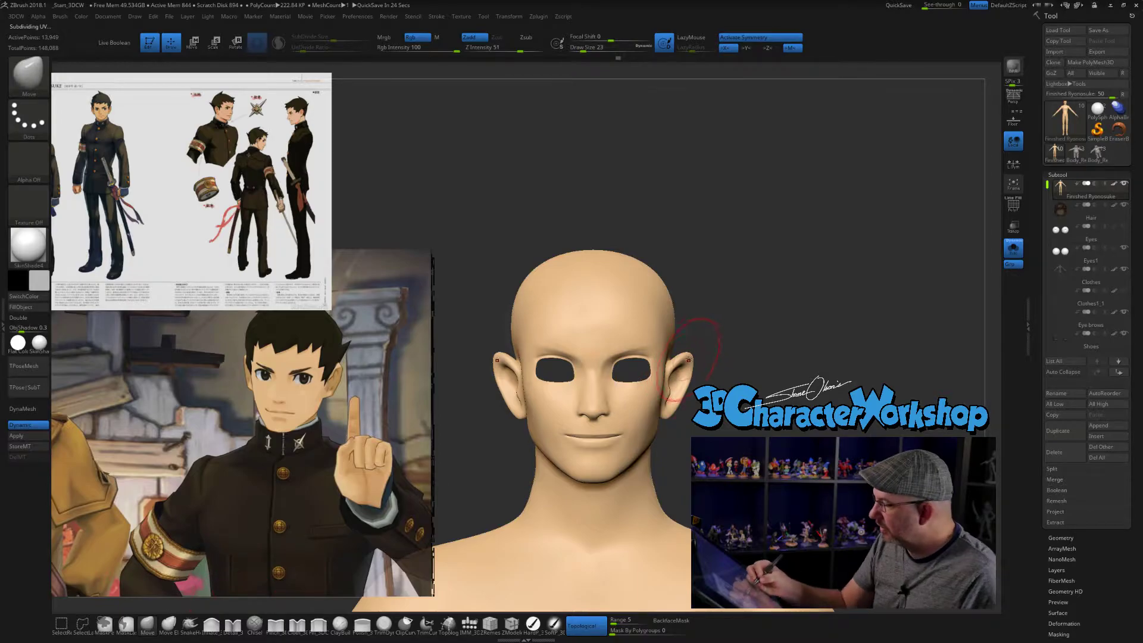
- Show the hair, eyes and clothes with the head again and adjust the cheek below the eye with the Move brush at size 23
left_click(1013, 249)
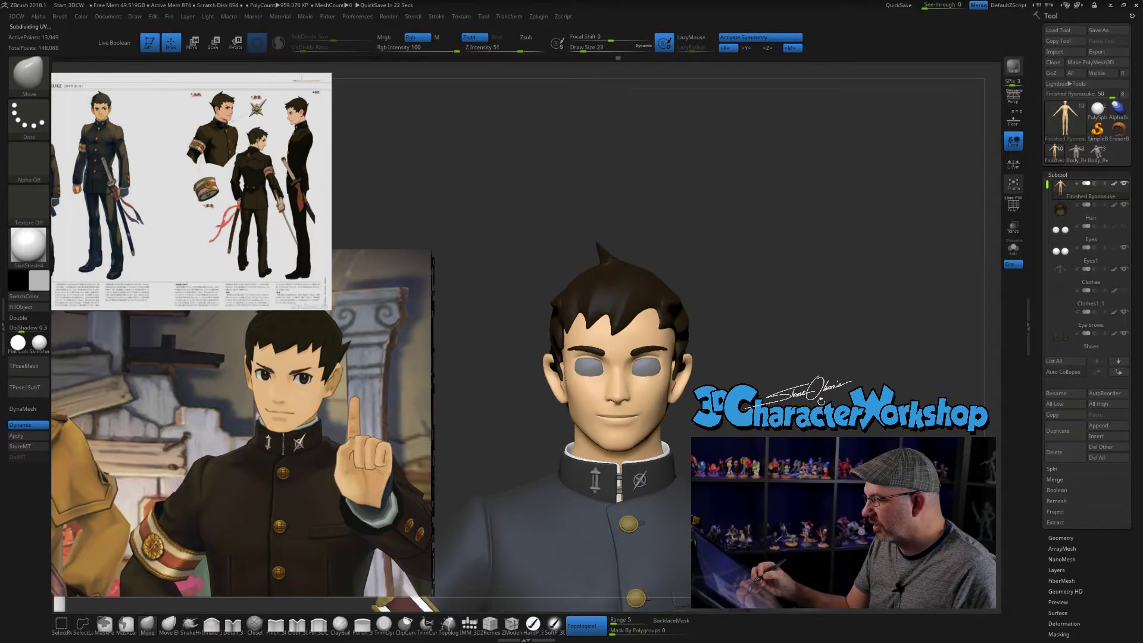
mouse_move(830, 432)
left_mouse_down("alt")
mouse_move(804, 421)
mouse_move(888, 433)
mouse_move(825, 436)
mouse_move(836, 469)
mouse_move(774, 470)
mouse_move(774, 518)
mouse_move(791, 518)
left_mouse_up("alt")
left_click_drag(792, 518, 851, 518, "alt")
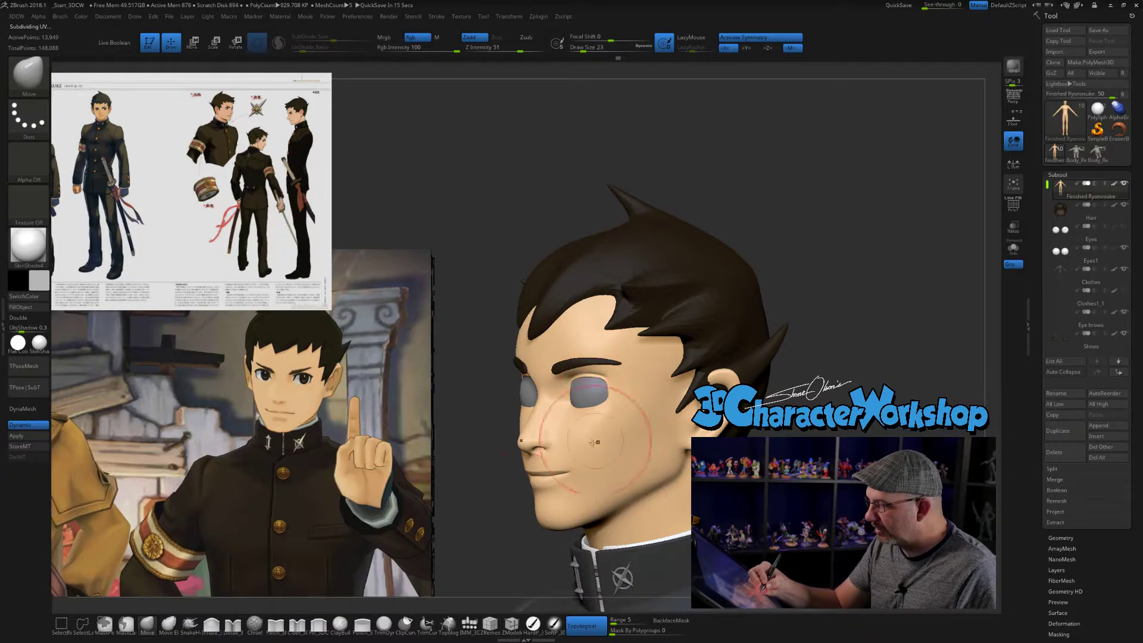
left_click_drag(614, 405, 617, 401)
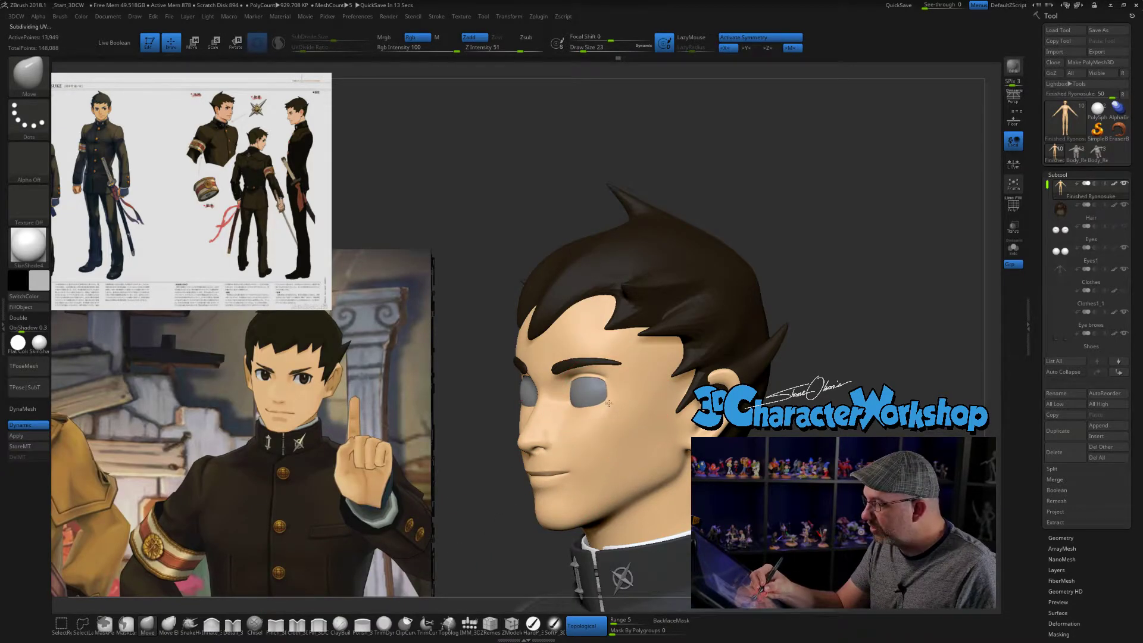
- Refine the eyelids and eye corners with the Move brush at sizes 11 and 8
mouse_move(792, 464)
left_mouse_down()
mouse_move(875, 467)
mouse_move(874, 438)
mouse_move(906, 431)
left_mouse_up()
left_click_drag(799, 435, 787, 459, "alt")
left_click(579, 49)
mouse_move(719, 401)
left_mouse_down()
mouse_move(741, 402)
mouse_move(704, 402)
left_mouse_up()
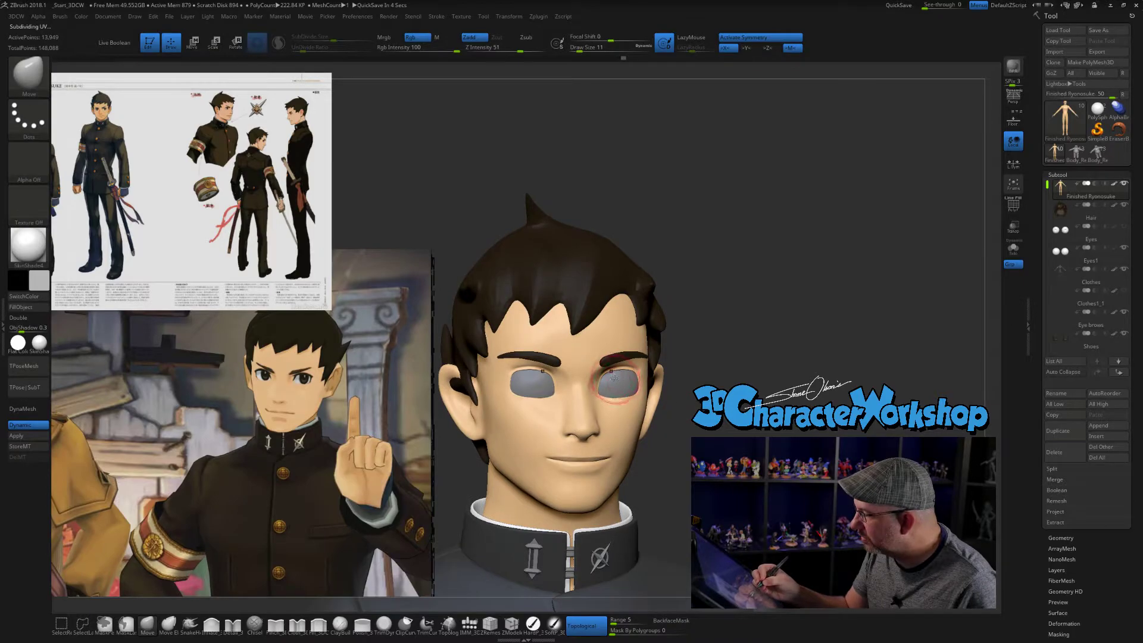
type("s8")
key("Return")
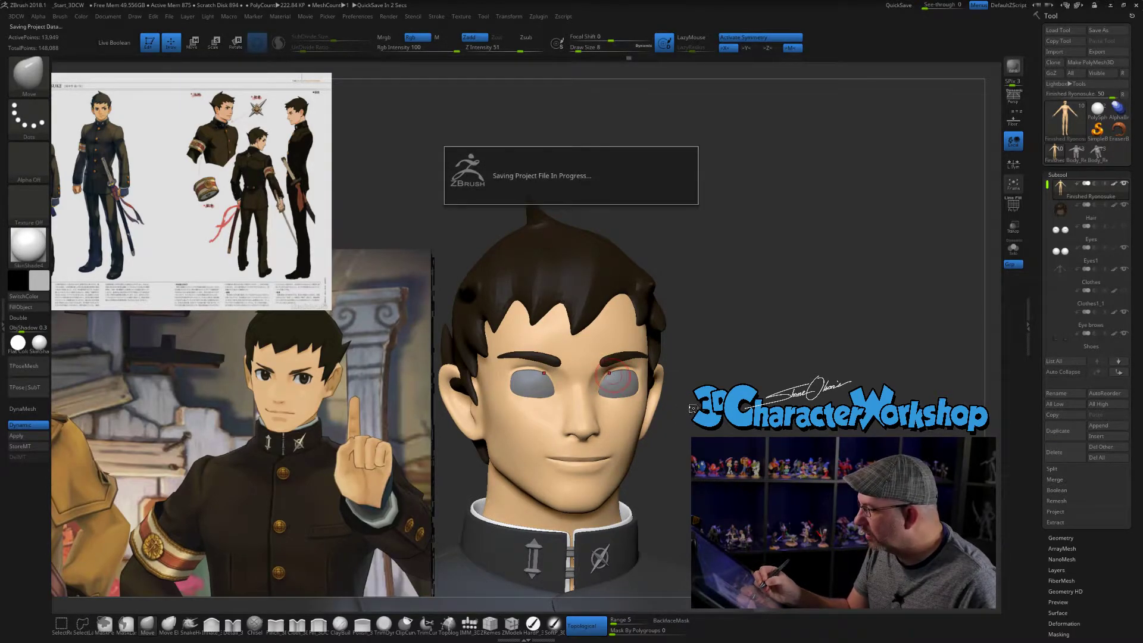
left_click_drag(694, 392, 767, 402)
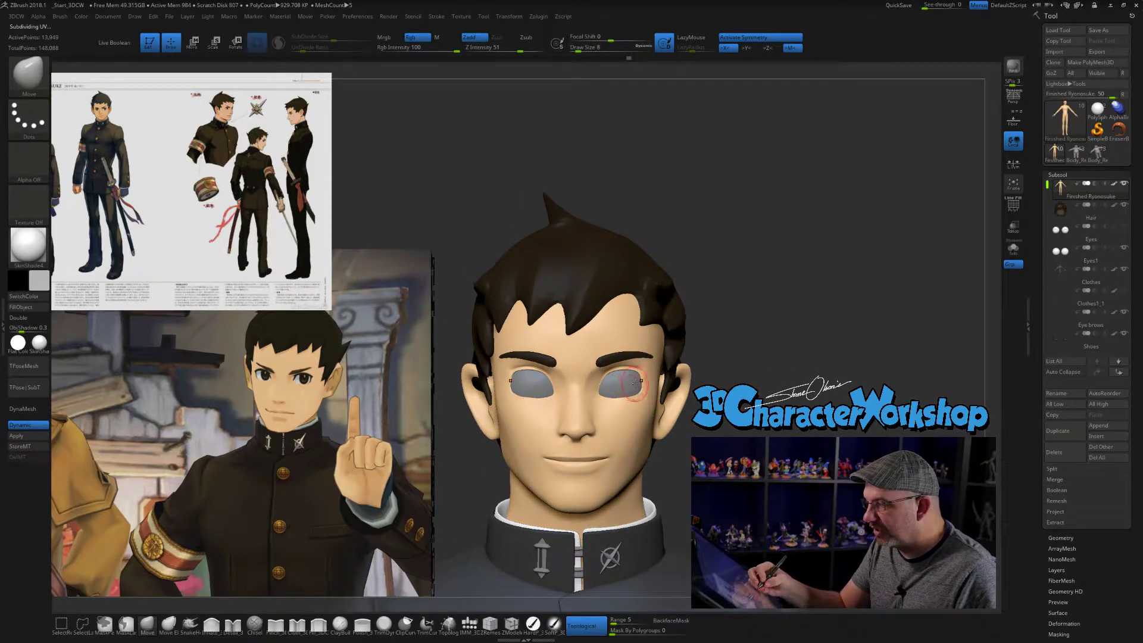
left_click_drag(768, 375, 696, 384)
right_click_drag(663, 384, 647, 378)
left_click_drag(642, 377, 640, 373)
mouse_move(648, 393)
right_mouse_down()
mouse_move(722, 390)
mouse_move(747, 449)
mouse_move(769, 427)
right_mouse_up()
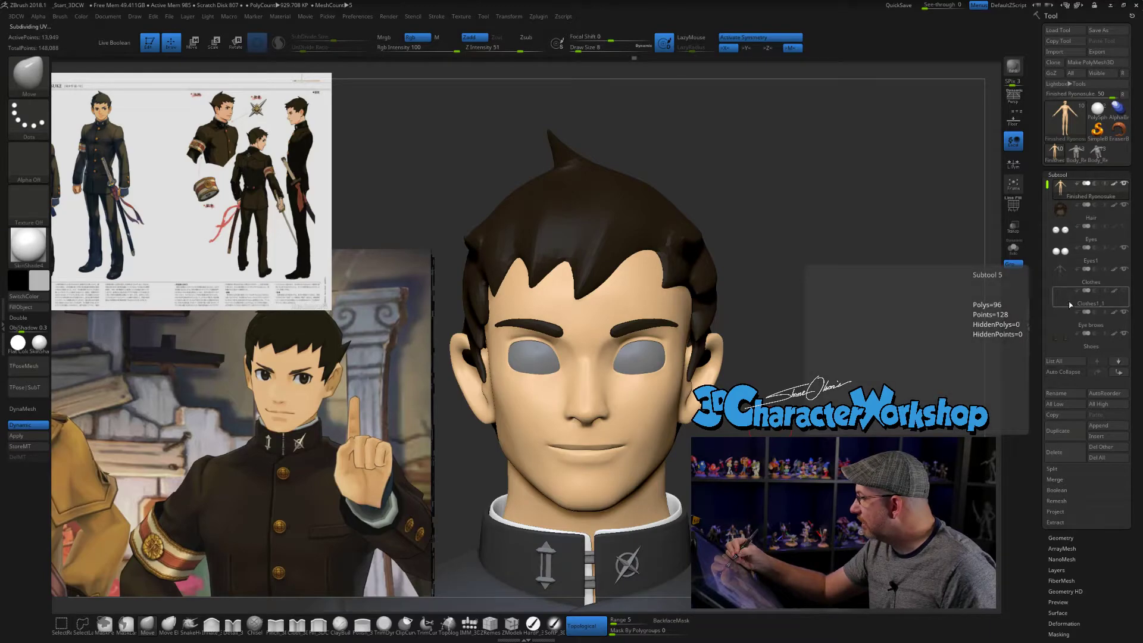
- Isolate the Clothes1_1 eyelash subtool with its polyframe shown and set the brush size to 6
left_click(1068, 304)
right_click_drag(840, 429, 847, 473, "ctrl")
left_click(1013, 248)
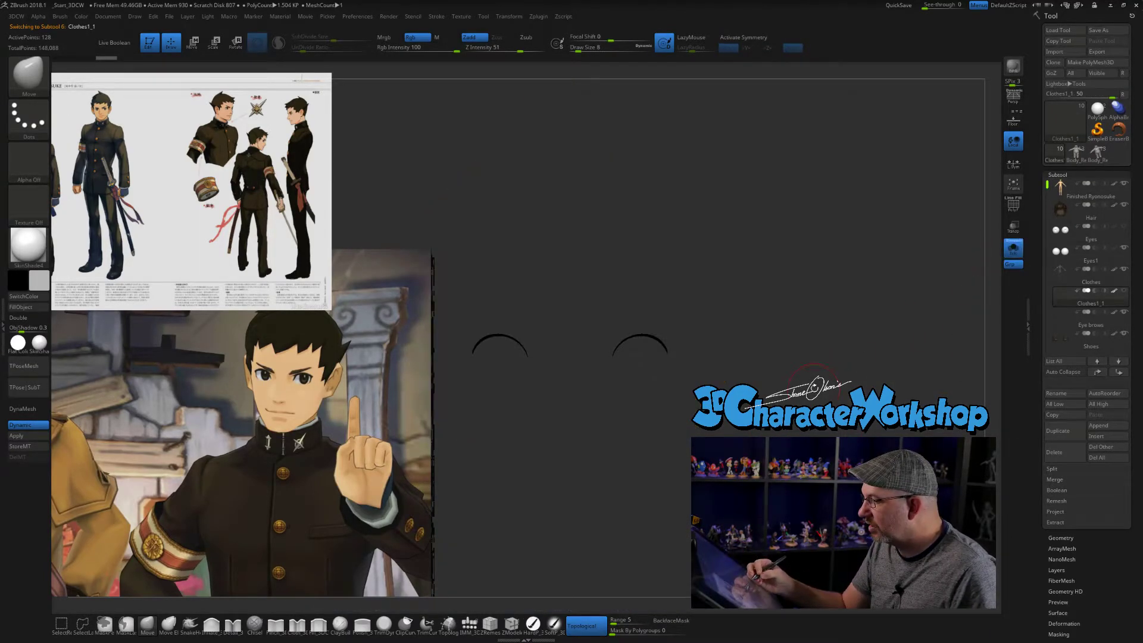
key("shift+f")
mouse_move(749, 419)
right_mouse_down("alt")
mouse_move(792, 464)
mouse_move(805, 454)
mouse_move(798, 415)
right_mouse_up("alt")
key("bracketleft")
key("bracketleft")
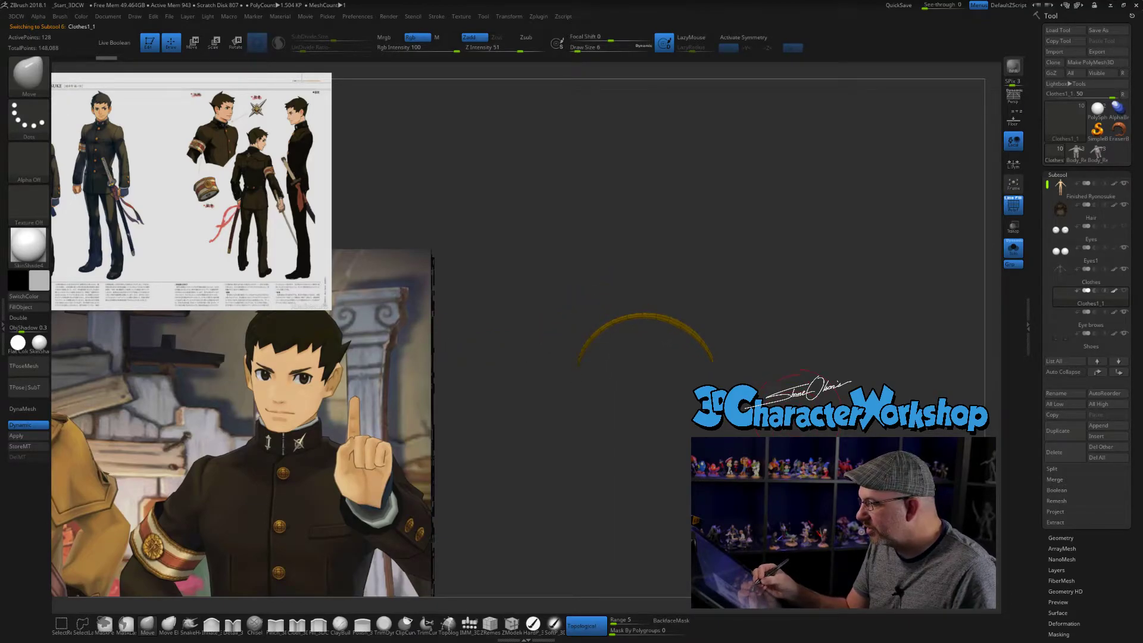
- Switch to the Inflate_3DCW brush for the isolated eyelash and show the rest of the head again
left_click(208, 630)
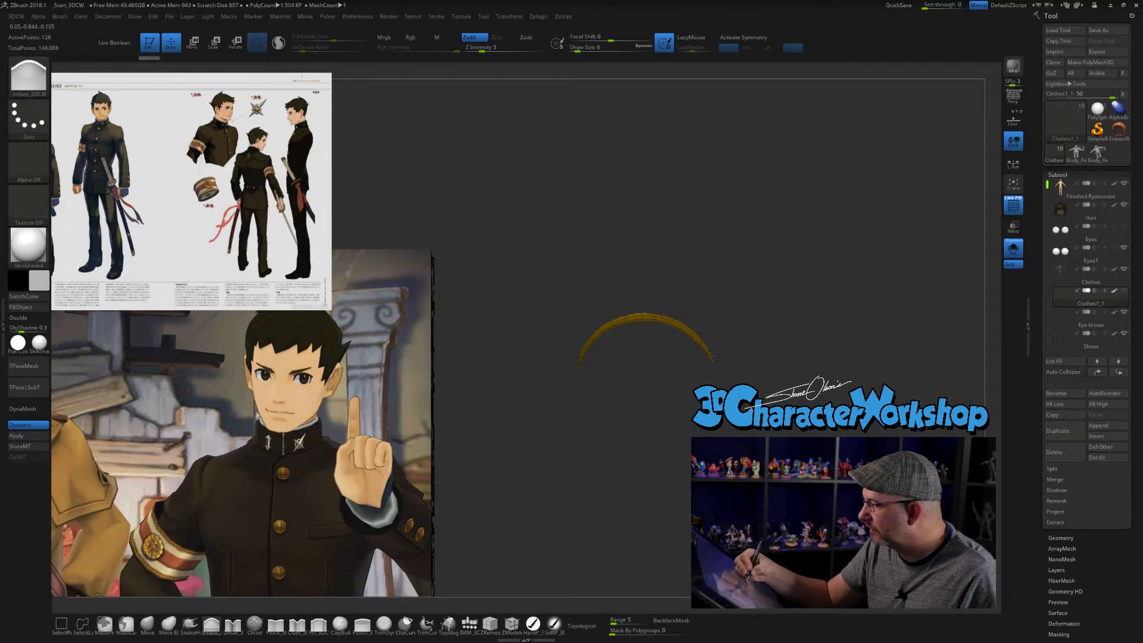
left_click_drag(801, 385, 827, 428)
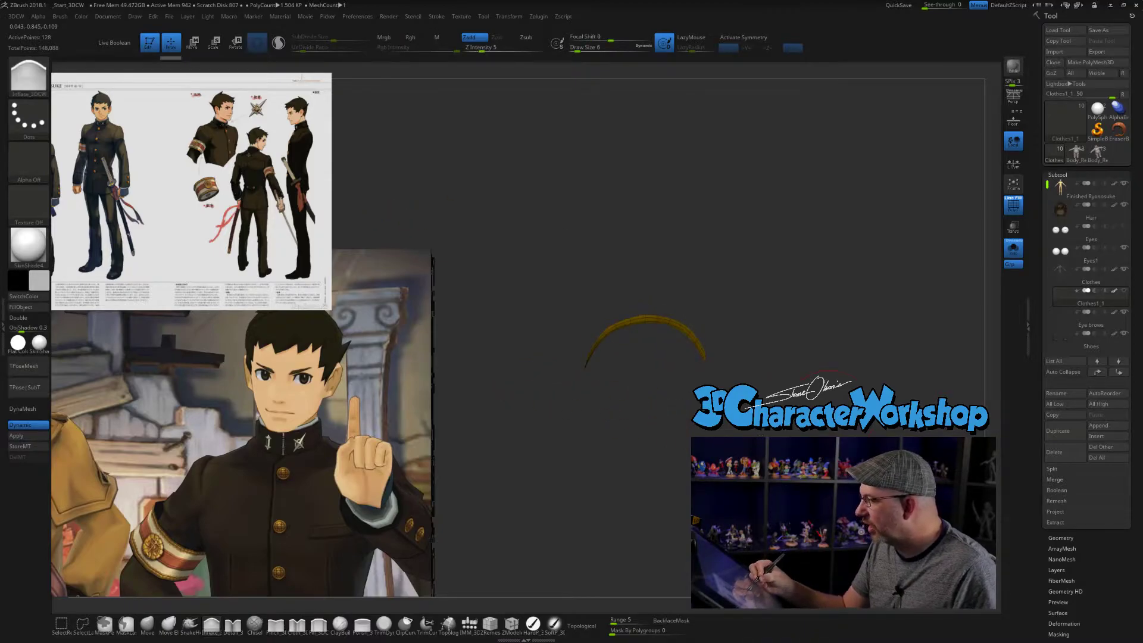
left_click(1013, 249)
left_click_drag(923, 268, 954, 236, "alt")
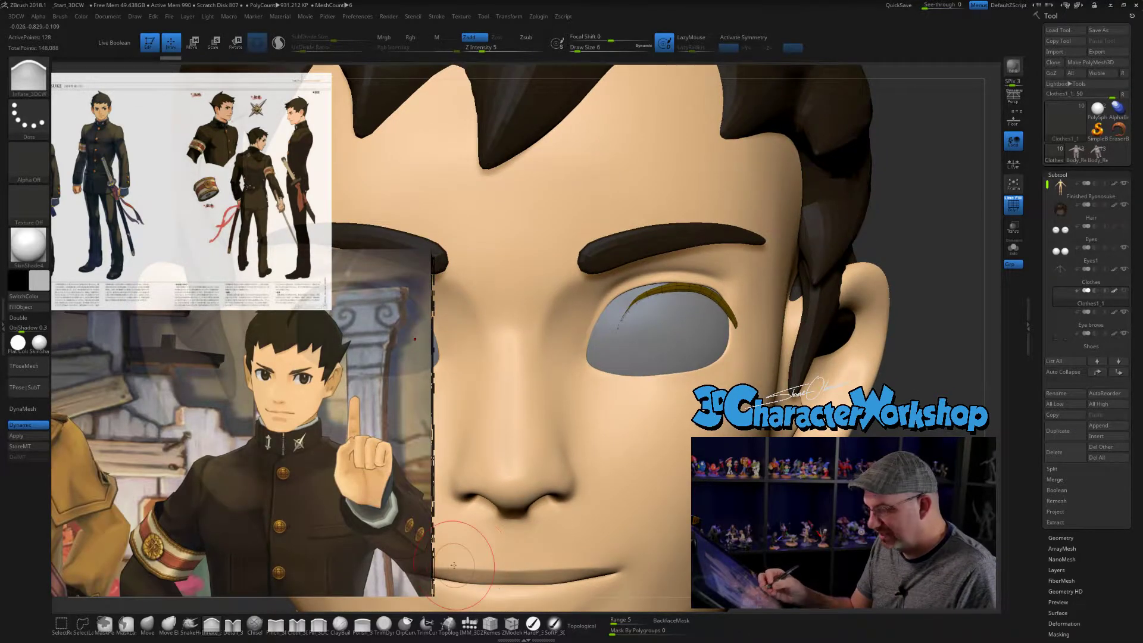
- Fit the inner half of the eyelash strip around the inner eye corner with the Move brush at size 7
left_click(148, 624)
left_click(582, 47)
mouse_move(619, 328)
left_mouse_down()
mouse_move(583, 340)
mouse_move(602, 353)
left_mouse_up()
left_click_drag(626, 309, 617, 299)
key("s")
left_click(635, 320)
right_click_drag(624, 339, 607, 341)
mouse_move(601, 345)
left_mouse_down()
mouse_move(601, 360)
mouse_move(604, 343)
left_mouse_up()
right_click_drag(604, 344, 642, 344)
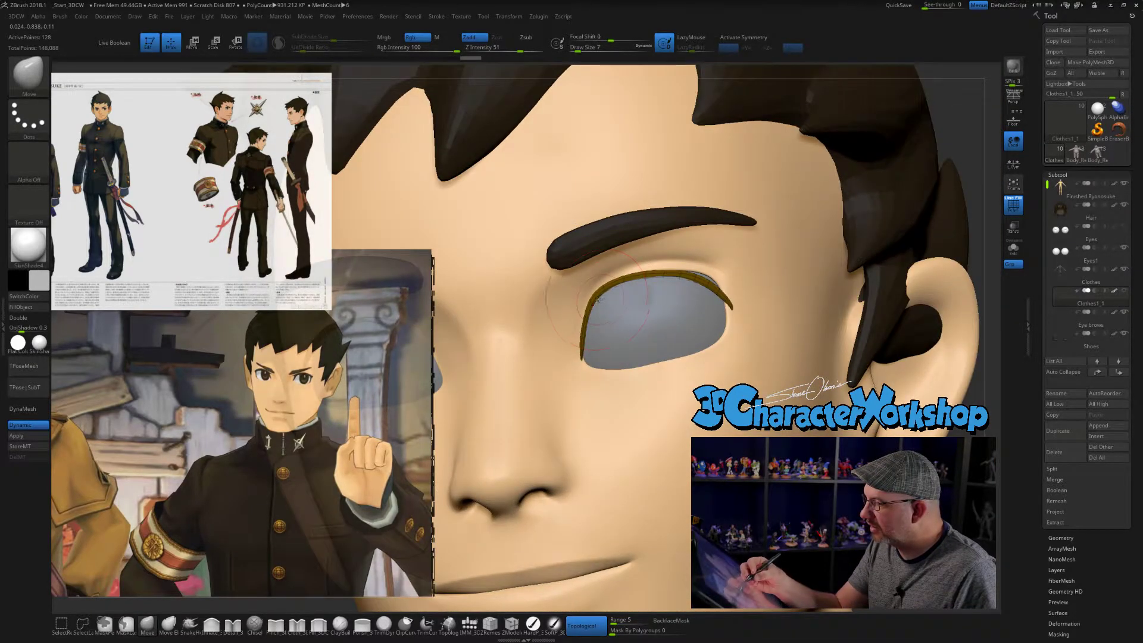
- Pull the upper arc and outer end of the eyelash strip onto the upper eyelid edge with the Move brush
left_click_drag(696, 283, 709, 278)
left_click_drag(681, 277, 681, 274)
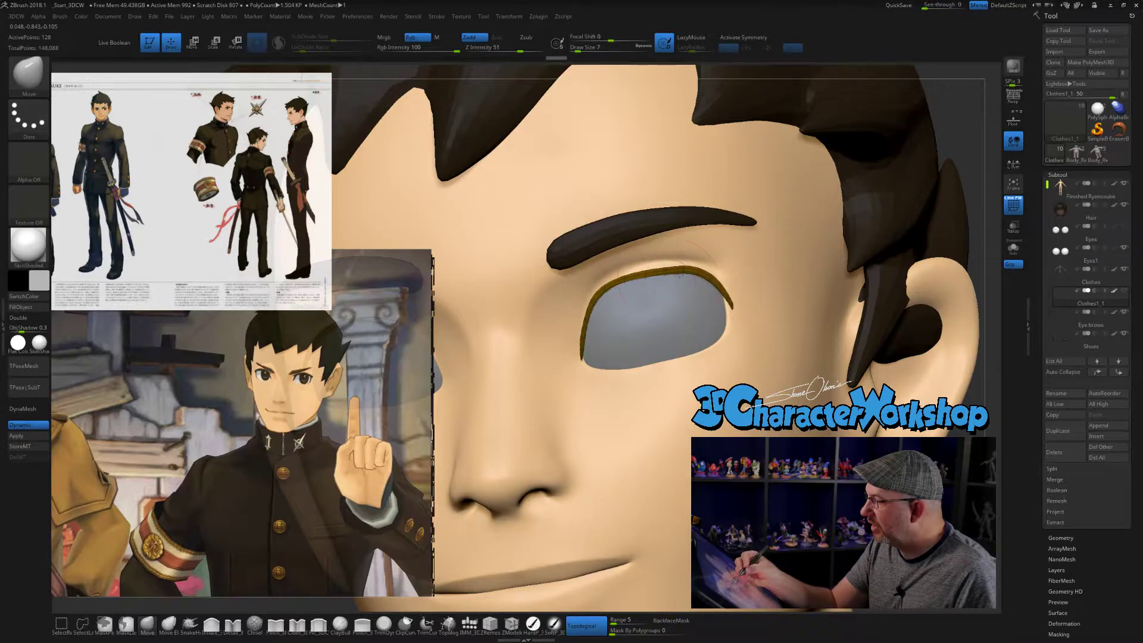
right_click_drag(654, 278, 655, 290)
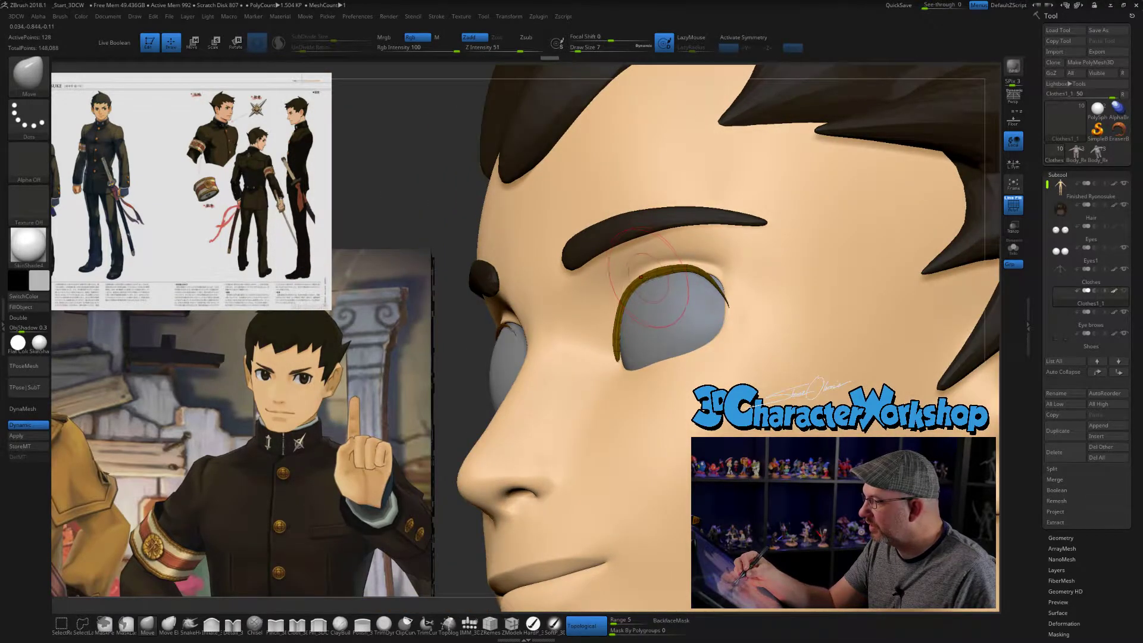
left_click_drag(632, 287, 630, 284)
mouse_move(677, 288)
right_mouse_down()
mouse_move(667, 273)
mouse_move(679, 333)
right_mouse_up()
right_click(675, 348)
left_click_drag(737, 285, 742, 279)
right_click_drag(754, 264, 724, 272)
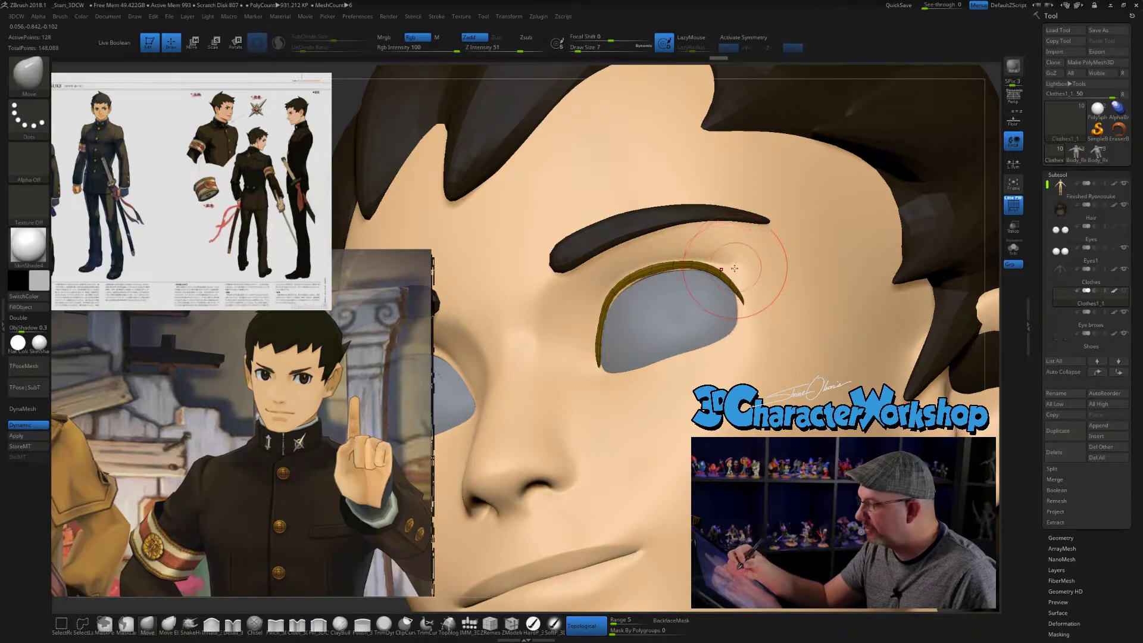
left_click_drag(744, 304, 742, 306)
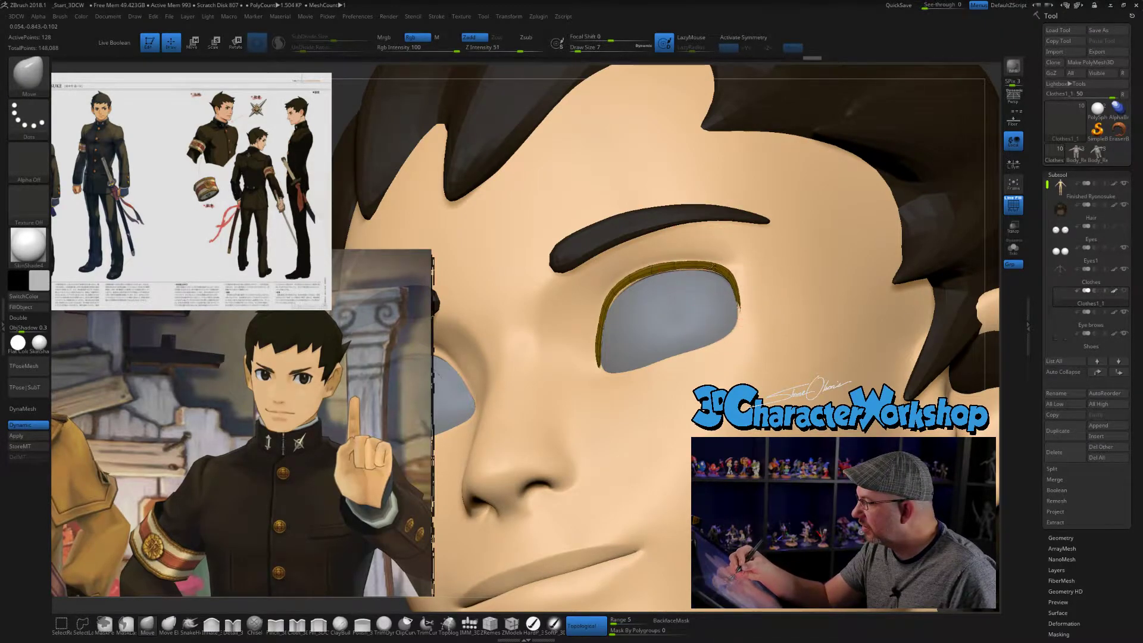
- Adjust the outer end of the eyelash strip to follow the outer eye corner, checking it from several angles
left_click_drag(630, 286, 631, 284)
mouse_move(632, 287)
right_mouse_down()
mouse_move(661, 304)
mouse_move(736, 301)
right_mouse_up()
left_click_drag(725, 312, 727, 309)
mouse_move(709, 303)
right_mouse_down()
mouse_move(796, 295)
mouse_move(673, 313)
right_mouse_up()
left_click_drag(740, 320, 738, 323)
right_click_drag(679, 316, 740, 310)
left_click_drag(737, 311, 741, 313)
right_click_drag(758, 316, 688, 317)
left_click_drag(742, 310, 738, 294)
- Seat the top and inner side of the eyelash strip against the eyelid from three-quarter and side views
right_click_drag(709, 327, 649, 323)
left_click_drag(685, 262, 681, 259)
mouse_move(615, 305)
left_mouse_down()
mouse_move(623, 320)
mouse_move(608, 309)
left_mouse_up()
left_click_drag(611, 311, 613, 314)
right_click_drag(667, 336, 600, 328)
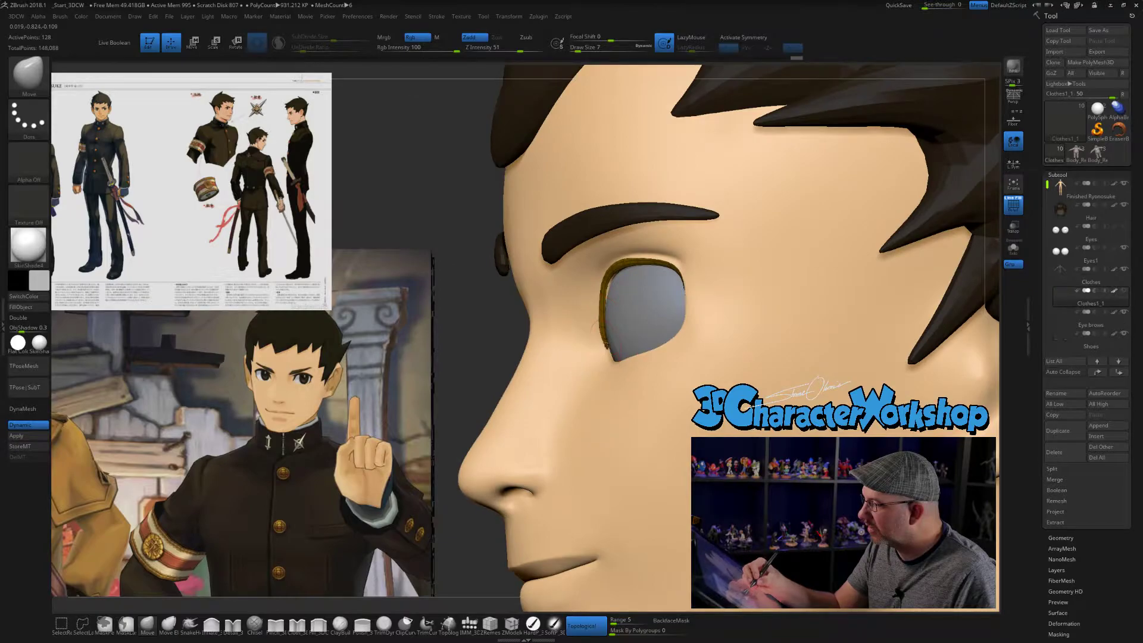
left_click_drag(601, 292, 605, 294)
right_click_drag(623, 331, 685, 332)
left_click_drag(567, 288, 572, 292)
mouse_move(629, 304)
right_mouse_down()
mouse_move(590, 310)
mouse_move(586, 330)
right_mouse_up()
- Refine the eyelash strip's inner end along the eye corner with the Move brush at sizes 4 and 5
key("s")
left_click_drag(595, 326, 562, 331)
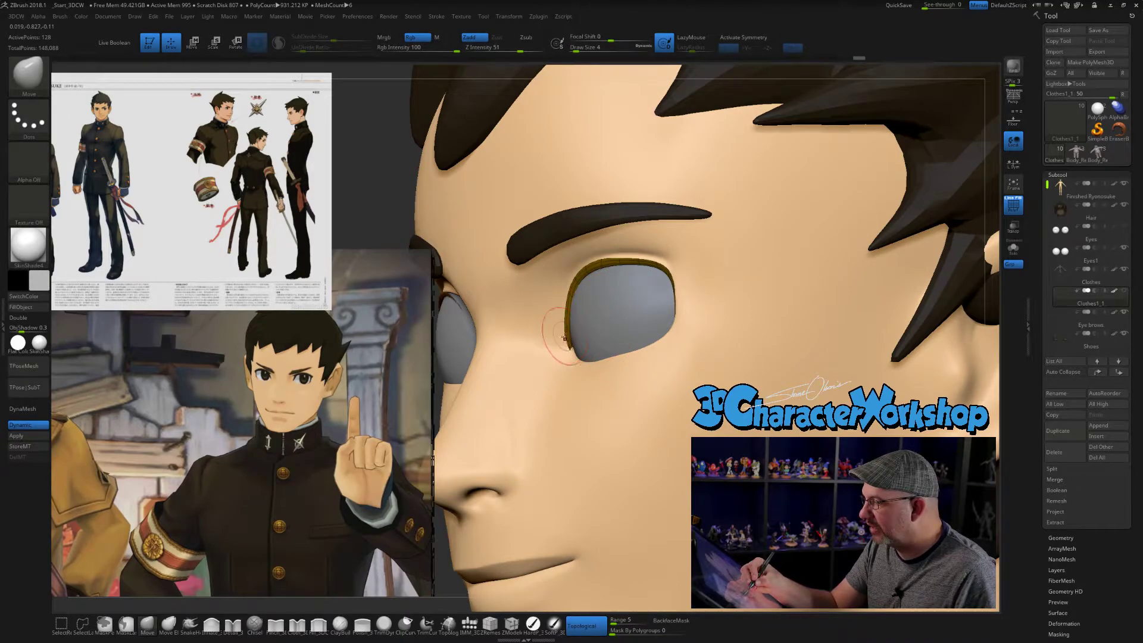
mouse_move(592, 343)
right_mouse_down()
mouse_move(573, 351)
mouse_move(602, 321)
right_mouse_up()
key("s")
left_click_drag(603, 322, 606, 322)
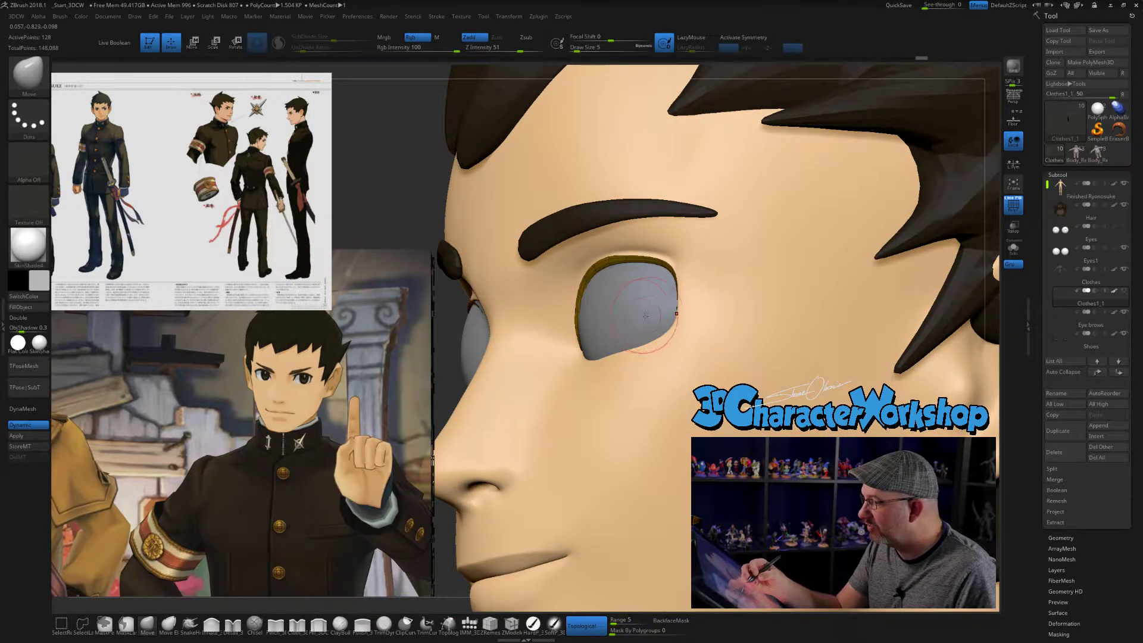
- Fine-tune the eyelash strip's outer curve along the eyelid with the Move brush at size 2
mouse_move(642, 299)
right_mouse_down()
mouse_move(652, 262)
mouse_move(702, 273)
right_mouse_up()
key("s")
left_click_drag(703, 273, 700, 273)
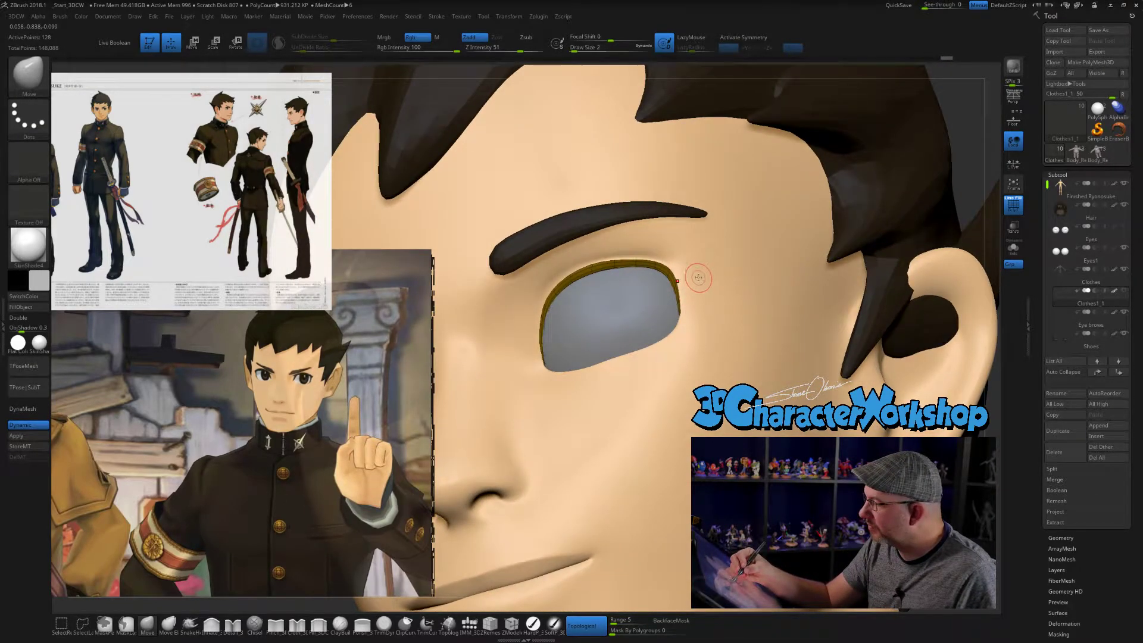
right_click_drag(701, 278, 679, 268)
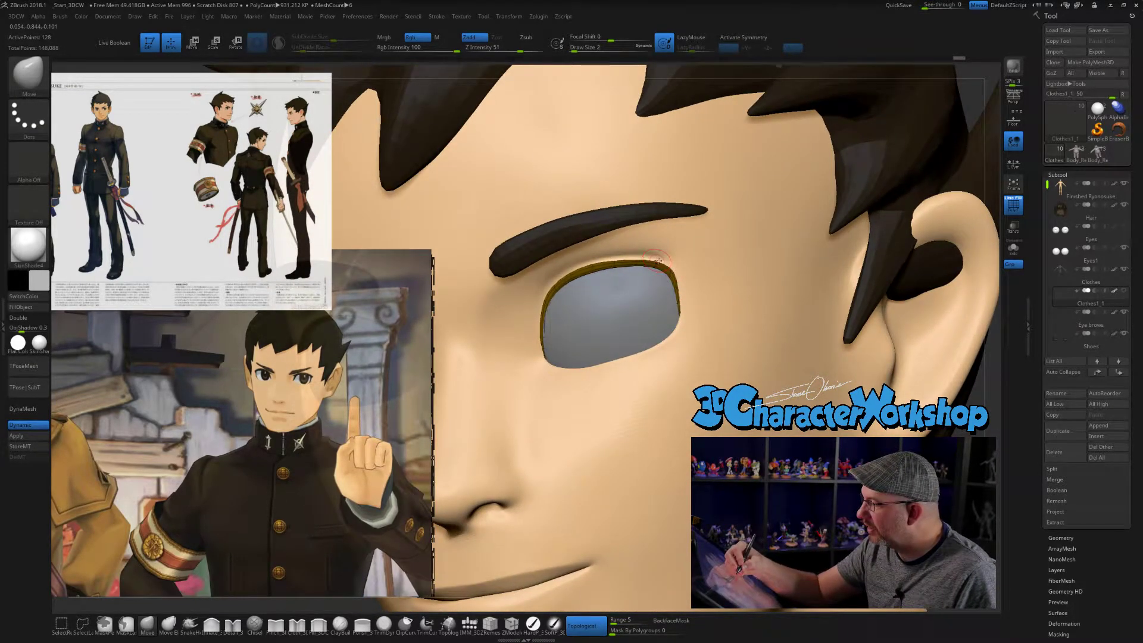
right_click_drag(723, 435, 710, 367, "ctrl")
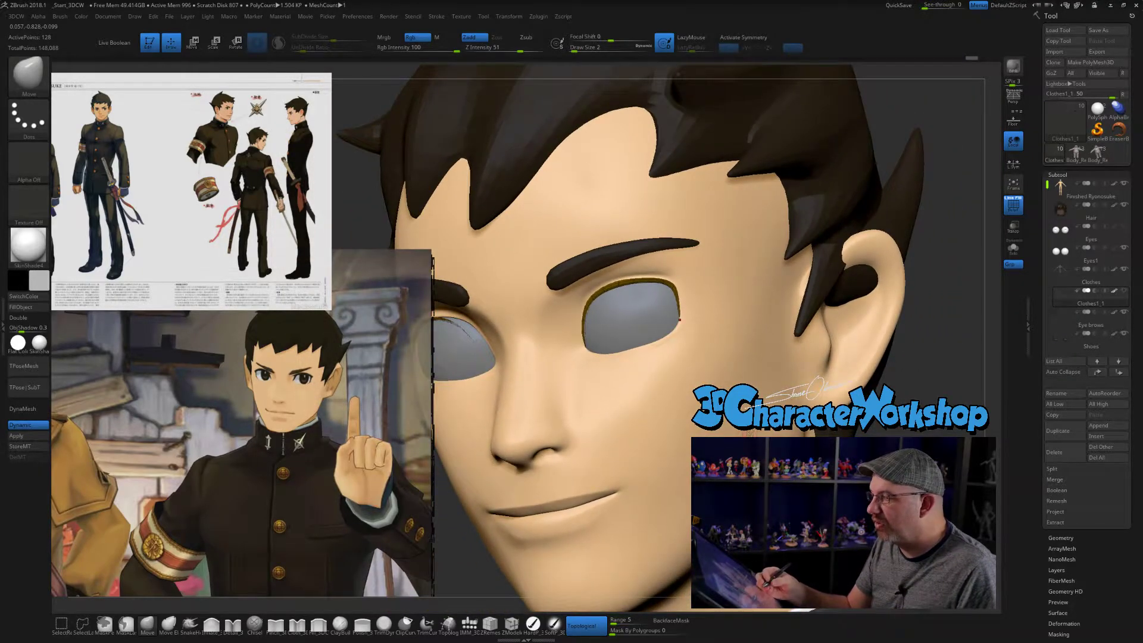
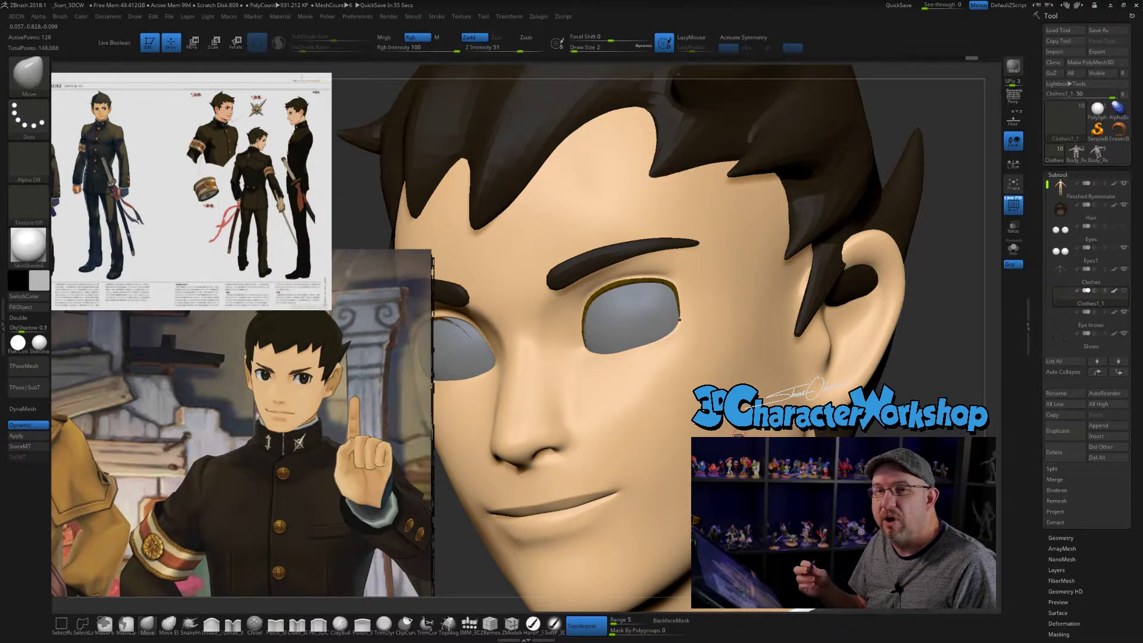
- Compare the fitted eyelashes, face and full figure with the reference artwork from front and three-quarter views
left_click_drag(912, 393, 941, 390, "shift")
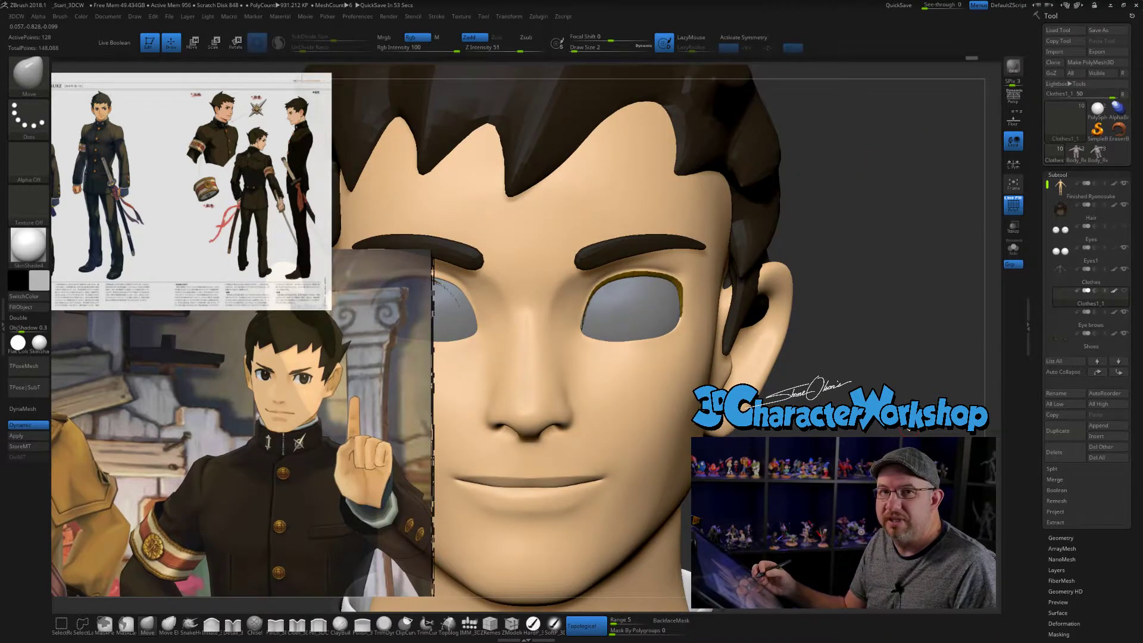
mouse_move(812, 400)
left_mouse_down()
mouse_move(827, 405)
mouse_move(780, 402)
mouse_move(726, 432)
mouse_move(696, 431)
mouse_move(688, 476)
left_mouse_up()
key("bracketright")
key("bracketright")
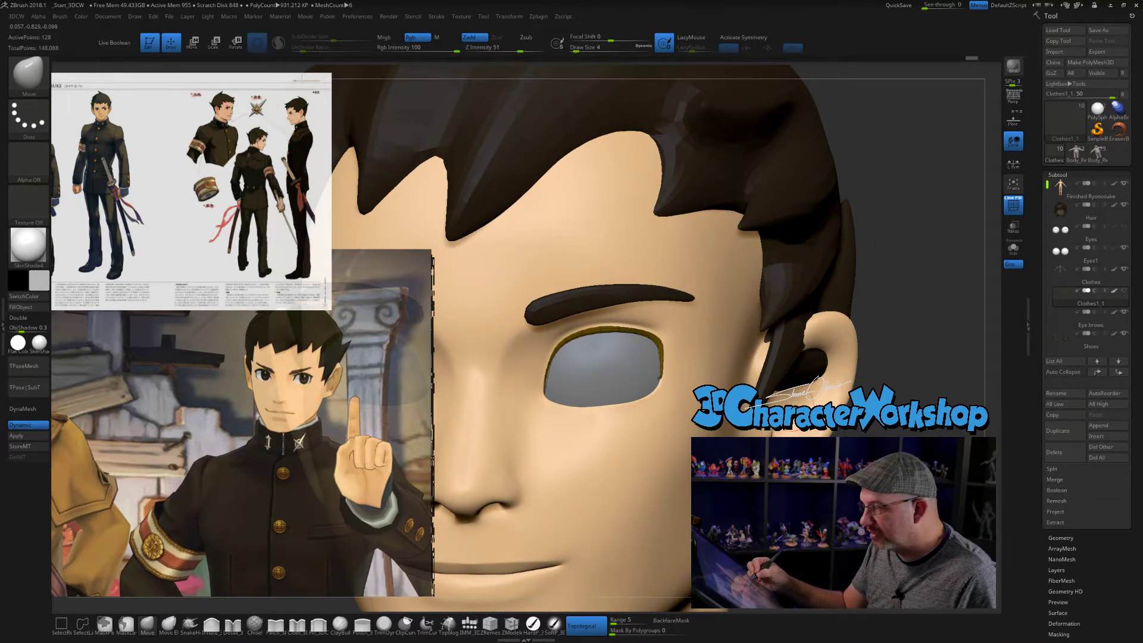
right_click_drag(670, 381, 589, 190)
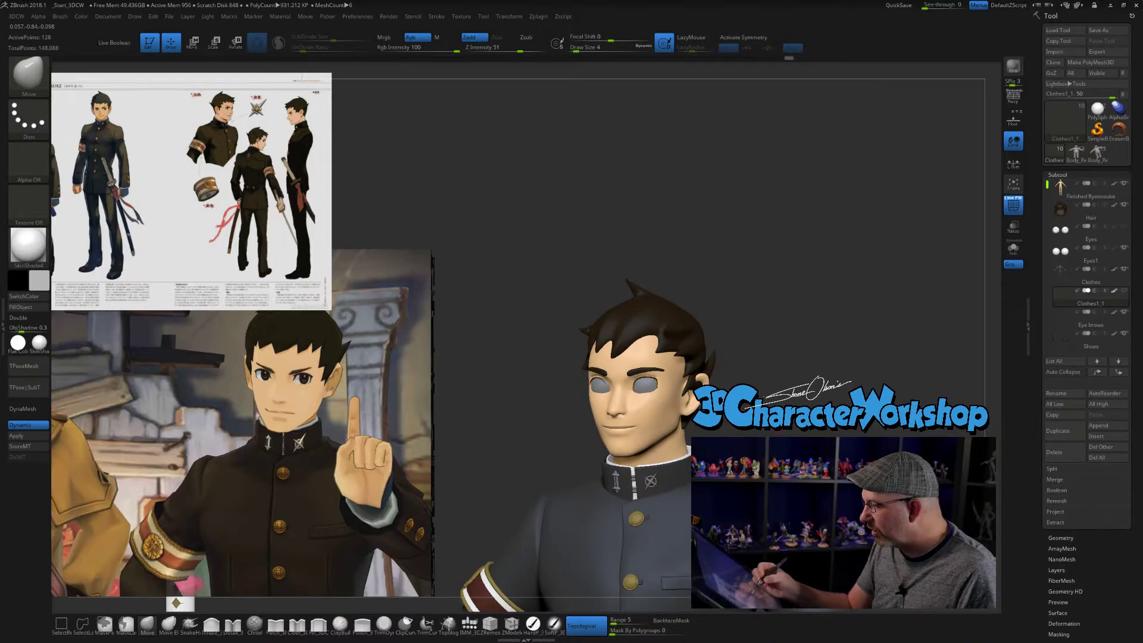
right_click_drag(800, 444, 761, 278, "alt")
right_click_drag(736, 325, 776, 326)
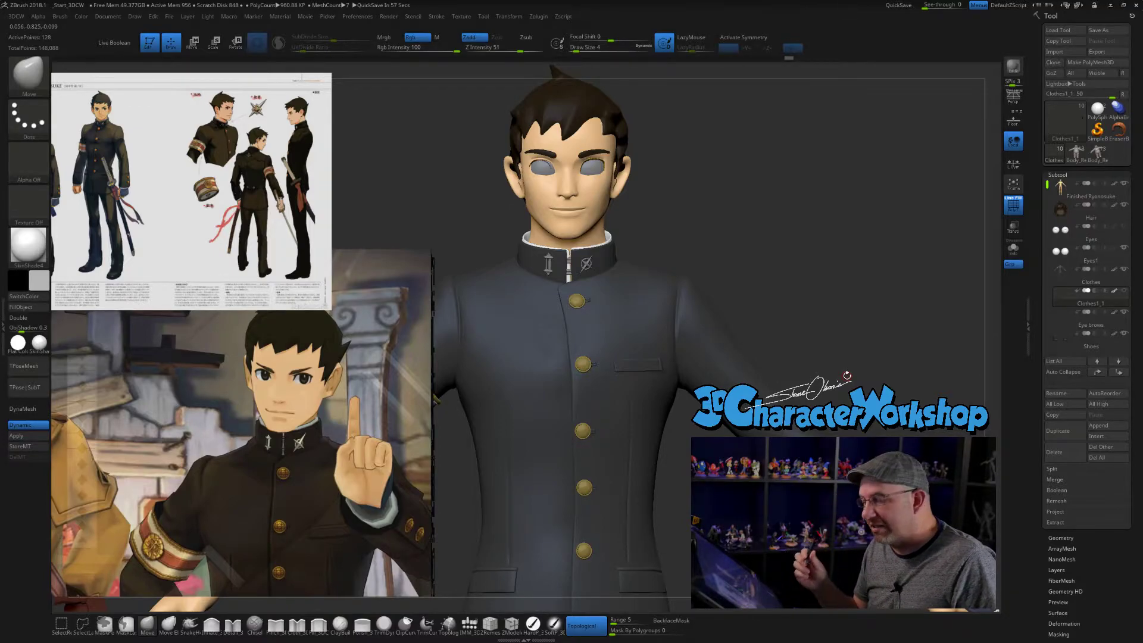
left_click_drag(801, 377, 791, 402, "alt")
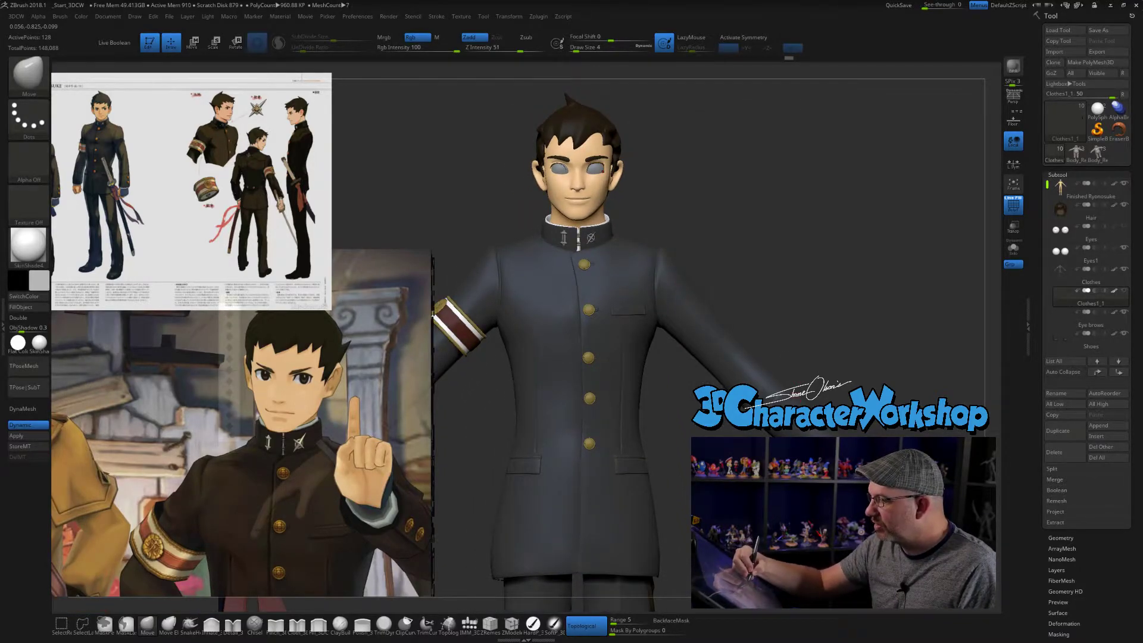
left_click_drag(695, 468, 672, 461, "alt")
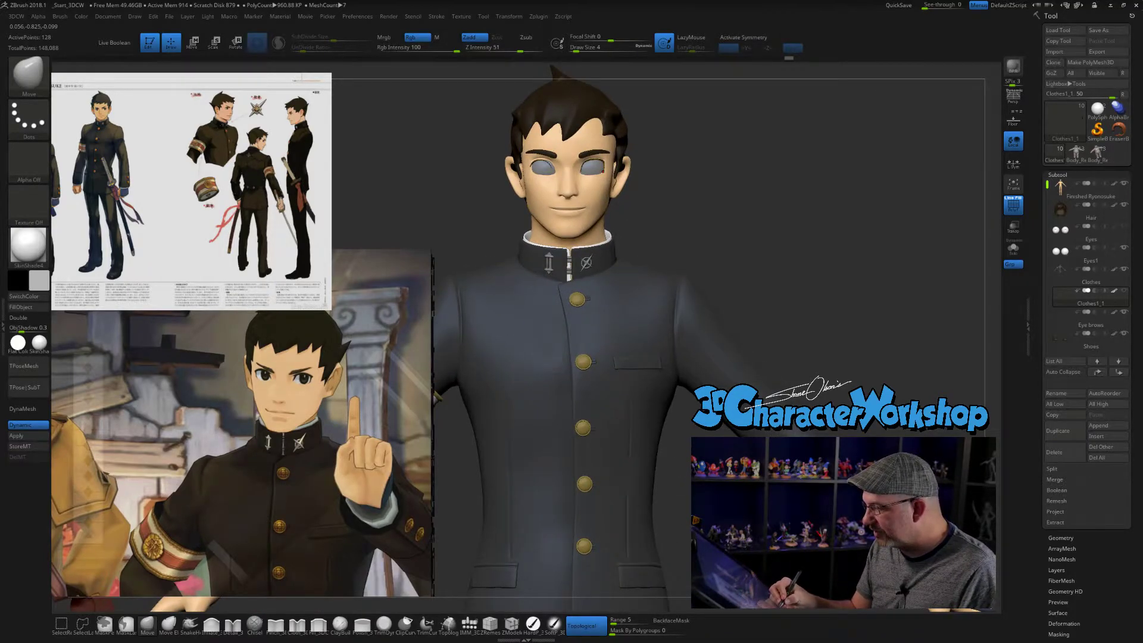
left_click_drag(668, 527, 656, 332)
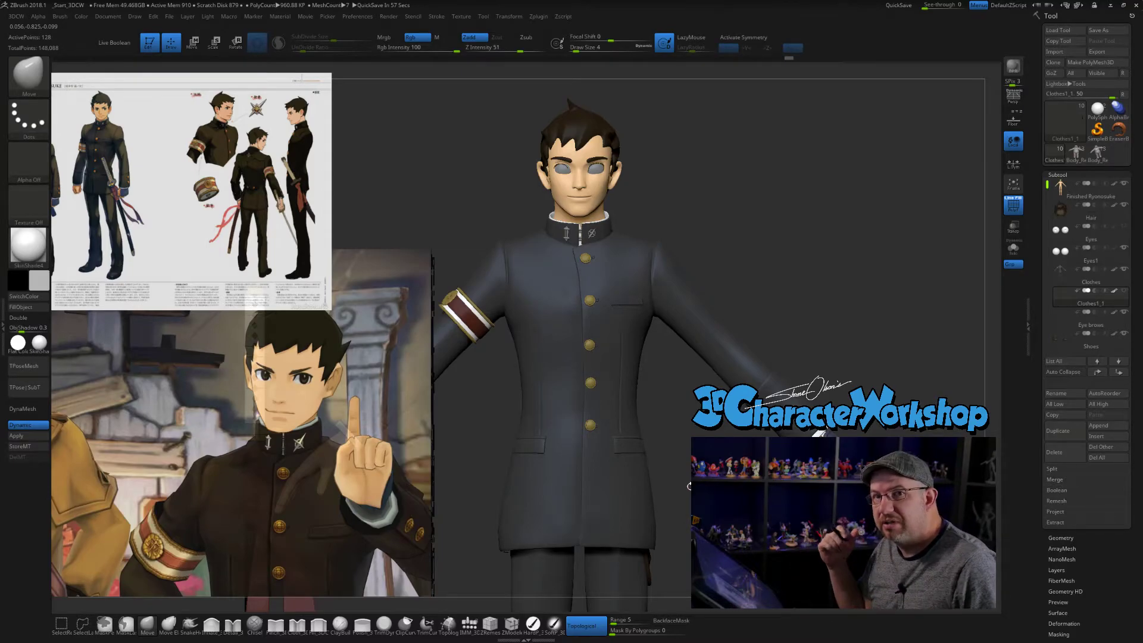
left_click_drag(794, 305, 822, 341, "alt")
left_click_drag(801, 260, 792, 284, "alt")
left_click_drag(779, 235, 781, 332, "alt")
left_click_drag(805, 282, 805, 311, "alt")
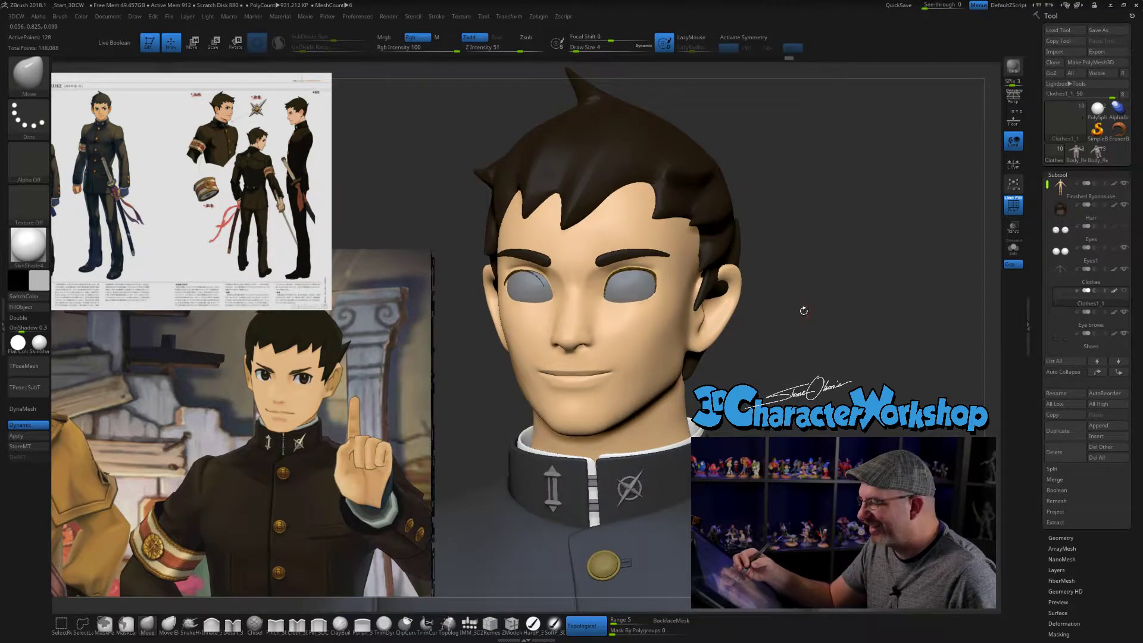
- Isolate the eyelash strips in Solo mode and frame them for editing
left_click(1014, 251)
left_click_drag(792, 256, 790, 293, "alt")
left_click_drag(753, 276, 840, 397, "alt")
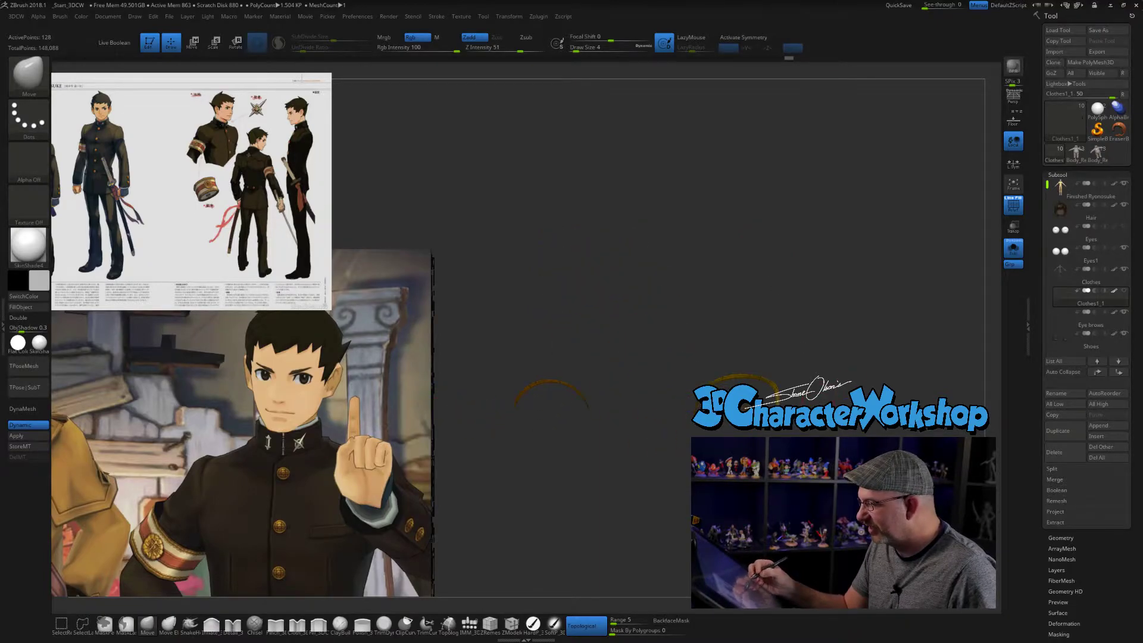
mouse_move(481, 312)
left_mouse_down("ctrl+shift")
mouse_move(587, 475)
mouse_move(640, 499)
left_mouse_up("ctrl+shift")
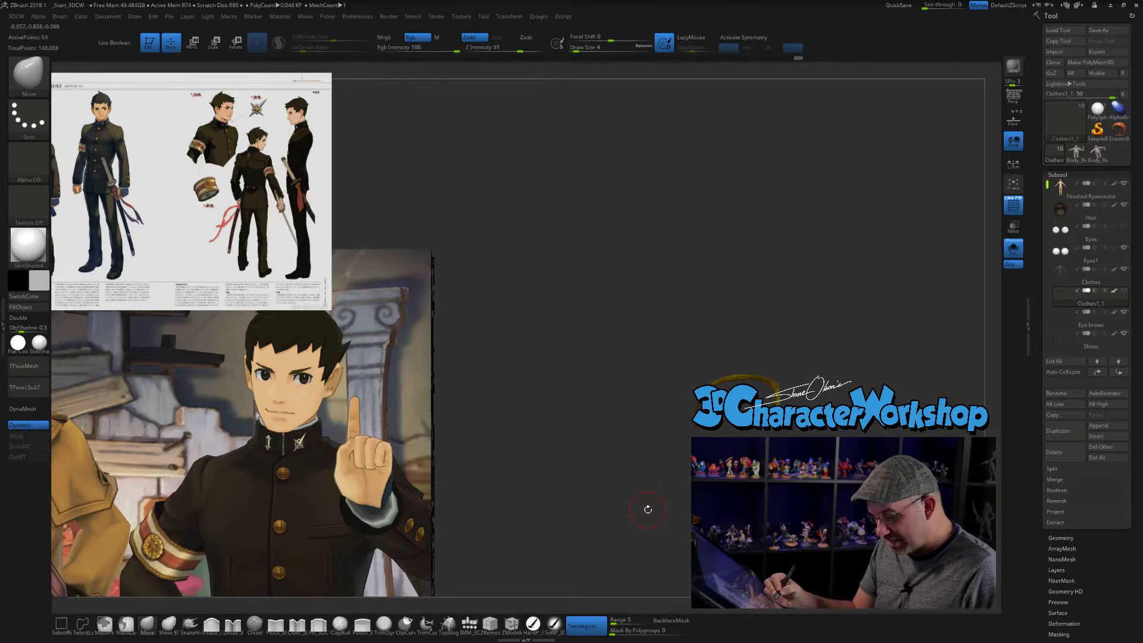
key("space")
left_click(632, 232)
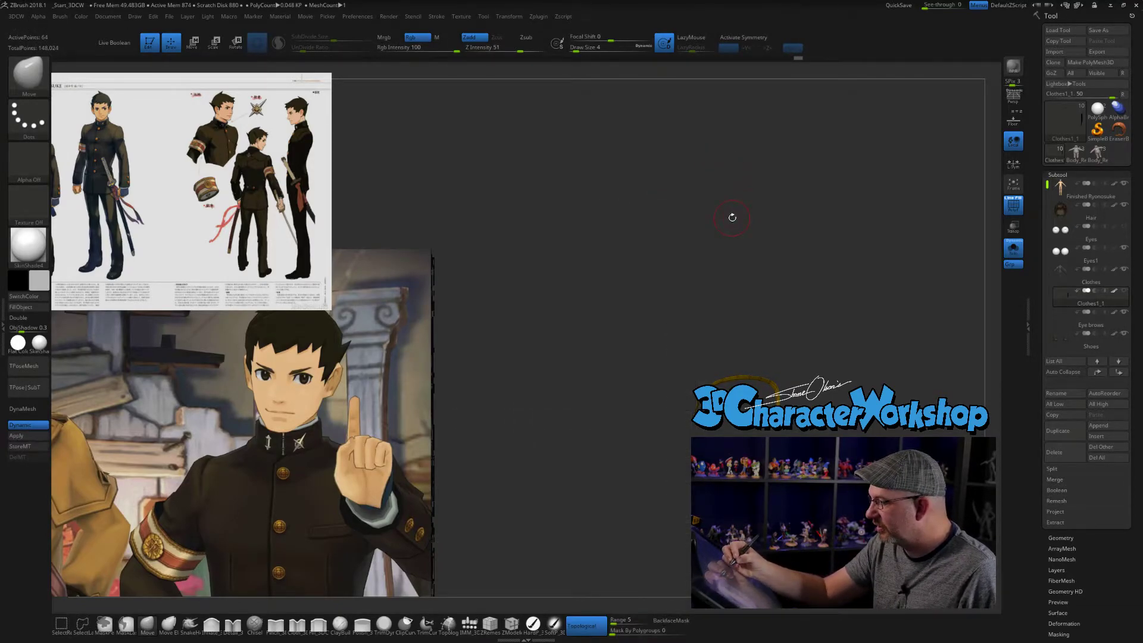
key("space")
left_click(734, 251)
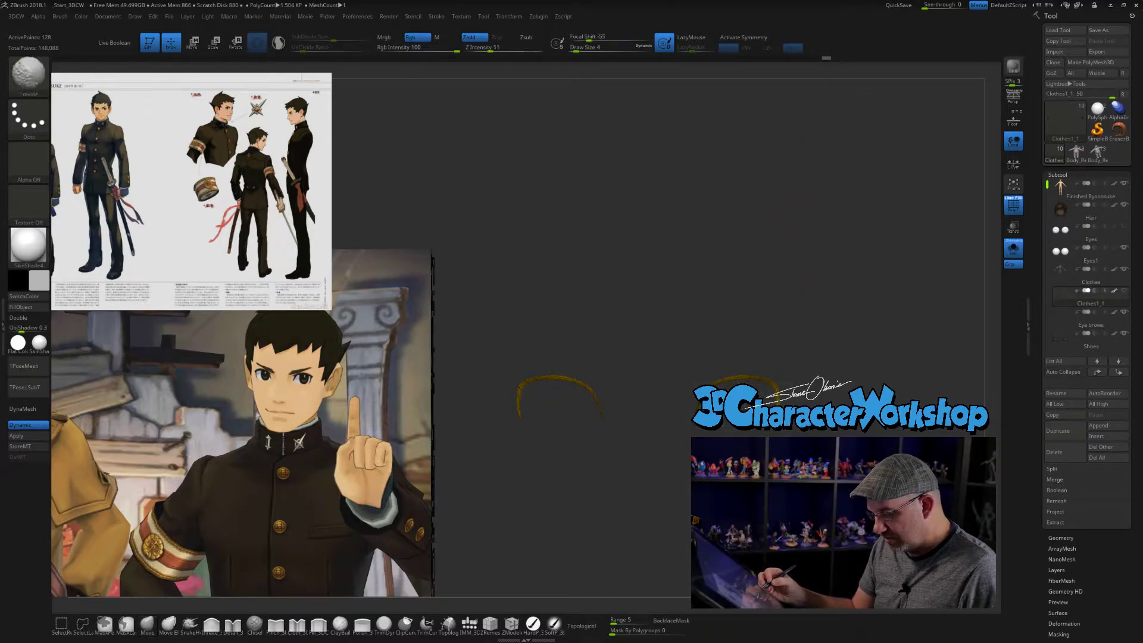
- Try to pull the eyelash strip's upper inner corner outward with the Move brush at size 1, using topological masking
mouse_move(632, 286)
left_mouse_down("alt")
mouse_move(586, 339)
mouse_move(588, 374)
left_mouse_up("alt")
key("bracketleft")
left_click_drag(658, 340, 716, 336, "alt")
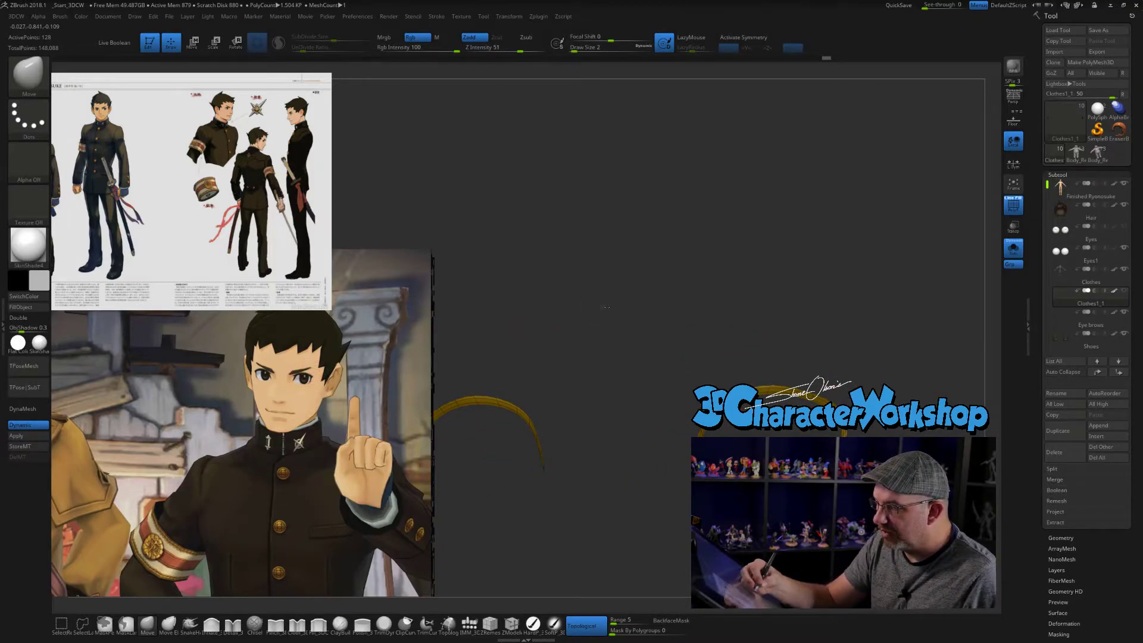
left_click_drag(606, 309, 666, 324, "alt")
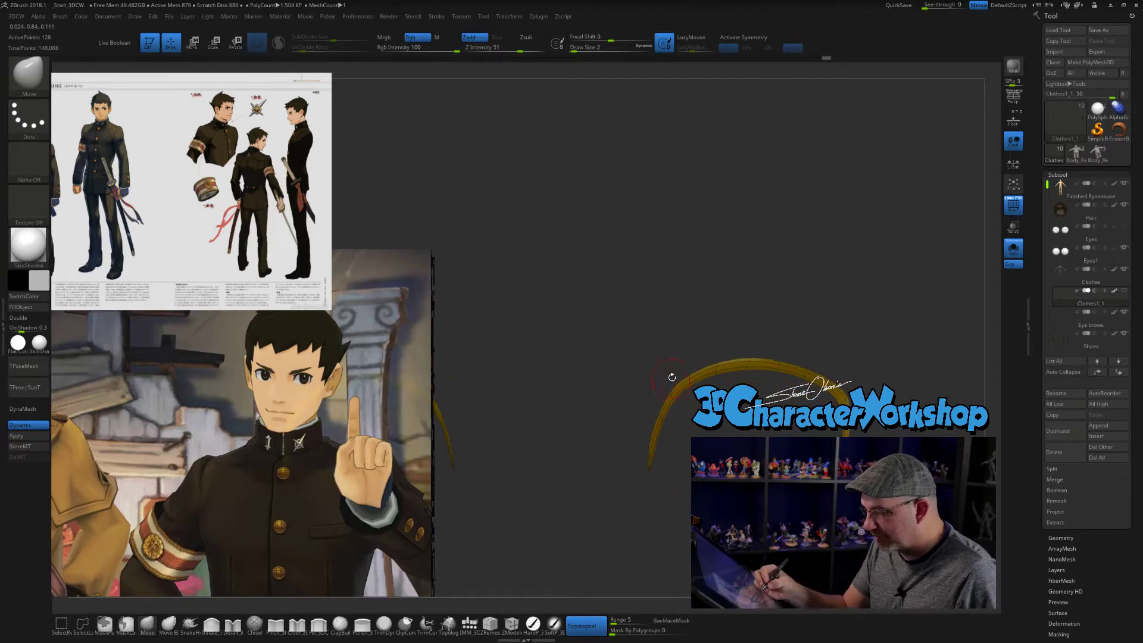
key("s")
left_click_drag(670, 389, 659, 384)
key("ctrl+z")
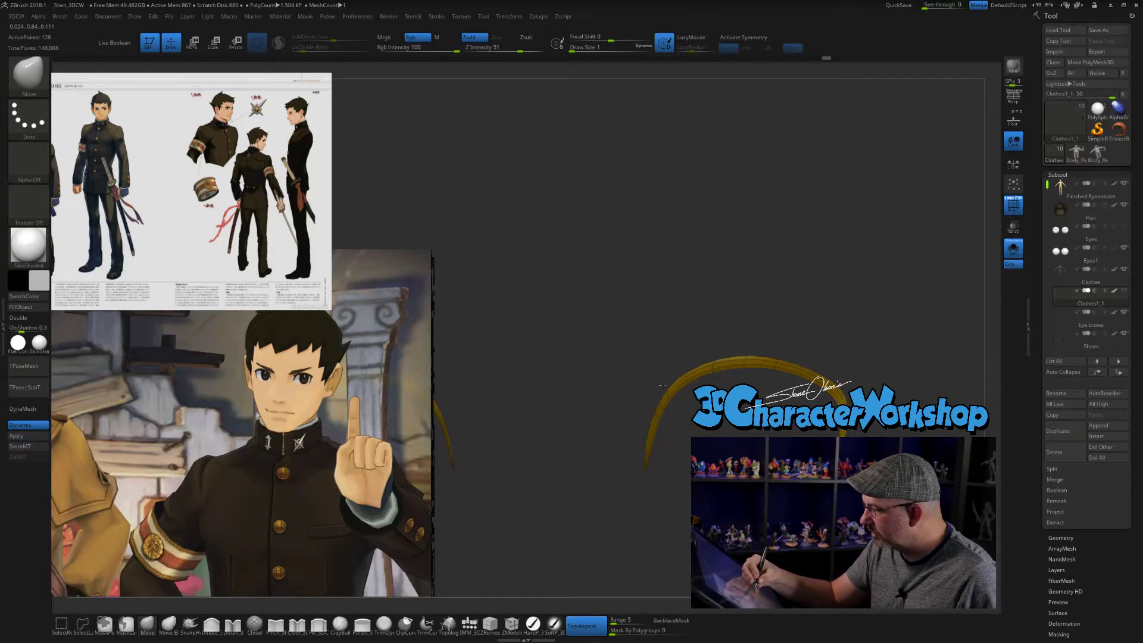
key("ctrl+shift+z")
key("ctrl+z")
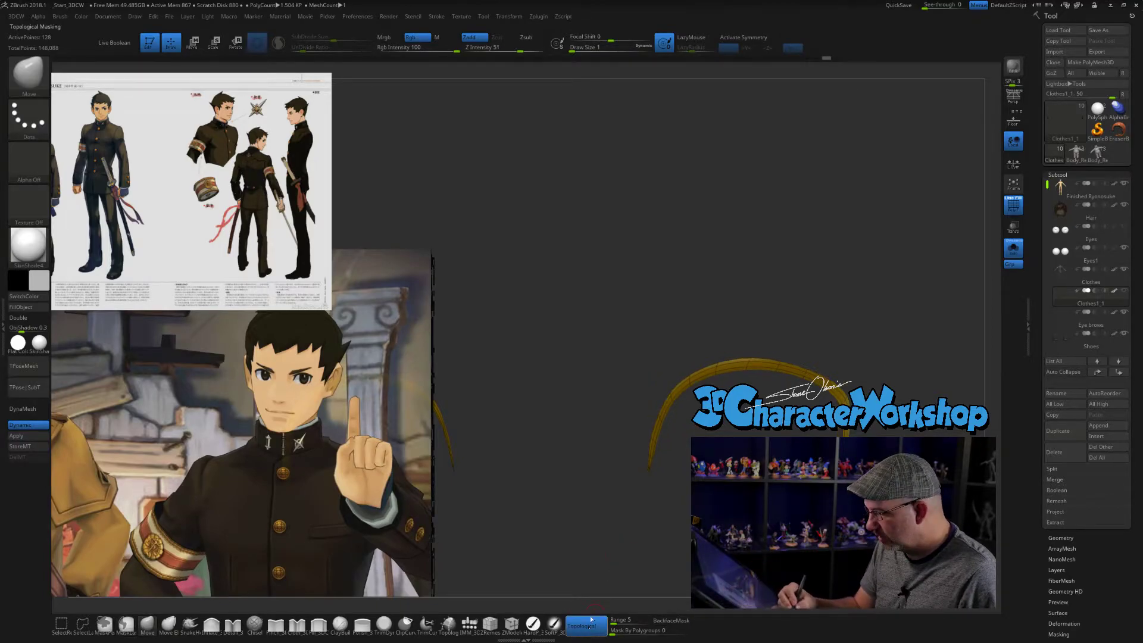
- Turn off topological masking and pull the eyelash strip's upper inner corner outward into a point
key("ctrl+shift+z")
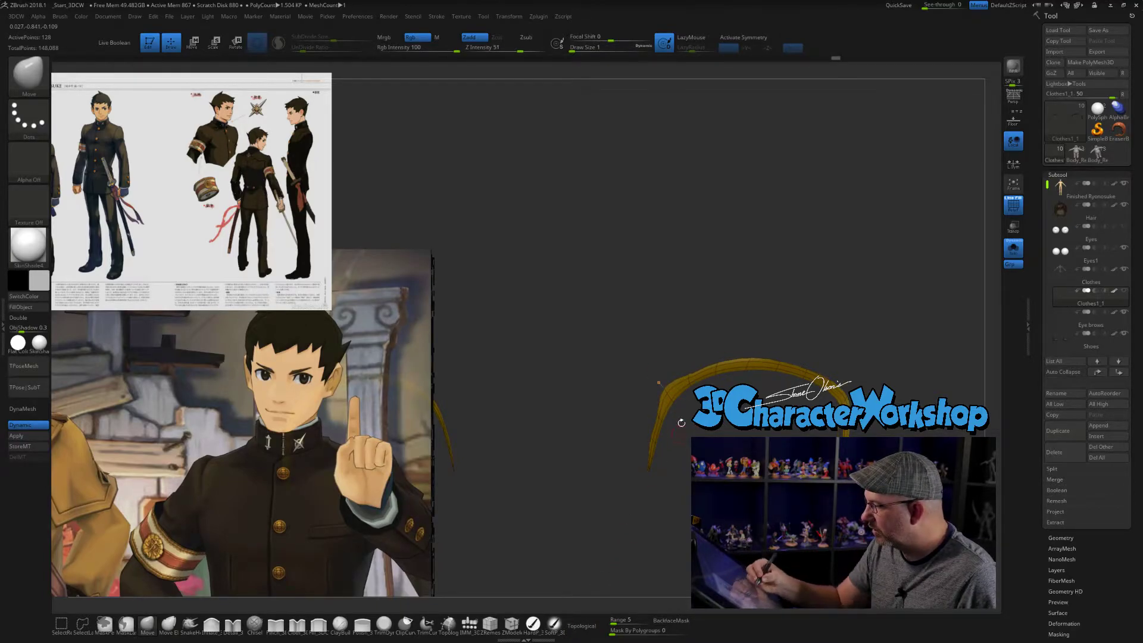
key("ctrl+shift+z")
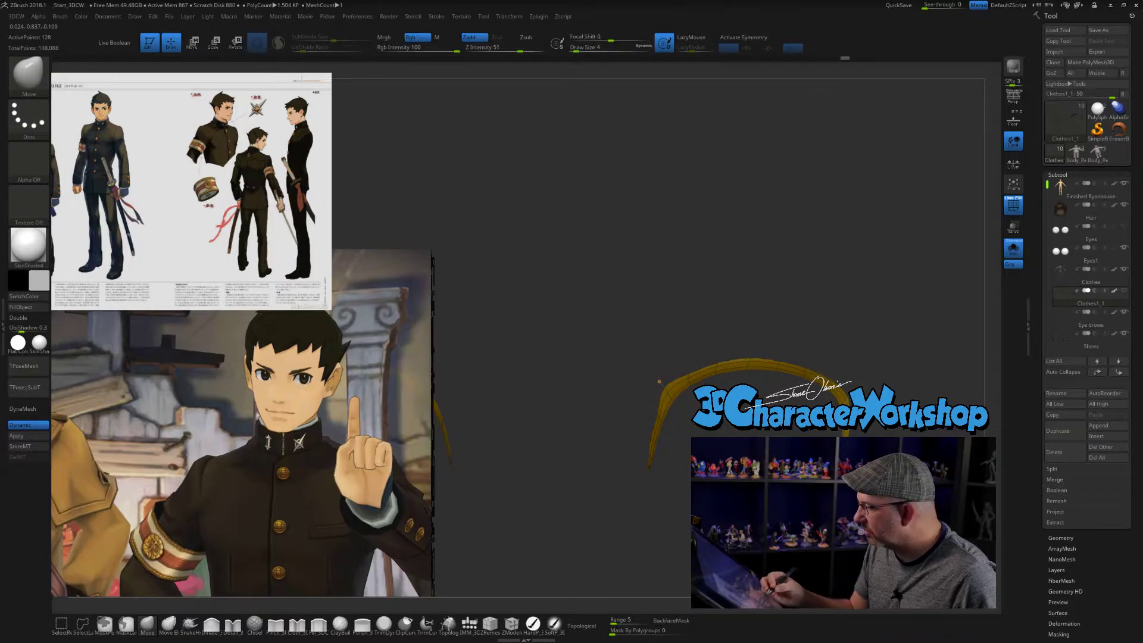
left_click_drag(673, 372, 661, 392, "alt")
key("bracketleft")
key("bracketleft")
key("ctrl+shift+z")
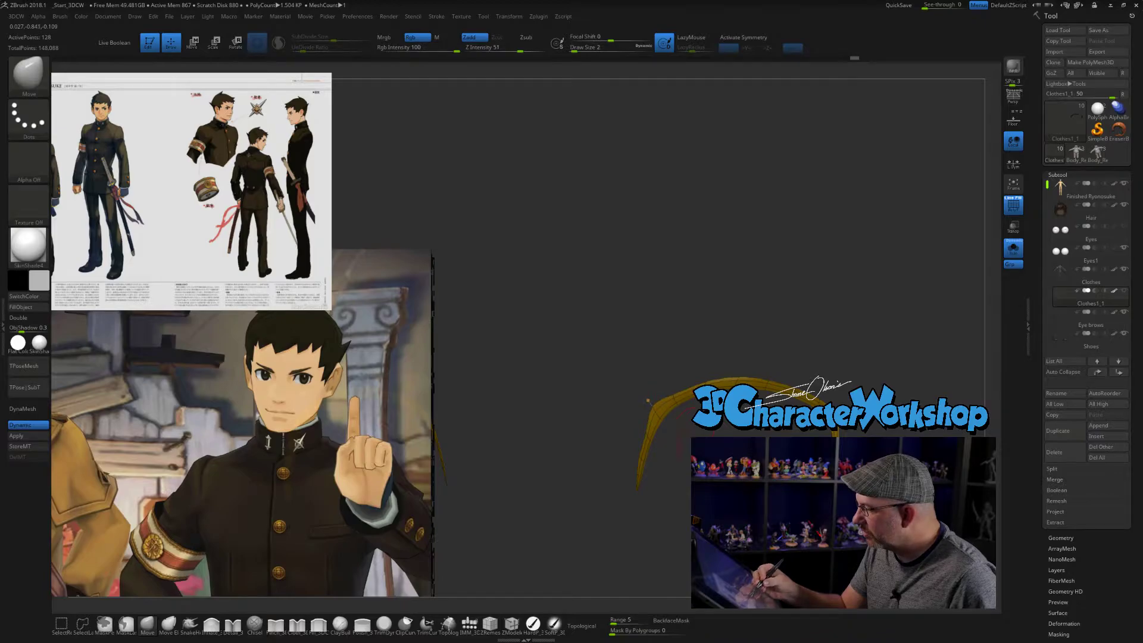
- Turn off dynamic subdivision and refine the pointed inner corner's vertices with the Move brush at size 1
key("shift+d")
left_click_drag(673, 476, 668, 521, "alt")
key("bracketleft")
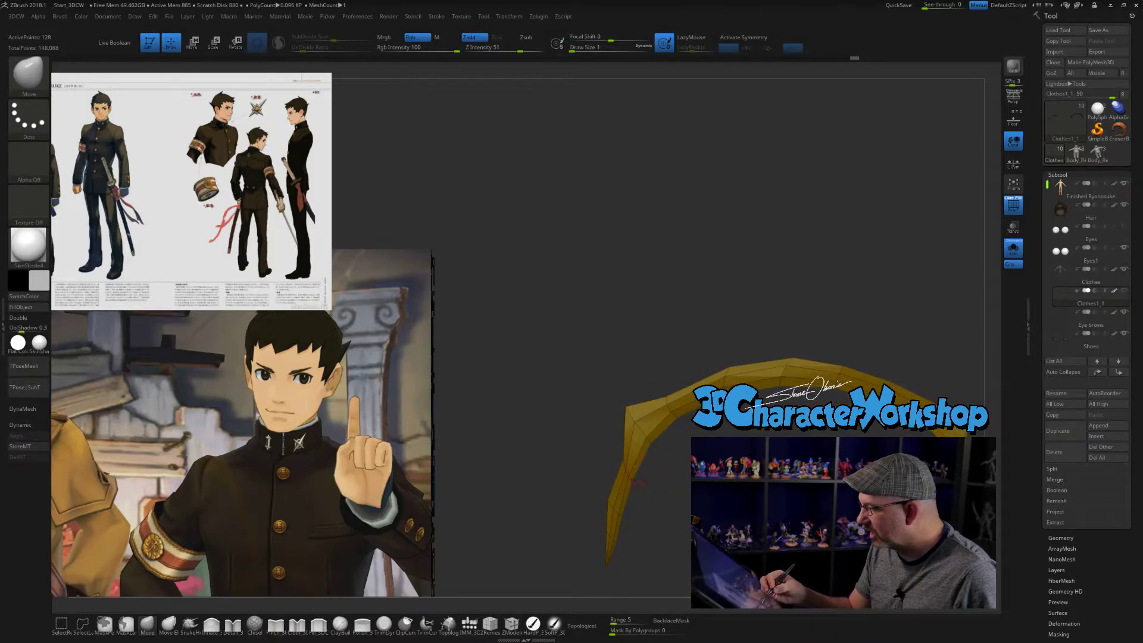
left_click_drag(625, 404, 627, 407)
mouse_move(673, 483)
left_mouse_down()
mouse_move(630, 452)
mouse_move(671, 496)
mouse_move(671, 512)
mouse_move(662, 491)
left_mouse_up()
left_click_drag(620, 433, 623, 433)
left_click_drag(658, 477, 683, 463)
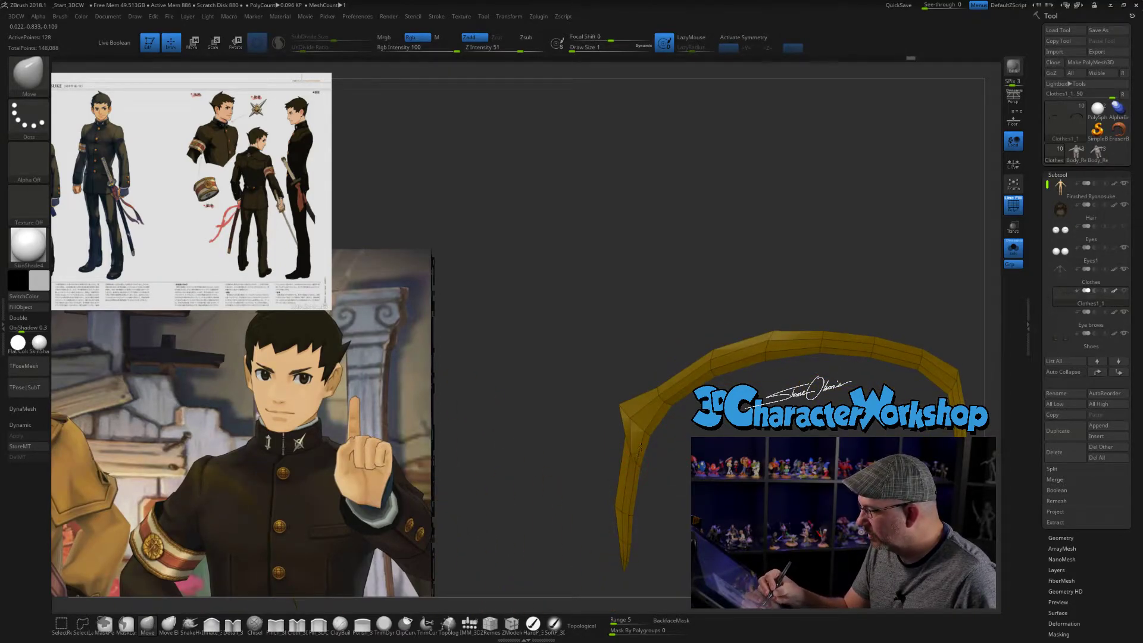
- Clean up the edges around the eyelash strip's inner corner and move its pointed tip lower
left_click_drag(626, 439, 631, 443)
mouse_move(617, 509)
left_mouse_down()
mouse_move(631, 502)
mouse_move(559, 507)
left_mouse_up()
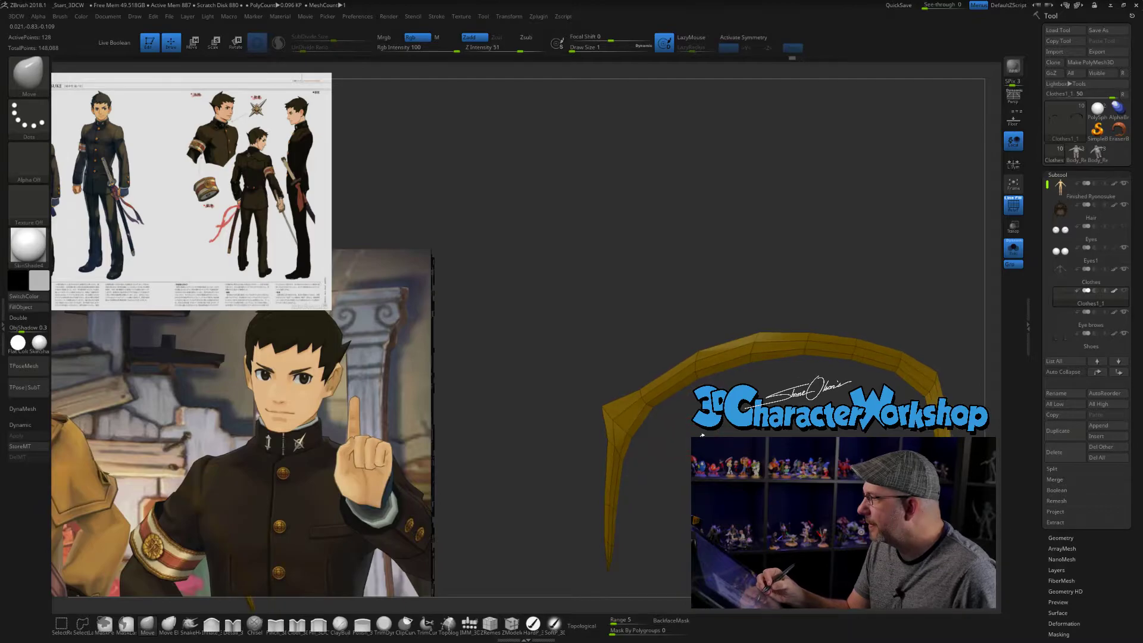
left_click_drag(666, 417, 675, 439)
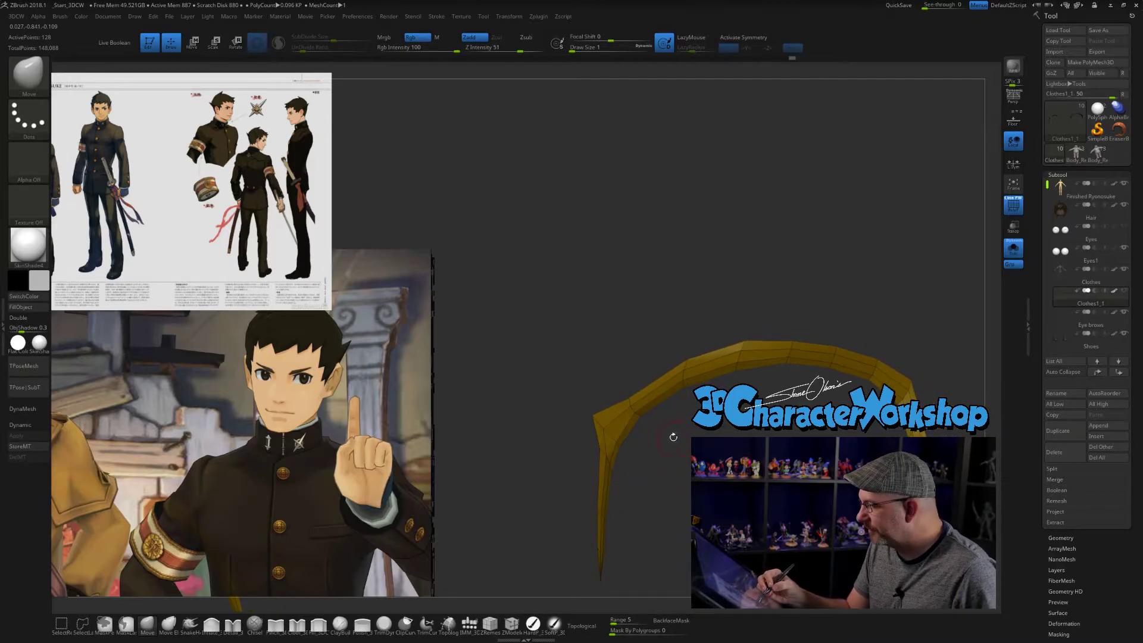
left_click_drag(627, 408, 627, 411)
mouse_move(658, 457)
left_mouse_down()
mouse_move(673, 459)
mouse_move(663, 441)
mouse_move(630, 456)
left_mouse_up()
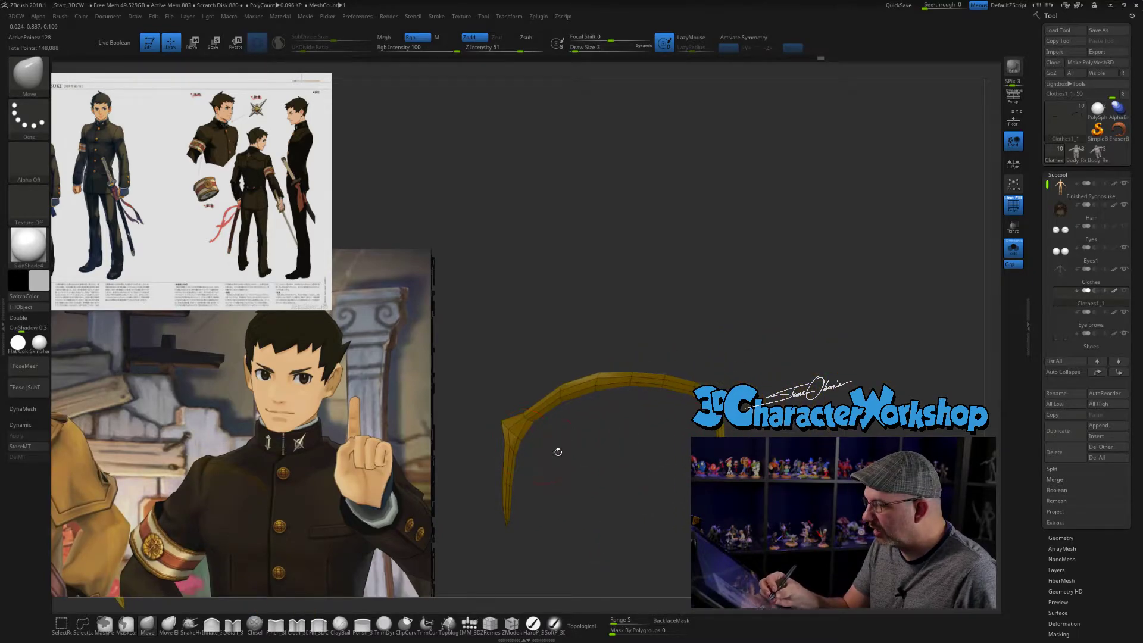
left_click_drag(549, 449, 577, 434)
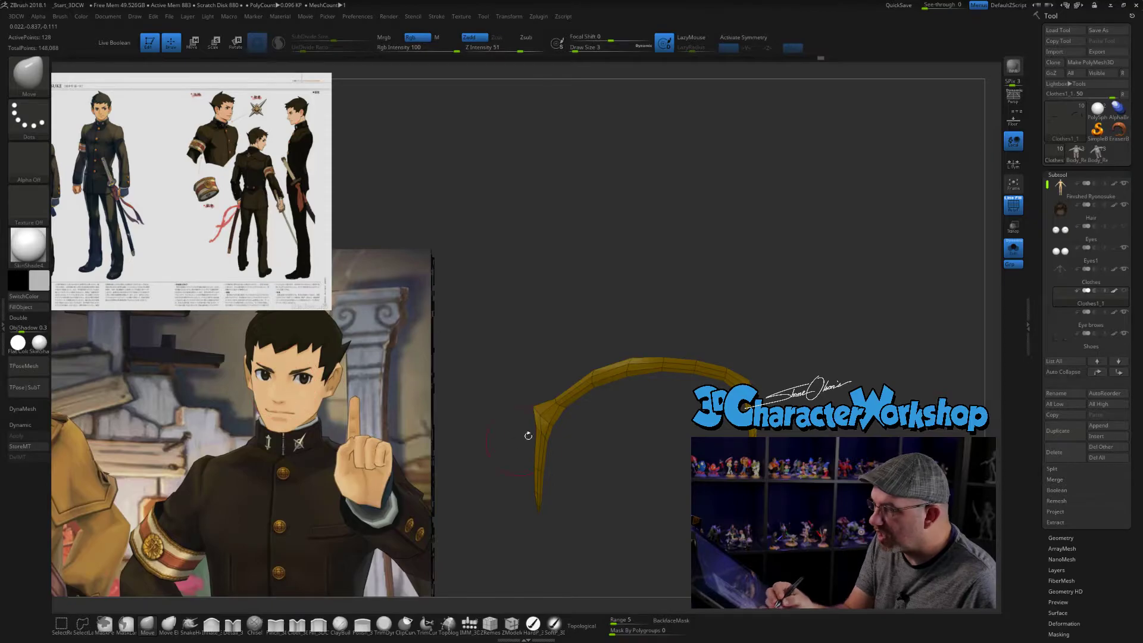
key("s")
left_click_drag(536, 400, 530, 426)
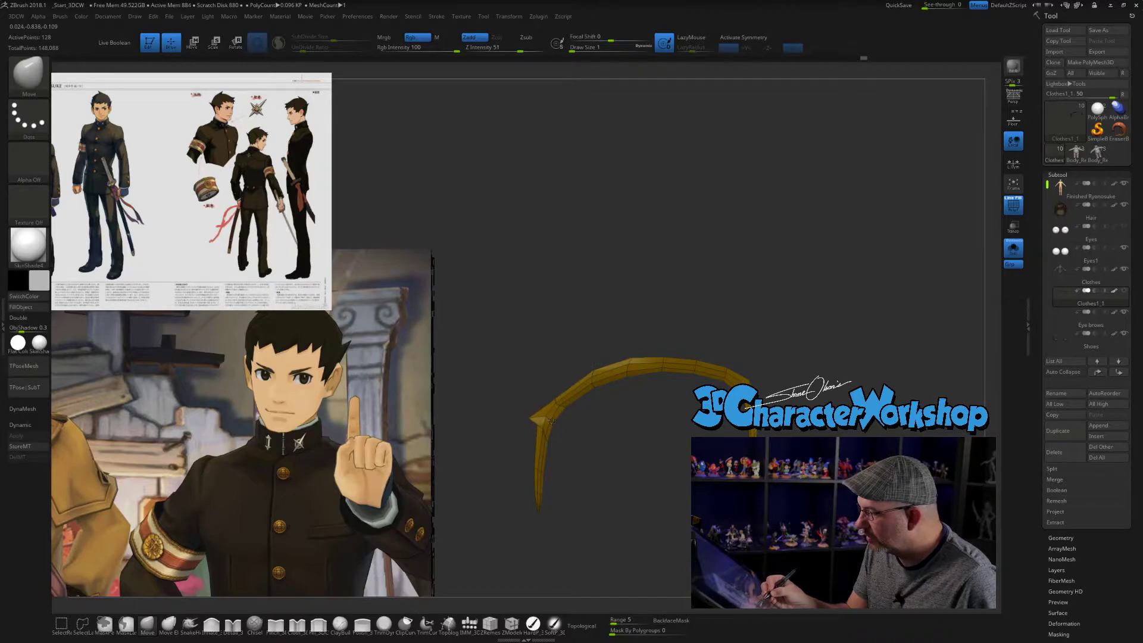
- Shape the eyelash strip's upper outer corner into a more angular point with the Move brush at size 1
left_click_drag(563, 427, 614, 491)
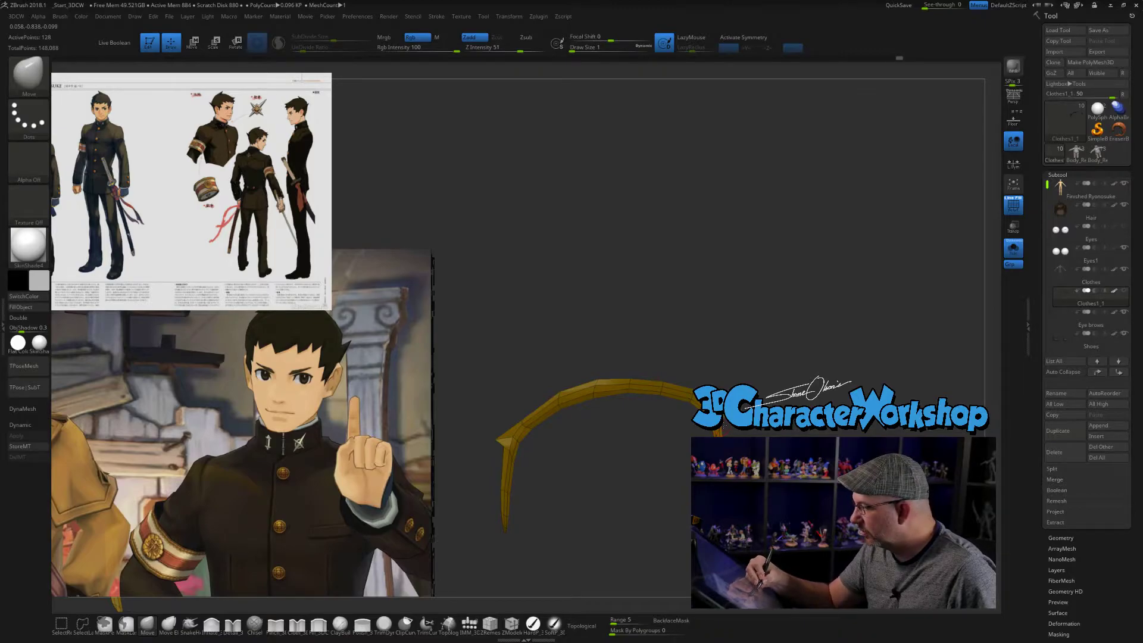
mouse_move(596, 500)
left_mouse_down("alt")
mouse_move(590, 477)
mouse_move(595, 524)
mouse_move(579, 524)
mouse_move(629, 521)
mouse_move(585, 505)
left_mouse_up("alt")
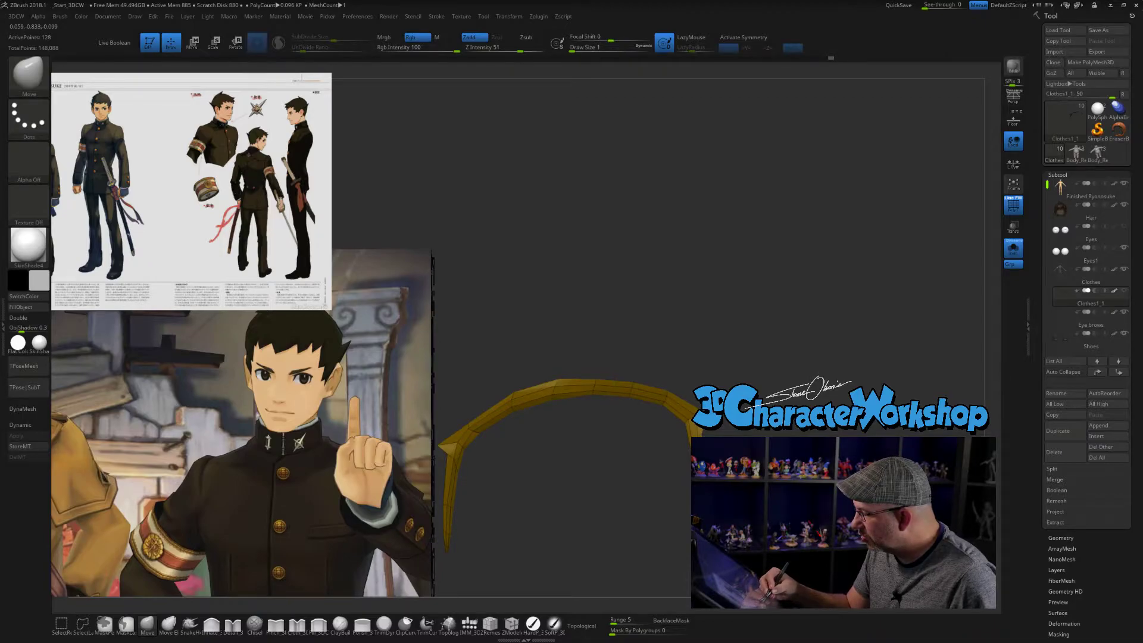
left_click_drag(585, 505, 604, 399)
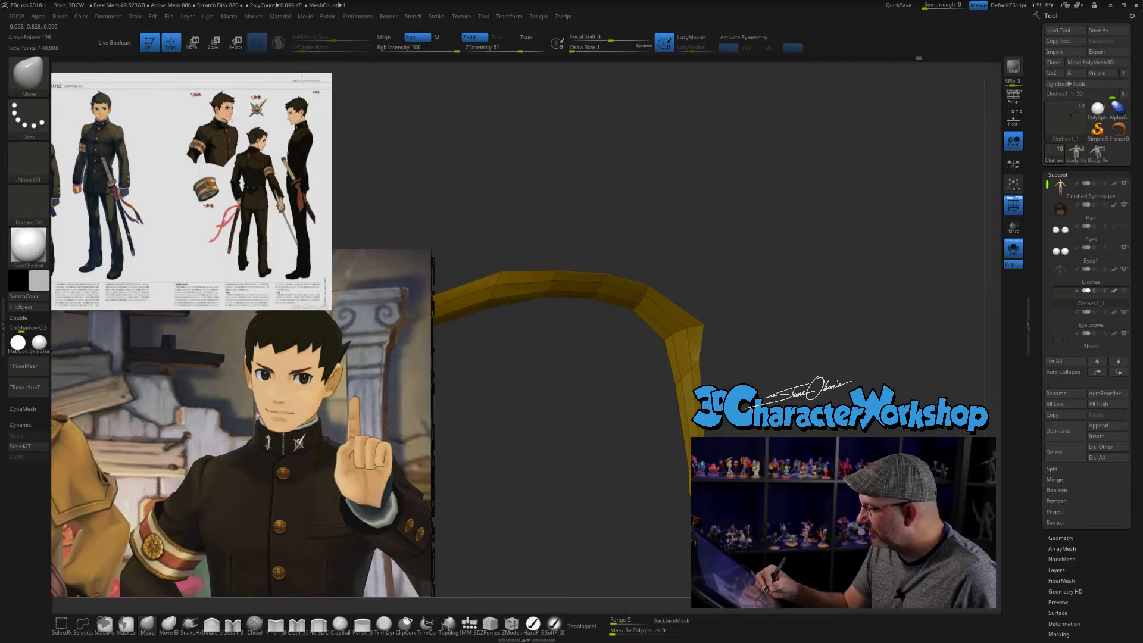
left_click_drag(596, 428, 675, 512, "alt")
- Leave Solo mode and adjust the eyelash's pointed inner corner against the eyelid with the Move brush
left_click(1013, 250)
mouse_move(772, 403)
left_mouse_down()
mouse_move(787, 395)
mouse_move(785, 379)
mouse_move(716, 377)
left_mouse_up()
key("s")
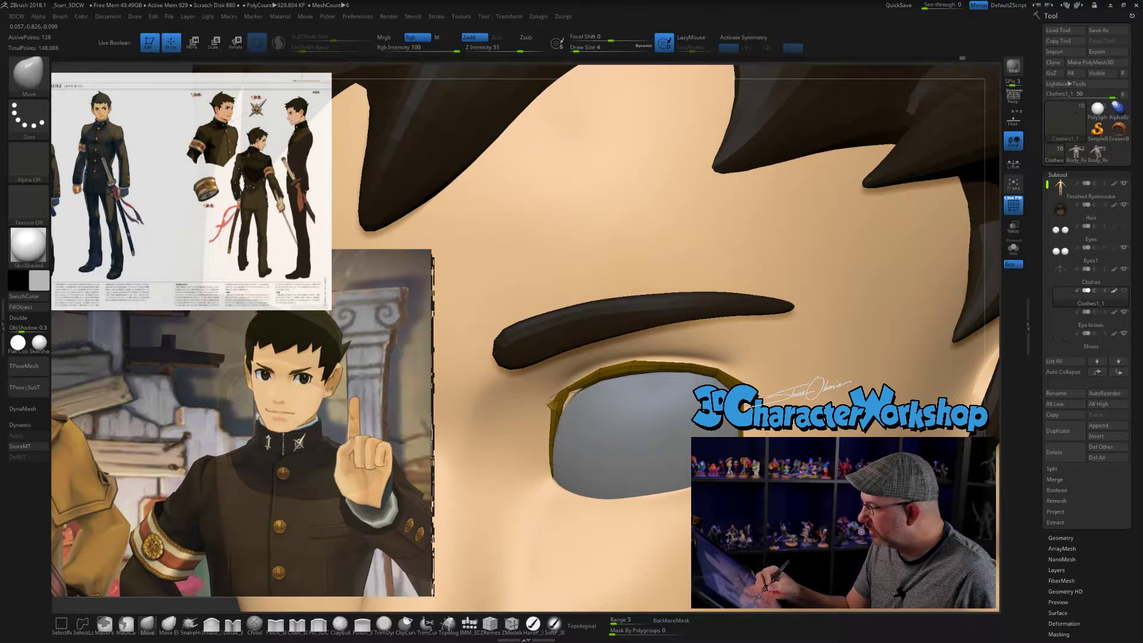
mouse_move(582, 411)
left_mouse_down()
mouse_move(596, 407)
mouse_move(594, 364)
mouse_move(558, 391)
left_mouse_up()
key("[")
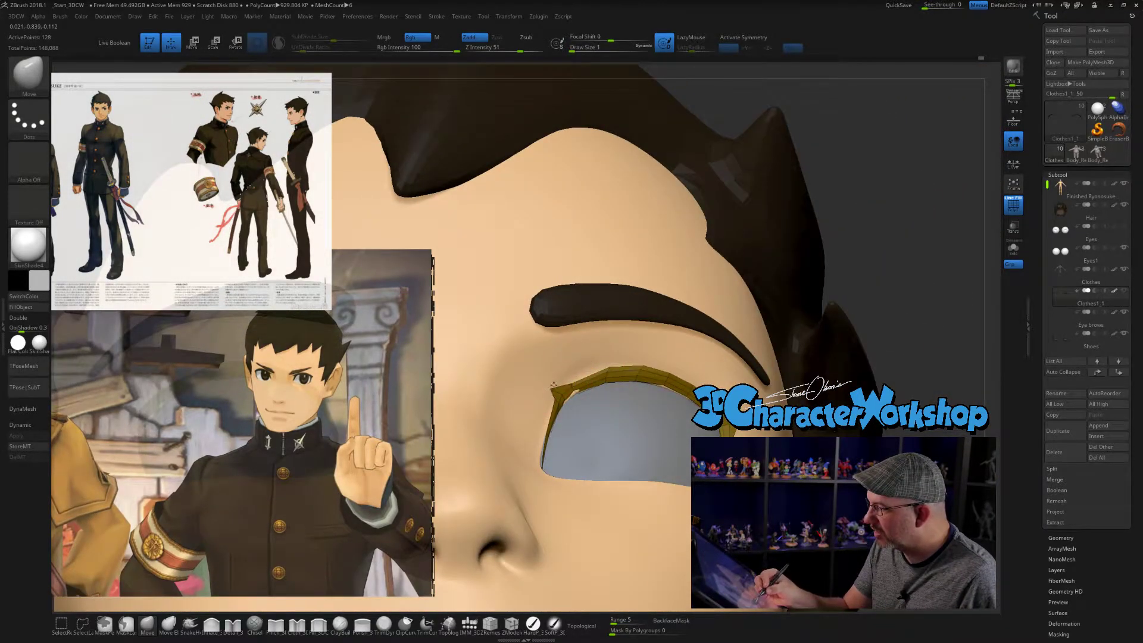
mouse_move(625, 440)
left_mouse_down()
mouse_move(591, 443)
mouse_move(580, 416)
left_mouse_up()
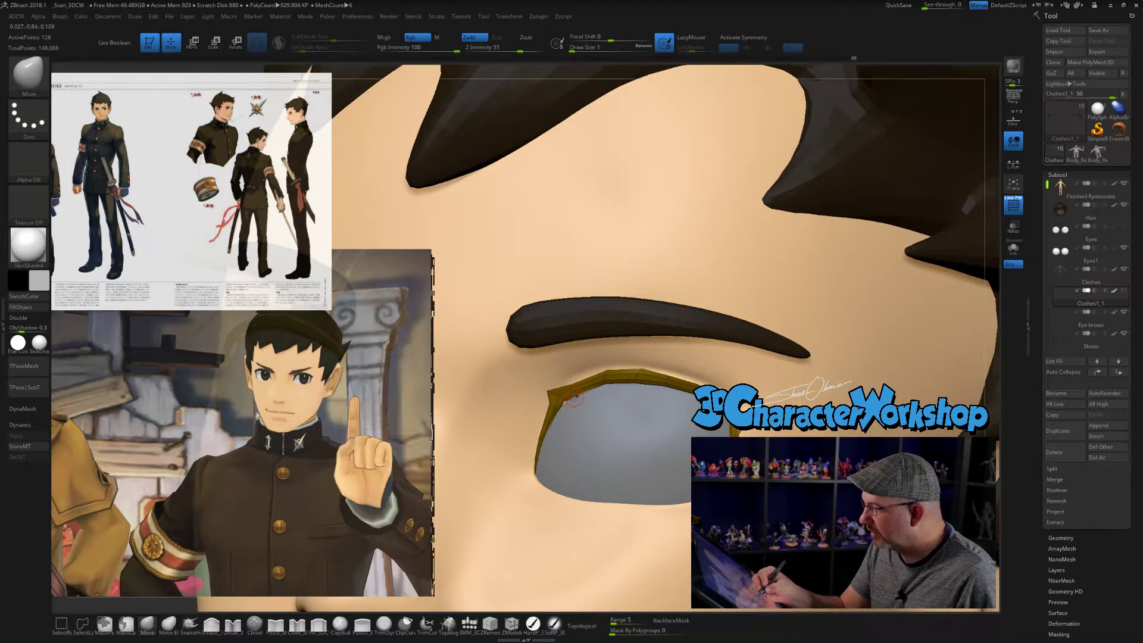
- Check the reshaped eyelash corners on the face from three-quarter and front views
right_click_drag(610, 423, 606, 357, "ctrl")
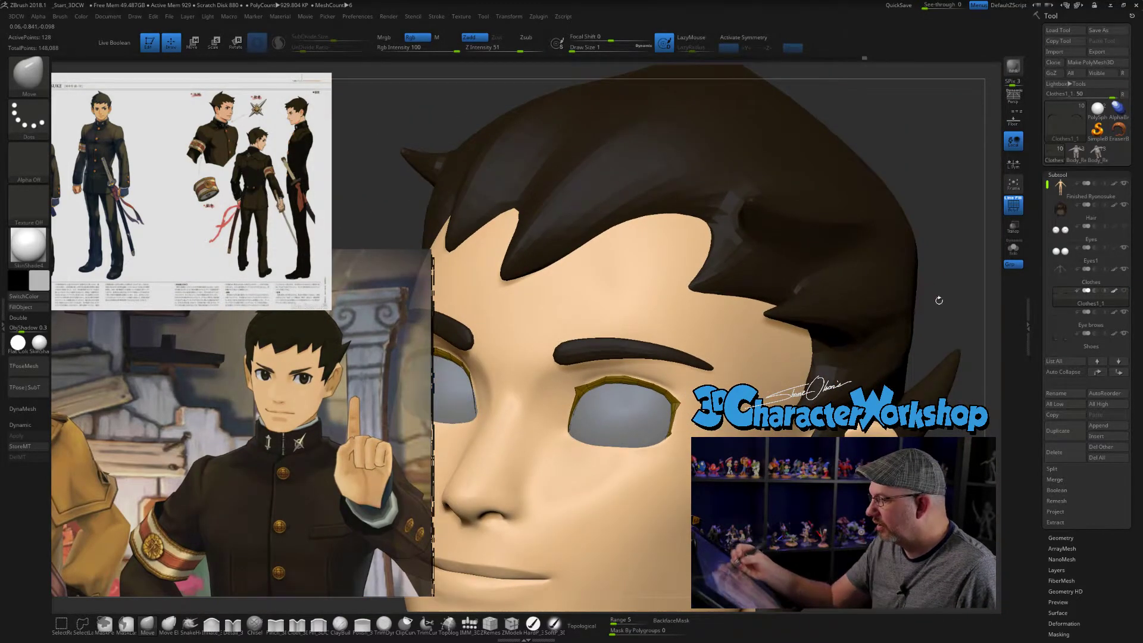
left_click_drag(954, 251, 953, 255, "shift")
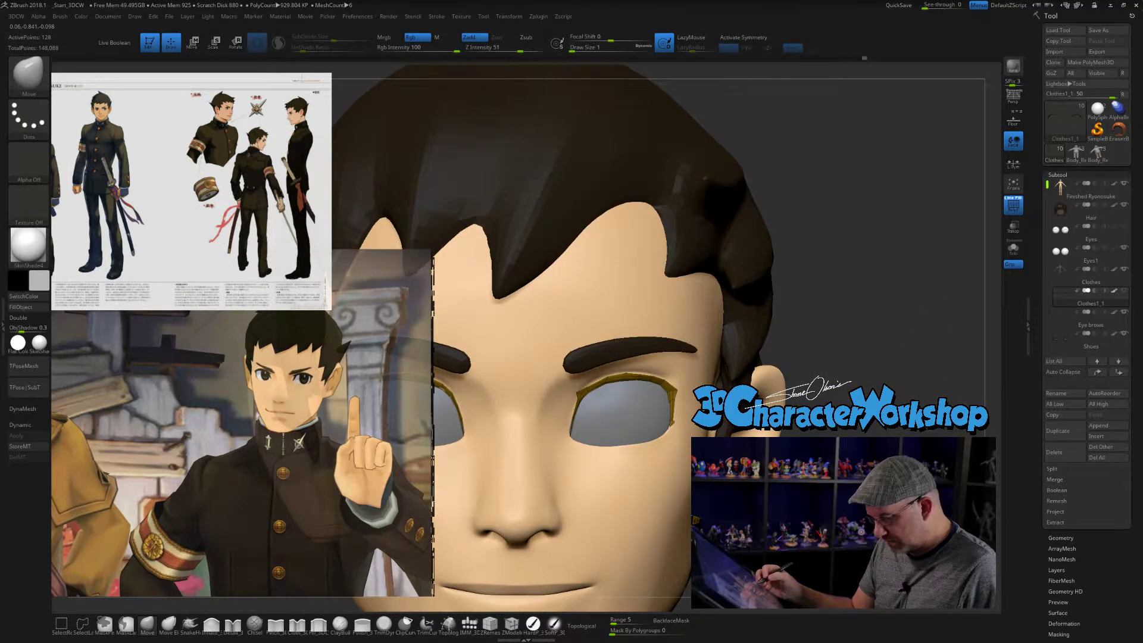
right_click_drag(625, 430, 622, 363, "ctrl")
left_click_drag(953, 252, 954, 259)
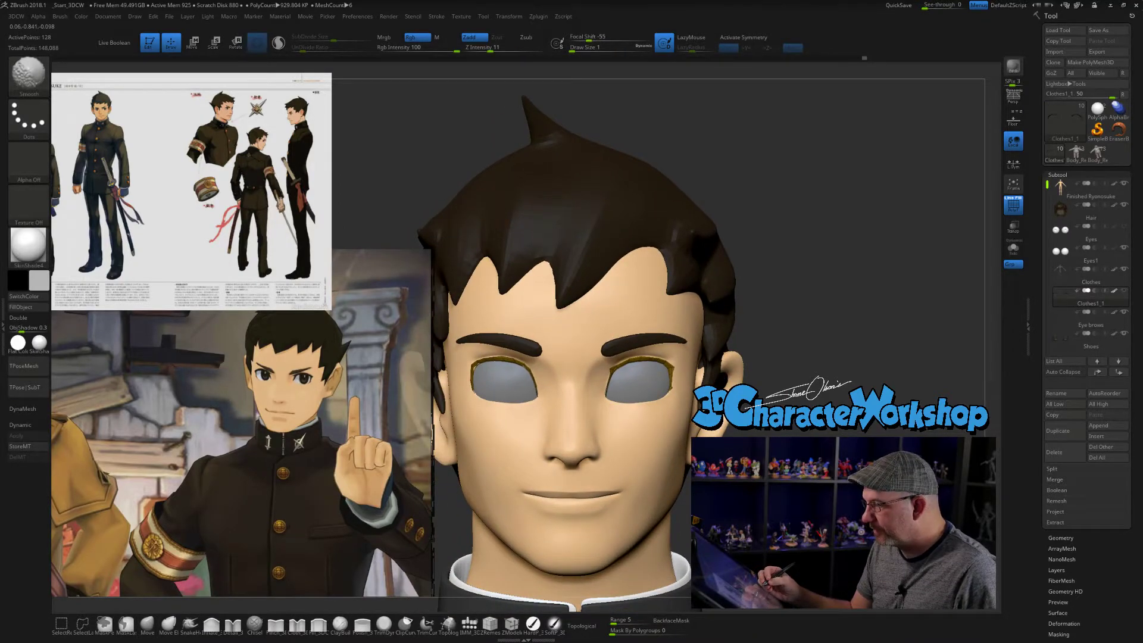
- Mirror and weld the eyelash strip so both eyes get the same reshaped corners
mouse_move(824, 370)
left_mouse_down("alt")
mouse_move(856, 356)
mouse_move(851, 434)
left_mouse_up("alt")
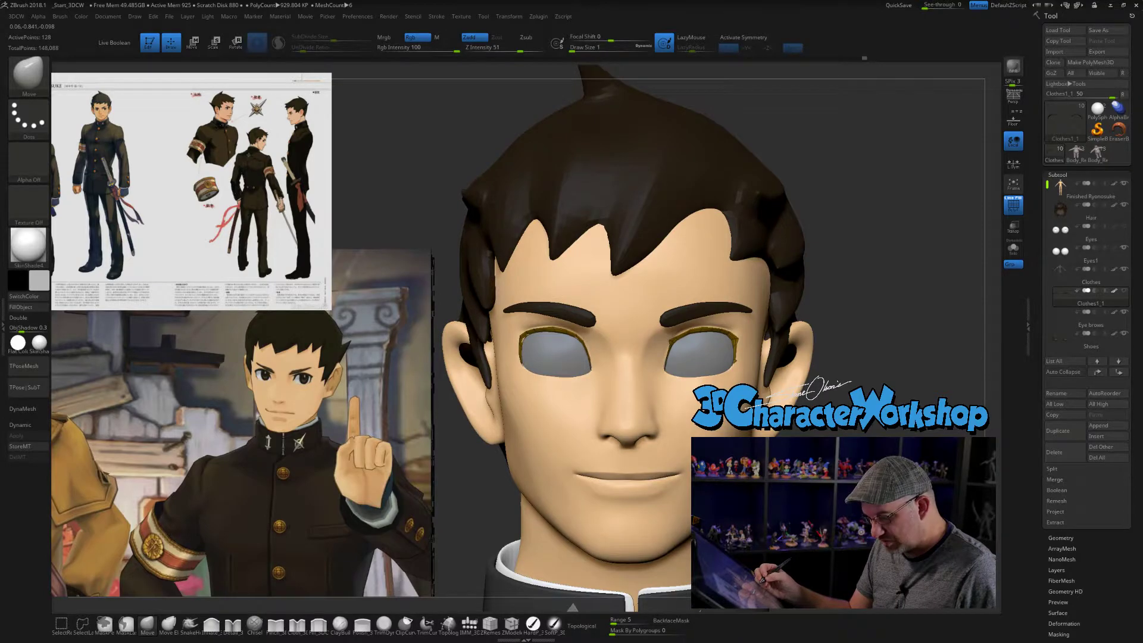
key("3")
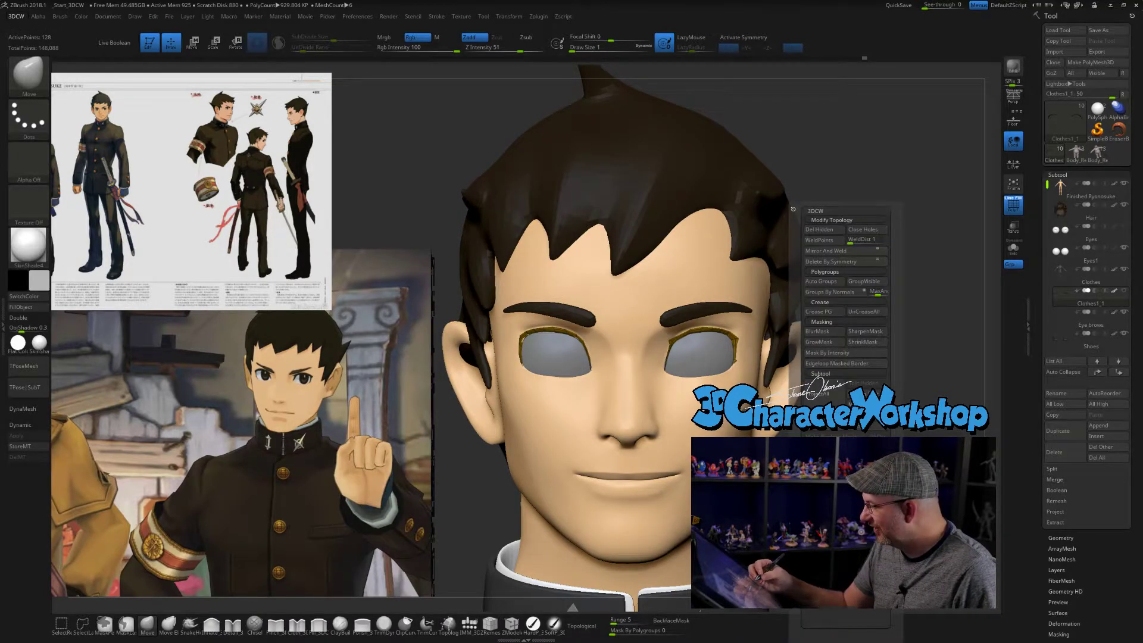
left_click(843, 513)
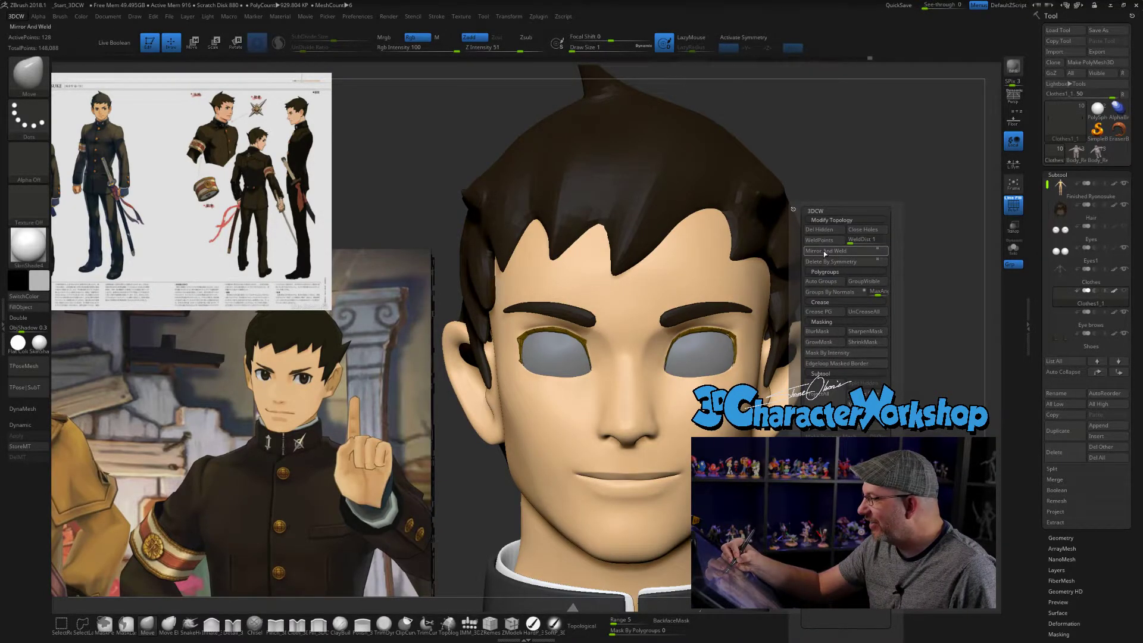
left_click(825, 251)
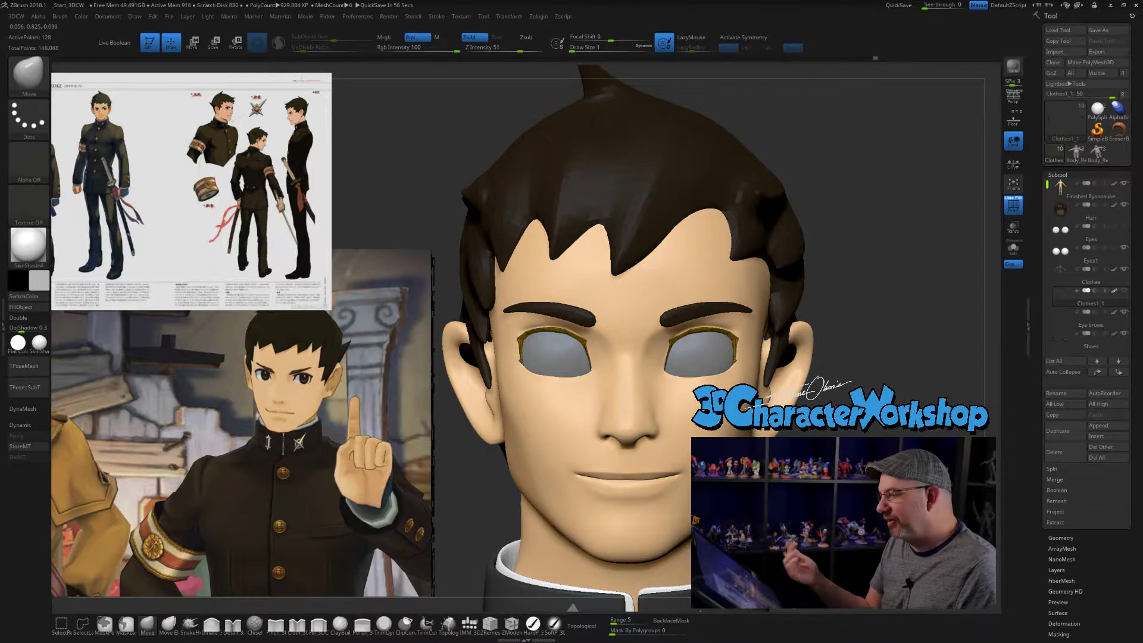
key("space")
left_click(822, 254)
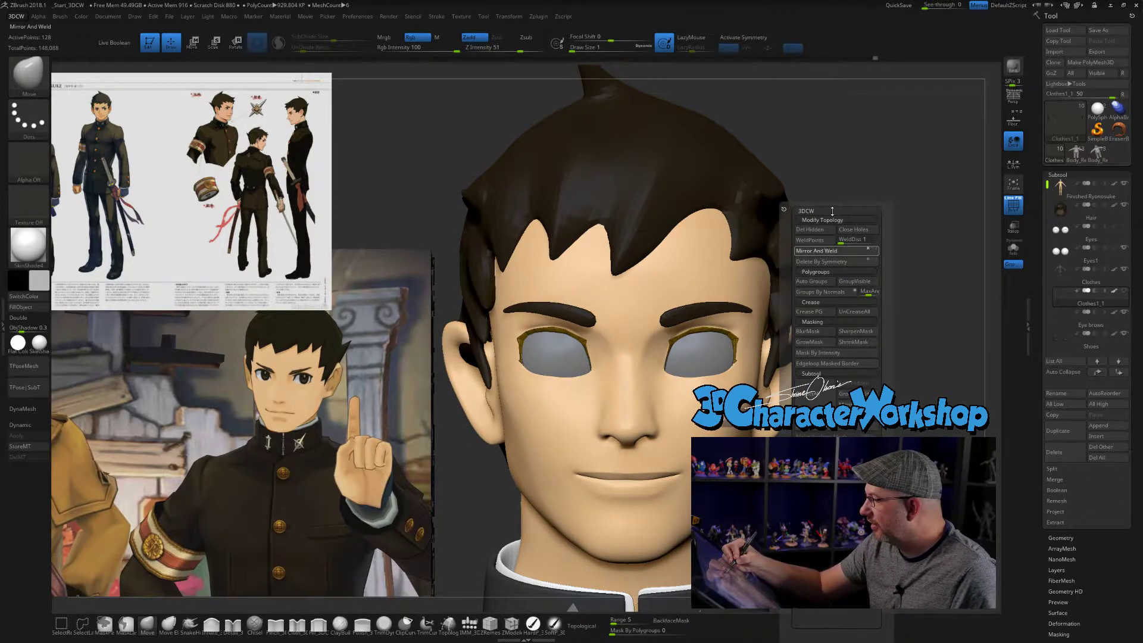
- Turn on Dynamic Subdiv for the eyelashes, always skipping the note, then activate X symmetry and hide the wireframe
left_click_drag(835, 350, 829, 376, "alt")
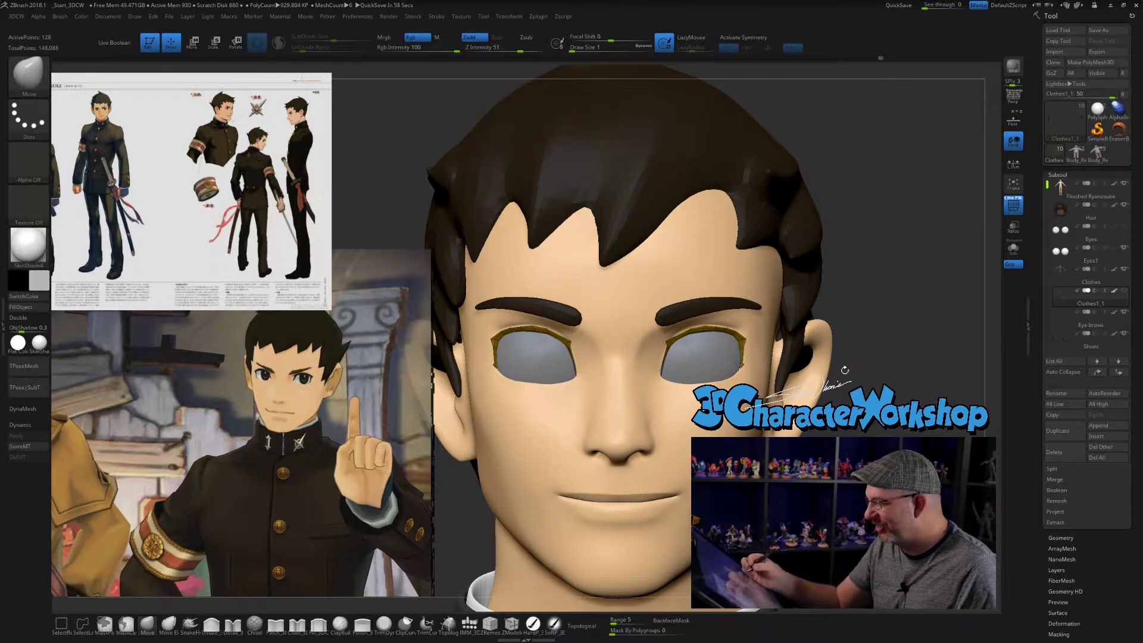
key("d")
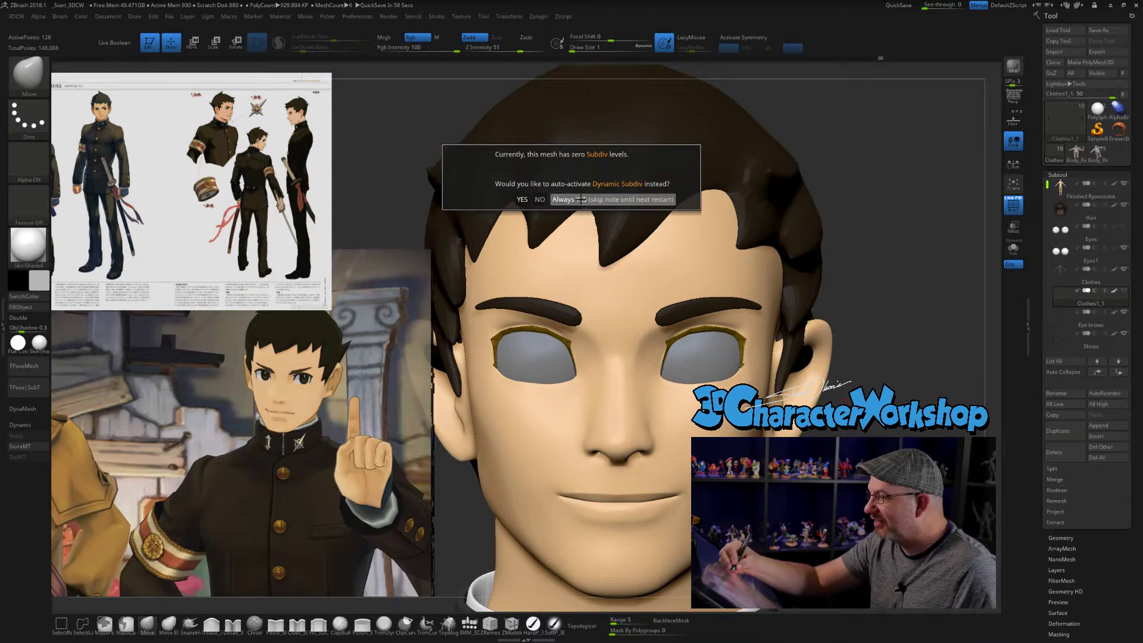
left_click(570, 199)
mouse_move(922, 226)
left_mouse_down()
mouse_move(813, 227)
mouse_move(929, 226)
mouse_move(917, 173)
mouse_move(917, 273)
mouse_move(917, 239)
left_mouse_up()
key("x")
key("shift+f")
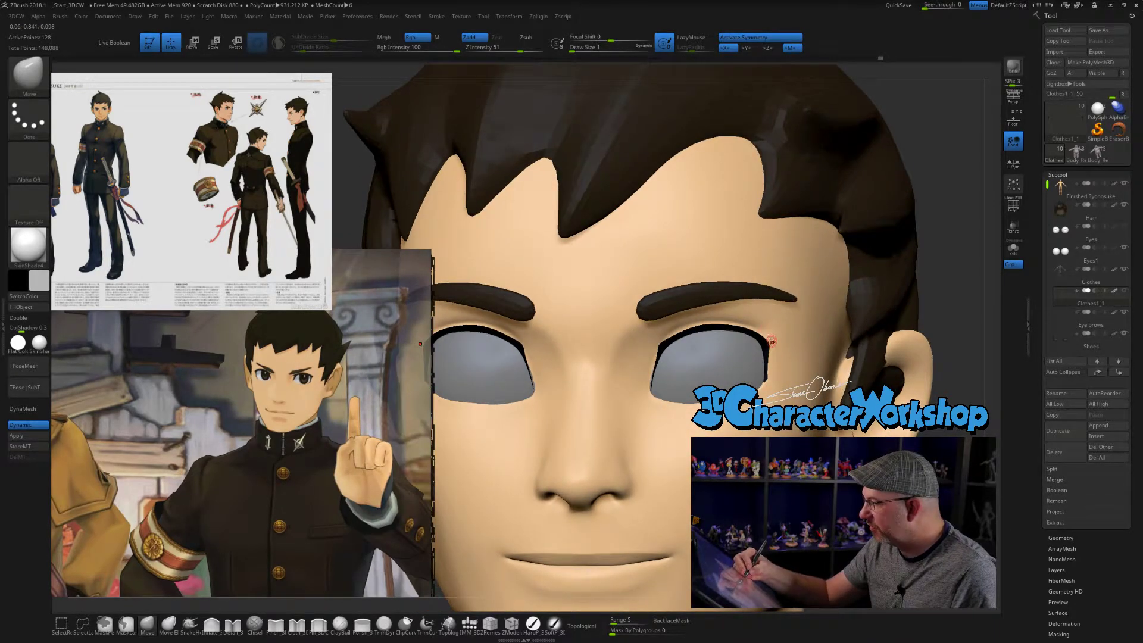
- Show the wireframe and adjust the eyelash's upper edge near the inner corner with the Move brush at size 2
key("shift")
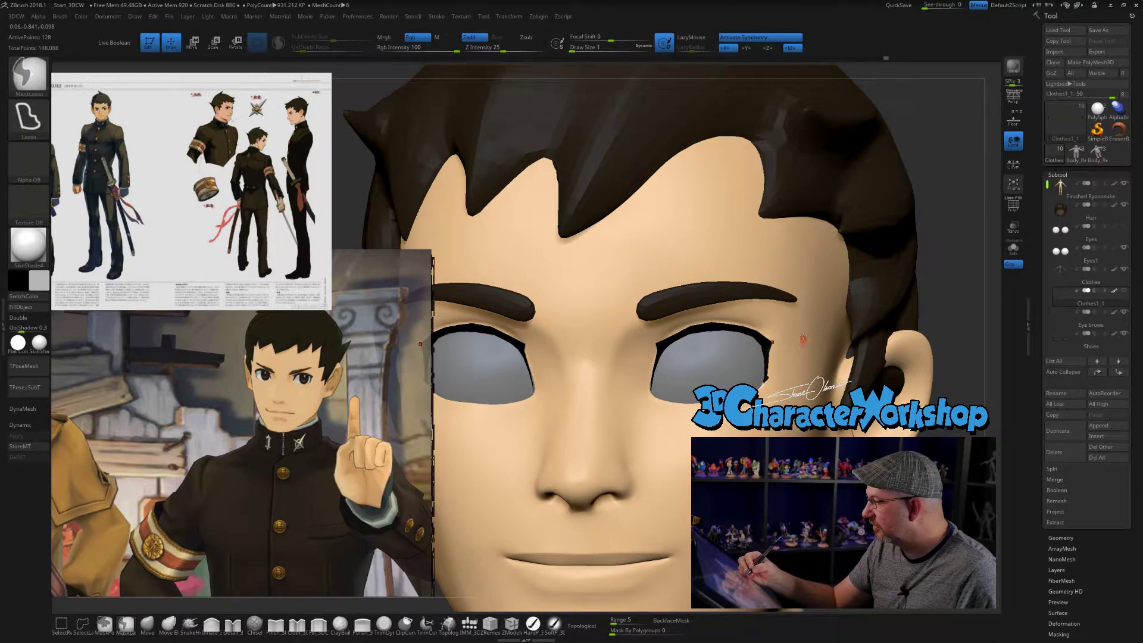
key("s")
left_click(936, 217)
mouse_move(947, 227)
left_mouse_down("alt")
mouse_move(961, 262)
mouse_move(860, 320)
mouse_move(859, 359)
left_mouse_up("alt")
key("shift+f")
left_click_drag(836, 302, 820, 309)
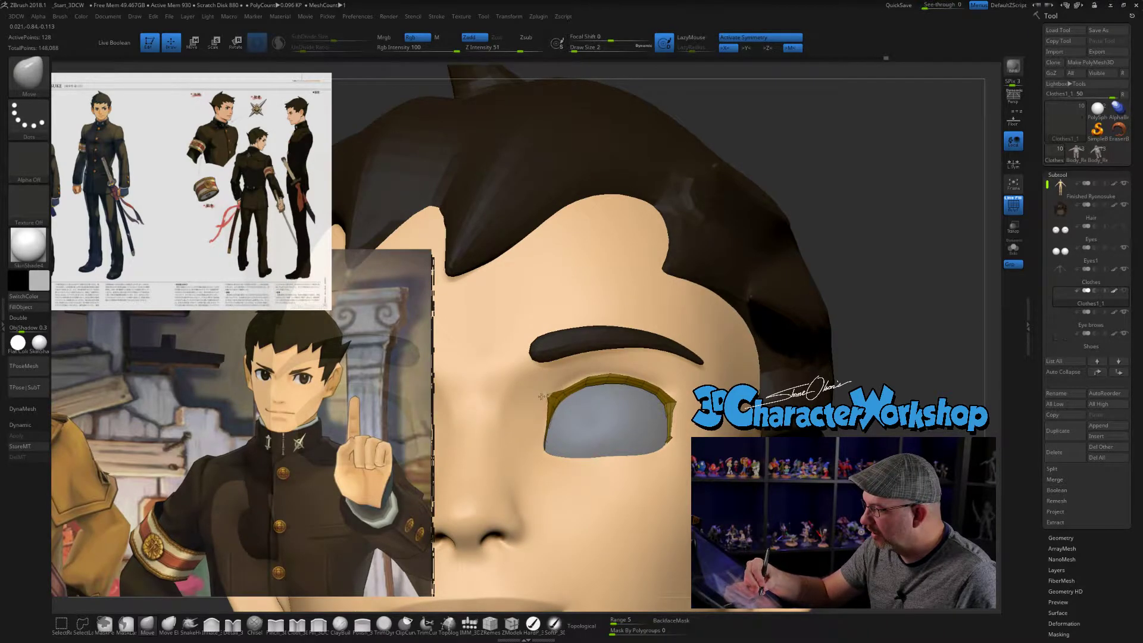
left_click_drag(576, 376, 577, 372)
mouse_move(577, 372)
right_mouse_down()
mouse_move(579, 318)
mouse_move(561, 379)
mouse_move(577, 378)
right_mouse_up()
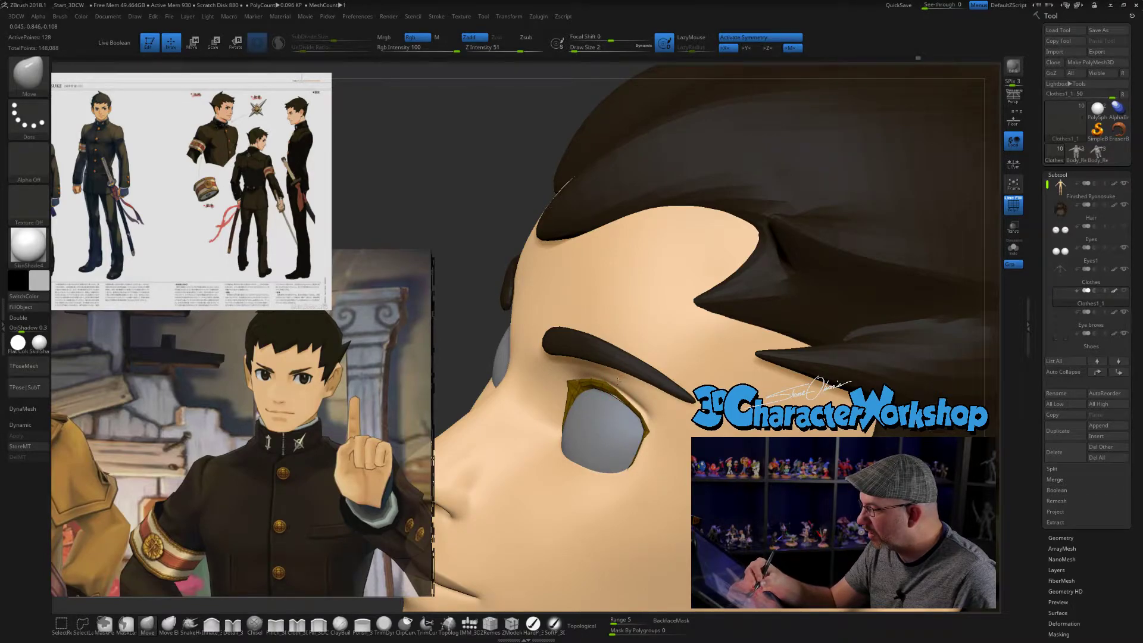
- Undo the last eyelash stroke and refine the outer part of the upper edge with a smaller brush
key("bracketleft")
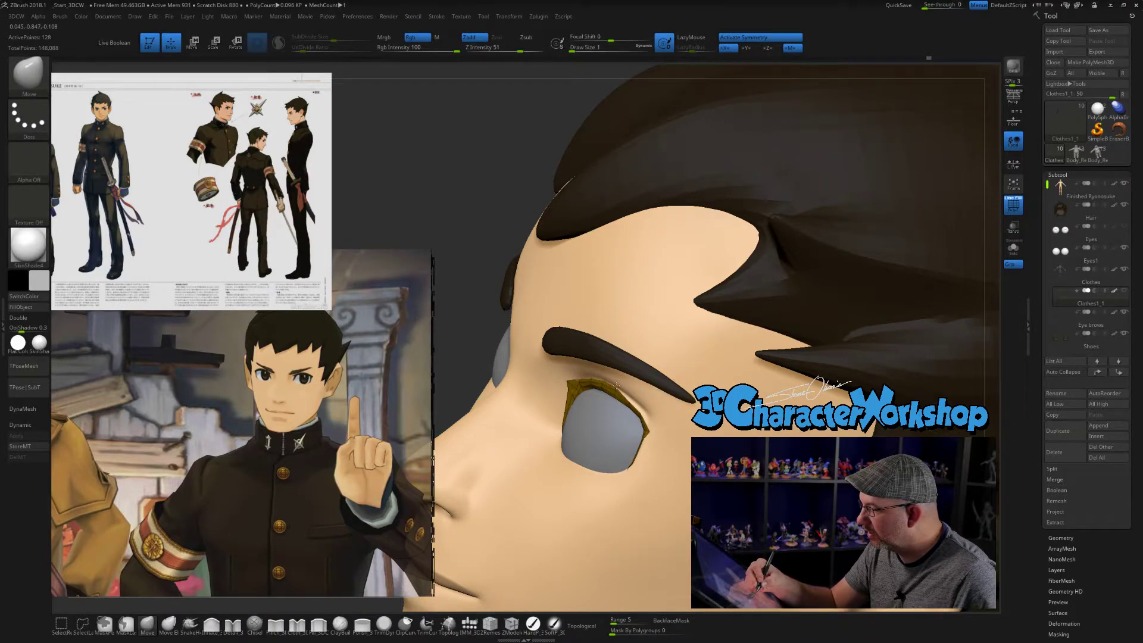
key("ctrl+z")
right_click_drag(629, 400, 629, 402)
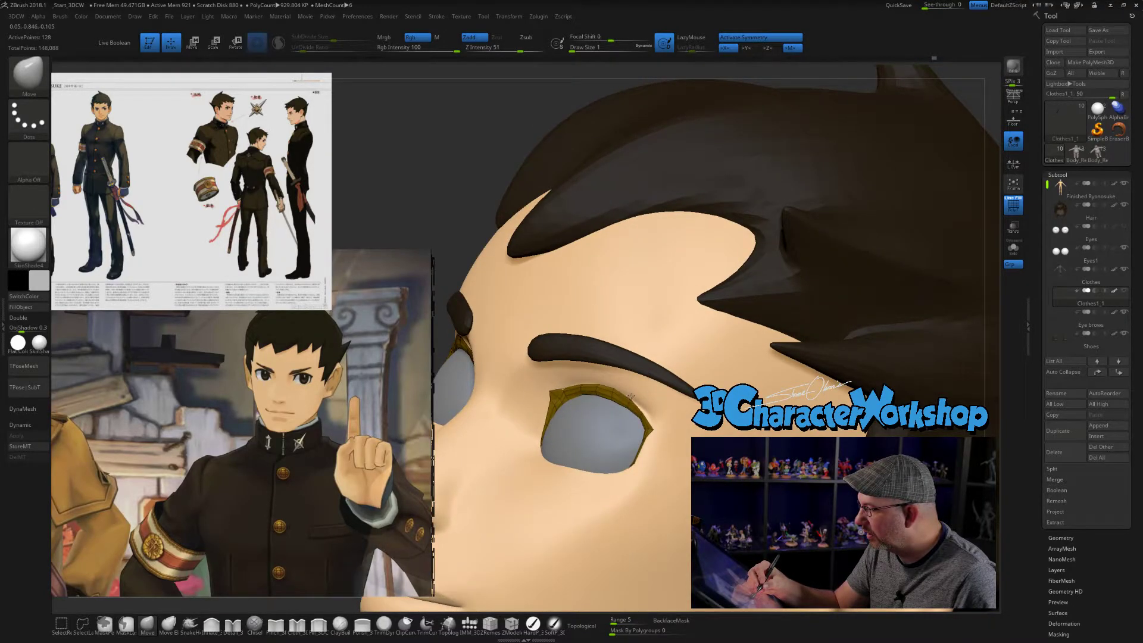
right_click_drag(653, 406, 662, 462)
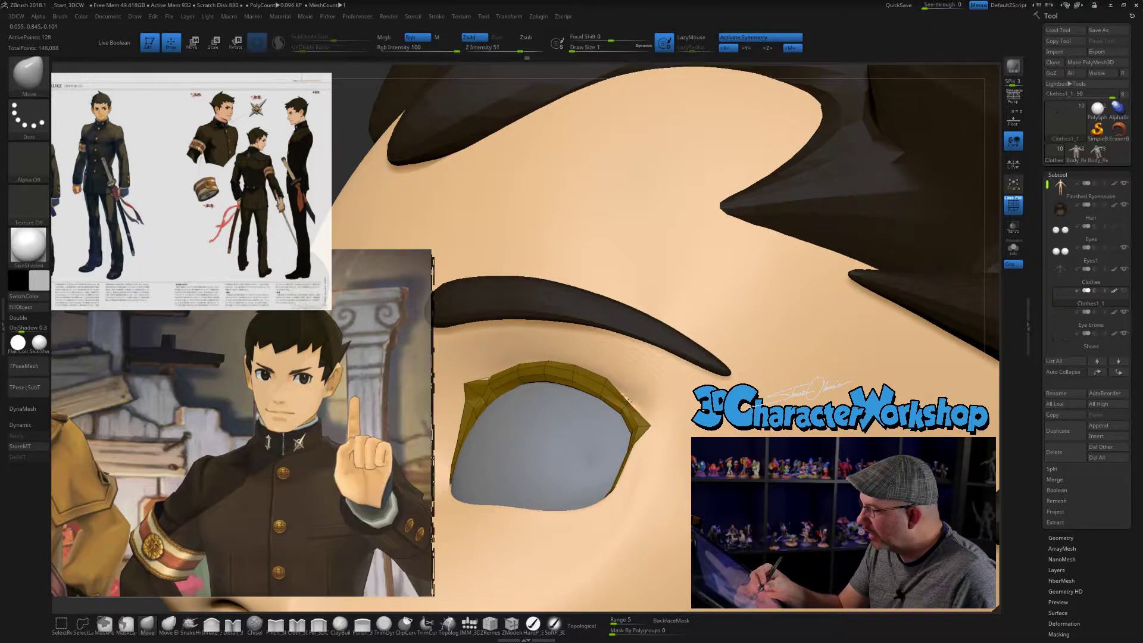
- Even out the eyelash strip's curve between its corners with a larger Move brush, finishing the inner corner at size 2
mouse_move(643, 403)
right_mouse_down()
mouse_move(630, 404)
mouse_move(676, 408)
mouse_move(582, 385)
mouse_move(602, 379)
mouse_move(590, 377)
mouse_move(558, 397)
mouse_move(575, 418)
mouse_move(548, 430)
right_mouse_up()
key("]")
key("]")
left_click_drag(540, 441, 541, 443)
mouse_move(710, 432)
right_mouse_down()
mouse_move(681, 431)
mouse_move(731, 427)
mouse_move(695, 427)
right_mouse_up()
key("[")
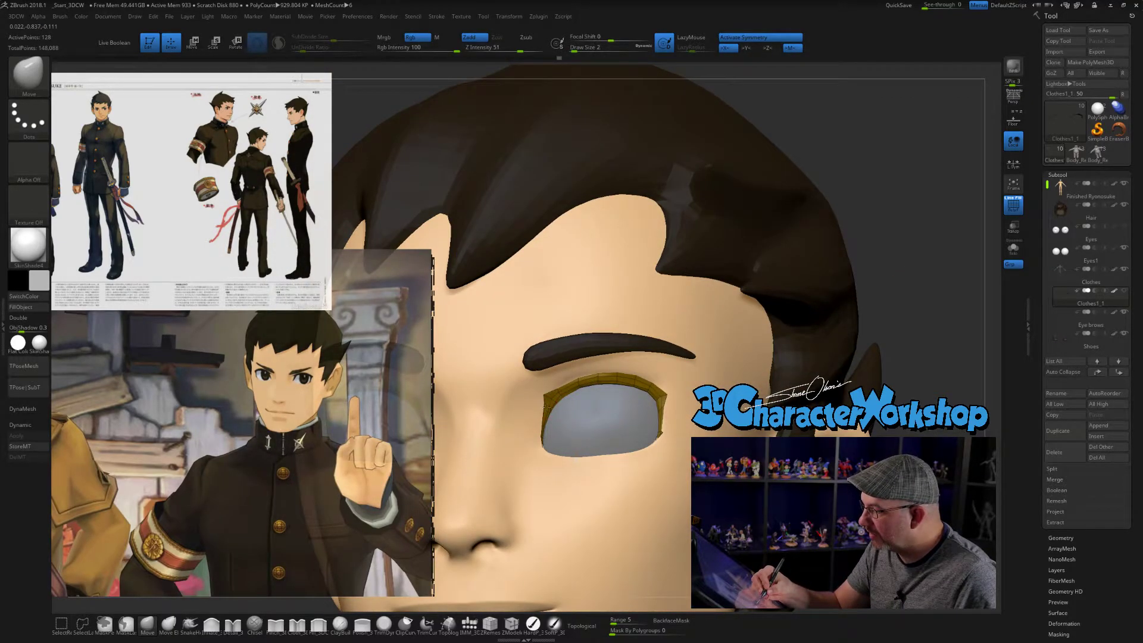
left_click_drag(557, 404, 564, 398)
- Hide the wireframe and compare the whole face with the eyelash subtool hidden and shown
key("shift+f")
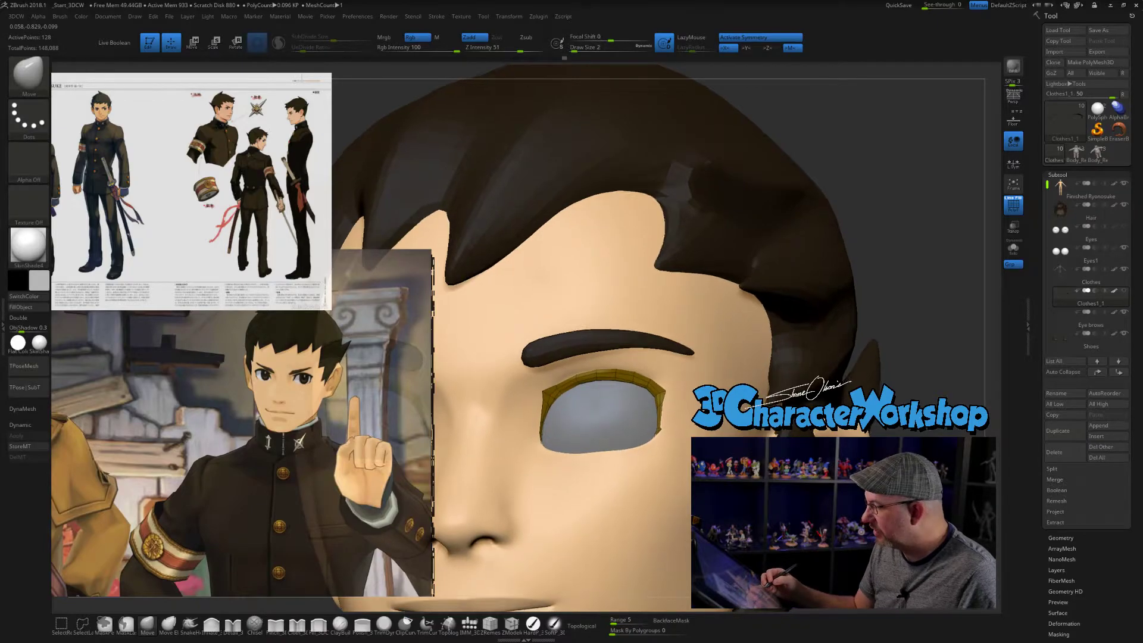
key("f")
right_click_drag(612, 415, 695, 371, "ctrl")
mouse_move(696, 372)
right_mouse_down()
mouse_move(643, 369)
mouse_move(631, 321)
mouse_move(751, 323)
mouse_move(673, 321)
mouse_move(673, 363)
mouse_move(694, 354)
right_mouse_up()
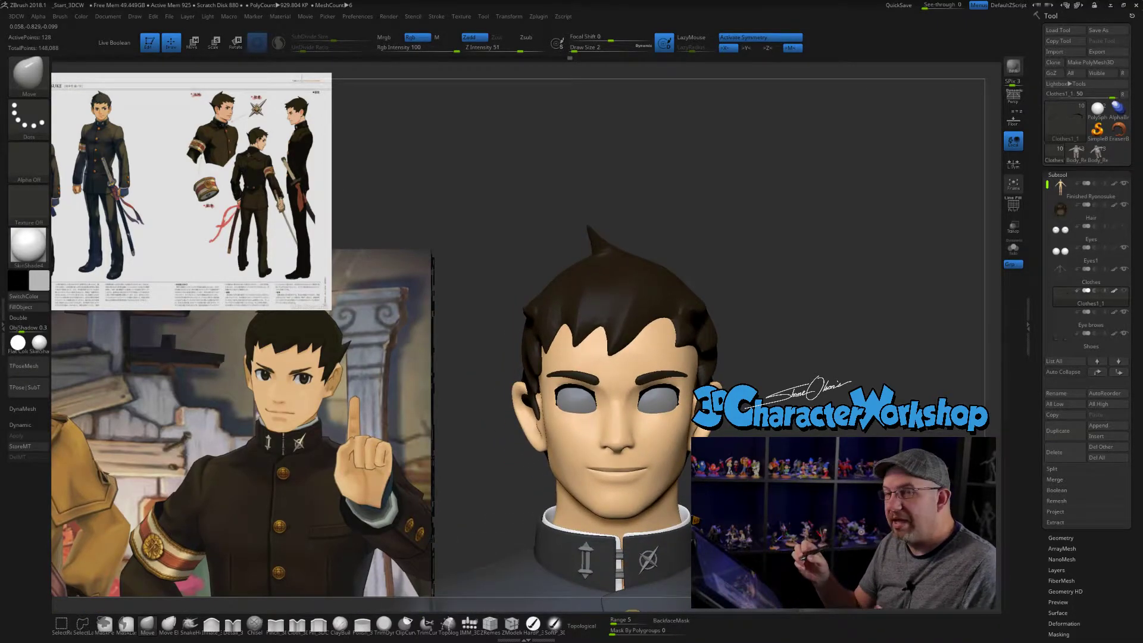
right_click_drag(673, 345, 674, 381, "ctrl")
left_click(693, 360, "alt")
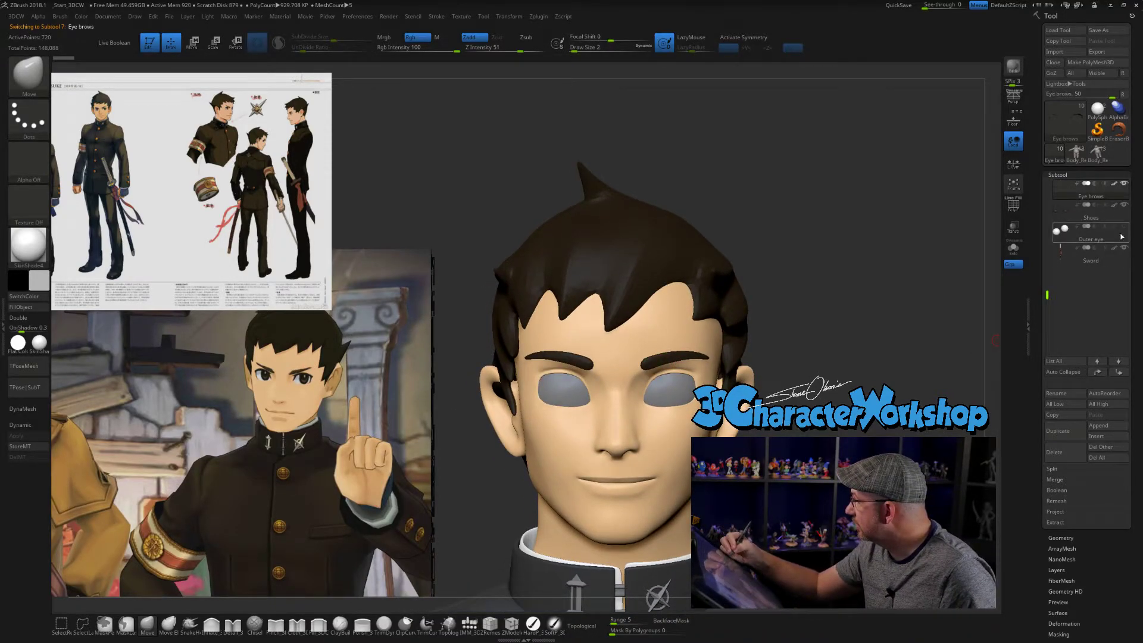
left_click_drag(1049, 277, 1047, 243)
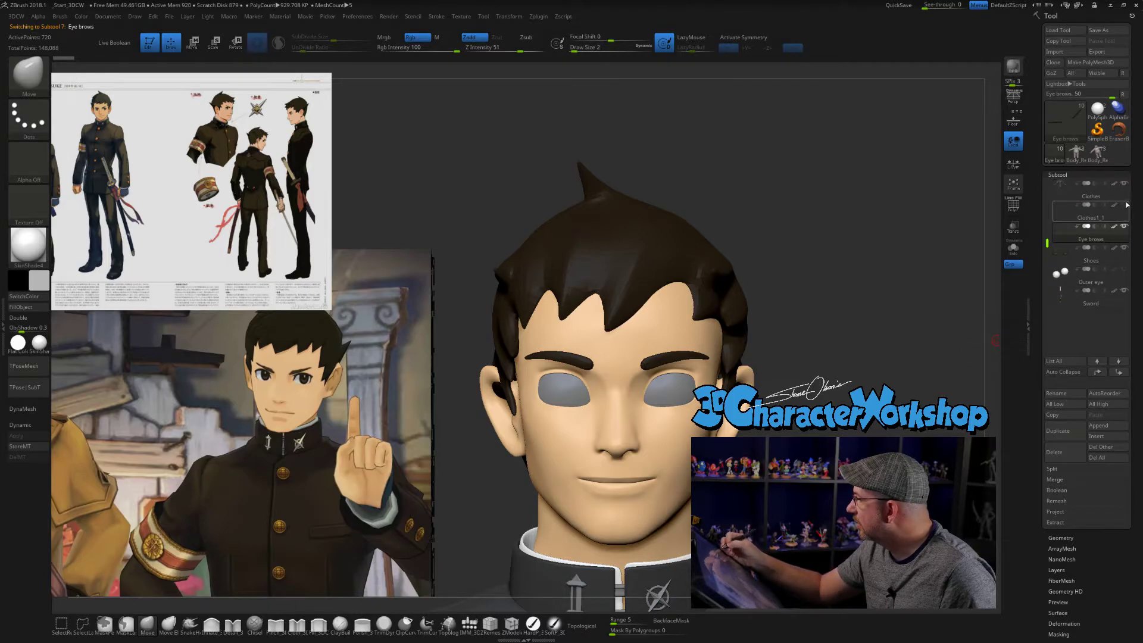
right_click_drag(662, 357, 663, 379, "ctrl")
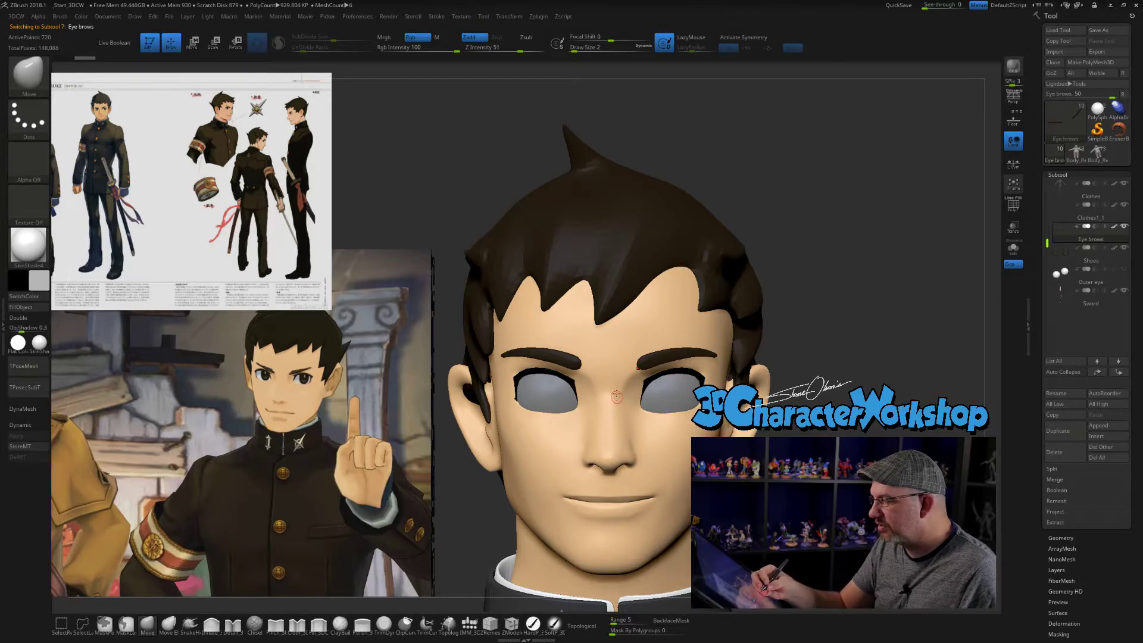
- Select the eyelash subtool and nudge the strips' overall shape with the Move brush at size 7
left_click(649, 384, "alt")
left_click(577, 49)
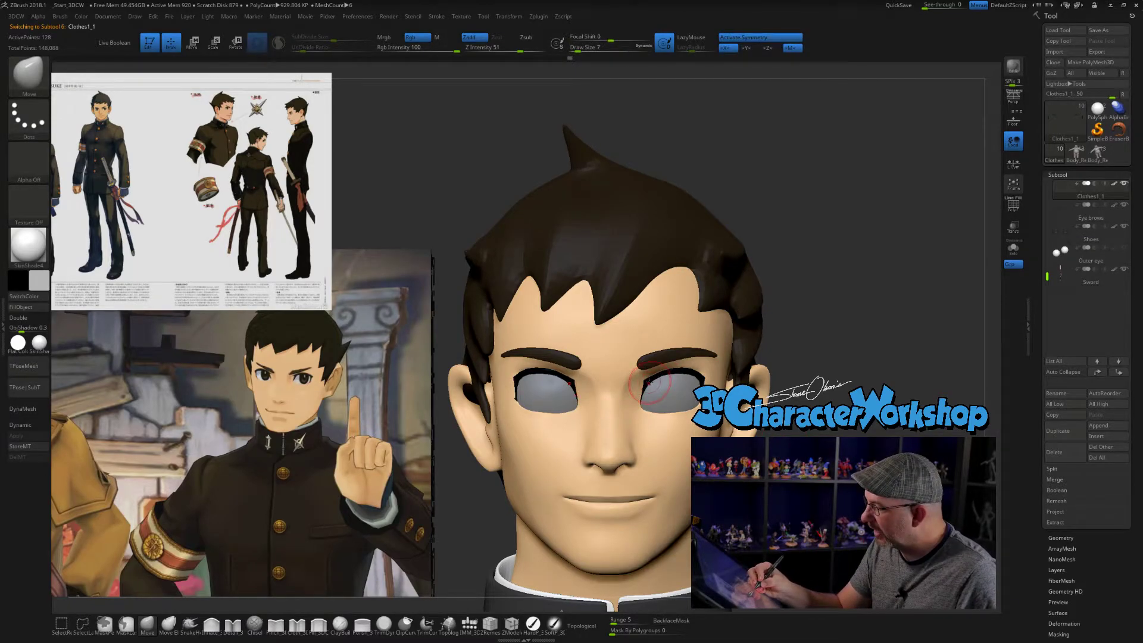
right_click_drag(695, 383, 662, 385)
- Adjust the upper eyelid on the head mesh, then select the eyebrows with the brush set to size 6
left_click(670, 431, "alt")
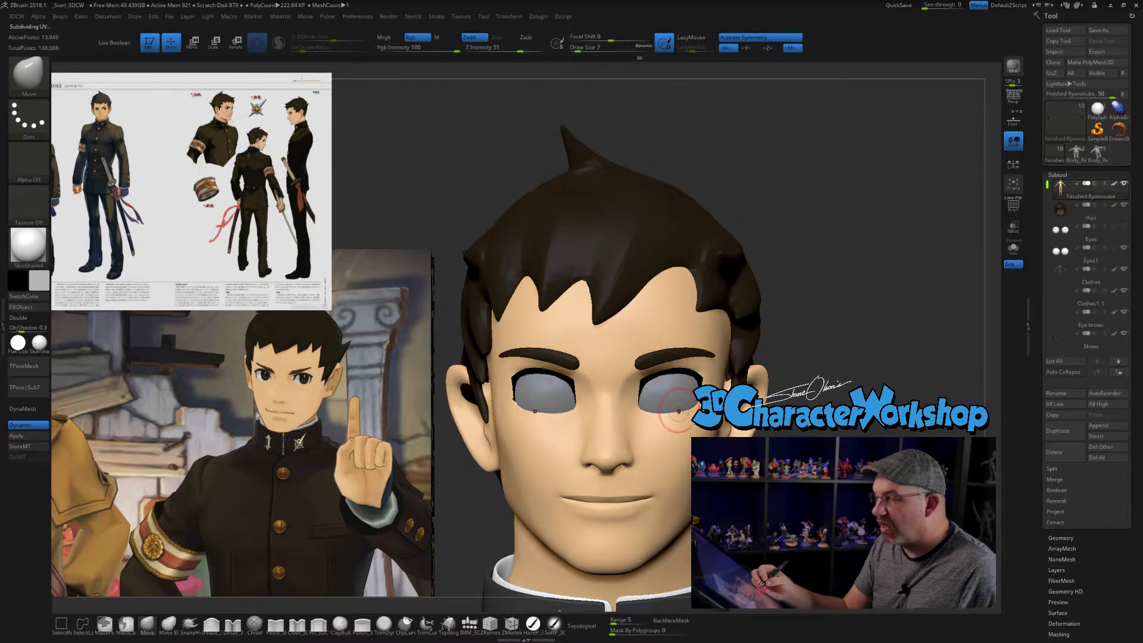
right_click_drag(666, 388, 665, 382, "ctrl")
left_click_drag(578, 50, 577, 50)
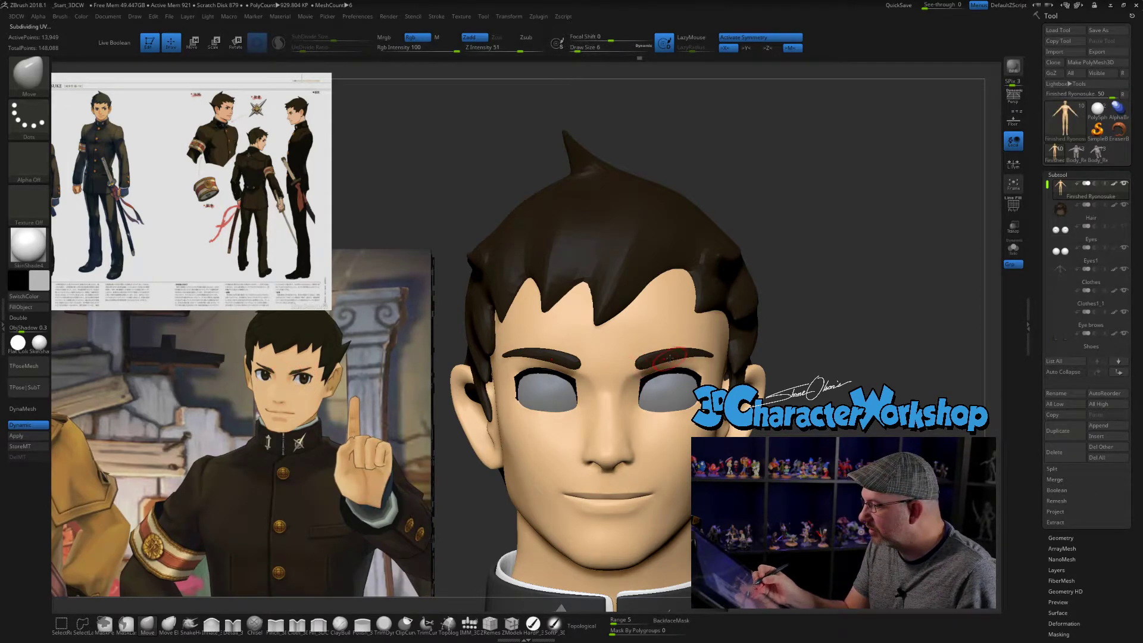
left_click(647, 361, "alt")
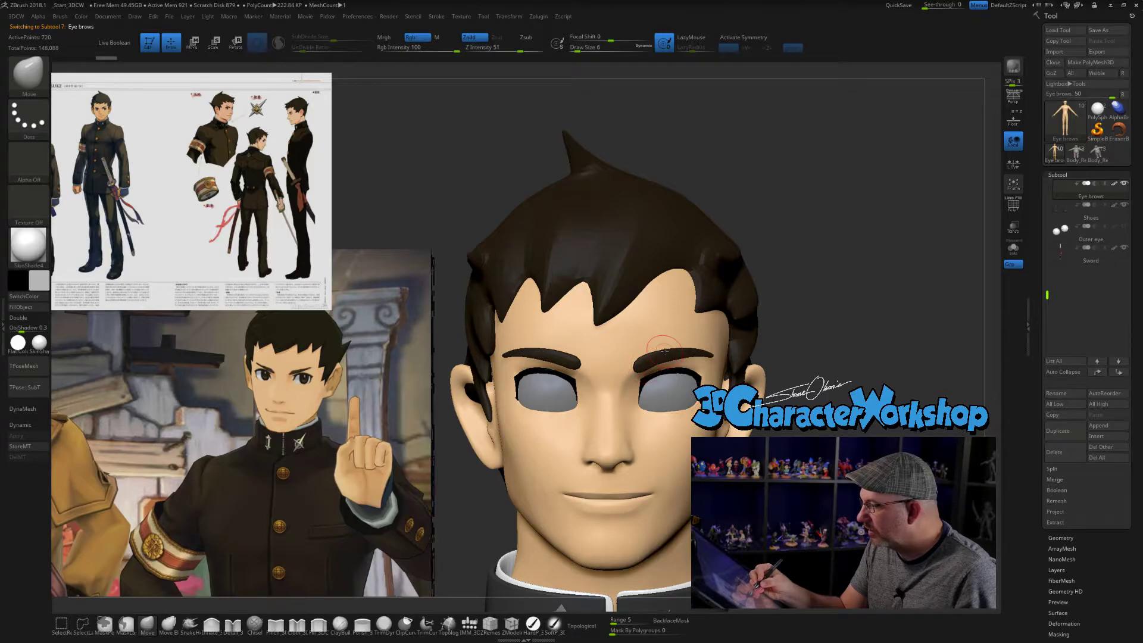
- Open the Spotlight references, remove the character turnaround sheet and bring the images stacked behind to the front
key("z")
key("ctrl+z")
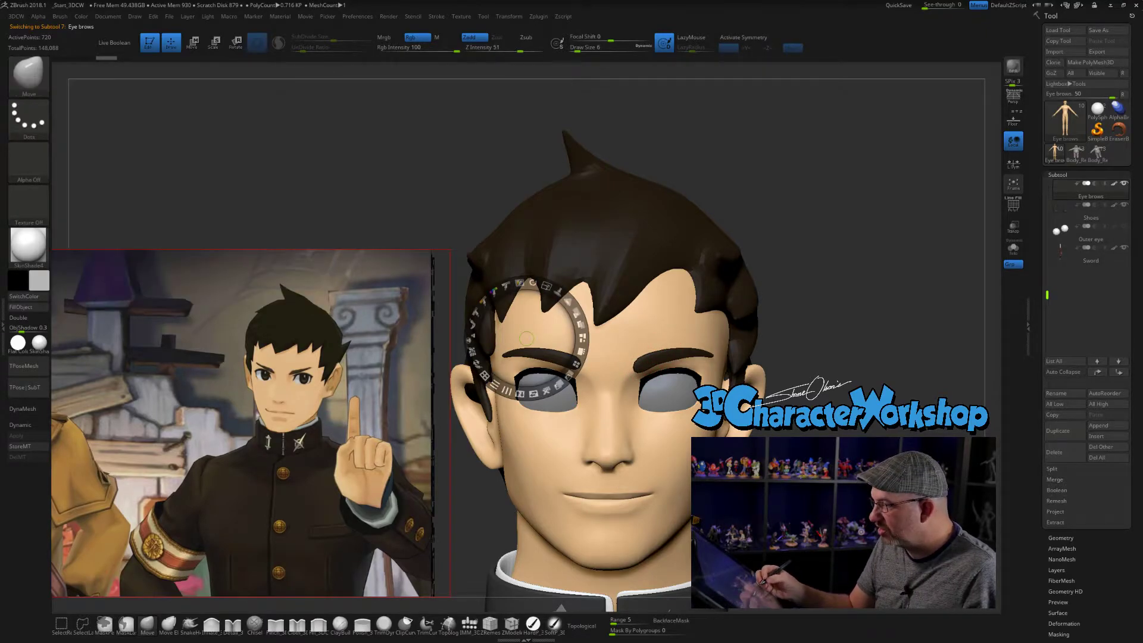
key("ctrl+z")
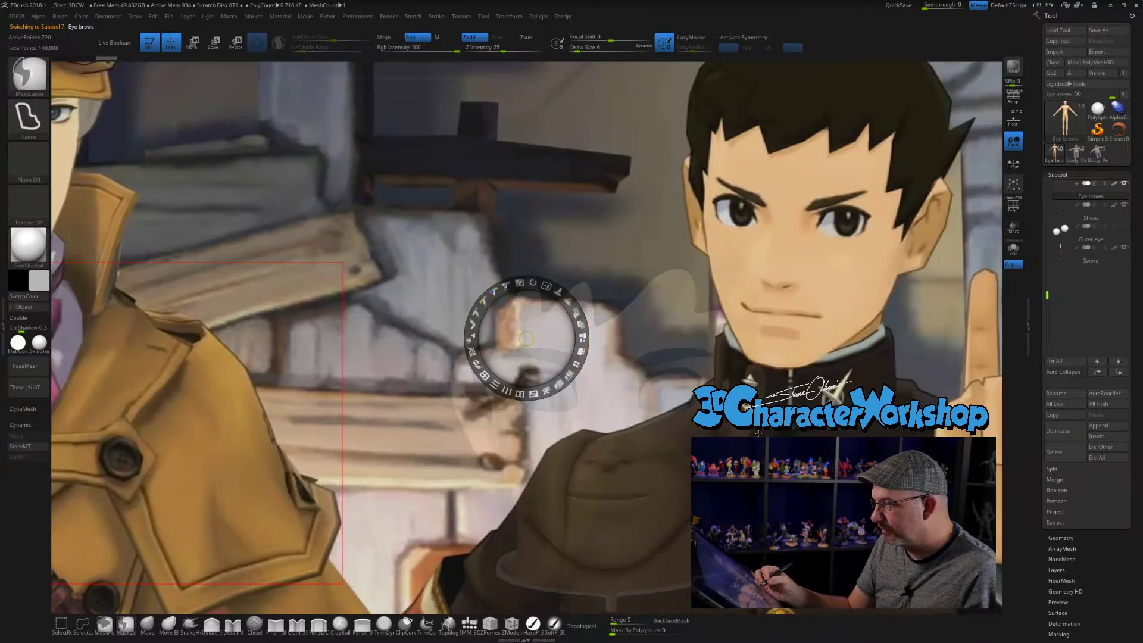
key("ctrl+z")
left_click_drag(532, 283, 543, 288)
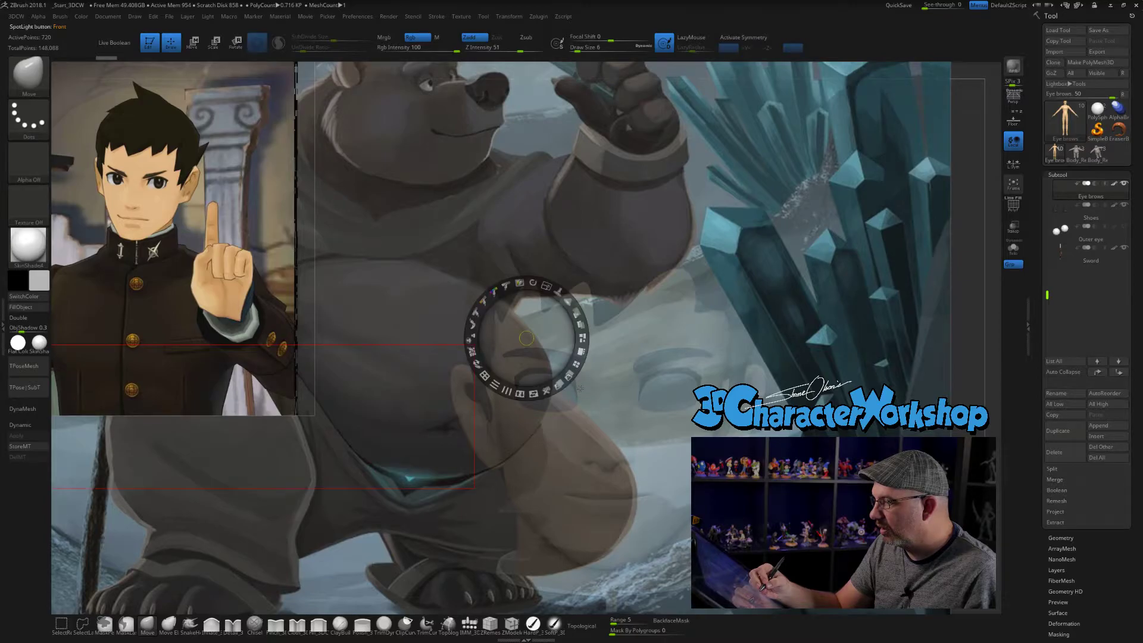
left_click_drag(546, 287, 542, 286)
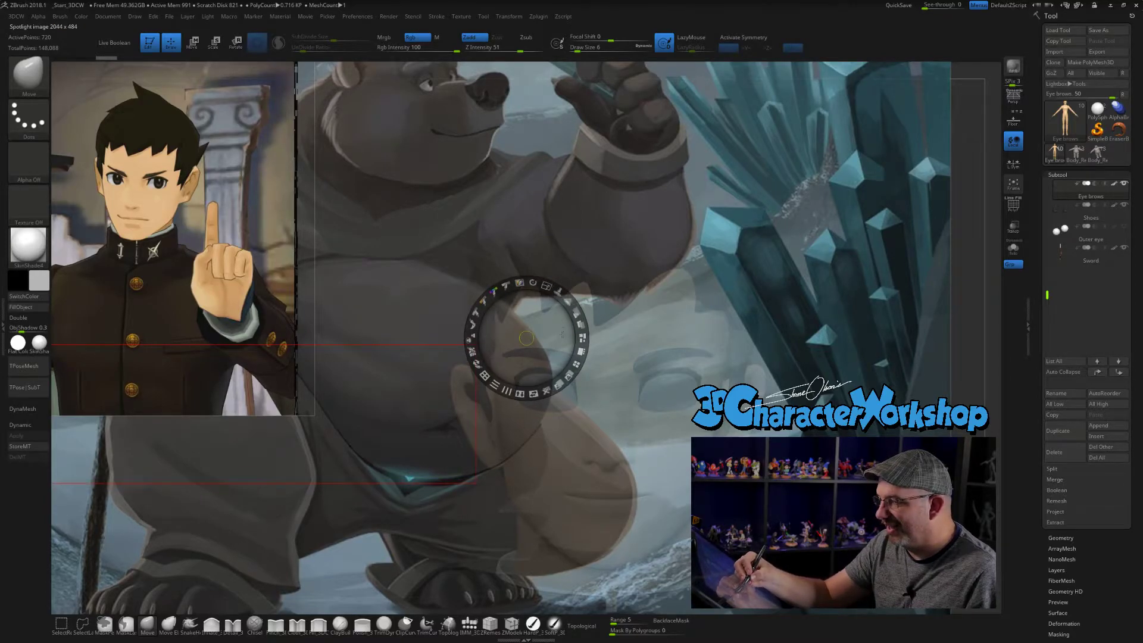
- Shrink the bear artwork, place it below the character reference and send it to the back
left_click_drag(901, 400, 859, 378)
mouse_move(879, 327)
left_mouse_down()
mouse_move(853, 321)
mouse_move(803, 334)
mouse_move(865, 323)
mouse_move(786, 409)
mouse_move(239, 539)
left_mouse_up()
left_click(415, 401)
left_click(435, 453)
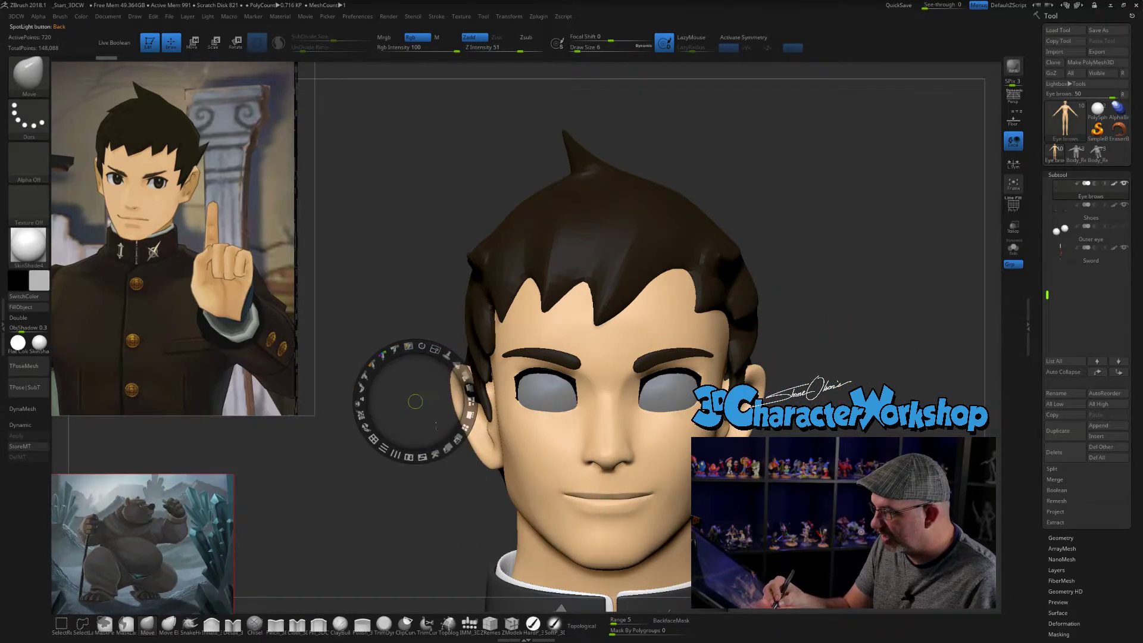
- Reposition and enlarge the character reference beside the head, shrink the bear artwork to a thumbnail, and leave Spotlight editing
left_click(252, 320)
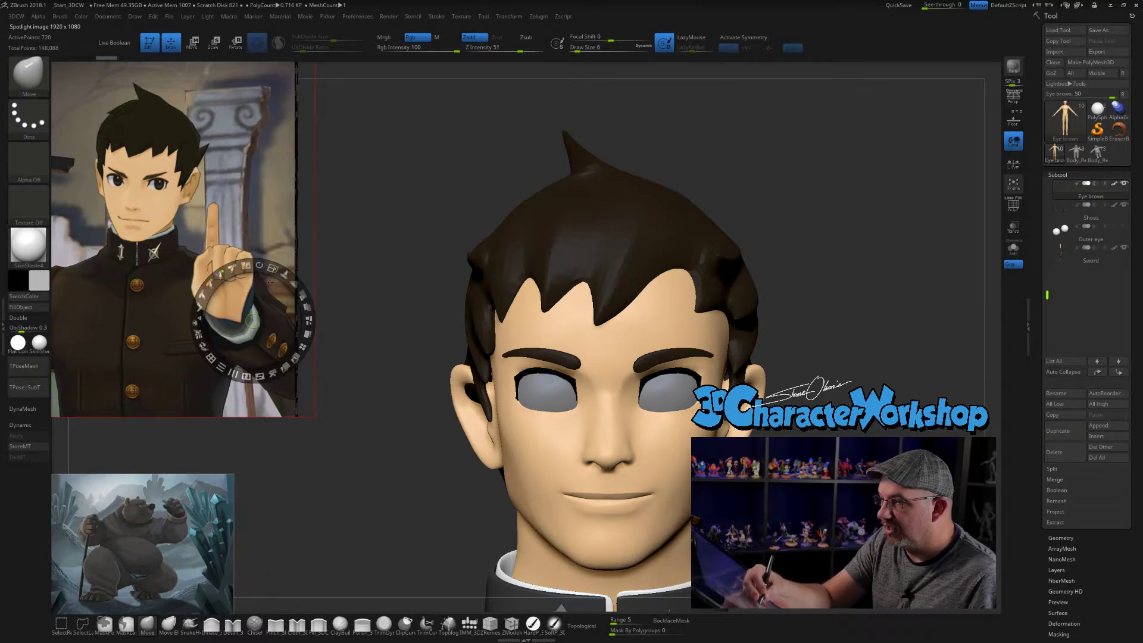
left_click_drag(263, 312, 327, 383)
left_click(208, 518)
left_click_drag(224, 465, 168, 482)
left_click_drag(180, 527, 100, 555)
left_click(295, 352)
left_click_drag(316, 301, 298, 370)
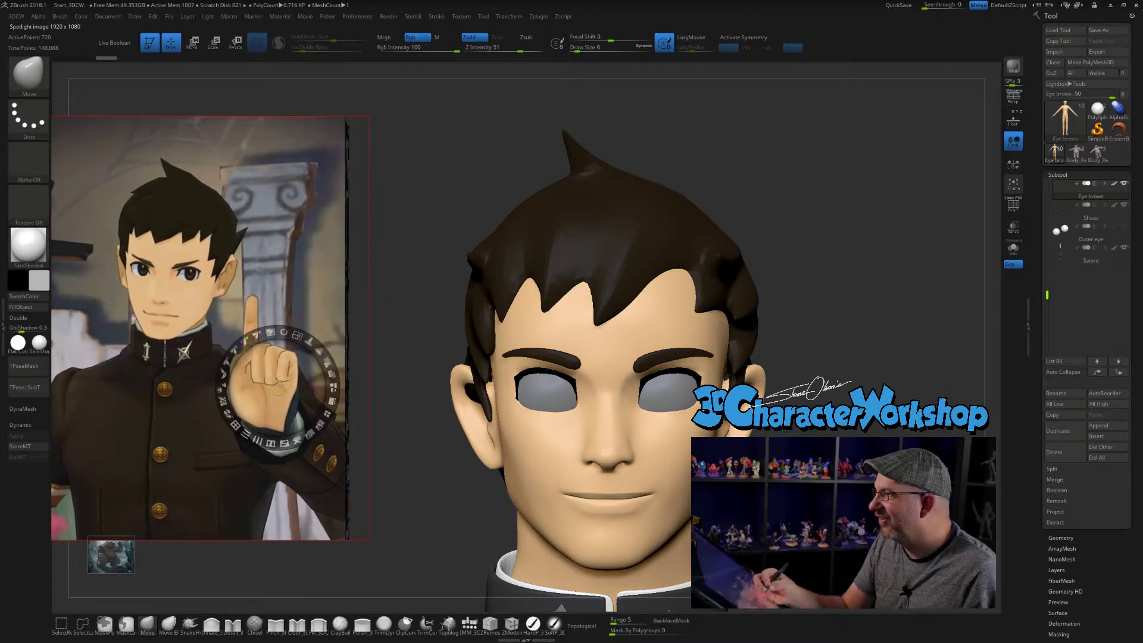
key("z")
left_click_drag(833, 238, 829, 288, "alt")
left_click_drag(817, 403, 814, 437, "alt")
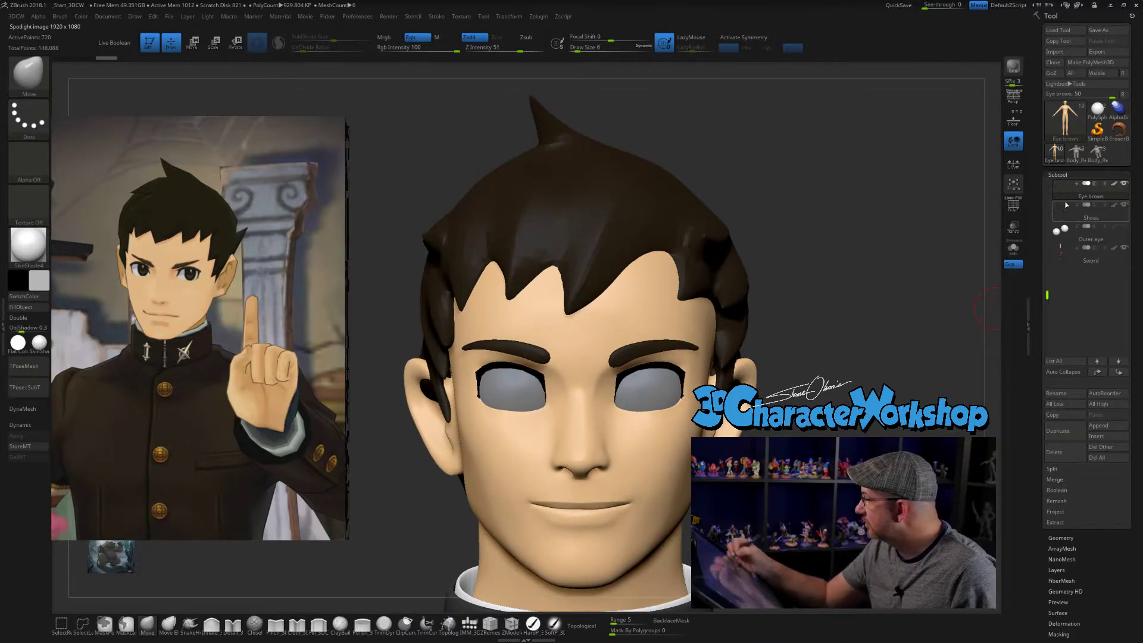
- Save the tool under the Crits folder inside 3DCW on the D: storage drive
left_click(1098, 30)
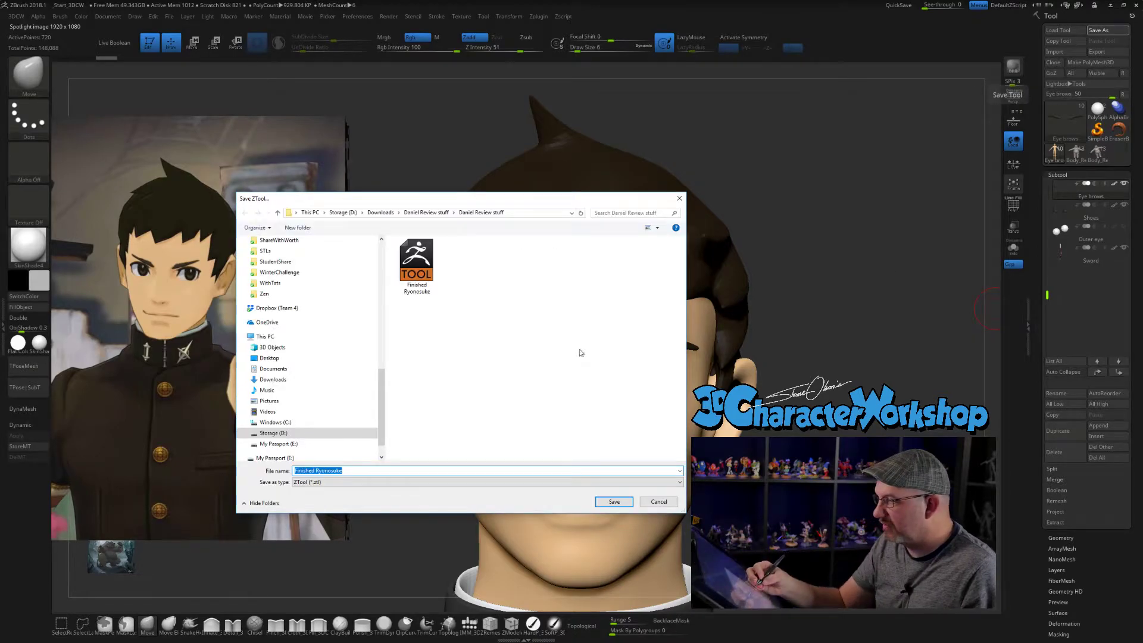
left_click(349, 213)
double_click(413, 263)
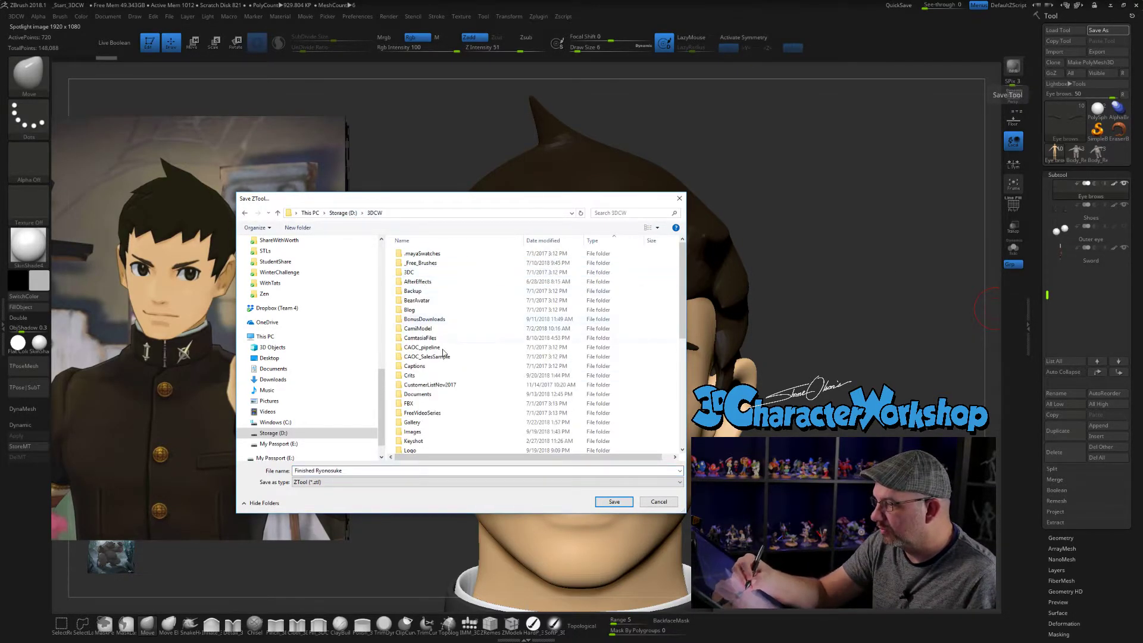
left_click_drag(682, 284, 682, 315)
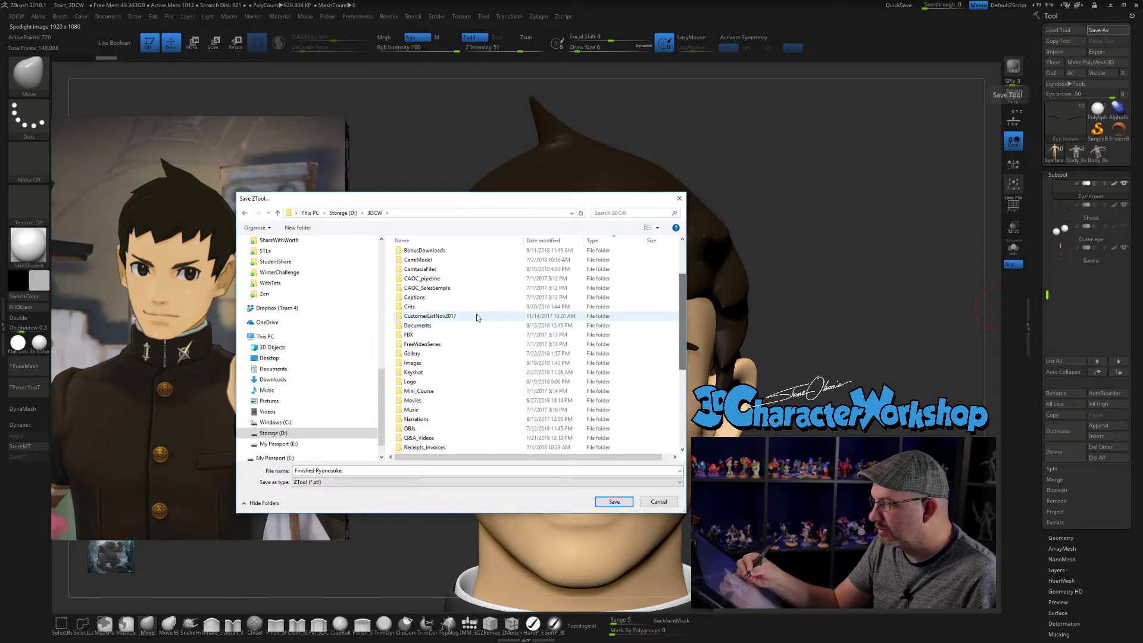
double_click(488, 307)
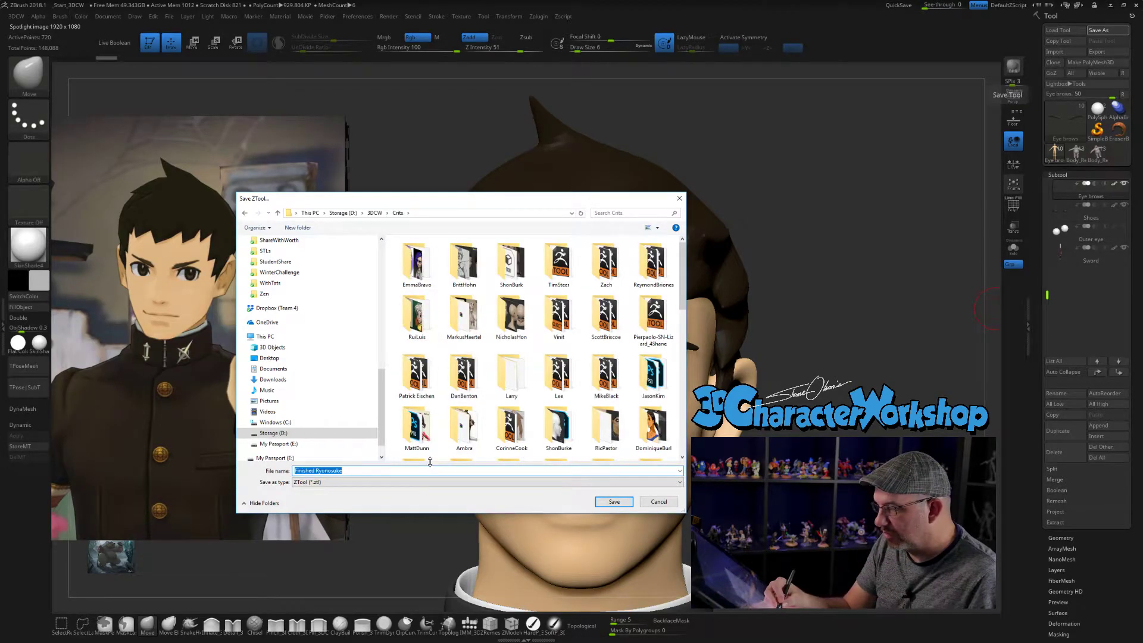
left_click(615, 502)
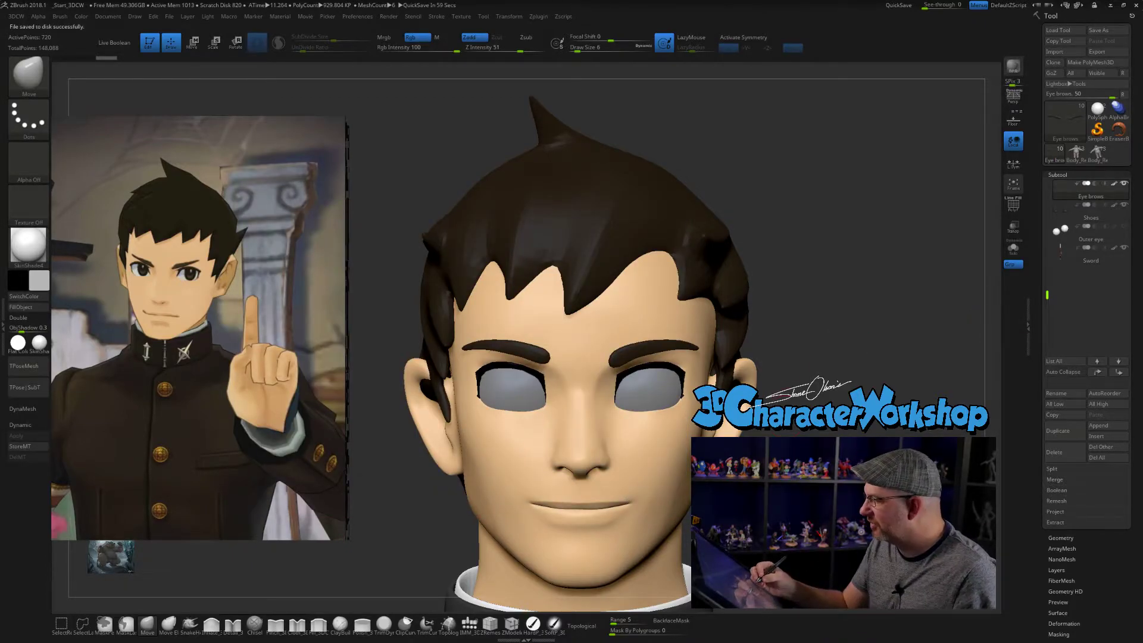
- Turn on mirror symmetry and move the inner ends of the eyebrows with the Move brush at size 4
key("x")
left_click_drag(821, 401, 834, 378, "alt")
key("bracketright")
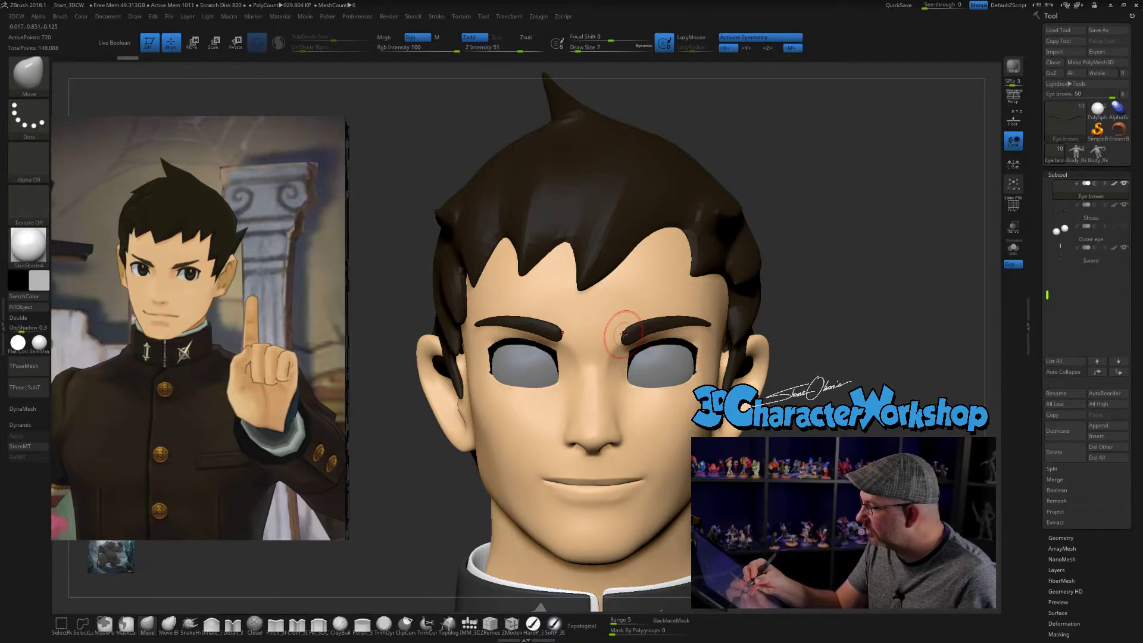
key("bracketleft")
key("bracketleft")
key("bracketleft")
left_click_drag(631, 330, 627, 327)
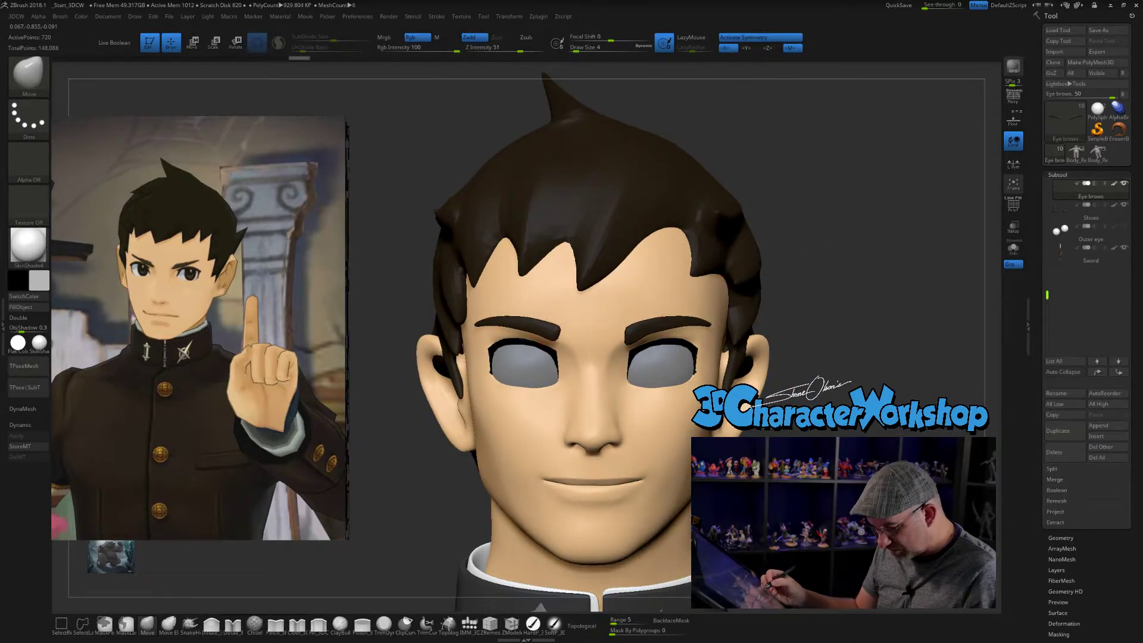
- Reshape the eyebrows' curve from a closer three-quarter view, setting the Move brush to size 7
key("3")
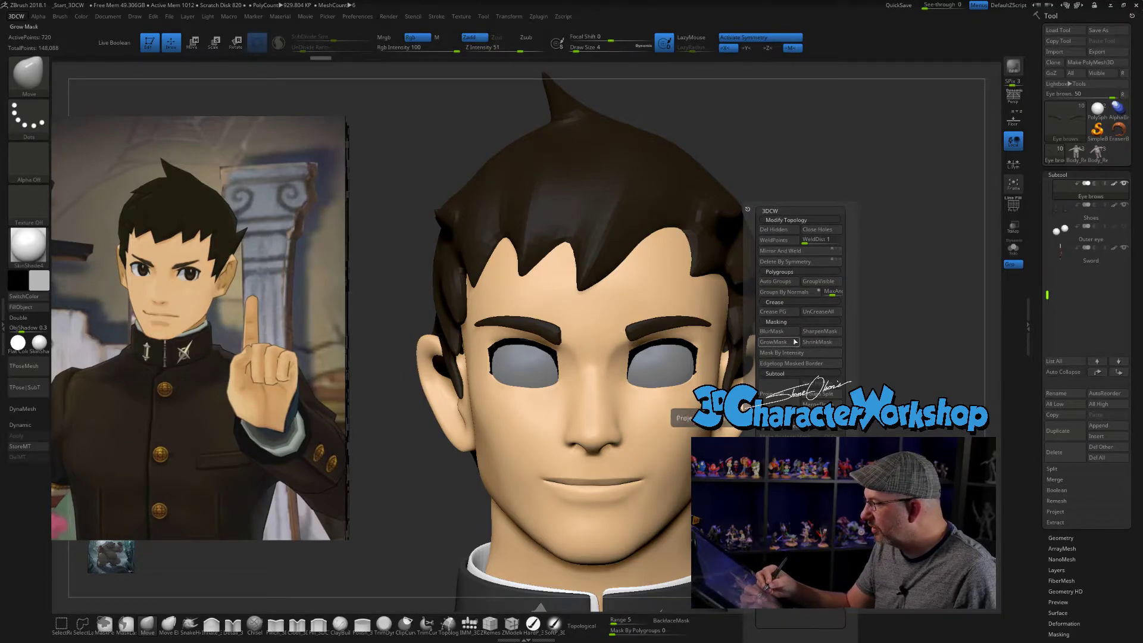
left_click_drag(824, 156, 835, 287)
left_click_drag(831, 324, 852, 260)
left_click_drag(753, 374, 706, 376)
key("s")
mouse_move(635, 342)
left_mouse_down()
mouse_move(661, 348)
mouse_move(565, 353)
mouse_move(522, 373)
mouse_move(570, 362)
left_mouse_up()
key("s")
key("s")
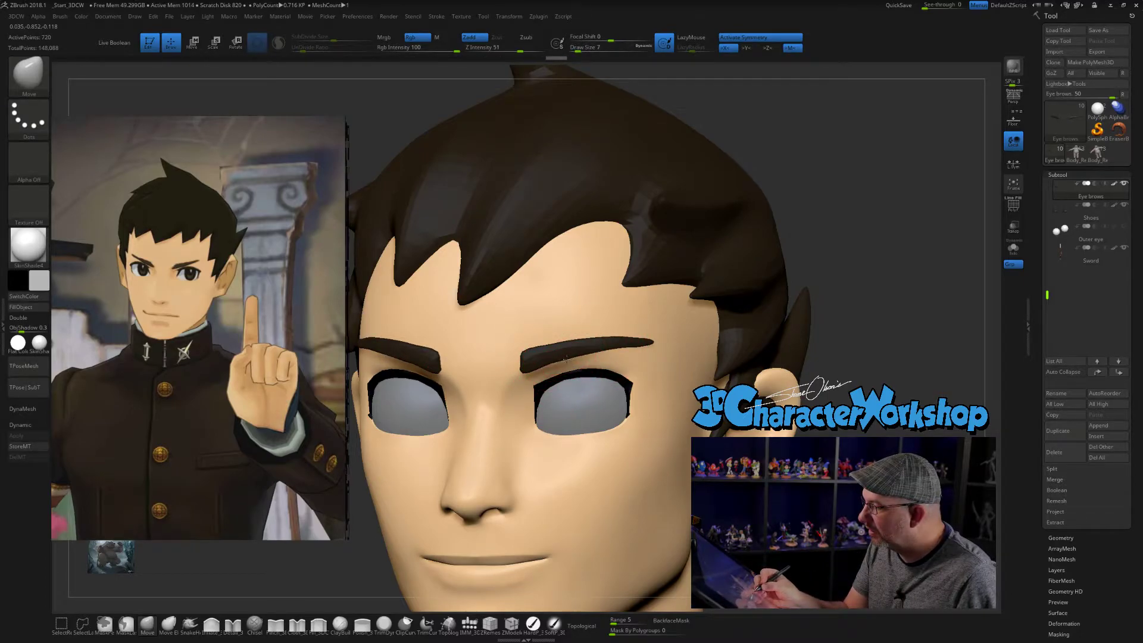
- Adjust the eyebrows' thickness and slant their inner ends downward, enlarging the Move brush to size 23
mouse_move(620, 331)
right_mouse_down()
mouse_move(620, 302)
mouse_move(707, 357)
mouse_move(742, 364)
right_mouse_up()
key("s")
mouse_move(711, 354)
left_mouse_down()
mouse_move(672, 356)
mouse_move(703, 381)
mouse_move(724, 375)
left_mouse_up()
left_click_drag(681, 331, 682, 329)
left_click_drag(791, 339, 759, 368)
right_click_drag(701, 327, 730, 347)
key("s")
left_click_drag(699, 301, 705, 301)
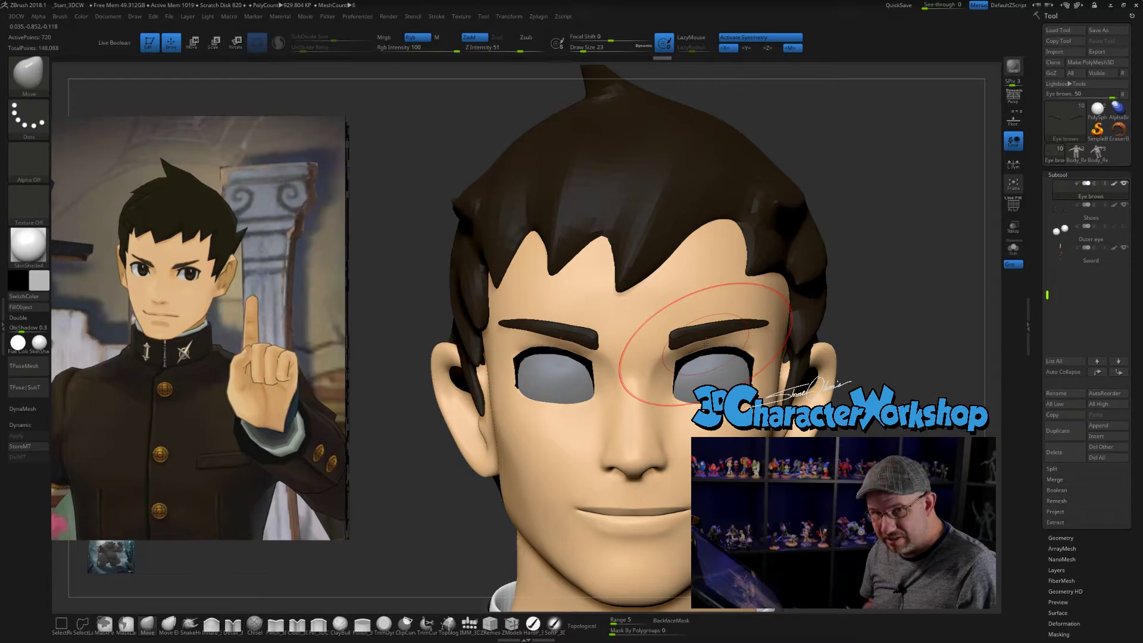
left_click_drag(695, 336, 696, 345)
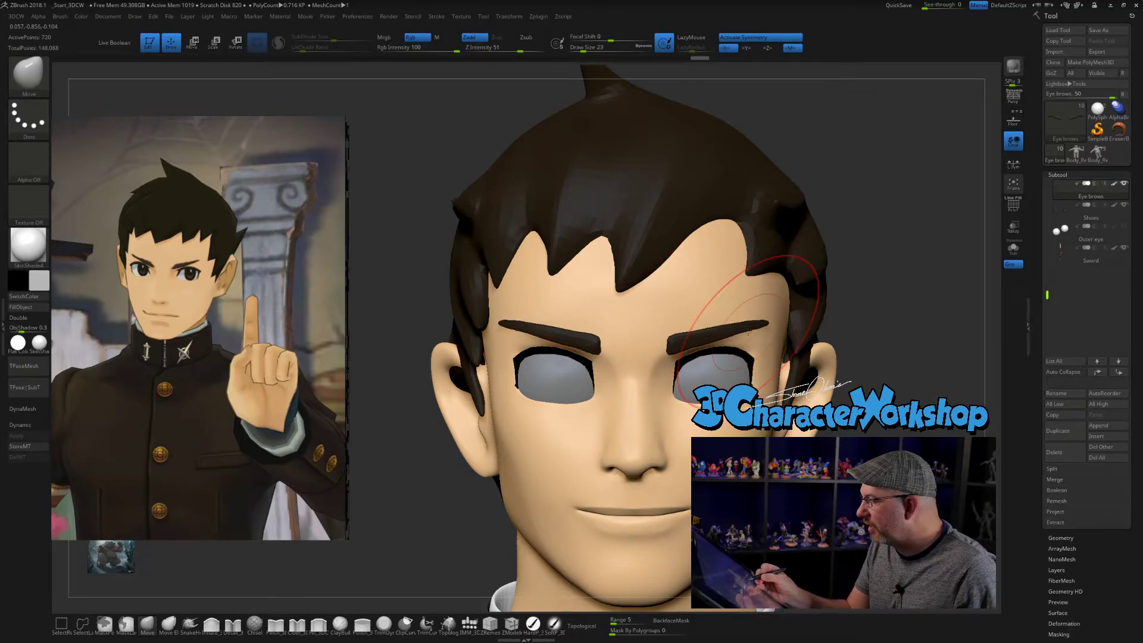
- Refine the inner tips of the mirrored eyebrows near the nose bridge with the Move brush at sizes 6 and 12
mouse_move(898, 404)
left_mouse_down("alt")
mouse_move(883, 382)
mouse_move(878, 393)
left_mouse_up("alt")
key("s")
left_click_drag(885, 360, 872, 360)
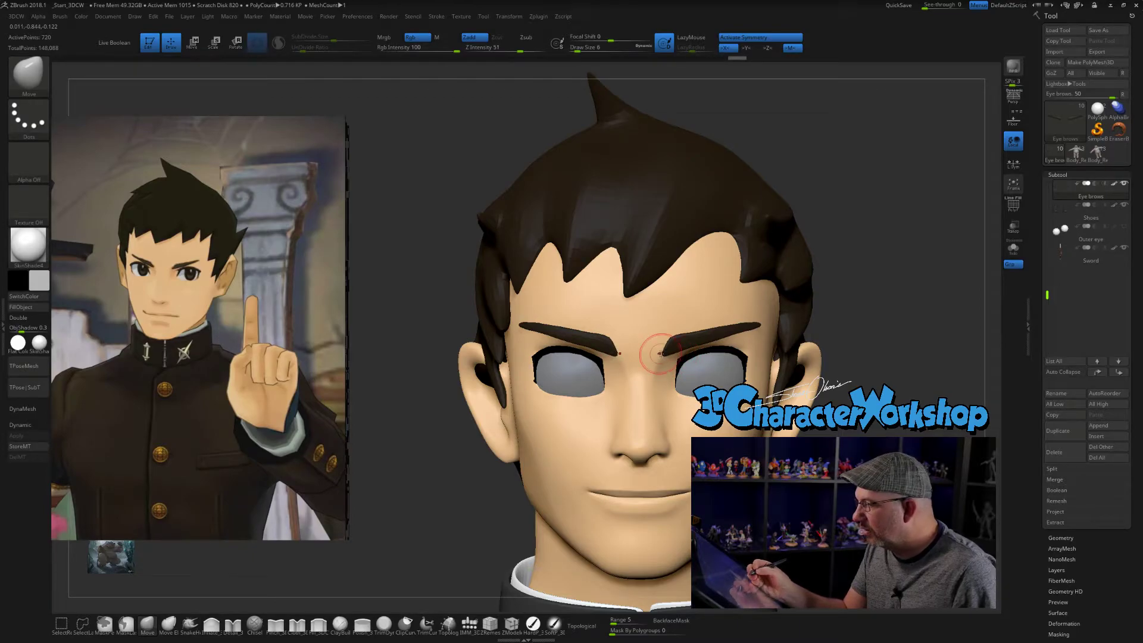
key("s")
left_click_drag(676, 350, 673, 346)
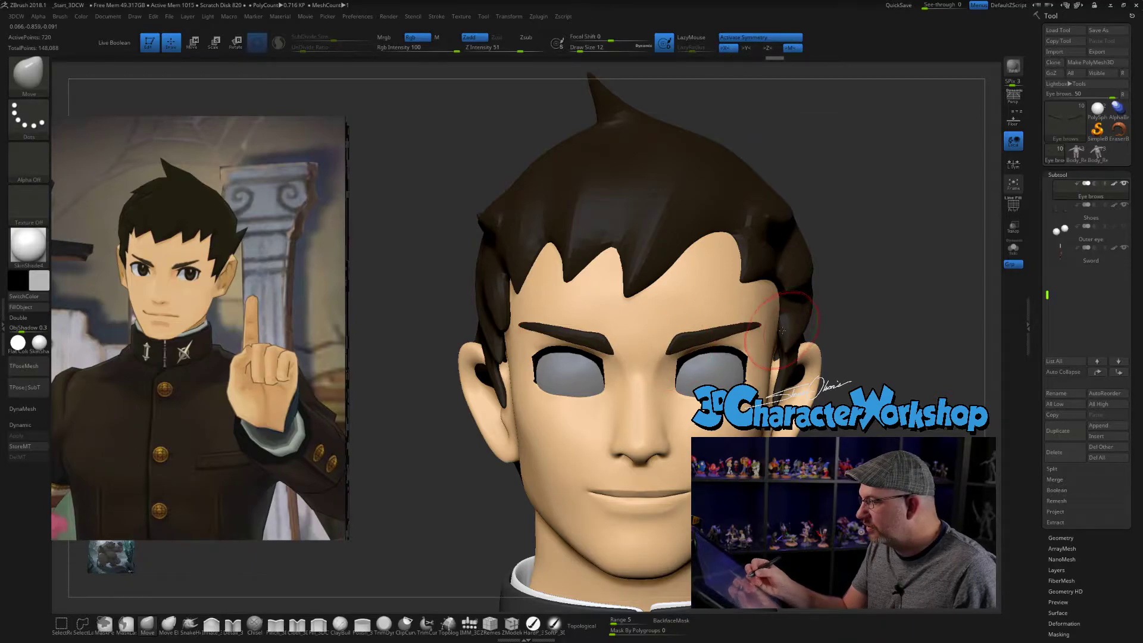
mouse_move(841, 368)
left_mouse_down()
mouse_move(775, 325)
mouse_move(777, 361)
mouse_move(841, 365)
mouse_move(852, 310)
left_mouse_up()
left_click_drag(851, 333, 830, 292)
left_click_drag(857, 397, 808, 401)
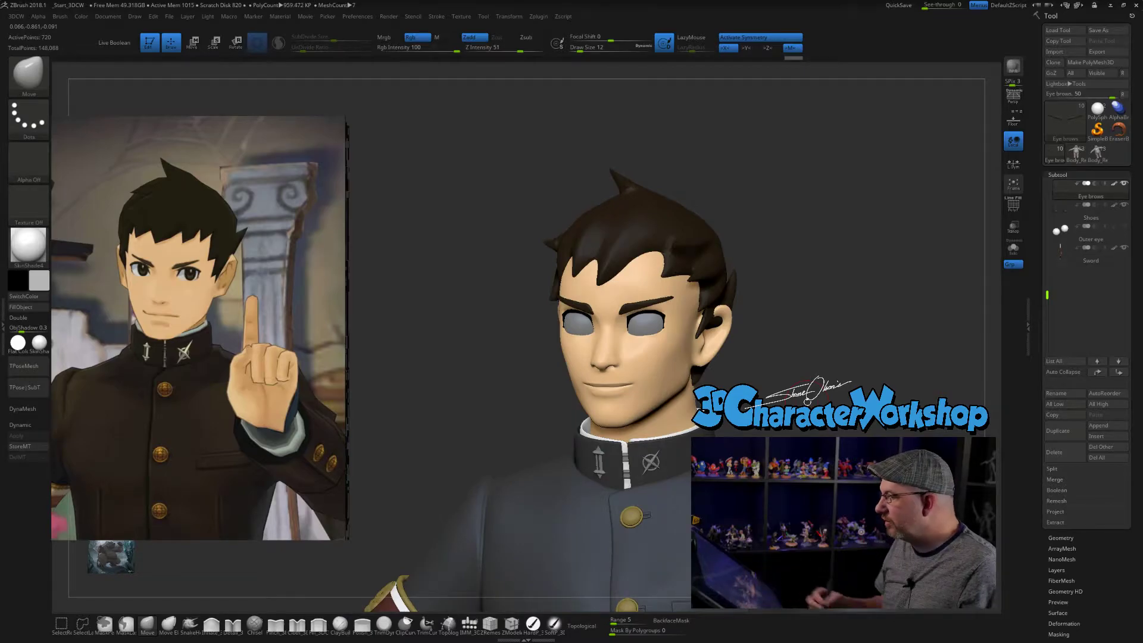
- Select the Eyes1 subtool and fill it with a lighter, near-white colour using the hard paint brush
left_click_drag(1048, 293, 1048, 209)
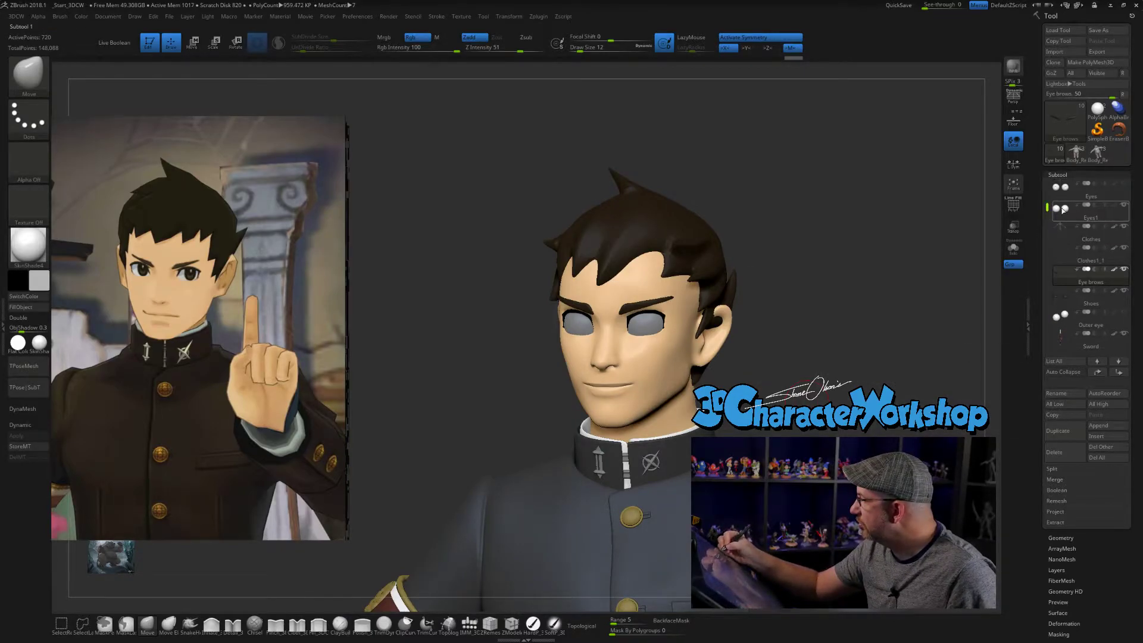
left_click(1064, 209)
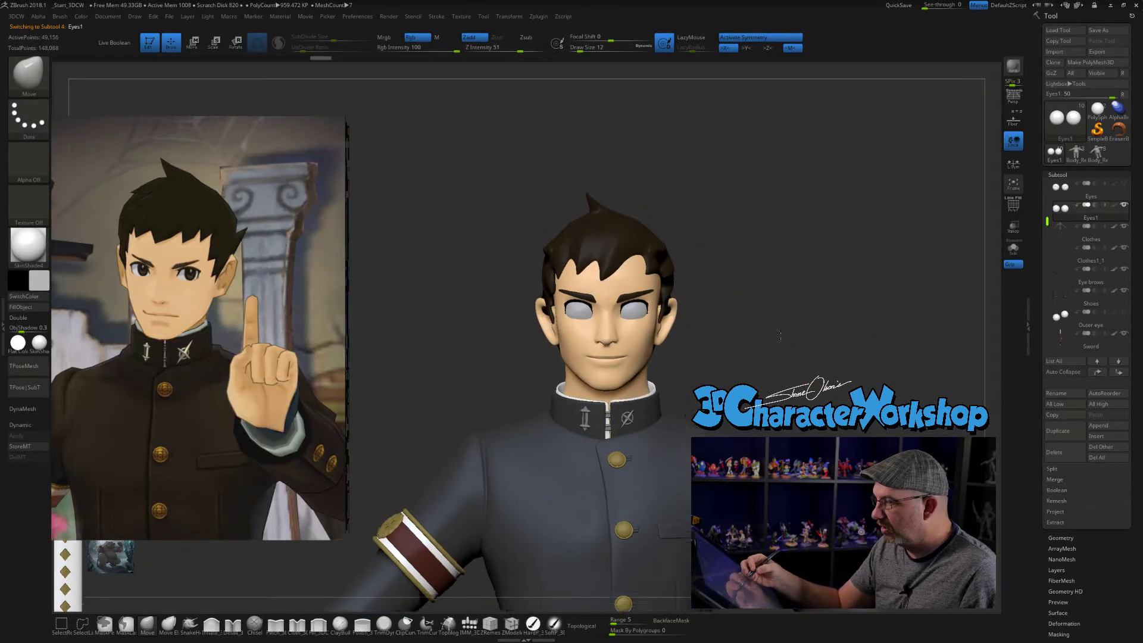
left_click_drag(366, 439, 358, 433, "alt")
left_click(41, 282)
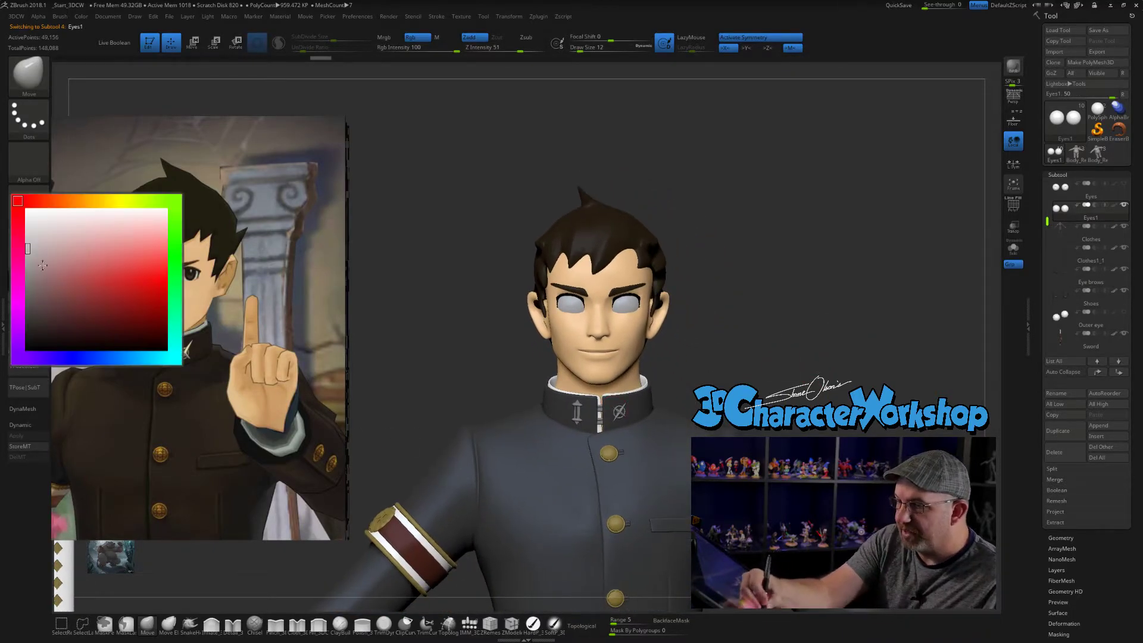
left_click(29, 229)
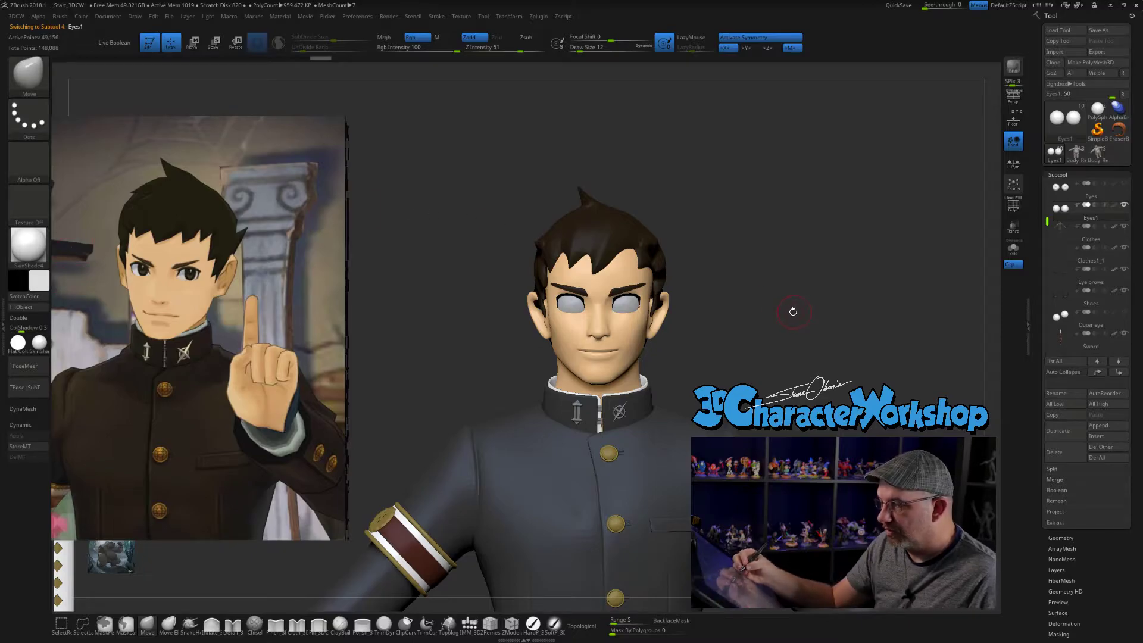
left_click_drag(793, 310, 789, 336, "alt")
left_click(534, 623)
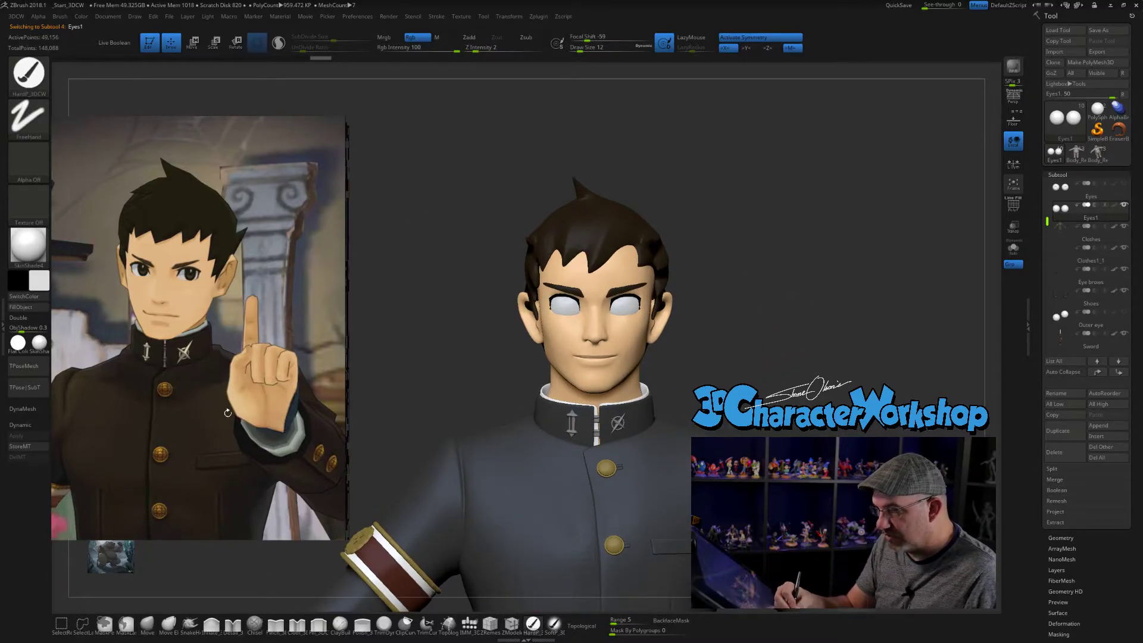
left_click(36, 308)
- Set the paint brush to size 5 and subdivide the Eyes1 mesh twice
left_click_drag(733, 354, 682, 371, "alt")
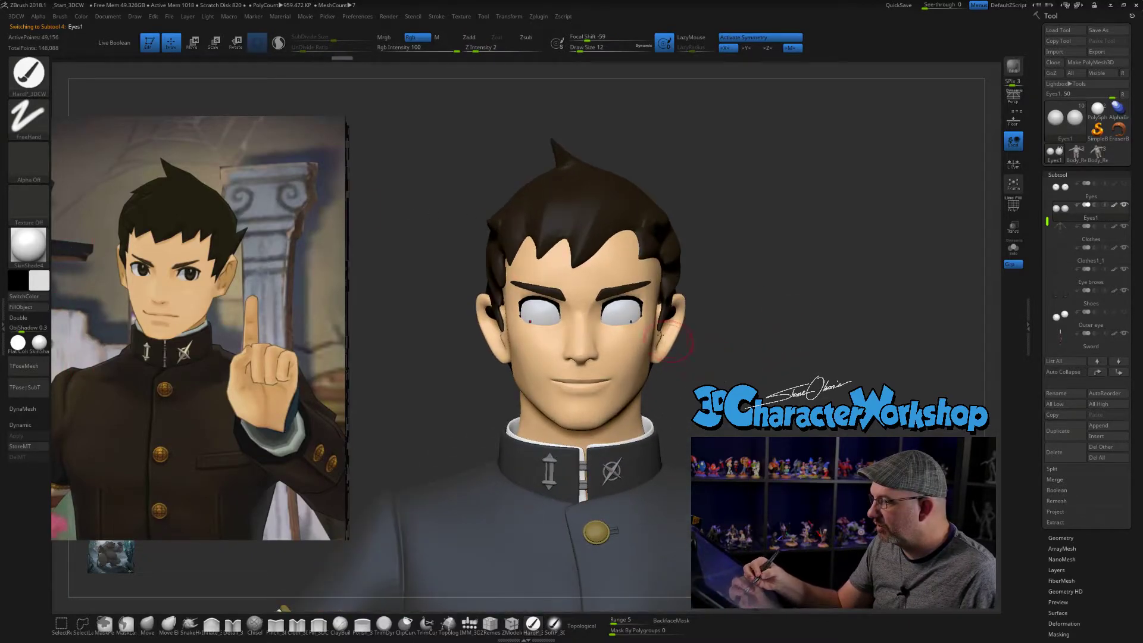
key("s")
left_click_drag(748, 393, 730, 411)
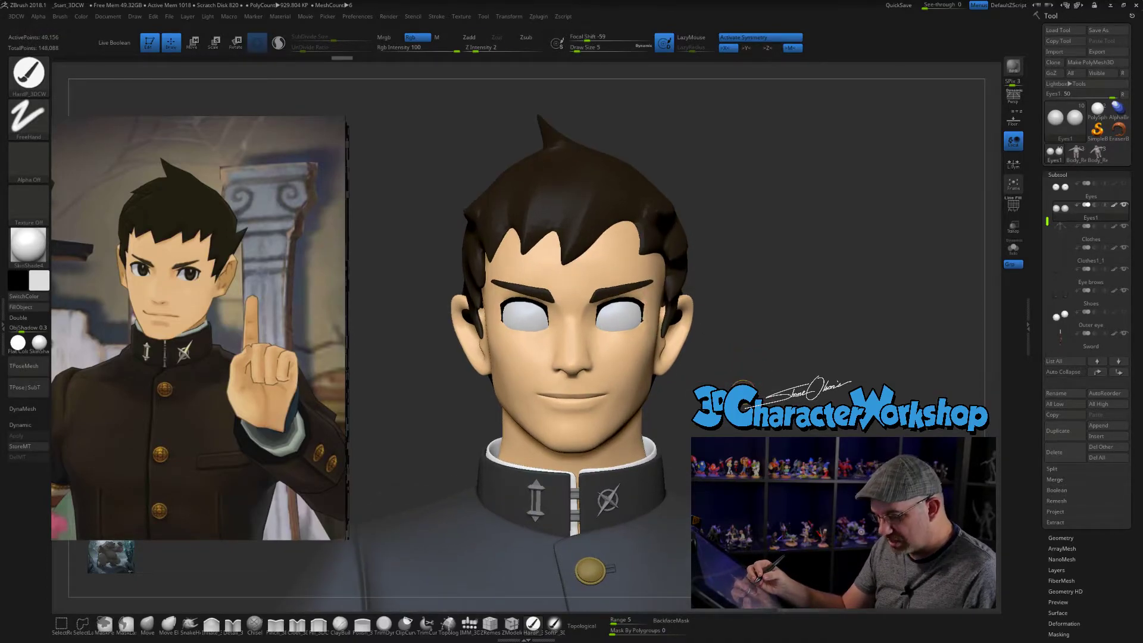
key("ctrl+d")
key("ctrl+d")
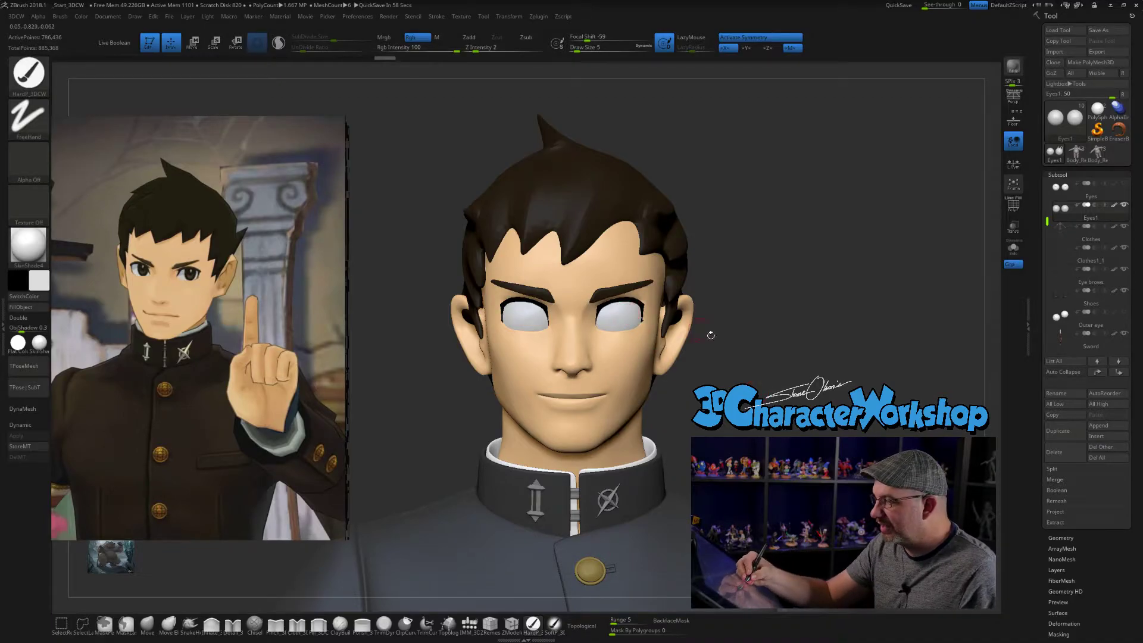
- Sample the dark brown hair colour for painting and set the paint brush to size 6
left_click(578, 49)
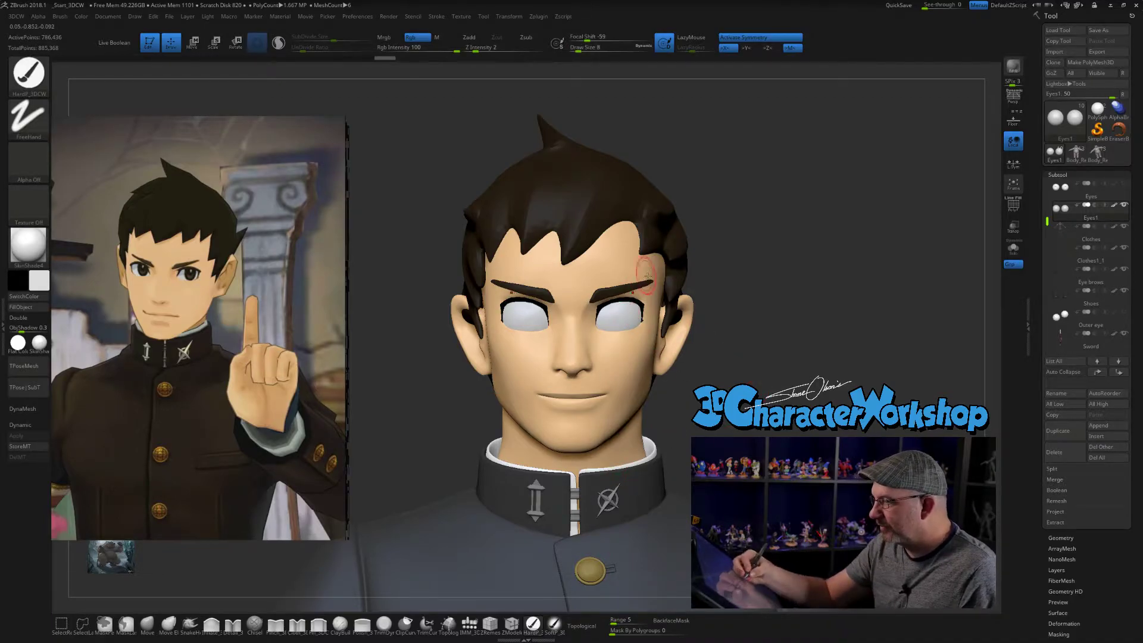
right_click_drag(649, 260, 657, 248, "alt")
key("c")
key("s")
left_click(741, 376)
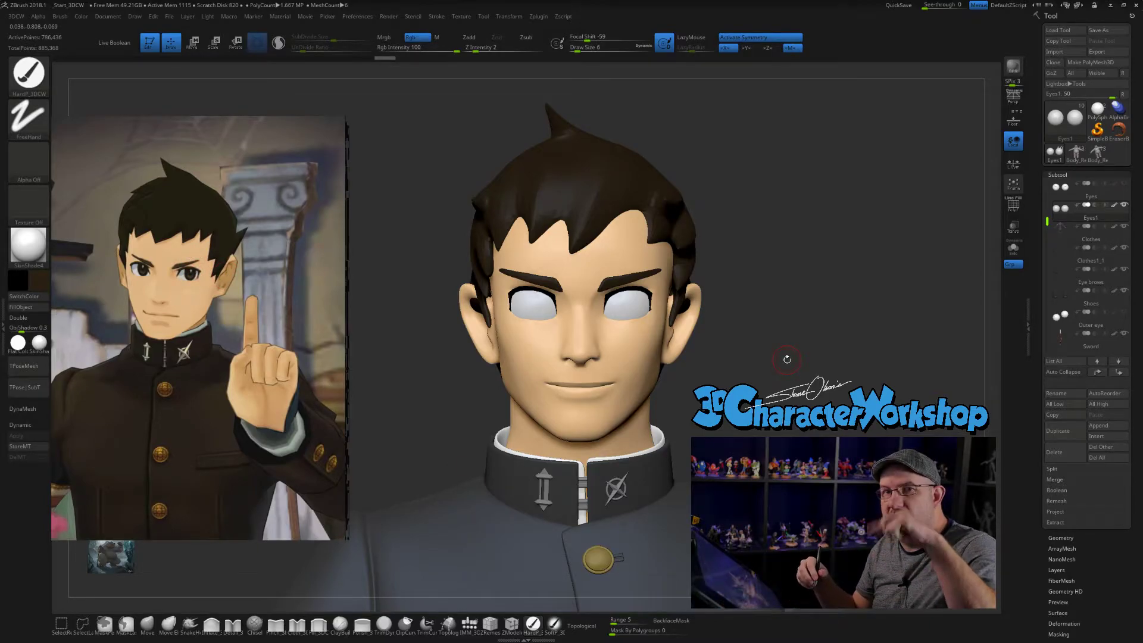
- Select the Hair subtool, switch to the Move brush and turn on mirror symmetry
left_click_drag(842, 375, 820, 398)
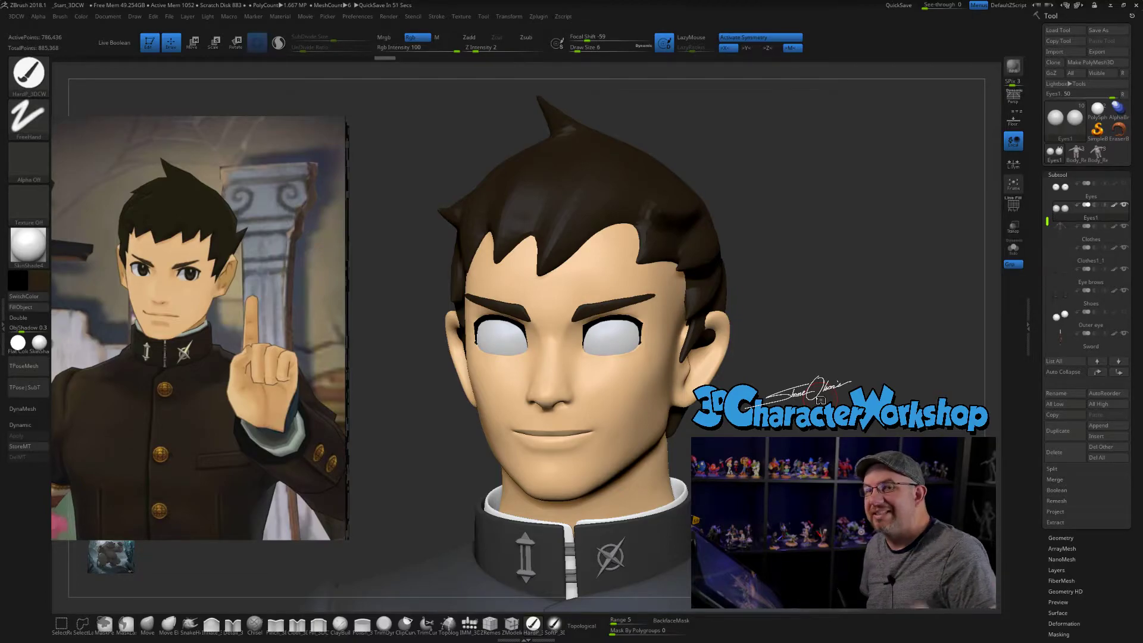
left_click_drag(806, 326, 820, 343)
left_click(690, 305, "alt")
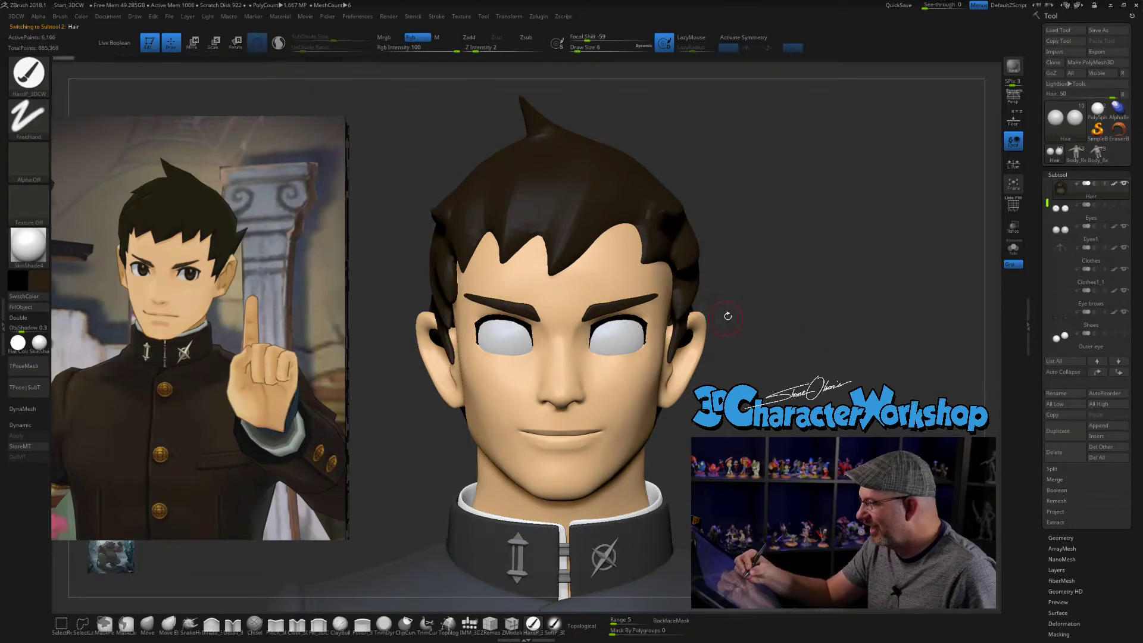
key("b")
key("m")
key("v")
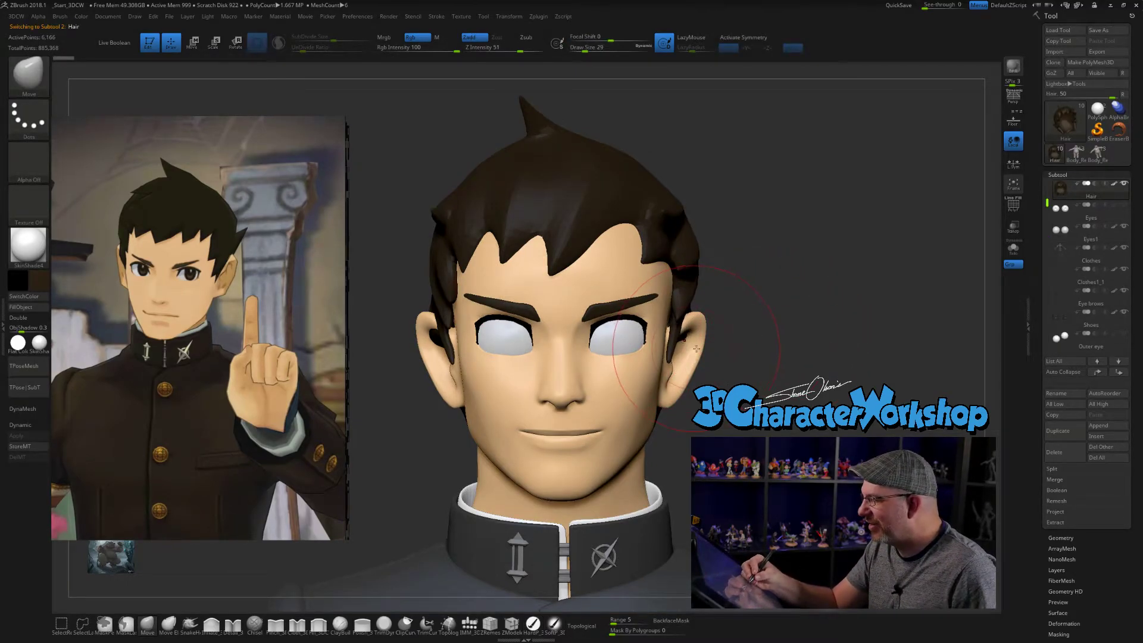
key("x")
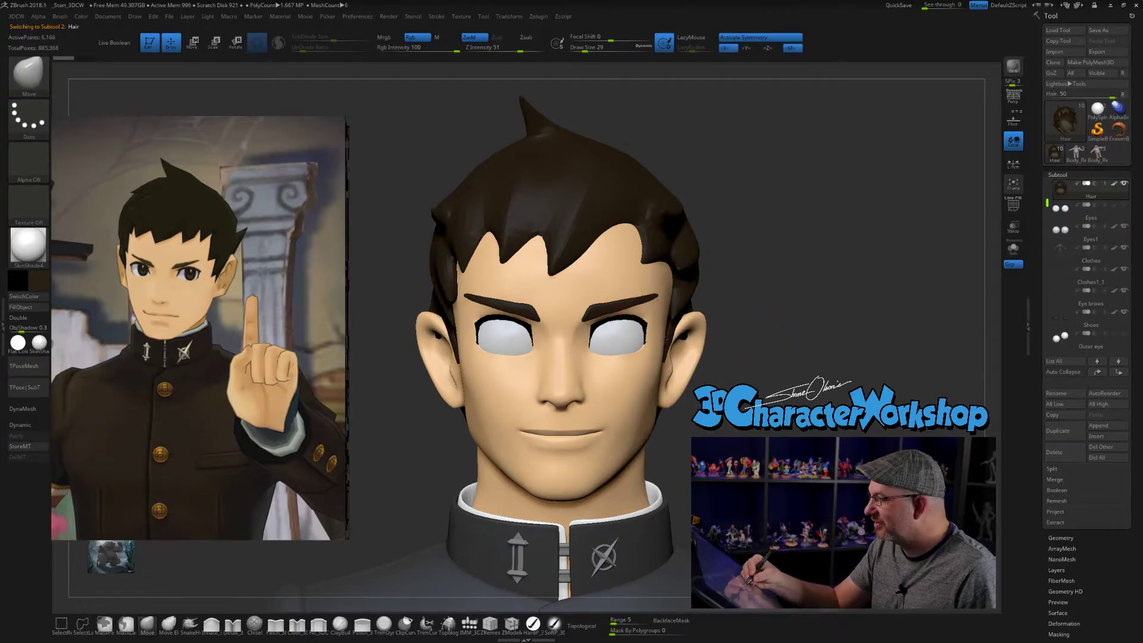
- Select the body mesh at the face and set the Move brush to size 49
mouse_move(768, 356)
left_mouse_down()
mouse_move(726, 355)
mouse_move(777, 438)
mouse_move(800, 407)
mouse_move(828, 402)
mouse_move(771, 382)
mouse_move(776, 421)
mouse_move(772, 393)
mouse_move(752, 385)
left_mouse_up()
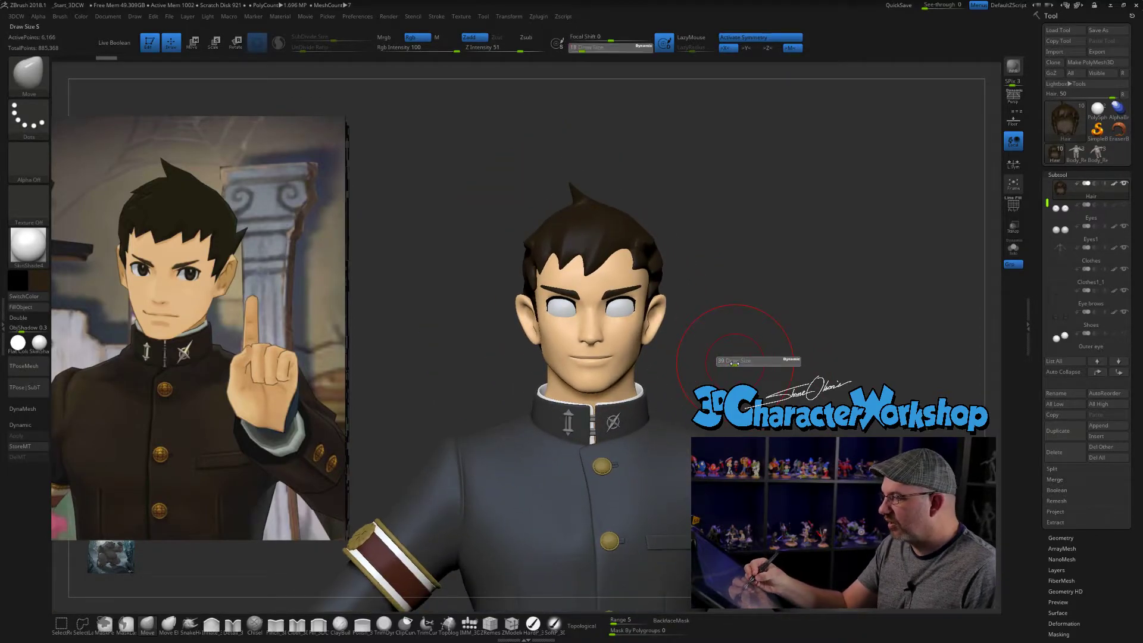
left_click(599, 375, "alt")
key("s")
left_click(605, 365)
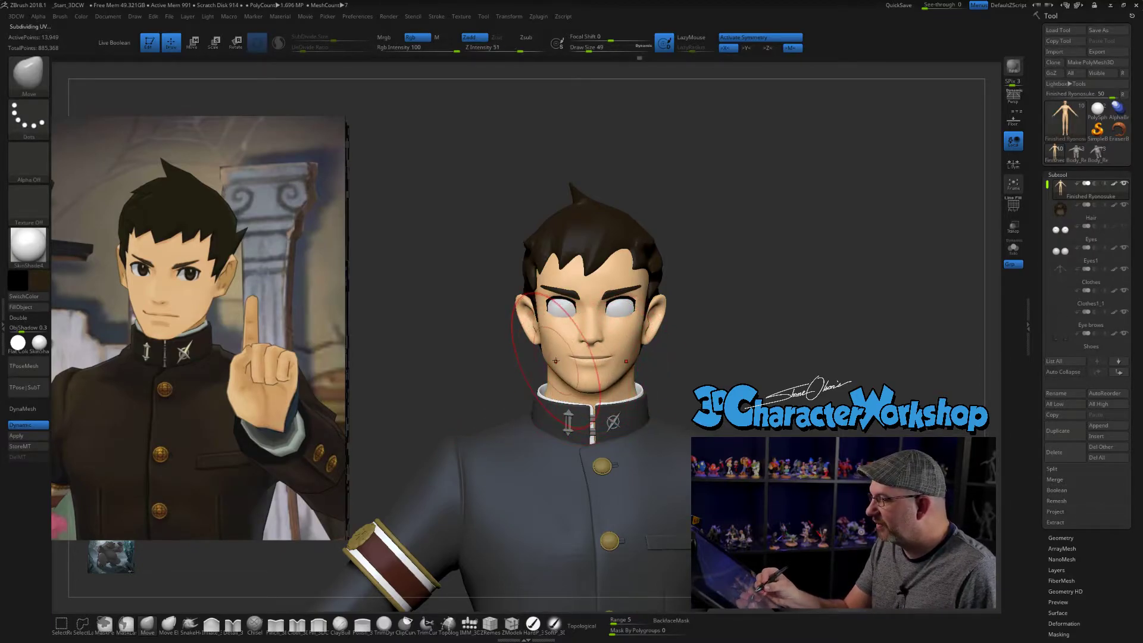
- Check the head's profile, switch briefly to the Hair mesh, then reselect the body mesh with the Move brush at size 33
left_click_drag(741, 375, 691, 376)
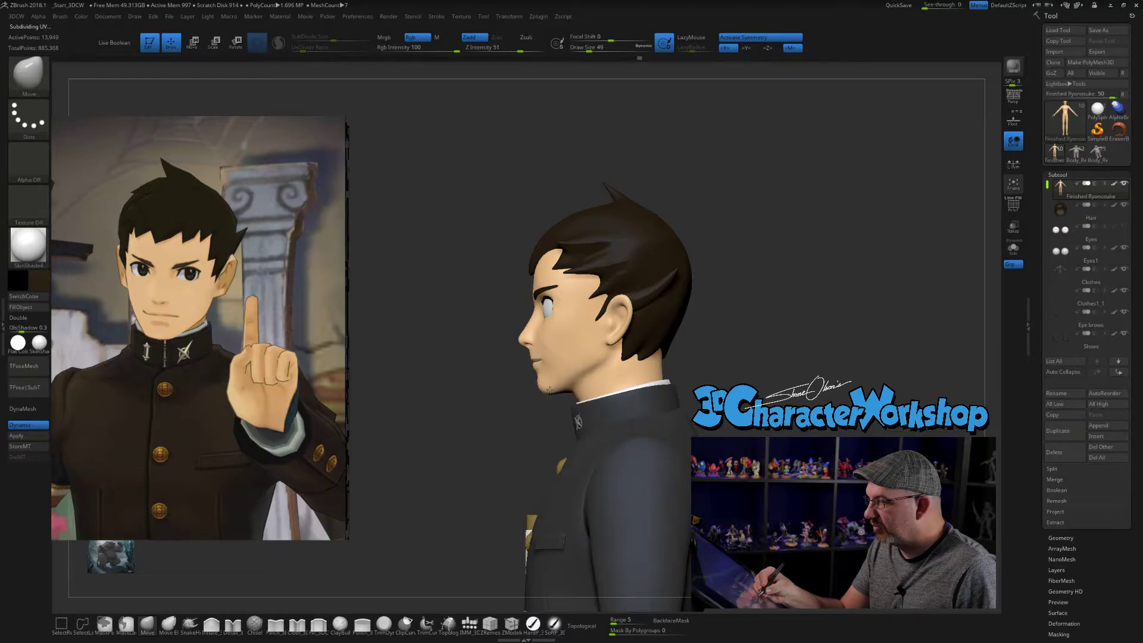
mouse_move(766, 367)
left_mouse_down()
mouse_move(825, 372)
mouse_move(605, 393)
left_mouse_up()
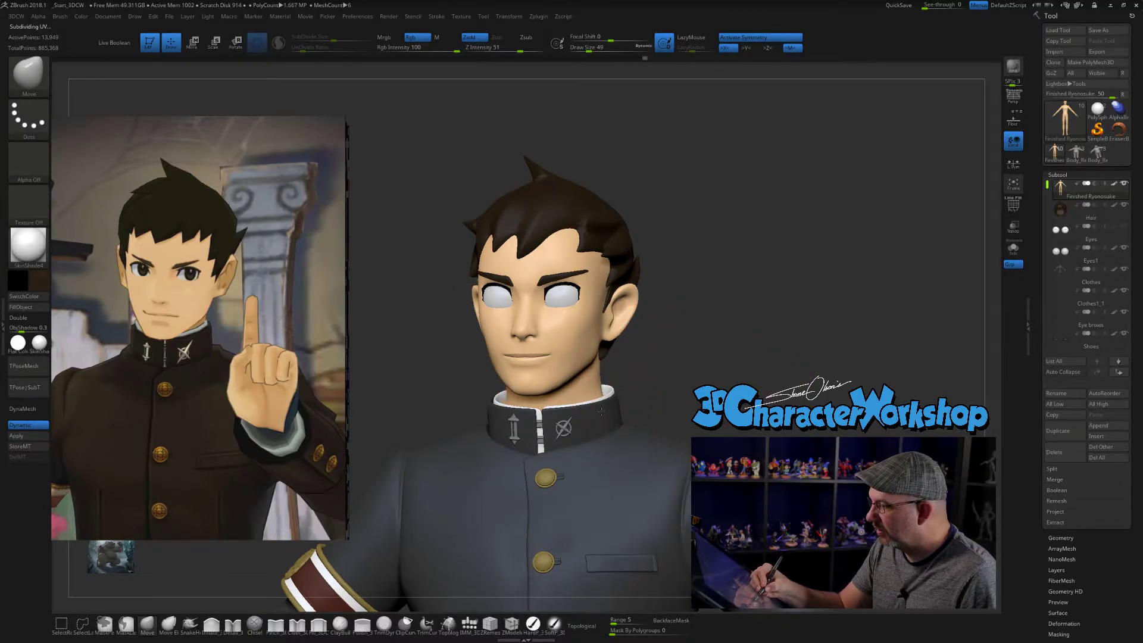
left_click_drag(727, 380, 619, 381)
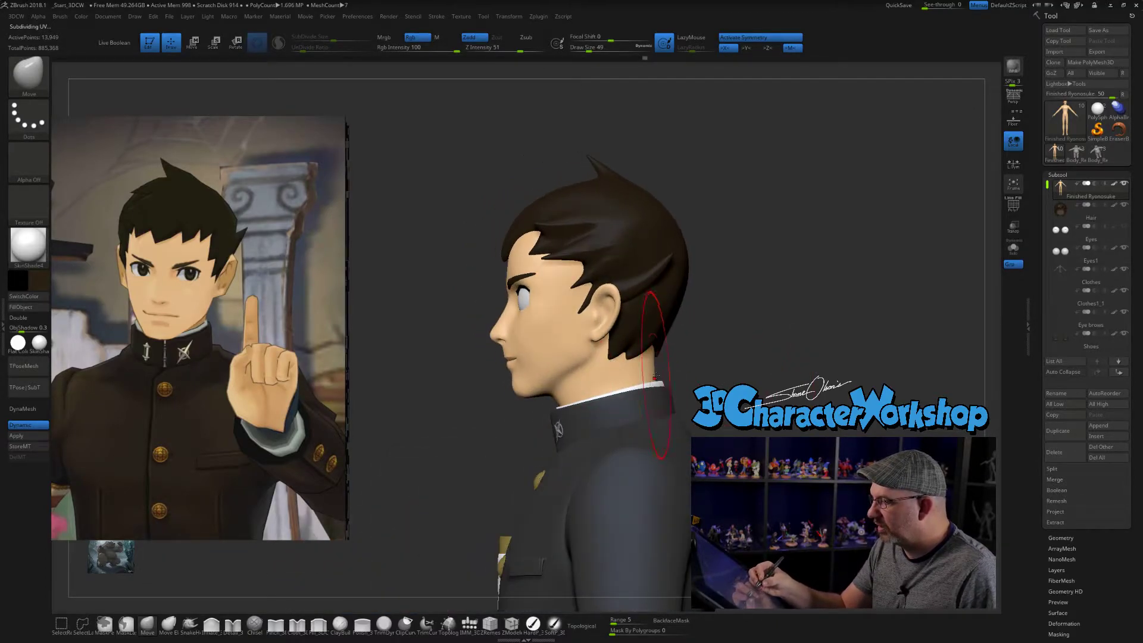
left_click(662, 336, "alt")
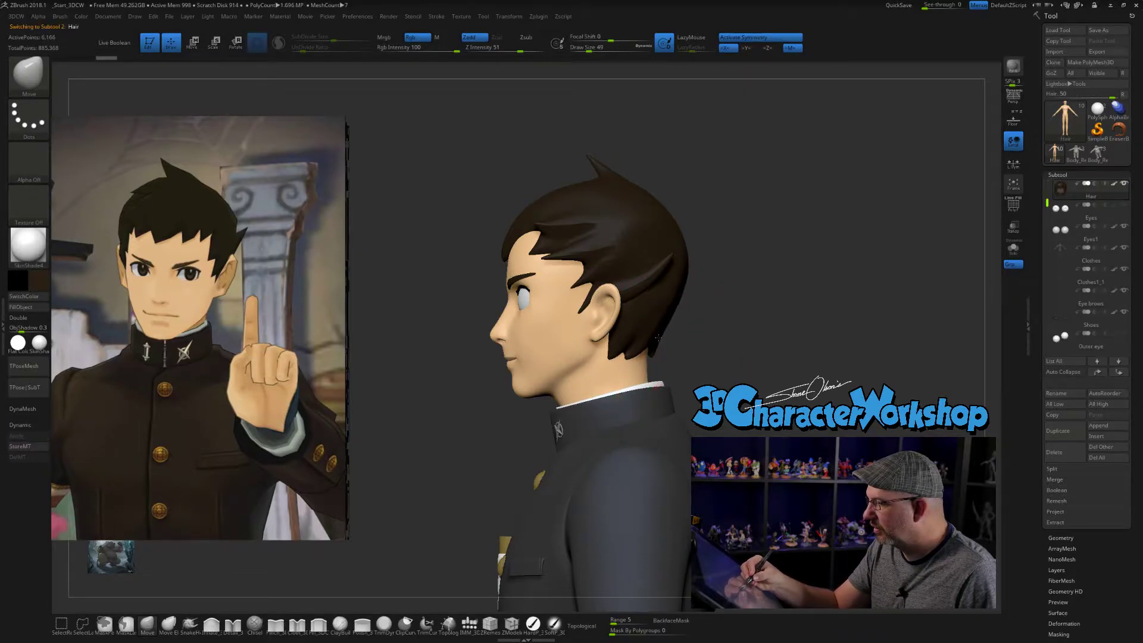
mouse_move(701, 358)
left_mouse_down()
mouse_move(755, 362)
mouse_move(745, 353)
mouse_move(671, 367)
mouse_move(676, 378)
left_mouse_up()
key("s")
left_click(659, 363, "alt")
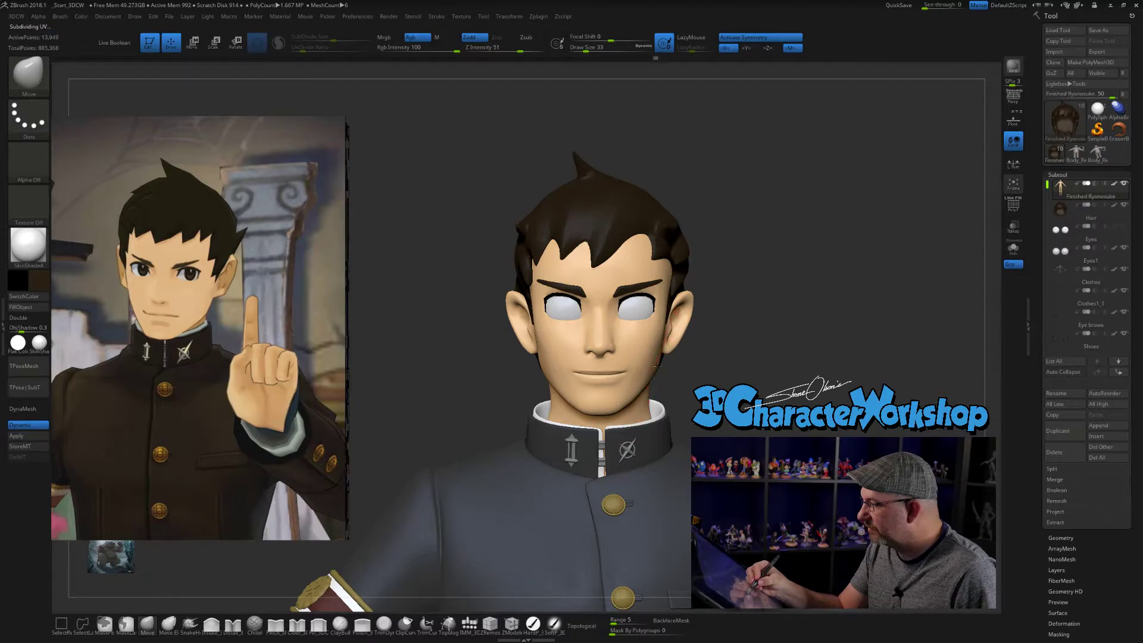
- Select the Eyes1 mesh and reduce the Move brush size to 14
key("s")
mouse_move(663, 353)
left_mouse_down()
mouse_move(719, 357)
mouse_move(700, 358)
mouse_move(731, 343)
mouse_move(728, 362)
left_mouse_up()
left_click(625, 337, "alt")
key("s")
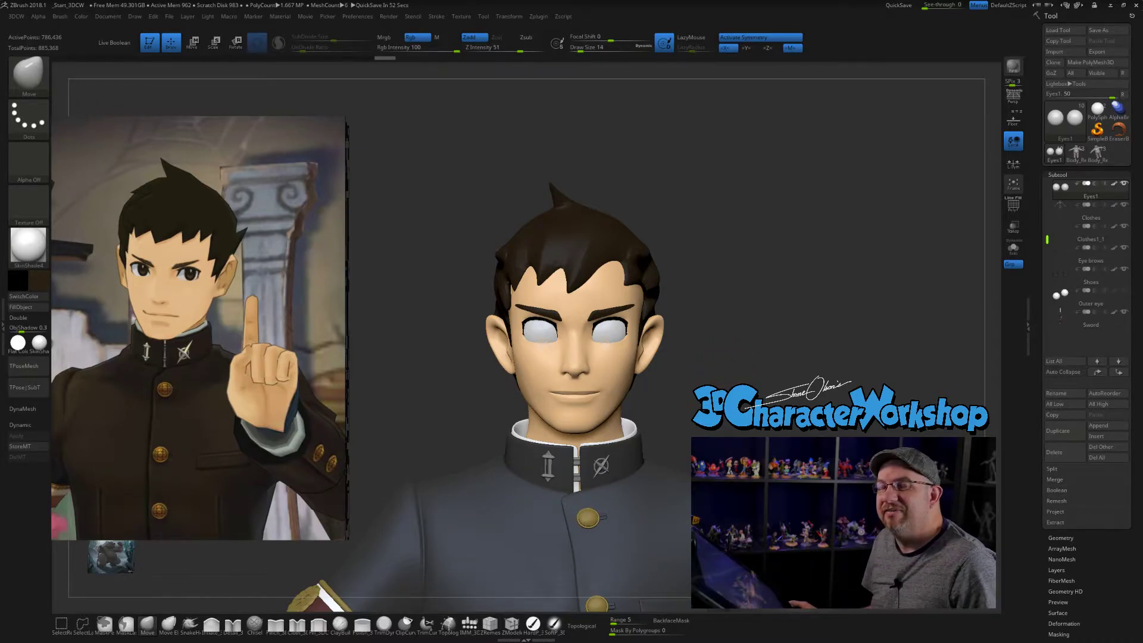
left_click(712, 367)
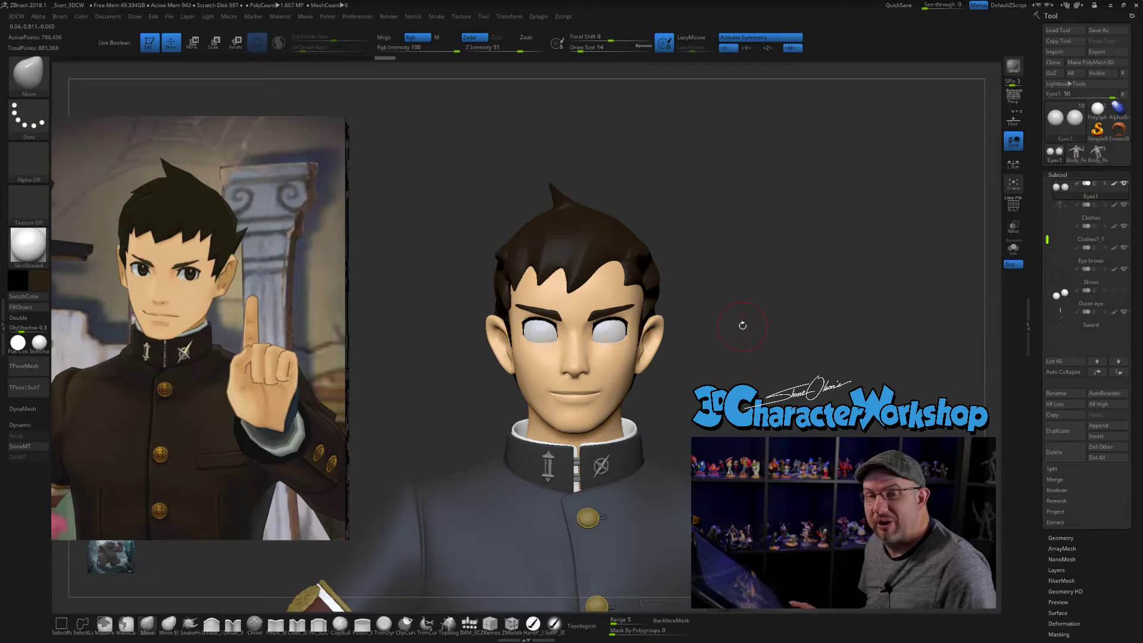
left_click_drag(750, 320, 697, 351)
left_click(639, 325, "alt")
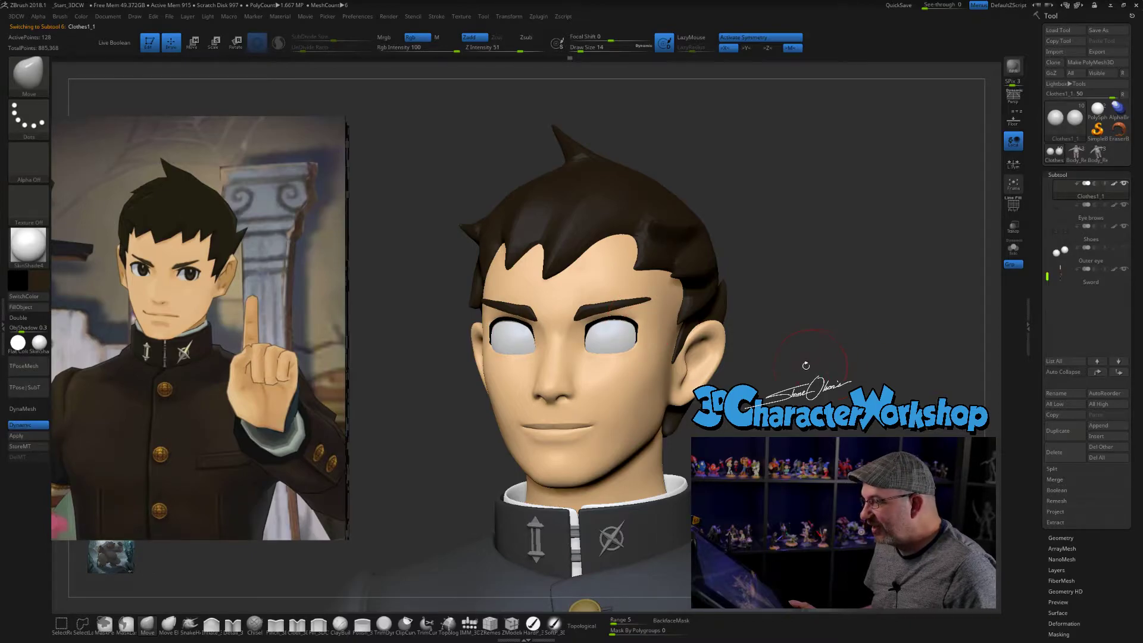
left_click_drag(811, 365, 735, 359, "shift")
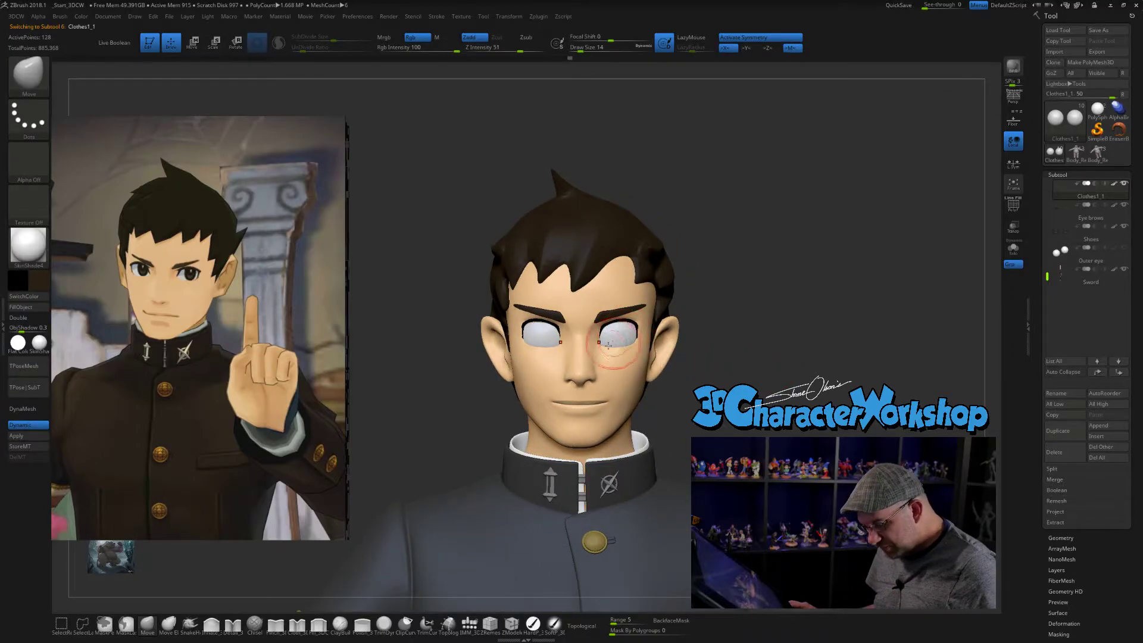
left_click(625, 333, "alt")
left_click_drag(782, 367, 781, 365, "alt")
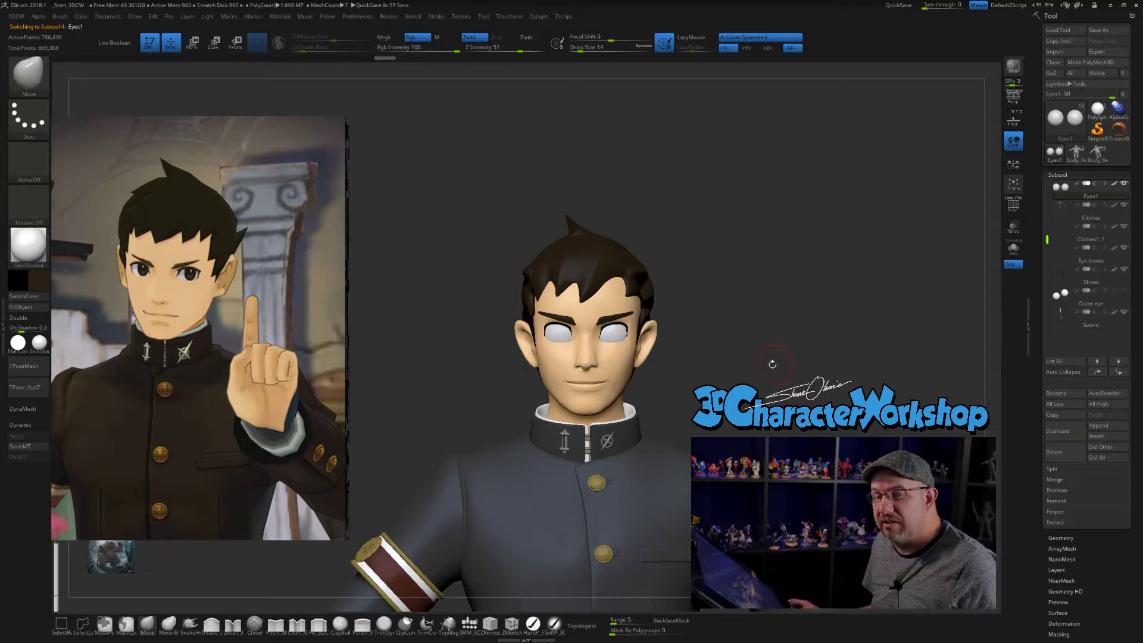
left_click_drag(778, 347, 784, 380, "alt")
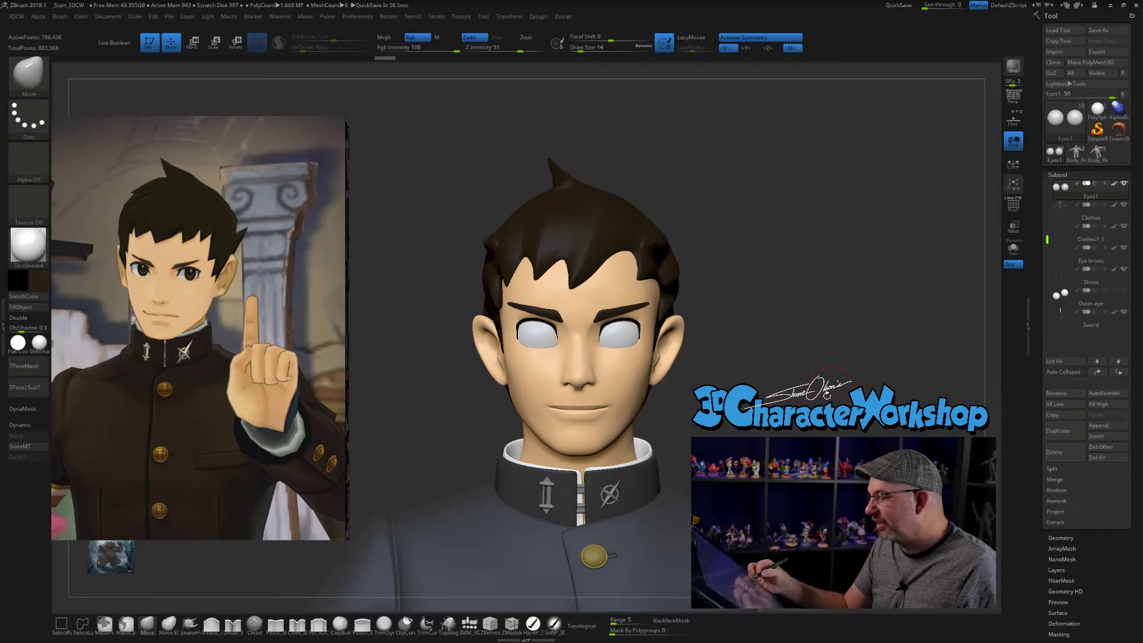
- Try painting round dark brown irises on both eyes with the hard paint brush at size 8
key("bracketleft")
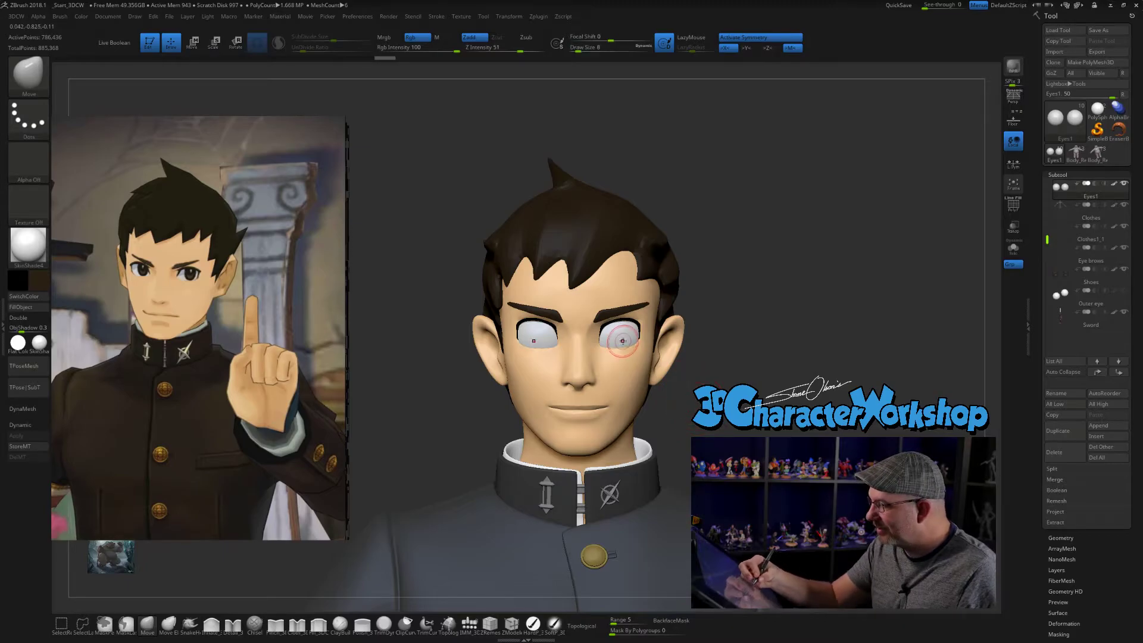
key("ctrl+z")
mouse_move(637, 344)
left_mouse_down()
mouse_move(629, 353)
mouse_move(622, 334)
left_mouse_up()
left_click(533, 624)
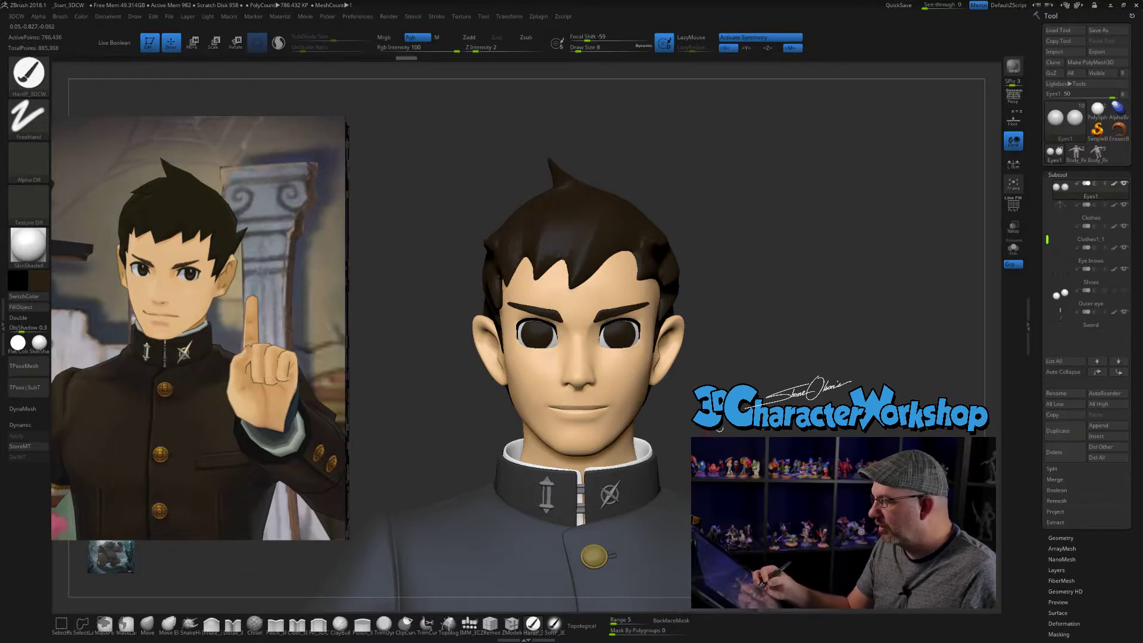
left_click_drag(722, 427, 664, 426)
key("ctrl+z")
key("ctrl+shift+z")
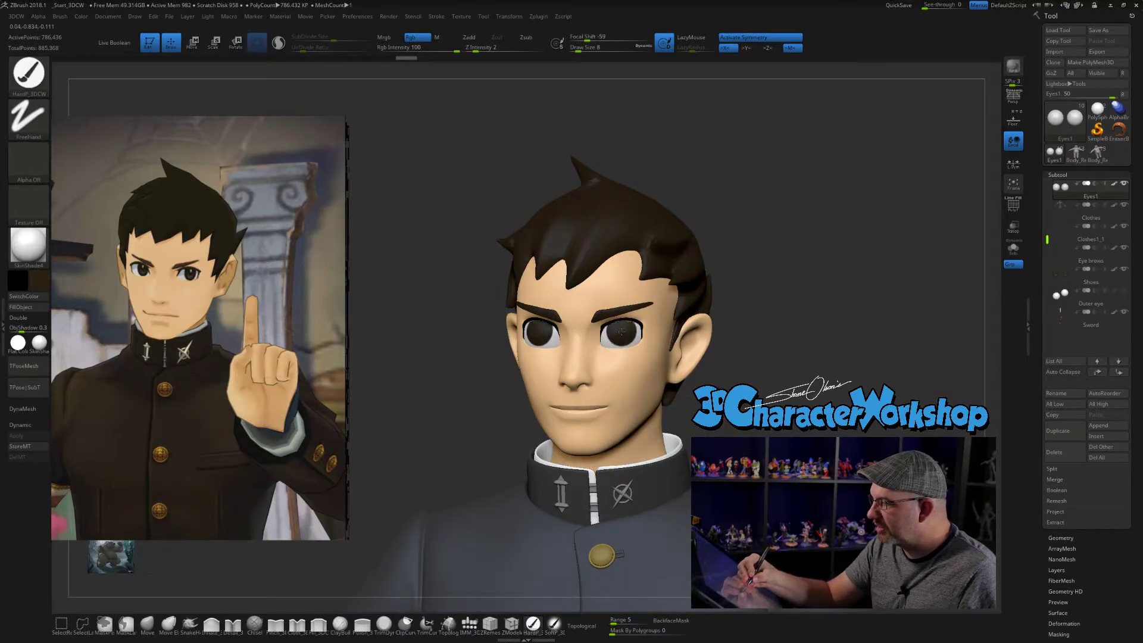
- Compare the painted irises with undo and redo, then remove them from the eyes
key("ctrl+z")
key("ctrl+shift+z")
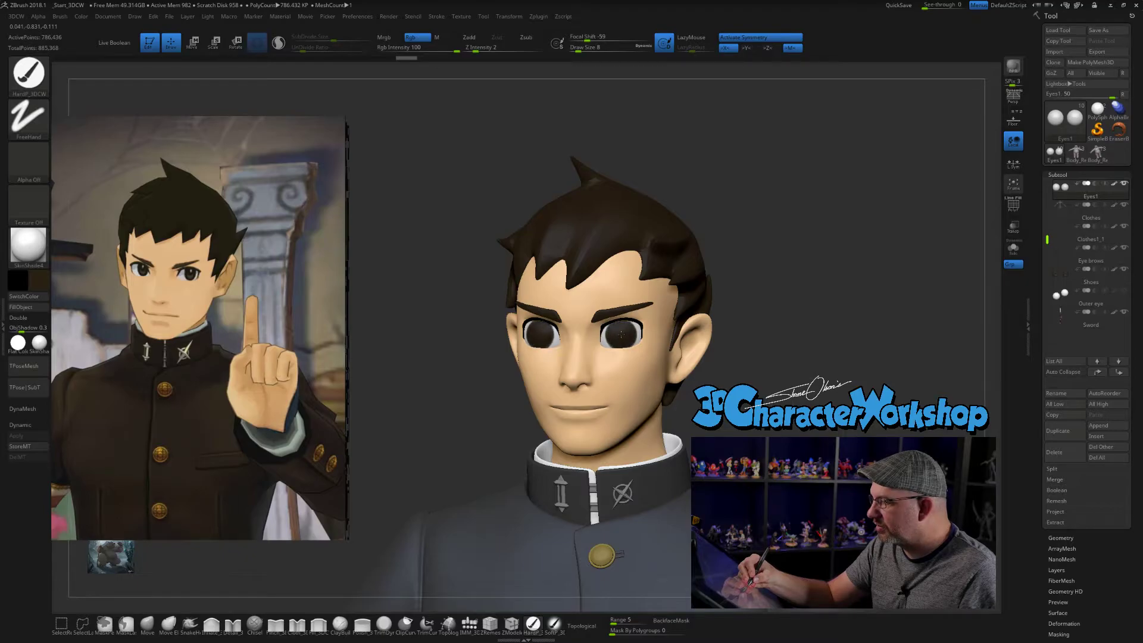
key("ctrl+z")
key("ctrl+shift+z")
mouse_move(756, 343)
left_mouse_down()
mouse_move(834, 341)
mouse_move(756, 341)
left_mouse_up()
key("ctrl+z")
- Try smaller dark irises at brush size 6 in several positions on the eyes, undoing each attempt
left_click_drag(616, 335, 617, 329)
key("ctrl+z")
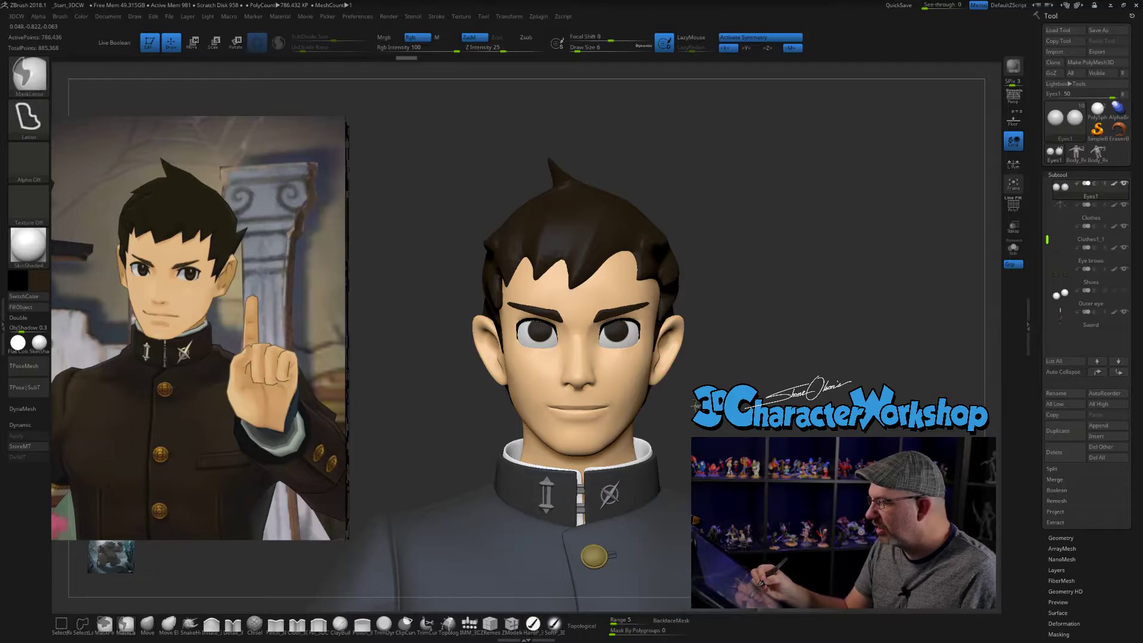
key("ctrl+z")
left_click(624, 339)
key("ctrl+z")
left_click(635, 335)
key("ctrl+z")
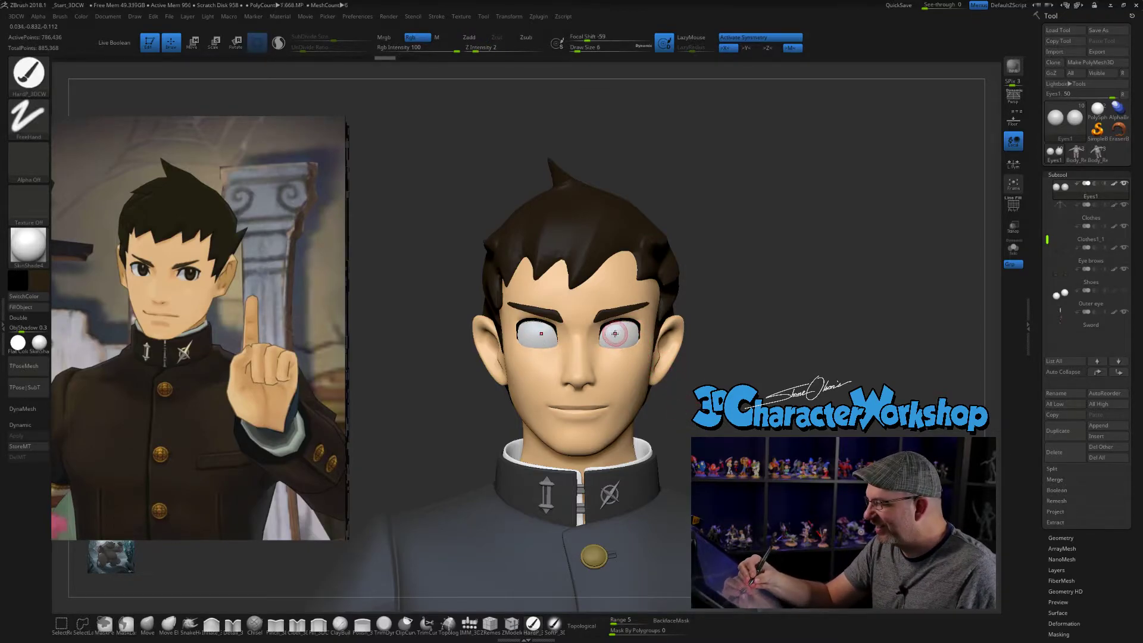
- Dab the dark irises once more at size 6, check them from a three-quarter view and undo them
left_click(615, 333)
left_click_drag(857, 416, 773, 428)
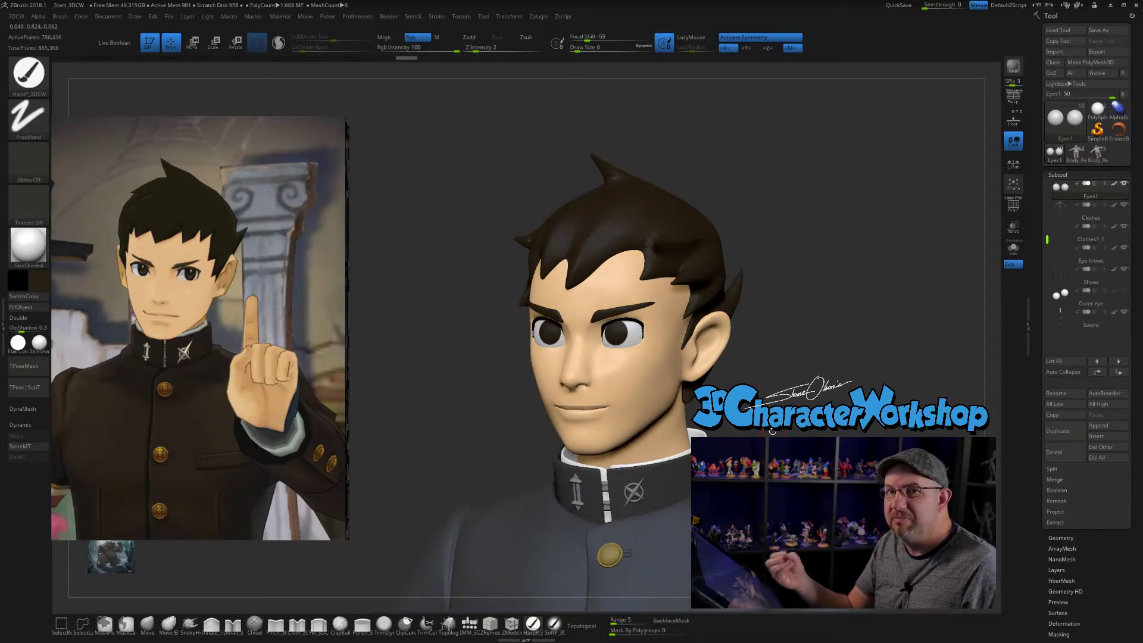
key("ctrl+z")
left_click_drag(773, 432, 821, 427, "shift")
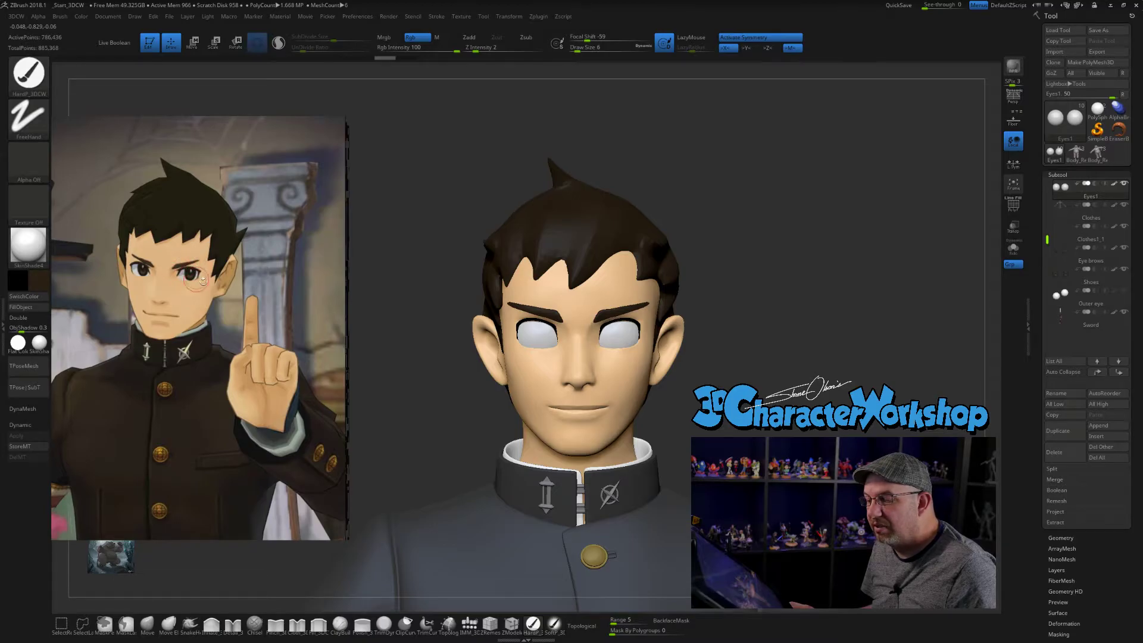
left_click_drag(801, 397, 755, 381, "alt")
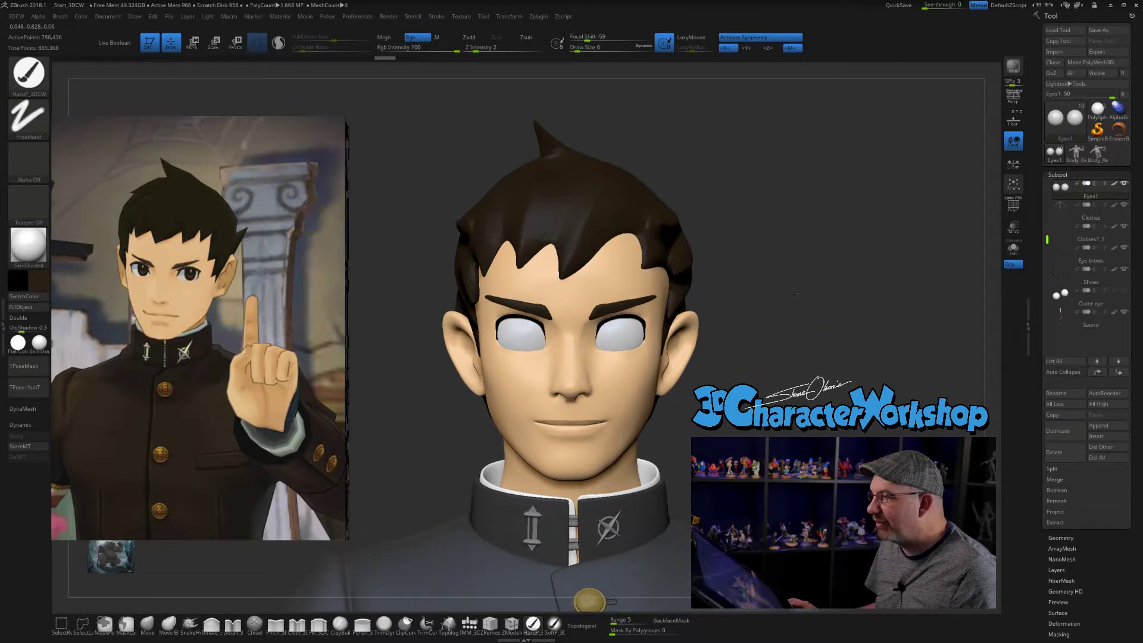
left_click_drag(797, 297, 789, 291, "alt")
left_click_drag(849, 364, 835, 307, "alt")
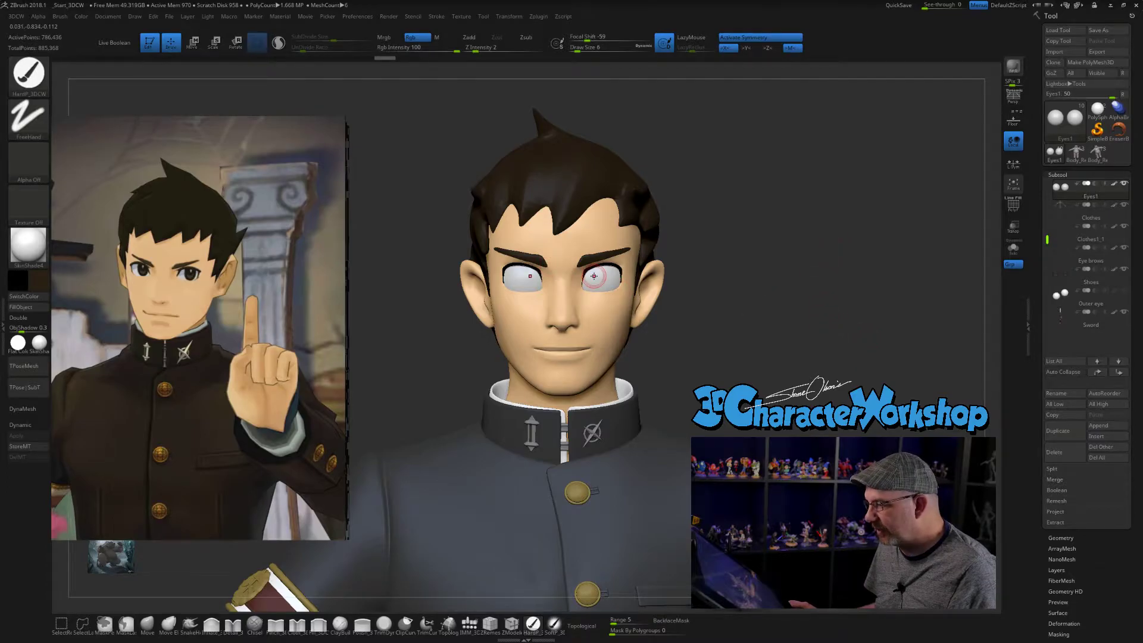
key("b")
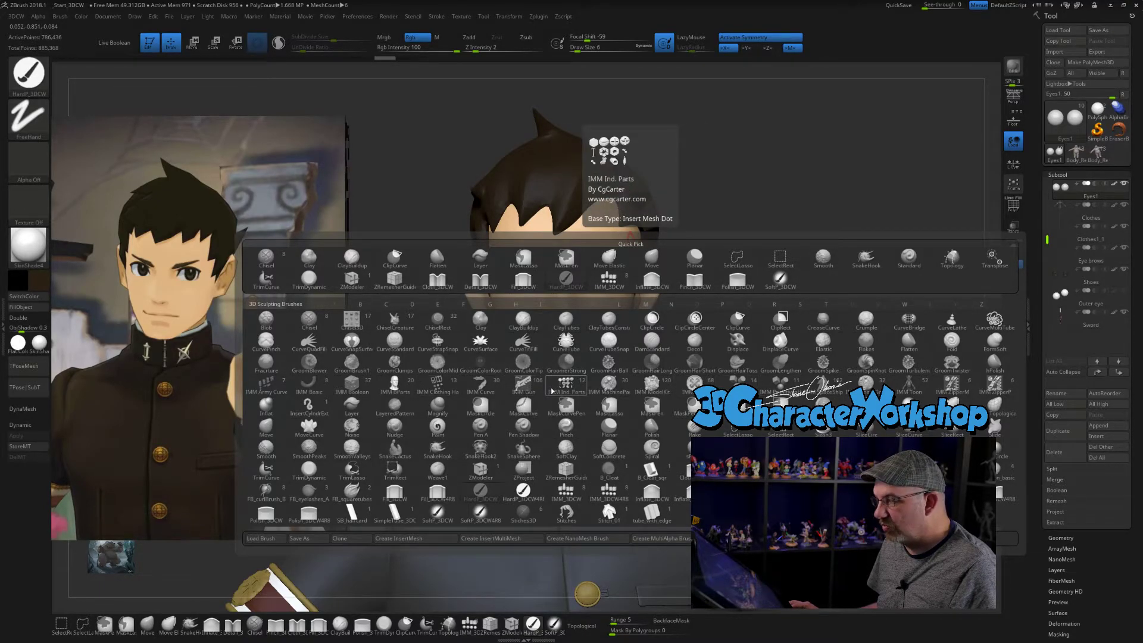
mouse_move(807, 271)
left_mouse_down("alt")
mouse_move(799, 252)
mouse_move(758, 260)
mouse_move(729, 237)
left_mouse_up("alt")
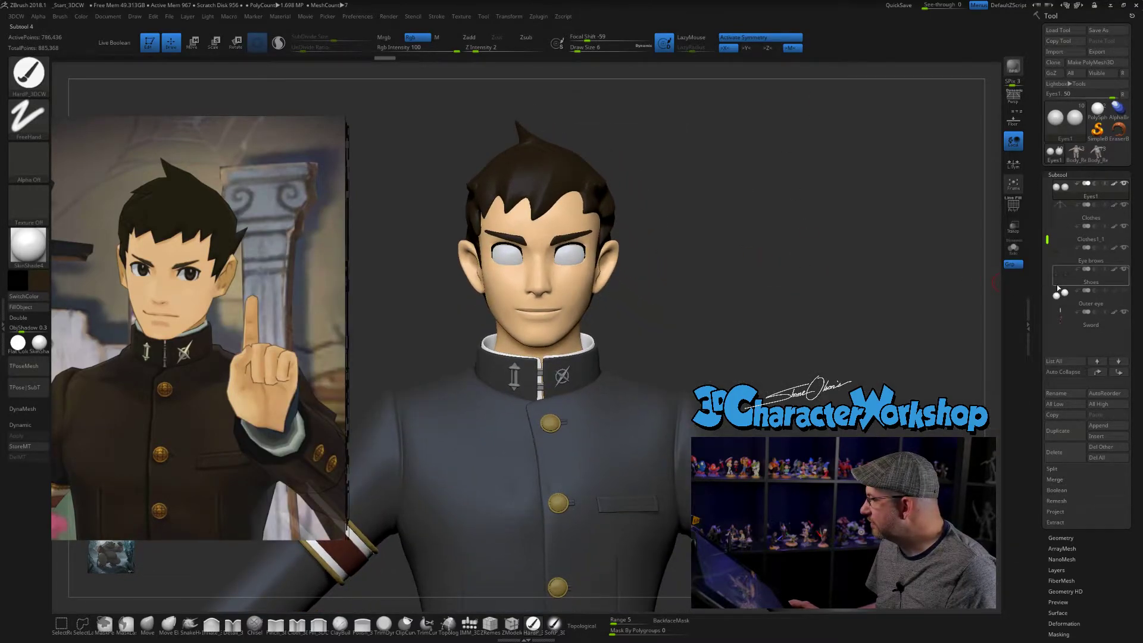
- Insert a polysphere as a new subtool directly below Eyes1 and turn on its wireframe display
left_click(1113, 439)
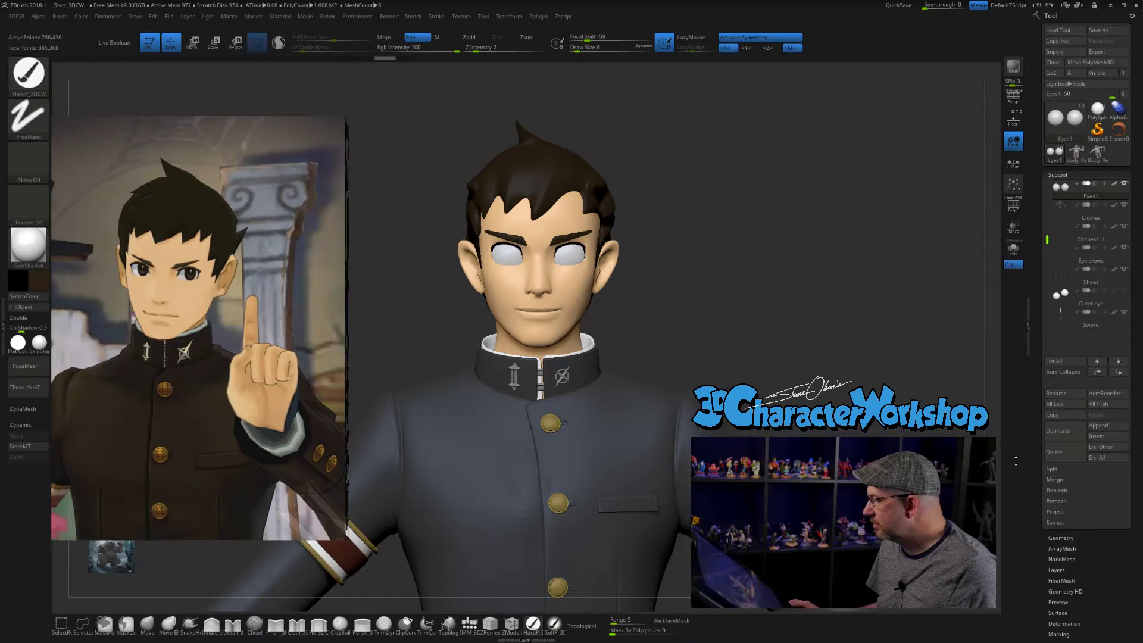
left_click(1105, 439)
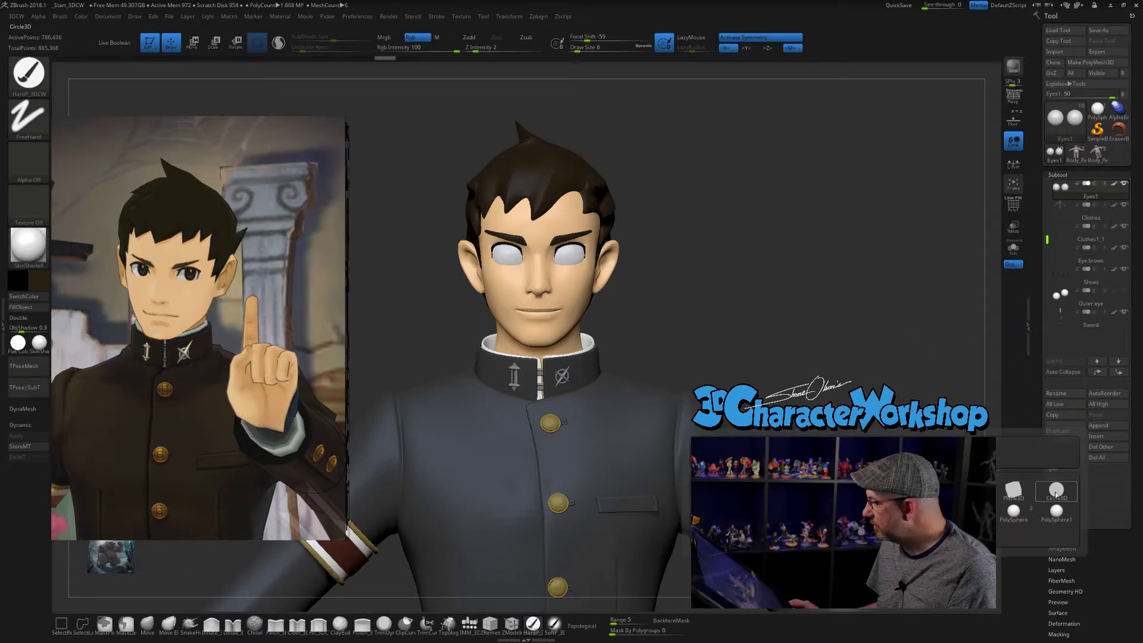
mouse_move(1063, 513)
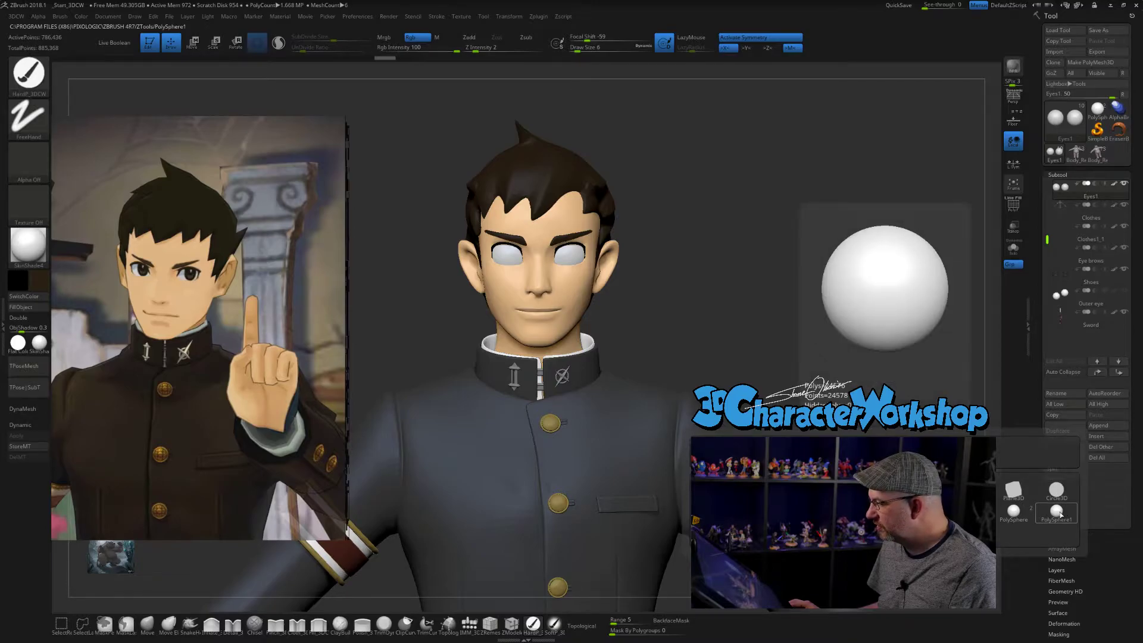
left_click(1056, 511)
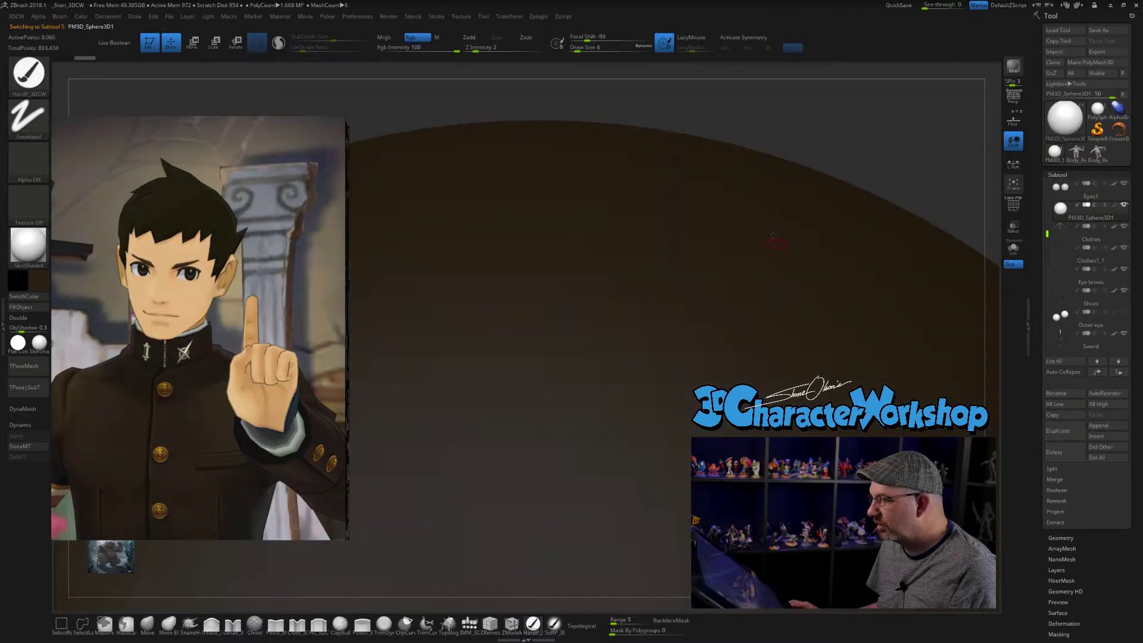
key("shift+f")
left_click_drag(868, 151, 659, 120, "alt")
- Try initializing the inserted sphere as a QSphere and undo the conversion
left_click_drag(1052, 546, 1037, 464)
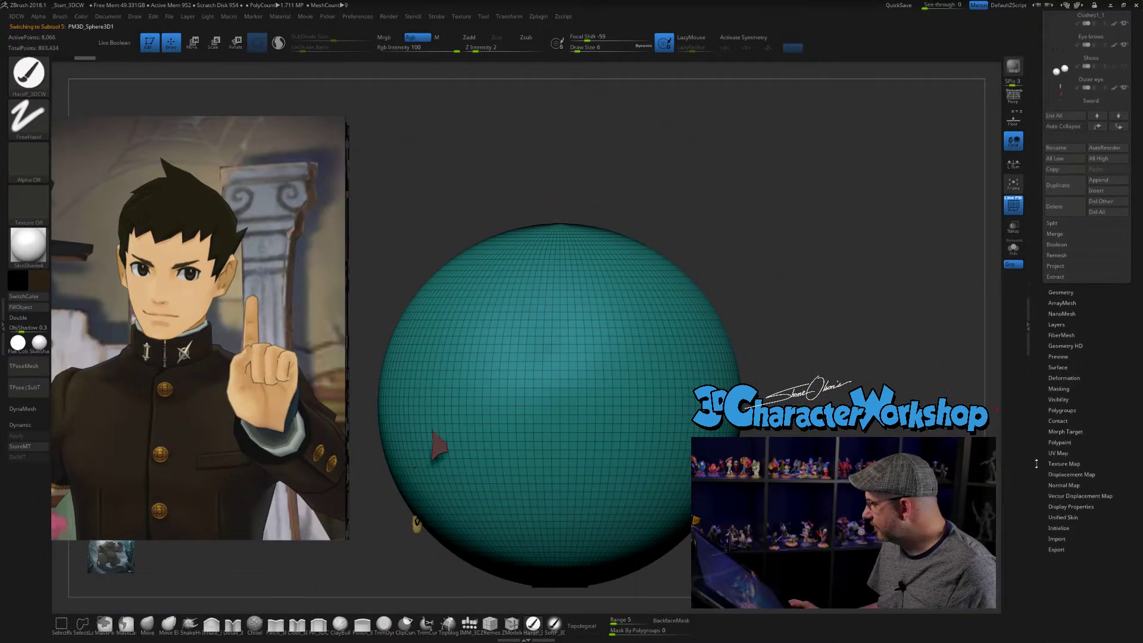
left_click(1059, 528)
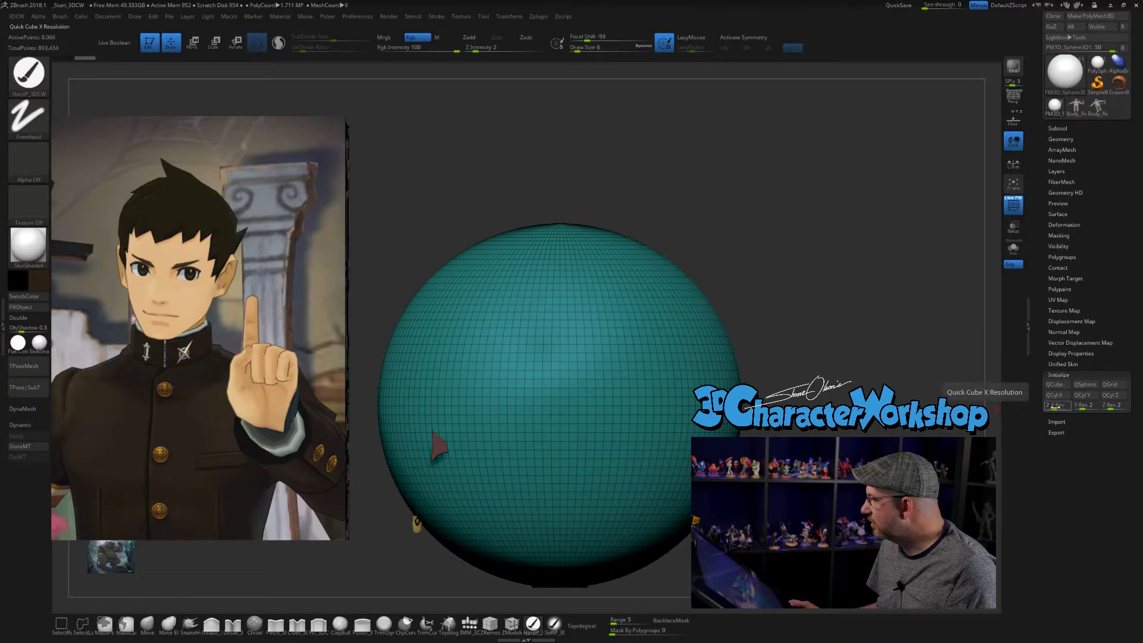
left_click(1080, 385)
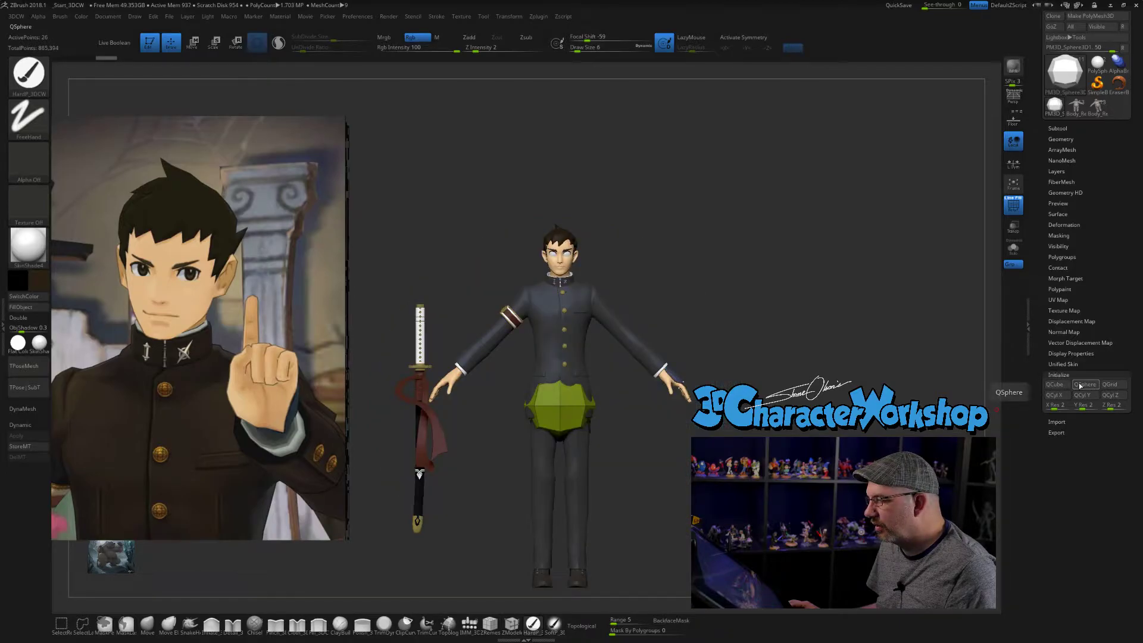
key("ctrl+z")
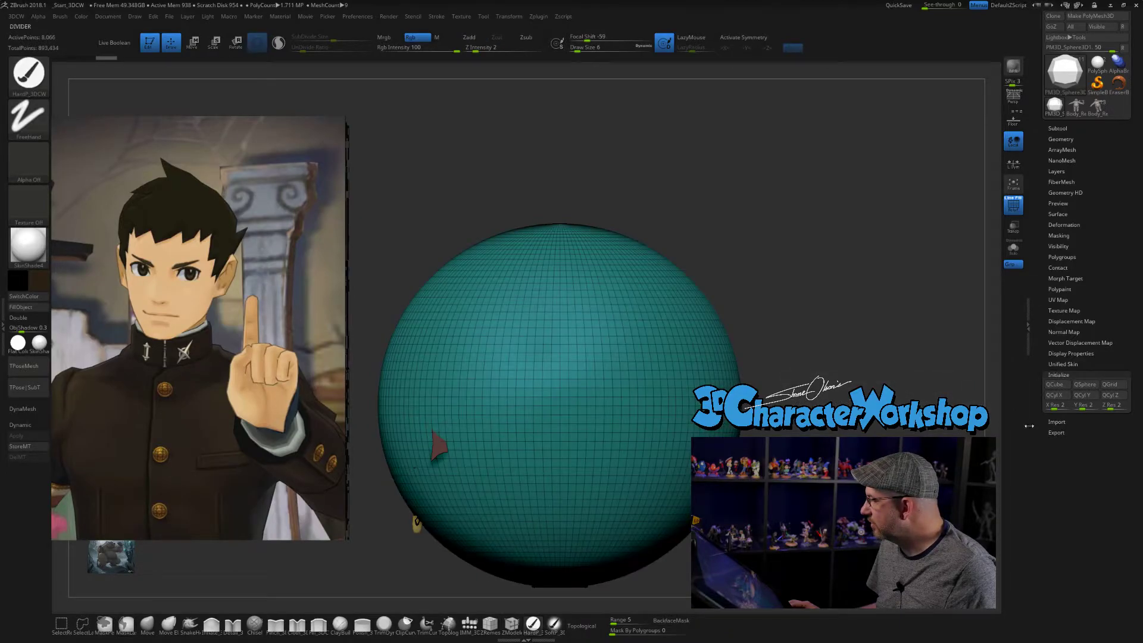
left_click_drag(1040, 323, 1042, 386)
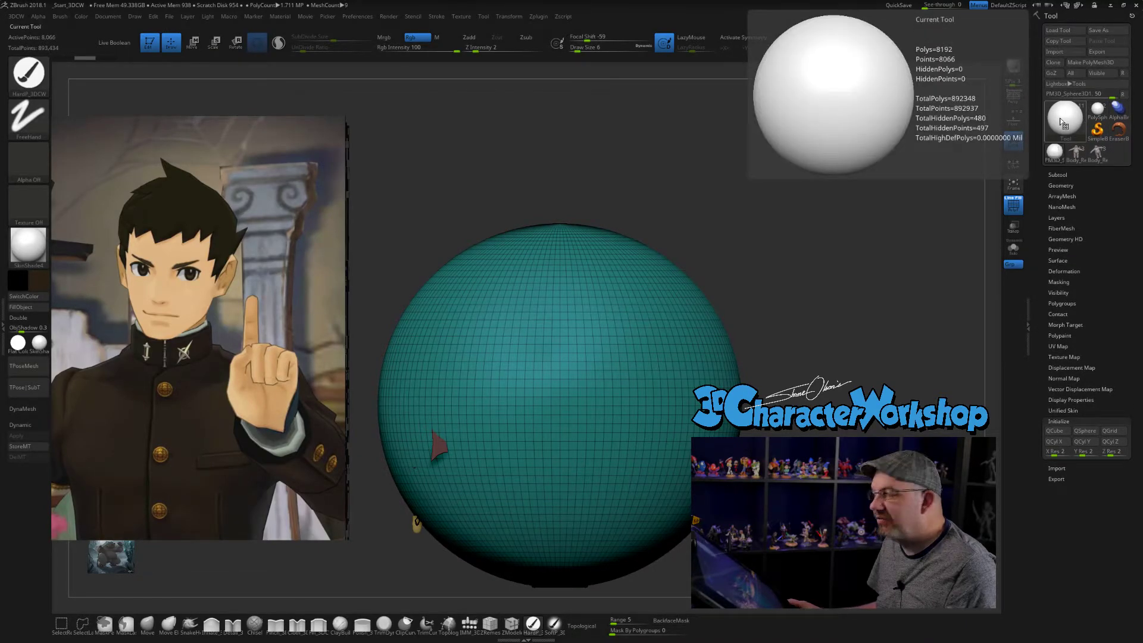
- Bring the wireframed sphere into clear view and quick-save the project
left_click_drag(752, 220, 850, 249)
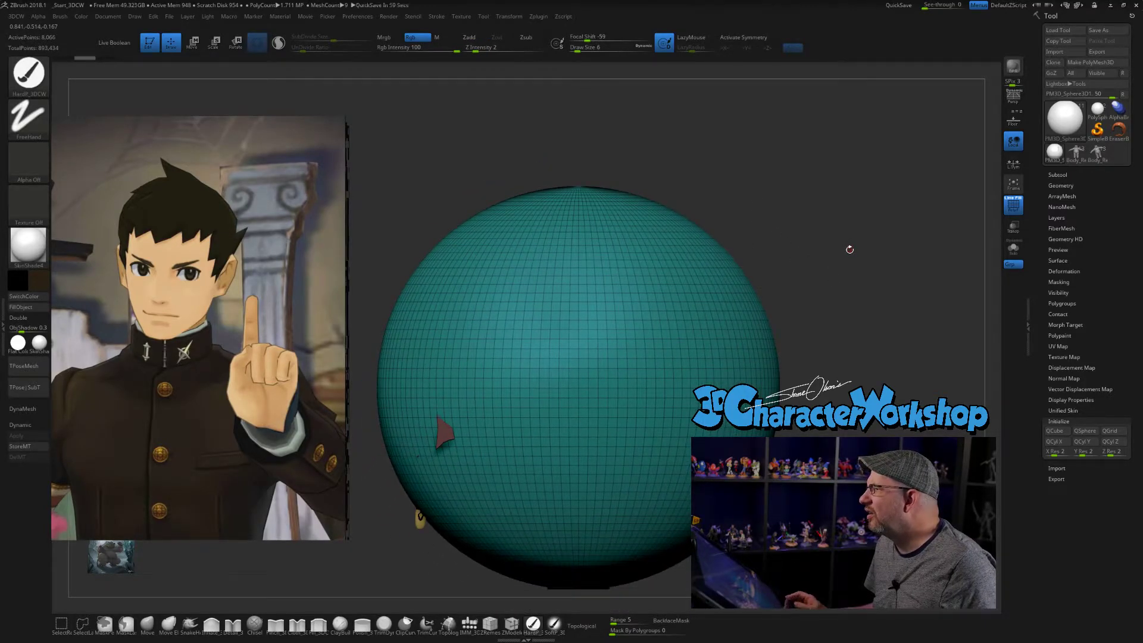
left_click_drag(831, 237, 850, 220, "alt")
left_click_drag(851, 260, 852, 250, "alt")
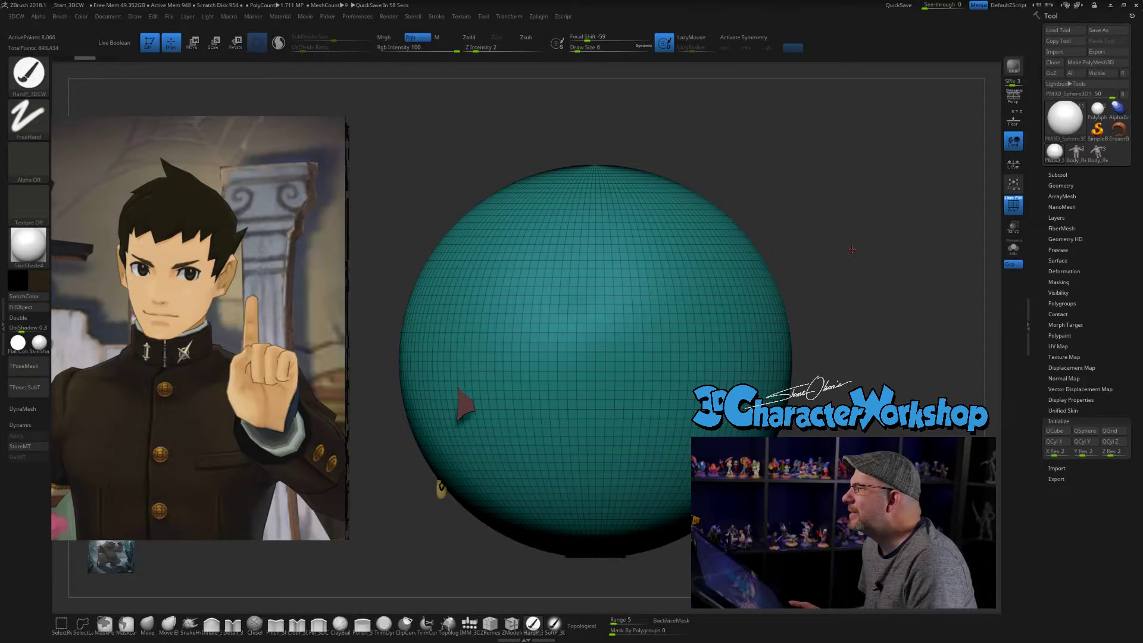
left_click(898, 5)
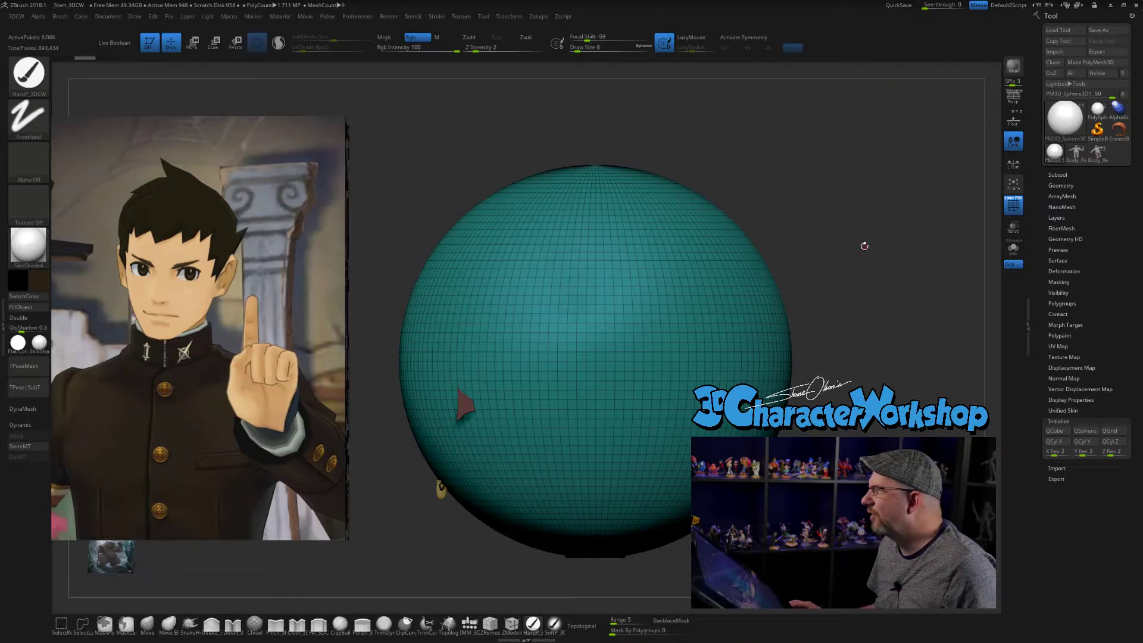
- Replace the inserted polysphere with an adjustable Sphere 3D primitive and isolate it from the rest of the character
key("3")
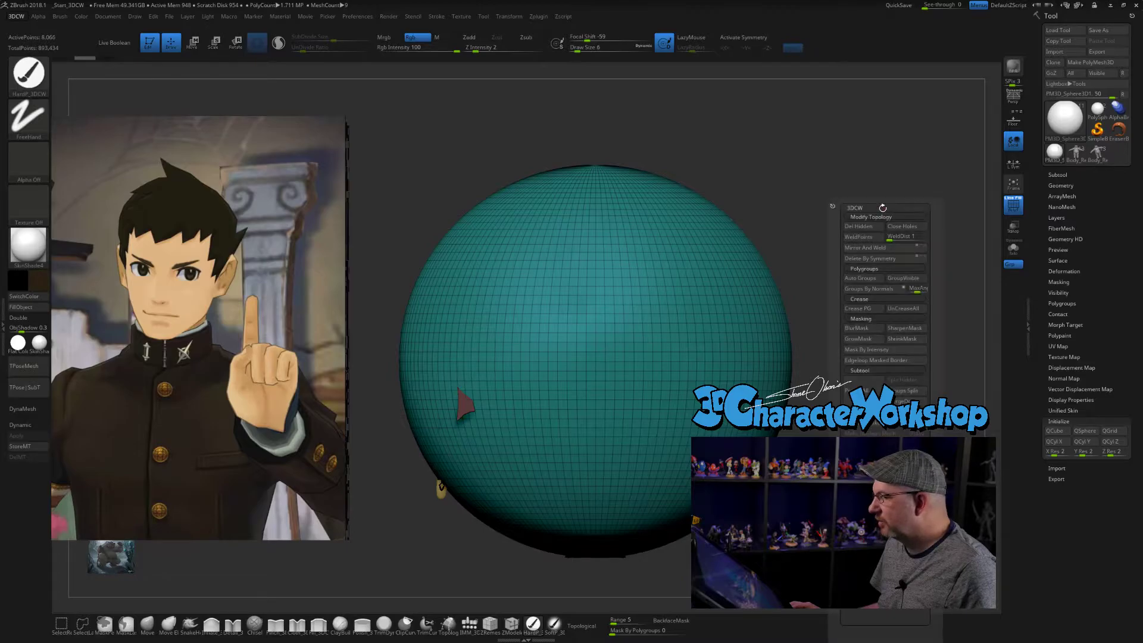
key("w")
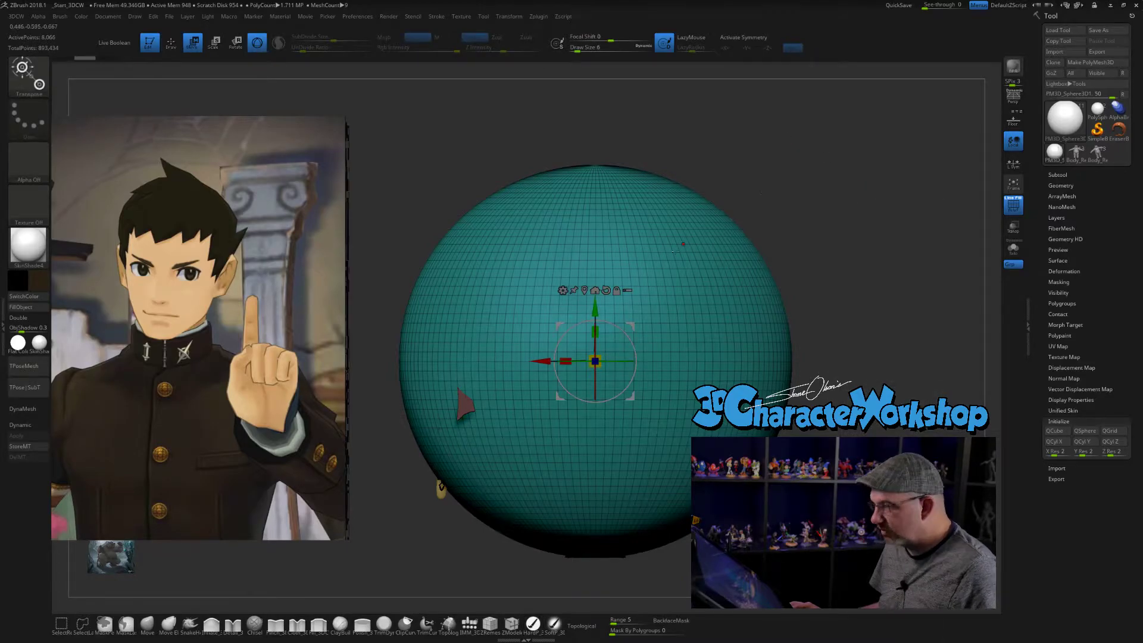
left_click(564, 292)
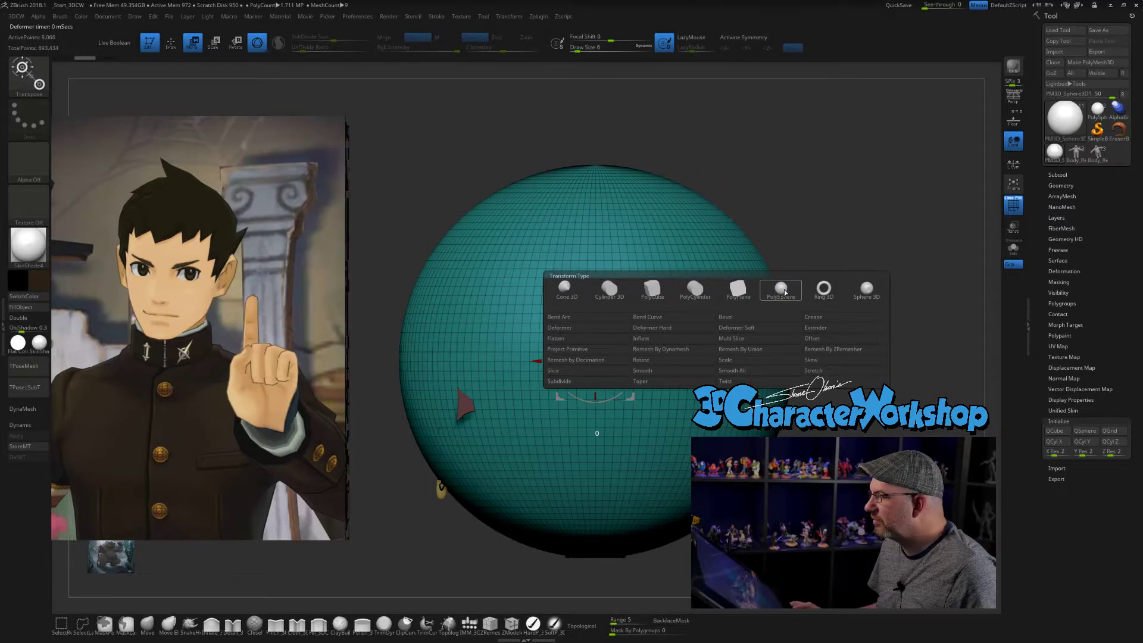
left_click(868, 289)
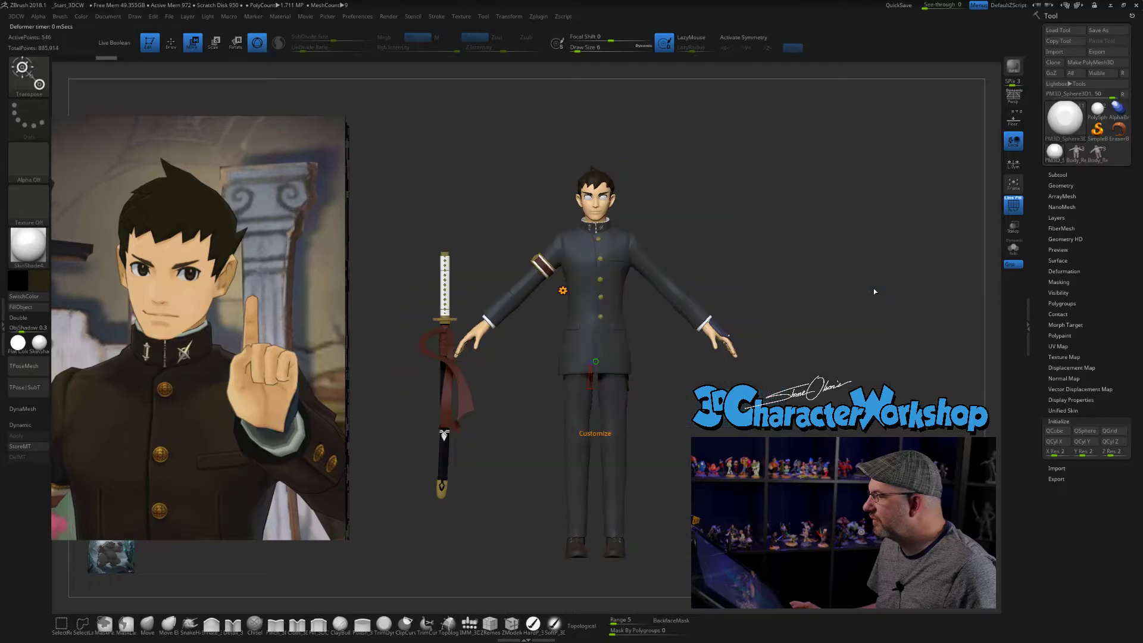
left_click(1013, 247)
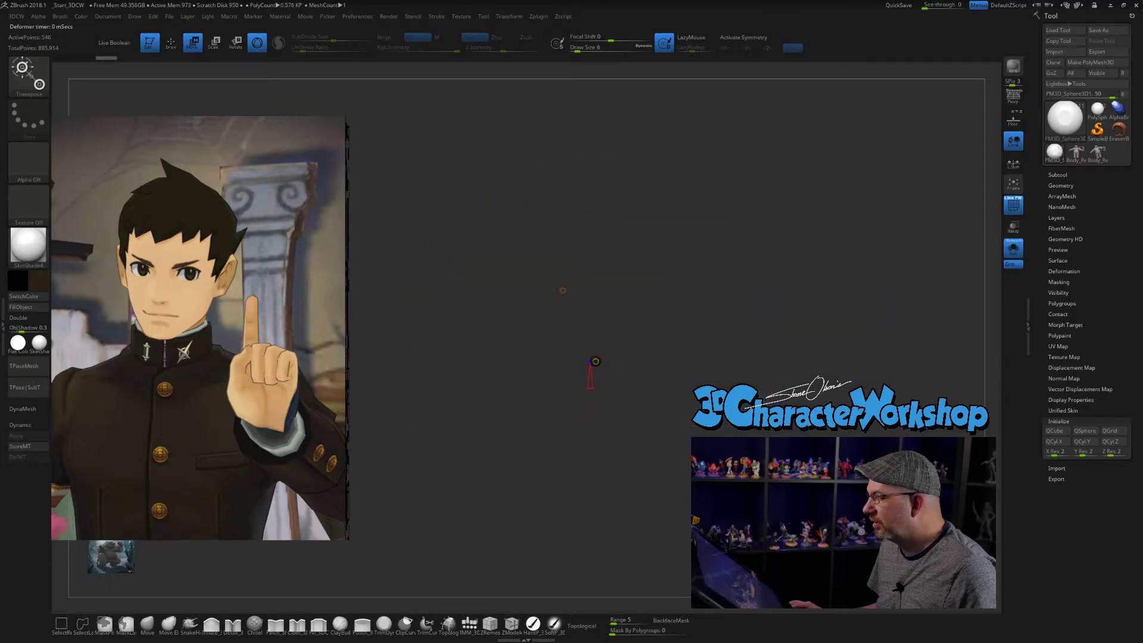
- Trim the Sphere 3D primitive along its axis until only a shallow domed cap remains
left_click_drag(765, 236, 786, 310, "alt")
left_click_drag(834, 275, 762, 276)
left_click_drag(534, 361, 529, 361)
left_click_drag(763, 260, 727, 262)
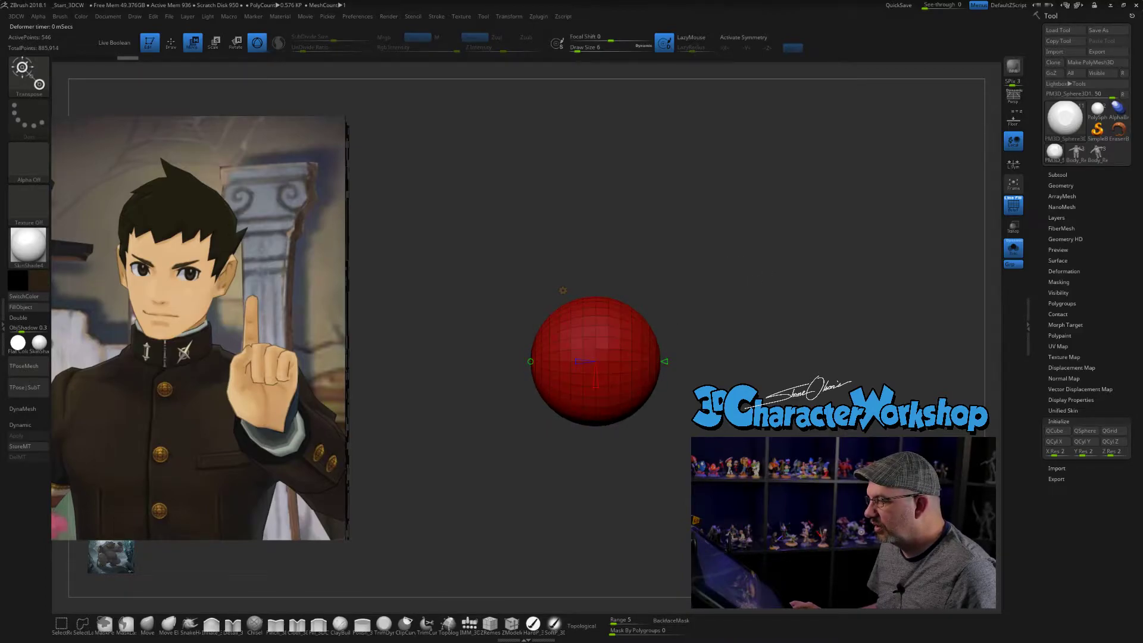
left_click_drag(668, 361, 563, 362)
mouse_move(673, 298)
left_mouse_down()
mouse_move(730, 298)
mouse_move(693, 300)
left_mouse_up()
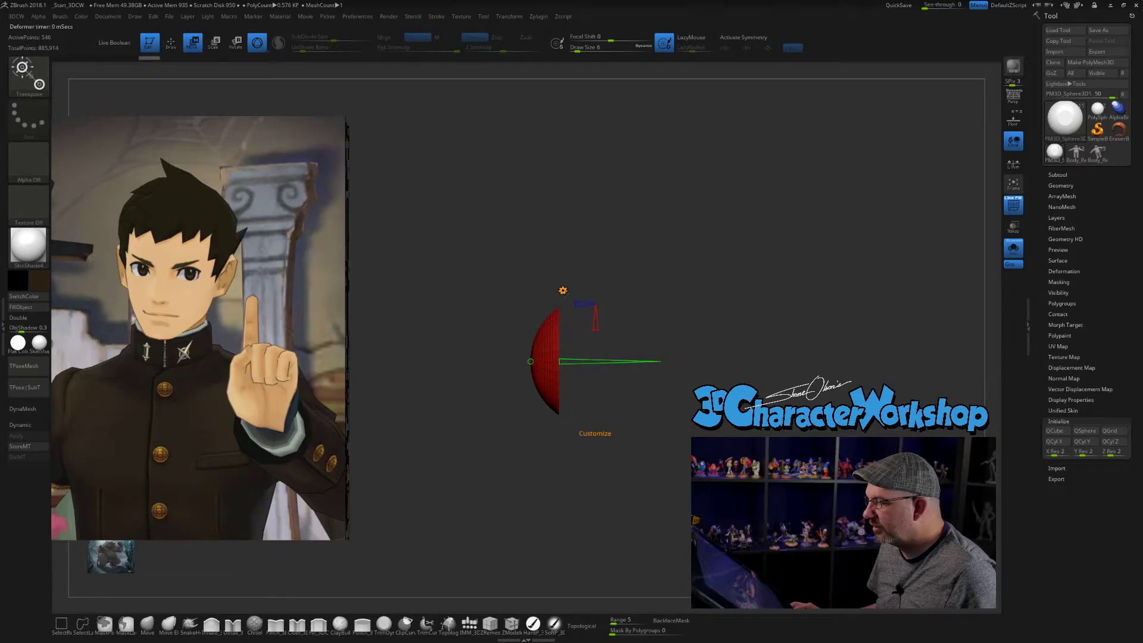
- Reduce the domed cap's divisions in both directions for a coarse mesh and widen its curve slightly
left_click_drag(580, 302, 588, 303)
left_click_drag(668, 290, 576, 296)
left_click_drag(633, 356, 685, 360)
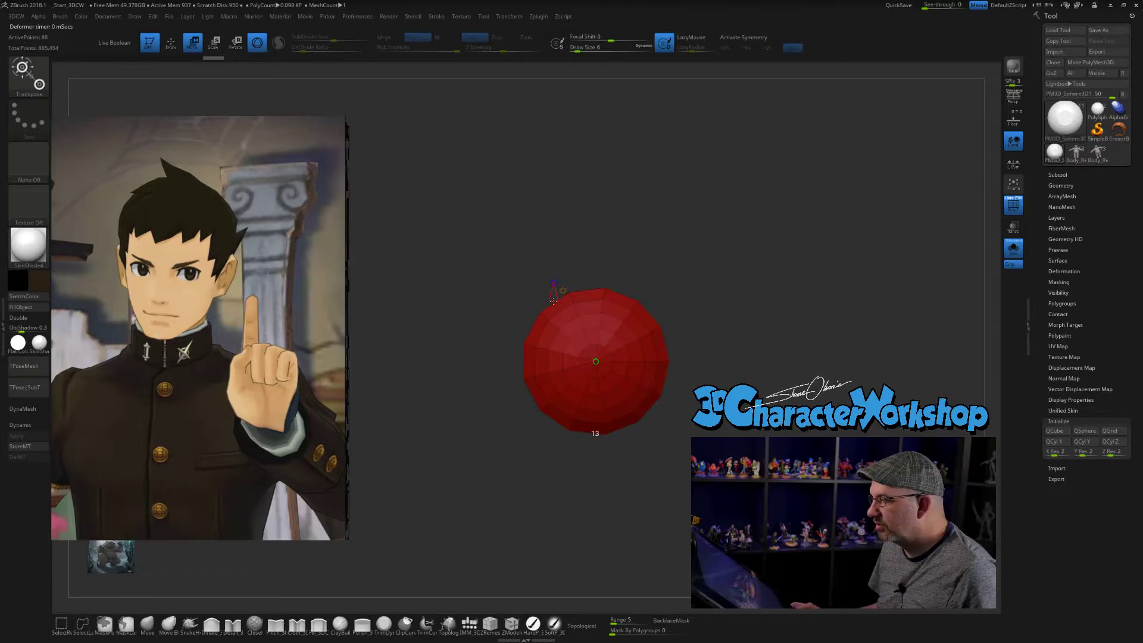
left_click_drag(553, 299, 555, 302)
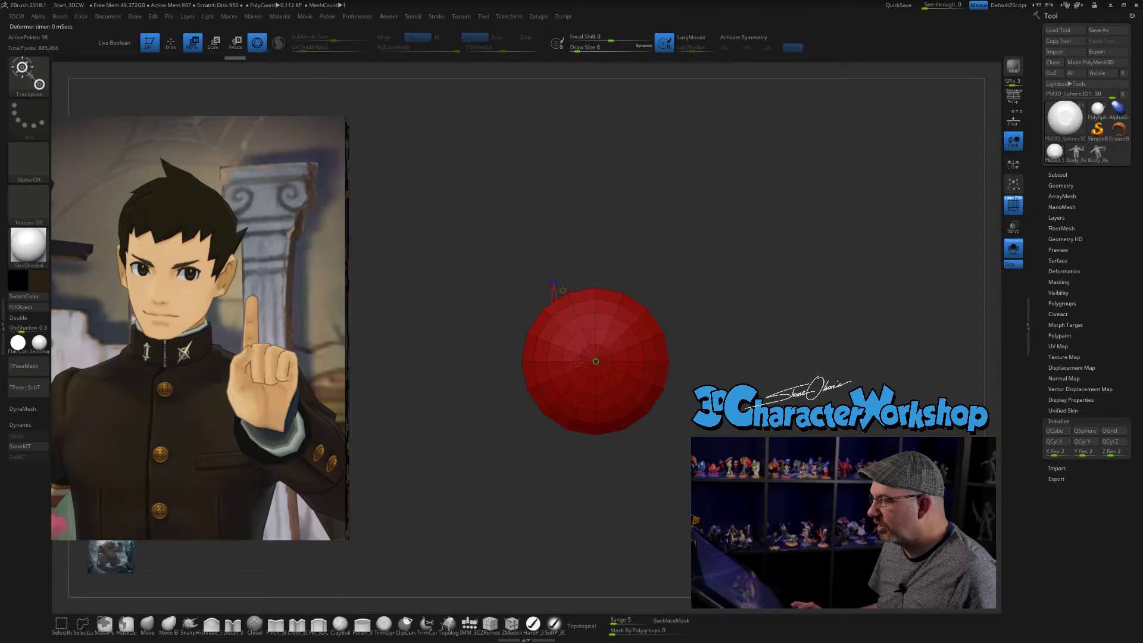
left_click_drag(685, 237, 616, 233)
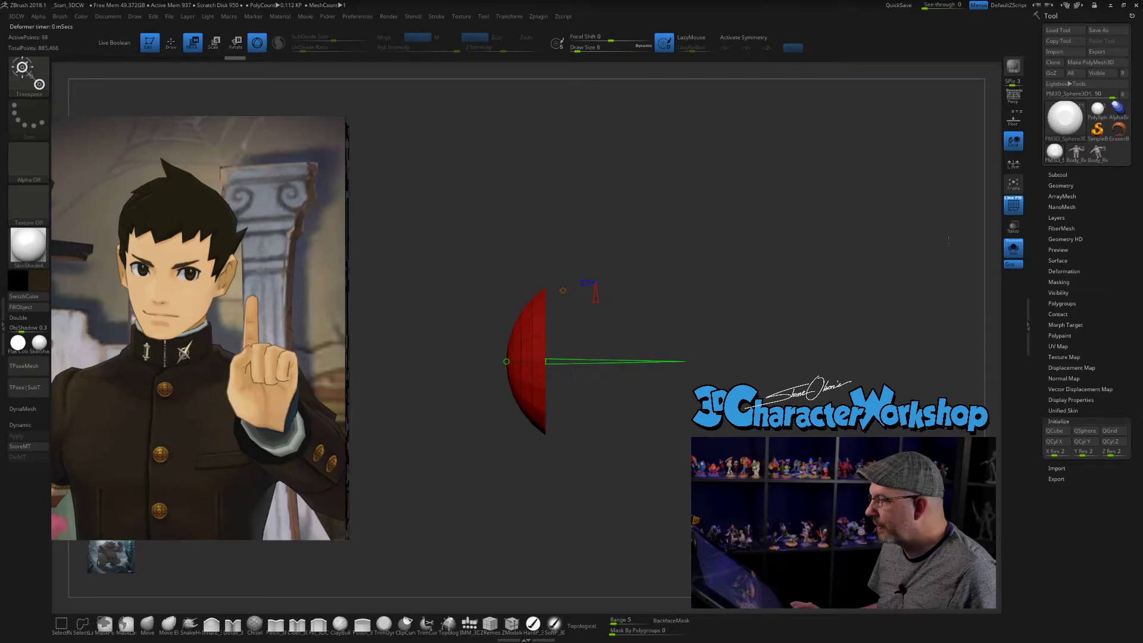
- Switch the domed cap from Sphere 3D editing back to Gizmo 3D and show the whole character again
left_click(1014, 248)
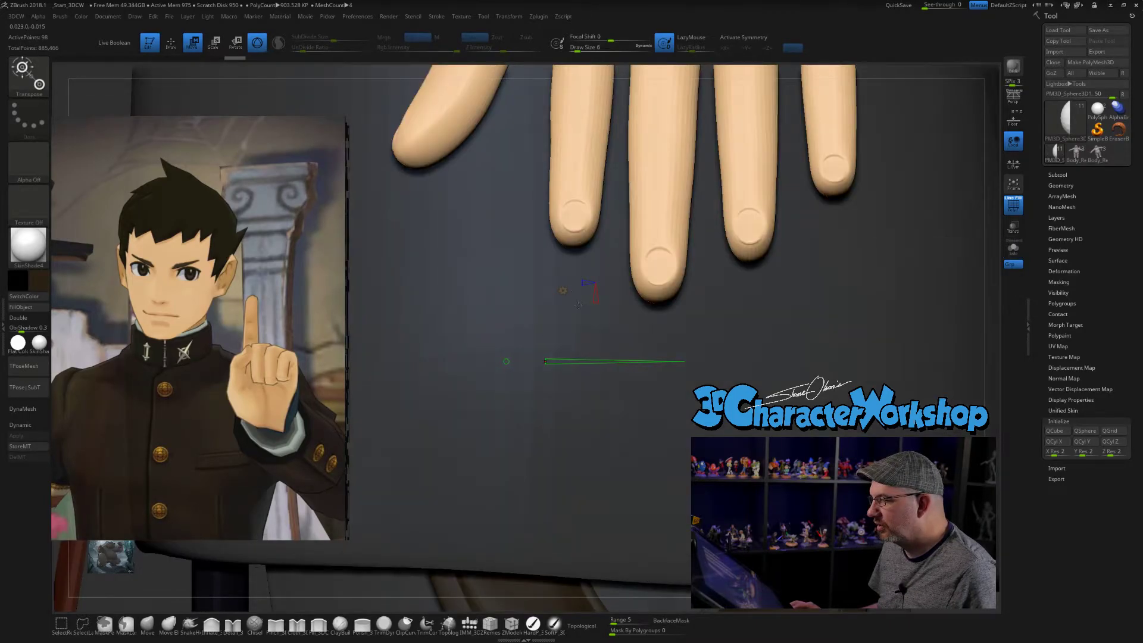
left_click(1014, 248)
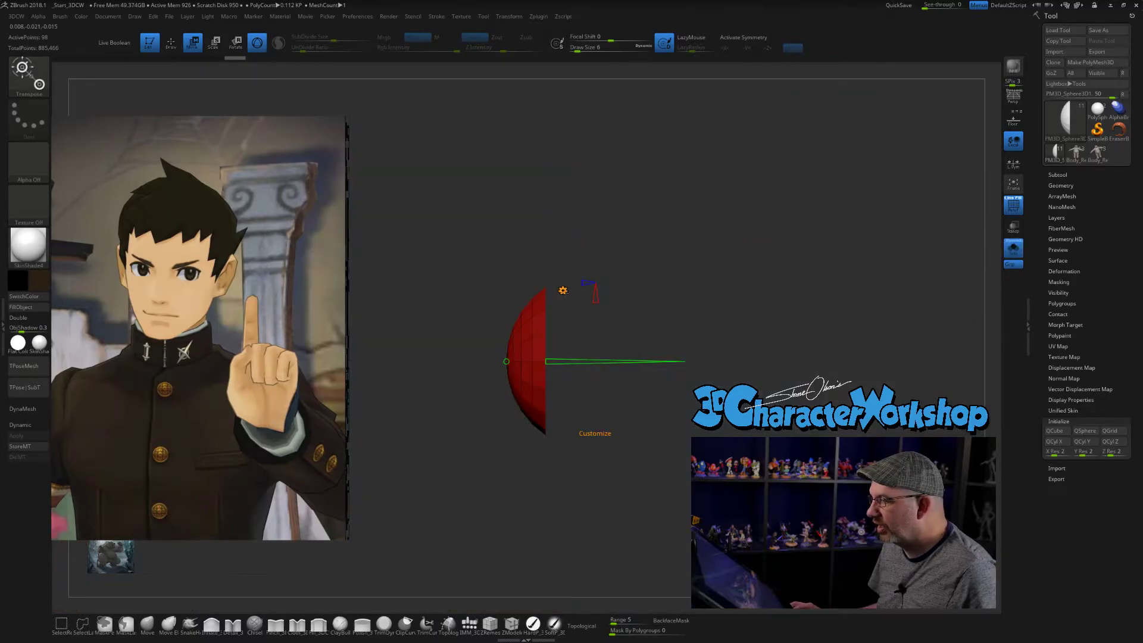
left_click(563, 290)
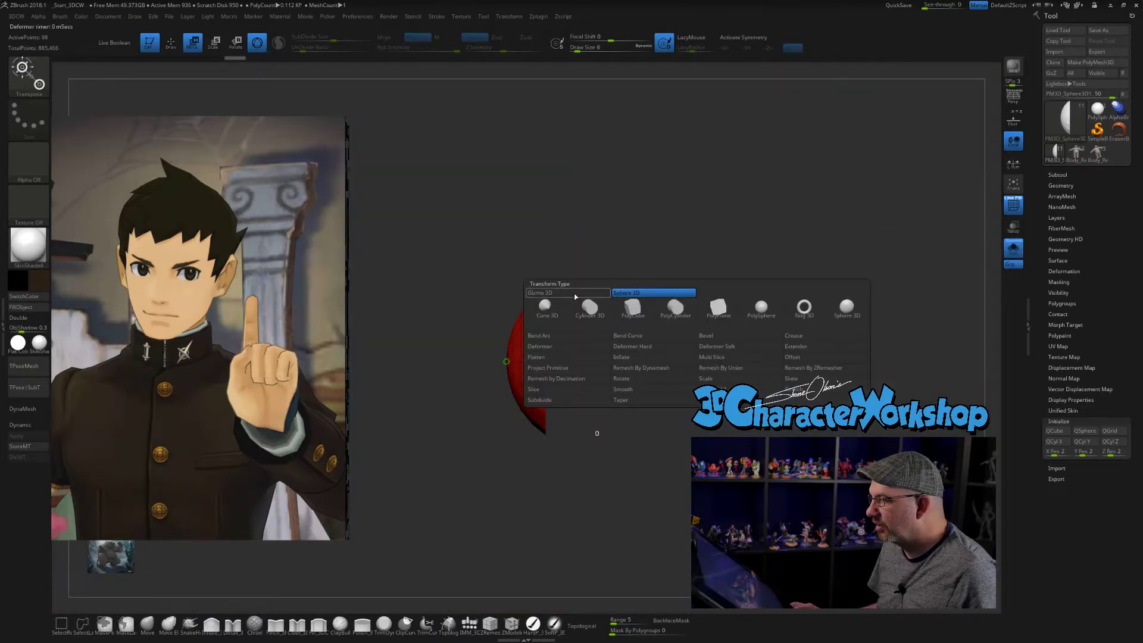
left_click(575, 296)
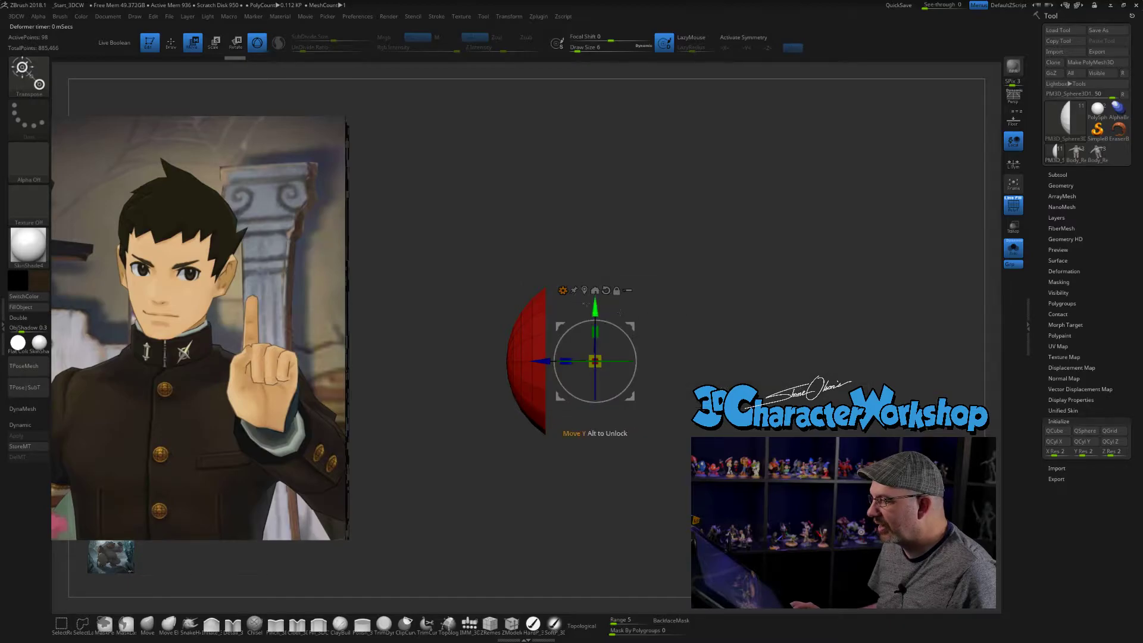
left_click_drag(831, 342, 741, 253, "alt")
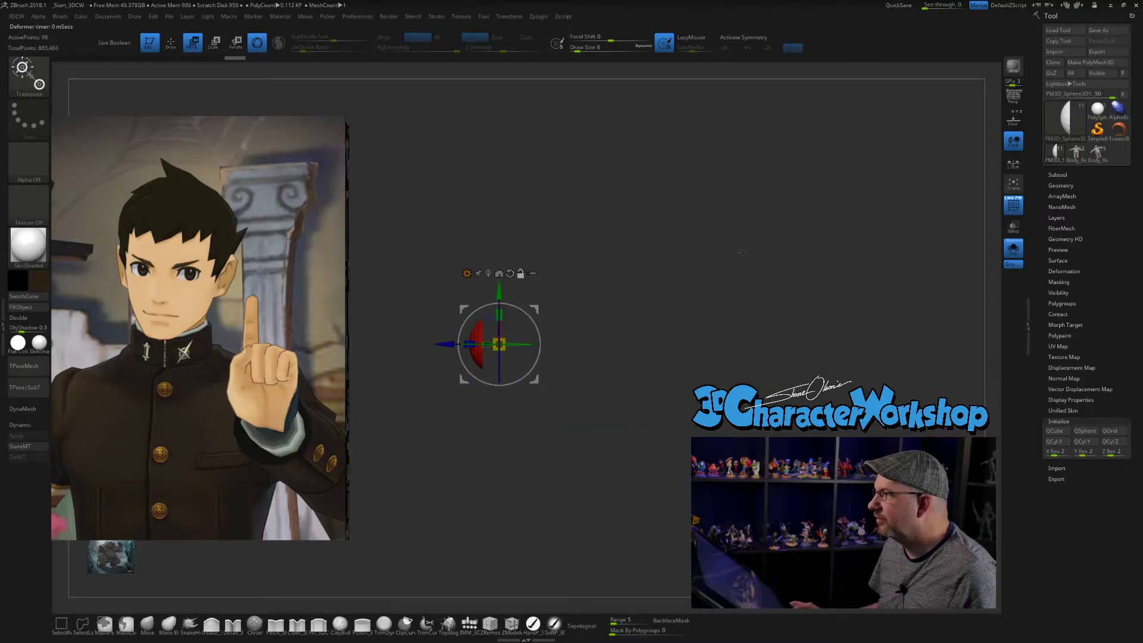
left_click_drag(659, 243, 755, 290, "alt")
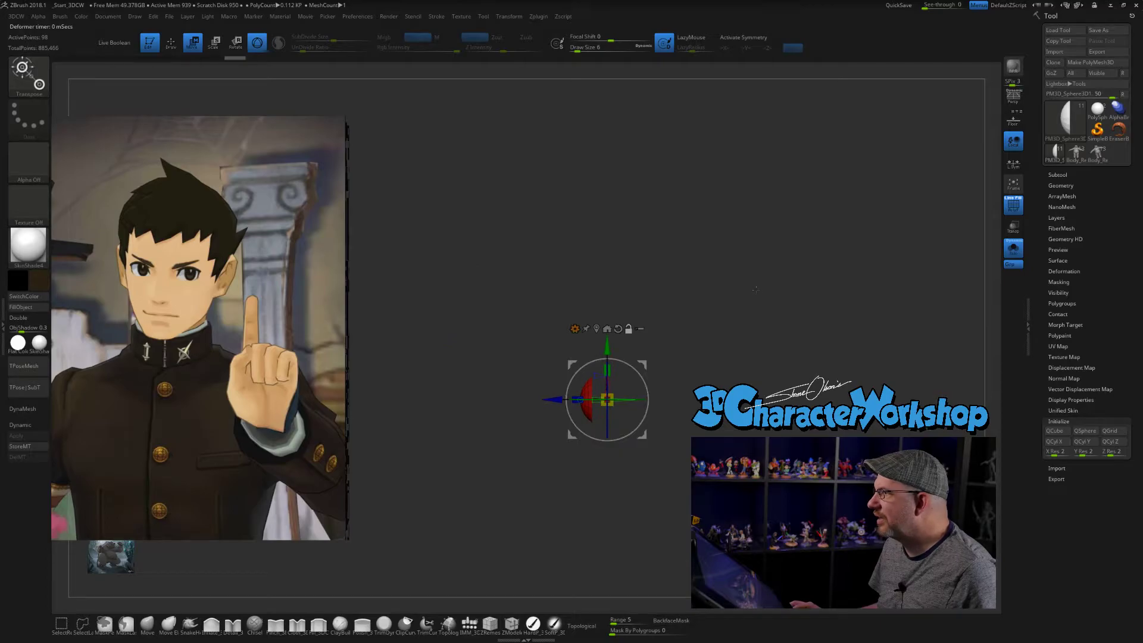
left_click_drag(718, 324, 690, 314, "alt")
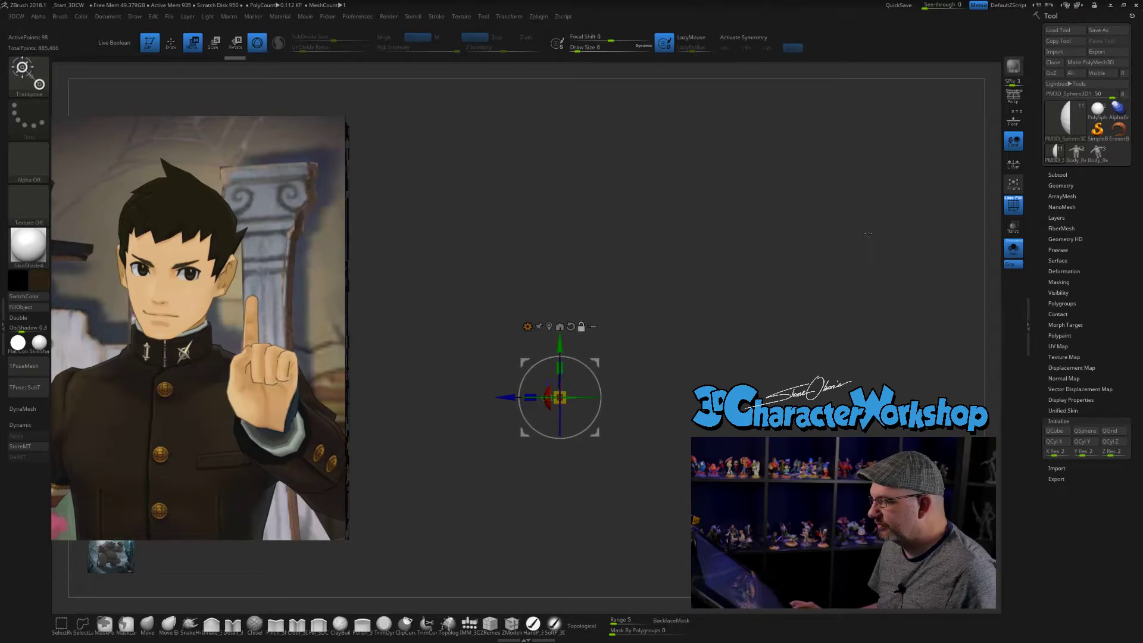
left_click(1012, 247)
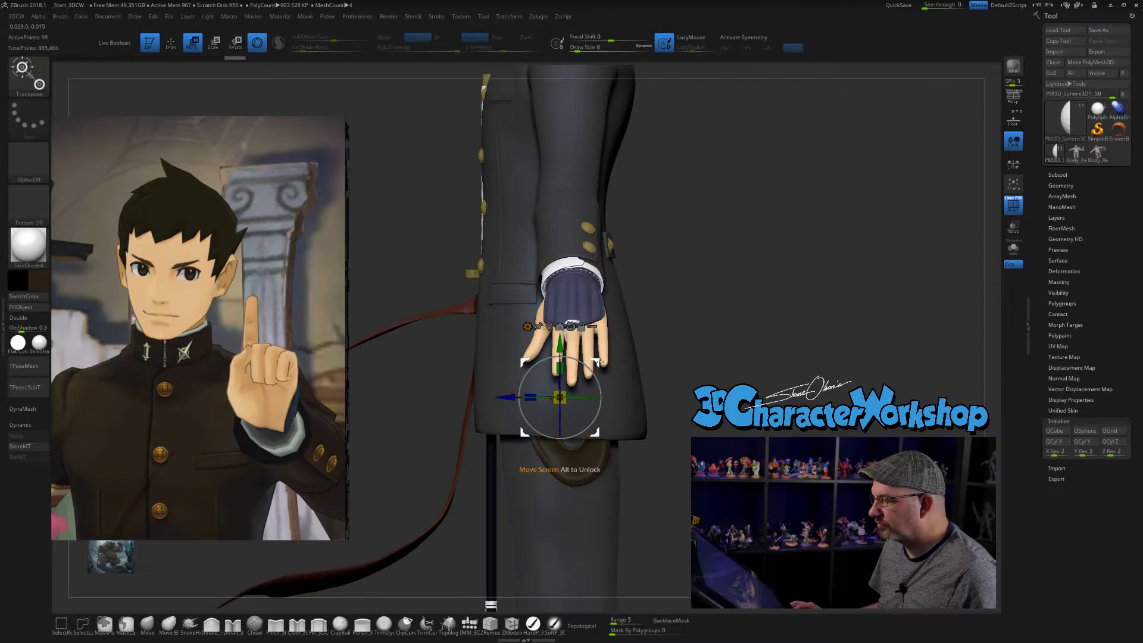
- Move the domed cap from hand level up to the head, forward over the character's right eye
left_click_drag(474, 157, 540, 432)
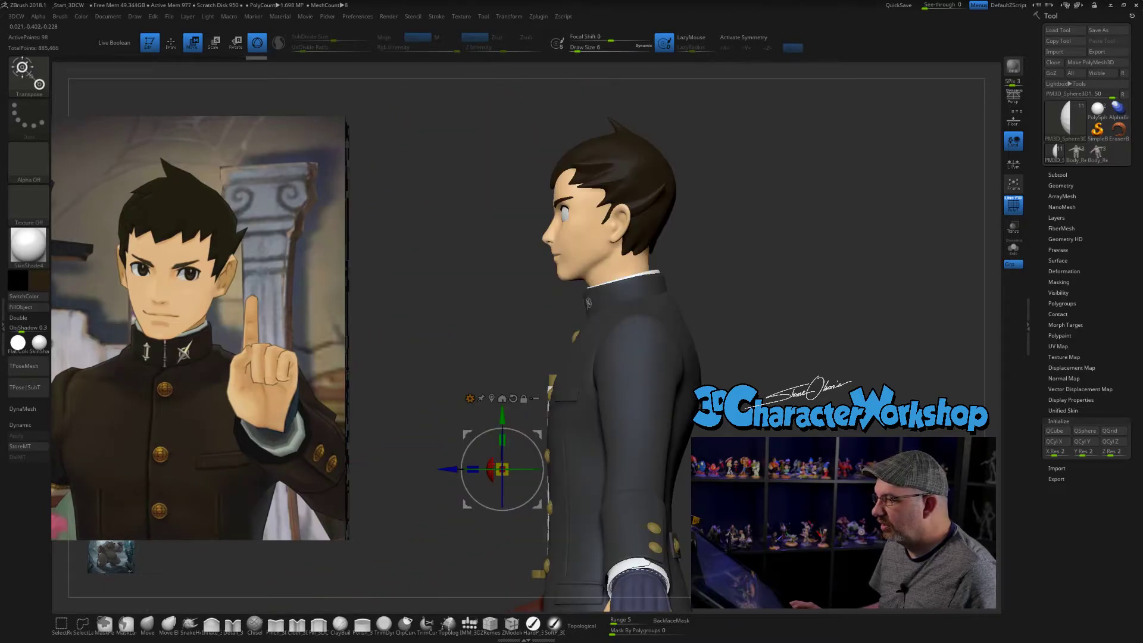
left_click_drag(502, 469, 572, 216)
left_click_drag(768, 225, 831, 225, "shift")
left_click_drag(729, 199, 811, 308, "alt")
left_click_drag(540, 289, 488, 287)
left_click_drag(858, 272, 930, 272)
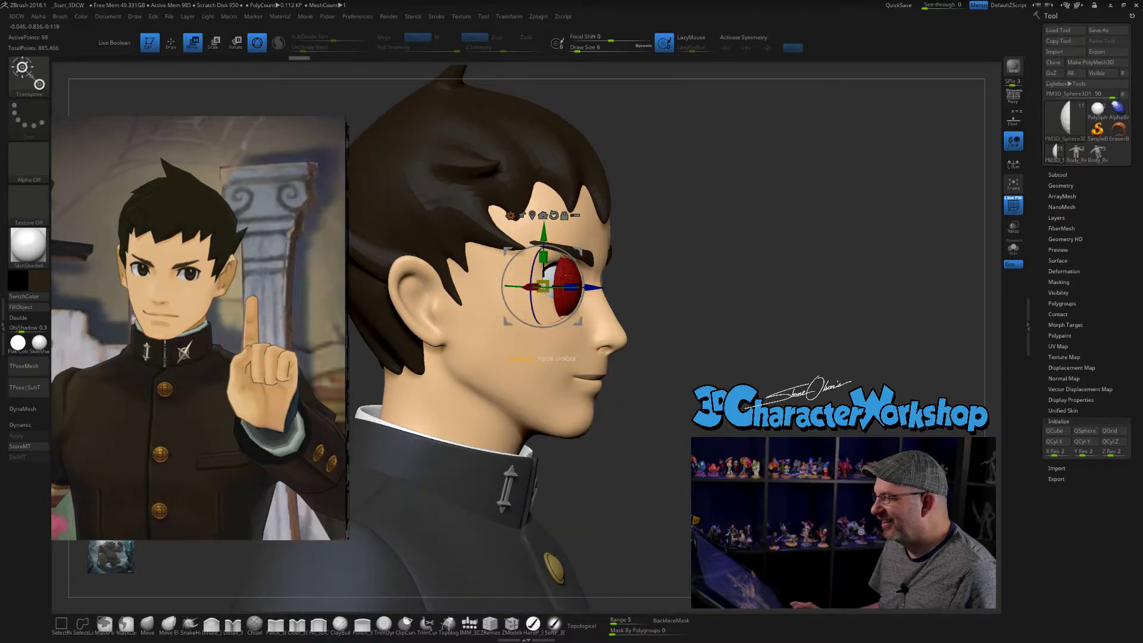
- Center the domed cap on the front of the character's right eye and adjust its angle to the eyeball
left_click_drag(673, 239, 686, 239)
left_click_drag(596, 285, 553, 276, "alt")
left_click_drag(756, 256, 609, 249)
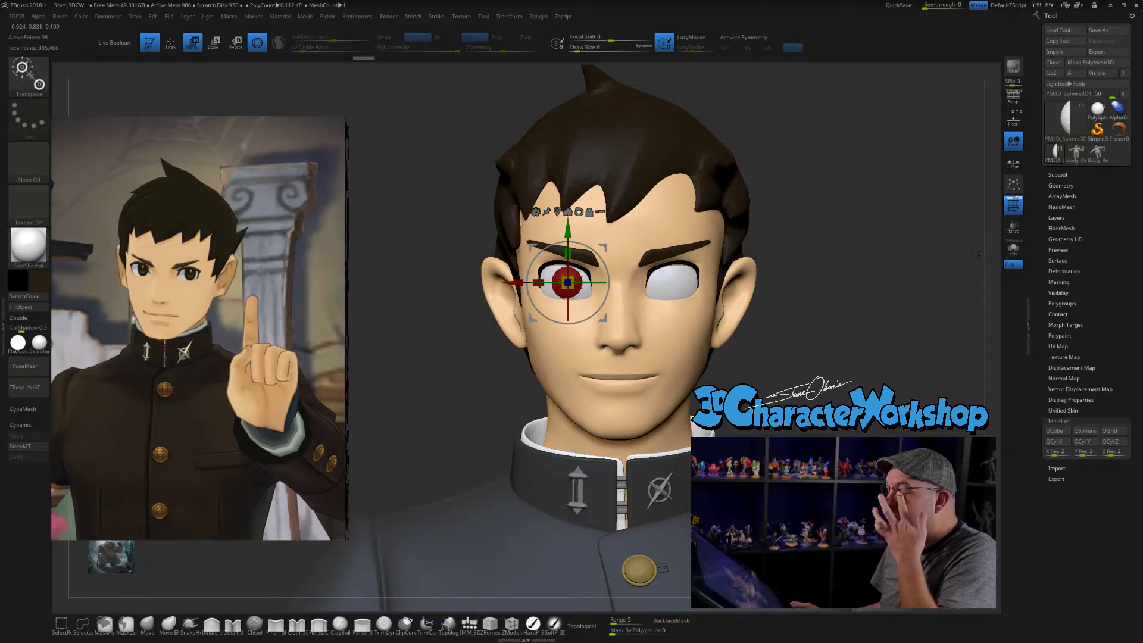
left_click_drag(874, 205, 905, 146, "alt")
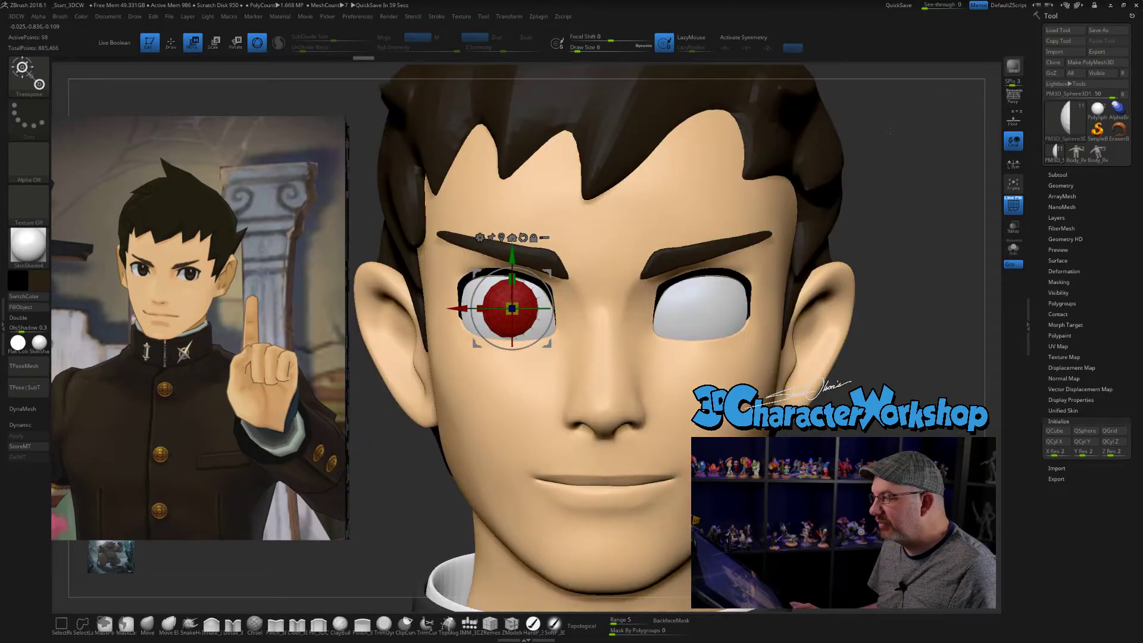
left_click_drag(553, 308, 526, 308)
- Flatten the iris cap's depth and rotate it so it follows the curvature of the right eyeball
left_click_drag(869, 243, 1038, 248, "shift")
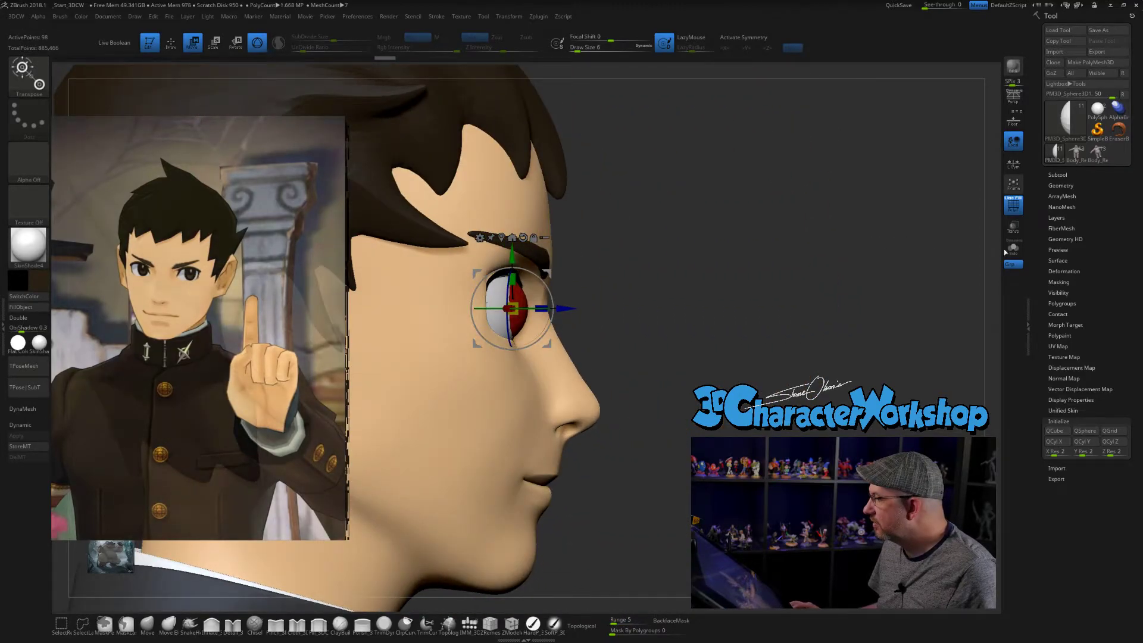
left_click_drag(543, 308, 538, 305)
left_click_drag(708, 265, 578, 265, "shift")
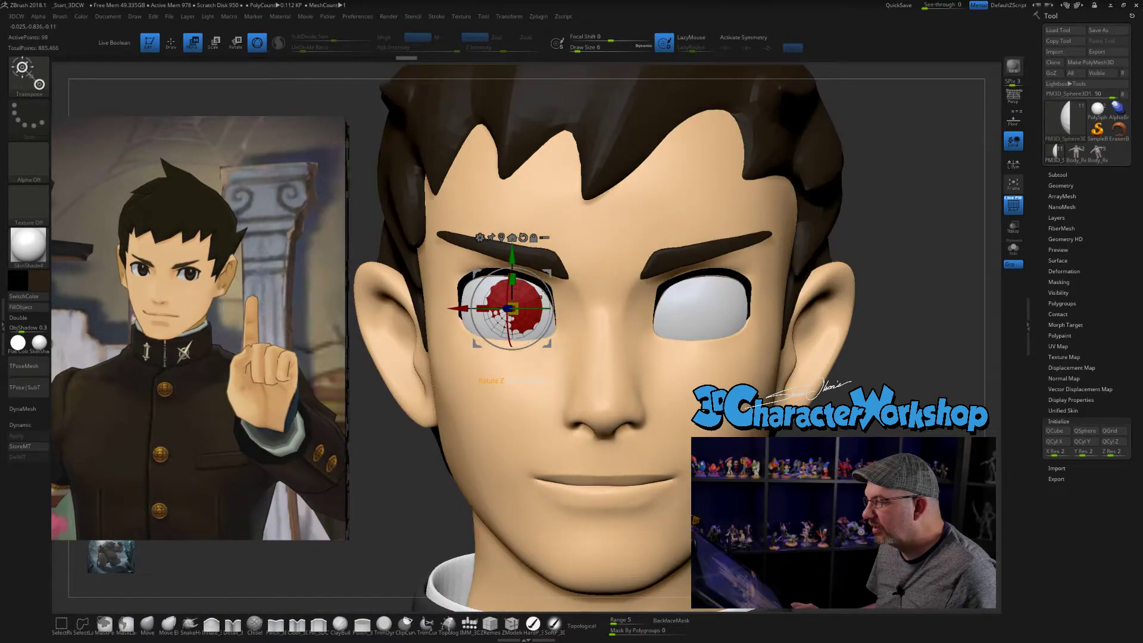
mouse_move(534, 307)
left_mouse_down()
mouse_move(506, 295)
mouse_move(530, 308)
left_mouse_up()
mouse_move(554, 229)
right_mouse_down()
mouse_move(732, 226)
mouse_move(532, 261)
right_mouse_up()
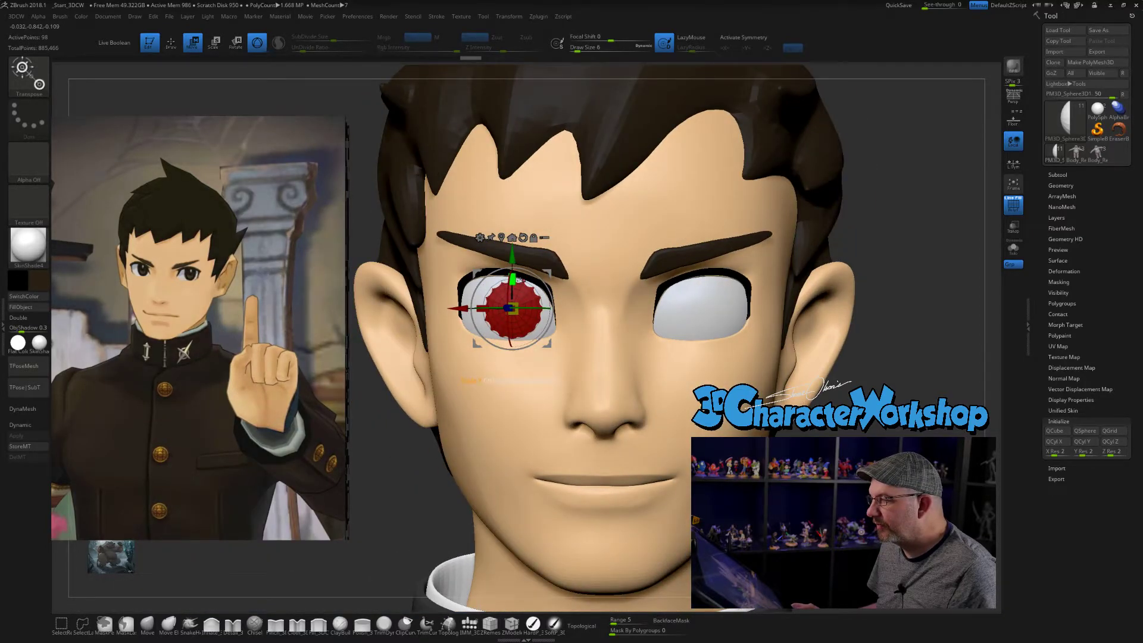
- Scale the iris cap's width, height and depth into a slightly upright oval that sits on the eyeball
left_click_drag(479, 309, 482, 309)
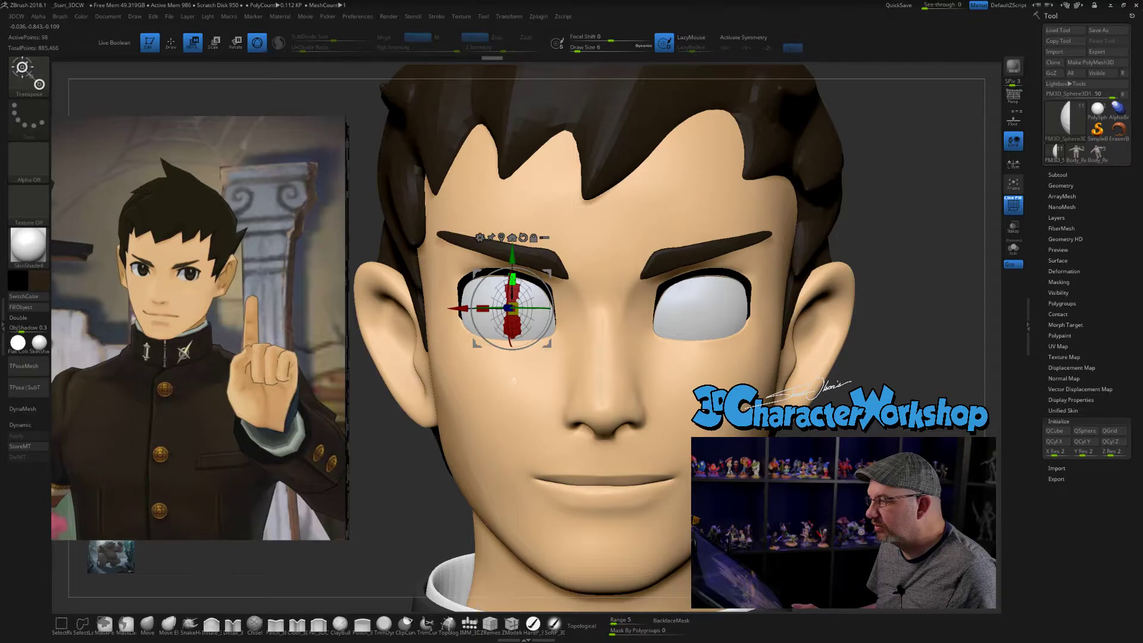
left_click_drag(513, 279, 513, 277)
left_click_drag(881, 169, 965, 175)
left_click_drag(540, 307, 549, 307)
mouse_move(760, 239)
left_mouse_down()
mouse_move(673, 241)
mouse_move(739, 230)
mouse_move(767, 197)
left_mouse_up()
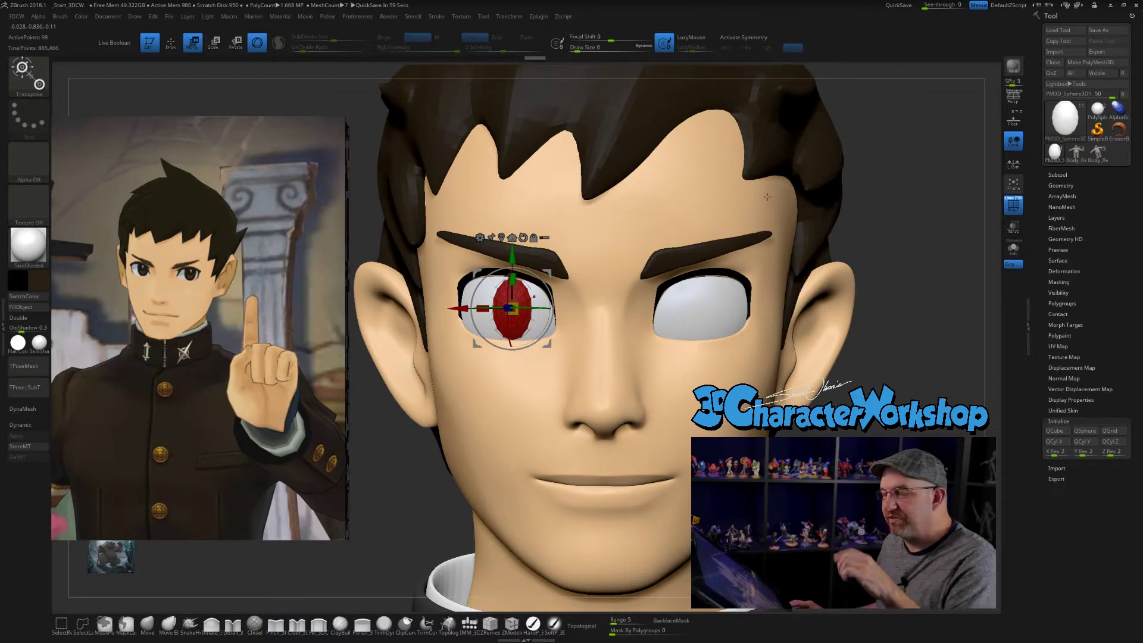
left_click_drag(492, 312, 475, 312)
left_click_drag(938, 158, 874, 164, "alt")
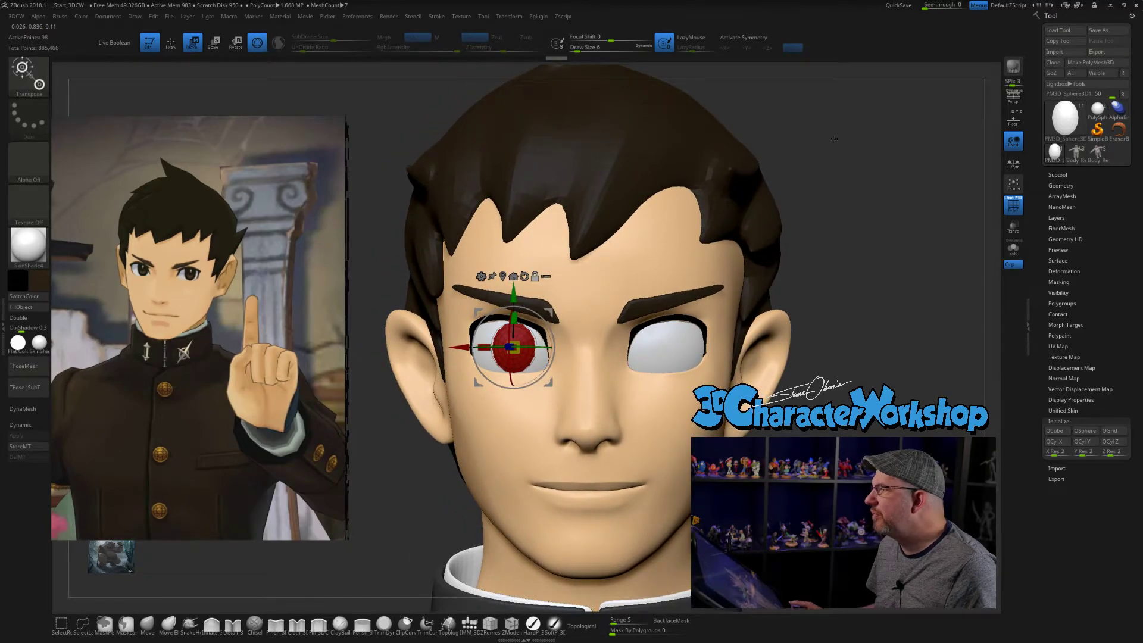
left_click(534, 19)
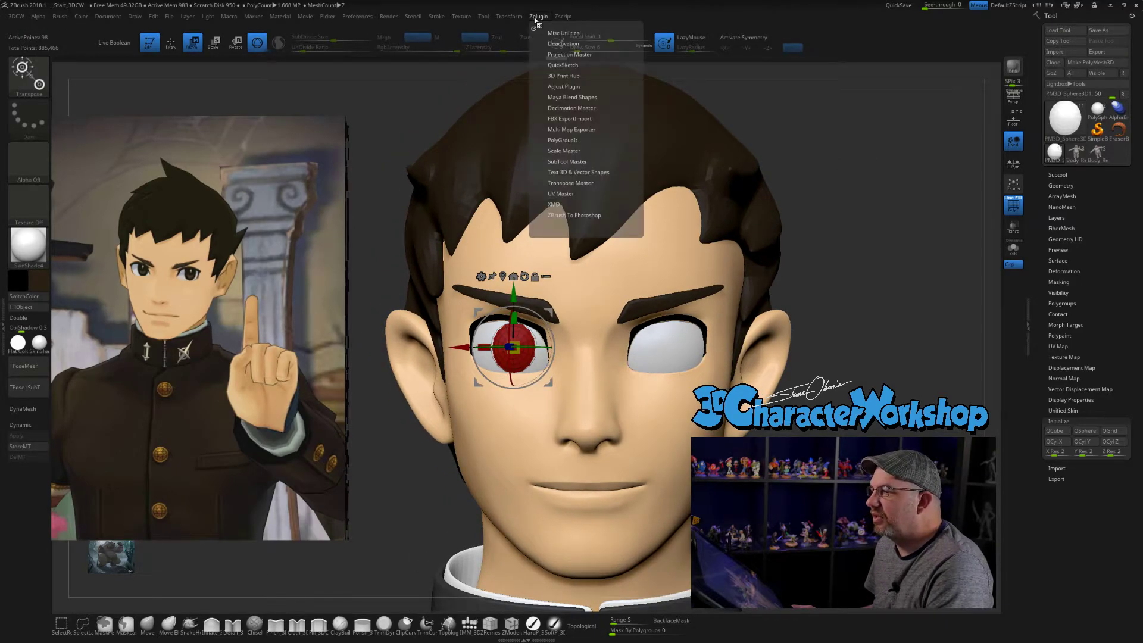
left_click(566, 153)
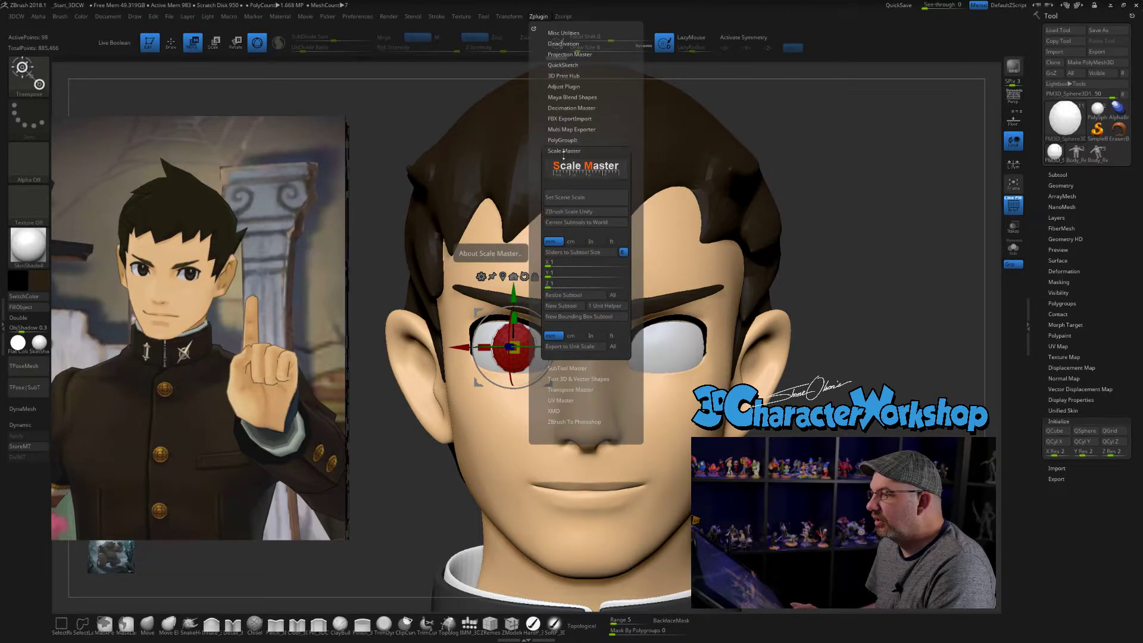
left_click(564, 152)
left_click(562, 161)
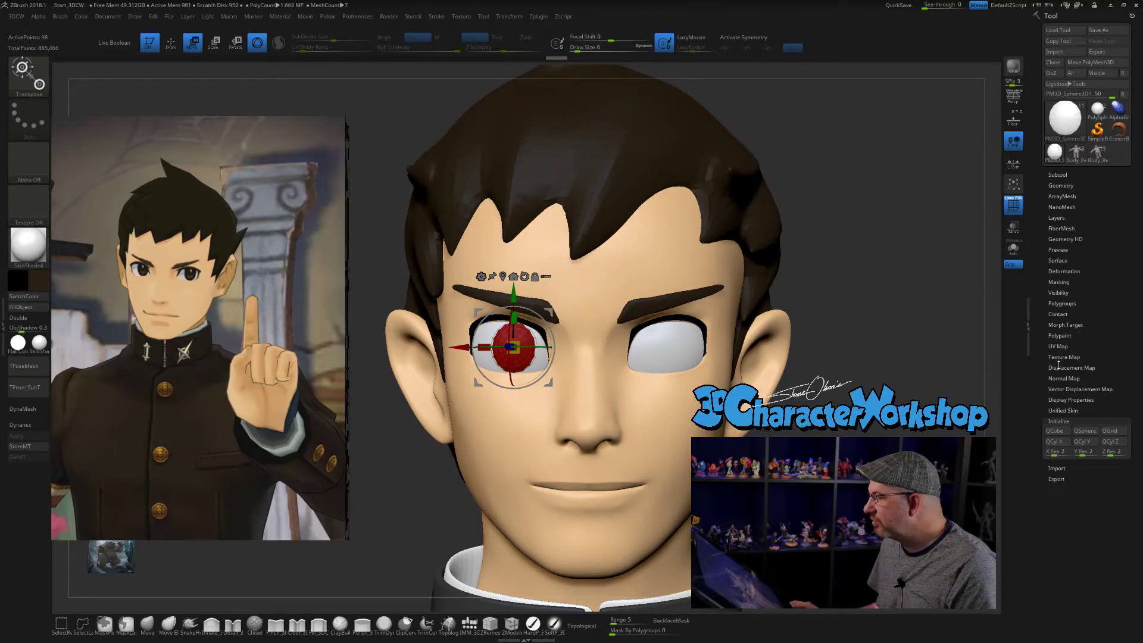
- Bring up the Deformation options with Mirror for the iris and examine the iris fit in side view
left_click(1080, 419)
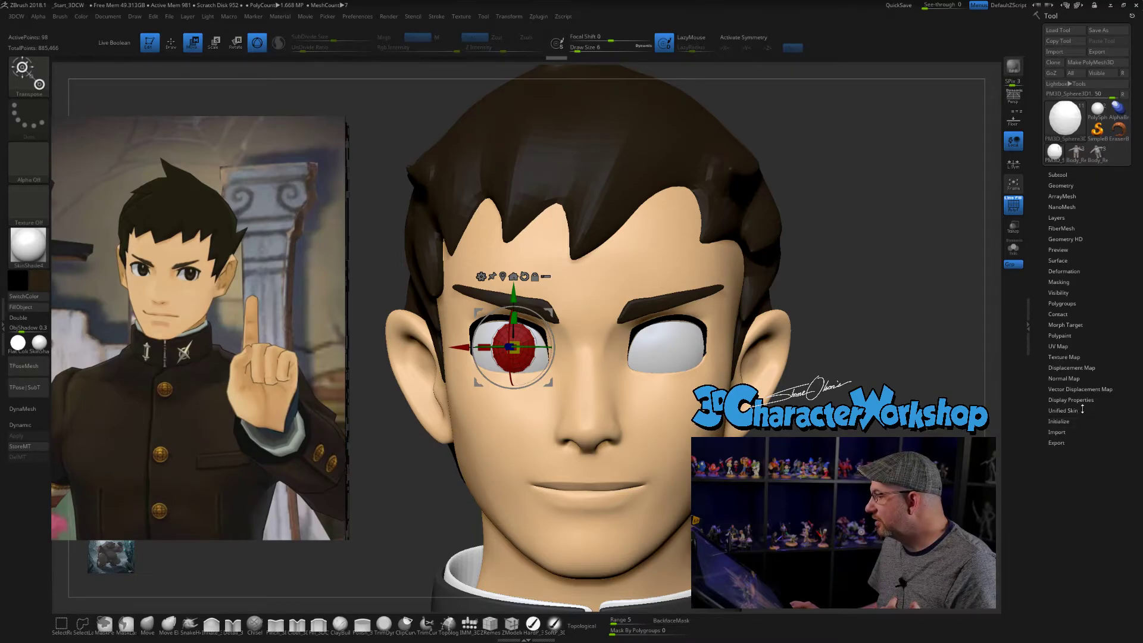
left_click(1063, 272)
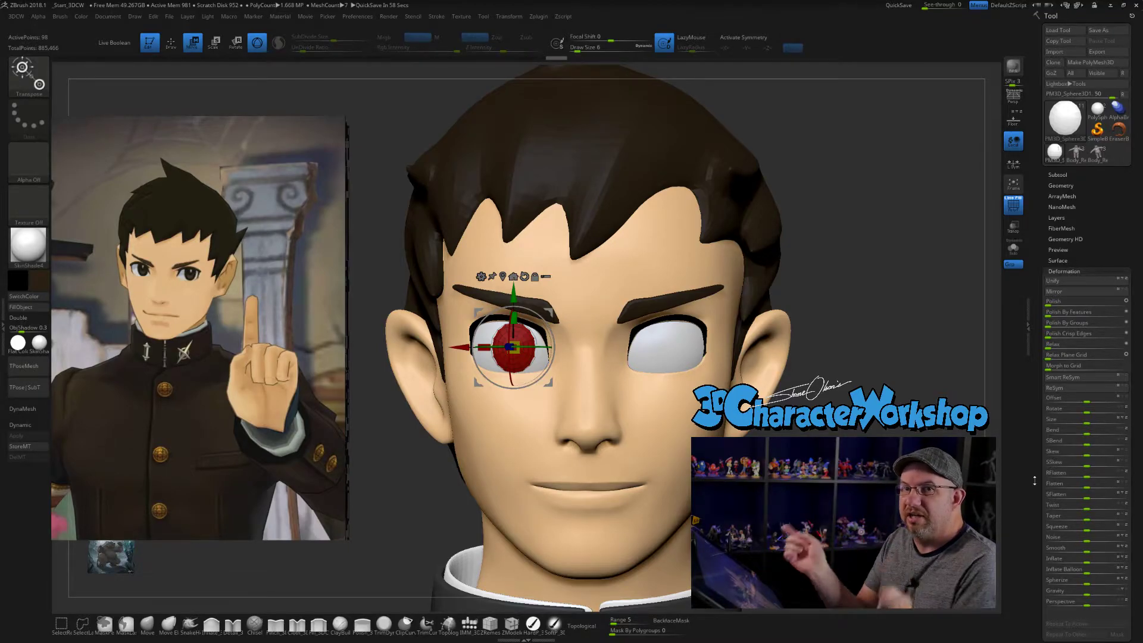
left_click_drag(837, 189, 840, 187)
key("3")
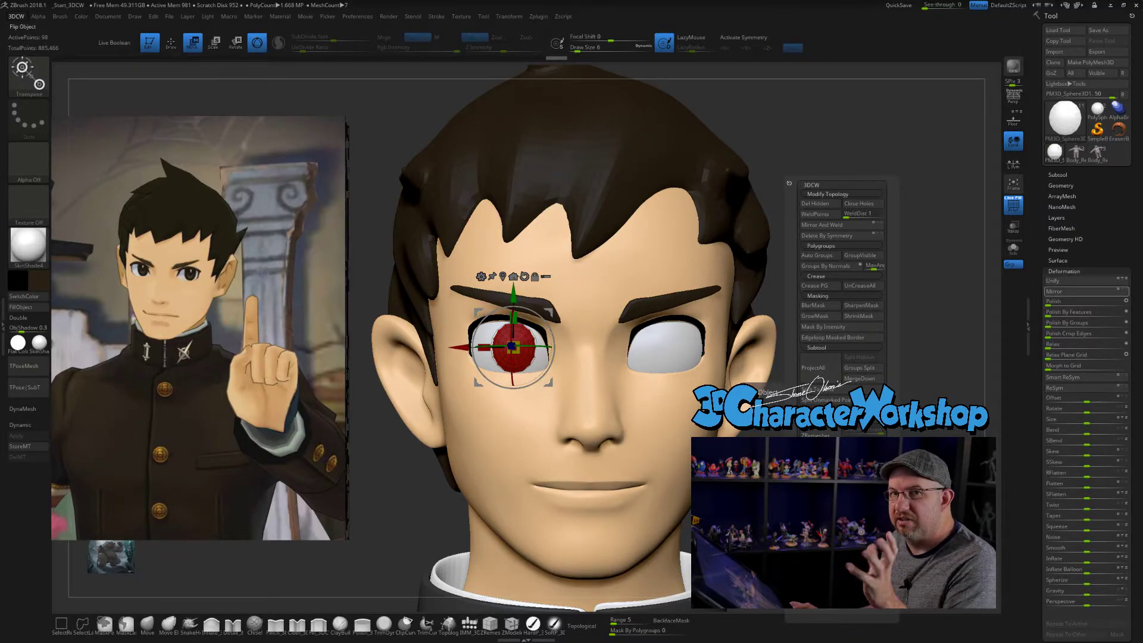
left_click_drag(820, 222, 788, 310)
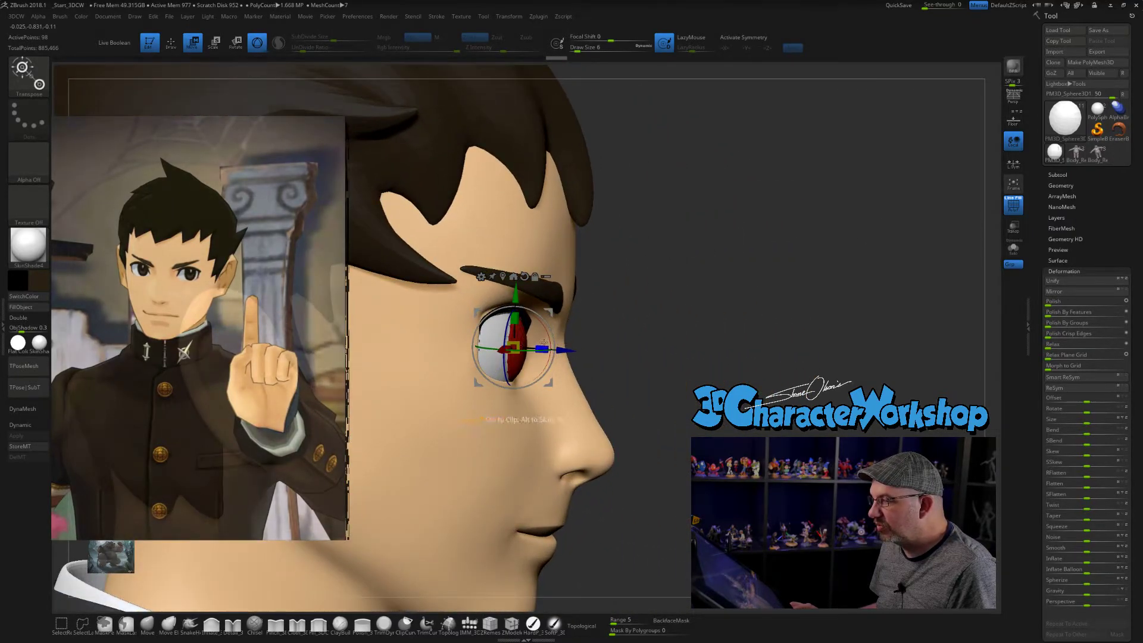
- Nudge the iris cap along its depth axis against the right eyeball and preview it smoothed and unsmoothed with Dynamic Subdivision
left_click_drag(635, 343, 664, 333)
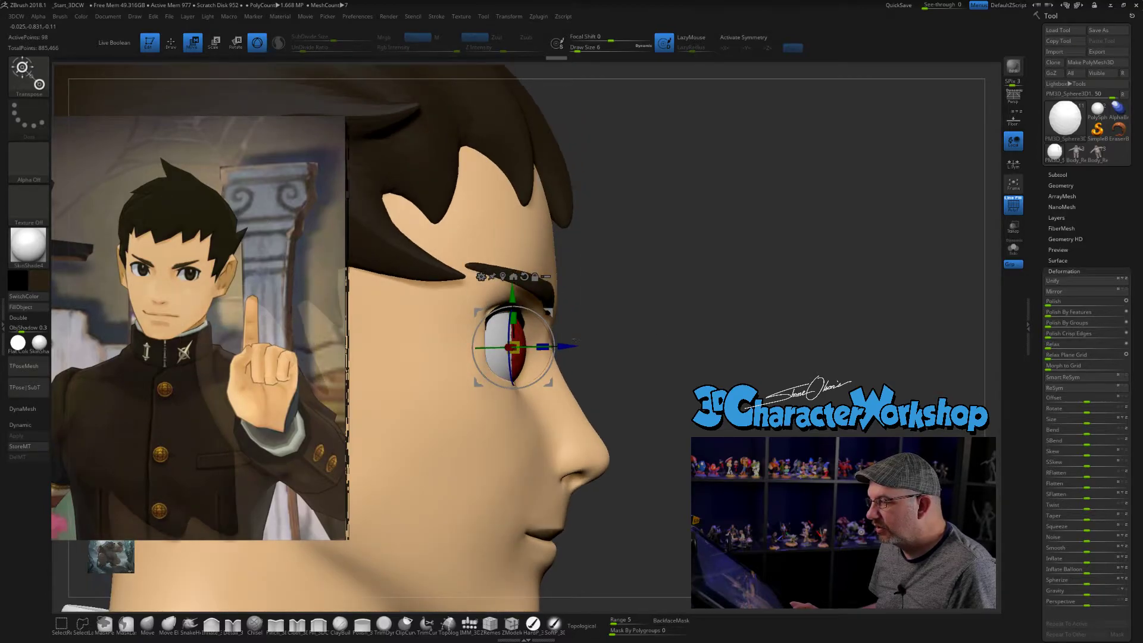
mouse_move(567, 346)
left_mouse_down("alt")
mouse_move(583, 346)
mouse_move(554, 344)
left_mouse_up("alt")
left_click_drag(733, 340, 639, 335)
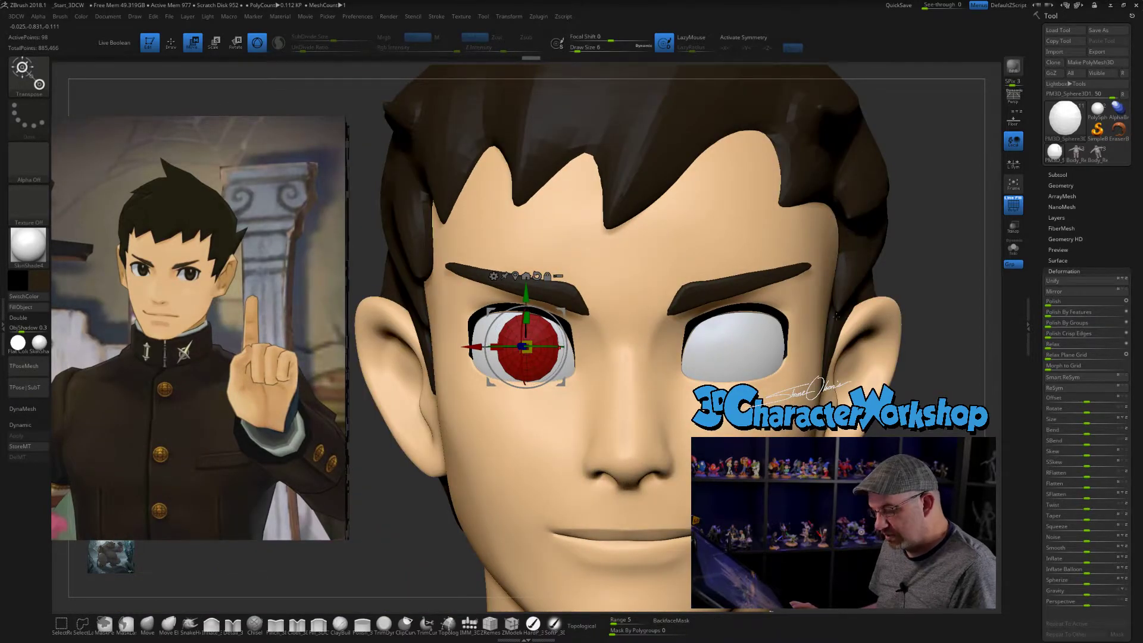
key("d")
left_click_drag(937, 207, 764, 248)
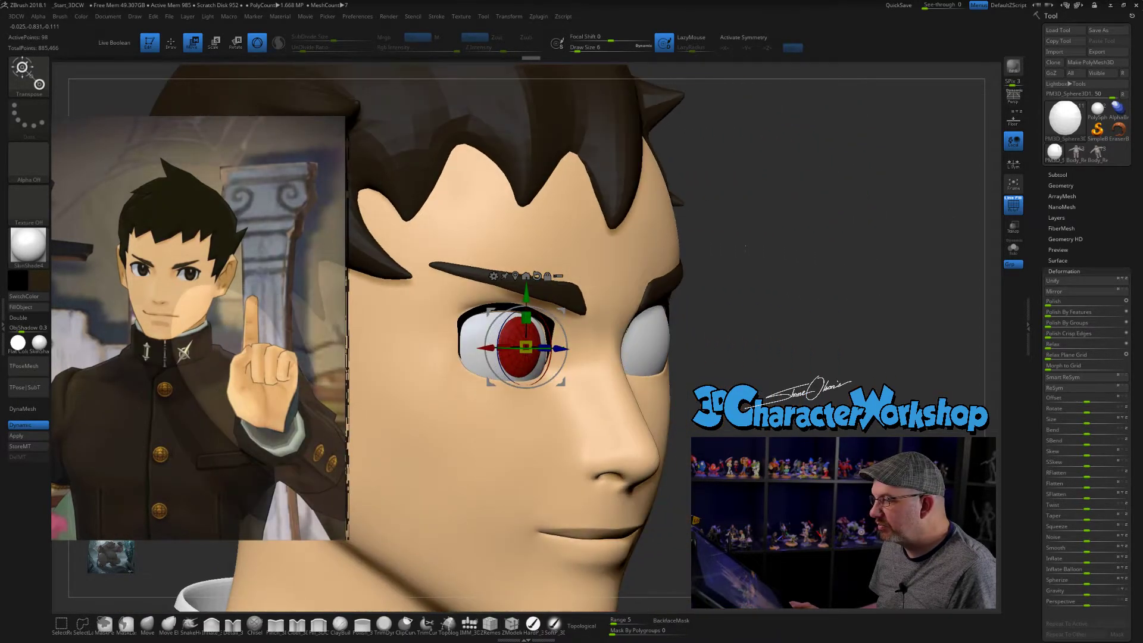
key("shift+d")
left_click_drag(727, 288, 921, 233)
- Bring up the iris's Geometry options, inspect it isolated in Solo mode, restore the full model and enable Dynamic Subdivision
key("space")
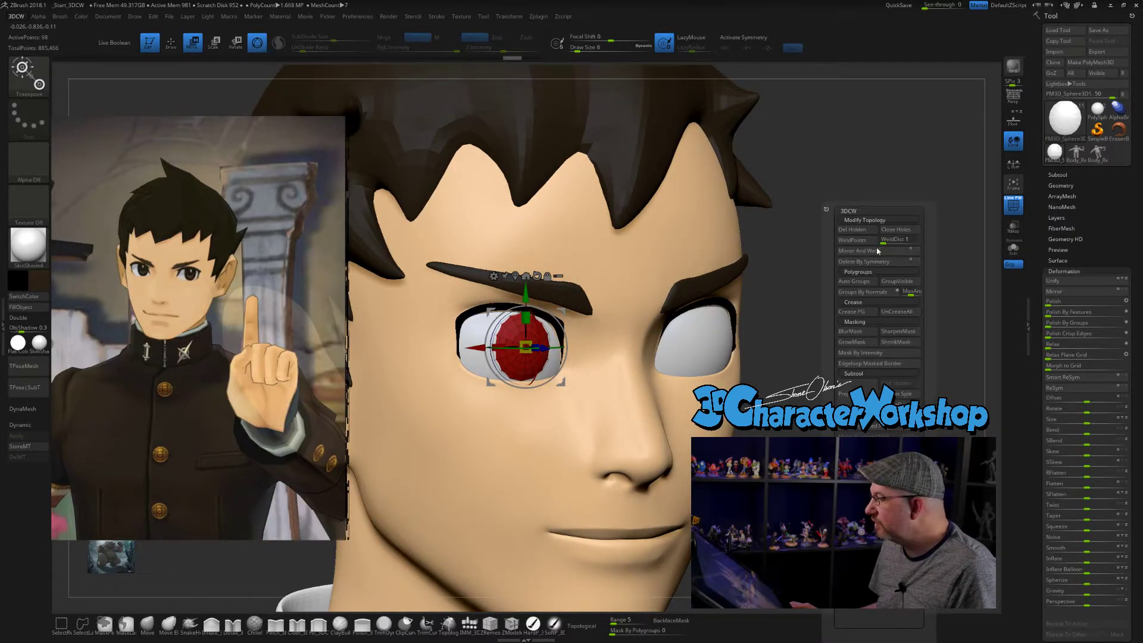
left_click(1082, 271)
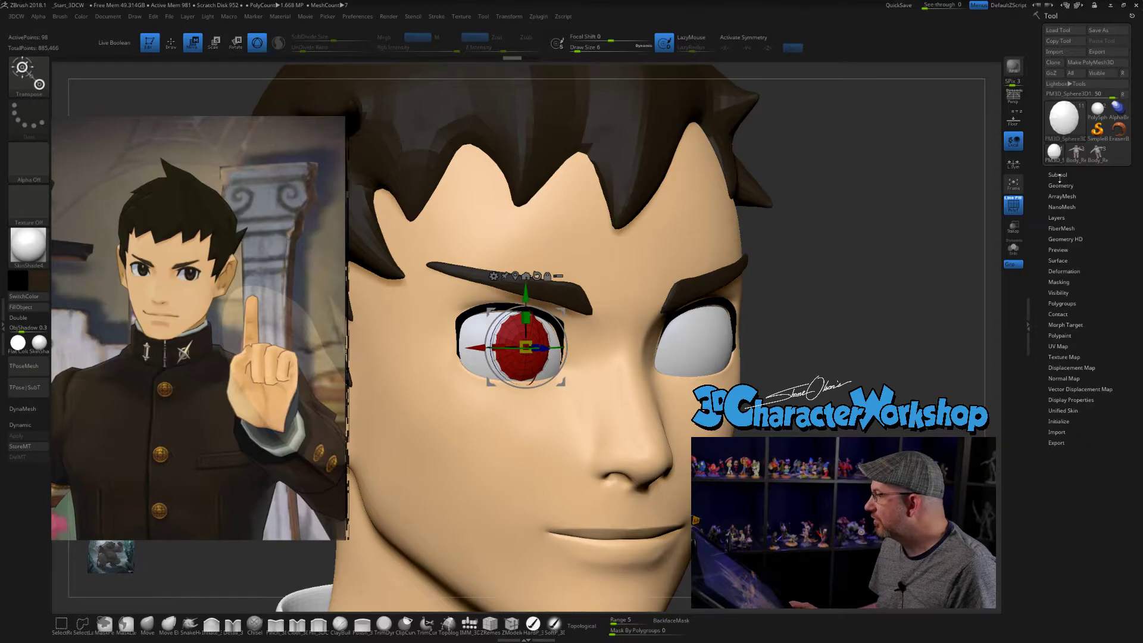
left_click(1061, 185)
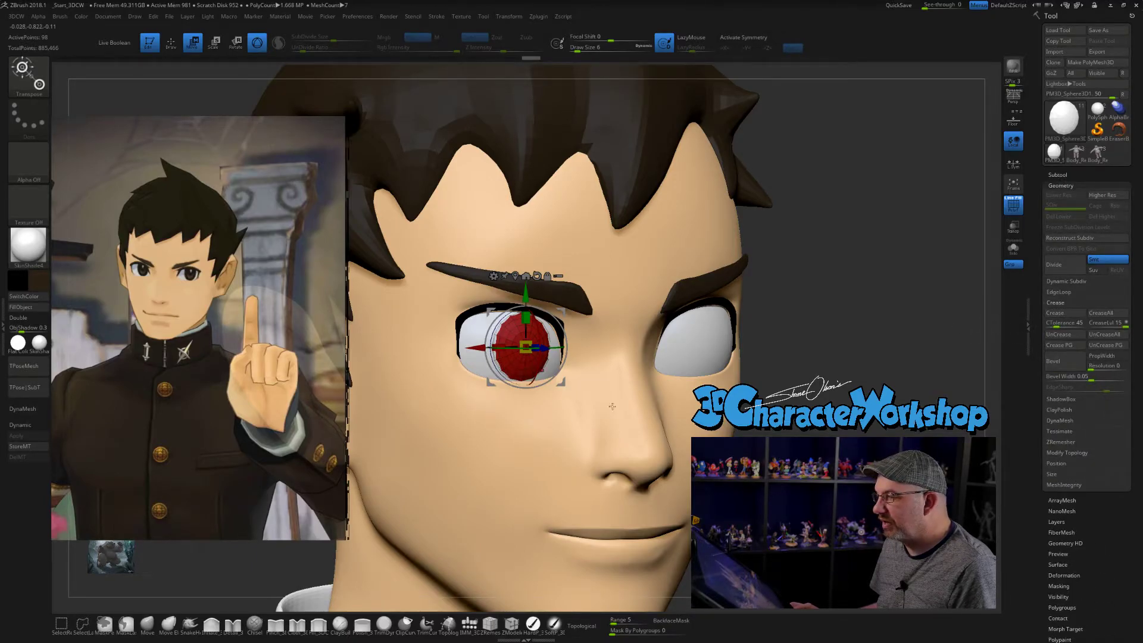
left_click(1013, 247)
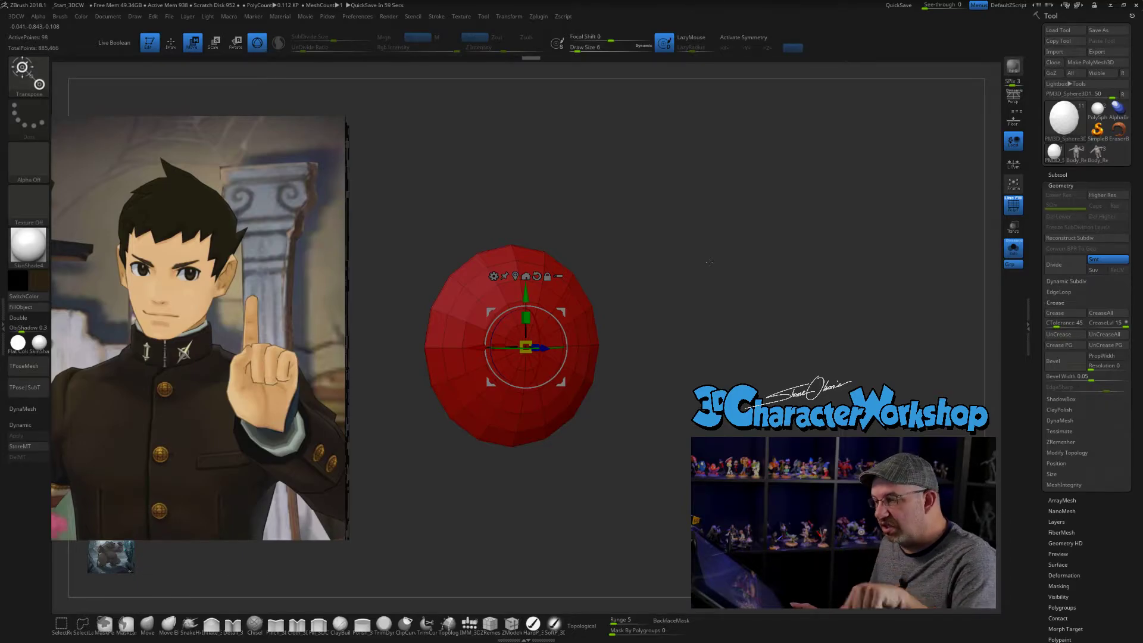
left_click(1013, 248)
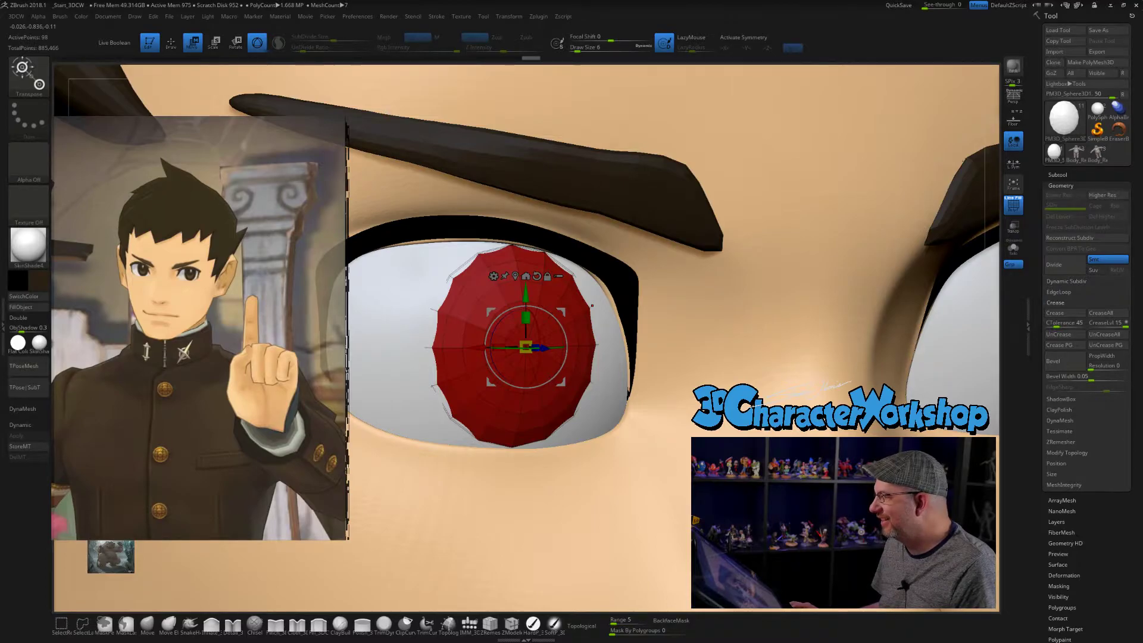
left_click_drag(991, 167, 847, 239, "alt")
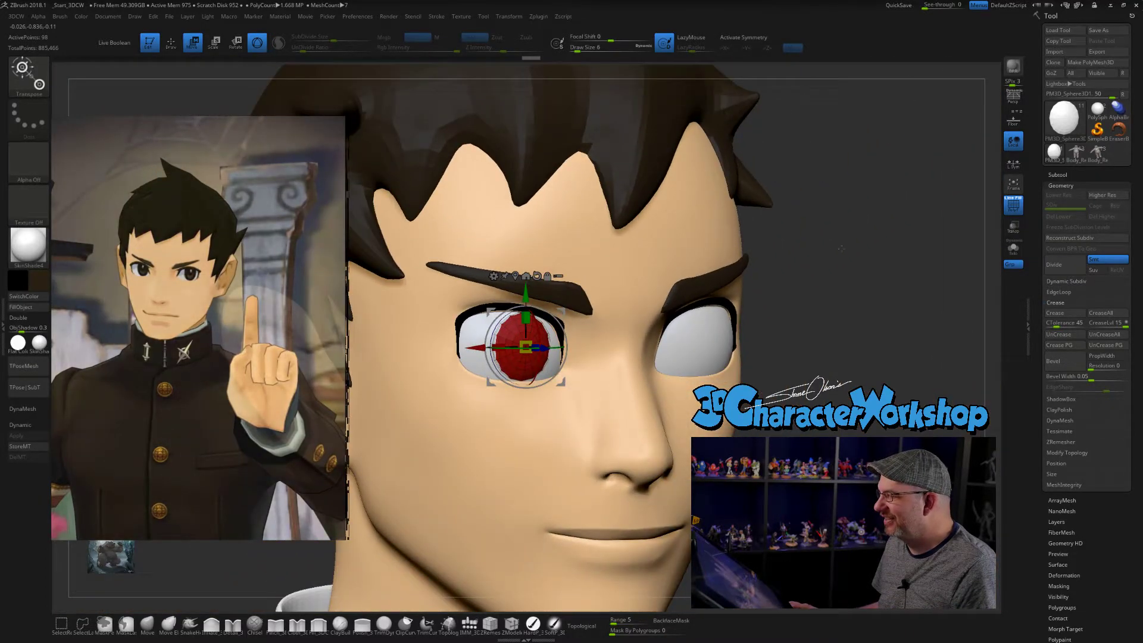
key("d")
- Fine-tune the smoothed iris's depth and sideways position on the right eyeball, checking it from the front and side
left_click_drag(761, 294, 830, 298)
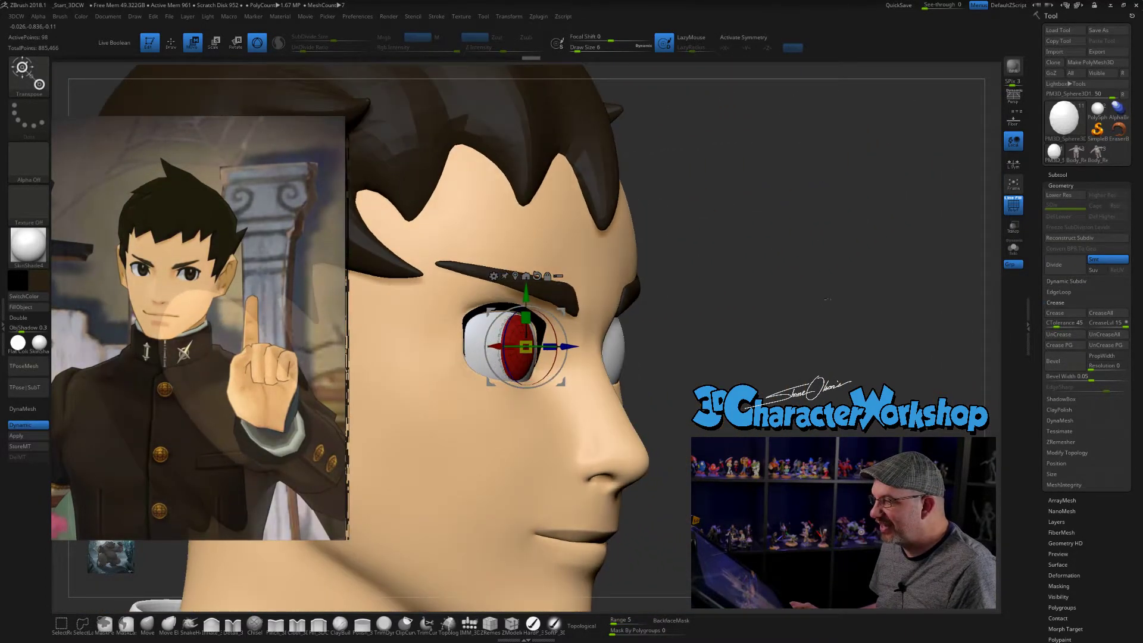
left_click_drag(563, 345, 565, 345)
left_click_drag(888, 347, 819, 349)
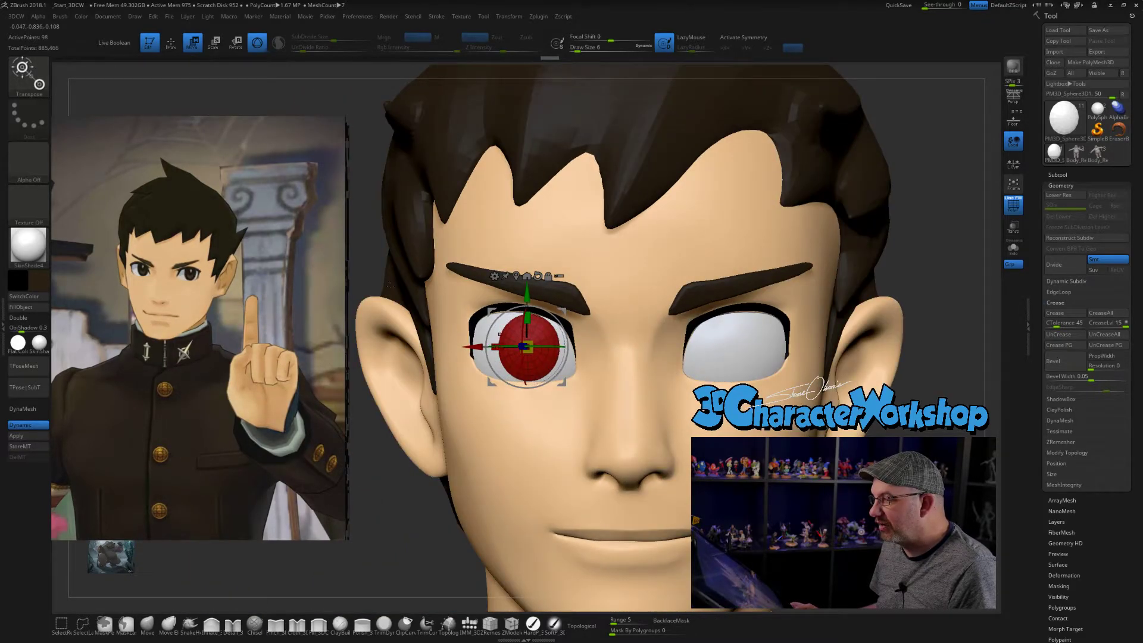
left_click_drag(370, 248, 407, 289)
left_click_drag(494, 346, 501, 346)
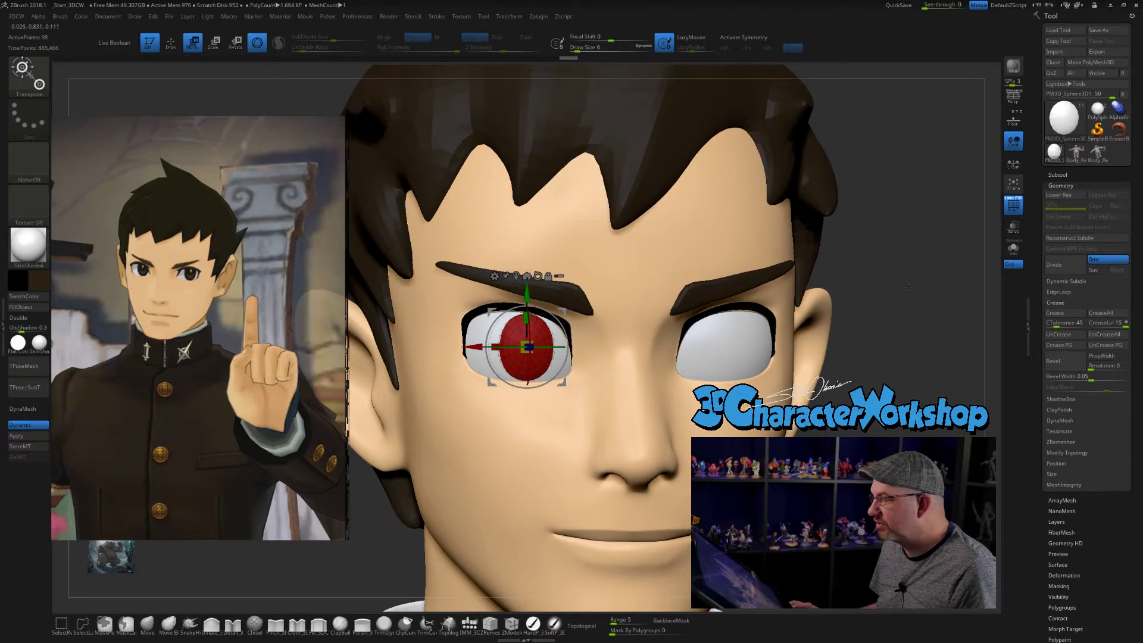
left_click_drag(908, 289, 834, 285)
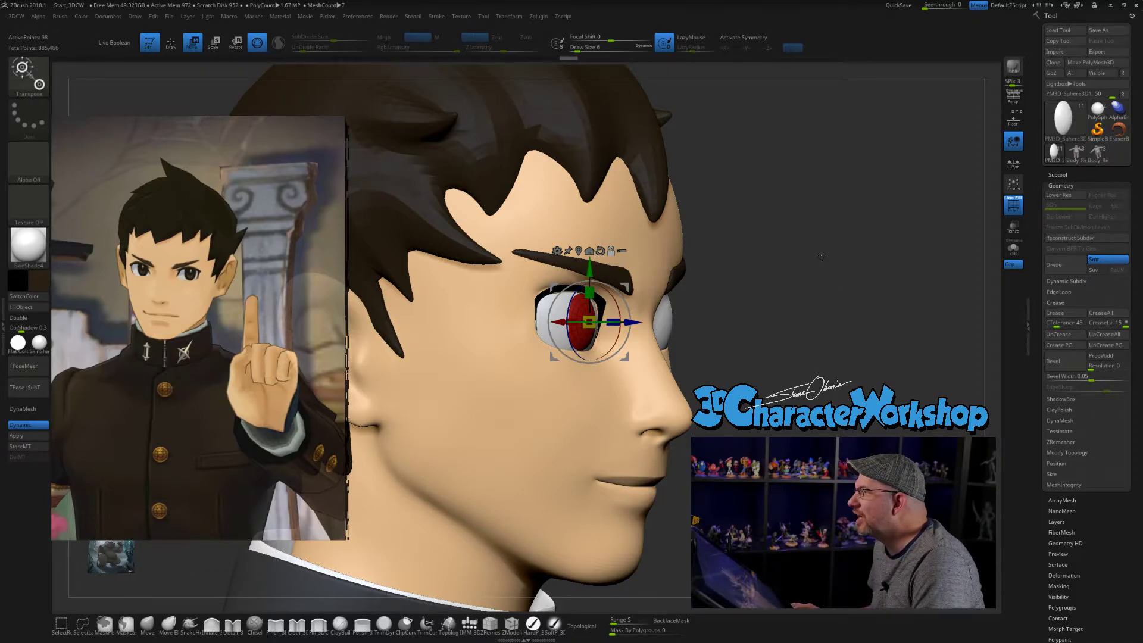
mouse_move(814, 259)
left_mouse_down()
mouse_move(792, 262)
mouse_move(804, 259)
left_mouse_up()
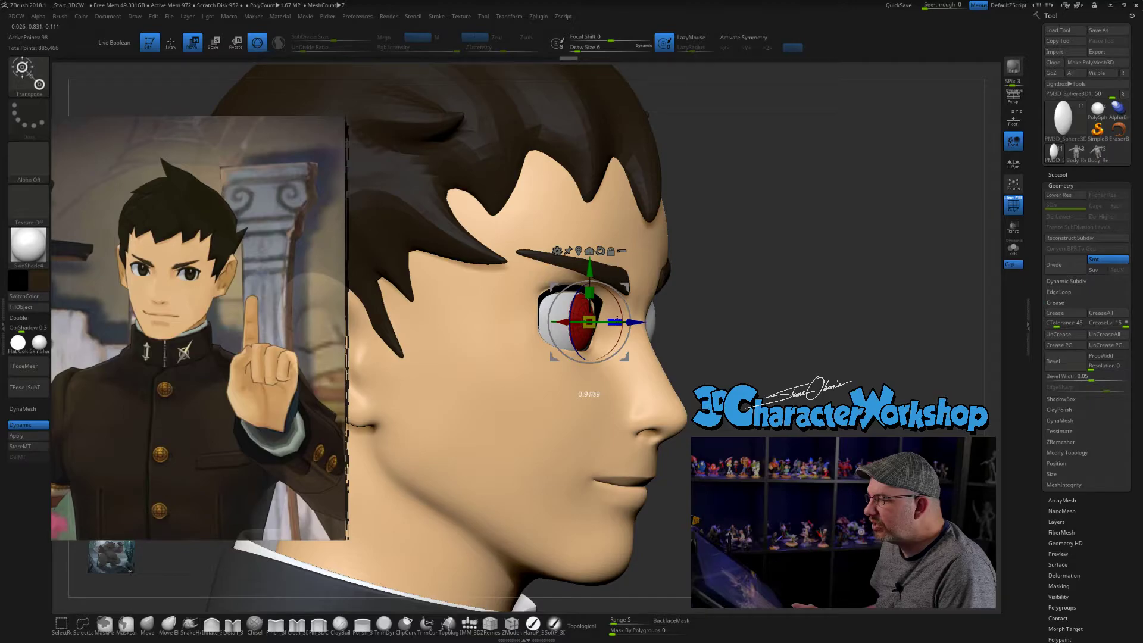
- Stretch the iris into a taller upright oval, then shift it sideways and in depth to seat it on the eyeball
left_click_drag(846, 310, 715, 309)
right_click_drag(613, 345, 611, 292, "ctrl")
left_click_drag(589, 292, 589, 291)
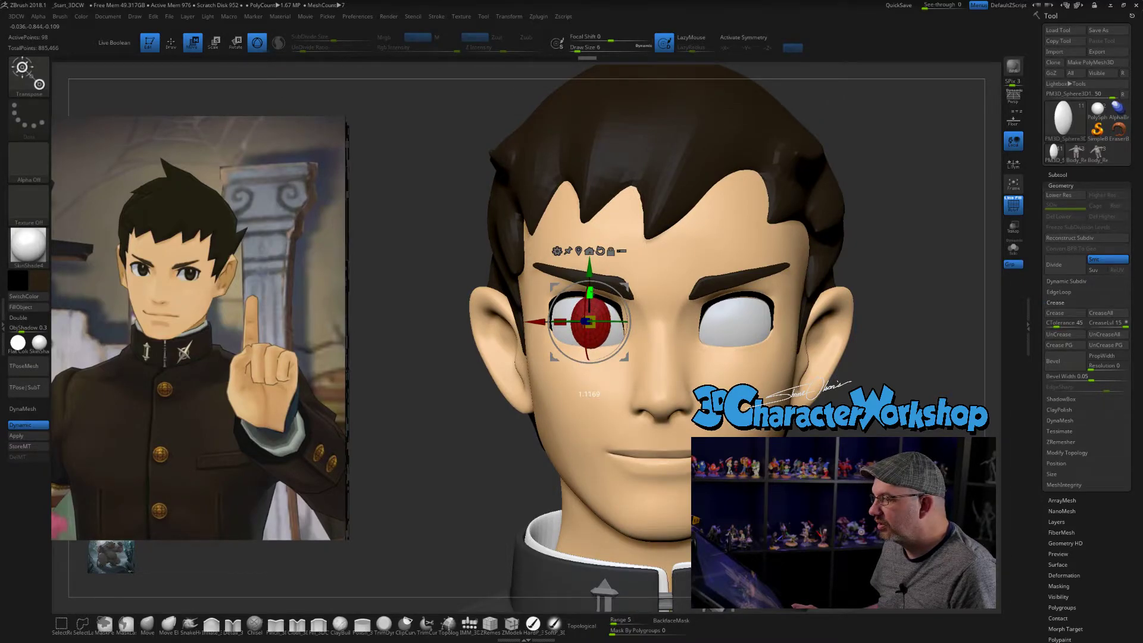
left_click_drag(539, 323, 542, 325)
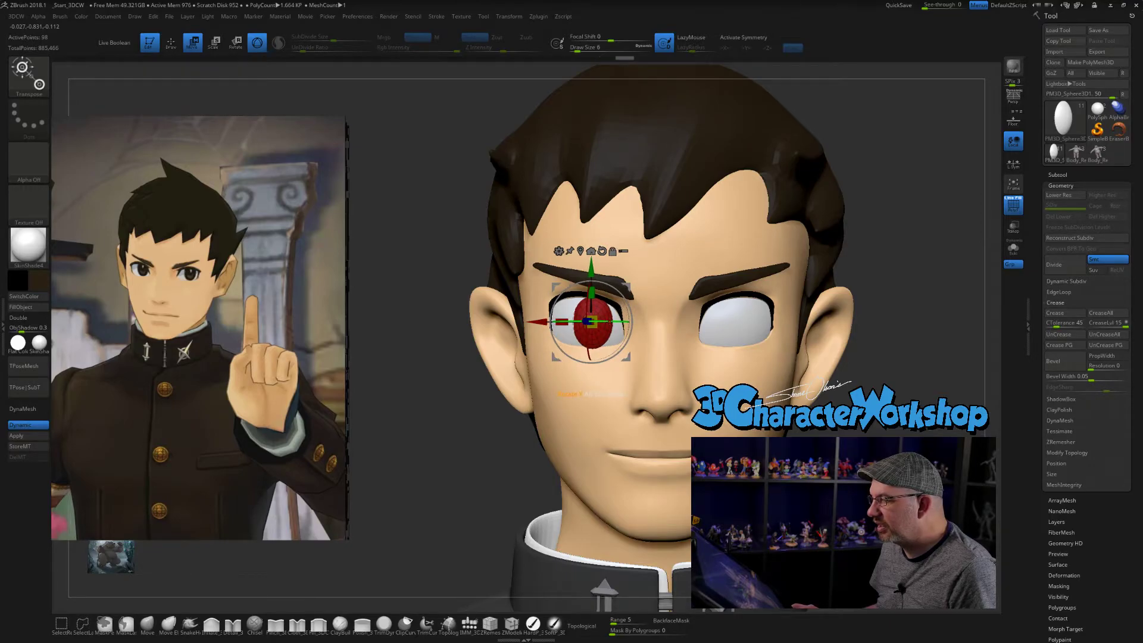
left_click_drag(611, 320, 611, 320)
left_click_drag(411, 381, 572, 382)
left_click_drag(685, 320, 711, 339, "shift")
left_click_drag(639, 320, 643, 320)
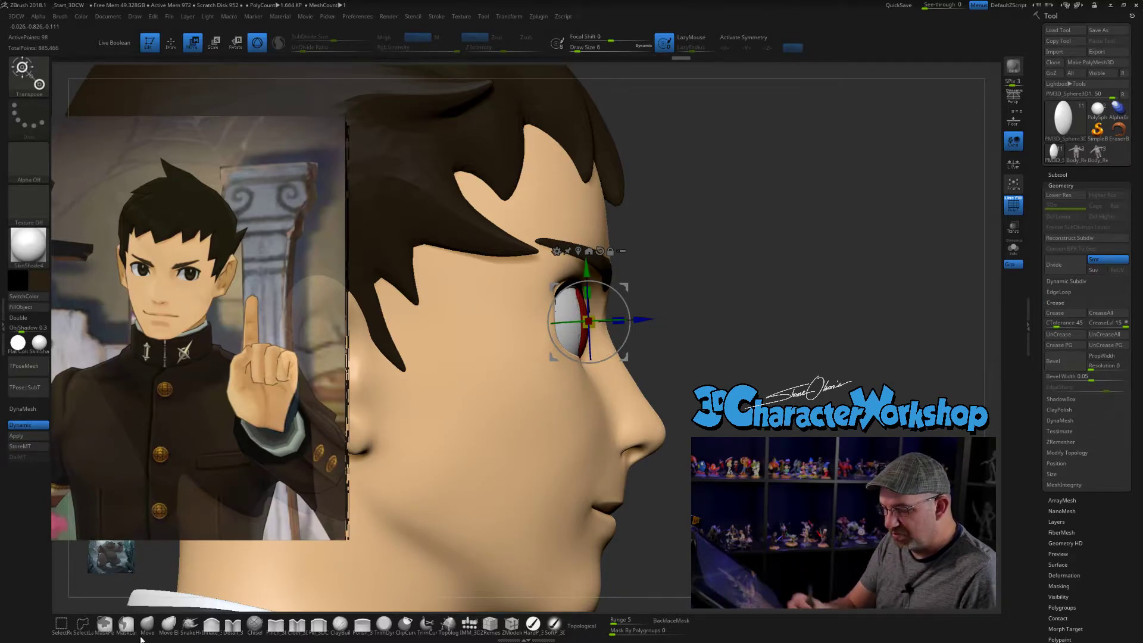
- Shape the iris's edges with the Move brush at draw size 9 so they hug the curve of the right eyeball
key("q")
key("s")
left_click_drag(638, 314, 639, 315)
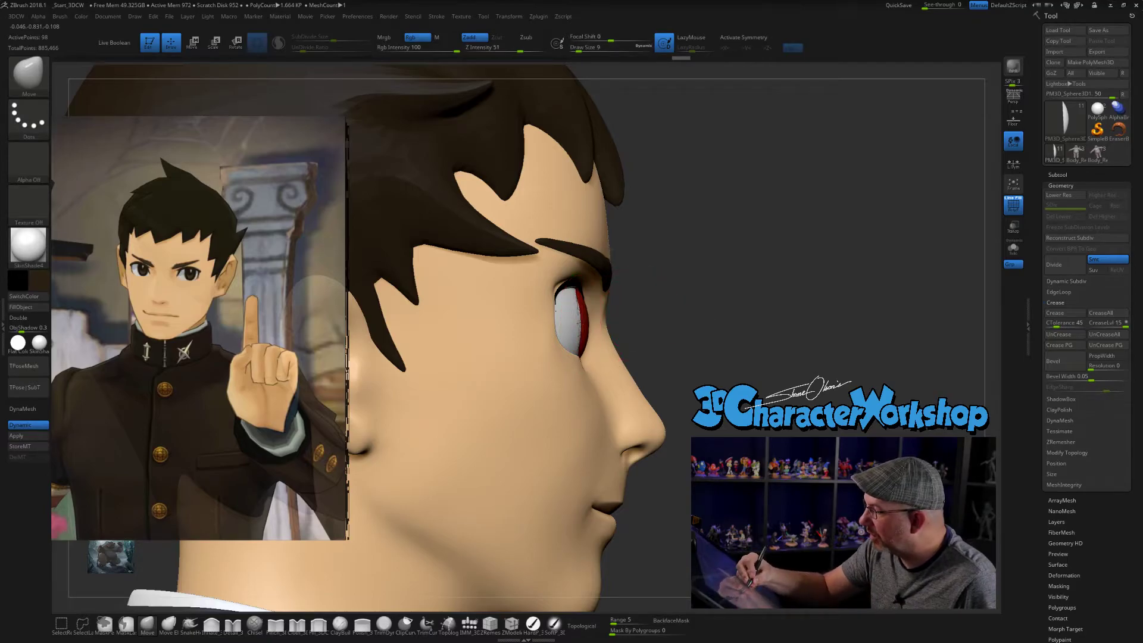
left_click_drag(717, 327, 633, 324)
right_click_drag(633, 324, 600, 325)
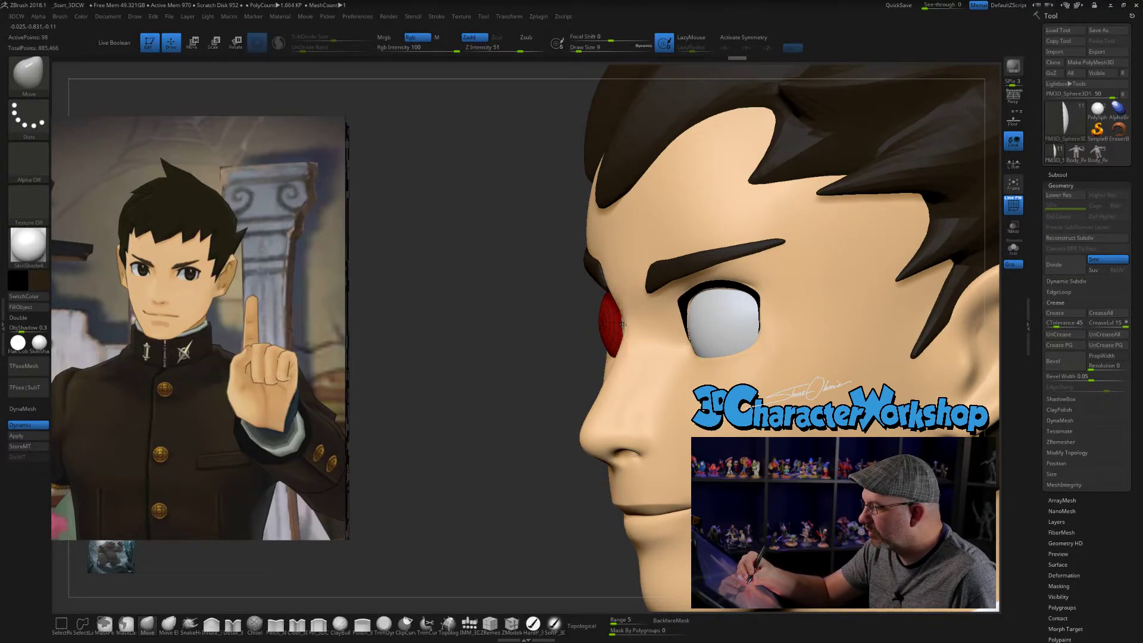
mouse_move(623, 324)
right_mouse_down()
mouse_move(646, 288)
mouse_move(652, 350)
right_mouse_up()
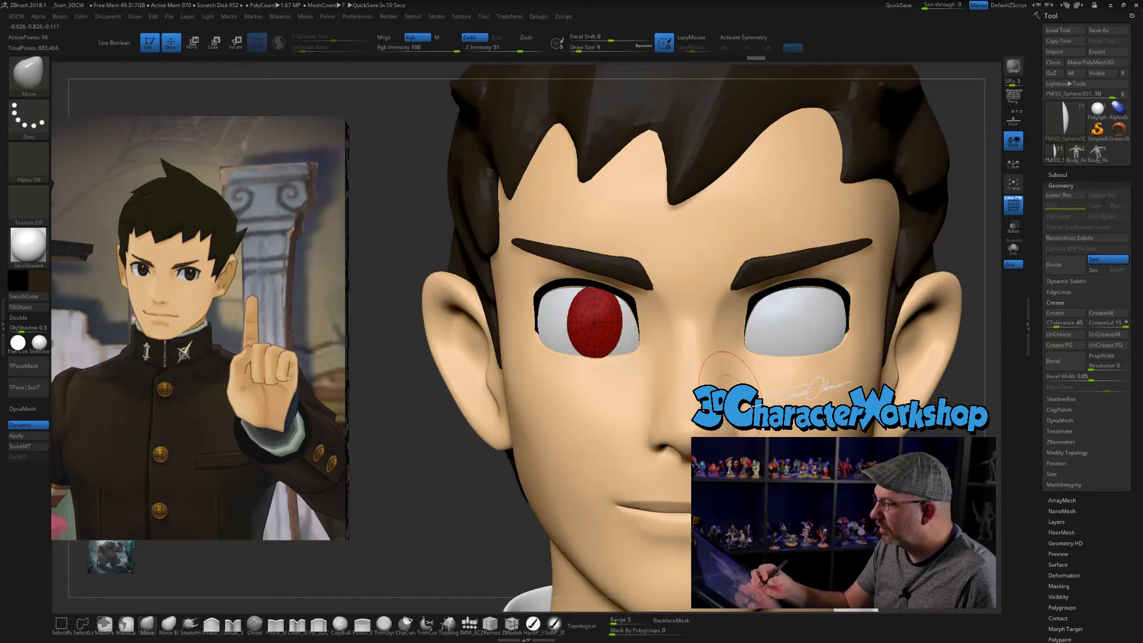
- Mirror and weld the iris across to the other eye and activate X symmetry
key("space")
left_click(795, 253)
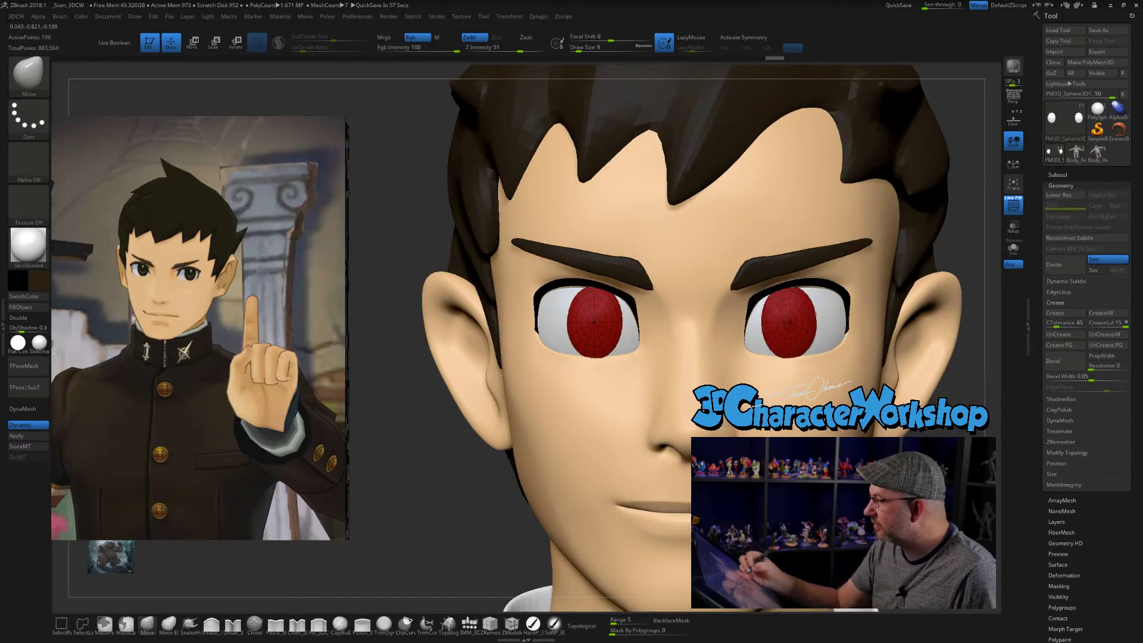
right_click_drag(795, 253, 796, 209, "alt")
key("x")
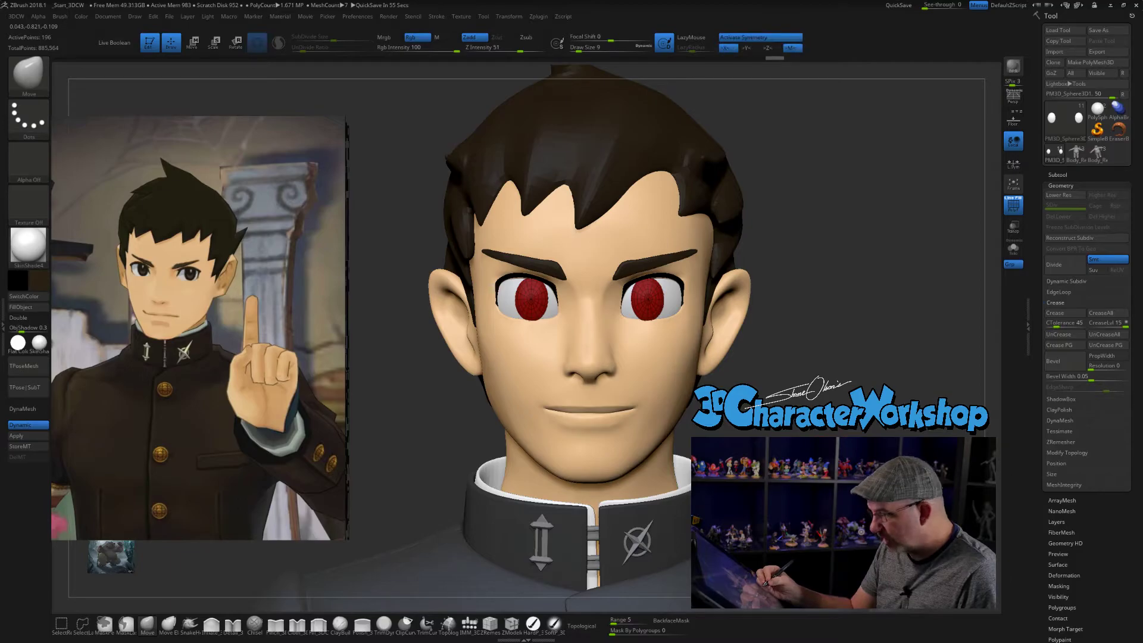
- Refine both irises' outlines and their fit to the eyeballs using the Move brush at draw size 12
mouse_move(820, 352)
right_mouse_down("alt")
mouse_move(821, 406)
mouse_move(795, 406)
right_mouse_up("alt")
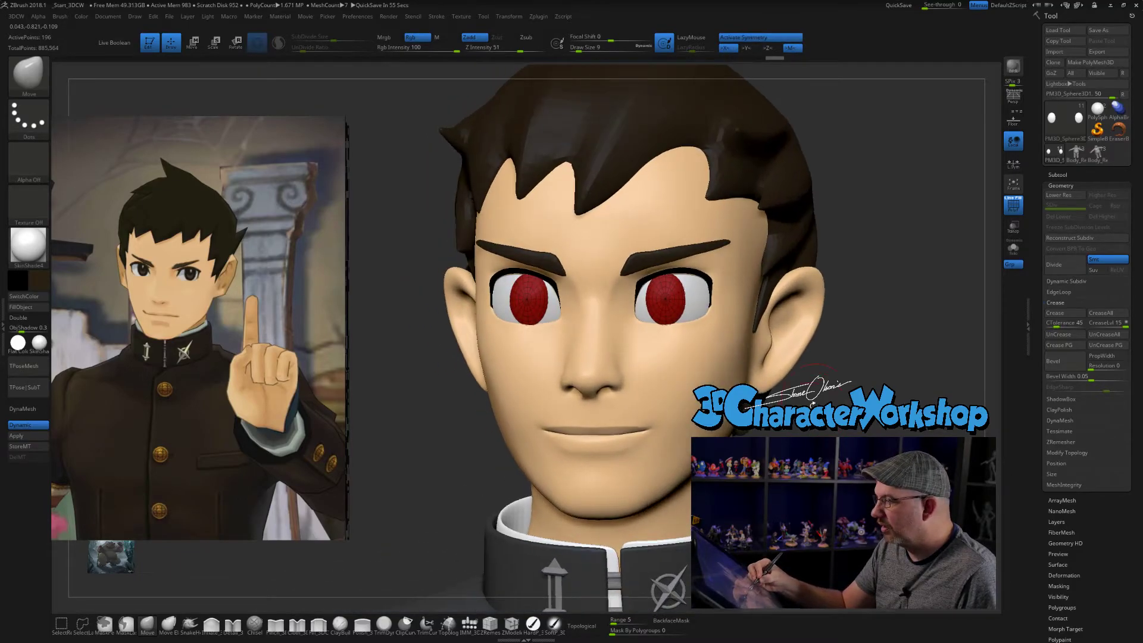
left_click_drag(578, 50, 580, 50)
right_click_drag(832, 424, 850, 434)
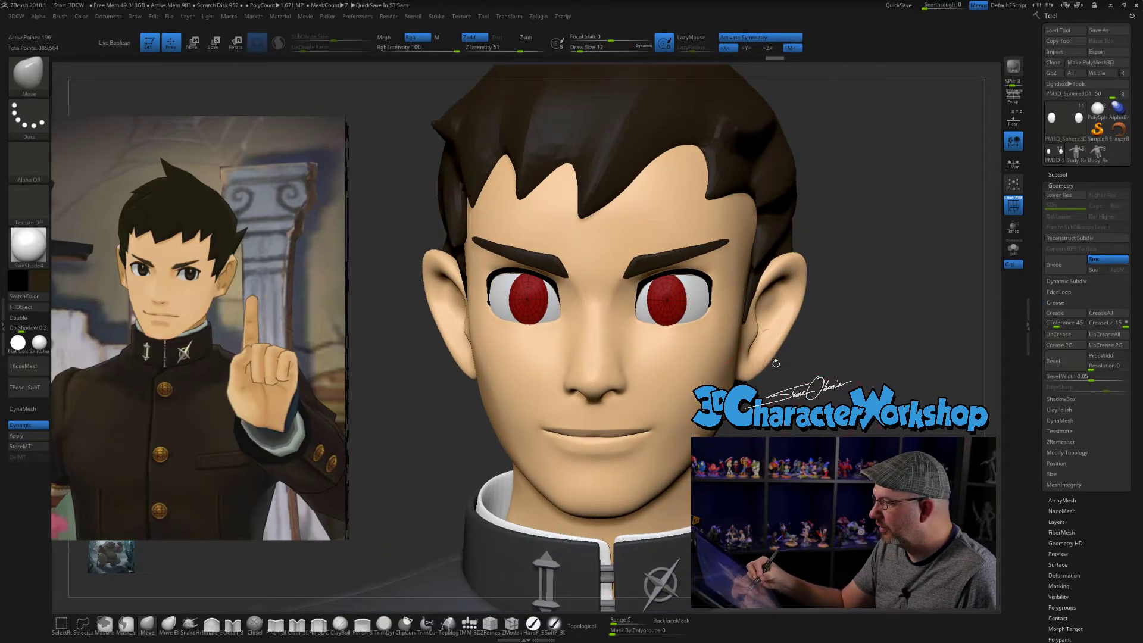
right_click_drag(744, 287, 625, 280)
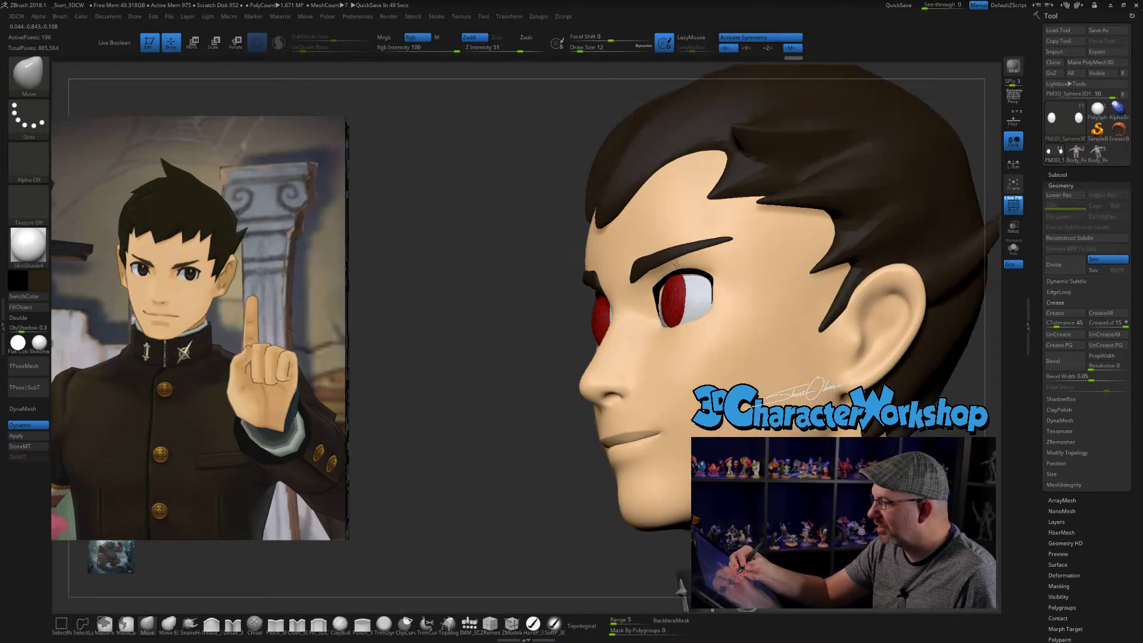
mouse_move(702, 320)
right_mouse_down()
mouse_move(697, 355)
mouse_move(842, 378)
mouse_move(830, 384)
mouse_move(825, 358)
mouse_move(801, 364)
mouse_move(665, 320)
mouse_move(633, 323)
mouse_move(685, 321)
right_mouse_up()
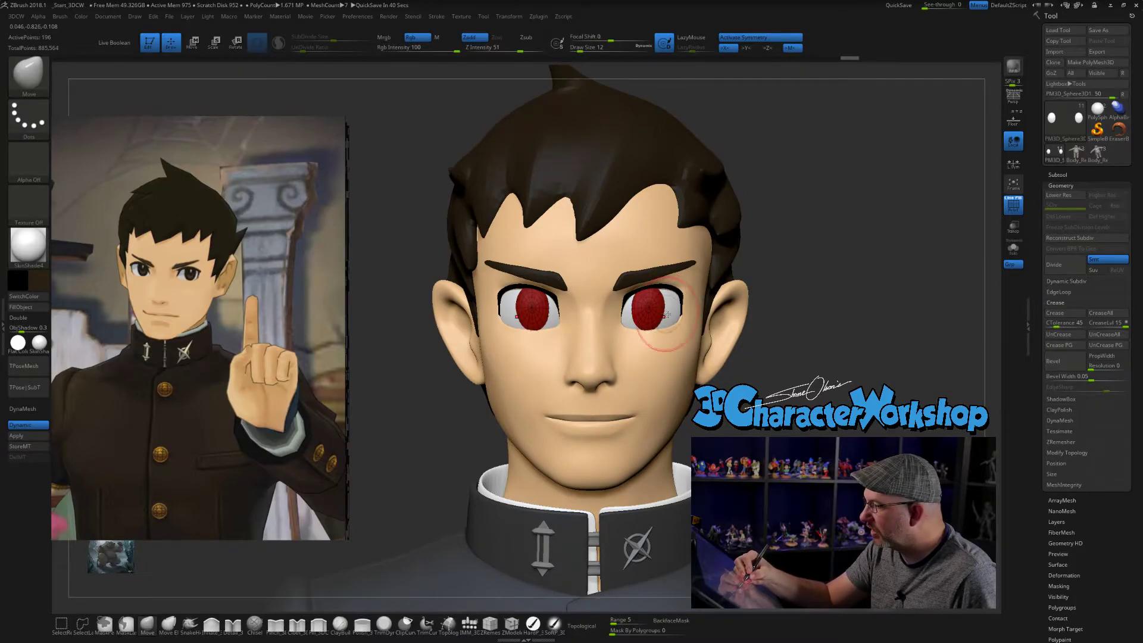
right_click_drag(607, 316, 665, 318)
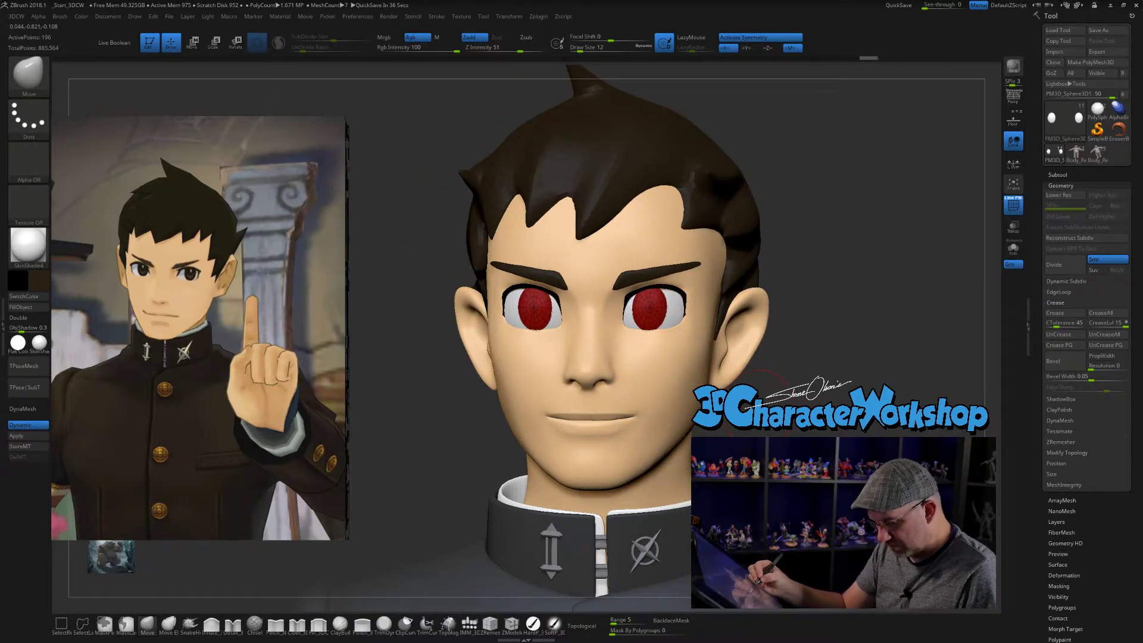
- Adjust the irises' proportions with the scale gizmo, hide the wireframe display and compare the finished eyes with the reference
key("e")
right_click_drag(586, 286, 600, 287)
left_click_drag(529, 307, 532, 307)
right_click_drag(596, 278, 614, 271)
key("shift+f")
mouse_move(814, 360)
right_mouse_down("alt")
mouse_move(790, 344)
mouse_move(789, 381)
mouse_move(746, 382)
mouse_move(815, 387)
mouse_move(782, 386)
mouse_move(783, 405)
mouse_move(776, 377)
right_mouse_up("alt")
key("q")
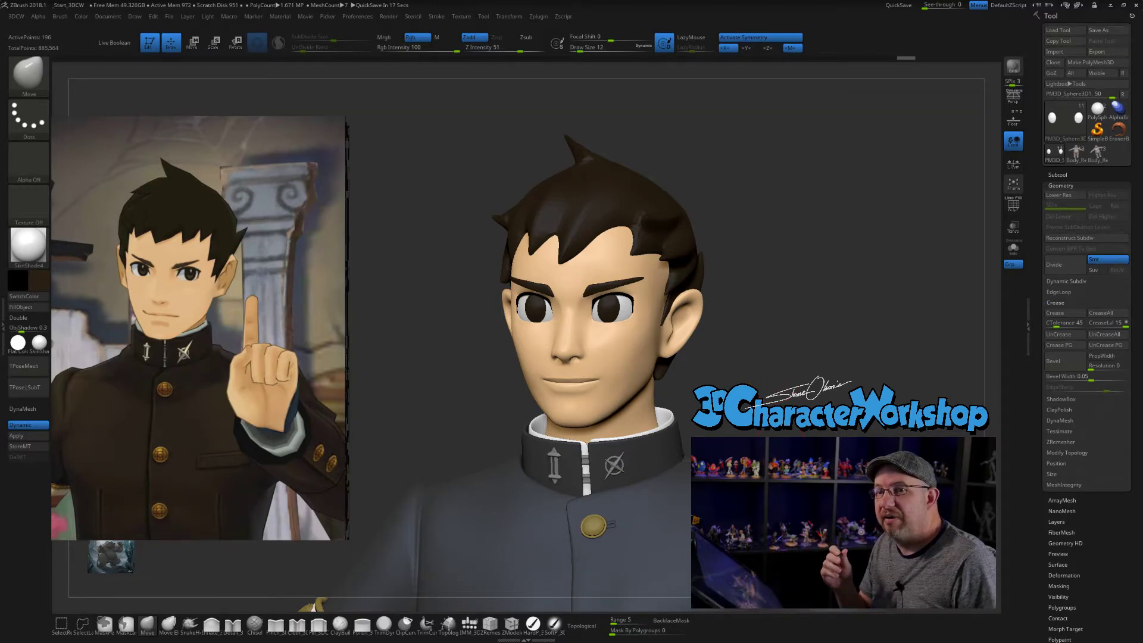
right_click_drag(780, 386, 799, 403)
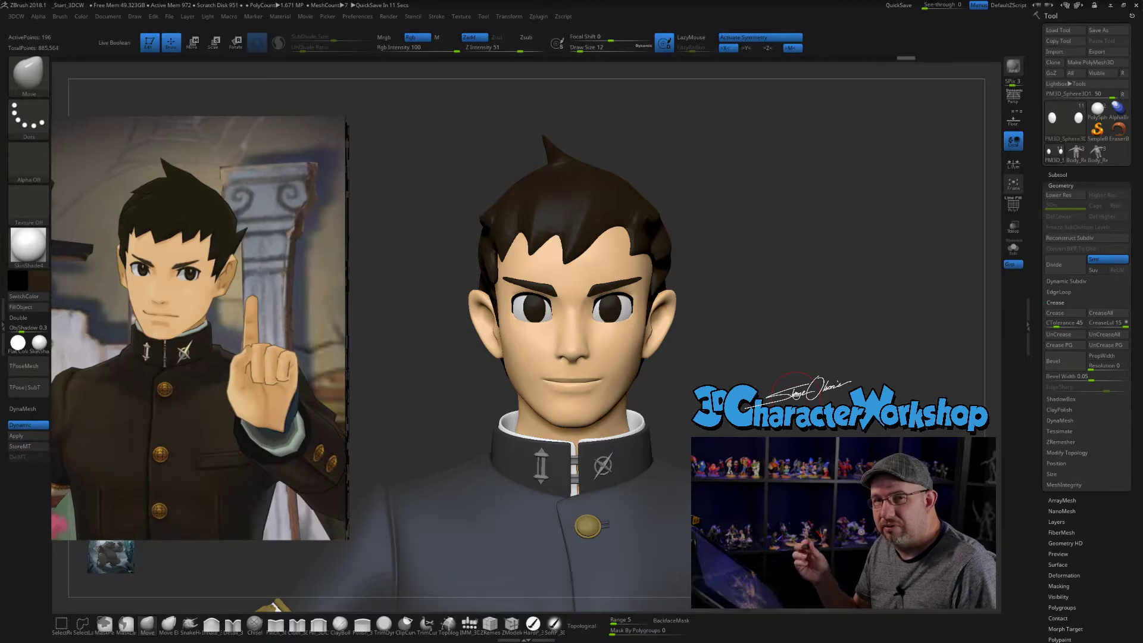
right_click_drag(728, 378, 738, 361)
- Select the character's body mesh, enlarge the Move brush to draw size 23 and check the face in side view
left_click(667, 353, "alt")
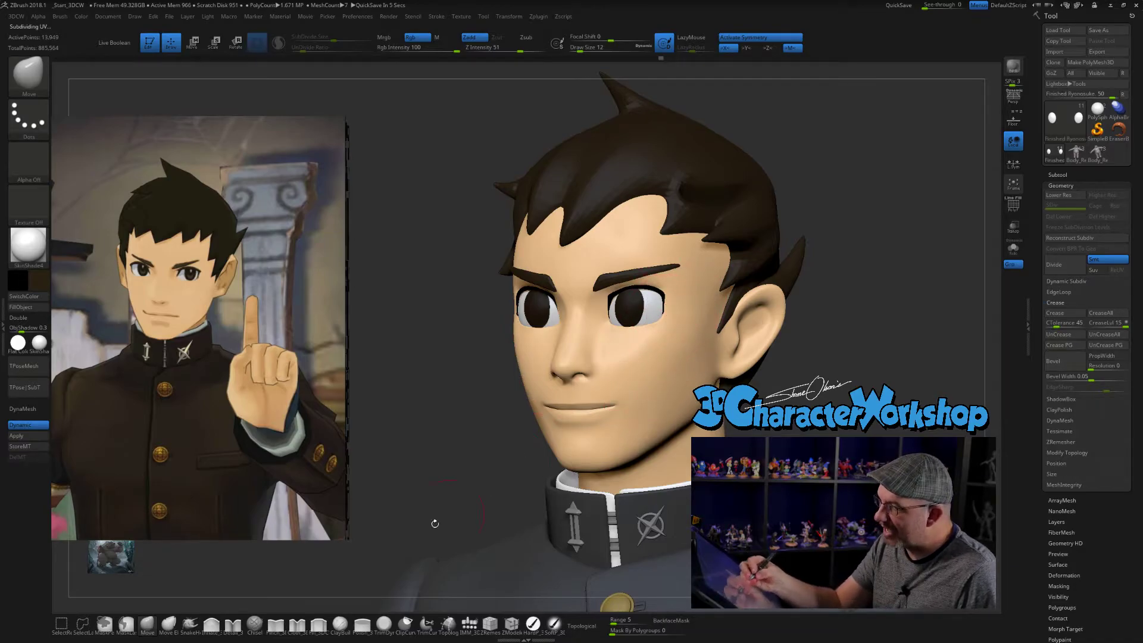
key("s")
left_click_drag(462, 433, 466, 433)
right_click_drag(697, 353, 634, 349)
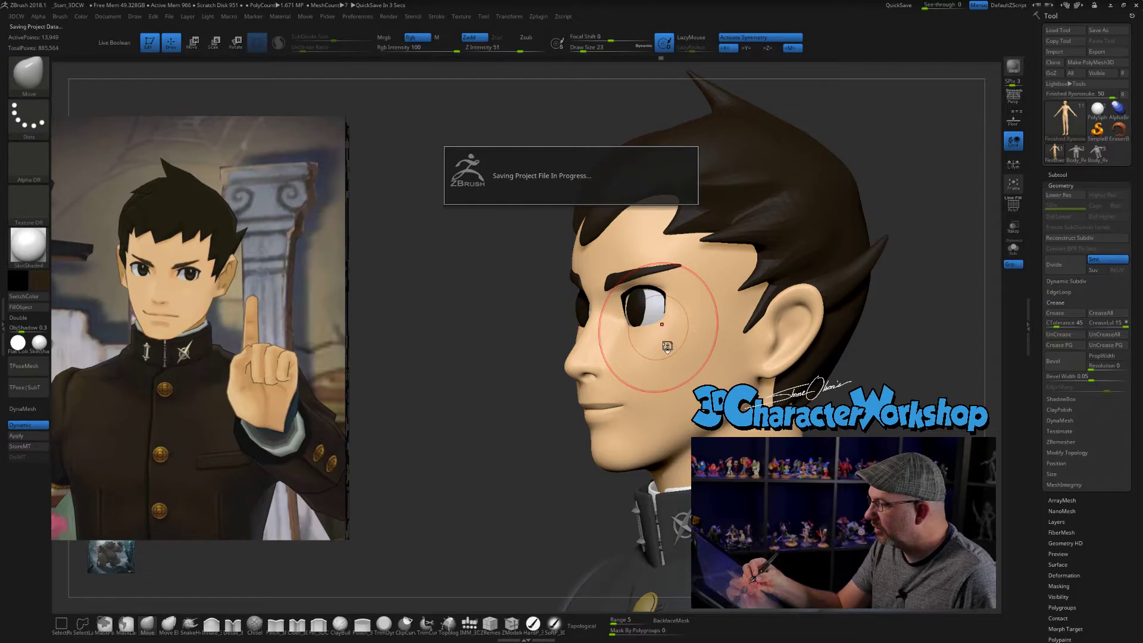
mouse_move(669, 336)
right_mouse_down()
mouse_move(635, 343)
mouse_move(631, 362)
mouse_move(672, 332)
mouse_move(634, 352)
mouse_move(752, 387)
mouse_move(739, 407)
mouse_move(710, 407)
mouse_move(753, 407)
mouse_move(783, 482)
right_mouse_up()
- Select the hair mesh, turn symmetry off, set the Move brush to draw size 14 and compare the hair with the reference
left_click(602, 269, "alt")
key("x")
key("bracketleft")
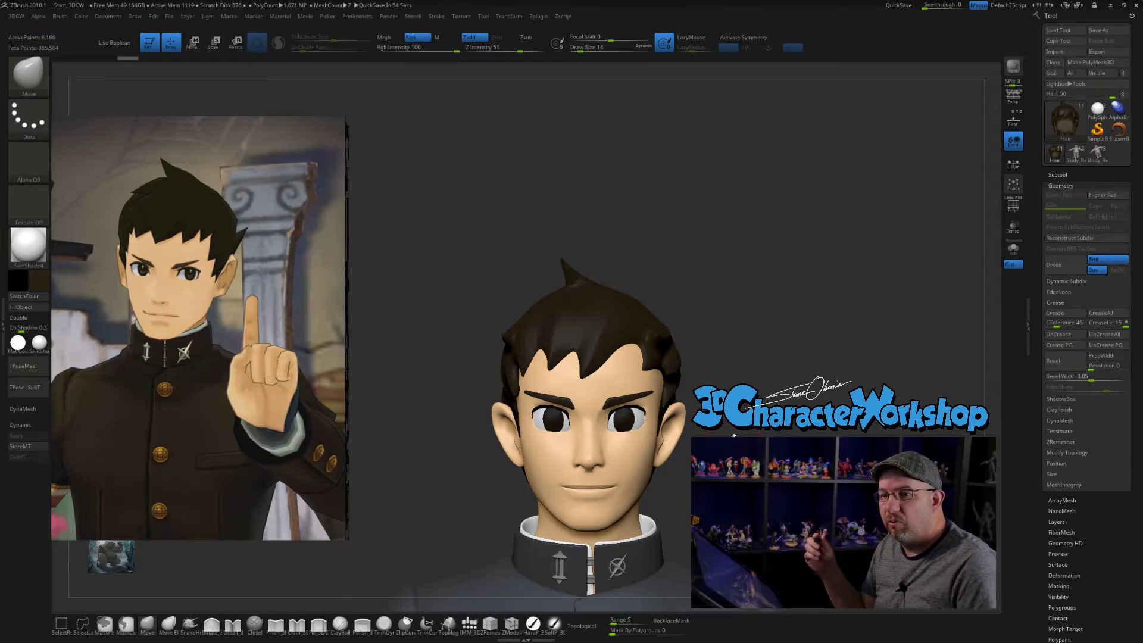
mouse_move(727, 376)
left_mouse_down()
mouse_move(757, 377)
mouse_move(714, 374)
left_mouse_up()
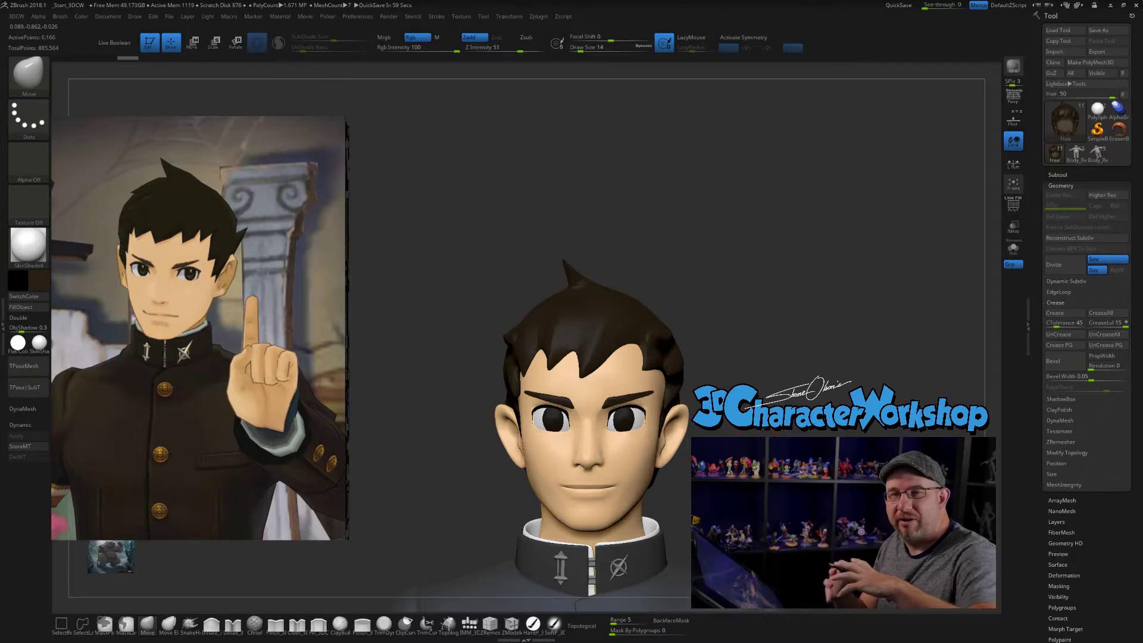
left_click_drag(749, 362, 712, 356)
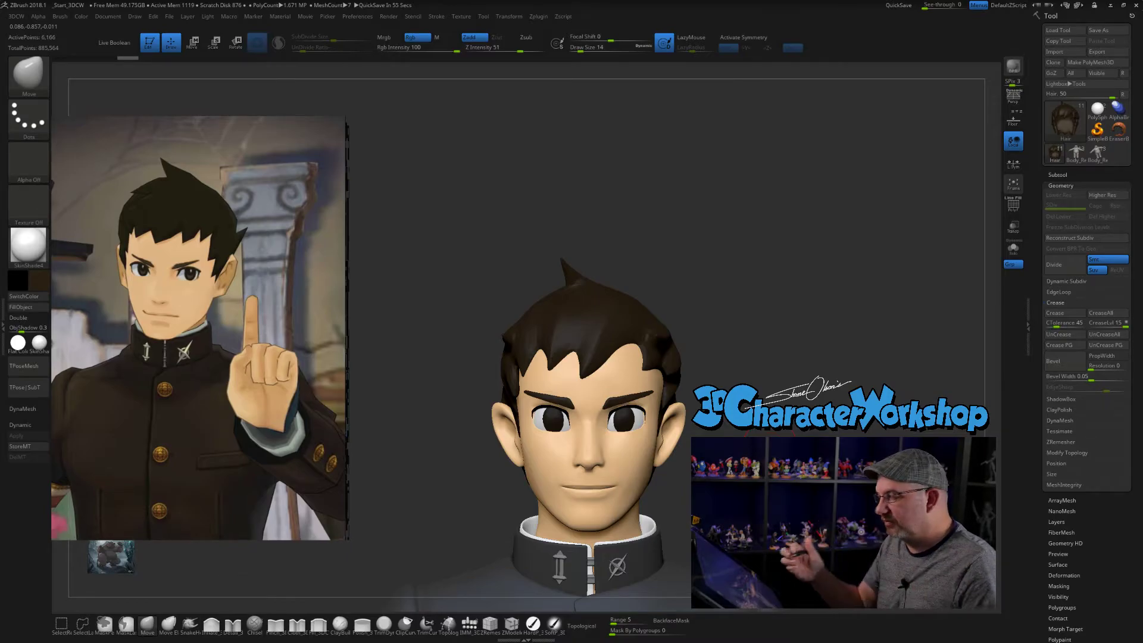
mouse_move(725, 327)
left_mouse_down()
mouse_move(736, 355)
mouse_move(704, 372)
mouse_move(711, 384)
left_mouse_up()
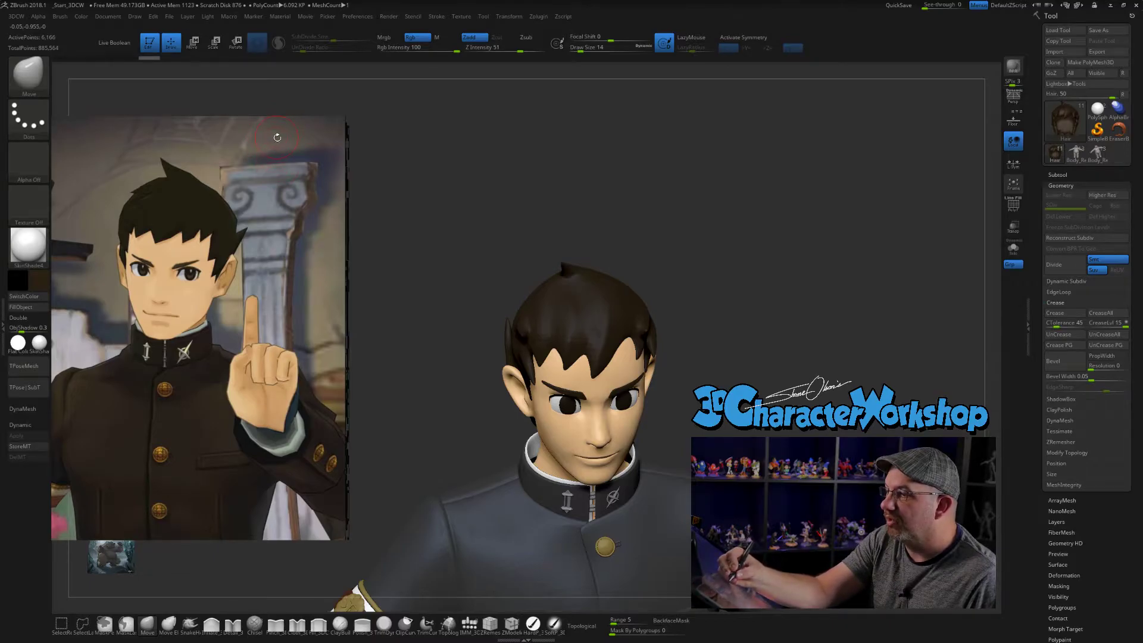
- Choose the Pinch brush, set its draw size to 7 and carve strand creases into the front of the hair
left_click(213, 623)
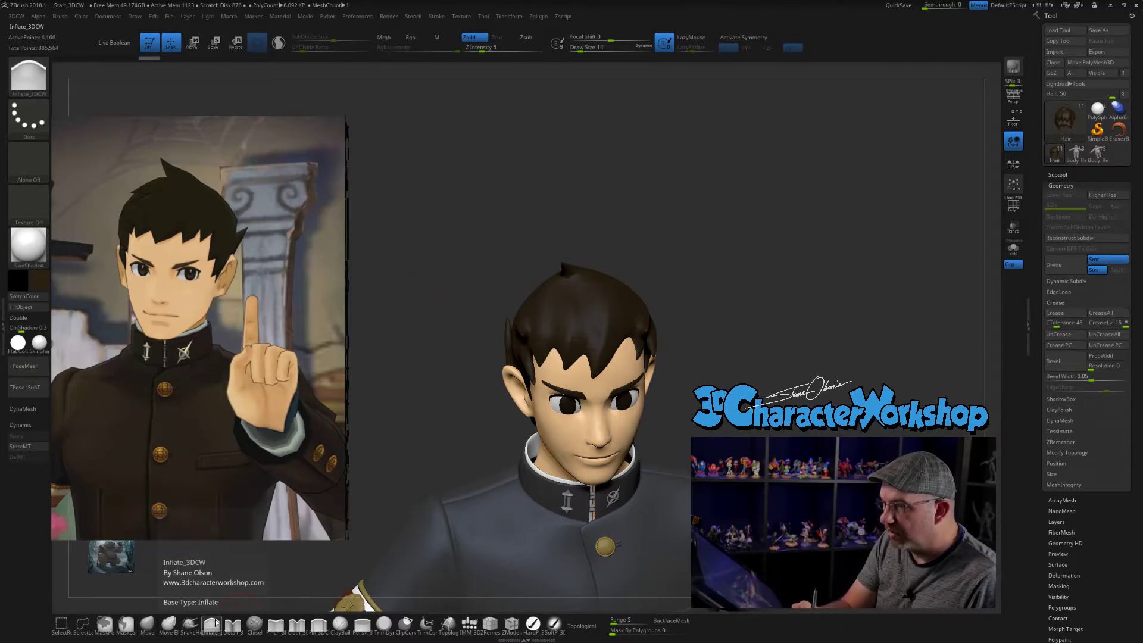
mouse_move(778, 357)
left_mouse_down()
mouse_move(762, 352)
mouse_move(749, 396)
mouse_move(684, 400)
left_mouse_up()
left_click(279, 628)
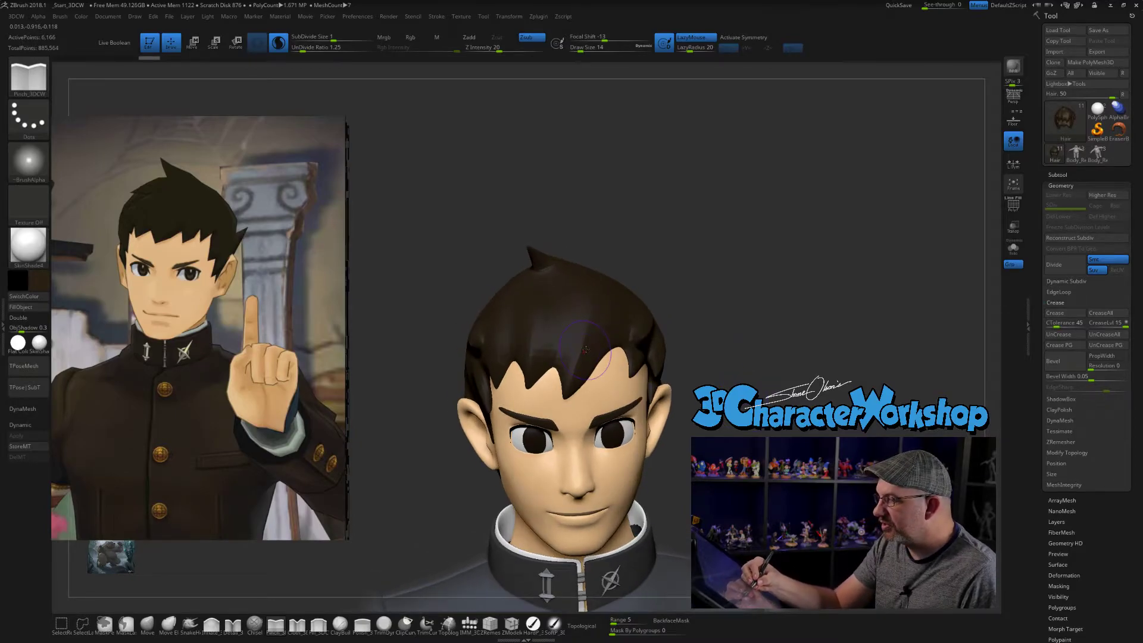
left_click_drag(727, 334, 728, 360, "alt")
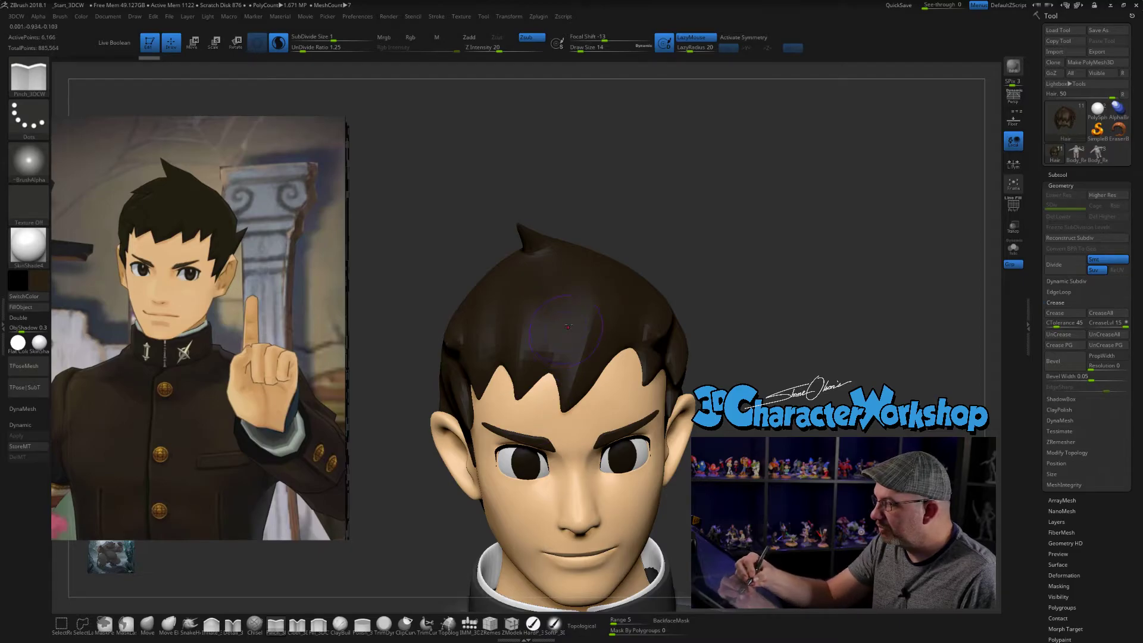
left_click_drag(716, 410, 768, 419)
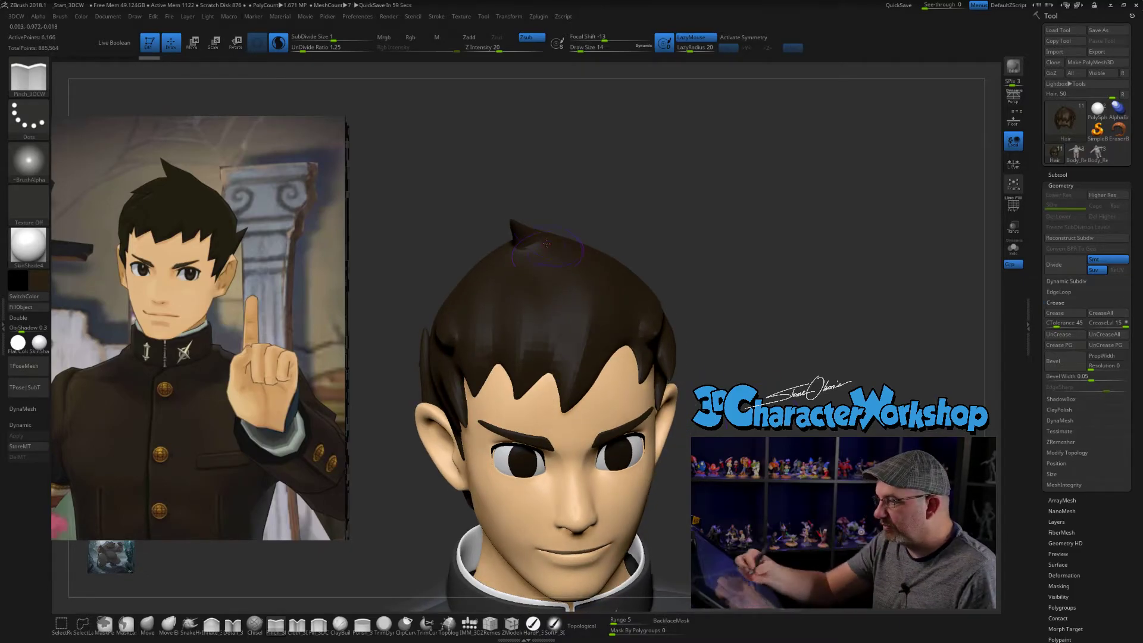
mouse_move(697, 304)
left_mouse_down()
mouse_move(753, 307)
mouse_move(709, 321)
left_mouse_up()
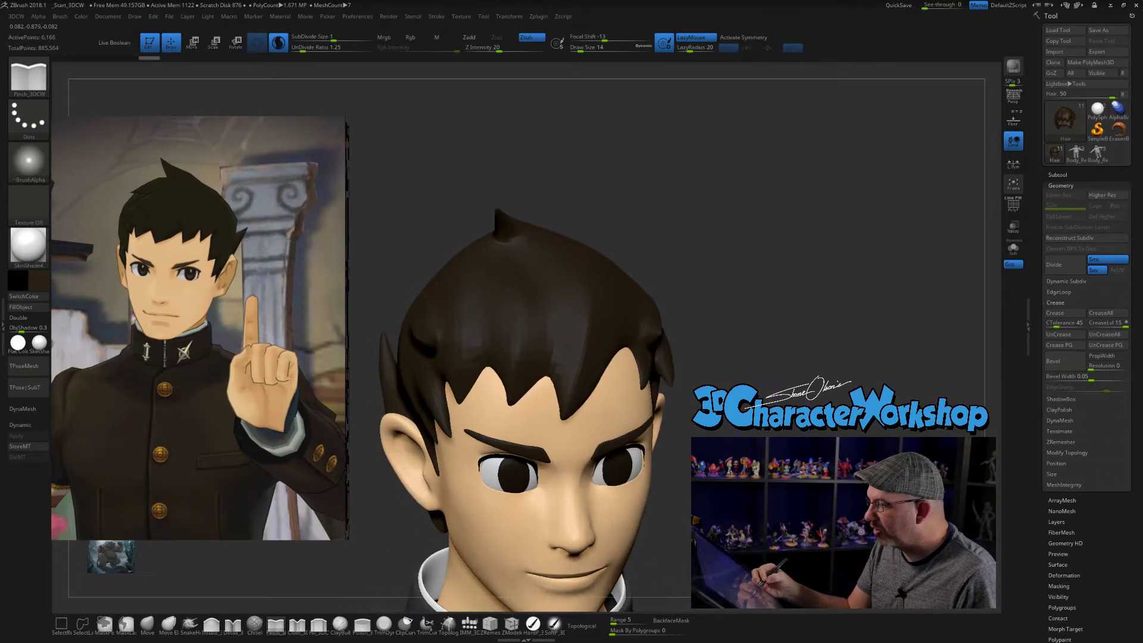
key("s")
left_click(524, 245)
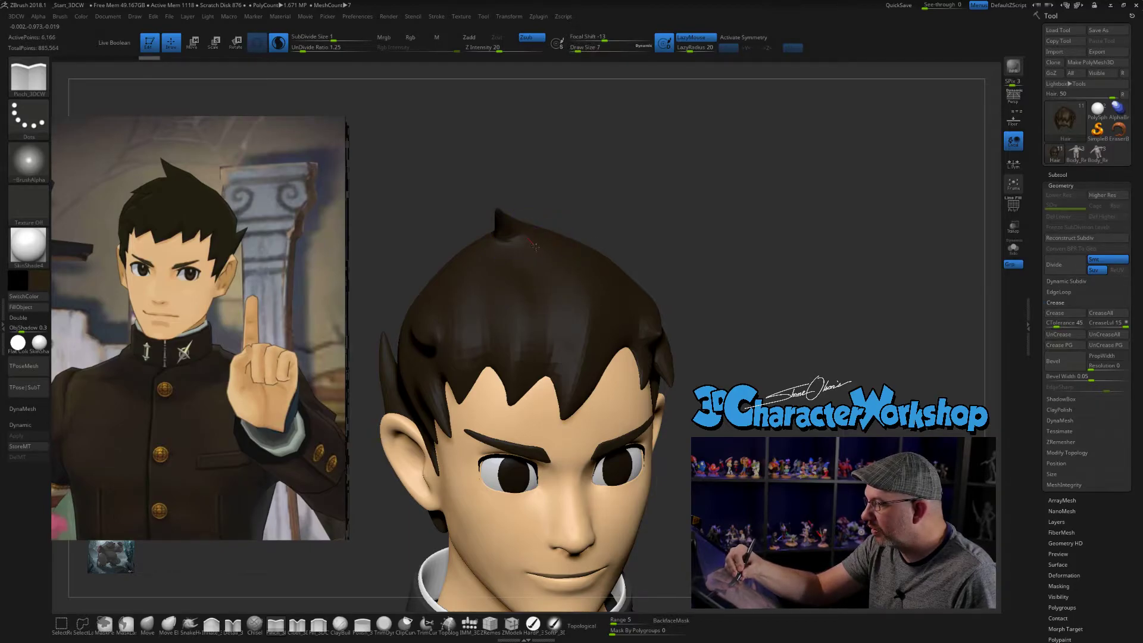
left_click_drag(572, 368, 566, 408)
left_click_drag(754, 286, 712, 303)
left_click_drag(568, 283, 569, 308, "shift")
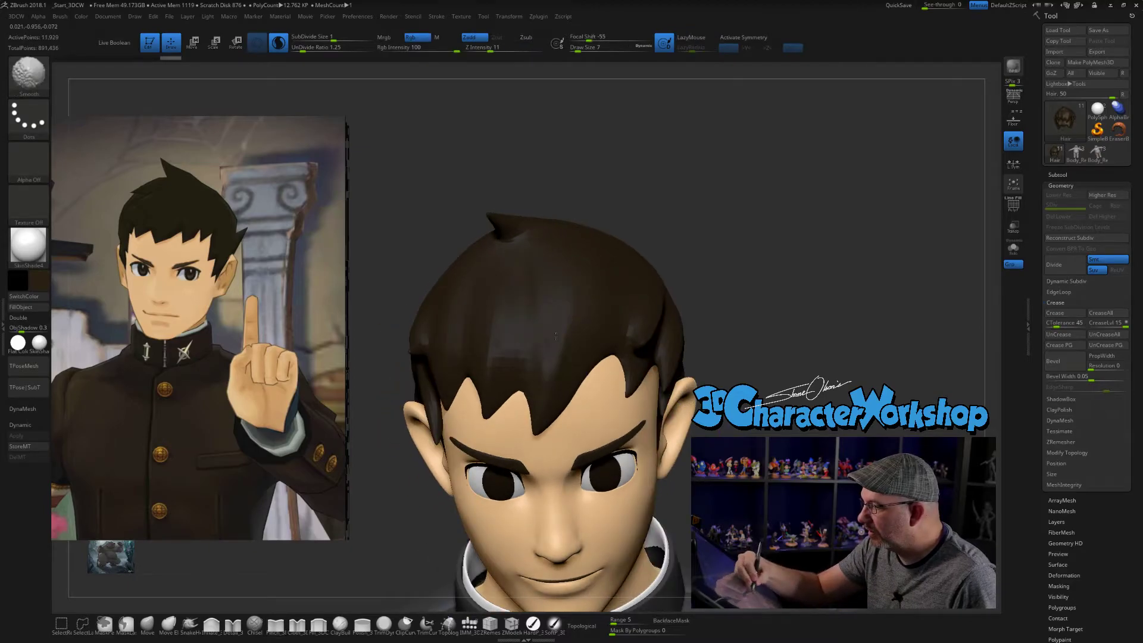
- Deepen and smooth the strand crease running from the crown tuft down to the long central bang
key("shift+f")
key("shift+f")
left_click_drag(744, 286, 813, 278)
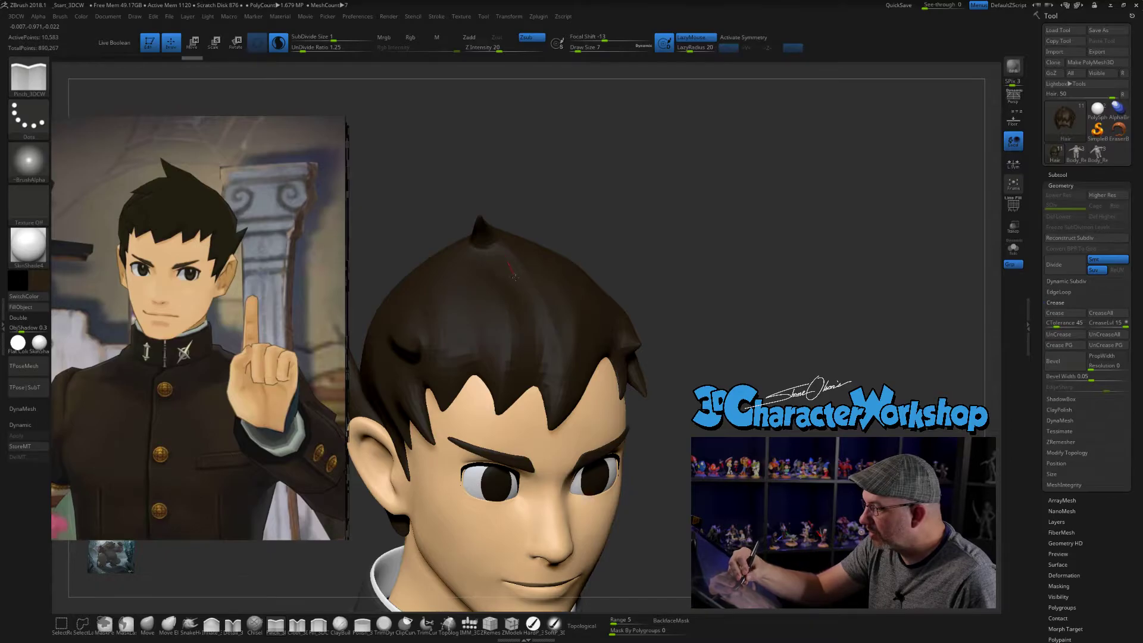
left_click_drag(540, 394, 540, 401)
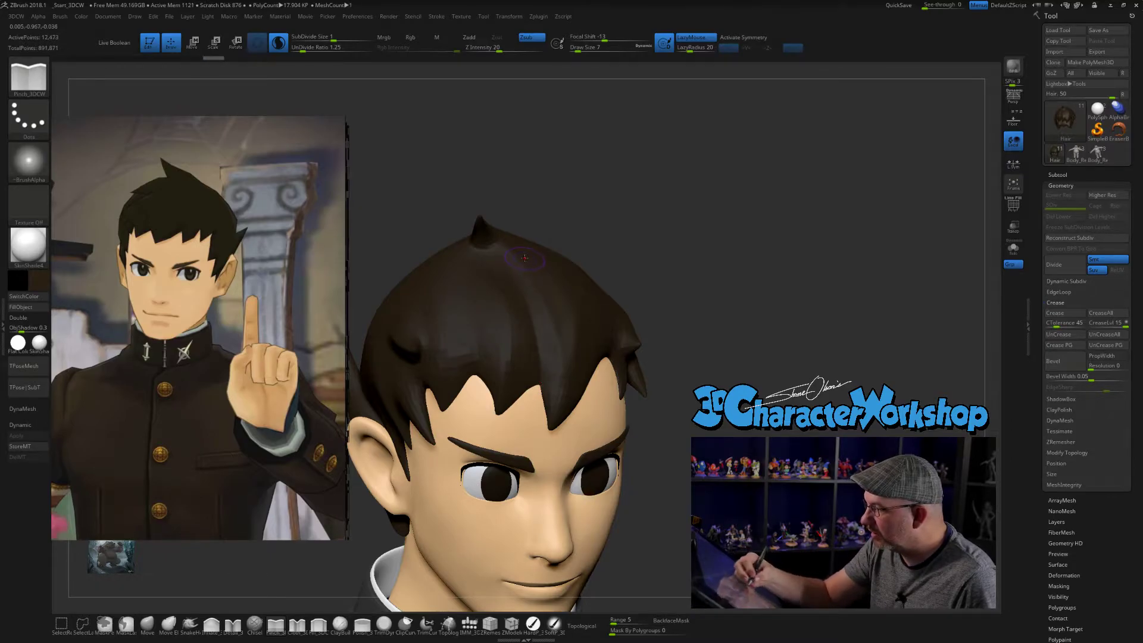
left_click_drag(556, 353, 560, 400)
left_click_drag(673, 387, 643, 366)
left_click_drag(546, 370, 536, 412)
left_click_drag(673, 369, 614, 392)
left_click_drag(551, 370, 588, 331)
right_click_drag(530, 333, 572, 321)
- Even out the front hair surface around the central bang with the Polish brush
left_click(573, 304, "shift")
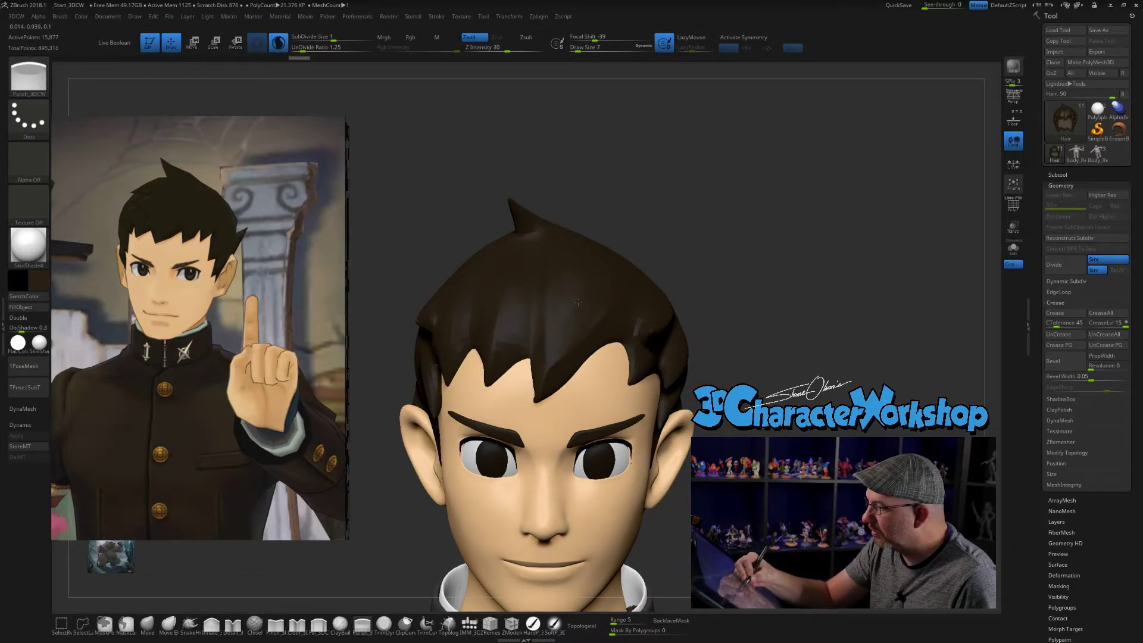
left_click_drag(722, 375, 780, 372)
left_click_drag(541, 364, 553, 387)
left_click_drag(738, 358, 667, 349)
- Isolate the hair mesh and crease the gaps between its edge and side locks with the Pinch brush at draw size 5
left_click(1013, 248)
mouse_move(821, 395)
left_mouse_down()
mouse_move(767, 372)
mouse_move(744, 410)
left_mouse_up()
left_click(277, 626)
left_click_drag(620, 381, 659, 383)
key("s")
left_click(648, 383)
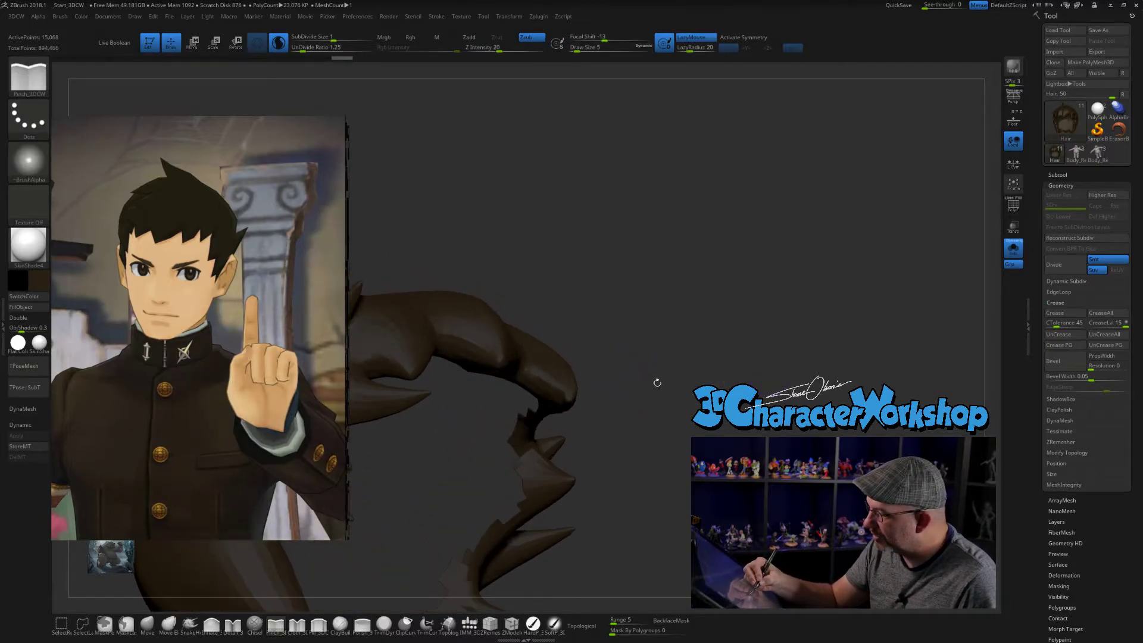
left_click_drag(569, 399, 544, 354)
left_click_drag(577, 445, 576, 467)
left_click_drag(625, 443, 608, 387)
mouse_move(798, 376)
left_mouse_down()
mouse_move(786, 365)
mouse_move(689, 370)
left_mouse_up()
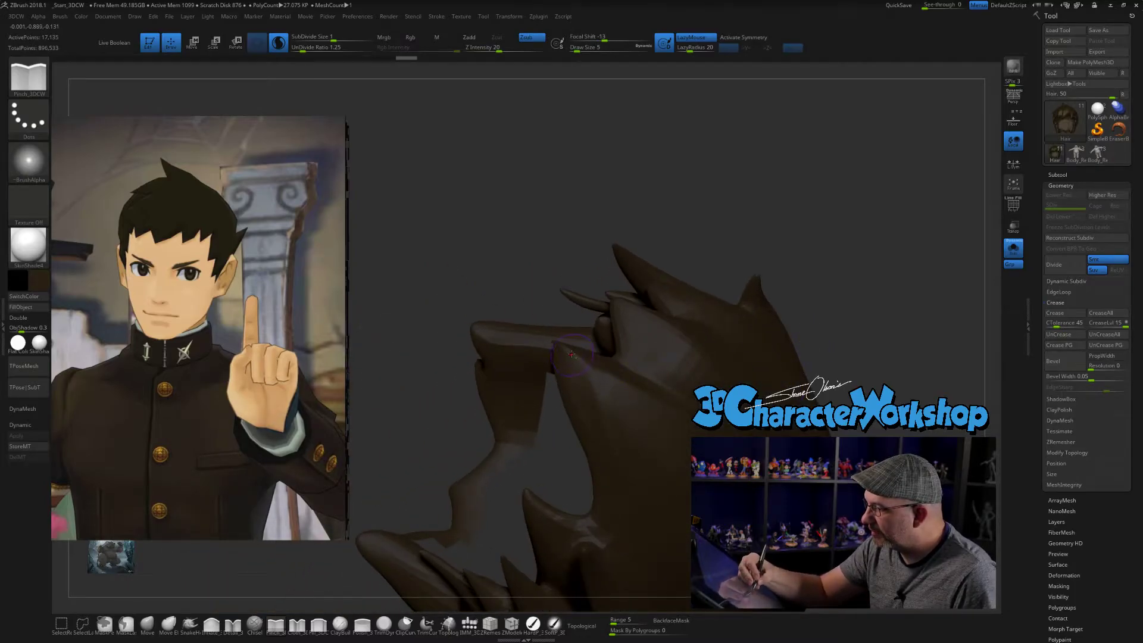
mouse_move(625, 479)
left_mouse_down()
mouse_move(693, 431)
mouse_move(643, 392)
left_mouse_up()
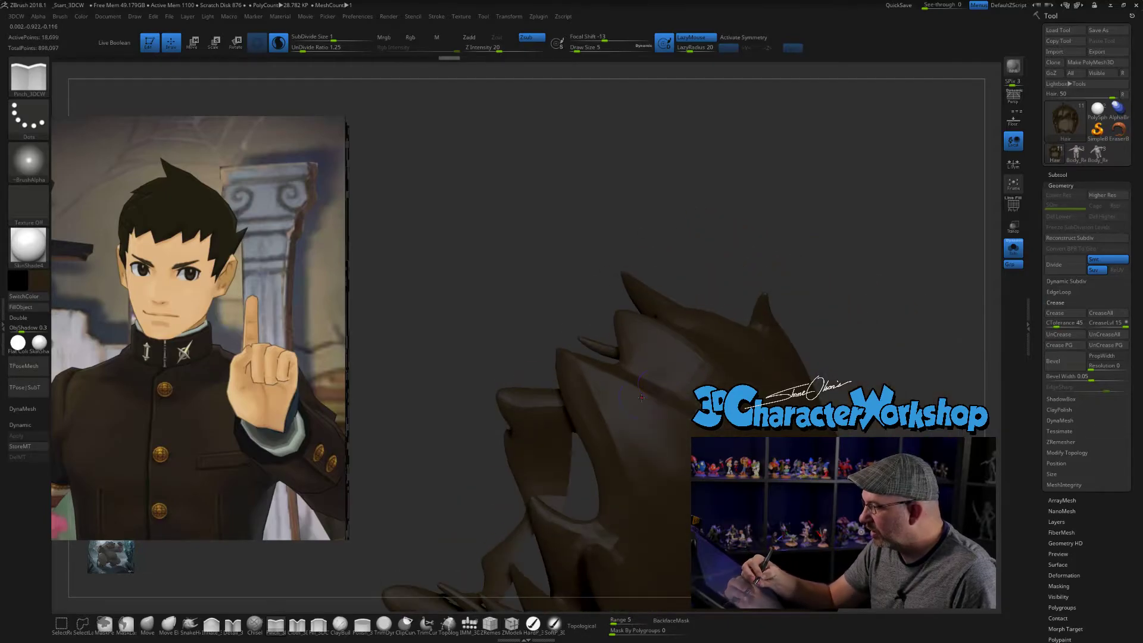
mouse_move(612, 379)
right_mouse_down()
mouse_move(661, 428)
mouse_move(625, 399)
mouse_move(640, 403)
right_mouse_up()
- Smooth and crease the side locks' strand divisions at draw size 7, and show the whole character again
key("shift")
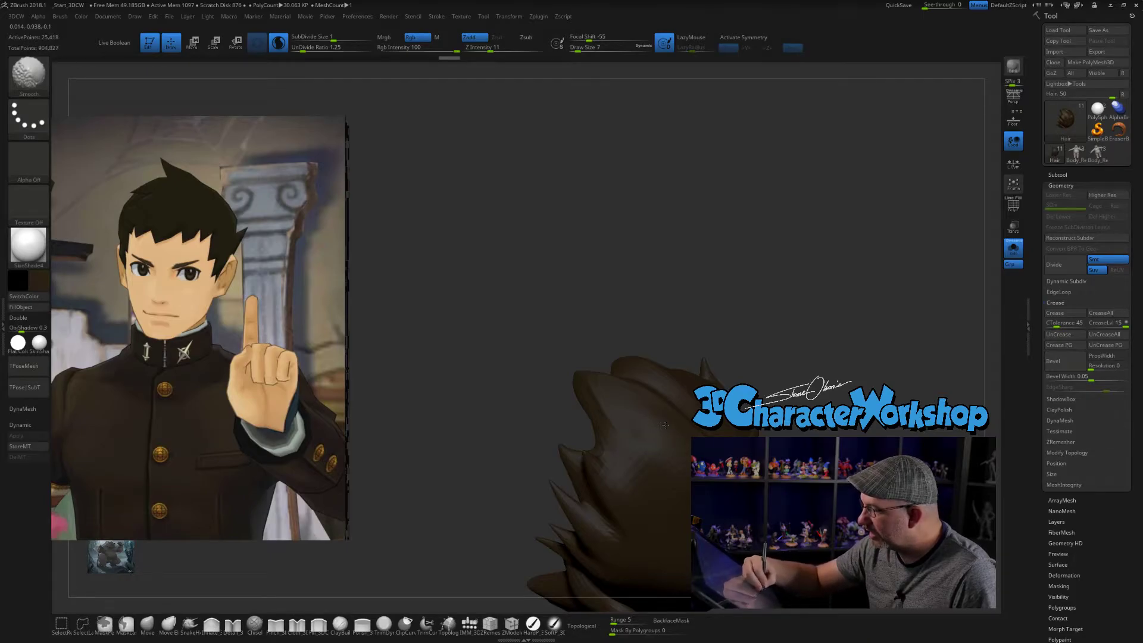
right_click_drag(648, 429, 595, 411)
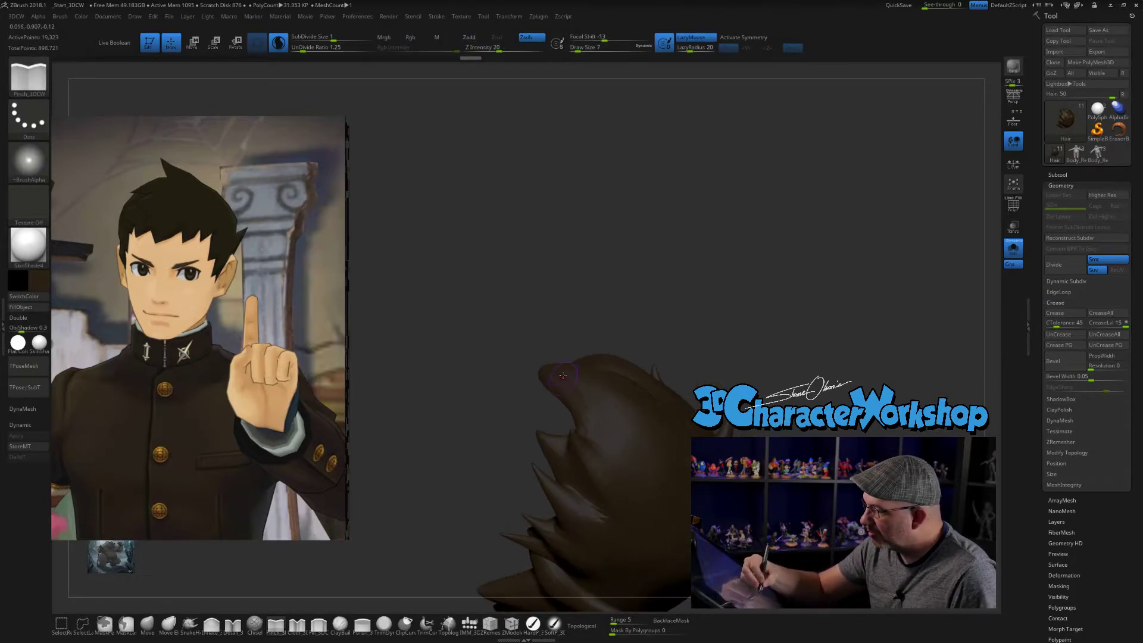
right_click_drag(669, 488, 643, 449)
left_click_drag(592, 431, 660, 459)
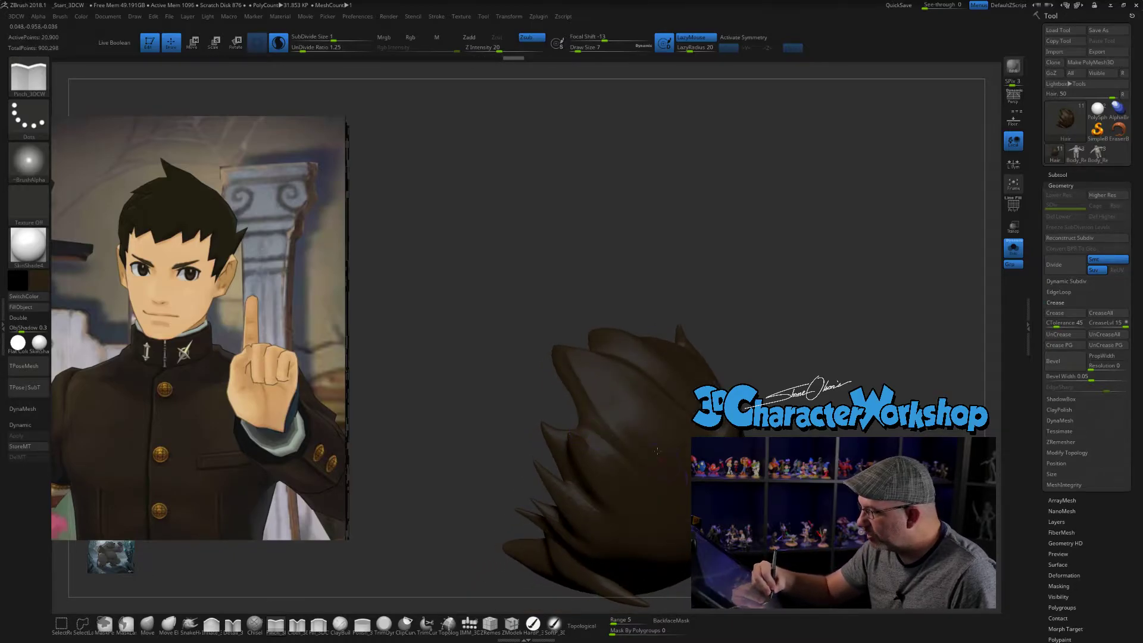
mouse_move(686, 470)
right_mouse_down()
mouse_move(712, 485)
mouse_move(698, 484)
right_mouse_up()
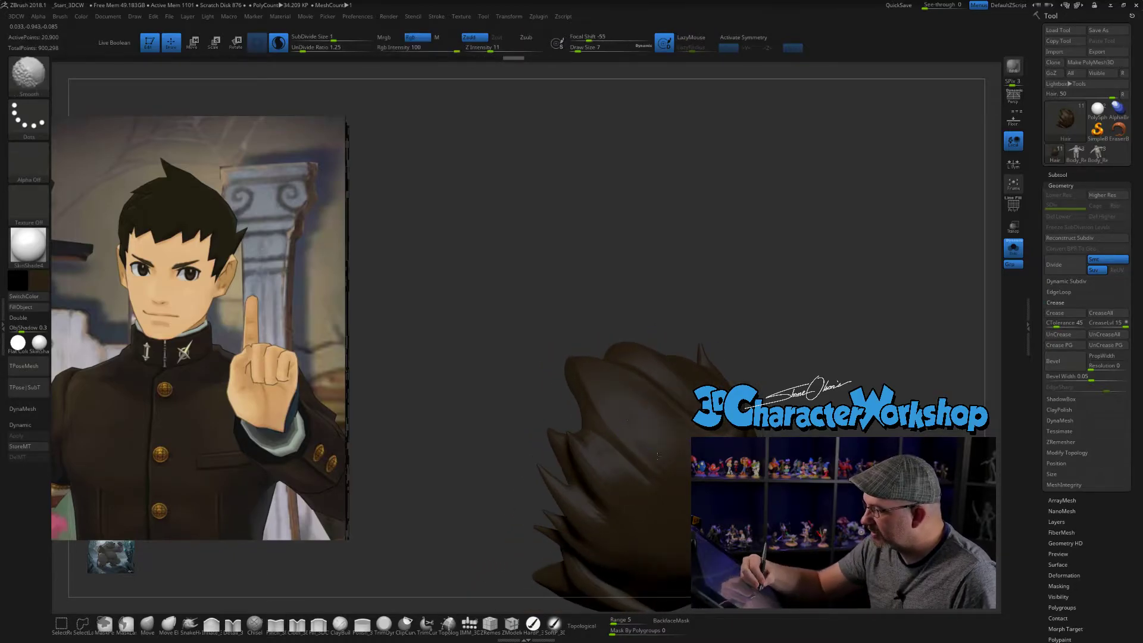
mouse_move(626, 417)
right_mouse_down()
mouse_move(727, 352)
mouse_move(720, 327)
right_mouse_up()
right_click_drag(799, 343, 803, 365)
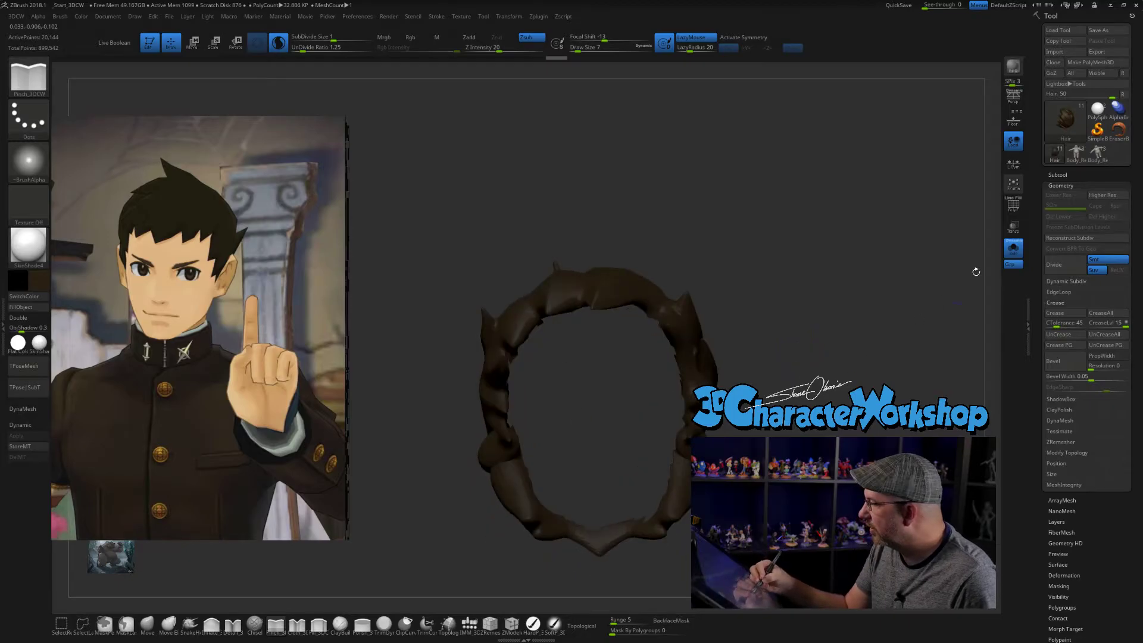
left_click(1013, 248)
- Flatten and smooth the planes beside the front hair's central crease with the Polish brush at draw size 7
right_click_drag(802, 309, 811, 362)
mouse_move(848, 283)
right_mouse_down("alt")
mouse_move(808, 334)
mouse_move(798, 372)
right_mouse_up("alt")
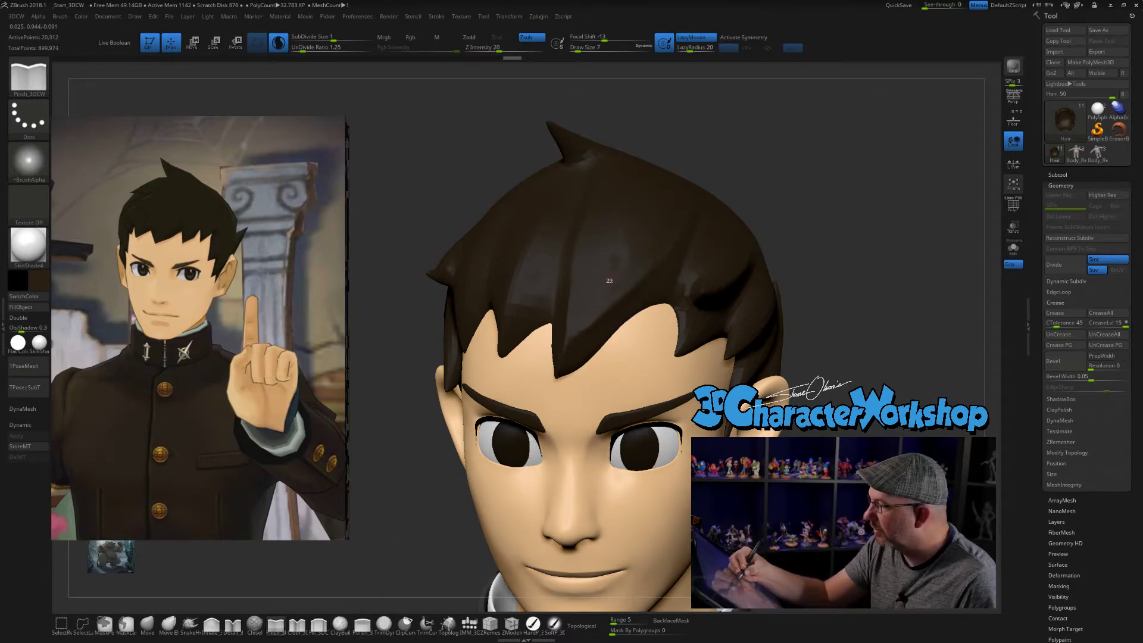
mouse_move(646, 246)
left_mouse_down("shift")
mouse_move(661, 250)
mouse_move(628, 271)
left_mouse_up("shift")
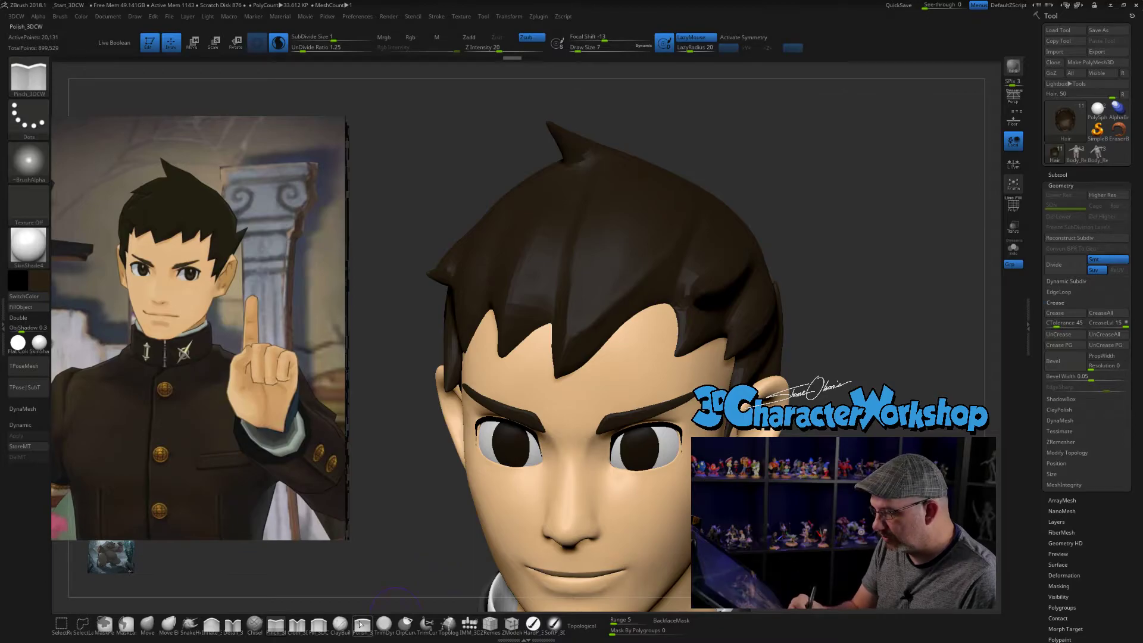
left_click(363, 624)
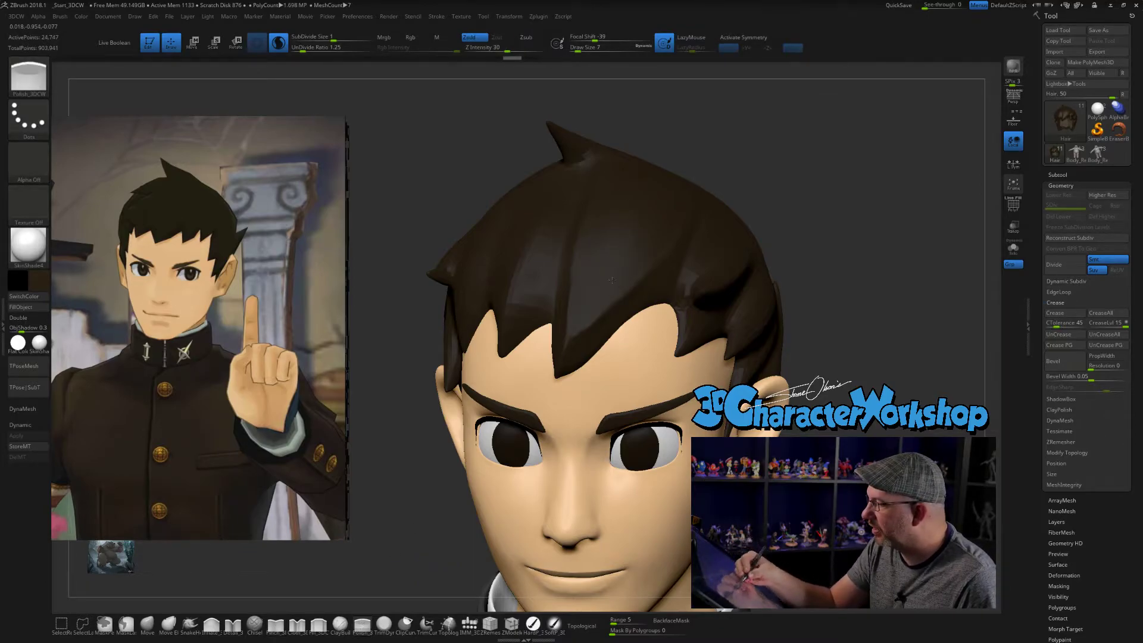
left_click_drag(601, 237, 595, 256)
left_click_drag(780, 238, 863, 244)
left_click_drag(567, 294, 569, 363)
left_click_drag(750, 346, 620, 348)
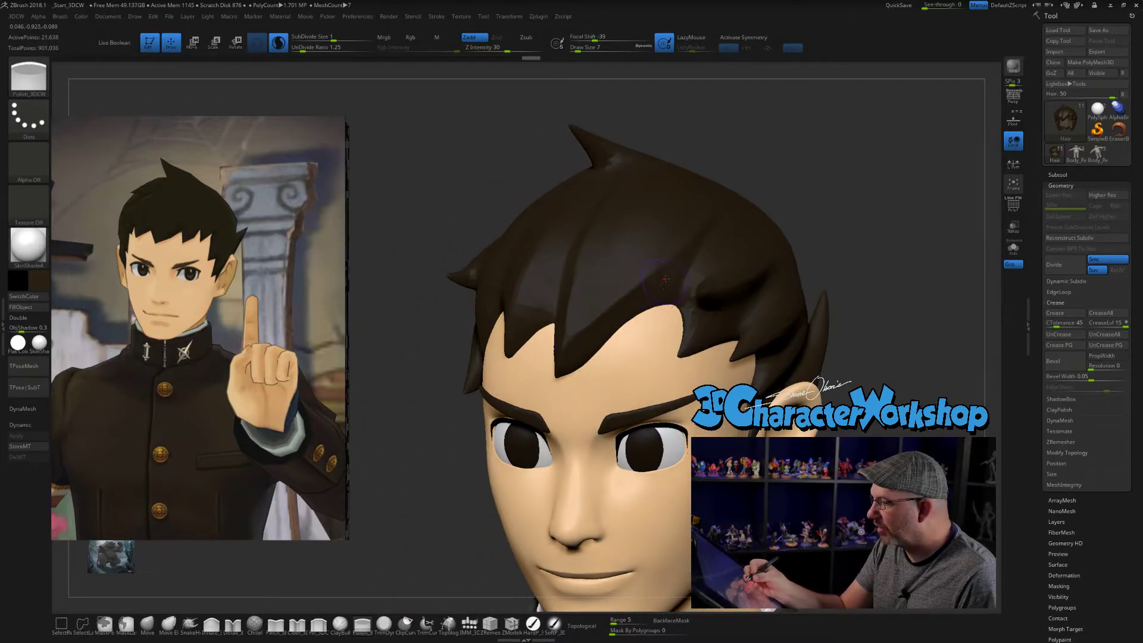
mouse_move(617, 333)
right_mouse_down("alt")
mouse_move(604, 334)
mouse_move(665, 267)
mouse_move(617, 253)
right_mouse_up("alt")
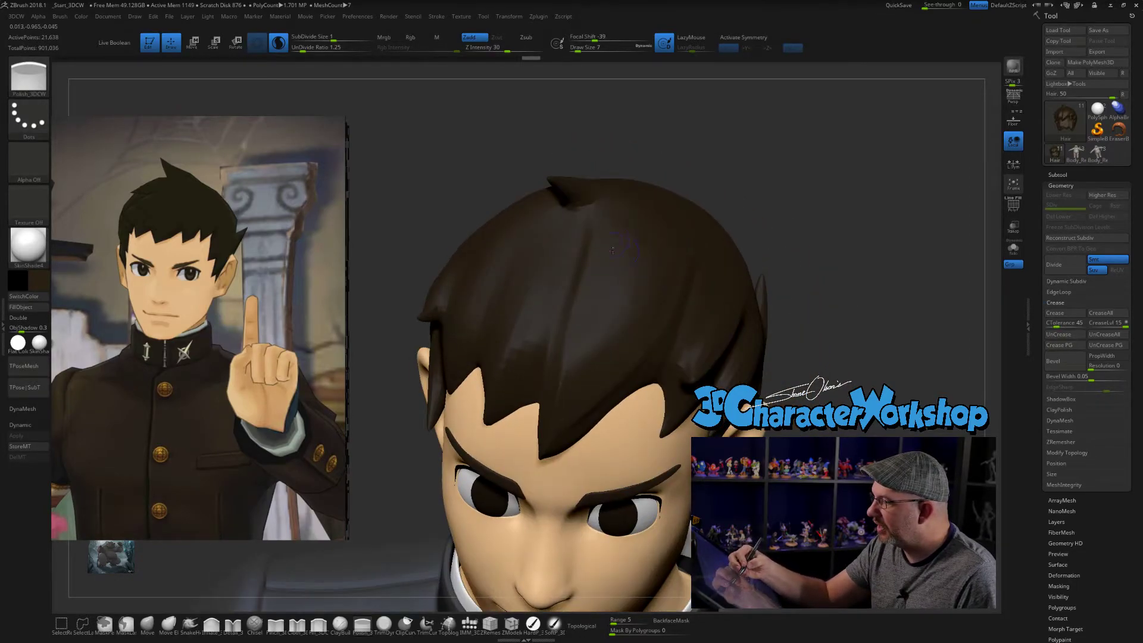
key("shift")
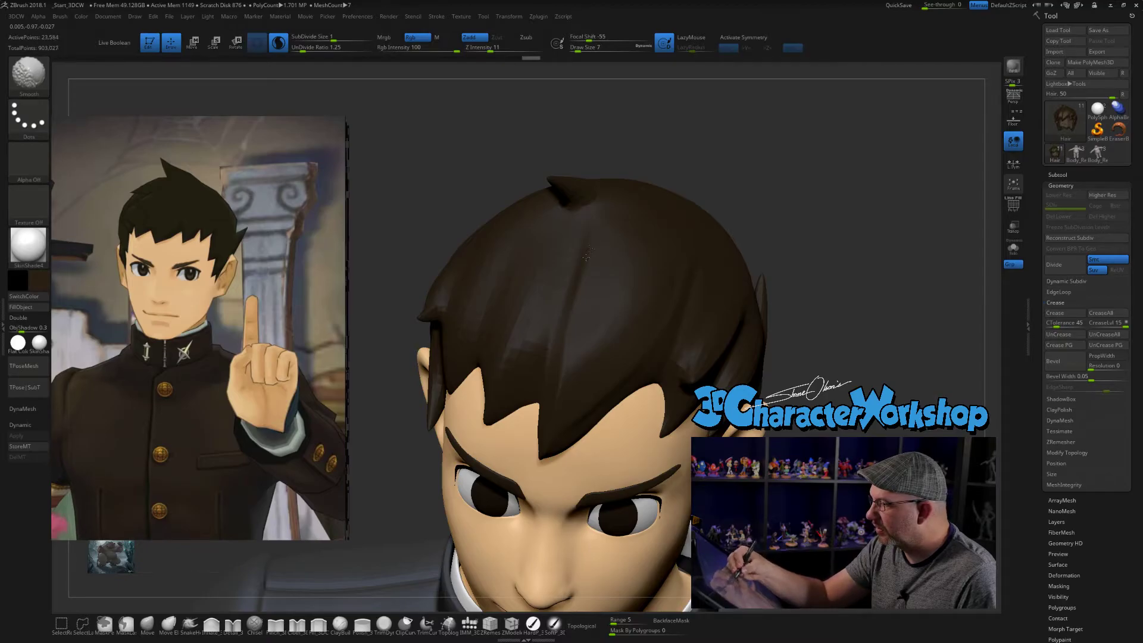
left_click_drag(585, 242, 577, 298, "shift")
right_click_drag(587, 285, 626, 283)
- Redefine the central crease from the crown into the long bang with the Pinch brush at draw size 5
left_click(275, 624)
key("s")
left_click_drag(787, 319, 784, 320)
left_click_drag(799, 361, 811, 354)
key("s")
left_click_drag(579, 265, 581, 266)
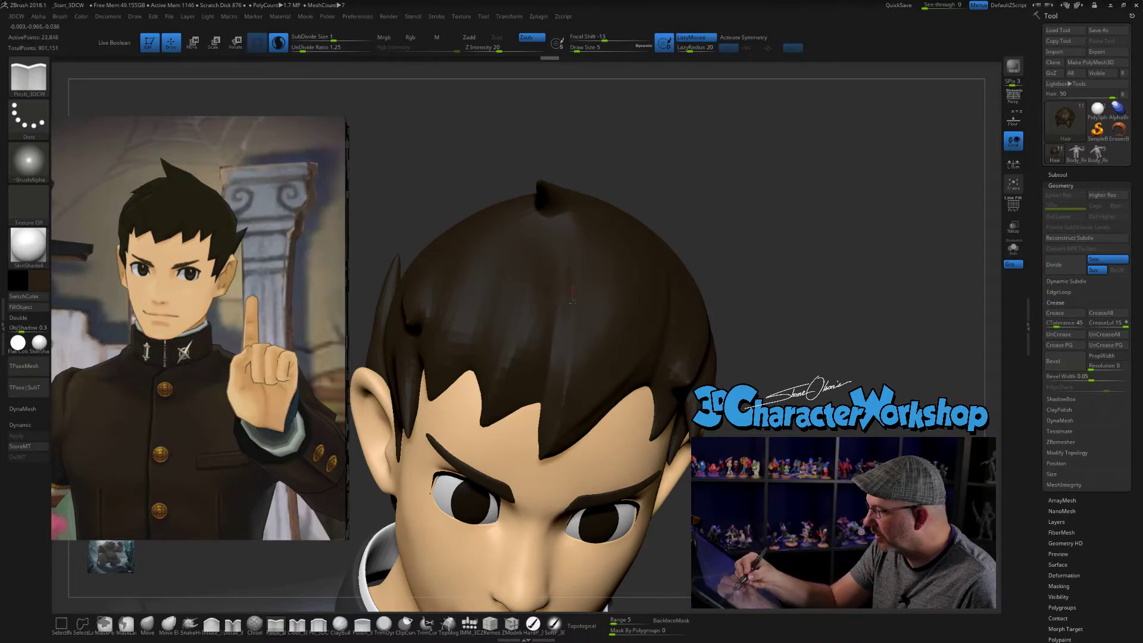
left_click_drag(569, 397, 560, 426)
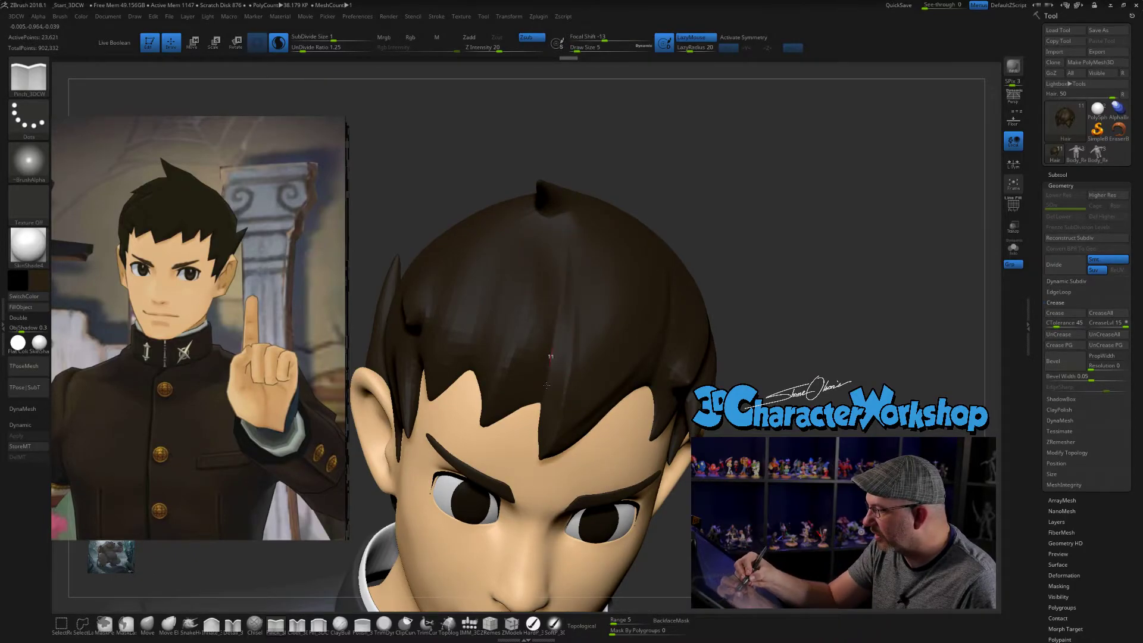
left_click_drag(547, 376, 544, 390)
- Smooth the crease's upper end and carve additional strand lines into the bangs beside it
left_click_drag(776, 388, 751, 387)
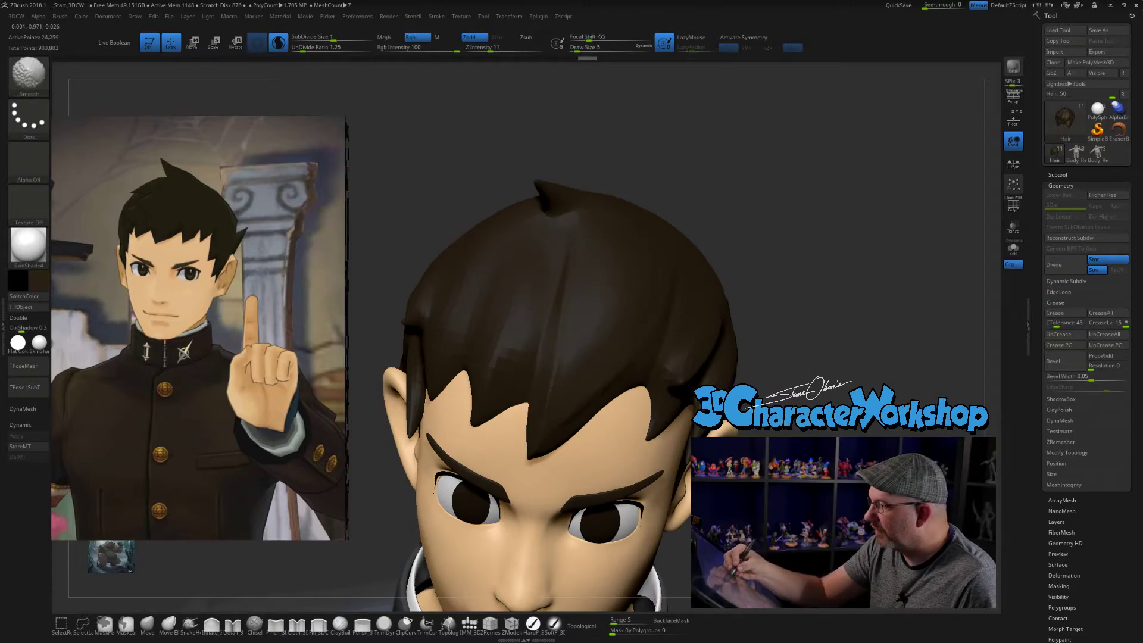
left_click_drag(574, 240, 569, 223, "shift")
mouse_move(751, 431)
left_mouse_down()
mouse_move(736, 426)
mouse_move(774, 426)
left_mouse_up()
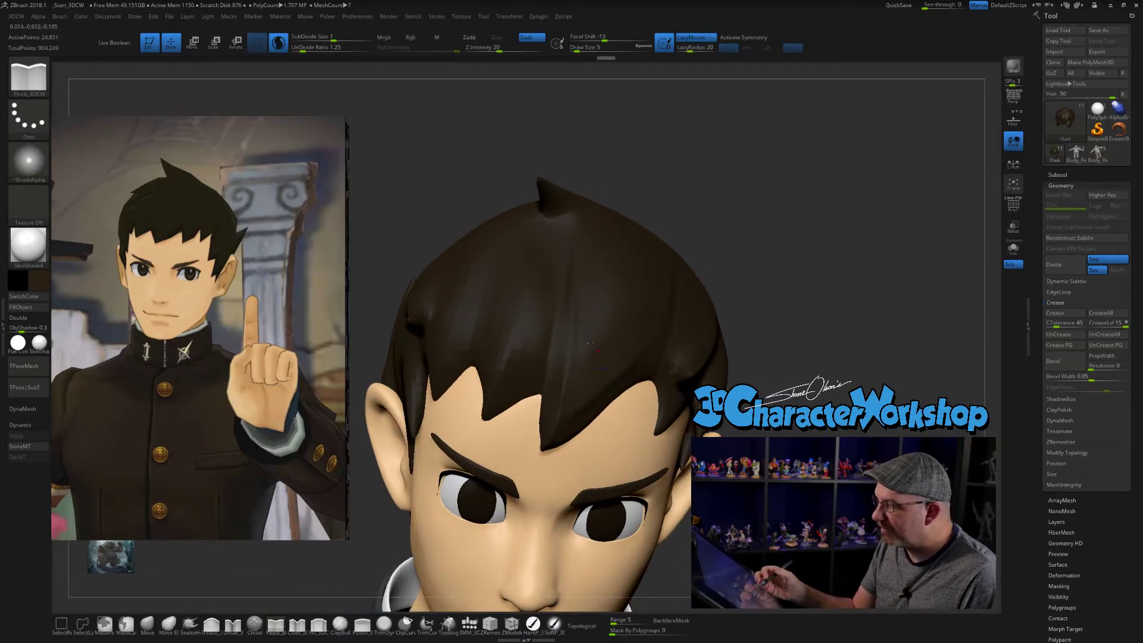
key("shift")
left_click_drag(506, 331, 511, 303, "shift")
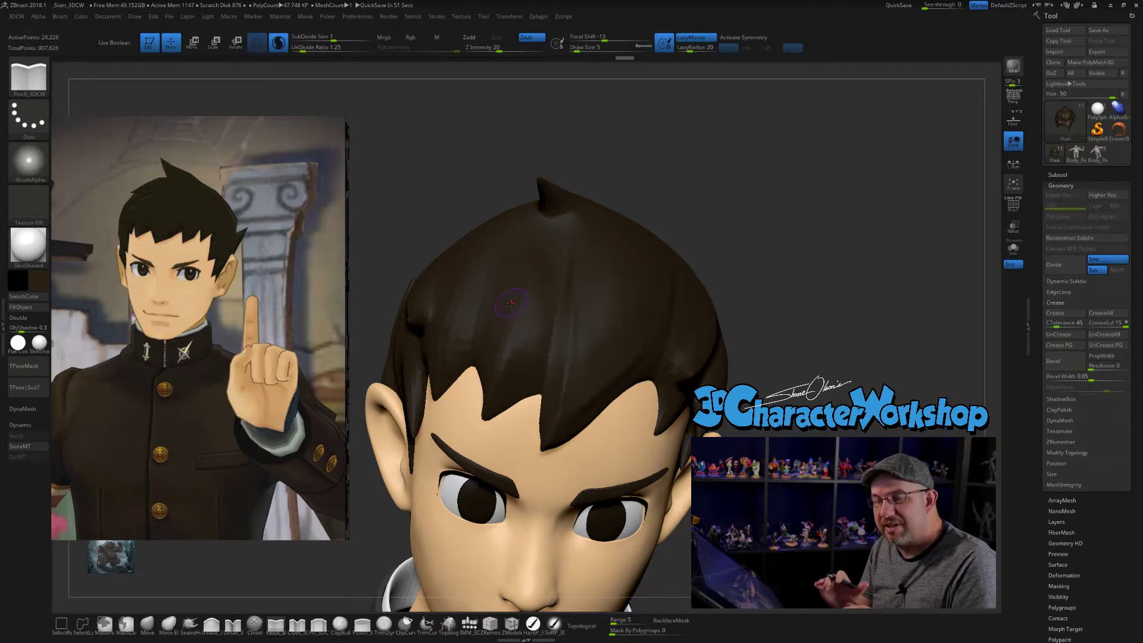
right_click_drag(510, 303, 485, 244, "ctrl")
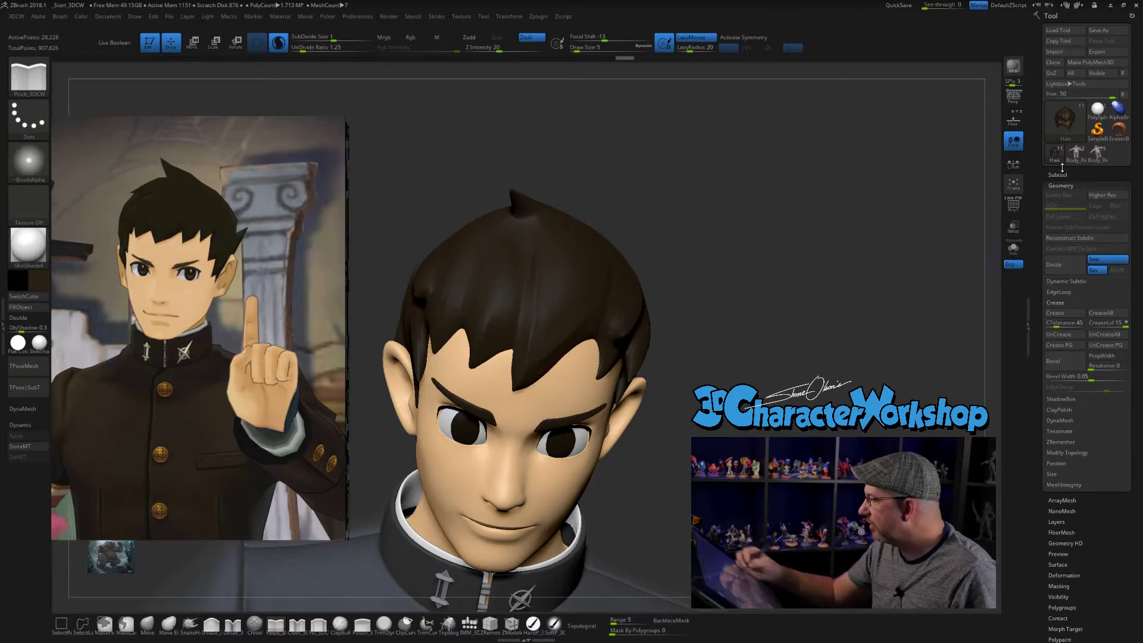
- Switch to the PolySphere tool, frame it in the view and subdivide the sphere to level 3
left_click(1098, 110)
right_click_drag(797, 233, 753, 231)
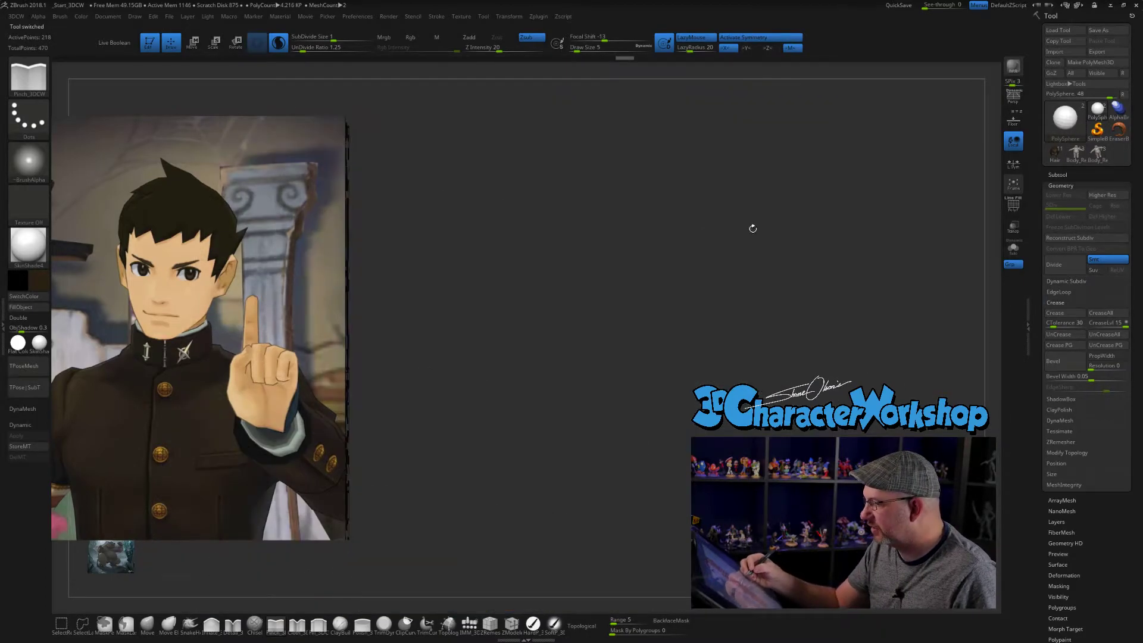
key("f")
right_click_drag(785, 506, 783, 438, "ctrl")
right_click_drag(990, 303, 909, 278, "alt")
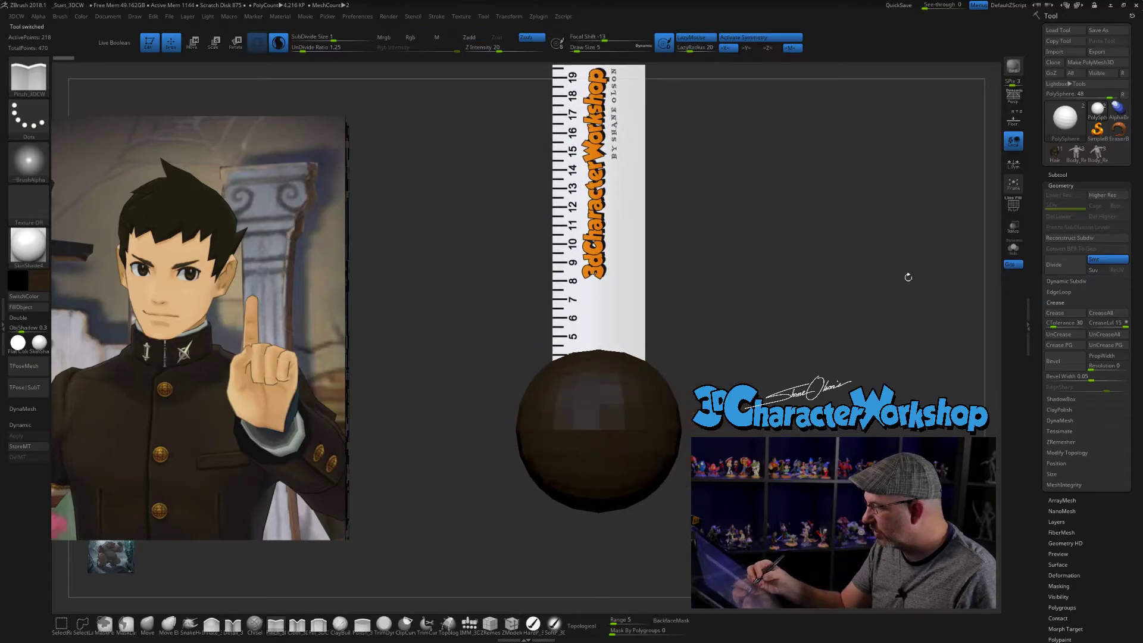
left_click(1059, 175)
key("ctrl")
key("ctrl+d")
mouse_move(739, 461)
right_mouse_down("ctrl")
mouse_move(738, 405)
mouse_move(681, 425)
right_mouse_up("ctrl")
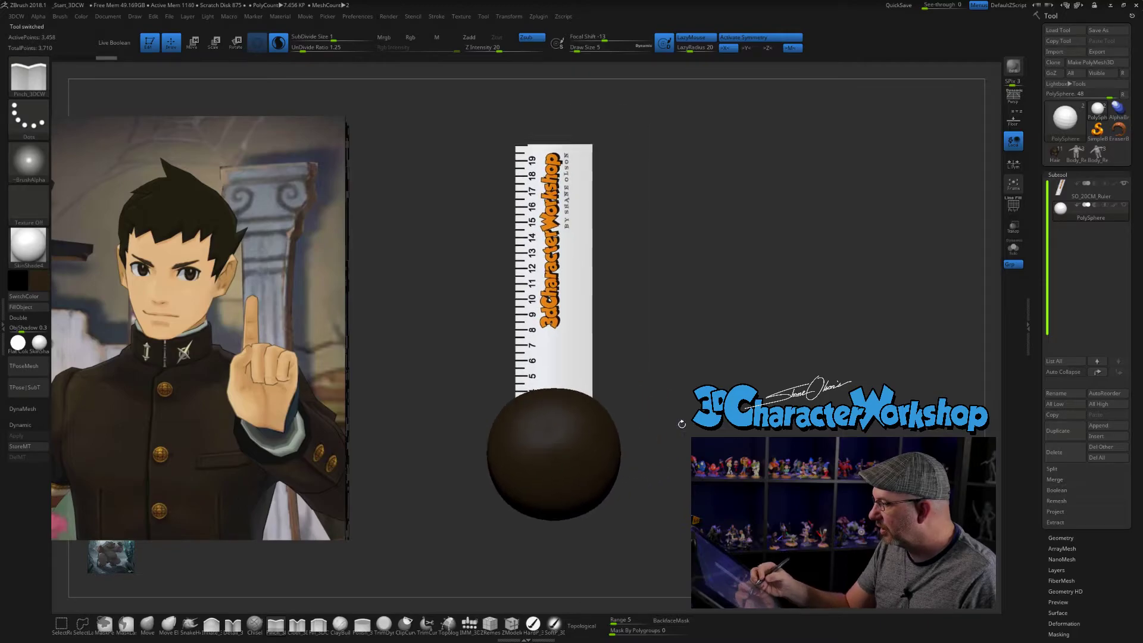
- Open the sphere's geometry settings and hide the SO_20CM_Ruler subtool
left_click(1061, 537)
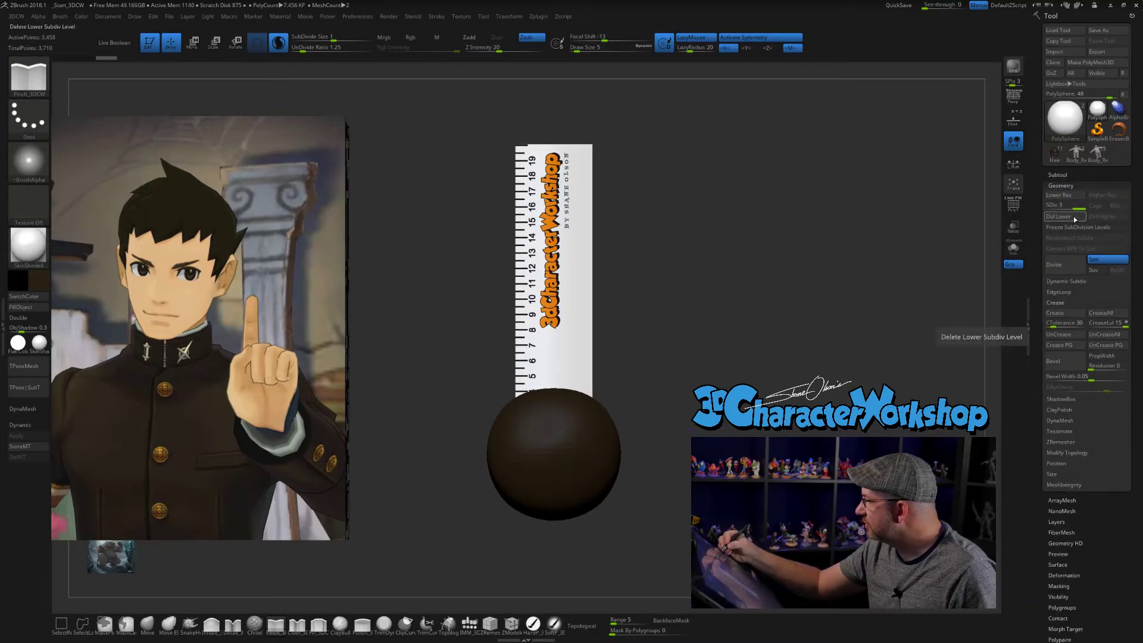
left_click(1066, 174)
left_click(1124, 184)
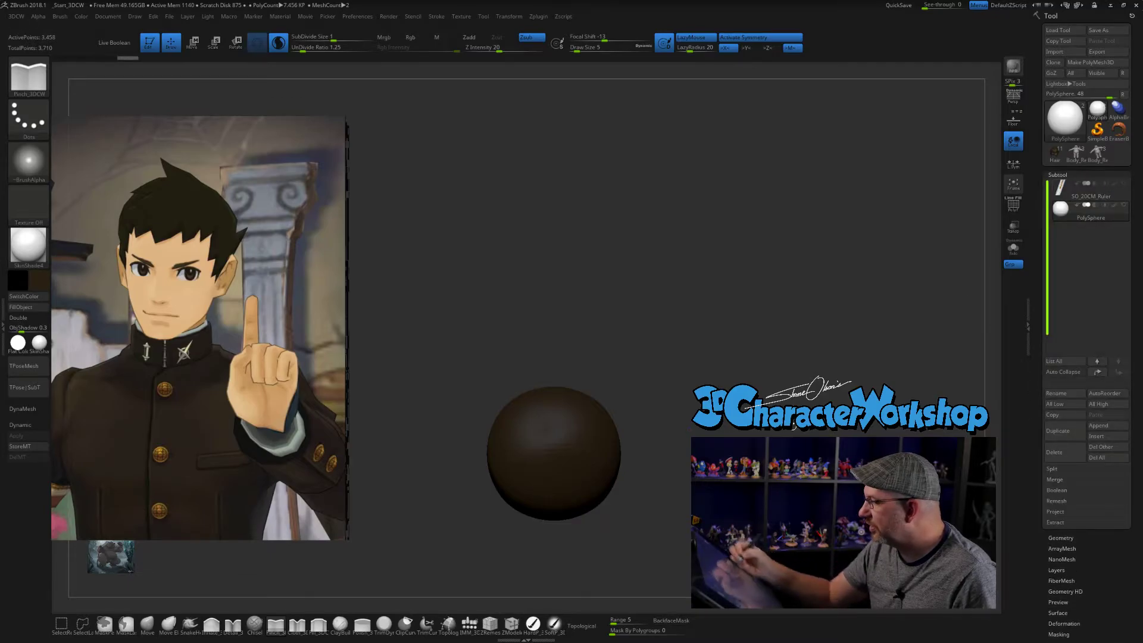
- Try to duplicate the sphere along its X axis as a second overlapping sphere in the same subtool
key("w")
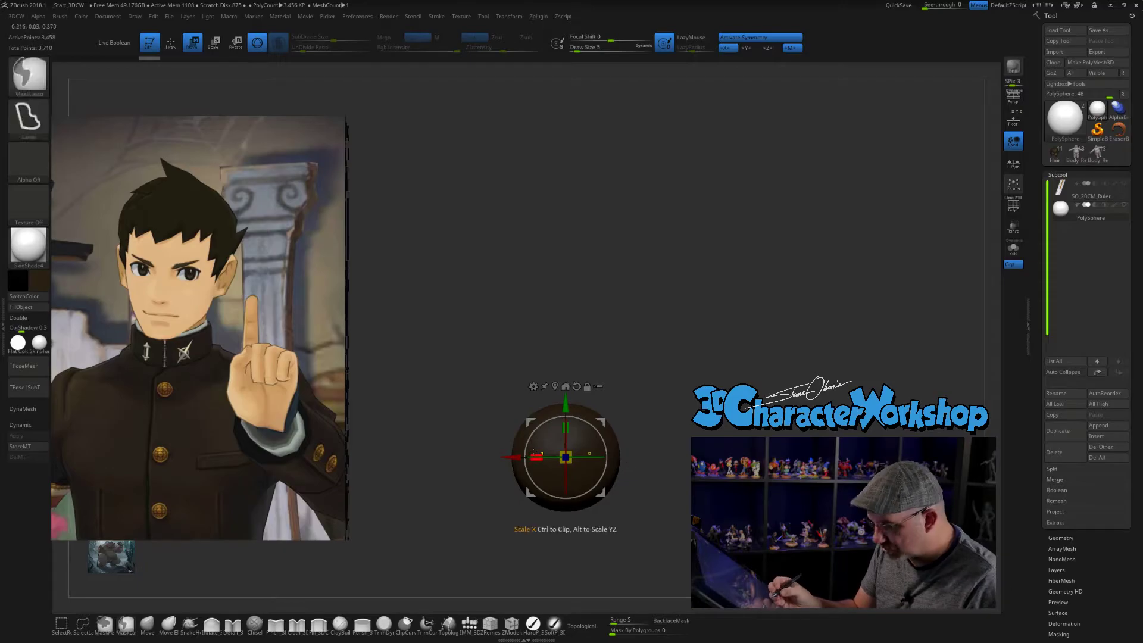
mouse_move(521, 458)
left_mouse_down()
mouse_move(585, 458)
mouse_move(573, 458)
left_mouse_up()
mouse_move(458, 459)
left_mouse_down("alt")
mouse_move(390, 453)
mouse_move(402, 426)
mouse_move(414, 429)
left_mouse_up("alt")
key("q")
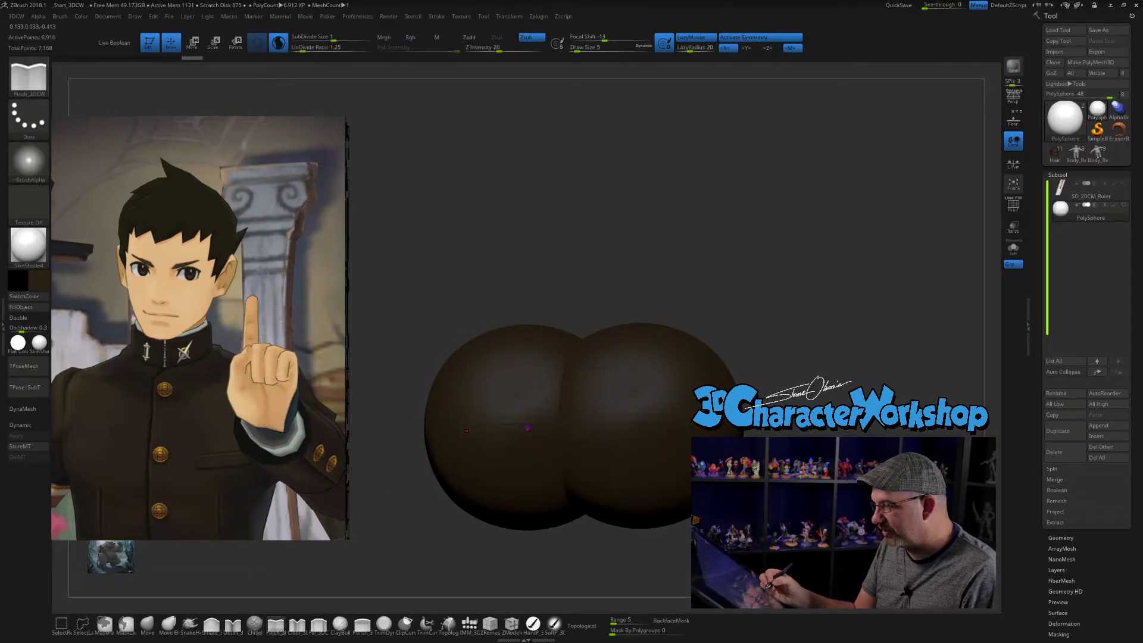
left_click_drag(398, 439, 387, 439, "shift")
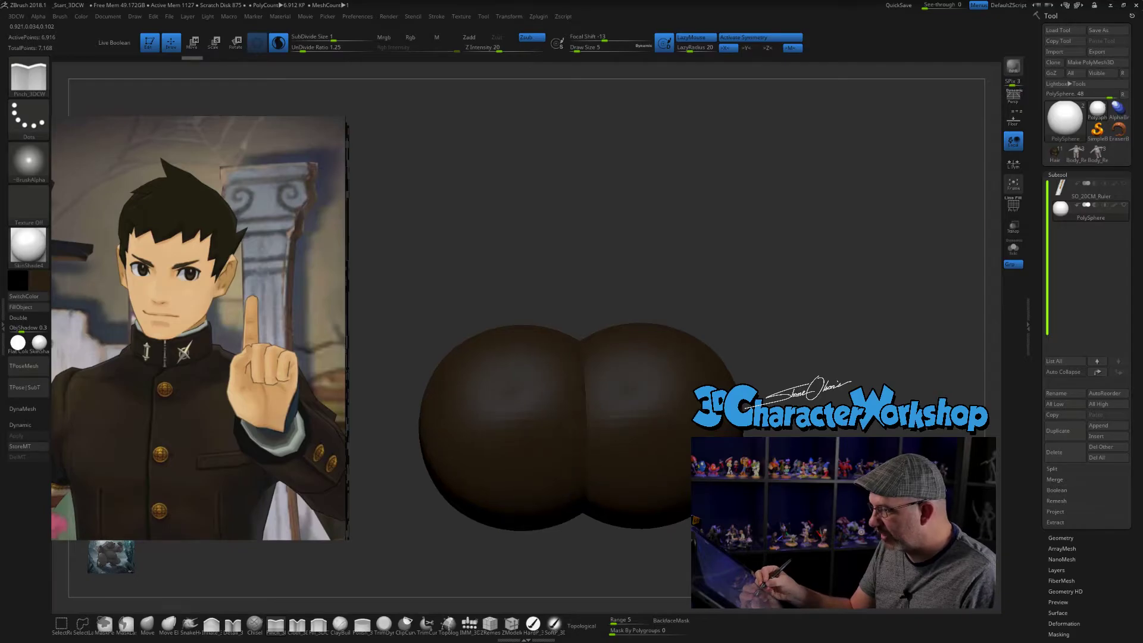
key("ctrl+z")
key("ctrl+z")
key("ctrl+z")
- Duplicate the sphere sideways along the X axis with a deep overlap, and turn off symmetry
left_click_drag(748, 471, 786, 435, "alt")
key("w")
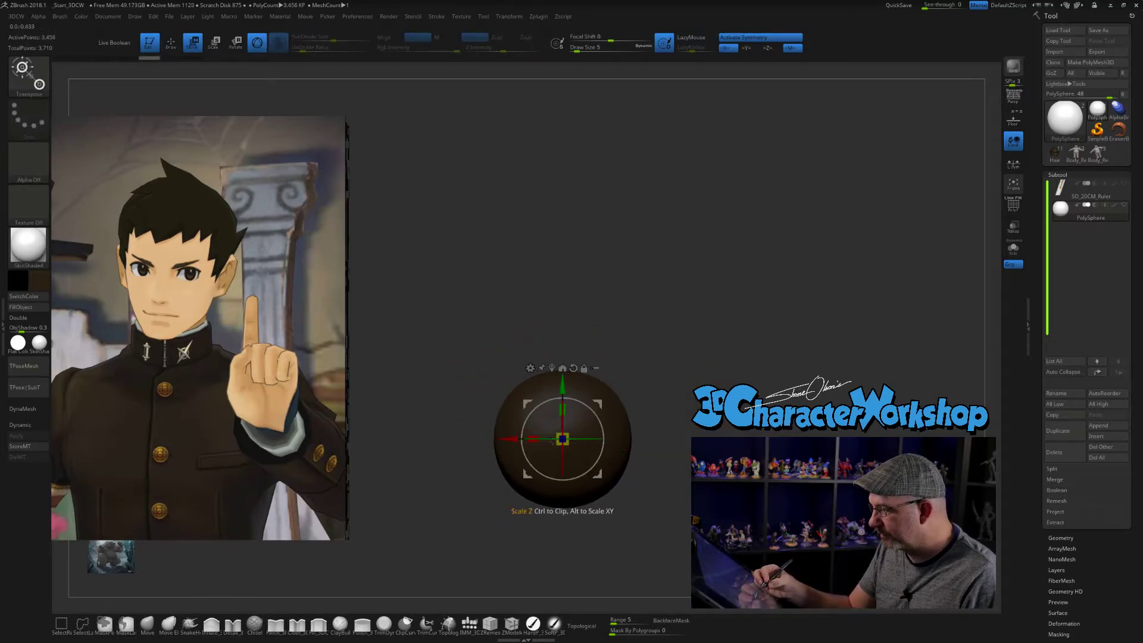
left_click_drag(502, 439, 510, 439)
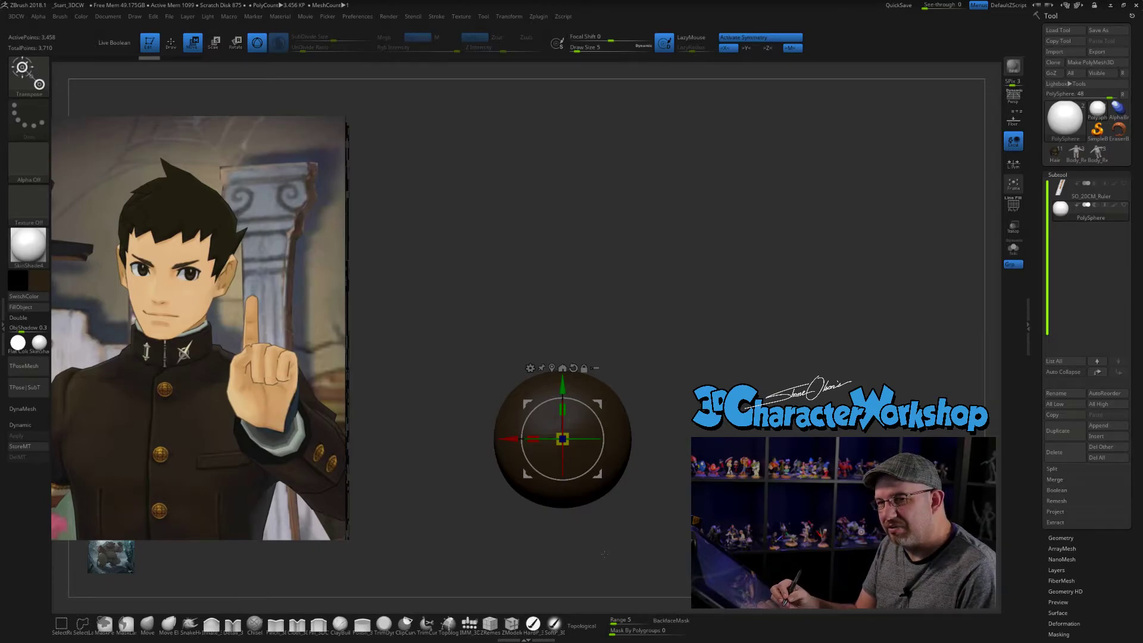
mouse_move(614, 533)
left_mouse_down("alt")
mouse_move(628, 549)
mouse_move(635, 532)
left_mouse_up("alt")
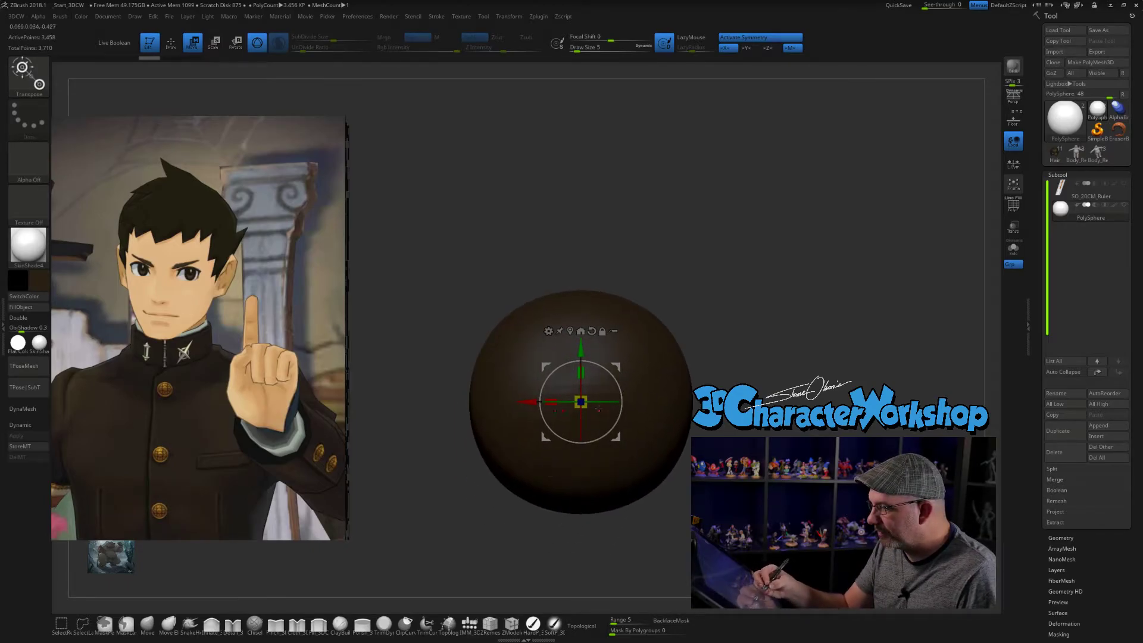
left_click_drag(563, 393, 630, 394, "ctrl")
left_click_drag(424, 381, 403, 399, "alt")
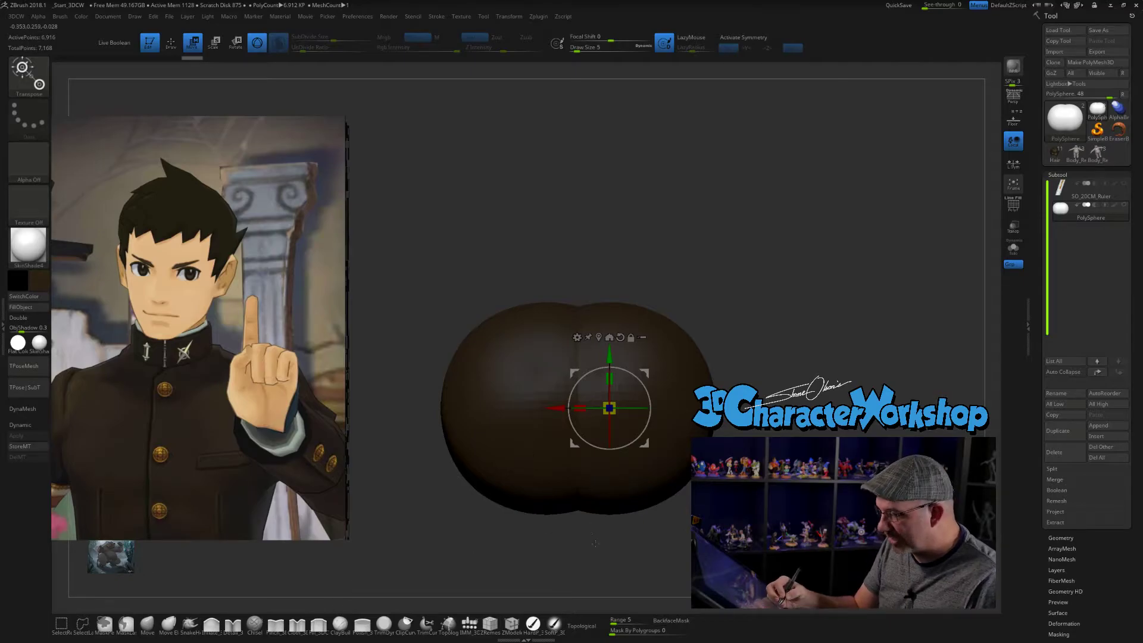
key("q")
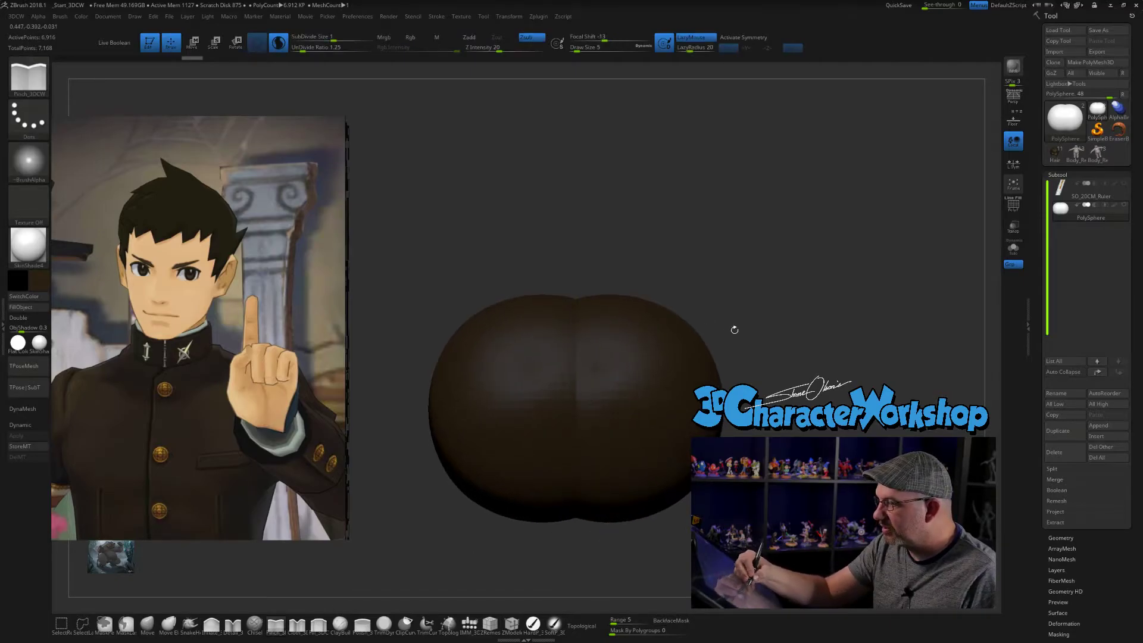
left_click_drag(723, 325, 744, 330, "alt")
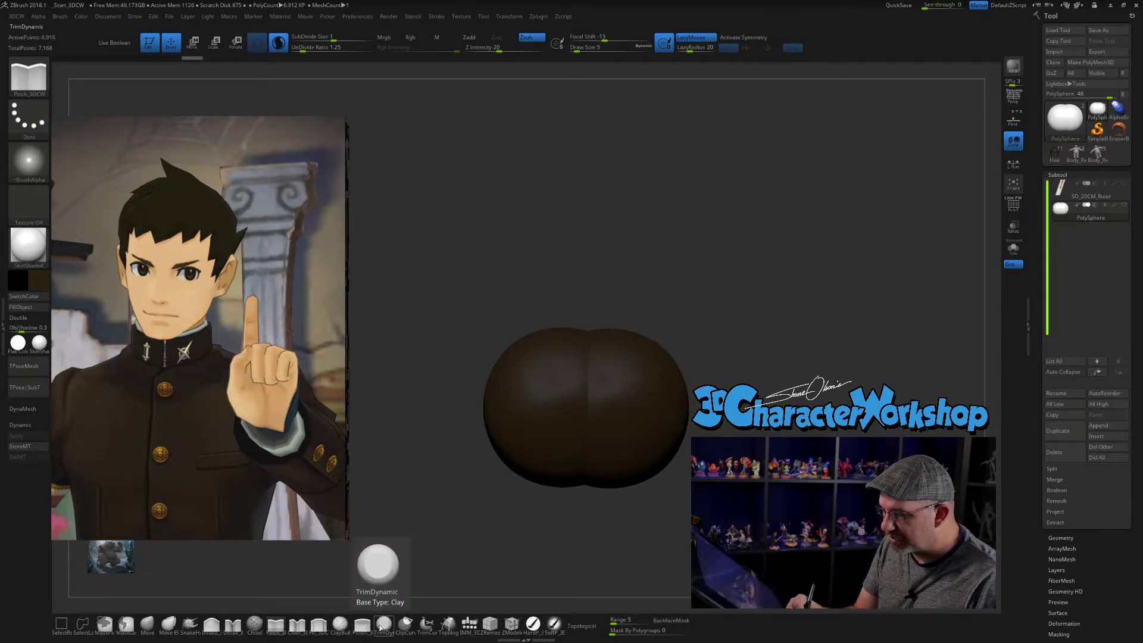
- Switch to the Polish brush at draw size 77 and turn off Sculptris Pro mode
left_click(362, 623)
key("s")
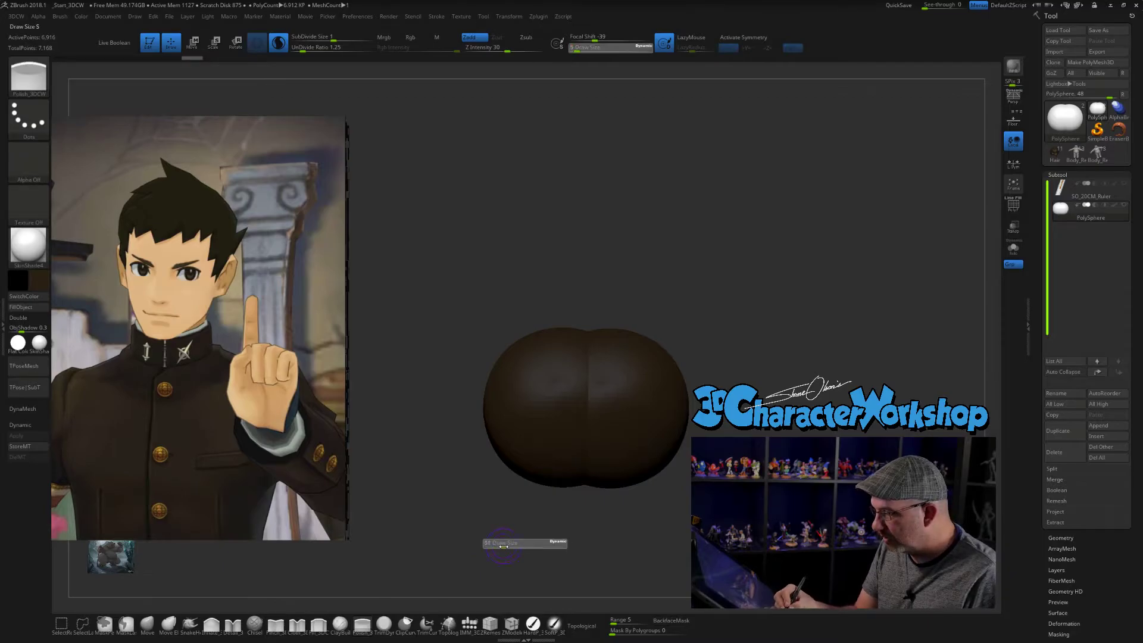
left_click(278, 42)
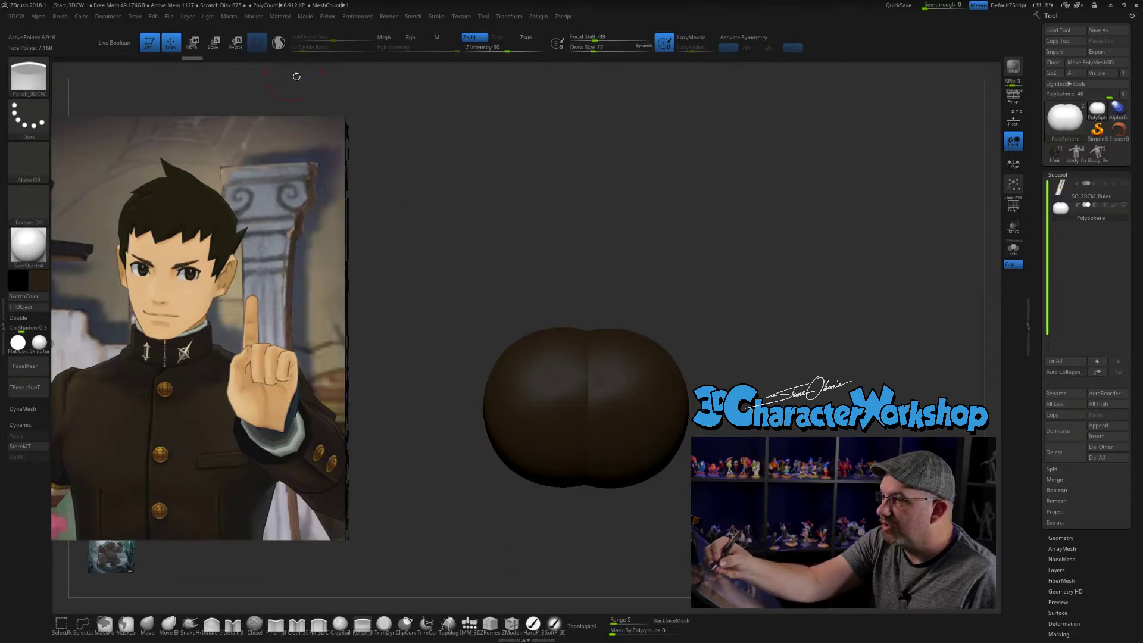
mouse_move(743, 340)
left_mouse_down("alt")
mouse_move(733, 335)
mouse_move(745, 385)
mouse_move(762, 380)
mouse_move(766, 393)
left_mouse_up("alt")
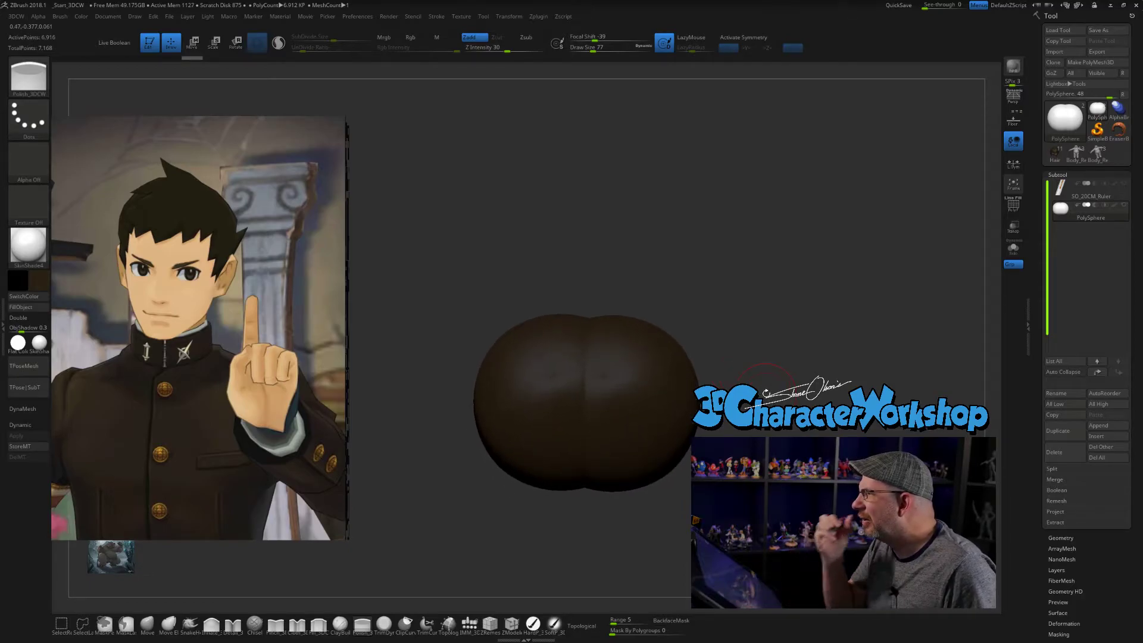
- Polish across the upper seam between the two overlapping spheres and check the mesh with its wireframe
key("shift")
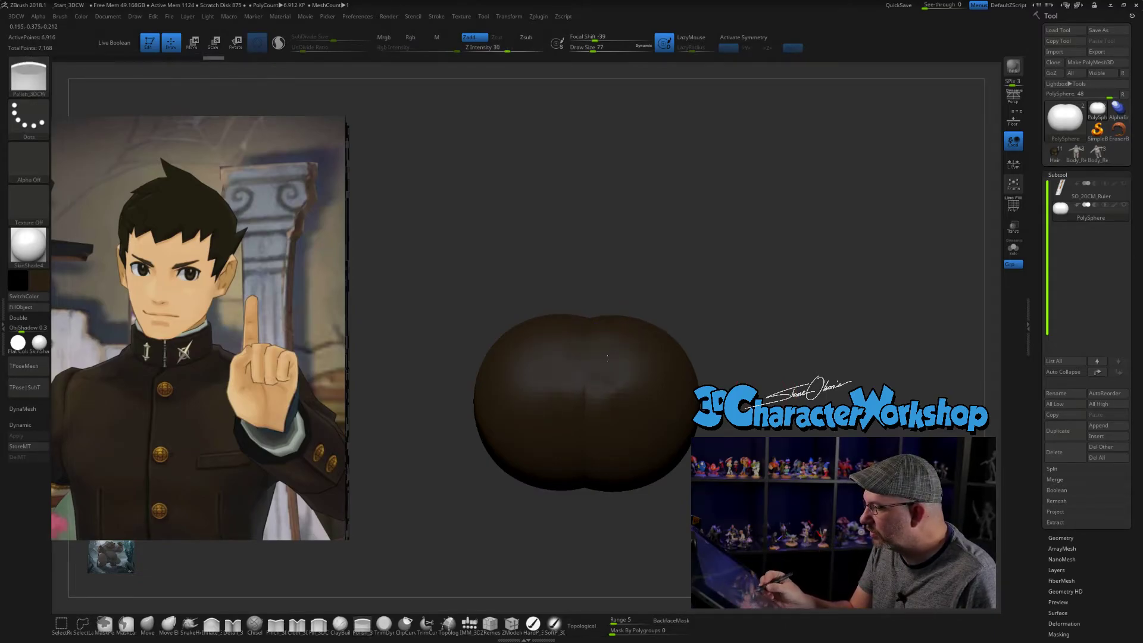
key("shift+f")
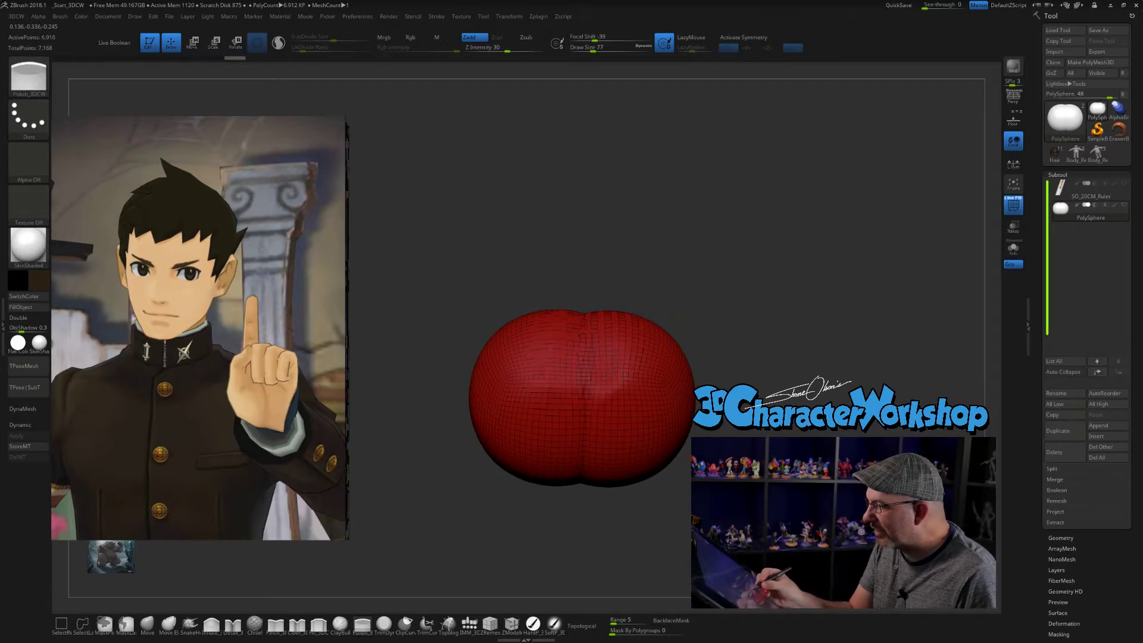
key("shift+f")
right_click_drag(632, 364, 625, 363)
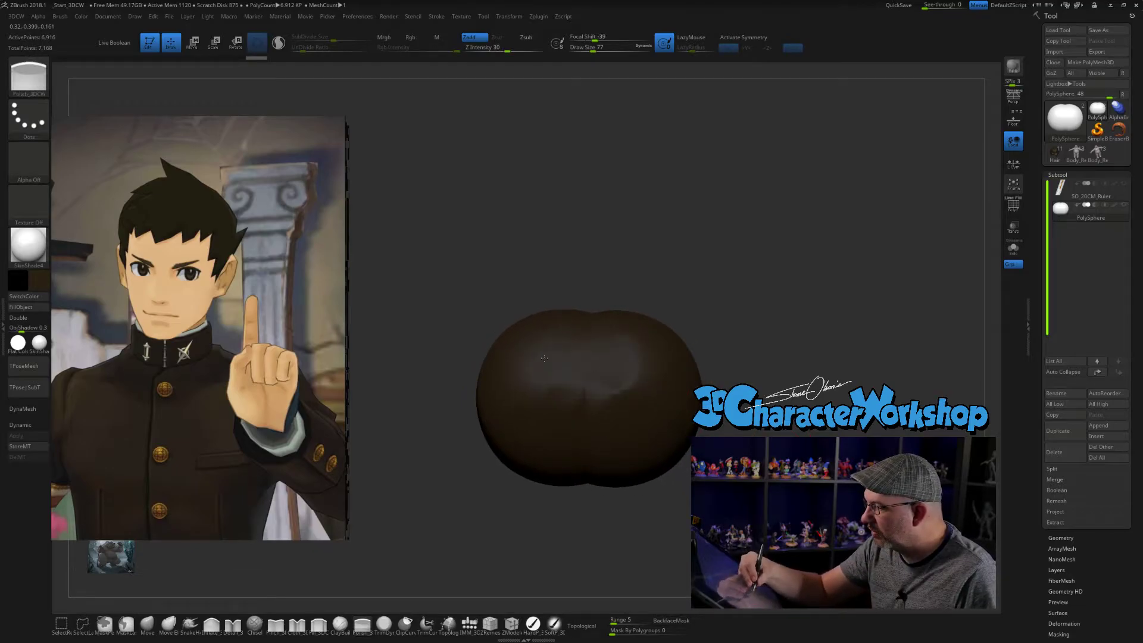
left_click_drag(550, 389, 571, 340)
mouse_move(691, 382)
right_mouse_down()
mouse_move(686, 406)
mouse_move(688, 394)
right_mouse_up()
mouse_move(627, 365)
left_mouse_down()
mouse_move(613, 359)
mouse_move(585, 398)
left_mouse_up()
right_click_drag(680, 374, 683, 389)
- Smooth and re-polish the front of the joined spheres to blend the middle of the seam
key("shift")
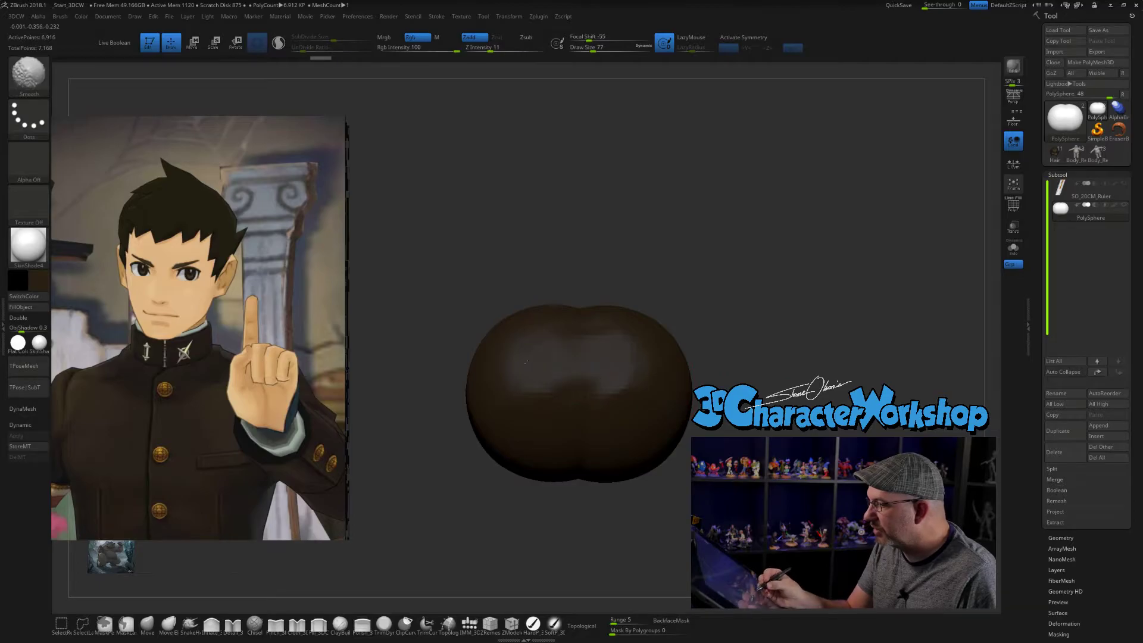
mouse_move(542, 337)
left_mouse_down("shift")
mouse_move(622, 341)
mouse_move(642, 374)
left_mouse_up("shift")
mouse_move(642, 374)
right_mouse_down()
mouse_move(651, 350)
mouse_move(646, 379)
mouse_move(647, 368)
mouse_move(629, 386)
right_mouse_up()
left_click_drag(543, 411, 589, 406)
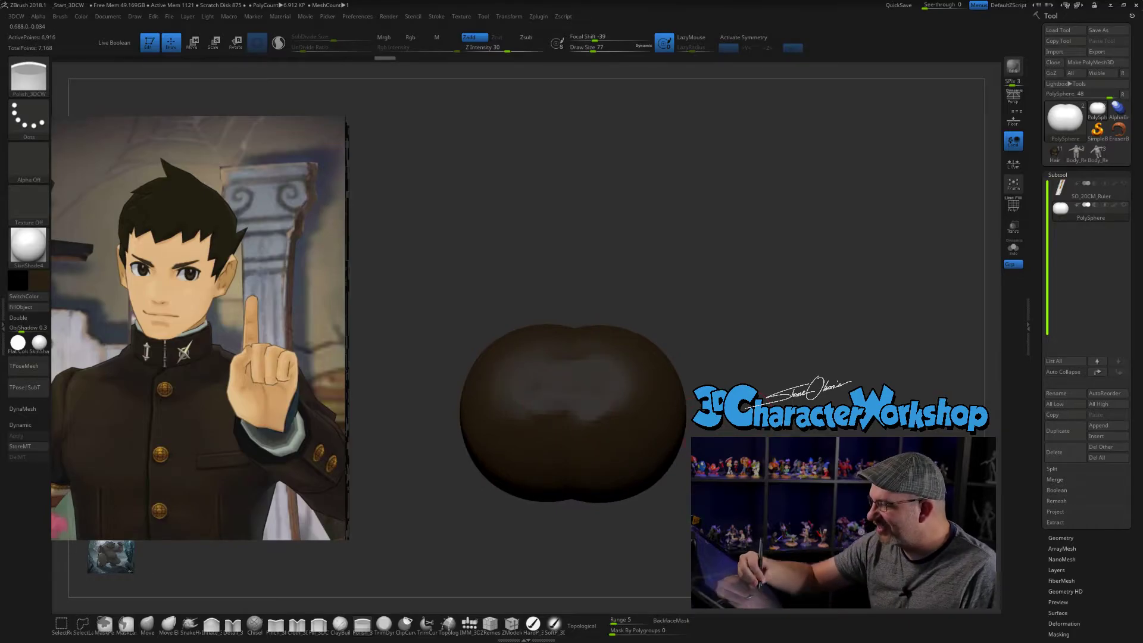
right_click_drag(590, 393, 589, 390)
right_click_drag(590, 391, 586, 401, "alt")
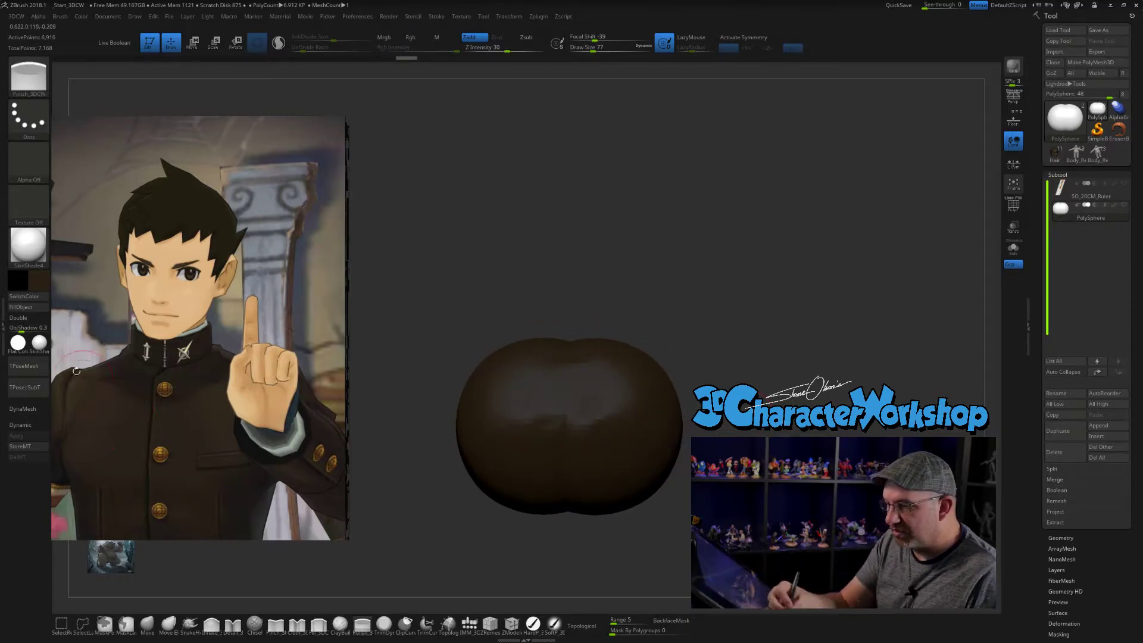
- Change the joined spheres' color to light gray and apply the zbro_Gray_ex material
left_click(18, 279)
left_click_drag(697, 275, 699, 274)
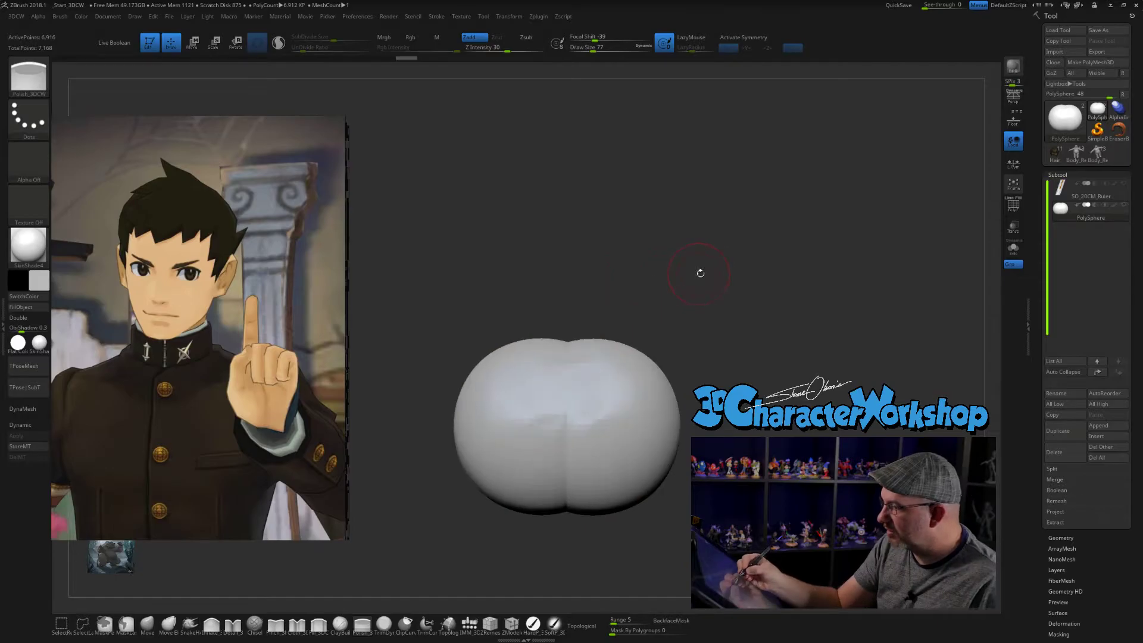
left_click(38, 341)
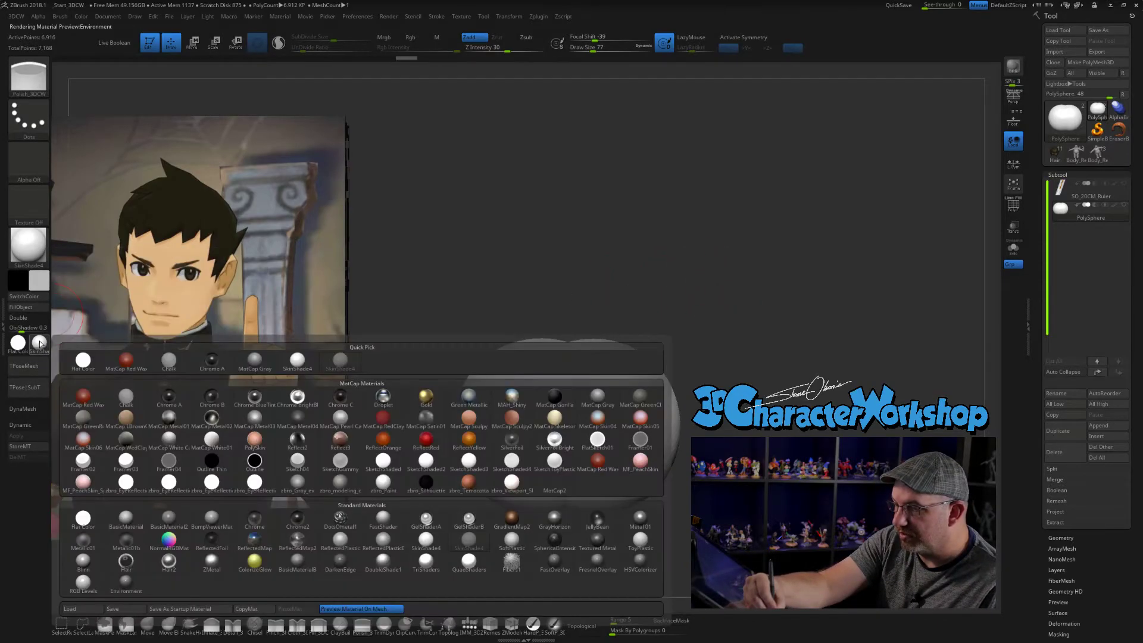
left_click(297, 483)
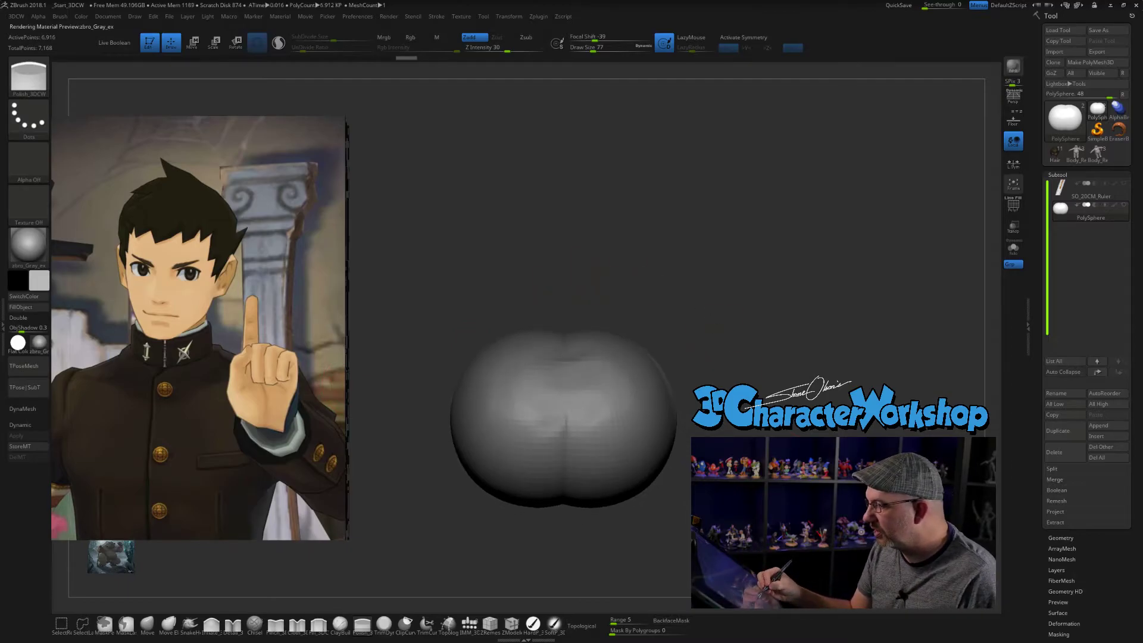
- Polish across the central seam again from the middle toward the neighbouring sphere's front surface
left_click_drag(616, 513, 597, 509)
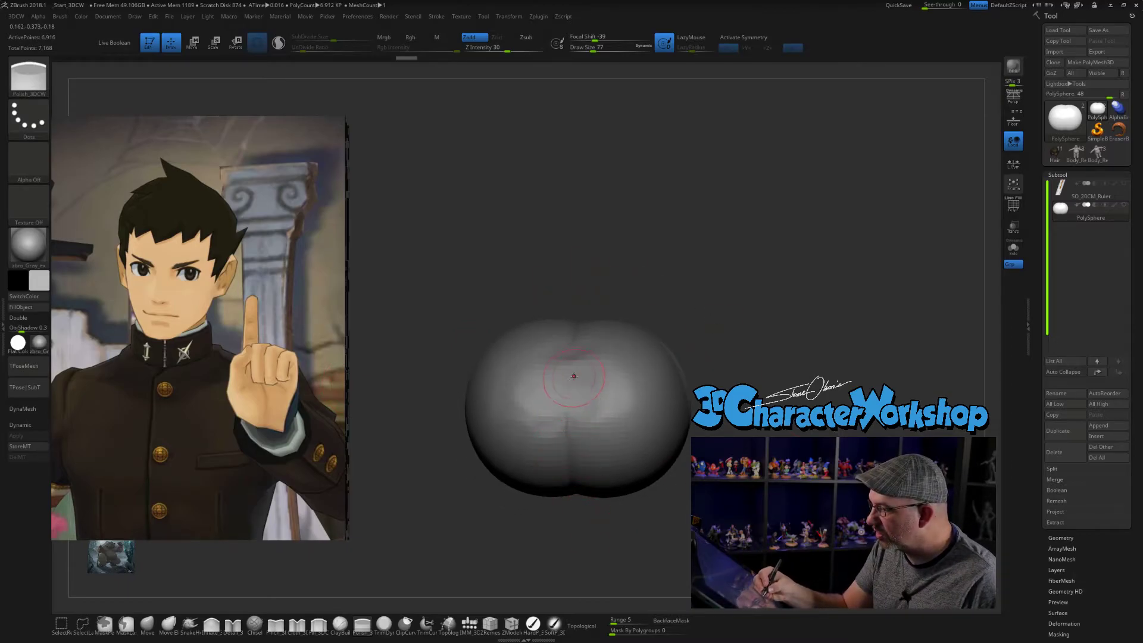
left_click_drag(694, 478, 710, 474)
mouse_move(579, 377)
left_mouse_down("shift")
mouse_move(549, 387)
mouse_move(545, 374)
mouse_move(531, 390)
left_mouse_up("shift")
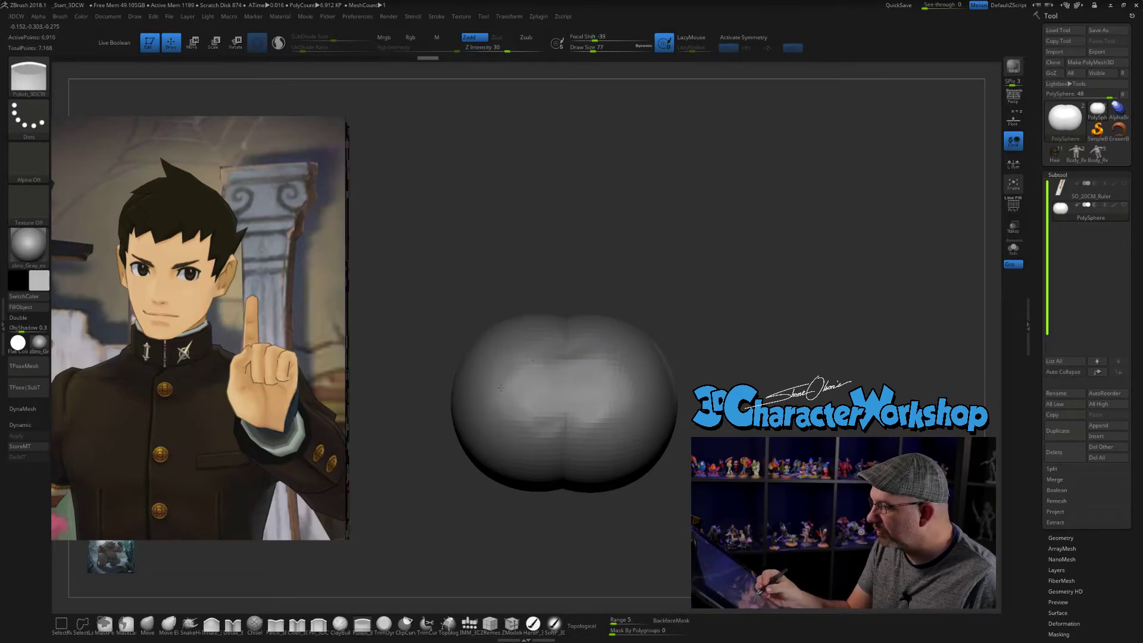
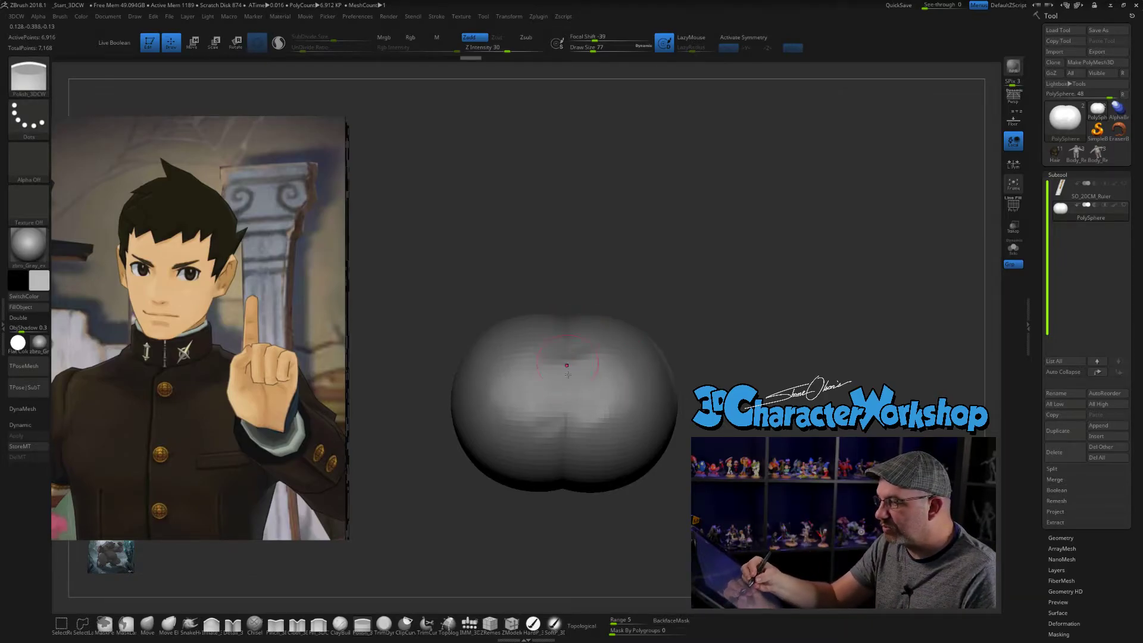
- Pinch down the lower central seam of the joined spheres and along both sides of it, using a Draw Size of 65
left_click_drag(729, 436, 719, 403)
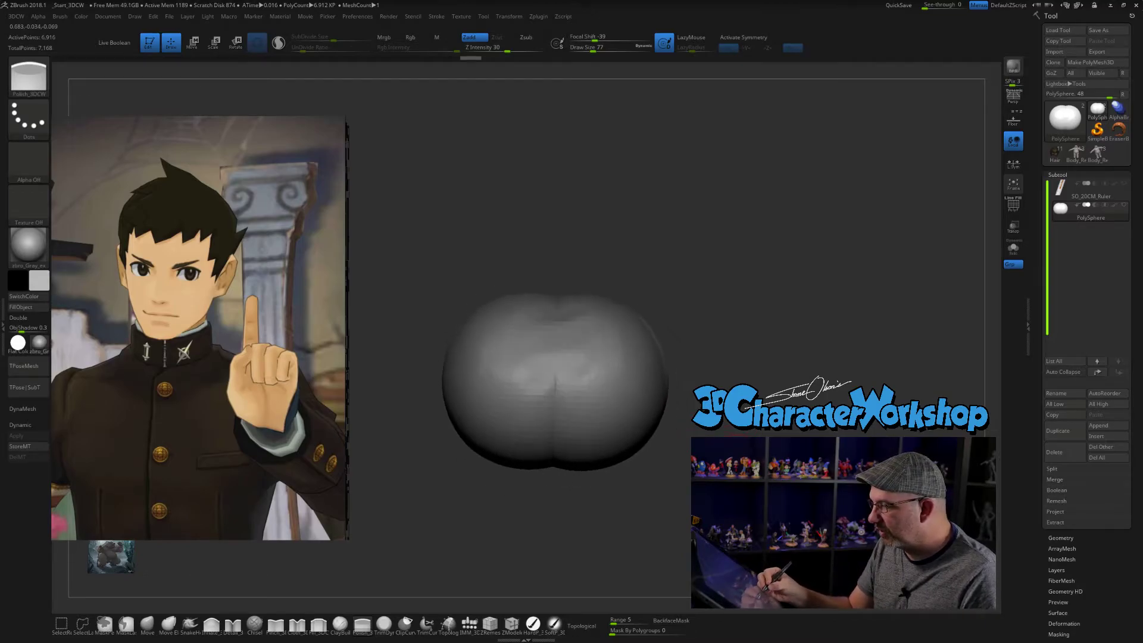
left_click(276, 624)
mouse_move(604, 517)
left_mouse_down("alt")
mouse_move(671, 530)
mouse_move(677, 516)
left_mouse_up("alt")
key("s")
left_click_drag(560, 362, 579, 411)
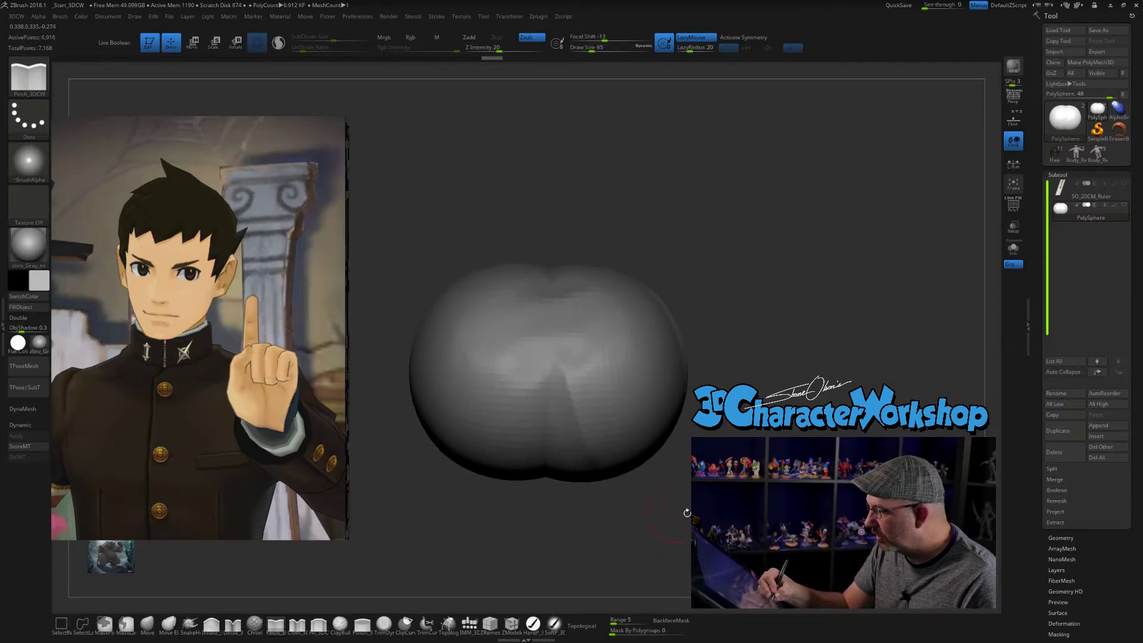
left_click_drag(679, 508, 675, 502)
left_click_drag(529, 391, 498, 484)
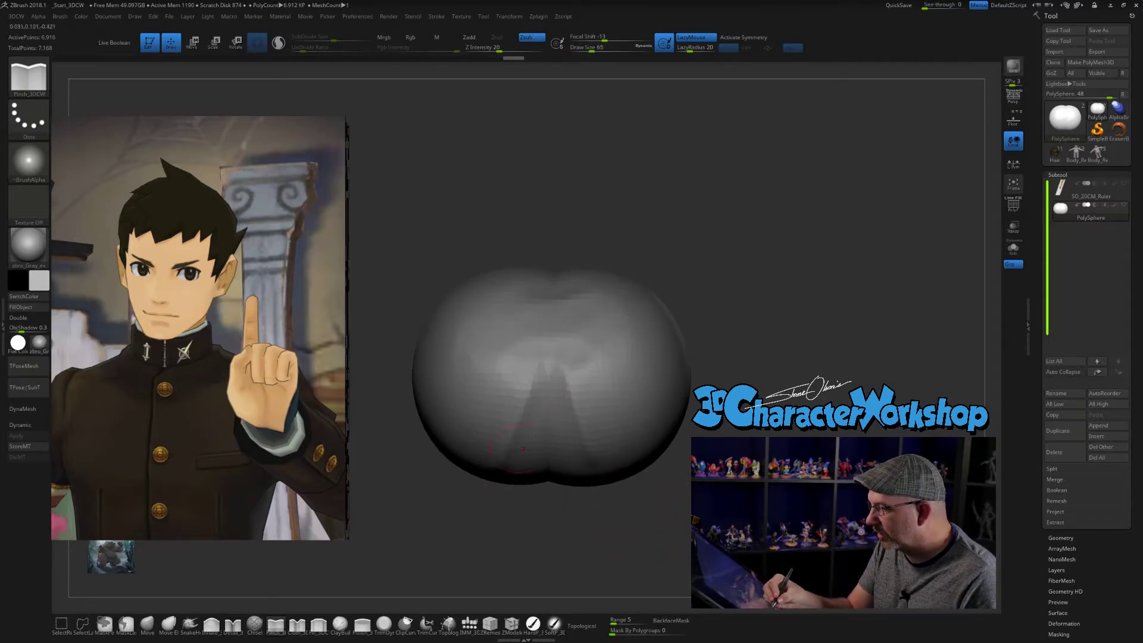
left_click_drag(549, 360, 551, 508)
left_click_drag(687, 534, 675, 530)
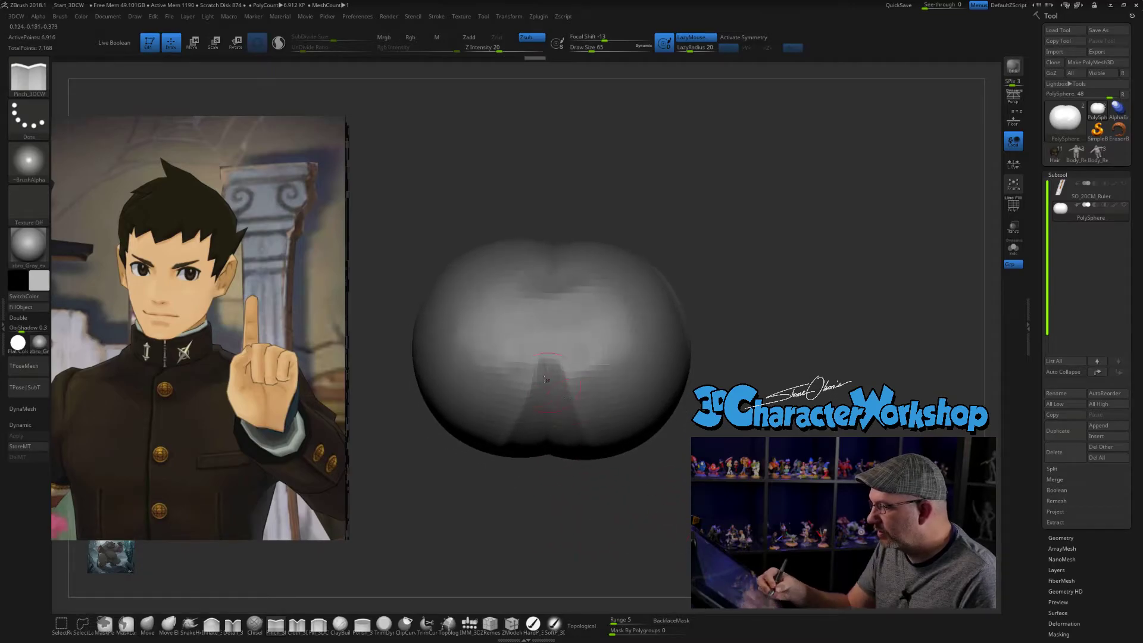
mouse_move(679, 480)
left_mouse_down()
mouse_move(701, 481)
mouse_move(668, 509)
left_mouse_up()
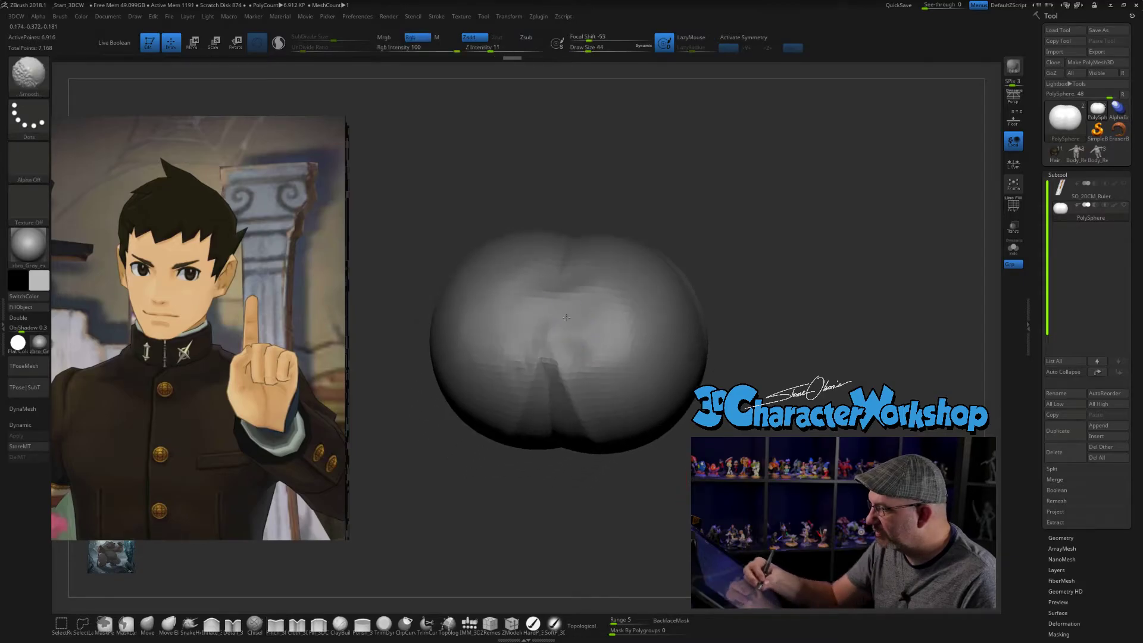
- Smooth and re-pinch the middle of the spheres' seam, just above the triangular crease, using a Draw Size of 44
left_click_drag(580, 328, 559, 344, "shift")
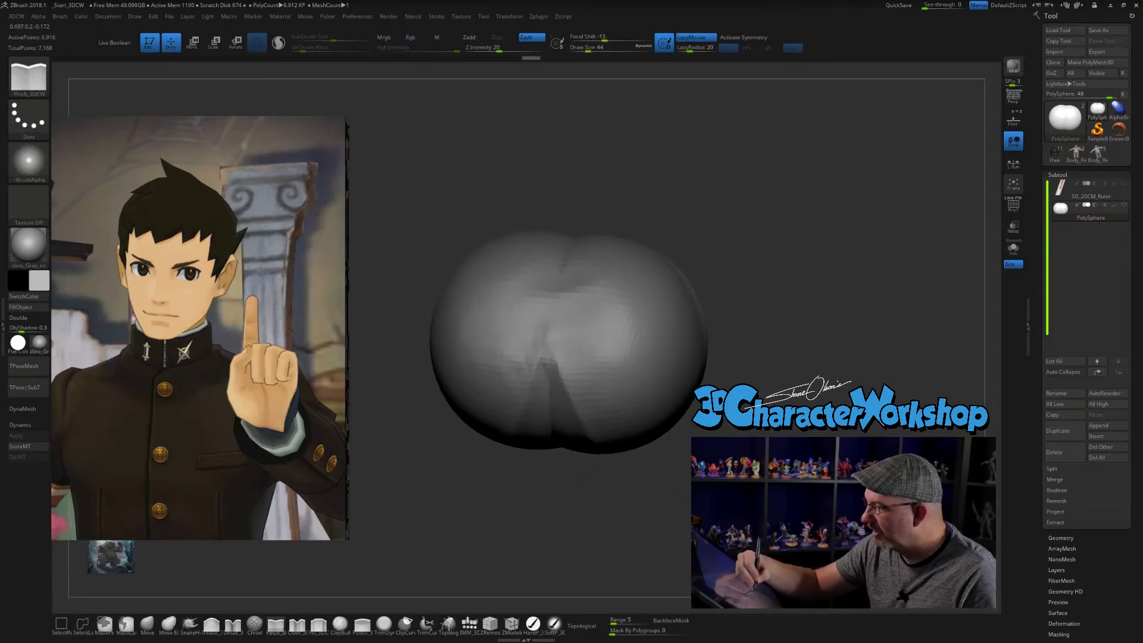
left_click_drag(652, 496, 688, 493)
left_click_drag(551, 356, 519, 339, "shift")
left_click_drag(485, 404, 531, 296, "shift")
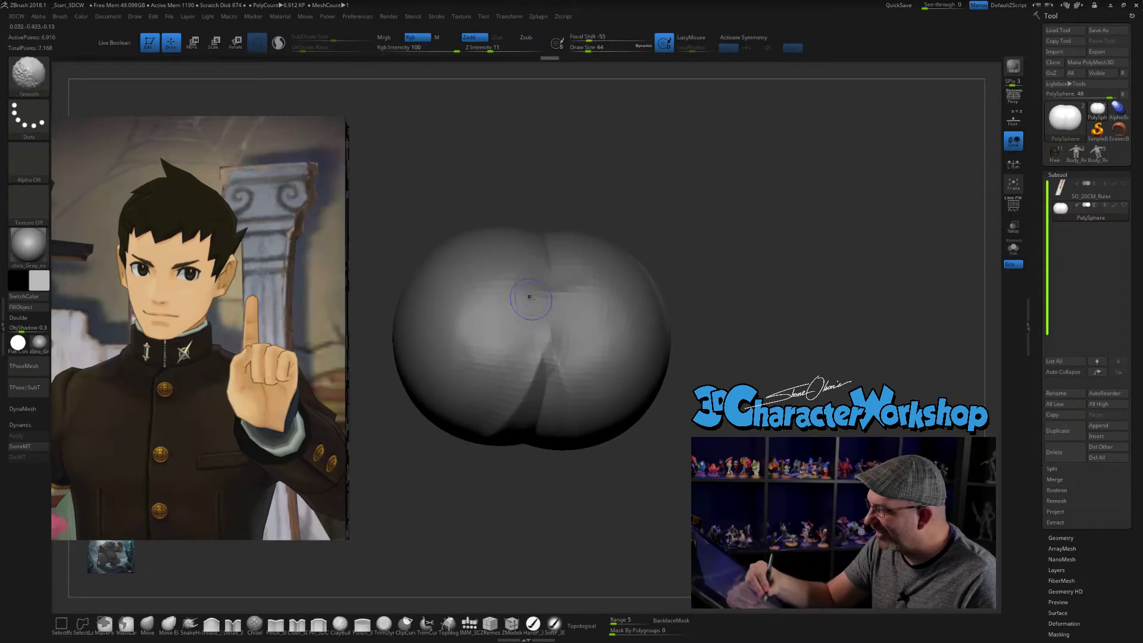
left_click_drag(683, 443, 647, 441)
mouse_move(556, 340)
left_mouse_down("shift")
mouse_move(558, 328)
mouse_move(544, 324)
mouse_move(558, 314)
left_mouse_up("shift")
left_click_drag(646, 471, 671, 448)
mouse_move(553, 353)
left_mouse_down()
mouse_move(581, 454)
mouse_move(637, 474)
mouse_move(667, 451)
left_mouse_up()
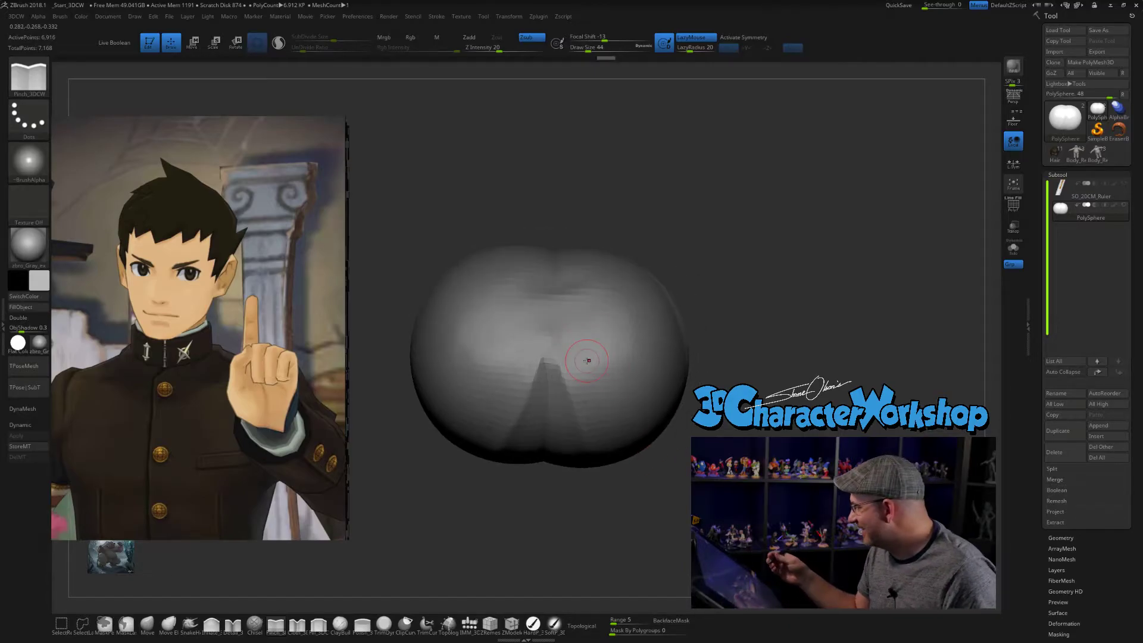
mouse_move(836, 242)
left_mouse_down()
mouse_move(822, 224)
mouse_move(801, 276)
mouse_move(816, 250)
left_mouse_up()
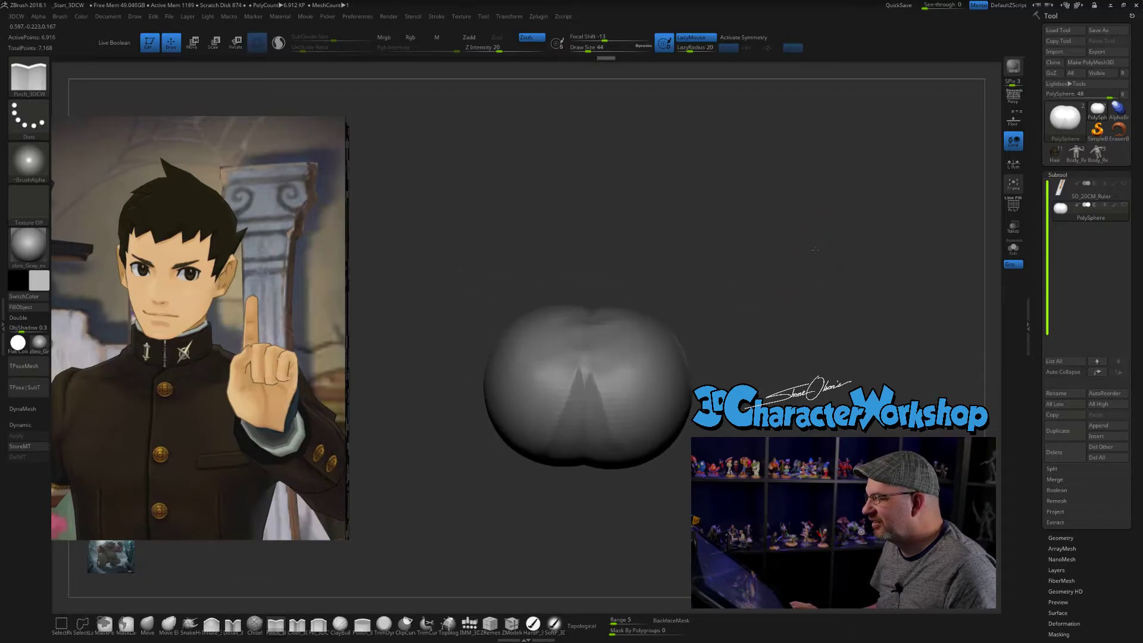
- Switch to the uniformed character model and apply the SkinShade4 material
left_click(1055, 156)
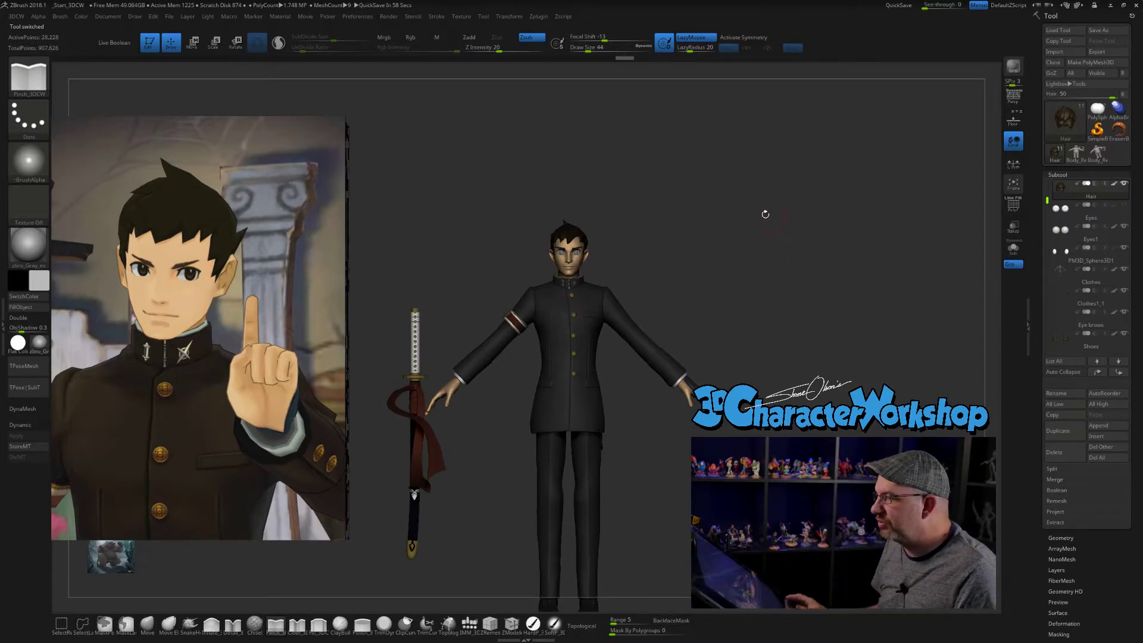
left_click(46, 344)
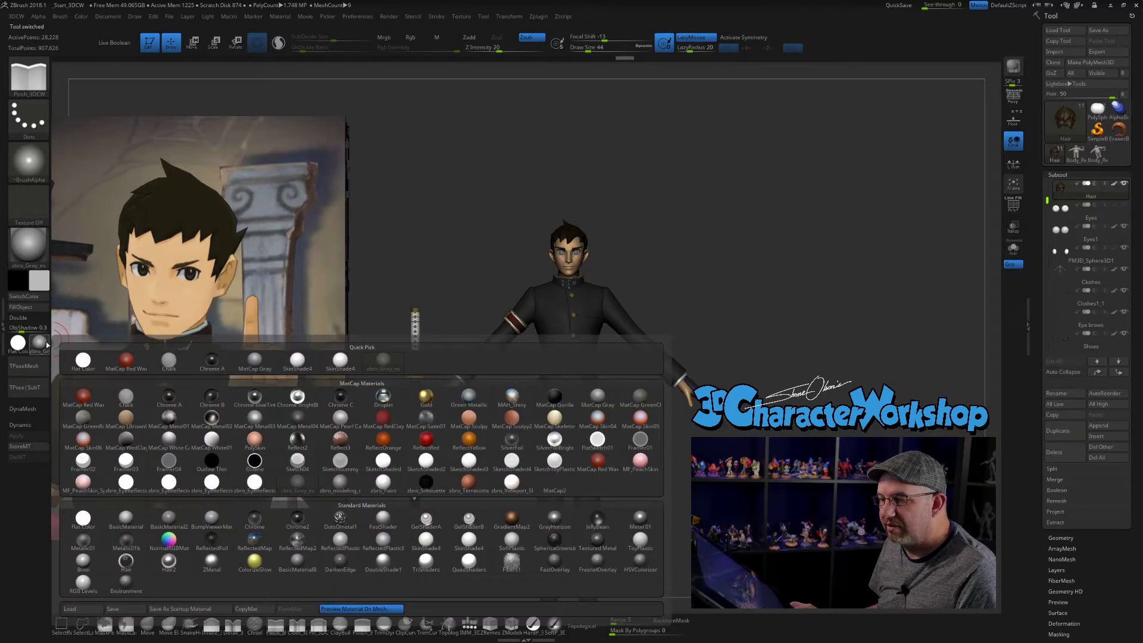
left_click(339, 360)
- Frame the character's head, set the Draw Size to 16, and inspect the hair's wireframe
mouse_move(687, 196)
left_mouse_down("alt")
mouse_move(714, 250)
mouse_move(807, 301)
left_mouse_up("alt")
key("s")
left_click_drag(825, 256, 873, 299, "alt")
key("shift+f")
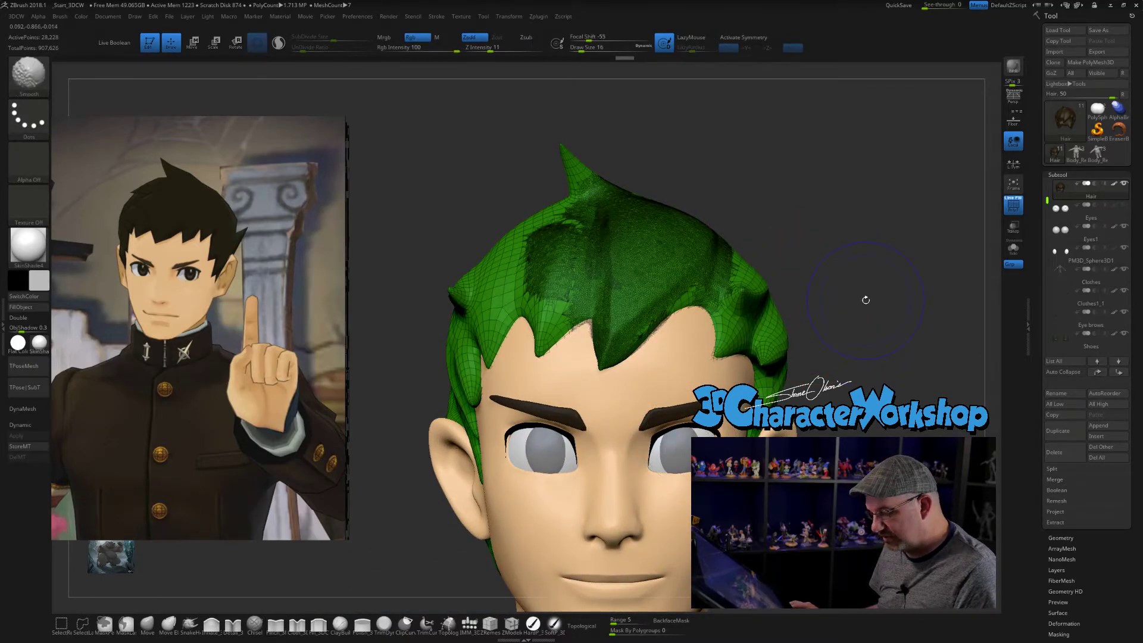
key("shift+f")
mouse_move(883, 266)
left_mouse_down("alt")
mouse_move(844, 284)
mouse_move(825, 274)
left_mouse_up("alt")
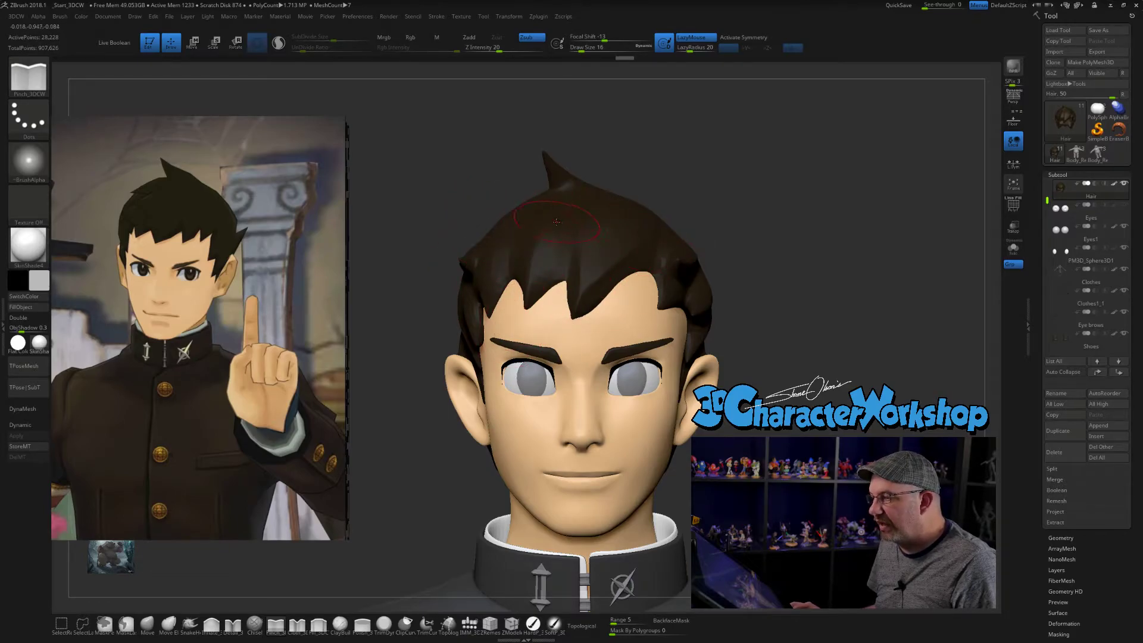
- Examine the head and hair from frontal, raised and slightly turned angles, comparing the silhouette with the reference
mouse_move(934, 226)
left_mouse_down()
mouse_move(774, 250)
mouse_move(539, 315)
left_mouse_up()
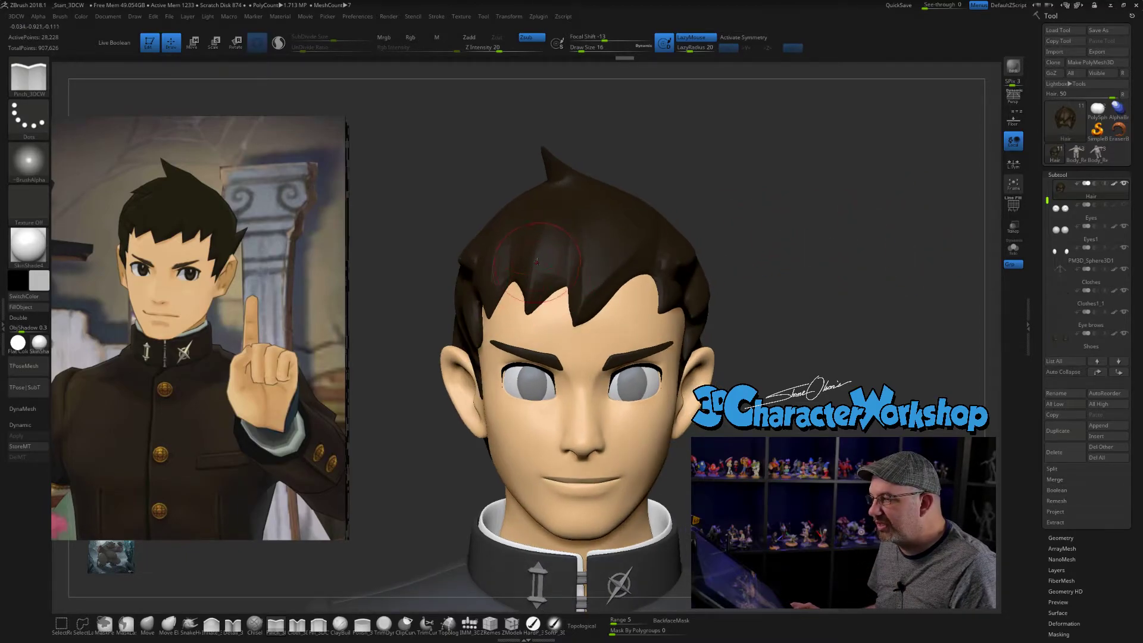
left_click_drag(842, 222, 816, 222)
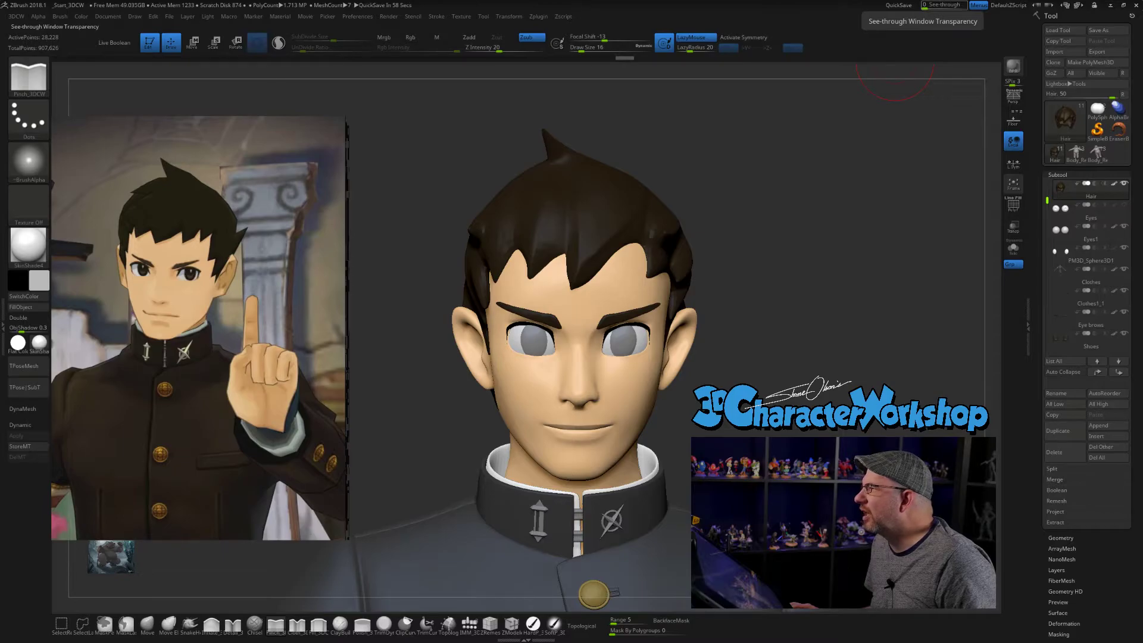
left_click_drag(880, 223, 885, 212)
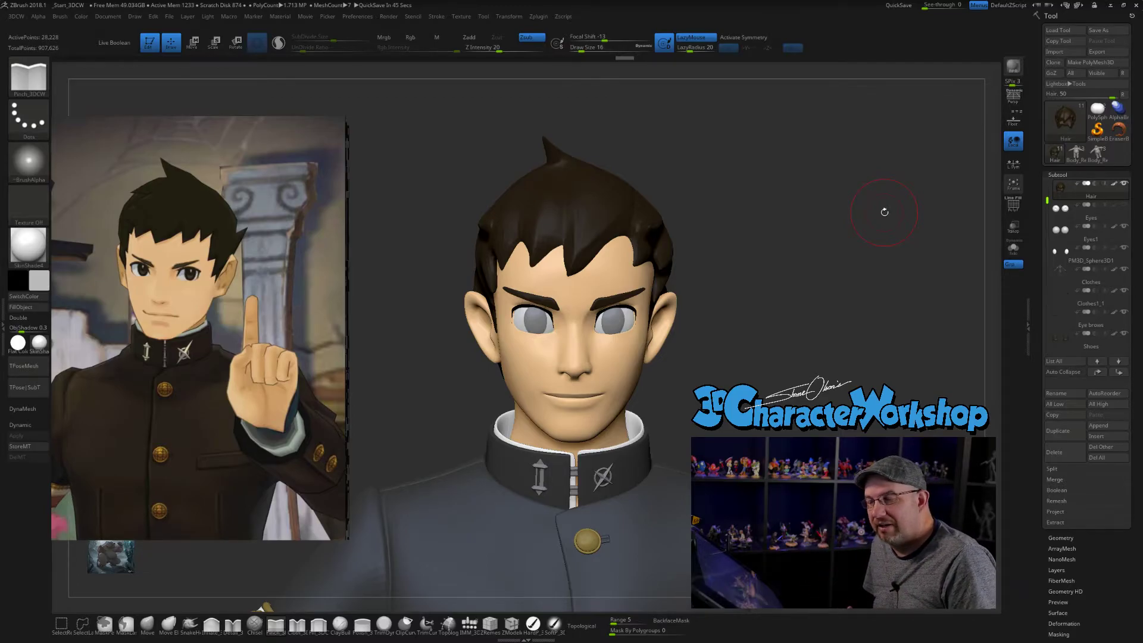
left_click_drag(858, 221, 835, 269)
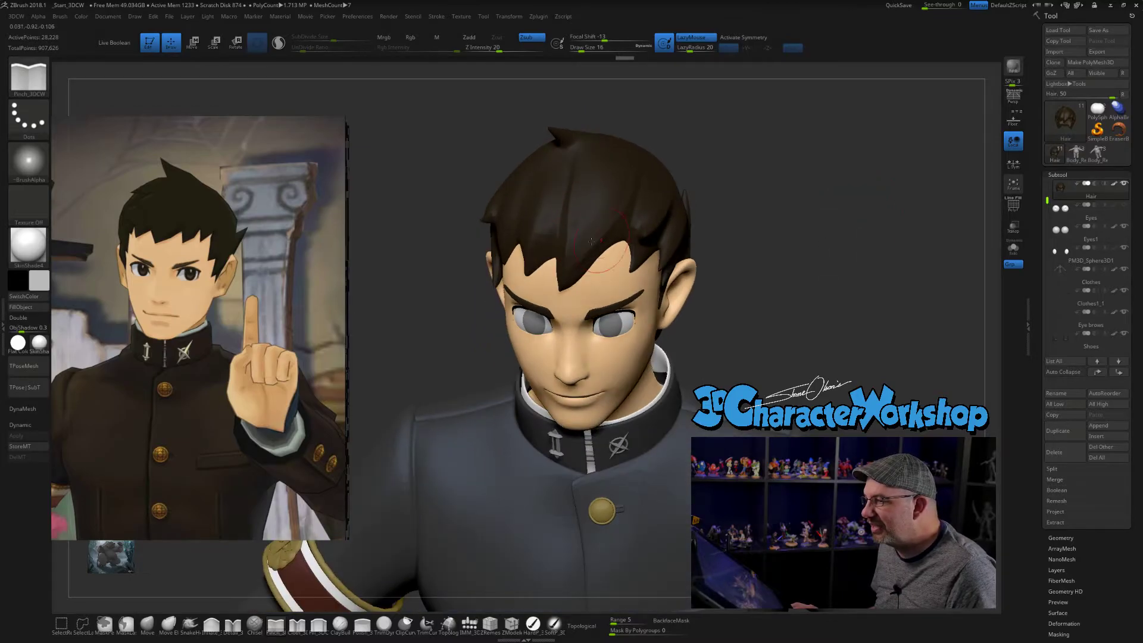
left_click_drag(824, 229, 847, 186)
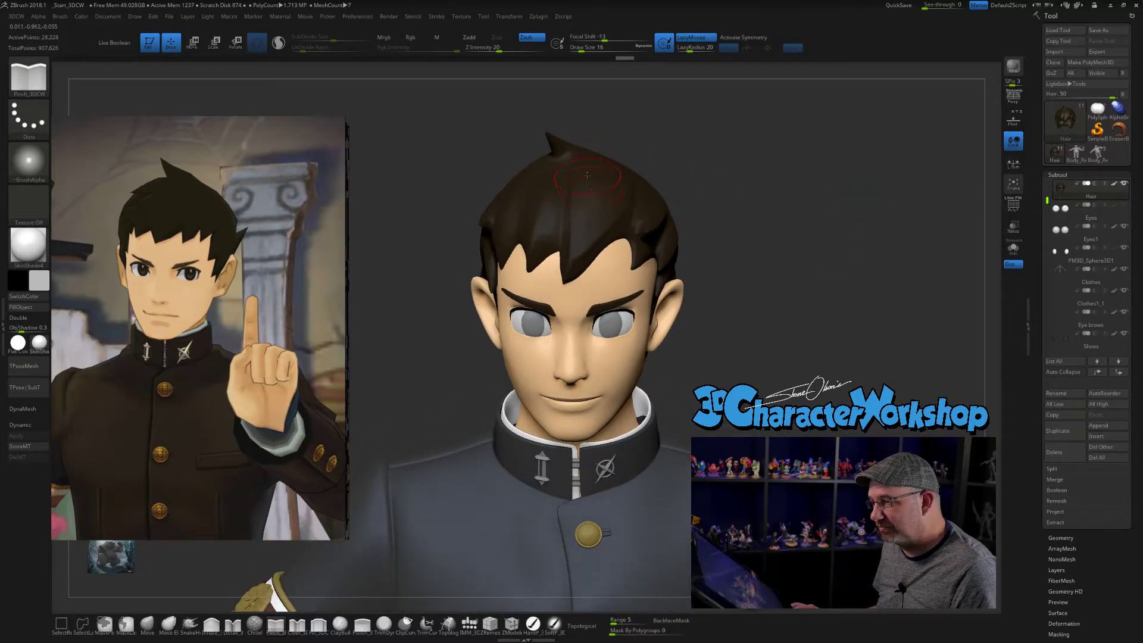
left_click_drag(778, 212, 795, 219)
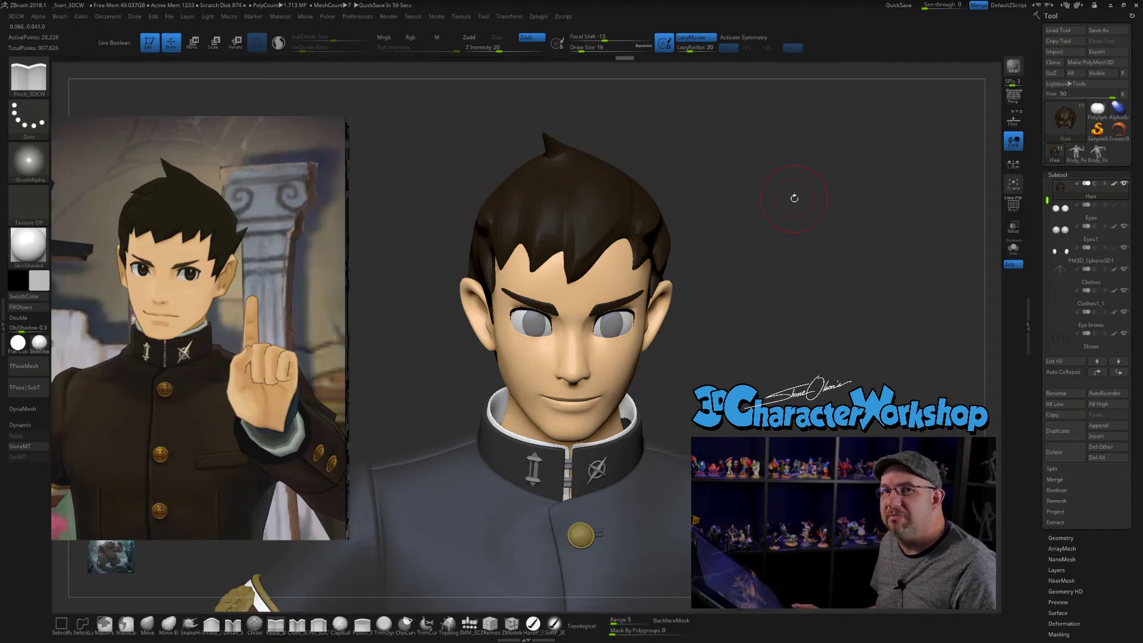
left_click_drag(794, 191, 777, 194)
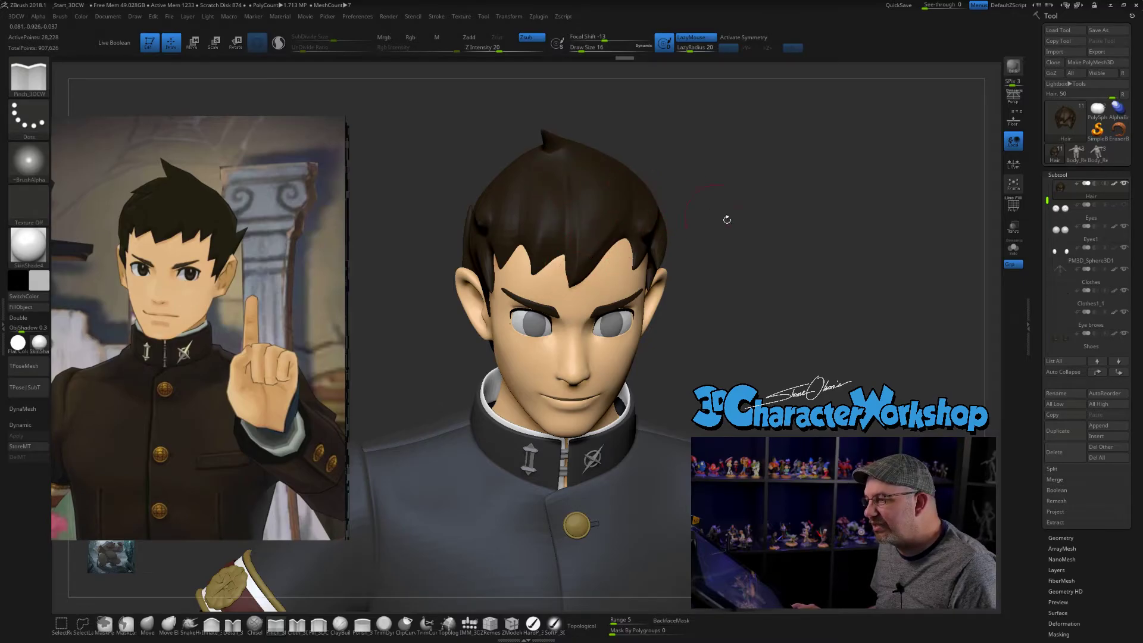
left_click_drag(707, 214, 713, 223)
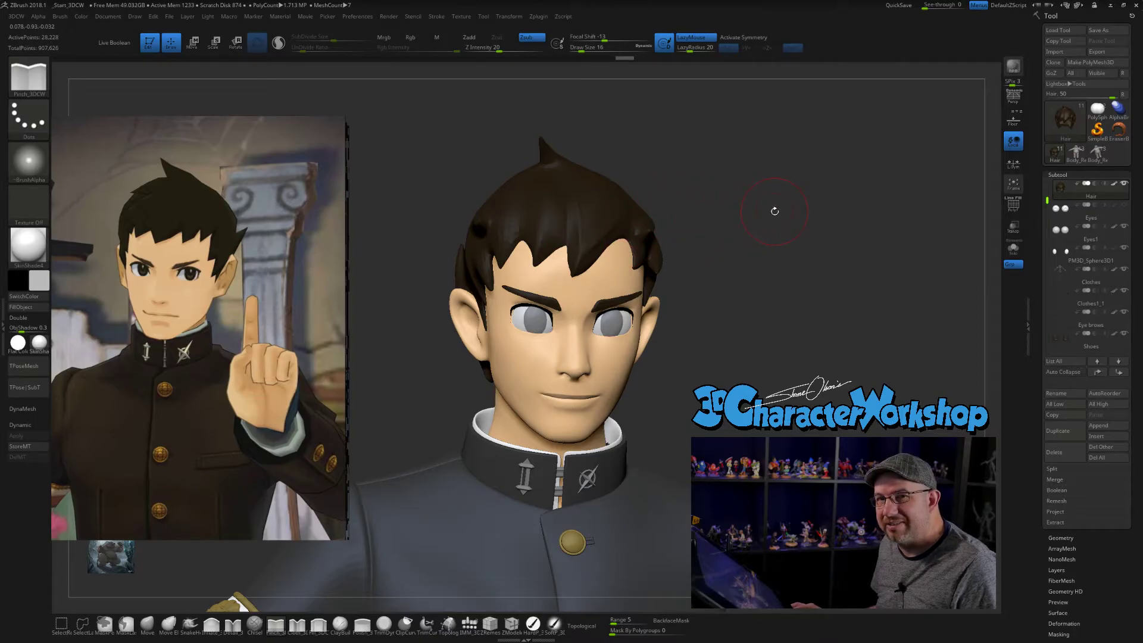
mouse_move(747, 224)
left_mouse_down()
mouse_move(760, 209)
mouse_move(759, 267)
left_mouse_up()
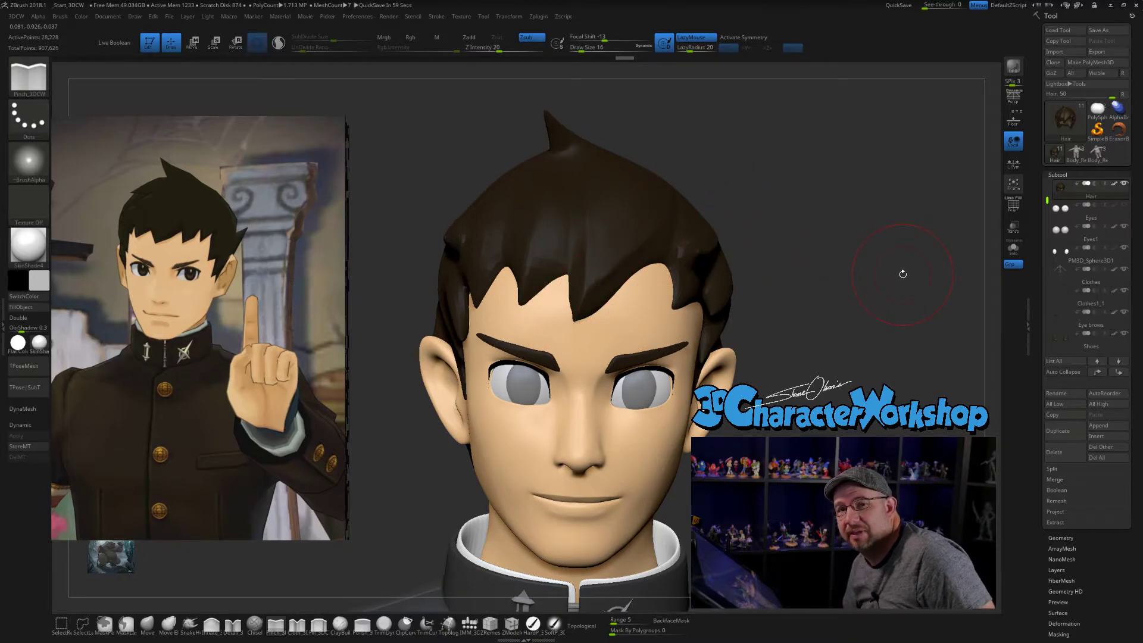
mouse_move(836, 234)
left_mouse_down()
mouse_move(830, 242)
mouse_move(844, 242)
left_mouse_up()
- Set the Draw Size to 14 and check the hair in side and three-quarter view
key("s")
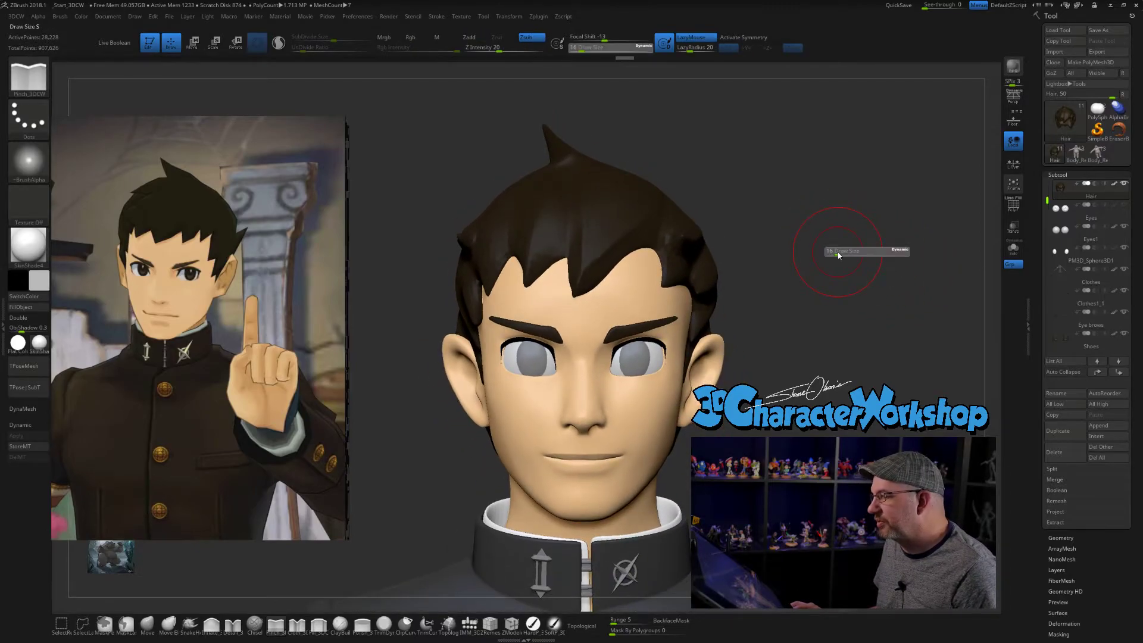
left_click(837, 252)
left_click_drag(834, 254, 690, 214)
left_click_drag(880, 234, 732, 204)
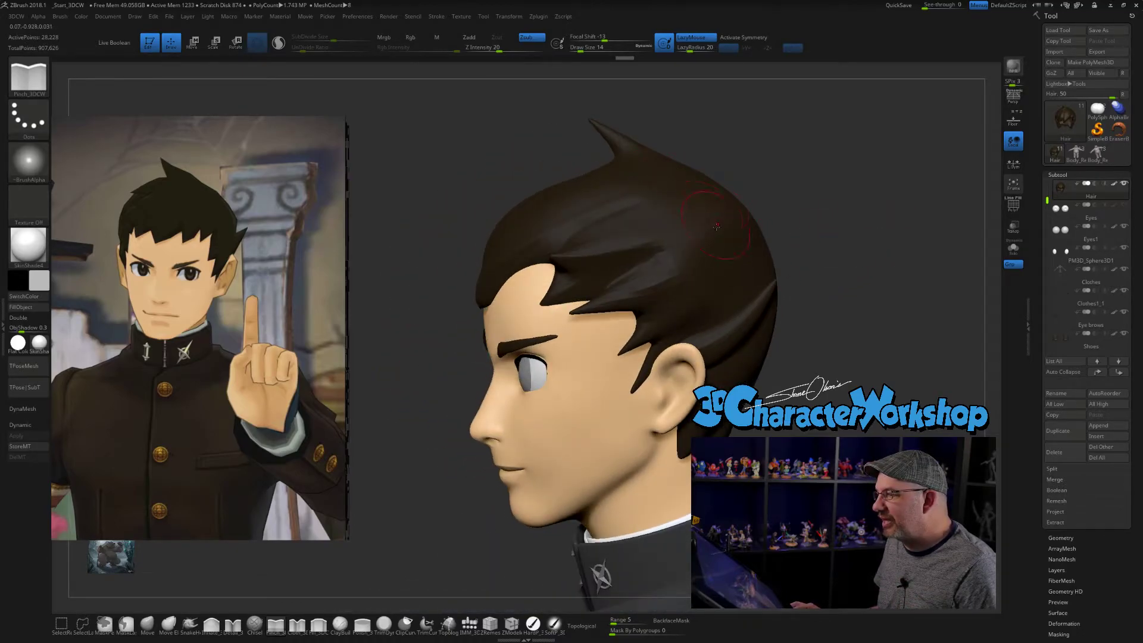
left_click_drag(881, 327, 849, 324)
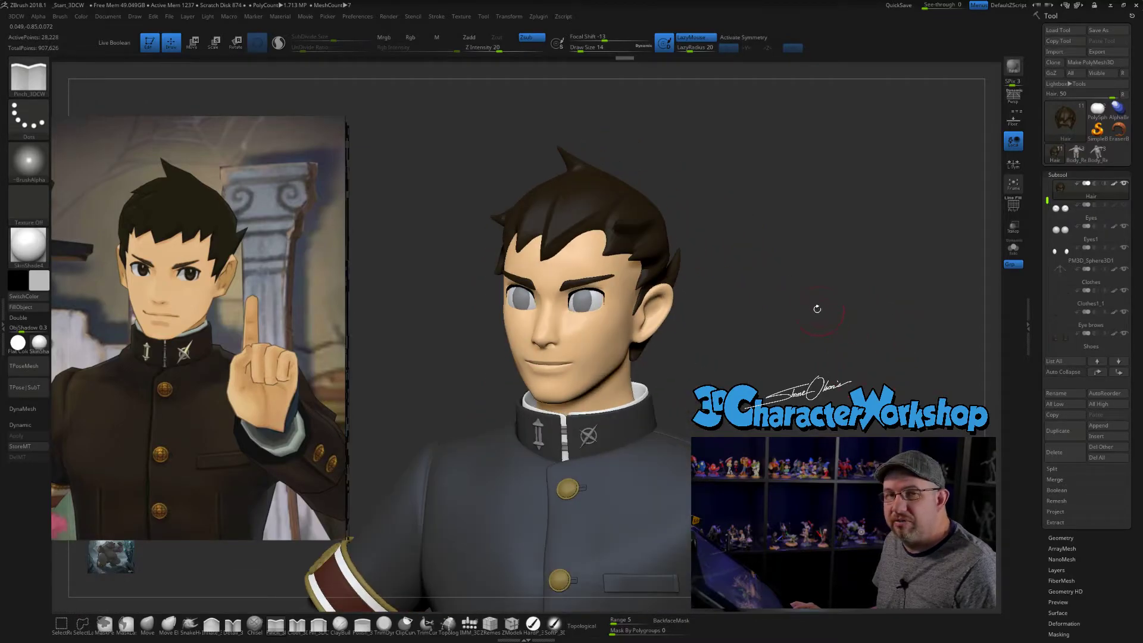
- Select the iris meshes and fill them with the dark color sampled from the reference character's hair
left_click(582, 300, "alt")
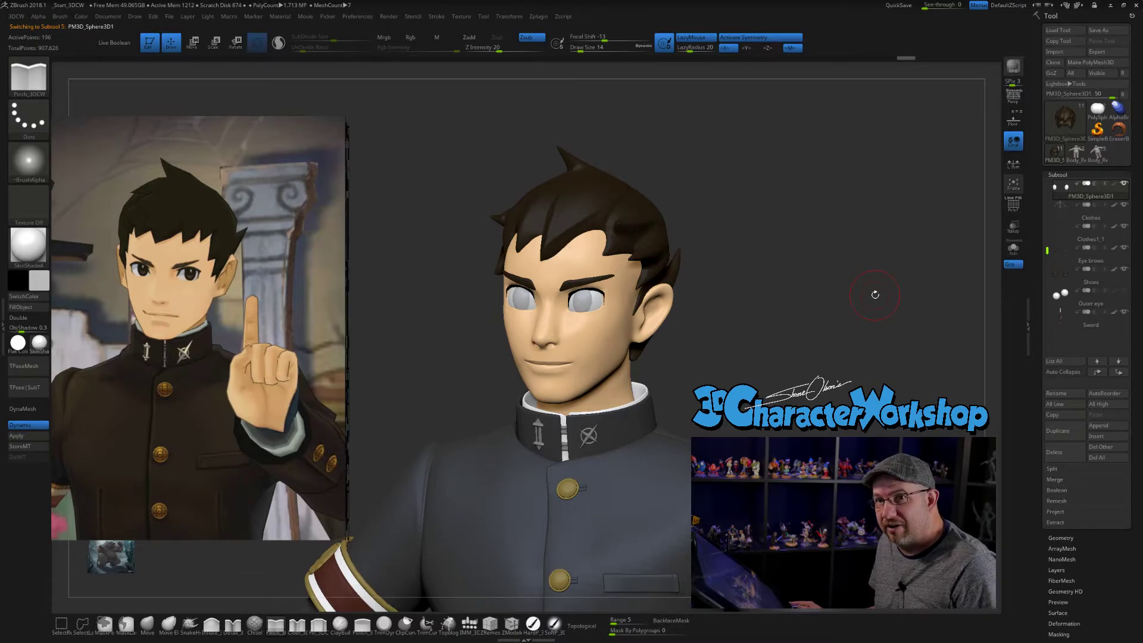
mouse_move(848, 283)
left_mouse_down()
mouse_move(808, 275)
mouse_move(812, 285)
mouse_move(865, 279)
mouse_move(728, 318)
left_mouse_up()
left_click_drag(873, 324, 741, 332)
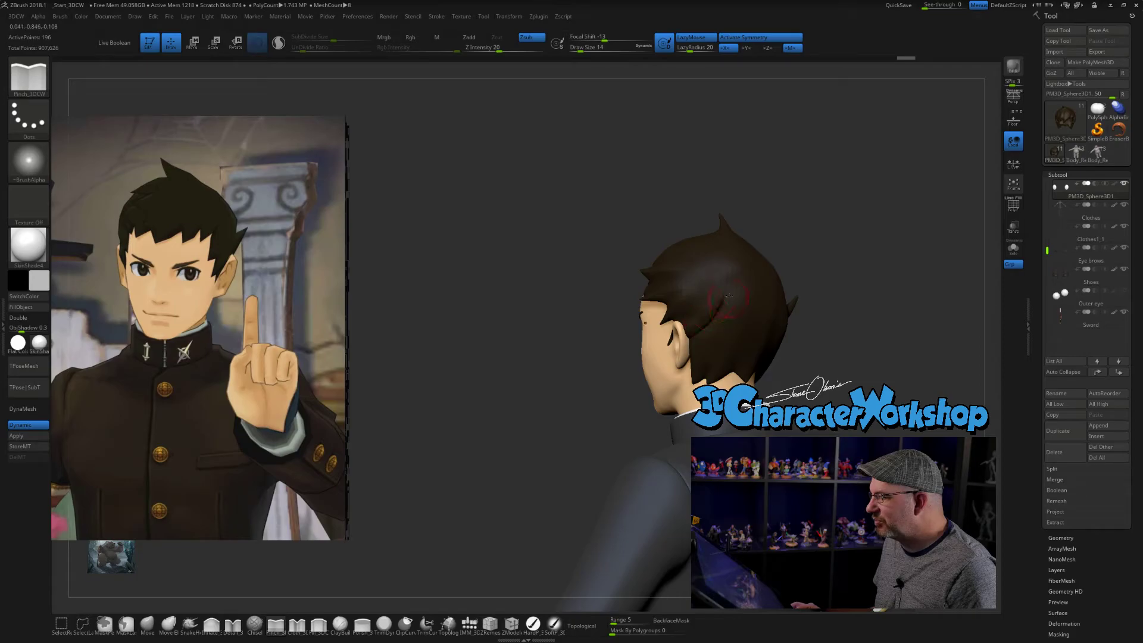
left_click_drag(863, 259, 801, 285)
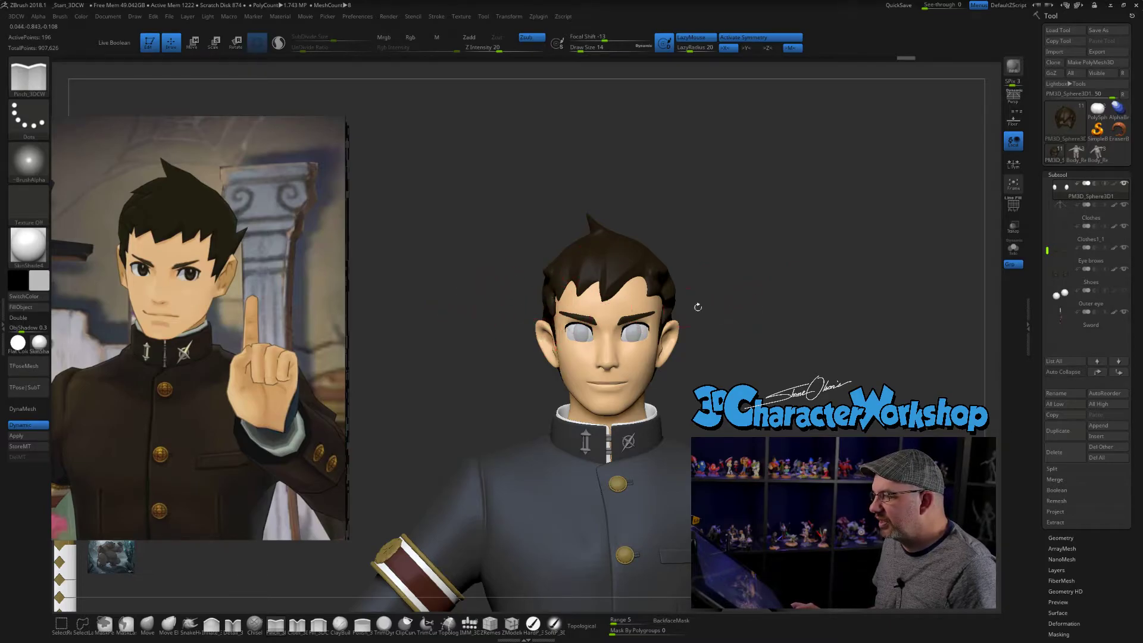
left_click_drag(756, 314, 691, 299)
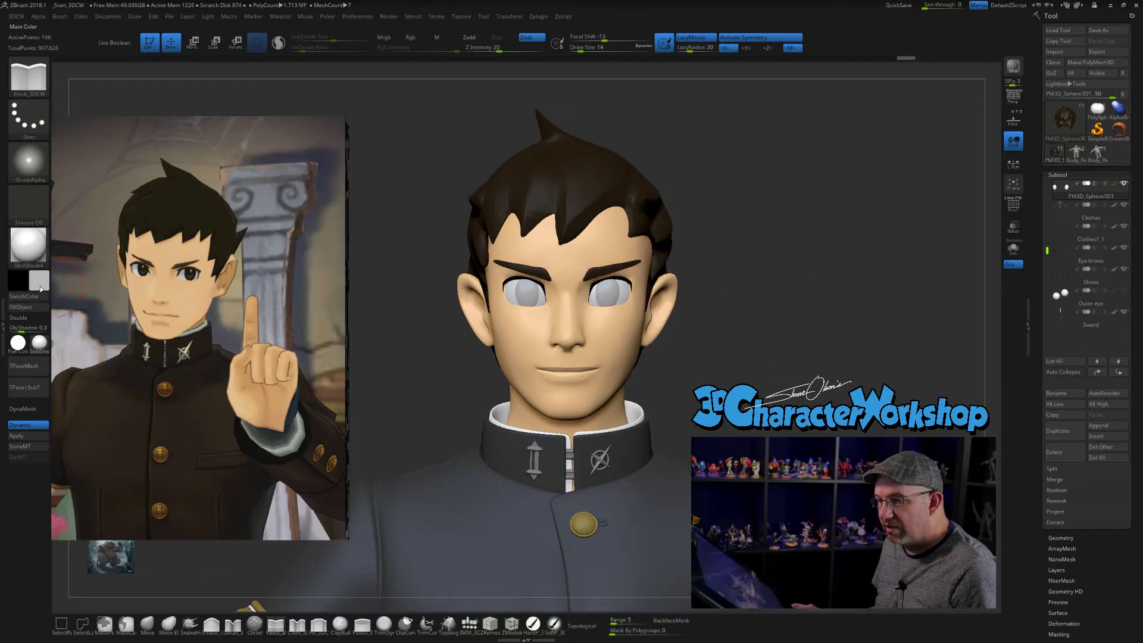
key("z")
left_click(165, 220)
key("z")
mouse_move(727, 322)
left_mouse_down()
mouse_move(798, 291)
mouse_move(817, 301)
left_mouse_up()
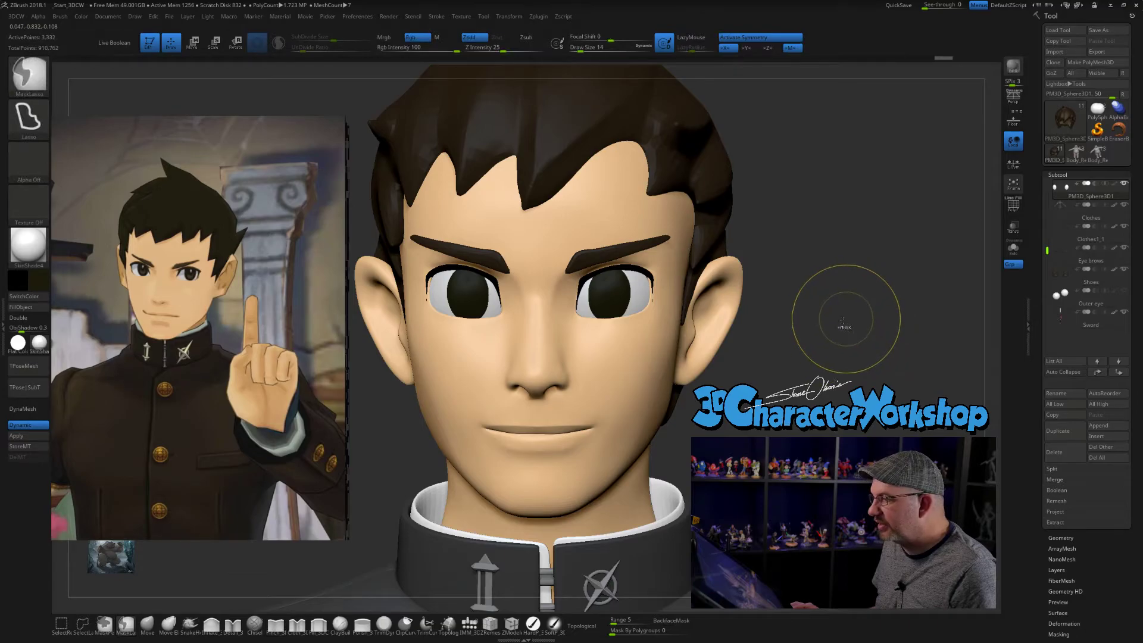
- Apply dynamic subdivision to the irises, drop to the next lower subdivision level, and check their wireframe
left_click(18, 436)
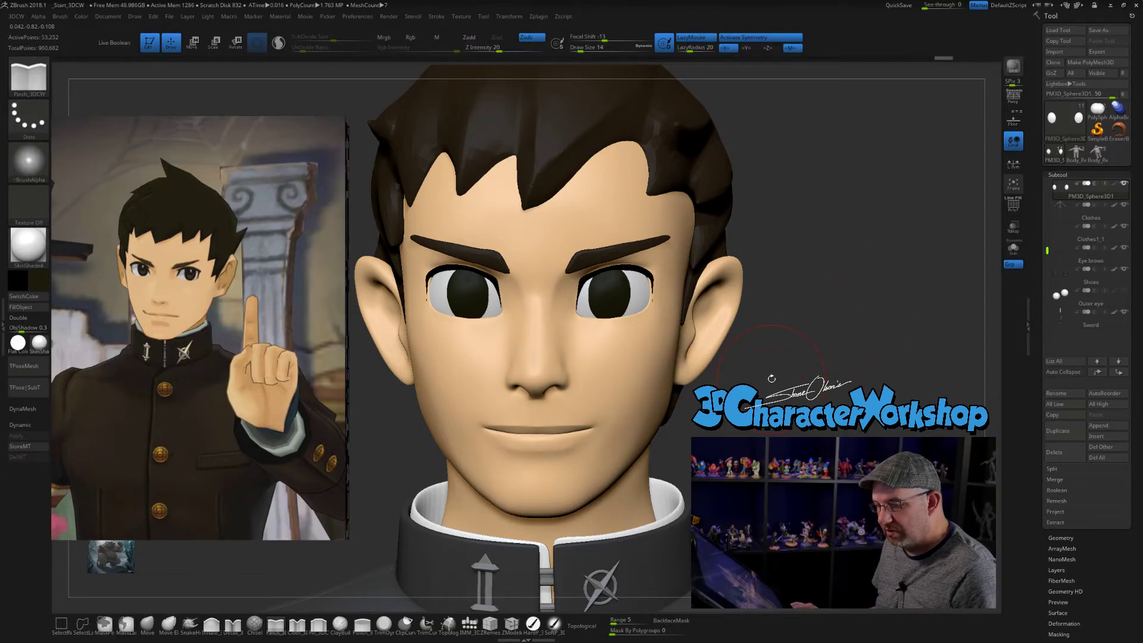
key("shift")
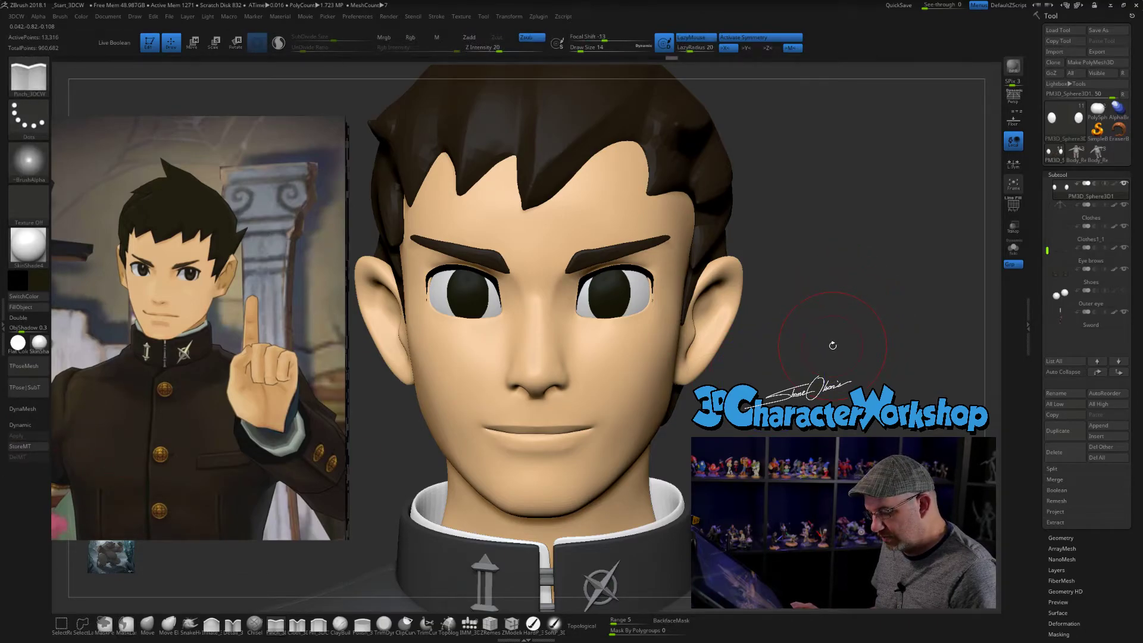
key("shift+f")
- Set the Draw Size to 4, display the irises' wireframe and drop them to their lowest subdivision level
key("s")
left_click_drag(836, 326, 828, 334, "alt")
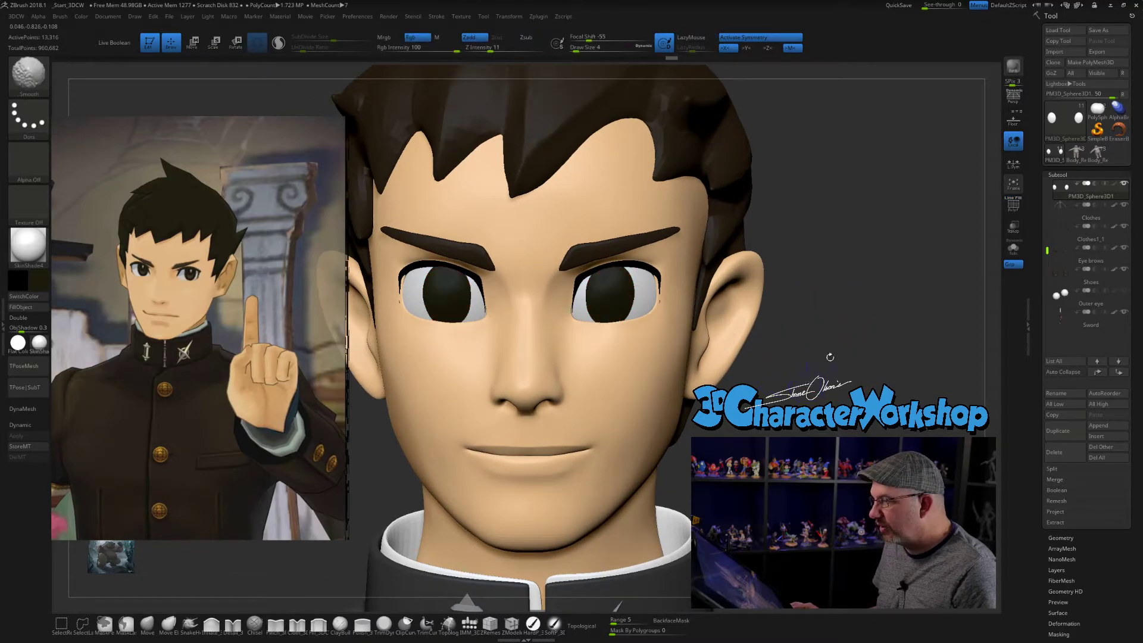
key("shift+f")
left_click_drag(848, 261, 870, 301, "alt")
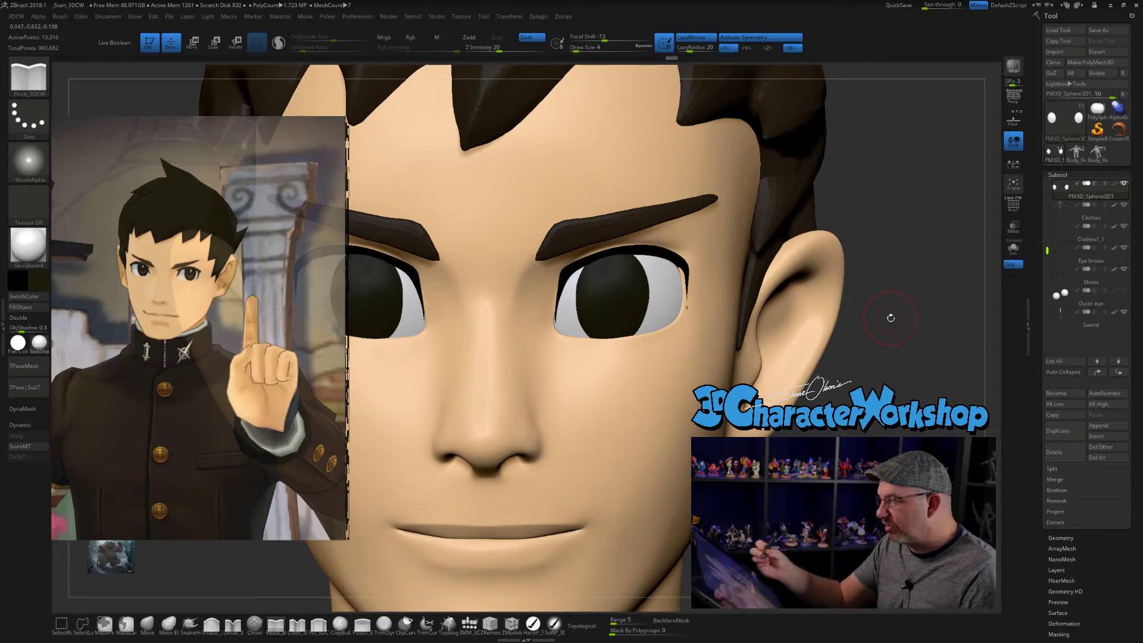
left_click_drag(858, 369, 836, 364)
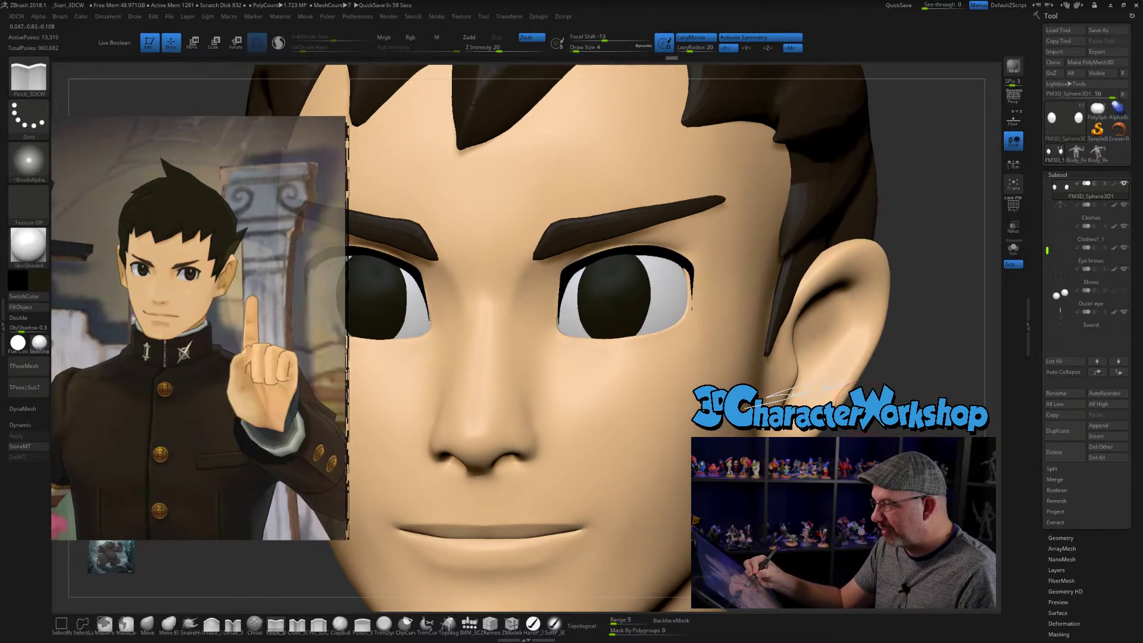
key("shift+f")
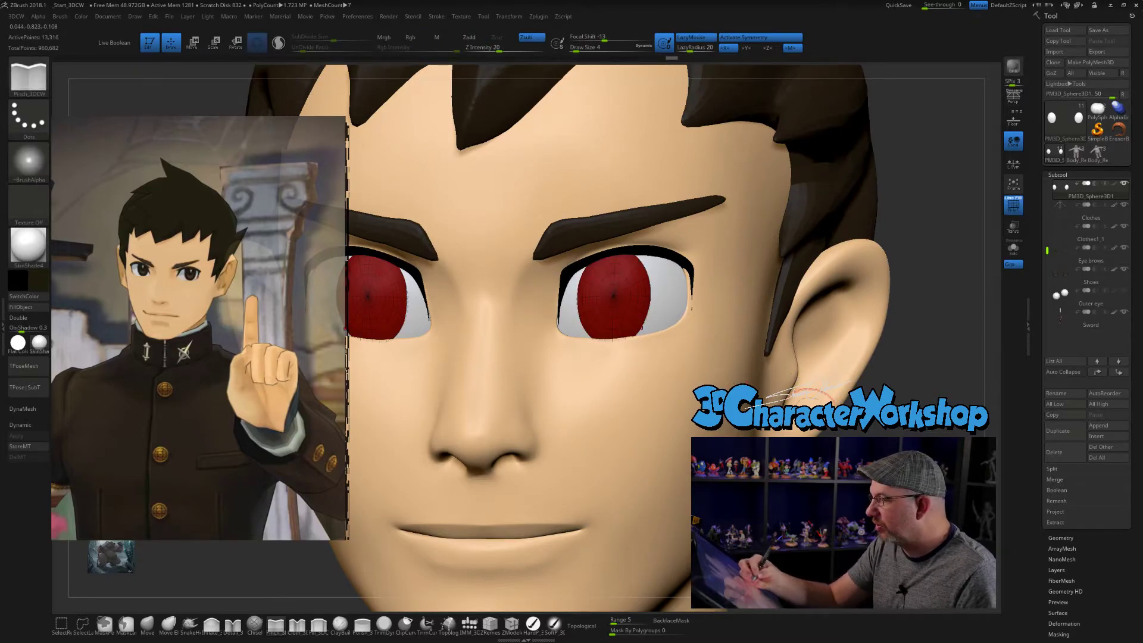
key("shift+d")
key("shift+d")
key("shift+d")
- Set the Draw Size to 2, choose the lasso selection brush and isolate the irises in solo mode
left_click_drag(683, 352, 647, 348, "alt")
mouse_move(662, 283)
left_mouse_down("alt")
mouse_move(680, 316)
mouse_move(641, 308)
left_mouse_up("alt")
key("s")
left_click(82, 623)
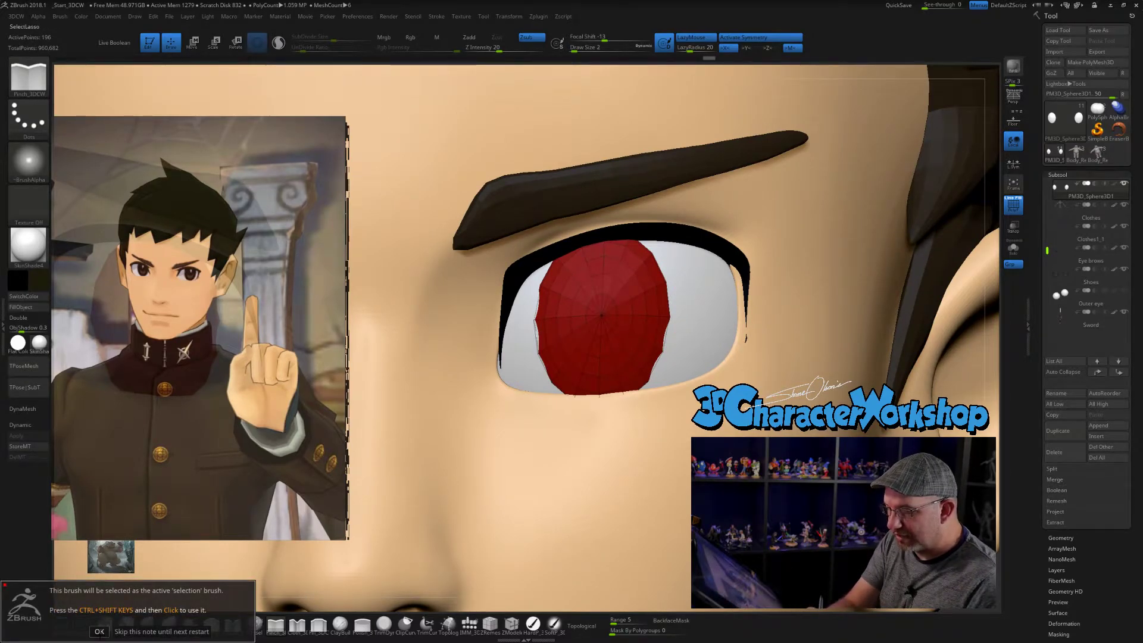
left_click(100, 633)
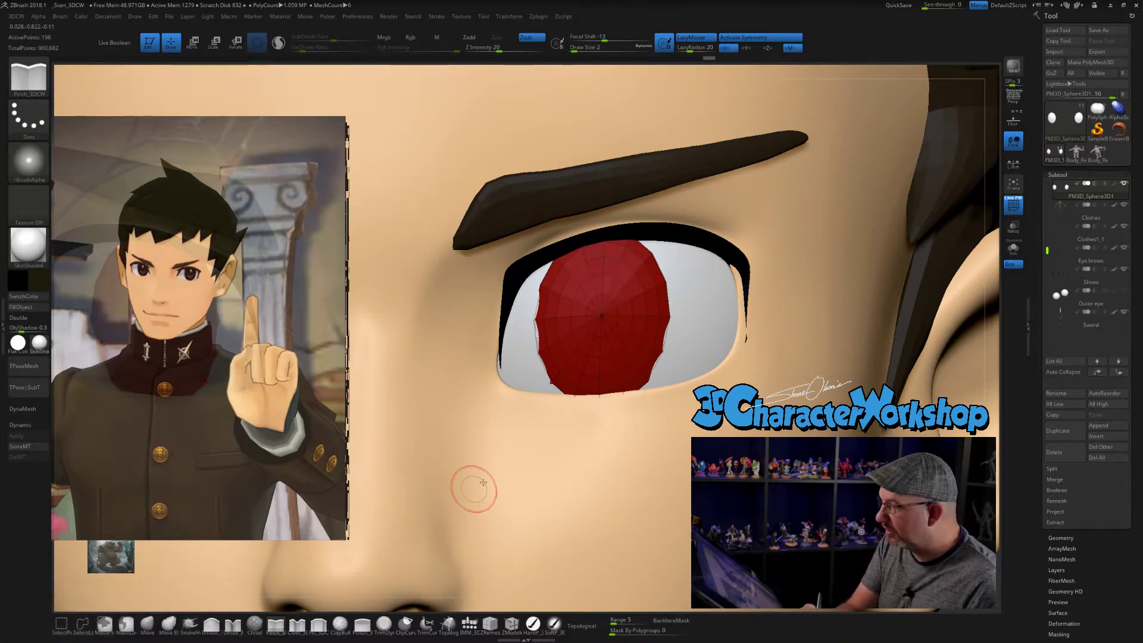
left_click(1012, 252)
left_click_drag(768, 343, 749, 337)
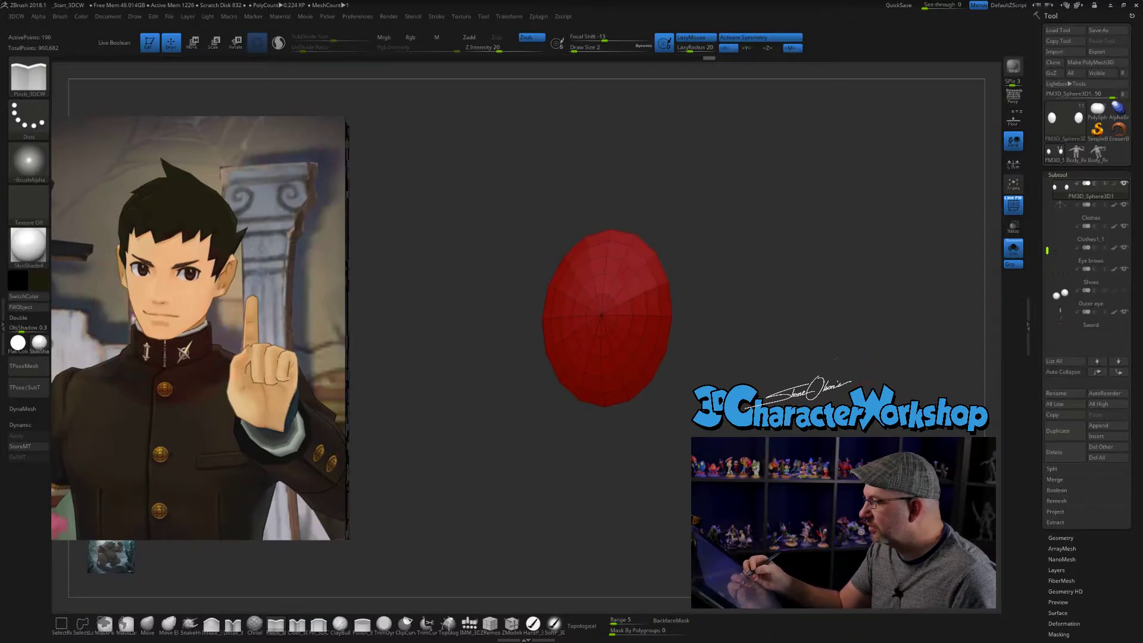
- Hide the irises' outer edge loops, assign the remaining centers their own polygroup for the pupils, and restore the full model
left_click(666, 315, "ctrl+shift")
left_click(654, 316, "ctrl+shift")
left_click(641, 316, "ctrl+shift")
key("ctrl")
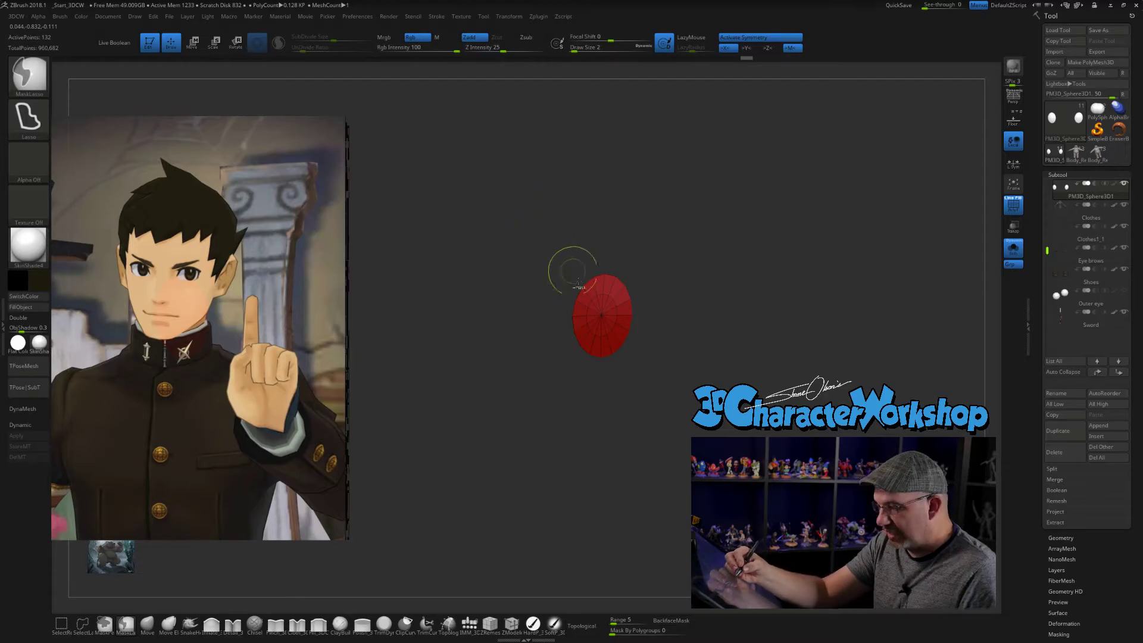
key("ctrl+w")
left_click(566, 262, "ctrl+shift")
left_click_drag(518, 224, 533, 199, "alt")
left_click(1013, 248)
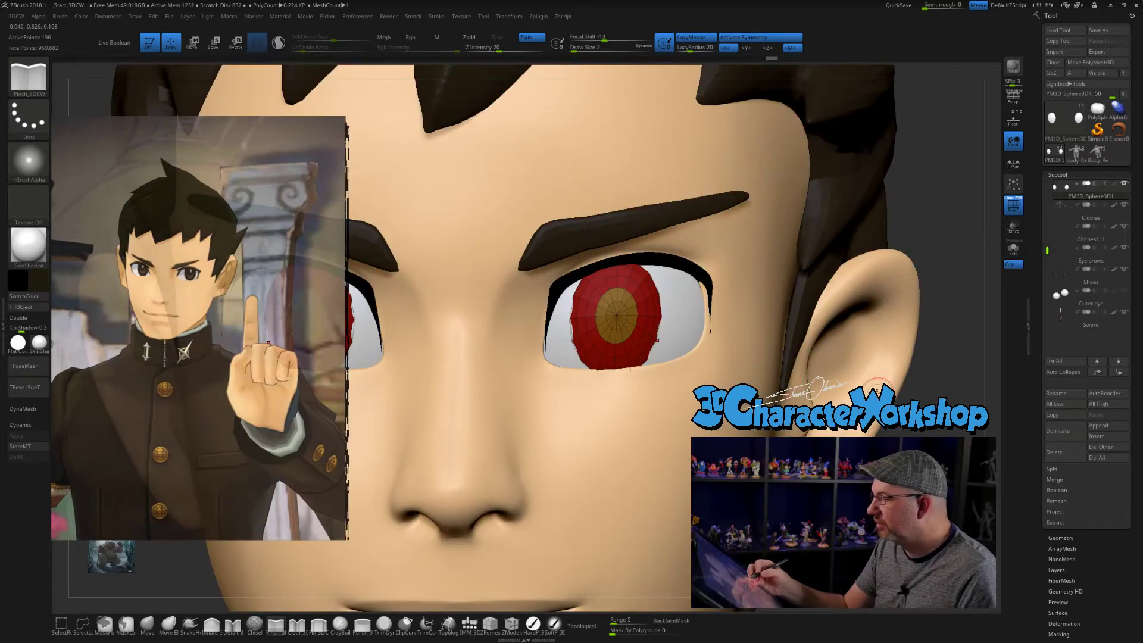
- Try ZModeler's edge loop insertion on the iris beside the pupil polygroup
mouse_move(723, 313)
right_mouse_down()
mouse_move(677, 318)
mouse_move(716, 334)
mouse_move(671, 397)
right_mouse_up()
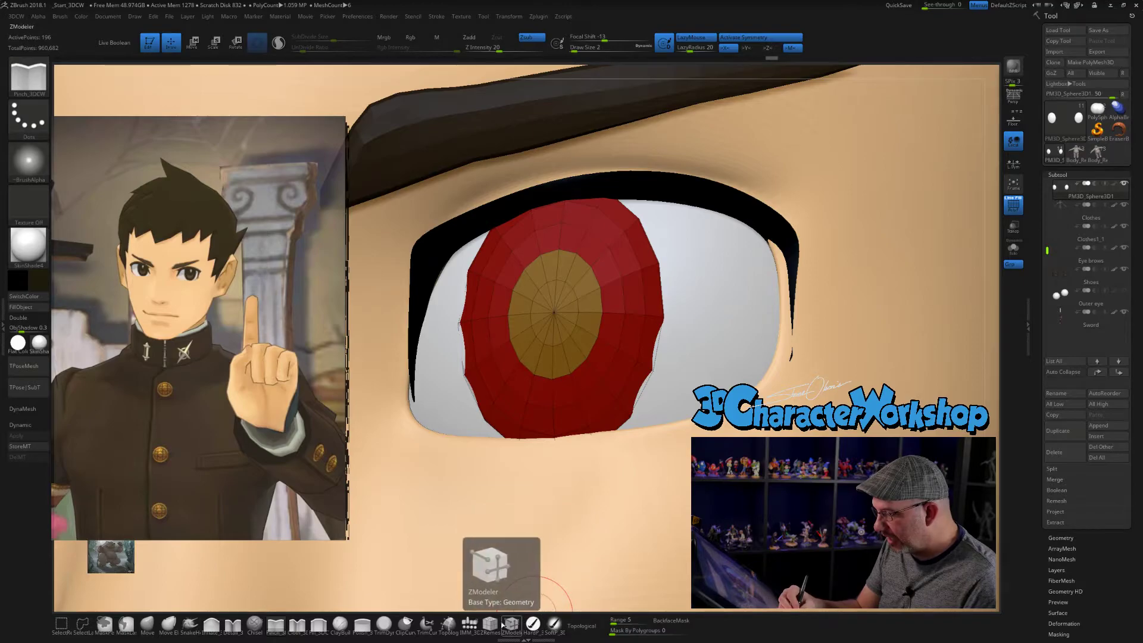
left_click(512, 624)
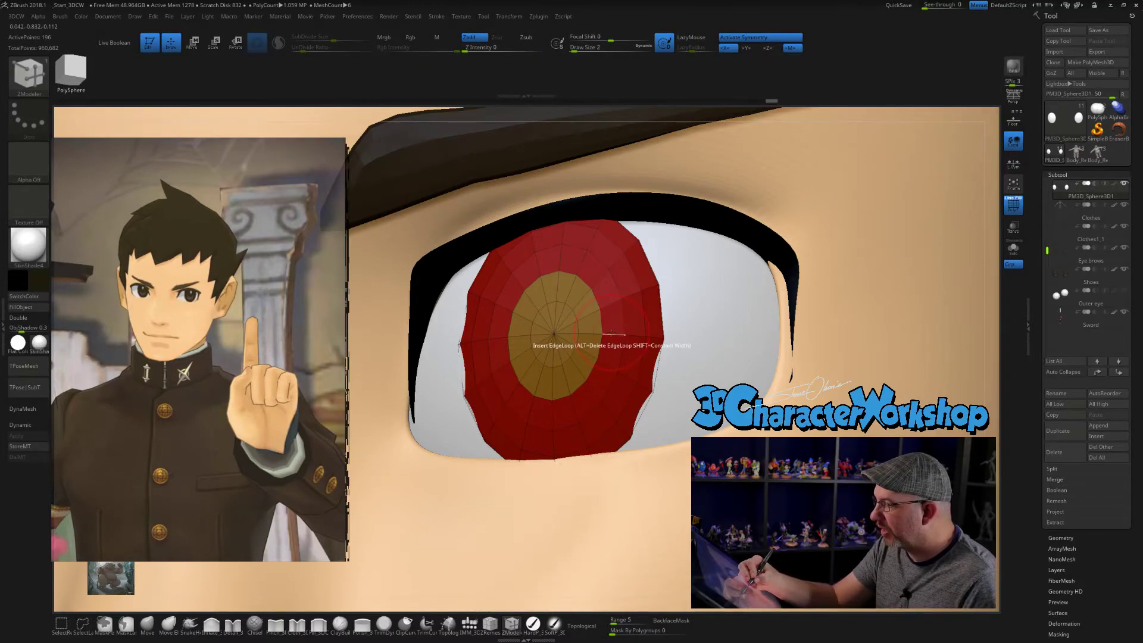
left_click(610, 334)
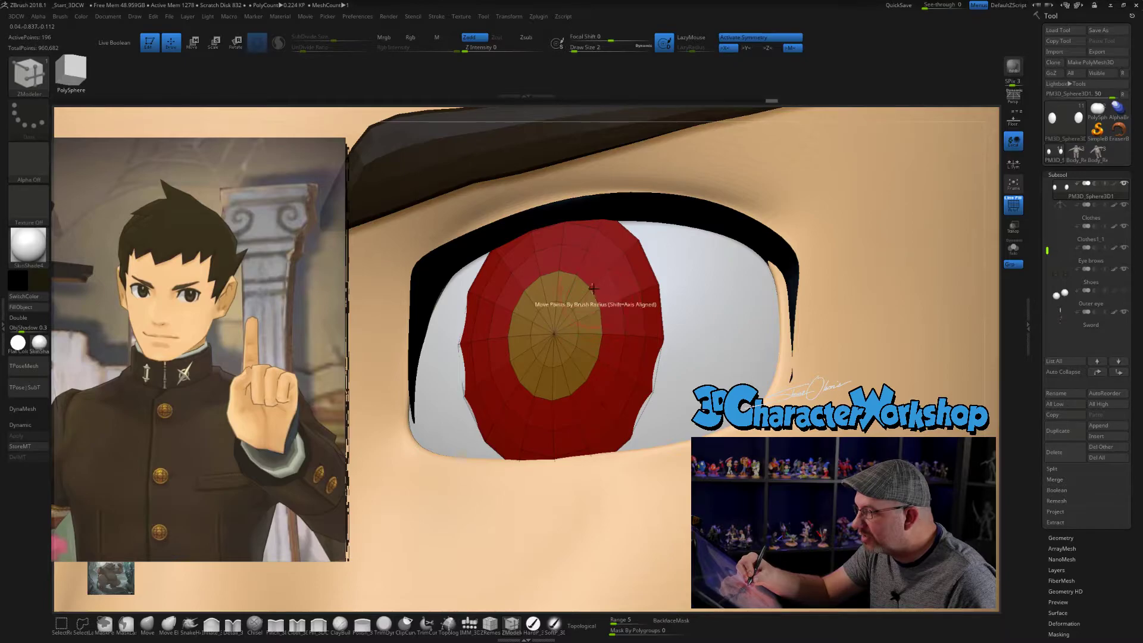
right_click_drag(645, 322, 583, 254, "ctrl")
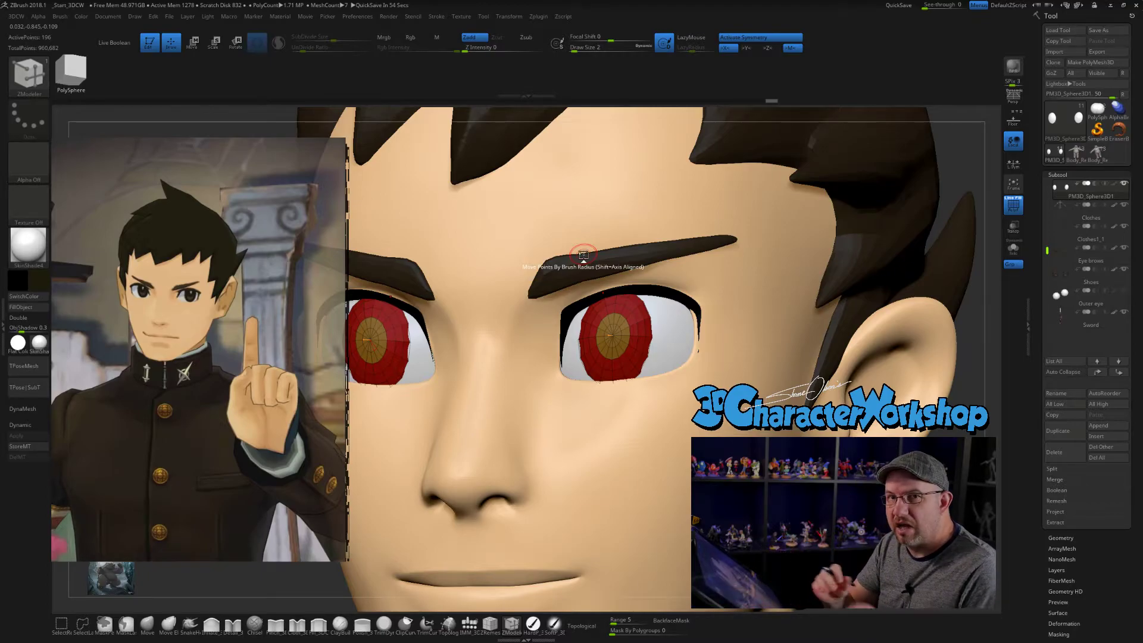
- Subdivide the irises repeatedly and mask them so that only the pupil polygroup stays editable
right_click_drag(811, 514, 771, 444, "ctrl")
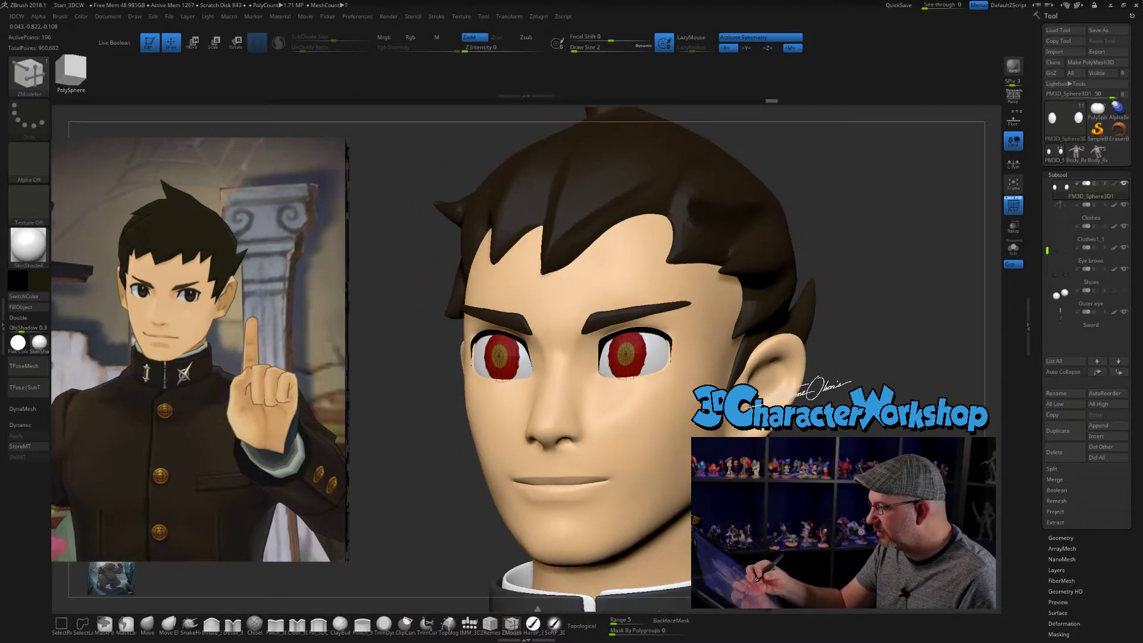
key("ctrl+d")
key("ctrl+d")
key("ctrl+d")
right_click_drag(536, 357, 613, 360)
right_click_drag(625, 298, 669, 328, "ctrl")
key("w")
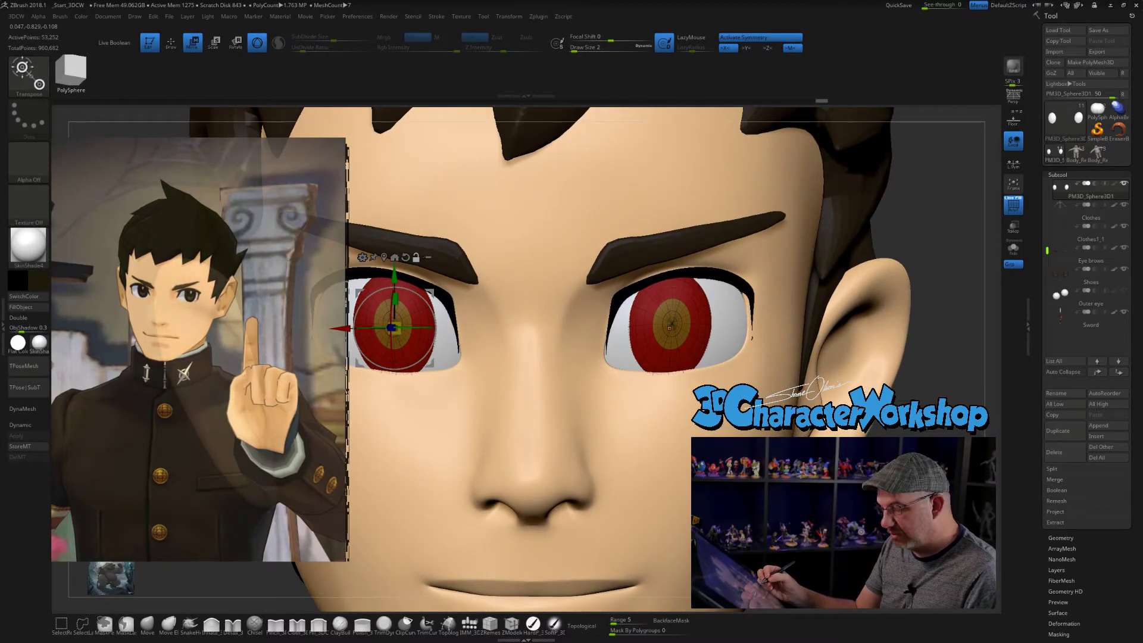
left_click(665, 316)
right_click_drag(665, 334, 614, 334)
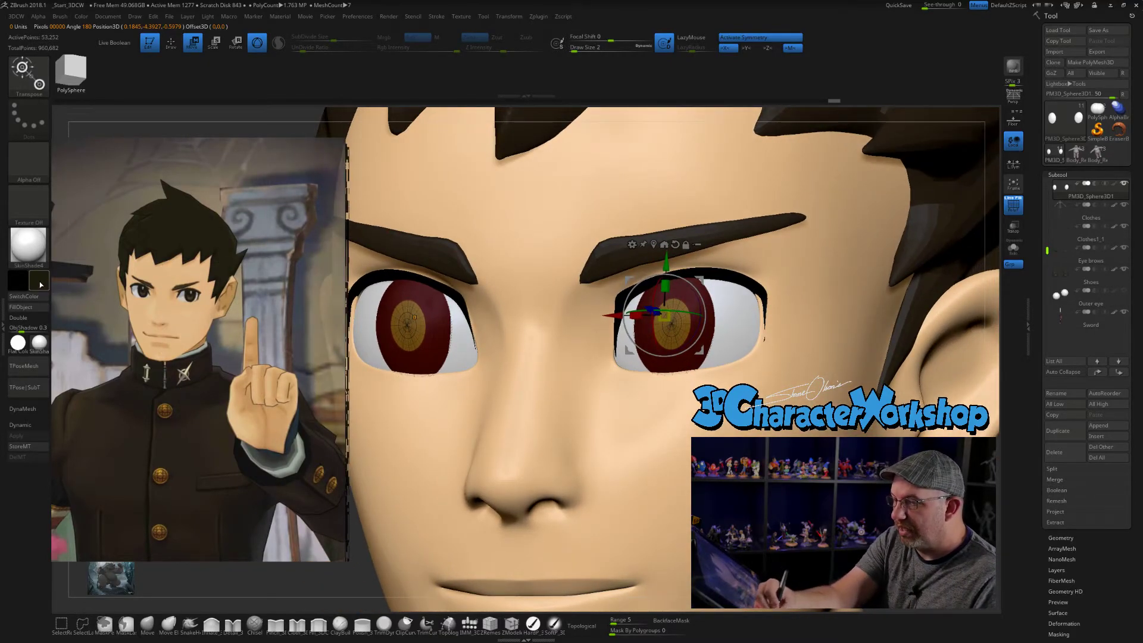
- Pick a near-black color and make the pupils black with the hard paint brush, undoing stray strokes
left_click(41, 285)
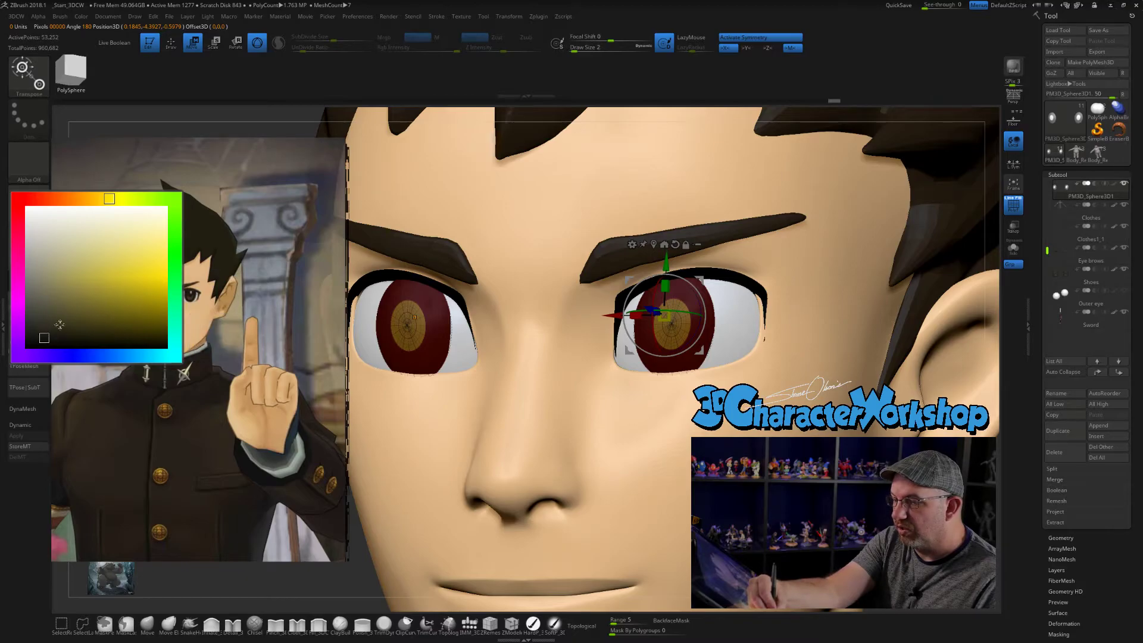
left_click(59, 324)
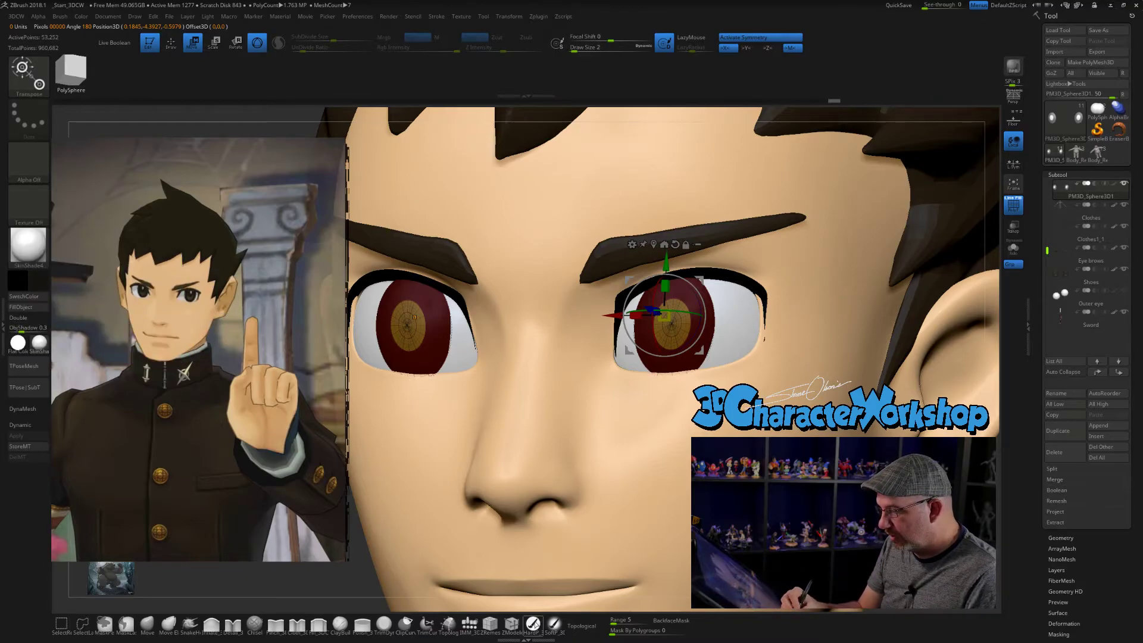
left_click(533, 624)
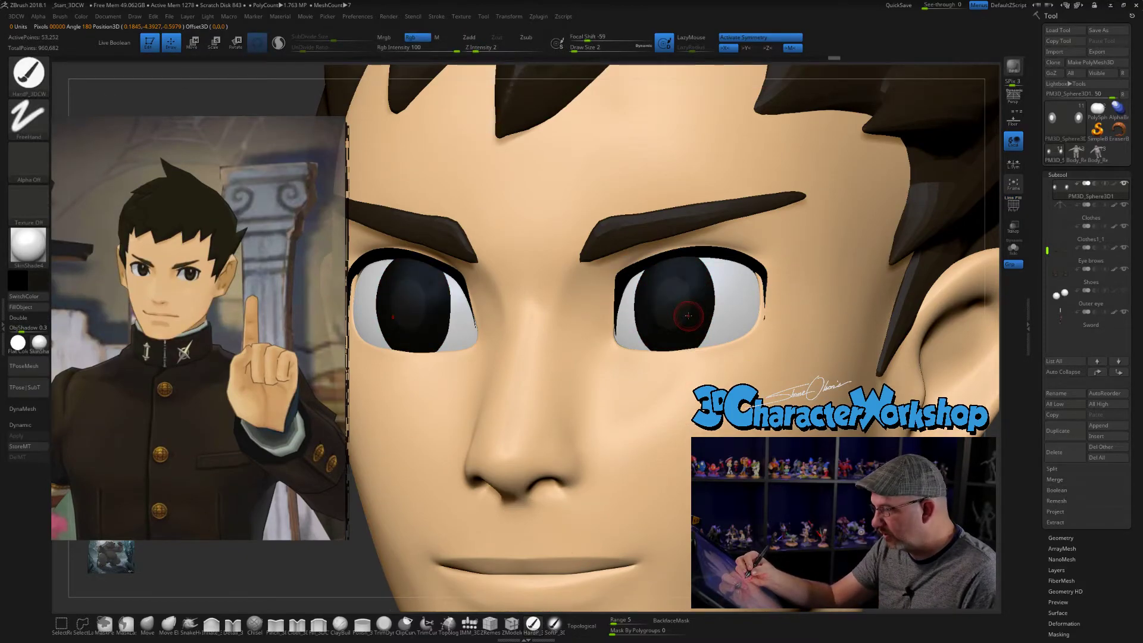
key("shift+f")
left_click_drag(669, 278, 684, 304)
key("ctrl+z")
left_click(695, 350)
right_click_drag(715, 404, 738, 362, "ctrl")
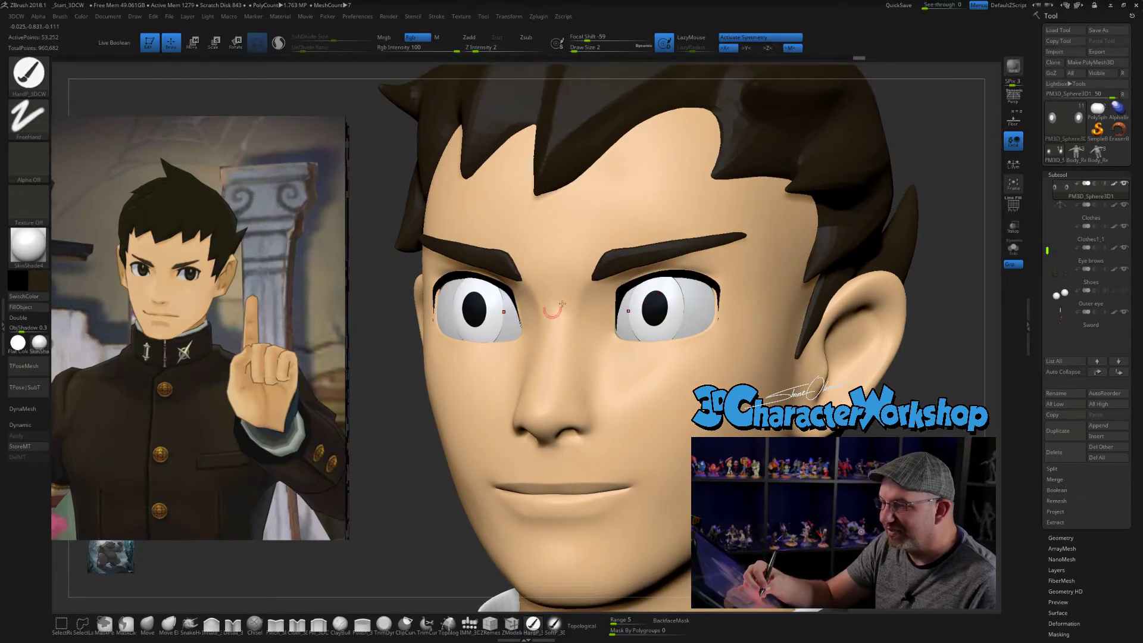
mouse_move(652, 287)
left_mouse_down()
mouse_move(646, 331)
mouse_move(657, 274)
mouse_move(678, 305)
mouse_move(673, 283)
left_mouse_up()
key("ctrl+z")
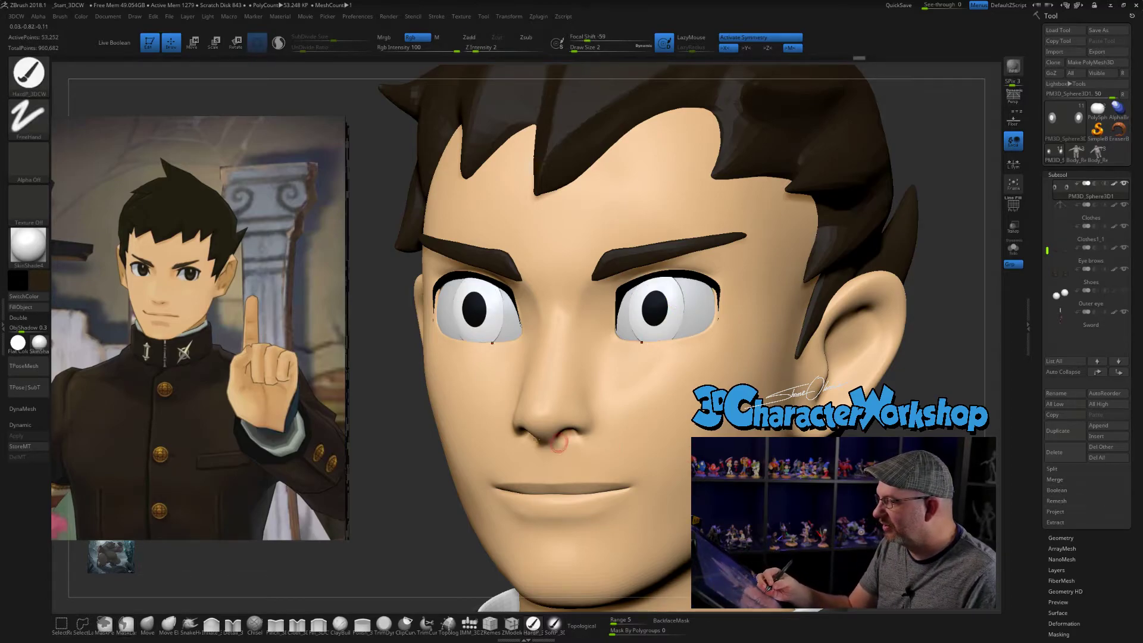
- Pick a dark brown (Red 59, Green 45, Blue 26), set the Draw Size to 4 and color the irises around the pupils
left_click(42, 282)
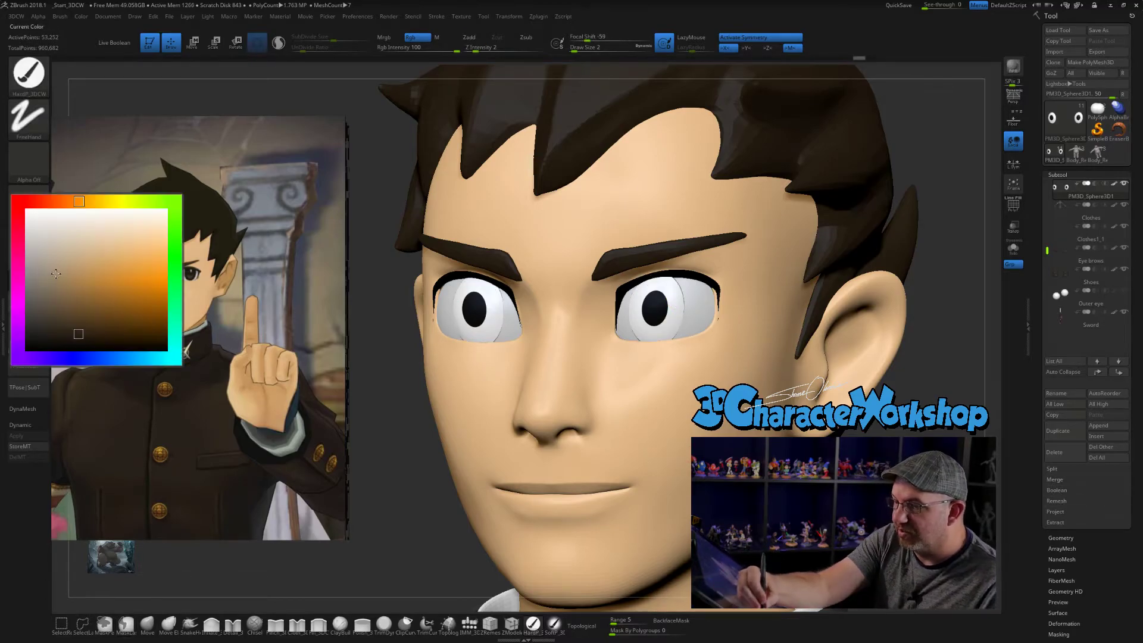
left_click(82, 328)
key("s")
left_click(663, 303)
mouse_move(643, 292)
left_mouse_down()
mouse_move(672, 298)
mouse_move(641, 341)
left_mouse_up()
left_click_drag(948, 316, 922, 372)
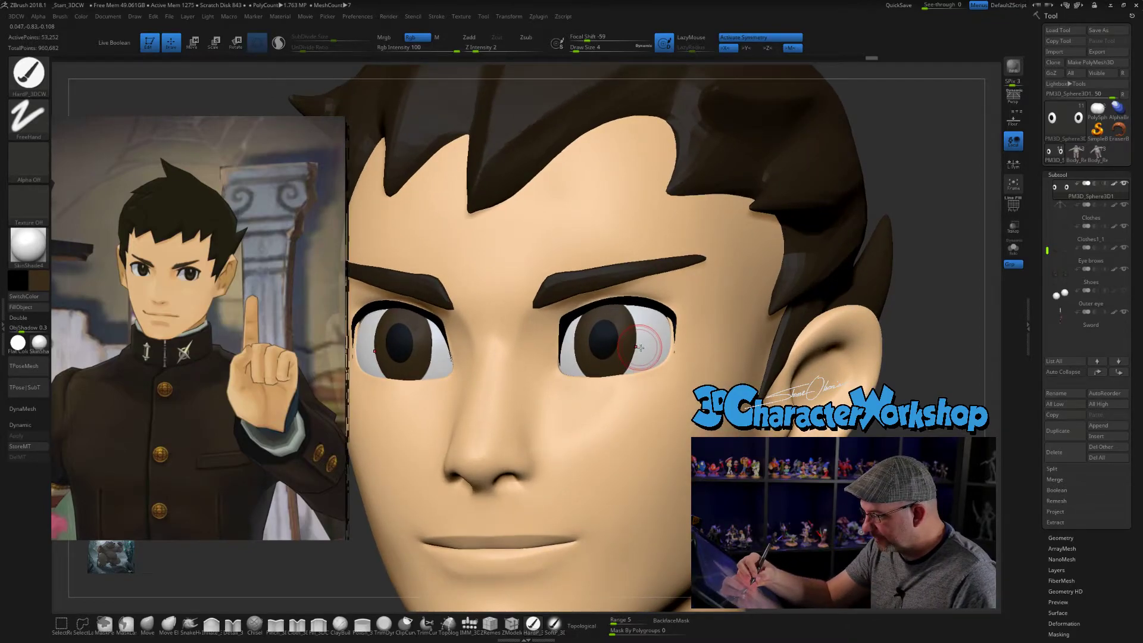
- Reduce the Draw Size to 1 and return the irises to their lowest subdivision level
key("shift")
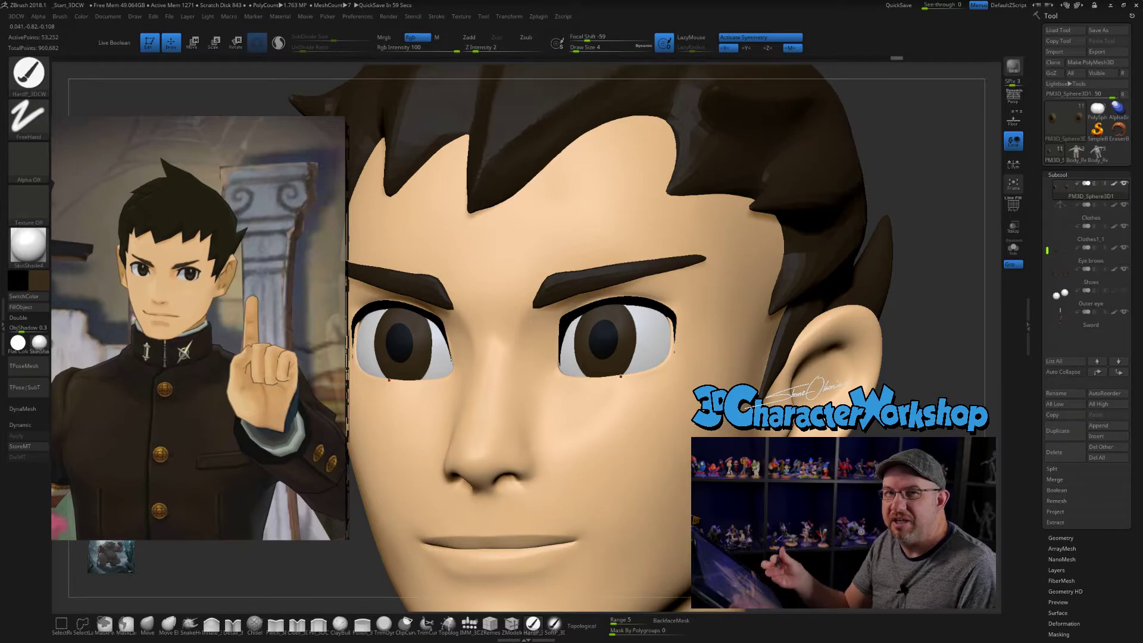
mouse_move(647, 334)
right_mouse_down()
mouse_move(632, 336)
mouse_move(651, 365)
right_mouse_up()
key("bracketleft")
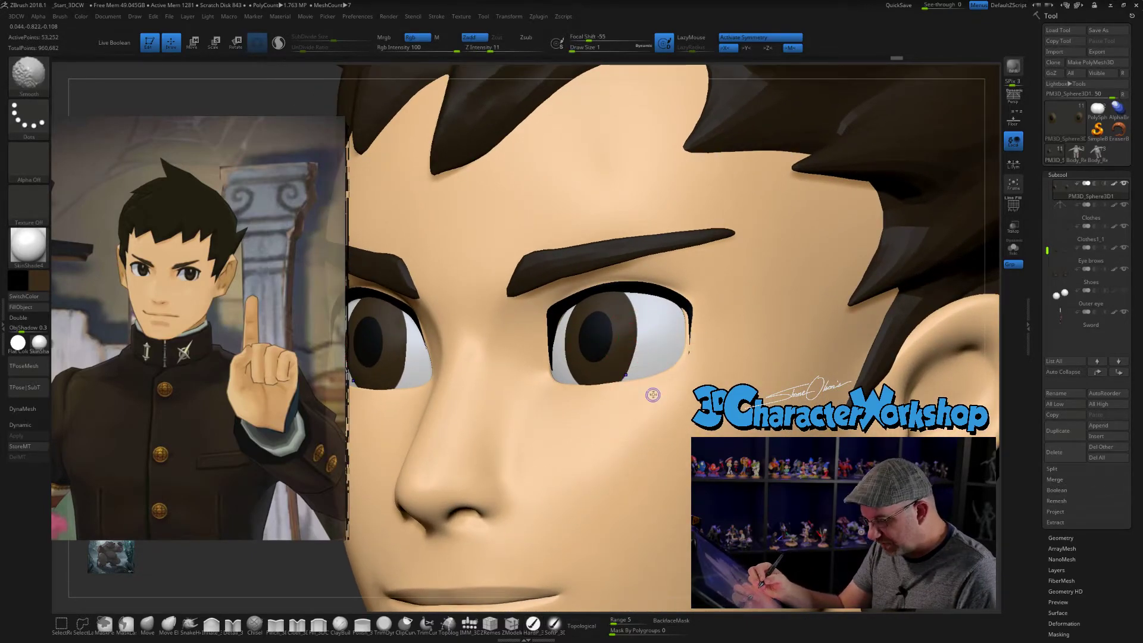
key("shift+d")
key("shift+d")
key("shift+d")
key("shift+d")
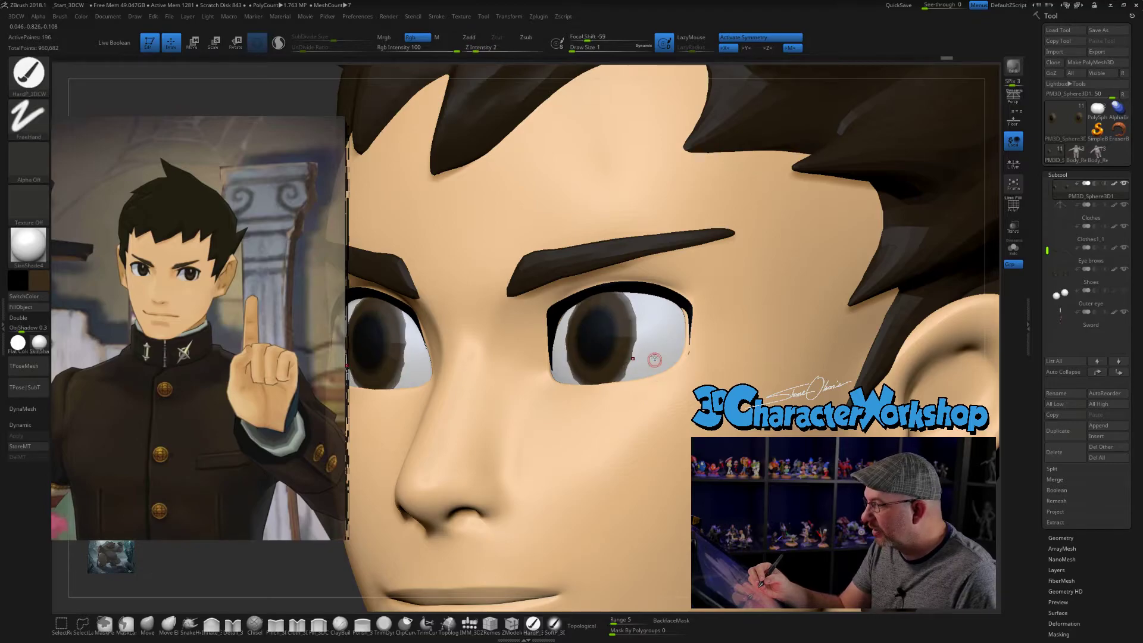
- Isolate the irises in solo mode, set the Draw Size to 3 and examine the outer edge up close
left_click(1013, 249)
key("s")
left_click_drag(653, 320, 659, 321)
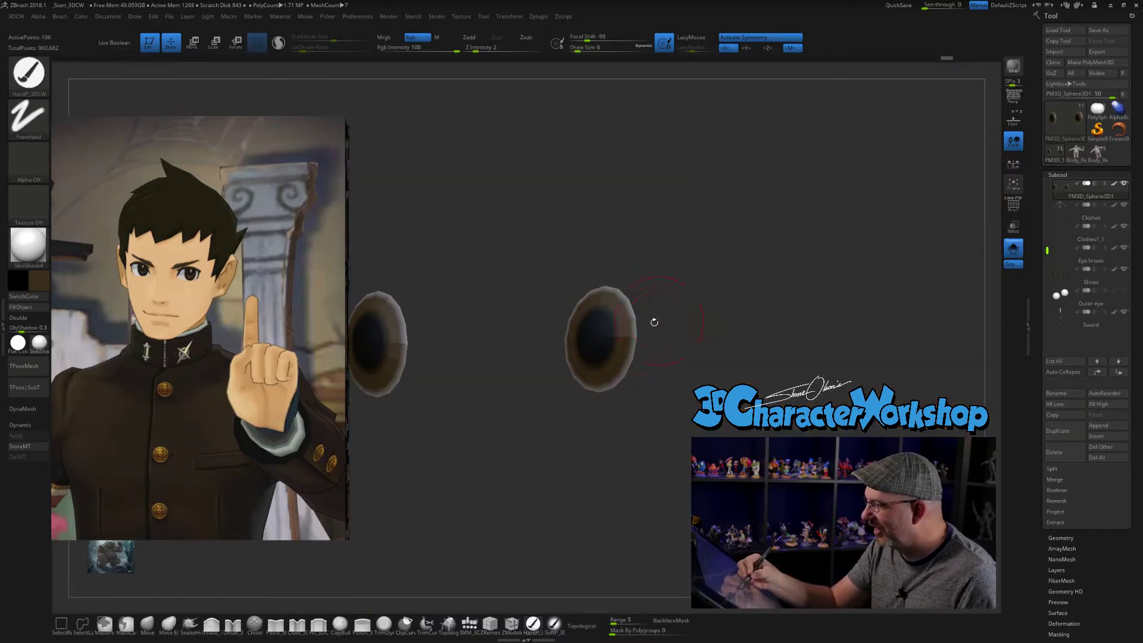
key("s")
left_click_drag(652, 322, 649, 322)
mouse_move(635, 319)
left_mouse_down()
mouse_move(628, 298)
mouse_move(602, 287)
mouse_move(575, 309)
left_mouse_up()
mouse_move(626, 354)
left_mouse_down()
mouse_move(630, 372)
mouse_move(586, 392)
left_mouse_up()
mouse_move(559, 338)
left_mouse_down()
mouse_move(566, 321)
mouse_move(579, 385)
left_mouse_up()
left_click_drag(692, 375, 683, 447)
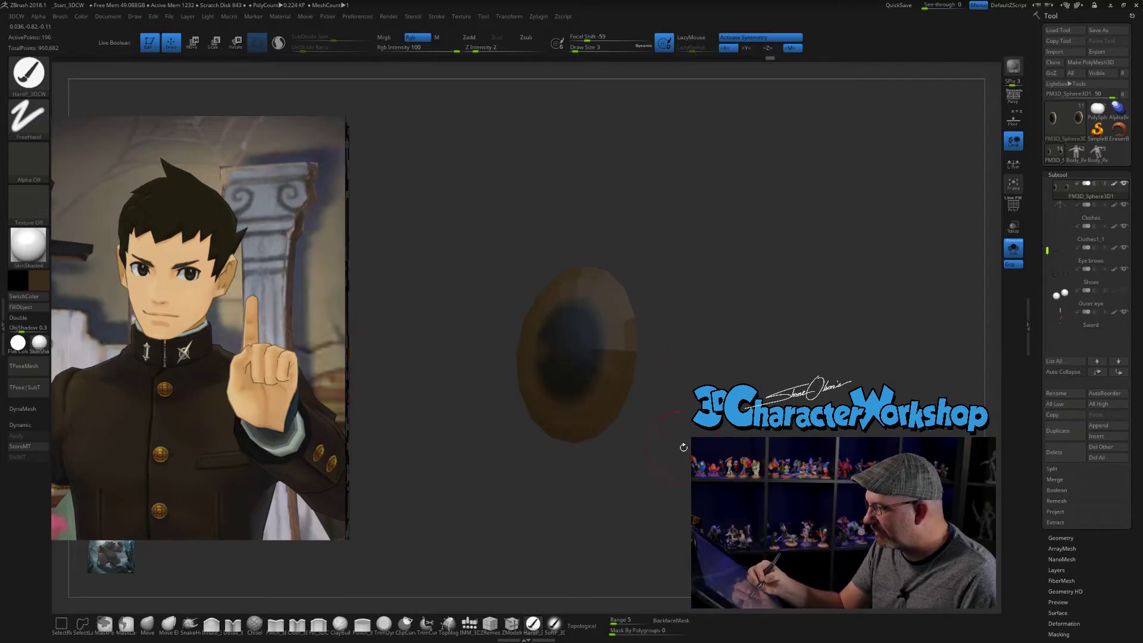
- Assign the outermost edge loop of the irises its own polygroup and return to a higher subdivision level
key("shift+f")
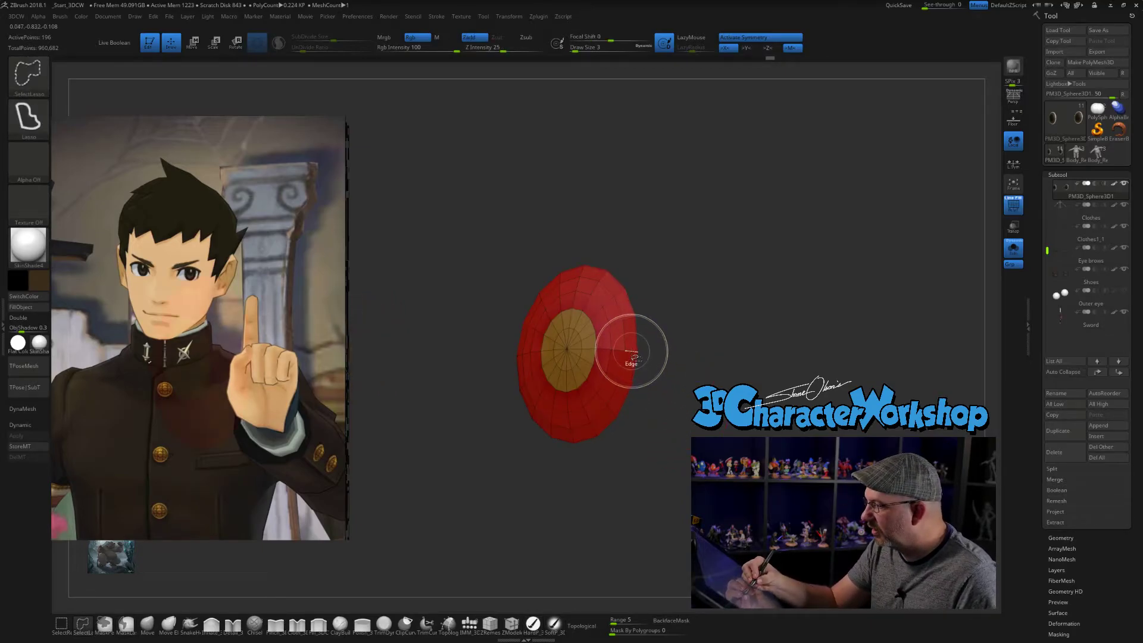
left_click(632, 352, "ctrl+shift")
mouse_move(704, 389)
left_mouse_down("ctrl+shift")
mouse_move(785, 454)
mouse_move(772, 424)
left_mouse_up("ctrl+shift")
key("ctrl")
left_click(769, 440, "ctrl+shift")
key("d")
- Set the Draw Size to 2, darken the outer rims of the irises, and show the full head without wireframe
left_click_drag(654, 388, 656, 419, "alt")
key("s")
left_click(702, 328)
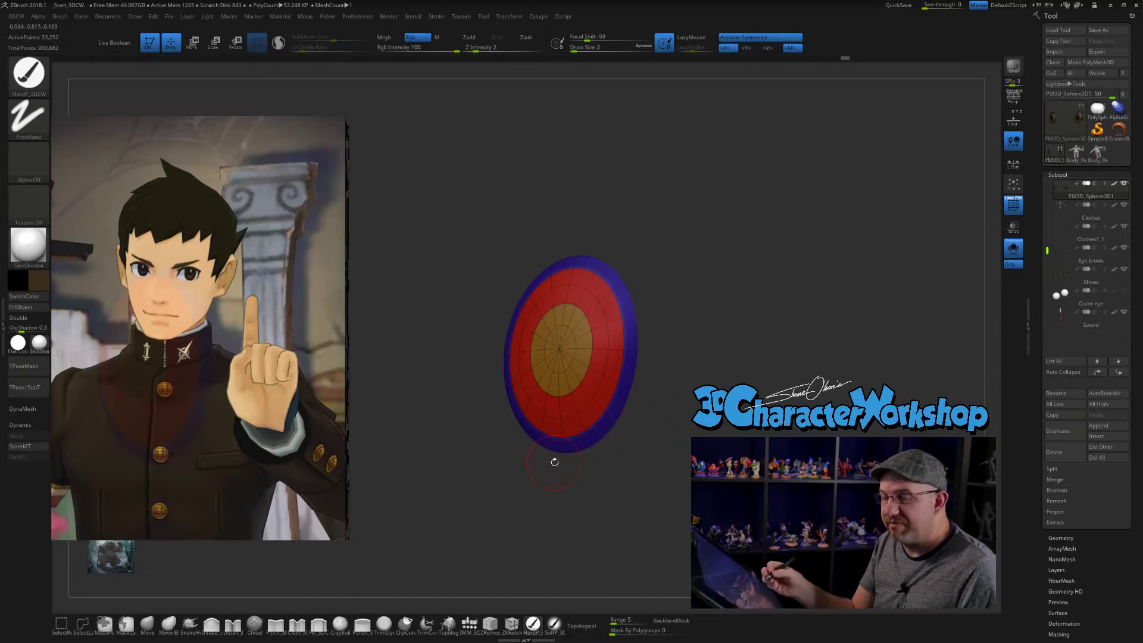
mouse_move(710, 435)
left_mouse_down("alt")
mouse_move(711, 417)
mouse_move(749, 419)
mouse_move(708, 411)
mouse_move(704, 355)
left_mouse_up("alt")
key("shift+f")
left_click(1014, 253)
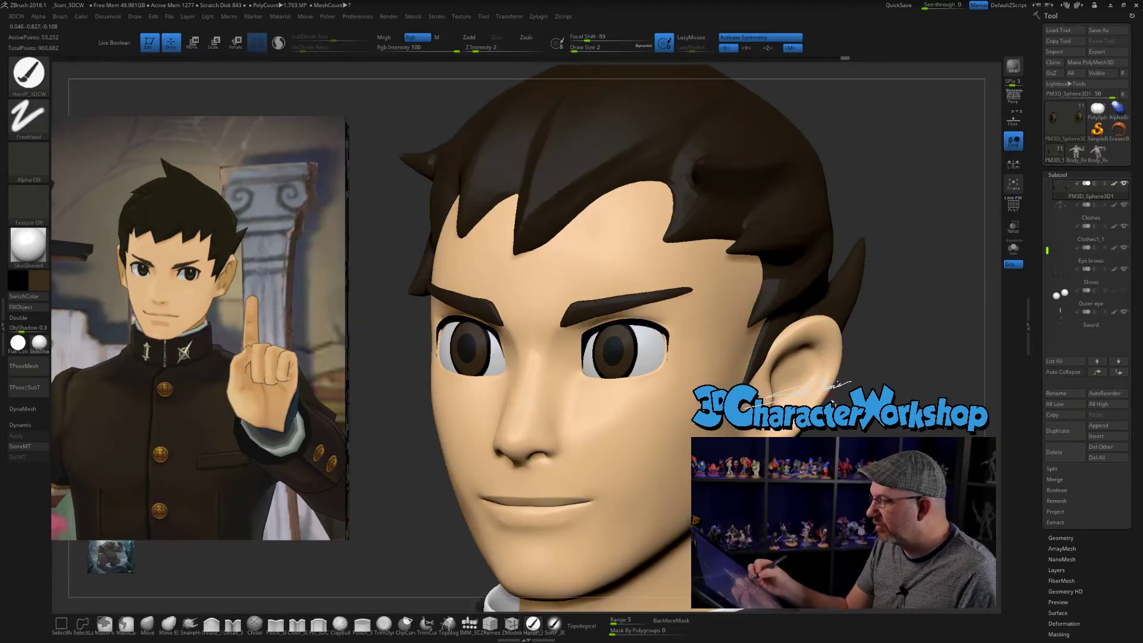
- Pick a lighter brown and select the HardP_3DCW brush to brighten the lower part of the irises
mouse_move(864, 309)
left_mouse_down("alt")
mouse_move(864, 342)
mouse_move(830, 346)
left_mouse_up("alt")
key("w")
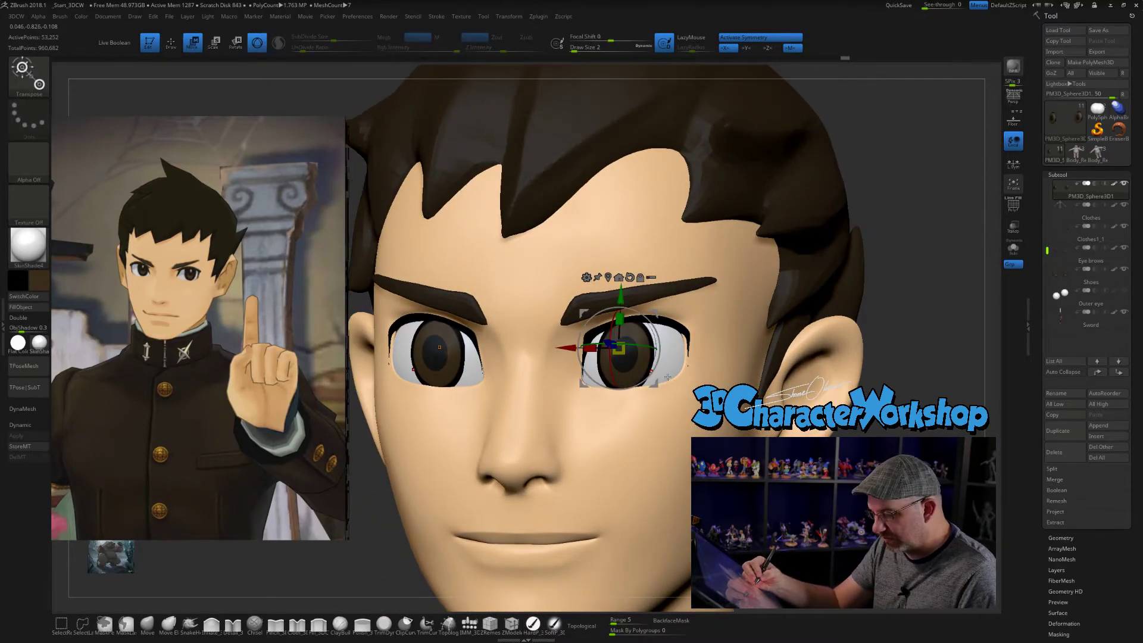
left_click_drag(619, 349, 639, 372)
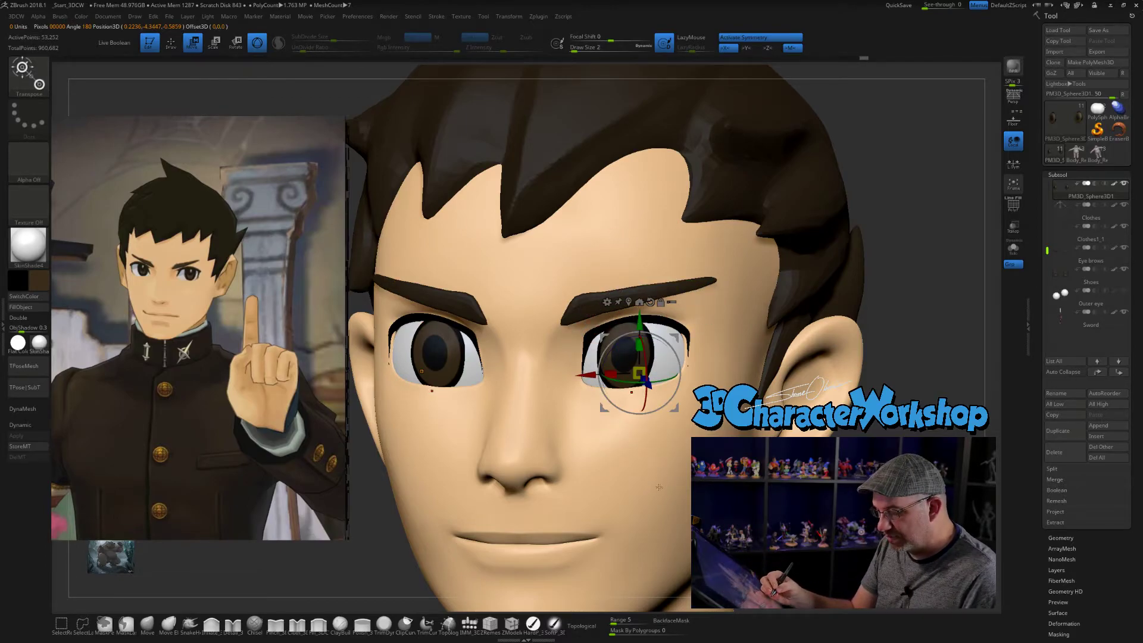
left_click(46, 287)
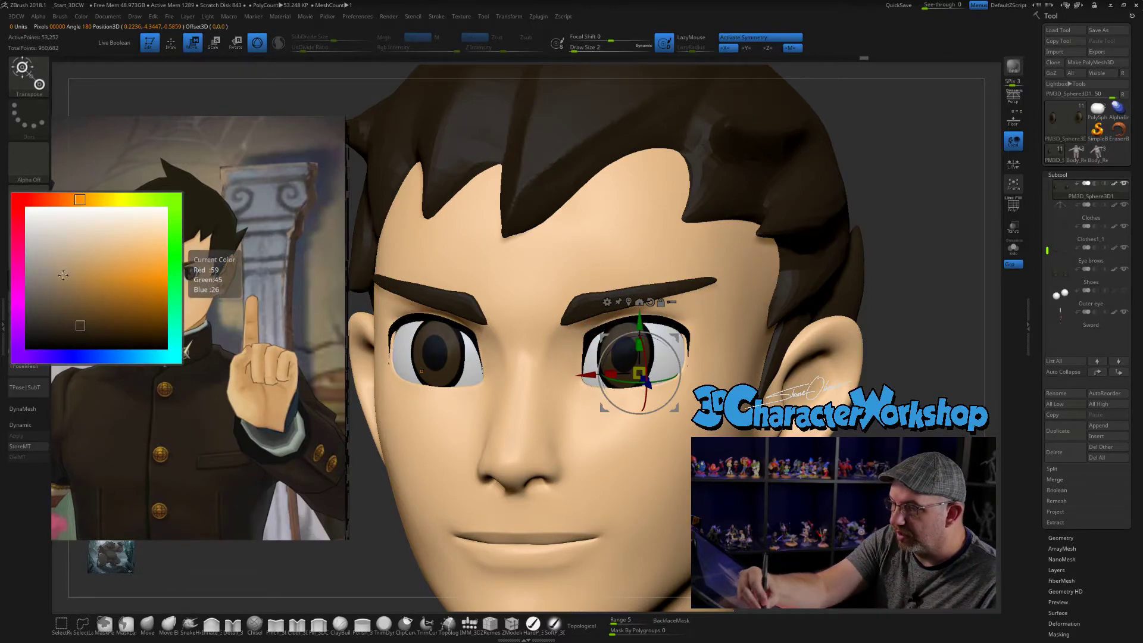
left_click(92, 319)
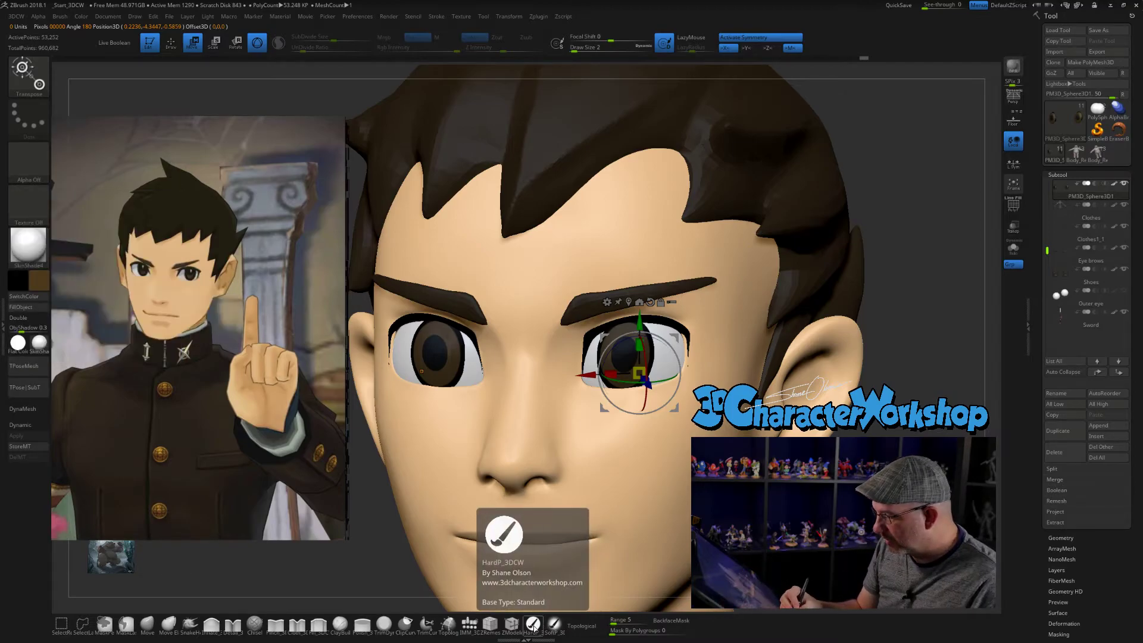
left_click(532, 623)
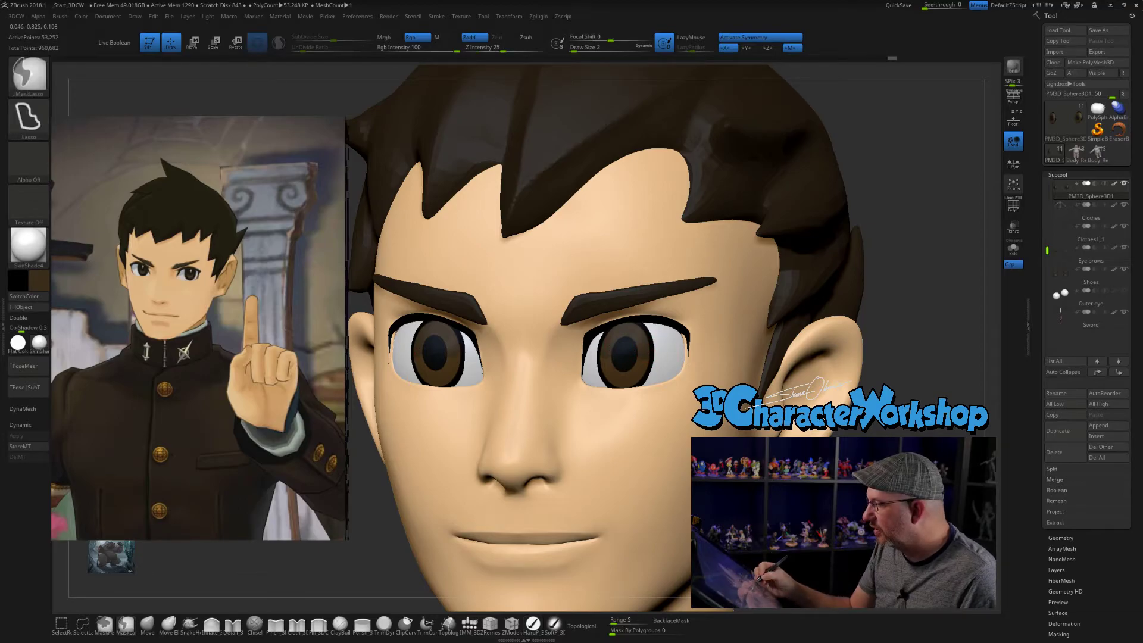
- Change the paint color to white and try mirrored highlight dots on both irises
left_click(39, 281)
left_click(26, 207)
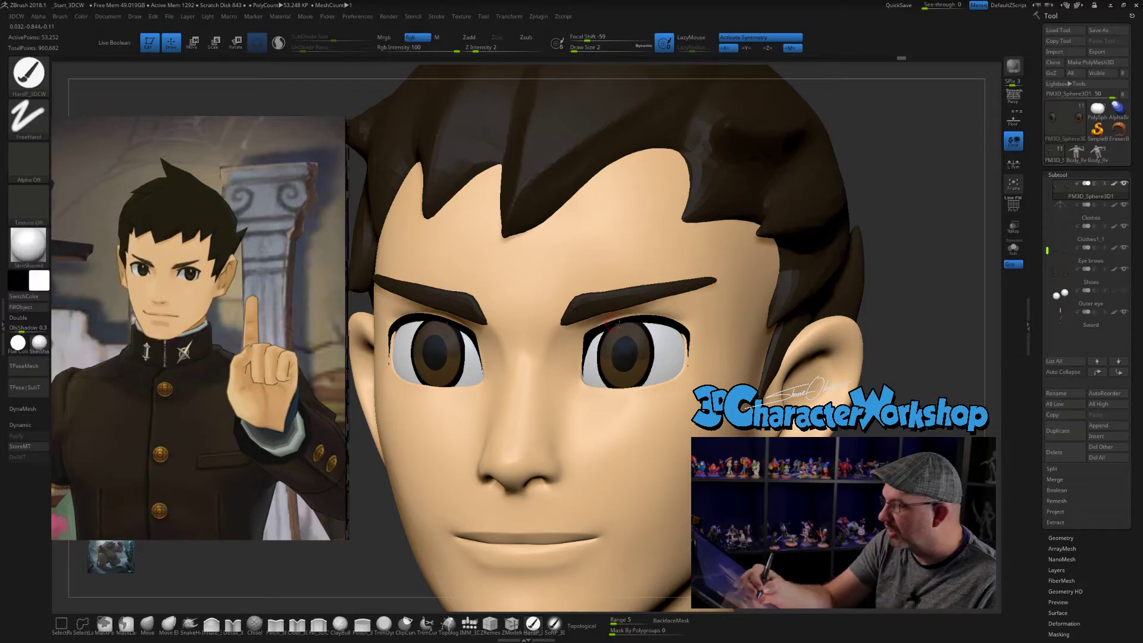
left_click(635, 352)
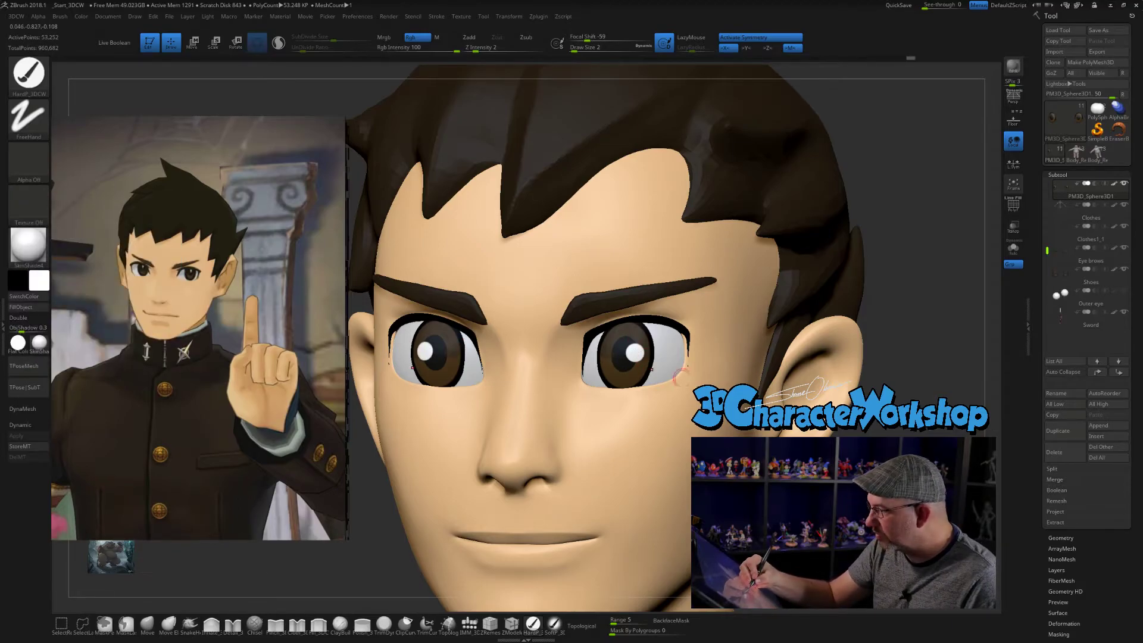
left_click_drag(863, 268, 864, 178, "alt")
key("ctrl+z")
- Turn off symmetry and paint a white highlight dot on the same side of each pupil, matching the reference
left_click_drag(864, 238, 798, 250)
left_click_drag(863, 209, 863, 268, "alt")
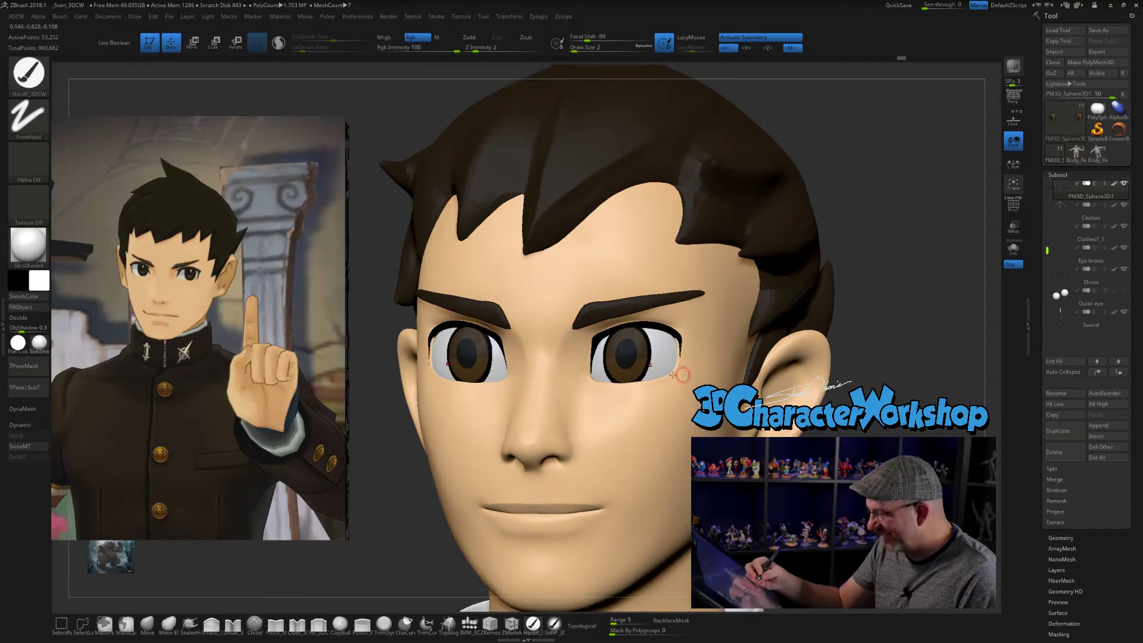
key("x")
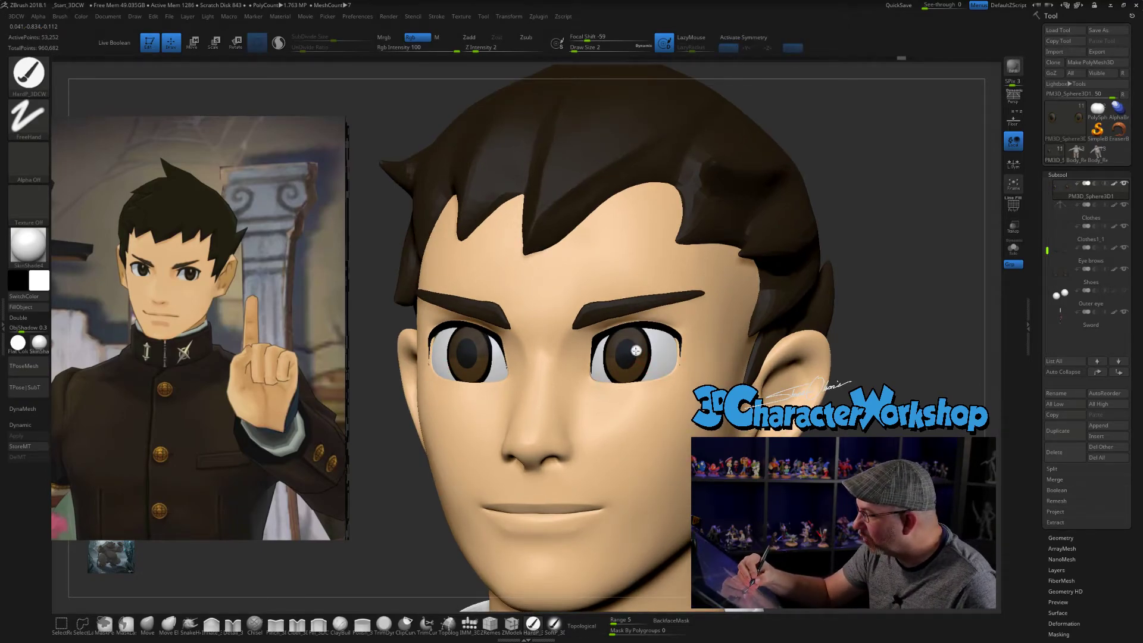
left_click(476, 350)
left_click_drag(864, 268, 863, 197, "alt")
mouse_move(834, 239)
left_mouse_down()
mouse_move(911, 238)
mouse_move(846, 238)
mouse_move(863, 238)
mouse_move(833, 226)
mouse_move(868, 261)
left_mouse_up()
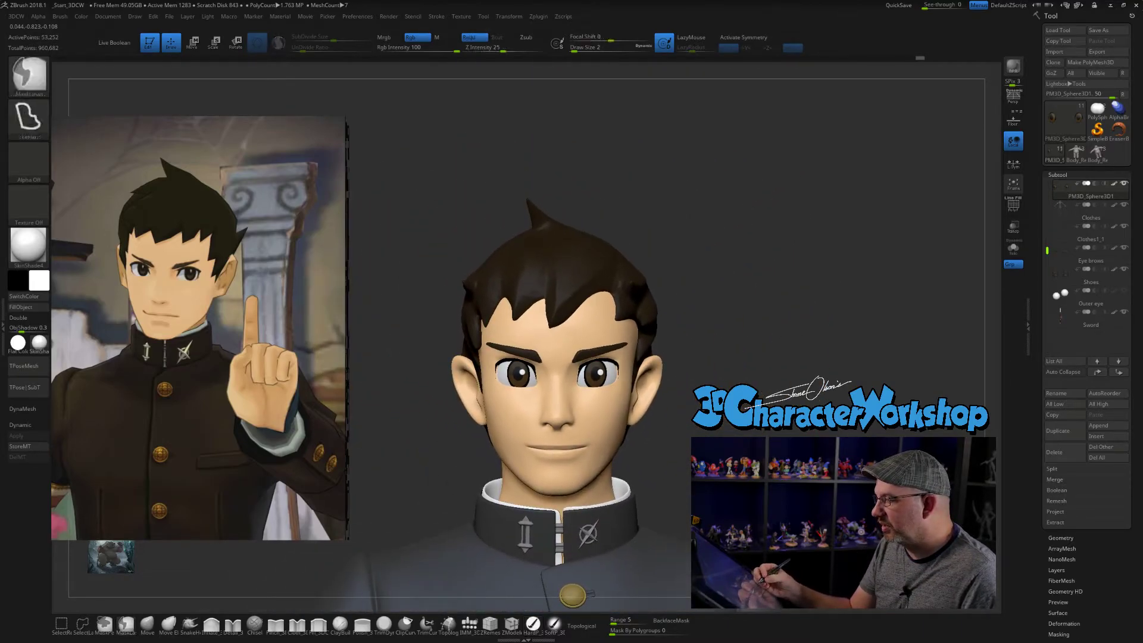
right_click_drag(834, 238, 834, 327, "ctrl")
left_click_drag(881, 310, 792, 242, "alt")
left_click_drag(834, 298, 878, 240, "alt")
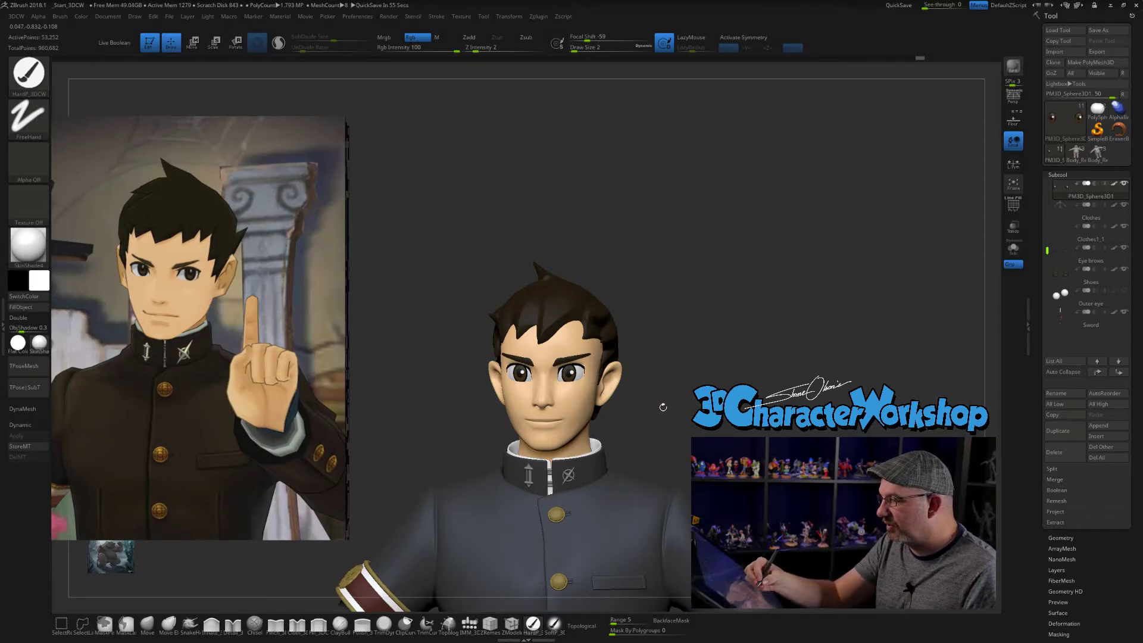
left_click_drag(690, 439, 714, 387)
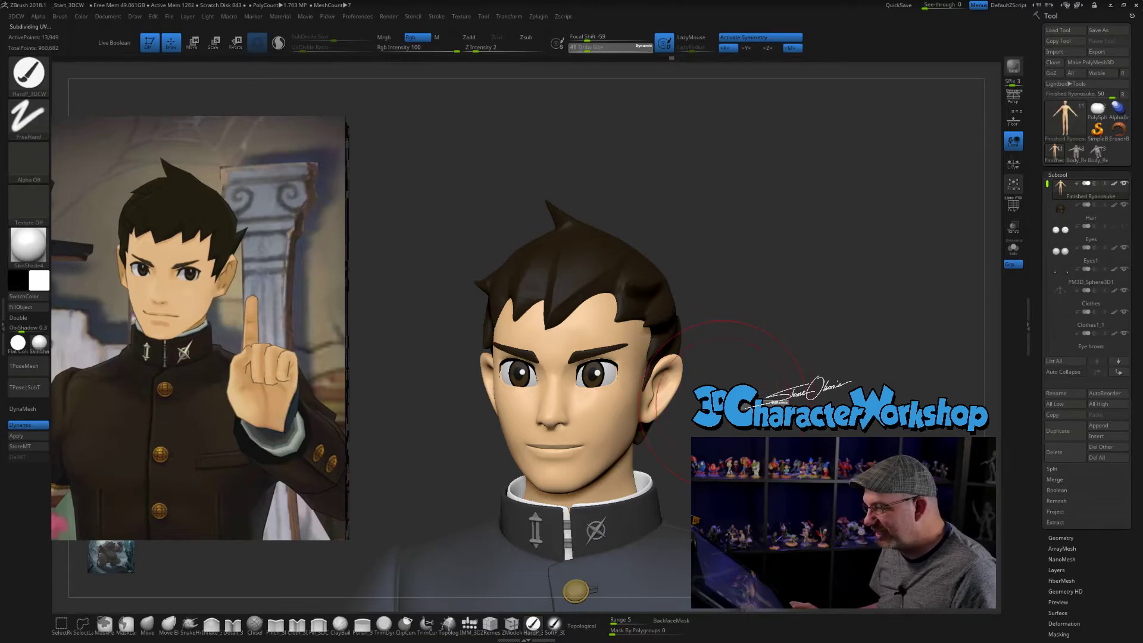
- Try to nudge the character's face below the eyes with the Move brush at a smaller Draw Size
left_click(147, 626)
key("s")
left_click_drag(707, 350, 660, 351)
left_click_drag(591, 393, 590, 389)
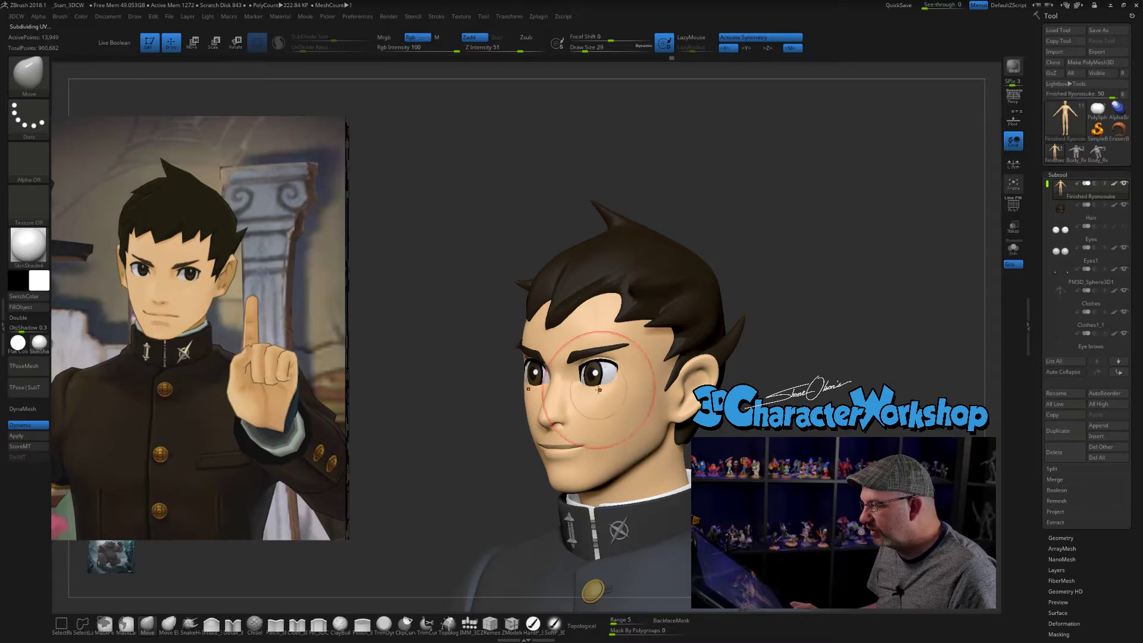
right_click_drag(662, 393, 625, 394)
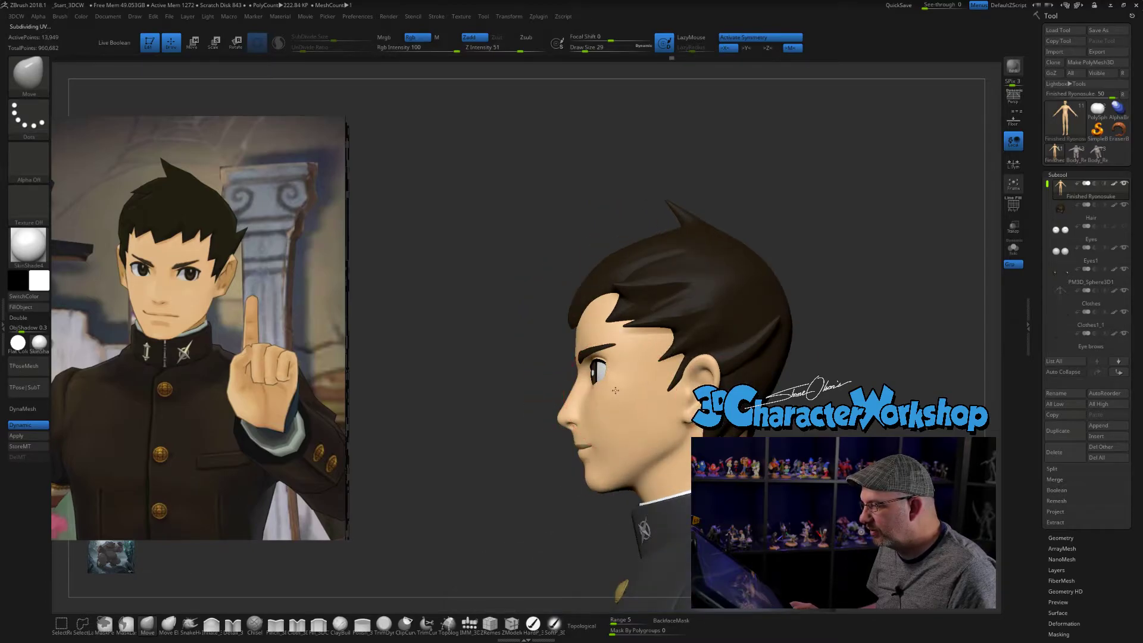
left_click_drag(506, 382, 766, 237)
key("ctrl+z")
key("ctrl+z")
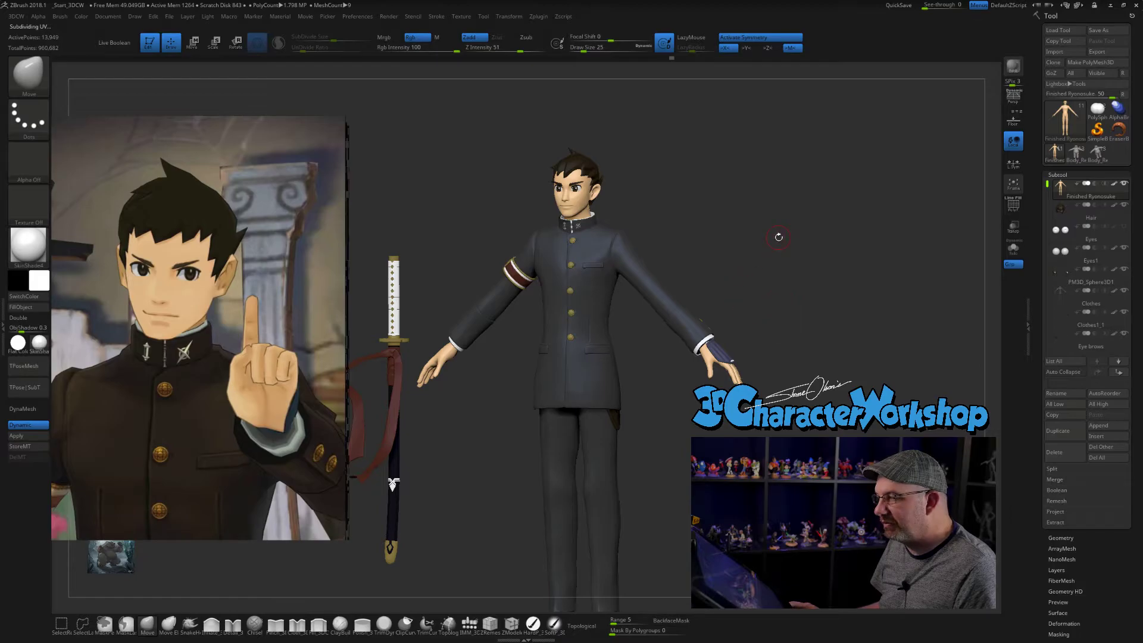
- Remove the uniformed character's reference from Spotlight and enlarge the bear reference image in its place
left_click_drag(729, 243, 831, 254)
key("z")
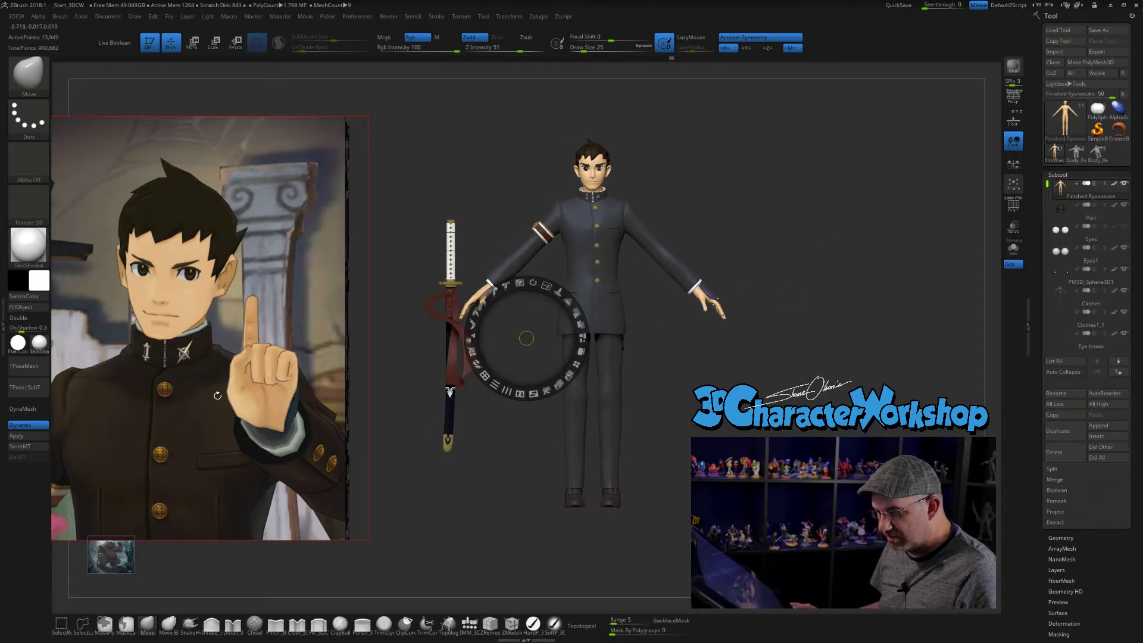
left_click(239, 402)
left_click(259, 455)
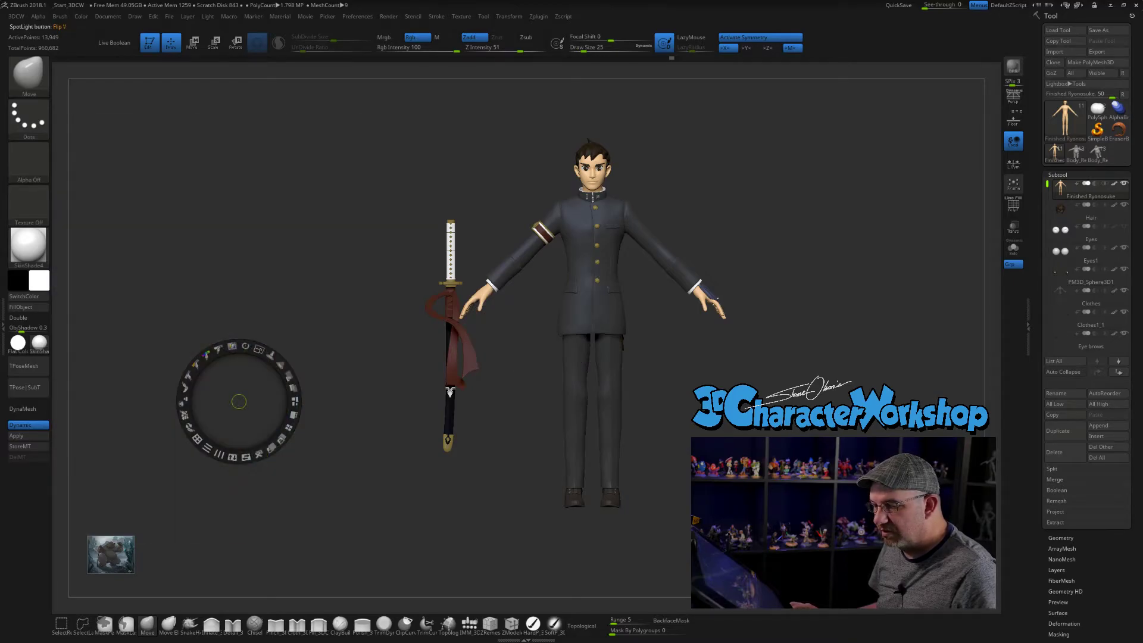
left_click(119, 546)
left_click_drag(119, 546, 251, 297)
left_click_drag(272, 244, 322, 211)
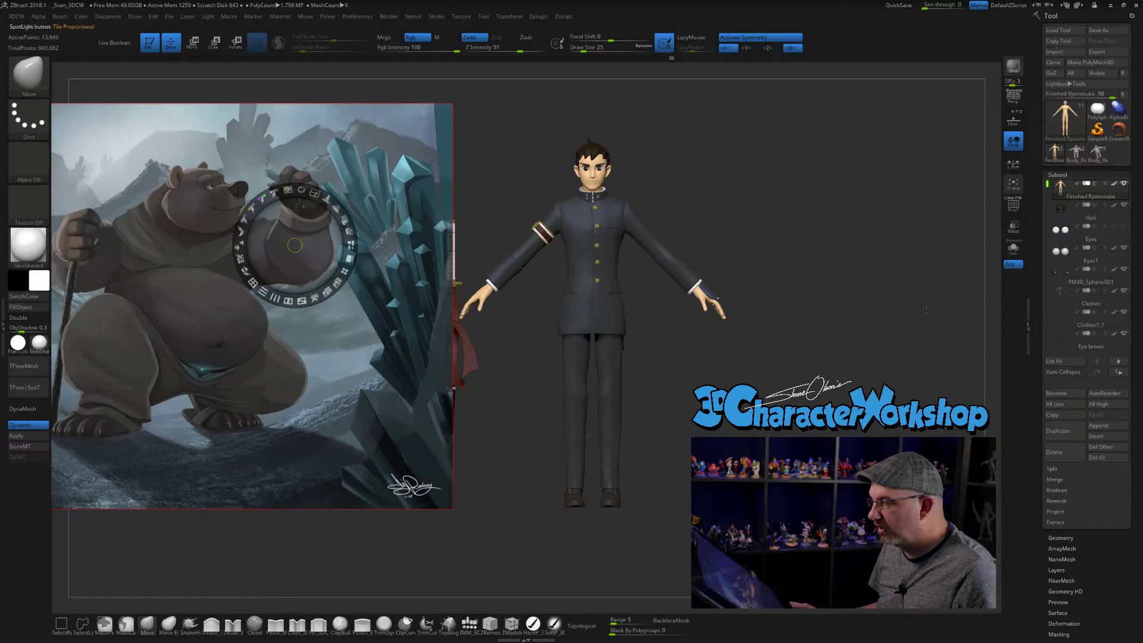
- Switch to the Body_Remesh bear model and make its reference image smaller and fully opaque in the canvas corner
mouse_move(1085, 156)
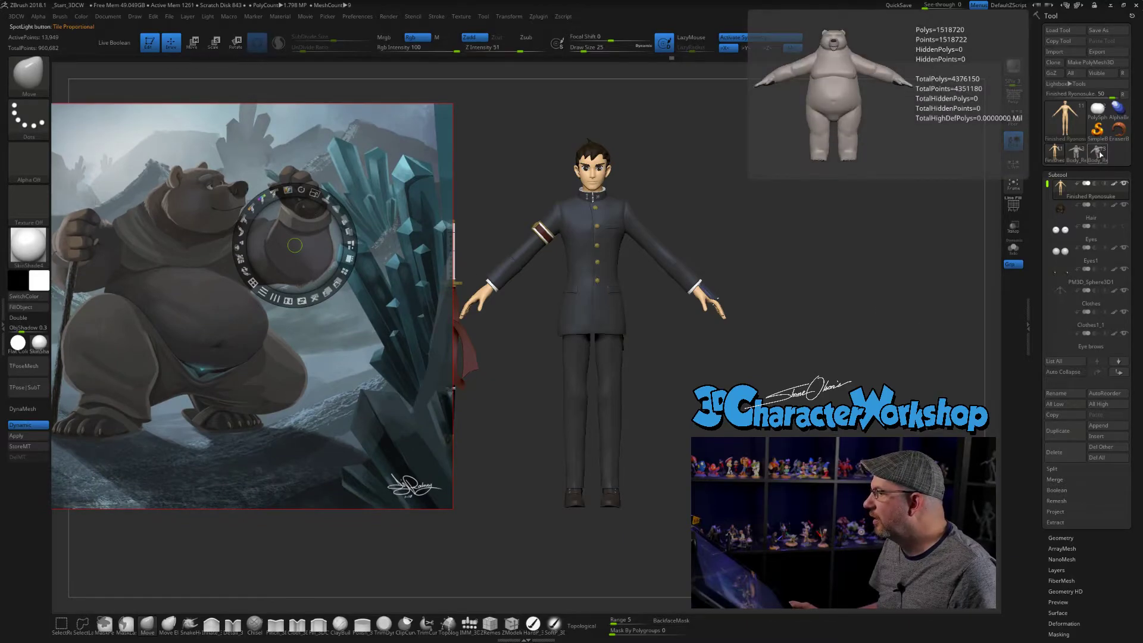
left_click(1100, 154)
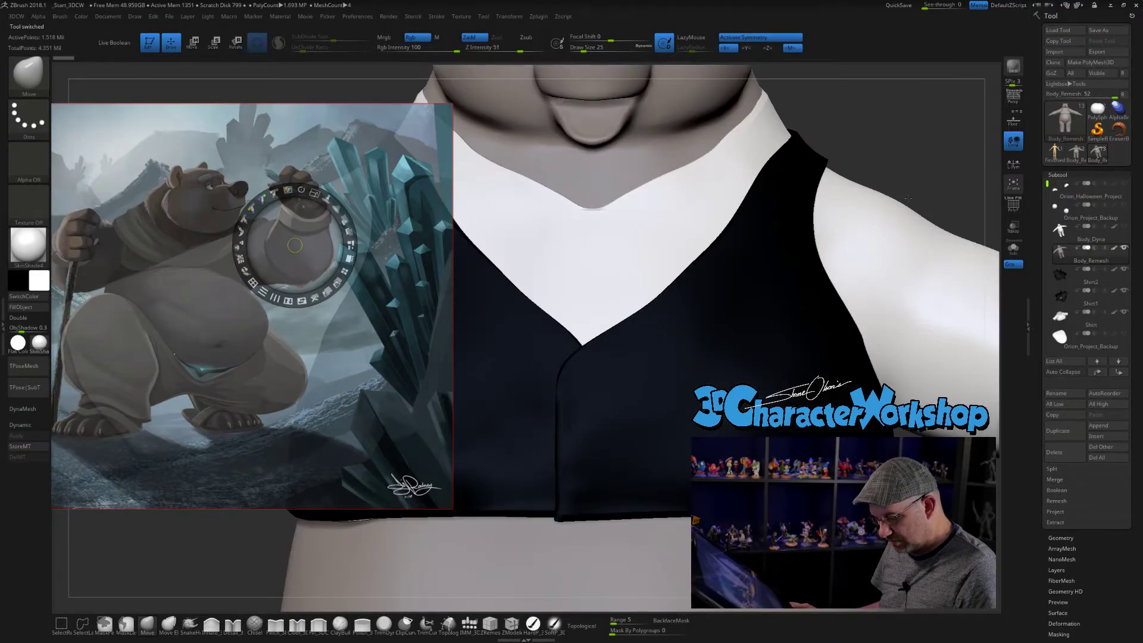
left_click(892, 134)
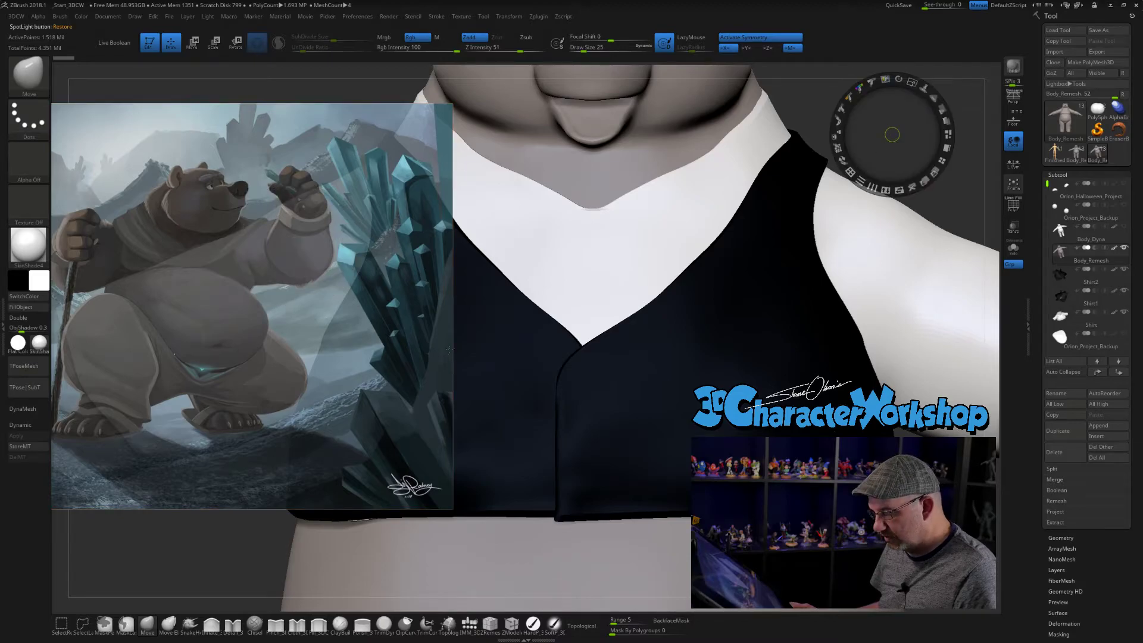
left_click(413, 354)
left_click_drag(433, 302, 410, 249)
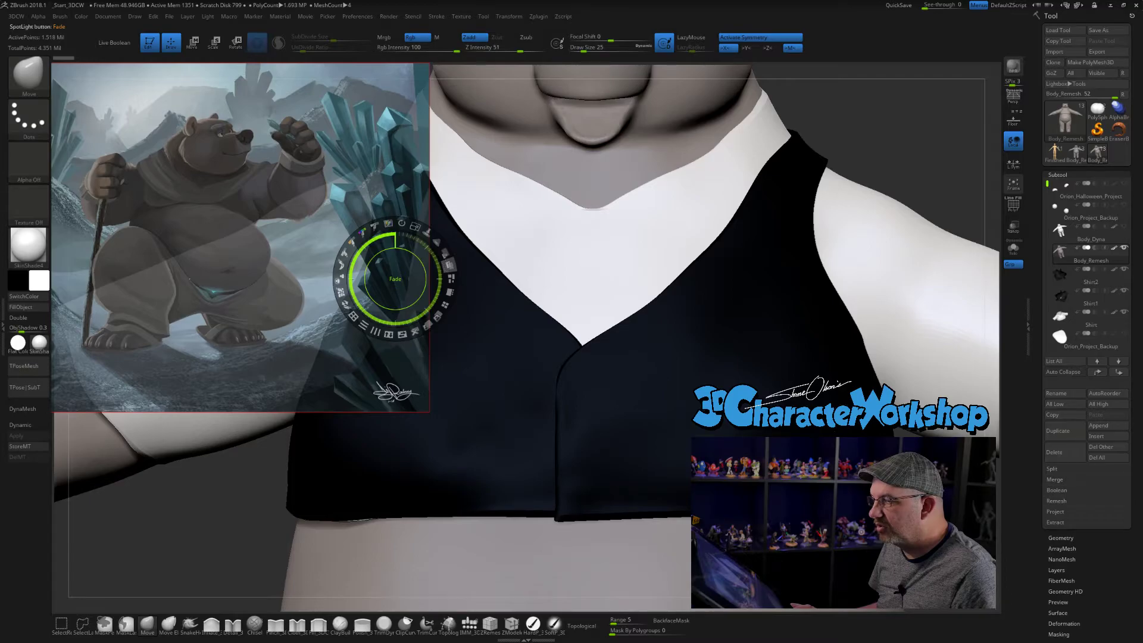
left_click(449, 269)
key("z")
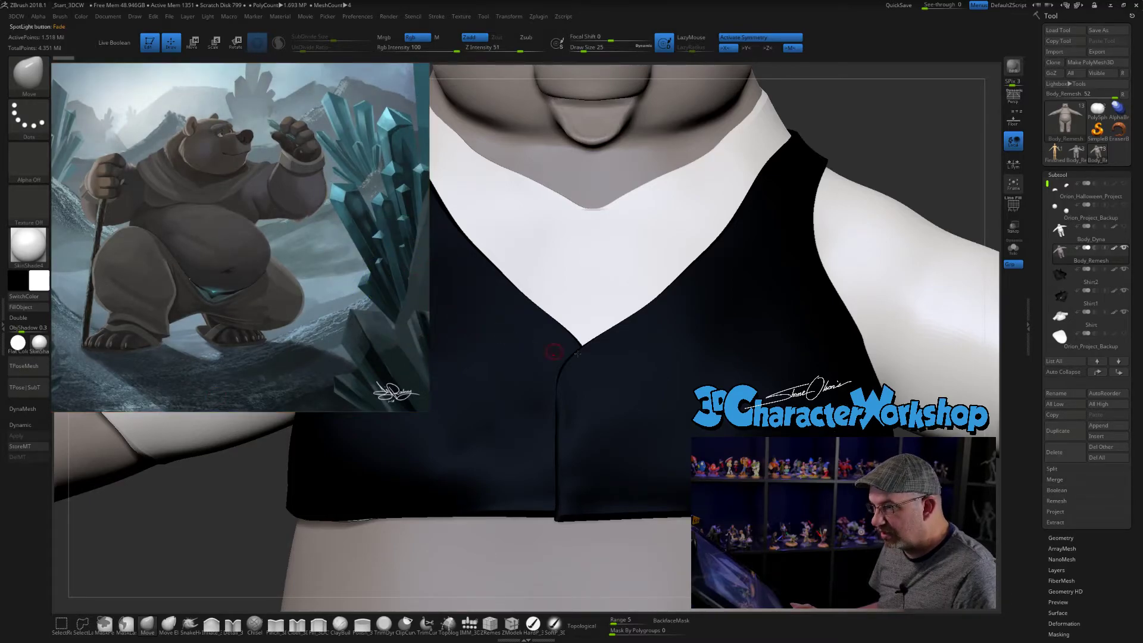
- Examine the whole bear model from the front beside its reference illustration
left_click_drag(913, 166, 804, 79, "alt")
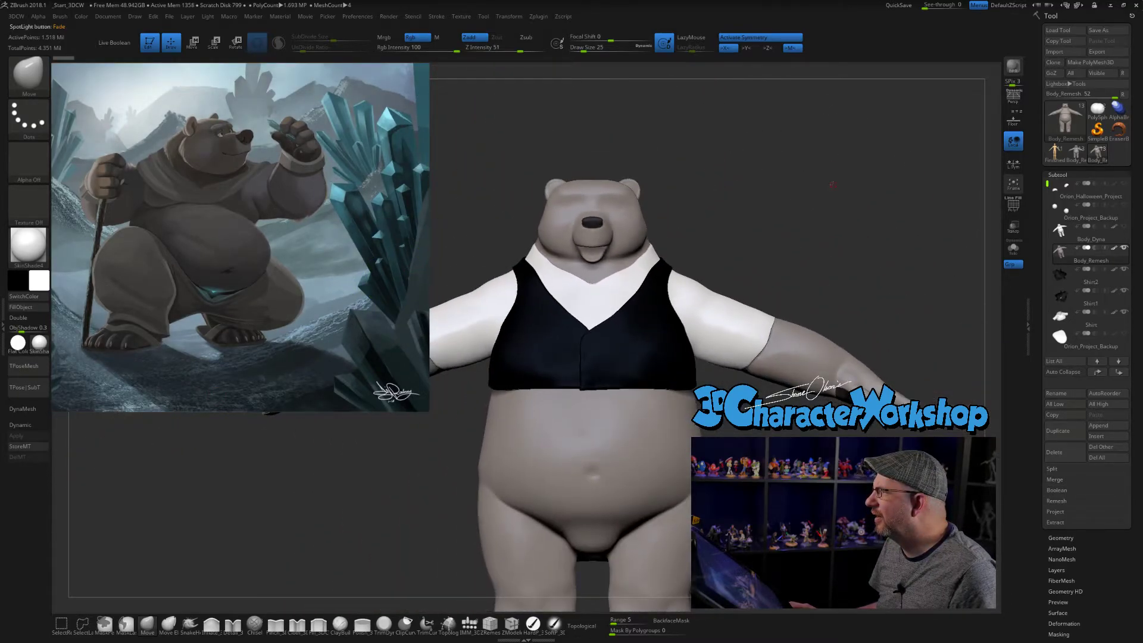
left_click_drag(818, 394, 825, 342, "alt")
left_click_drag(848, 457, 780, 366, "alt")
left_click_drag(749, 163, 809, 196, "alt")
left_click_drag(809, 195, 858, 310)
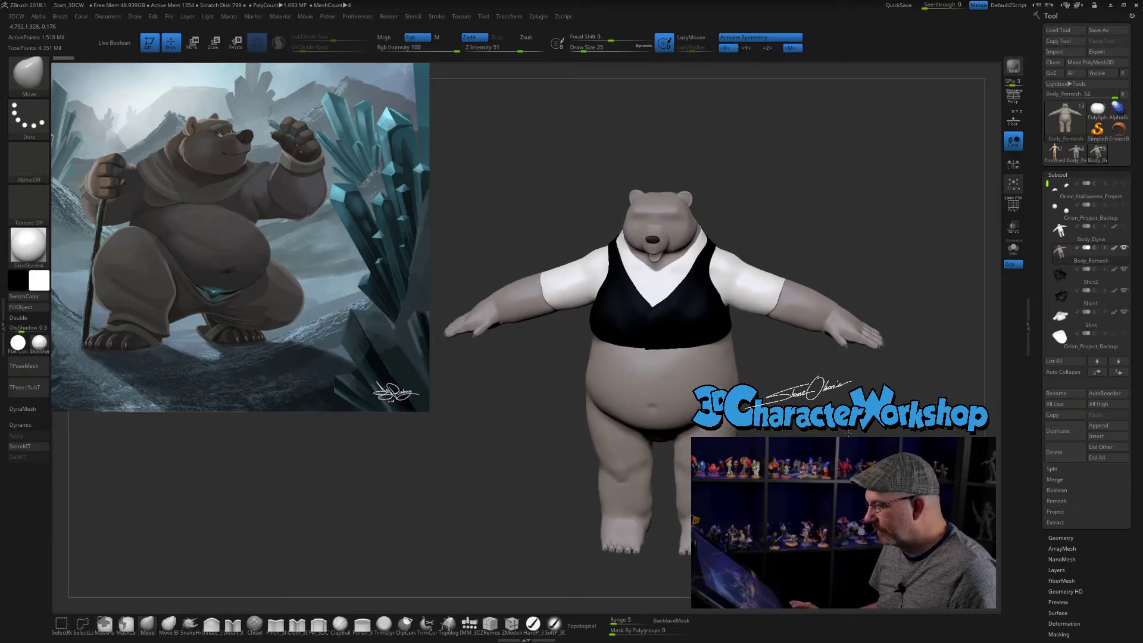
left_click_drag(849, 434, 848, 442, "shift")
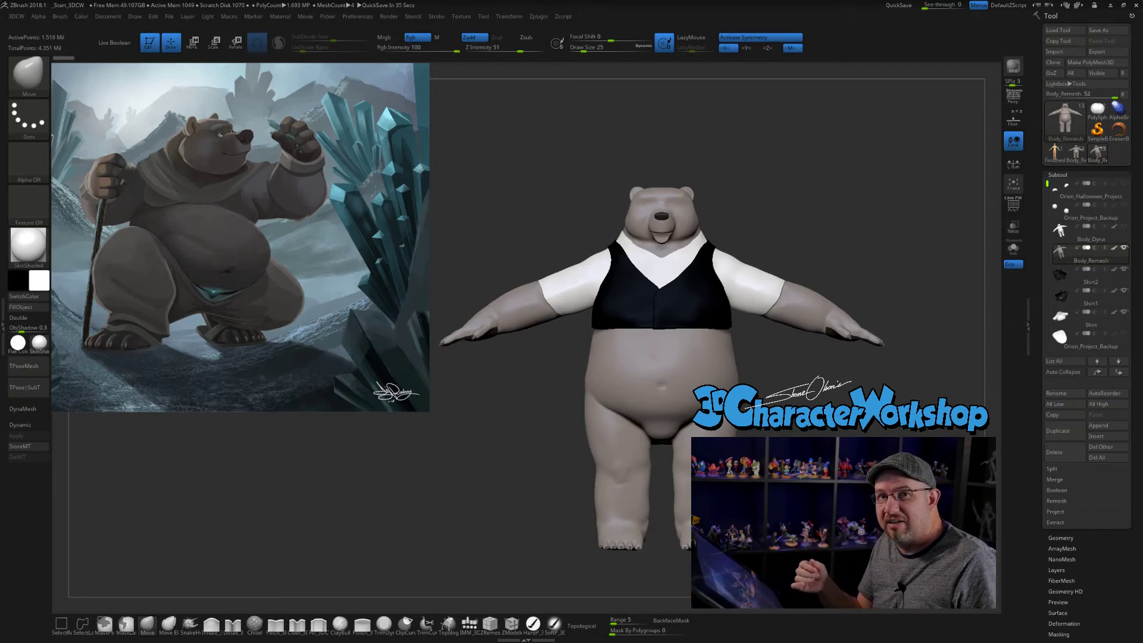
- Set the Draw Size to 37 and compare the bear's side and three-quarter silhouettes with the crouching reference
left_click(586, 50)
mouse_move(863, 205)
left_mouse_down()
mouse_move(762, 222)
mouse_move(799, 222)
left_mouse_up()
left_click_drag(511, 458, 403, 468)
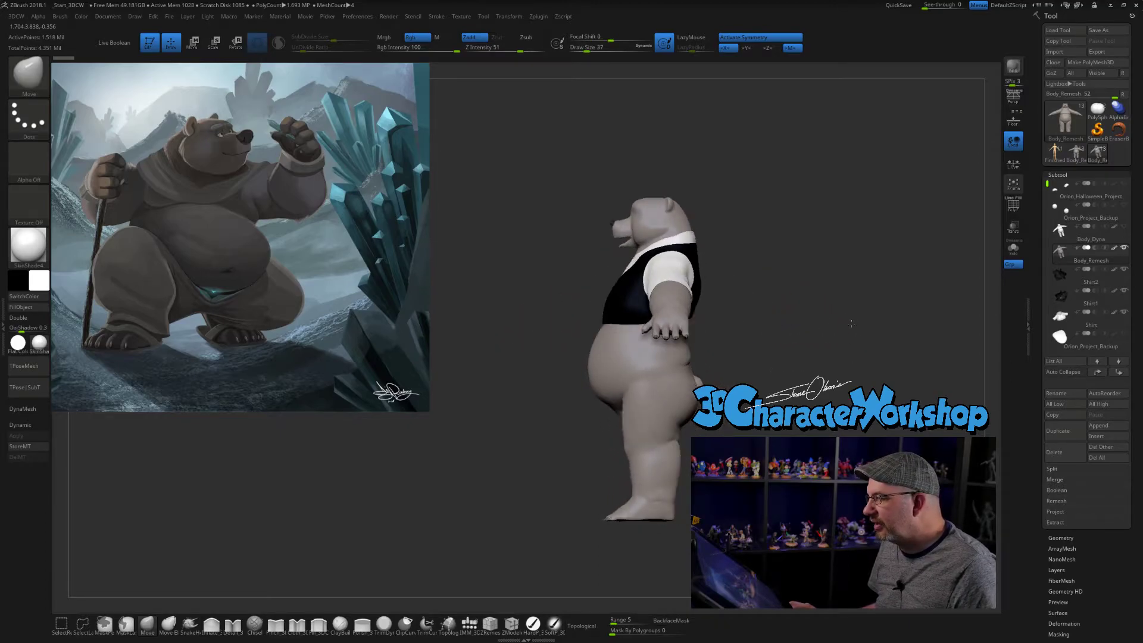
left_click_drag(850, 324, 905, 322)
mouse_move(1081, 158)
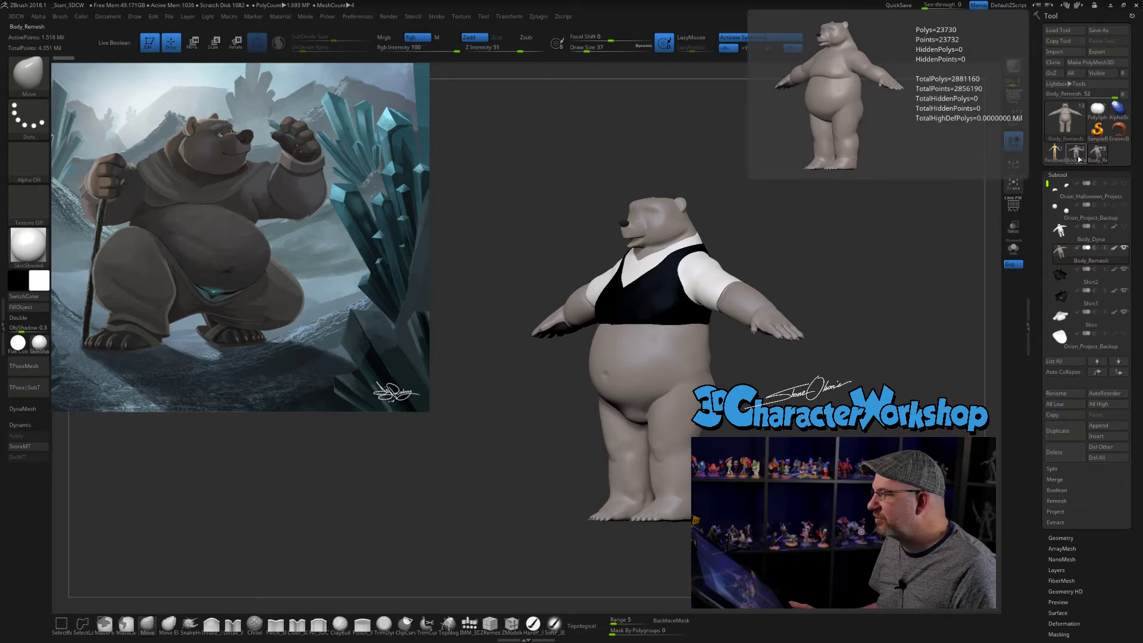
left_click_drag(808, 195, 812, 210)
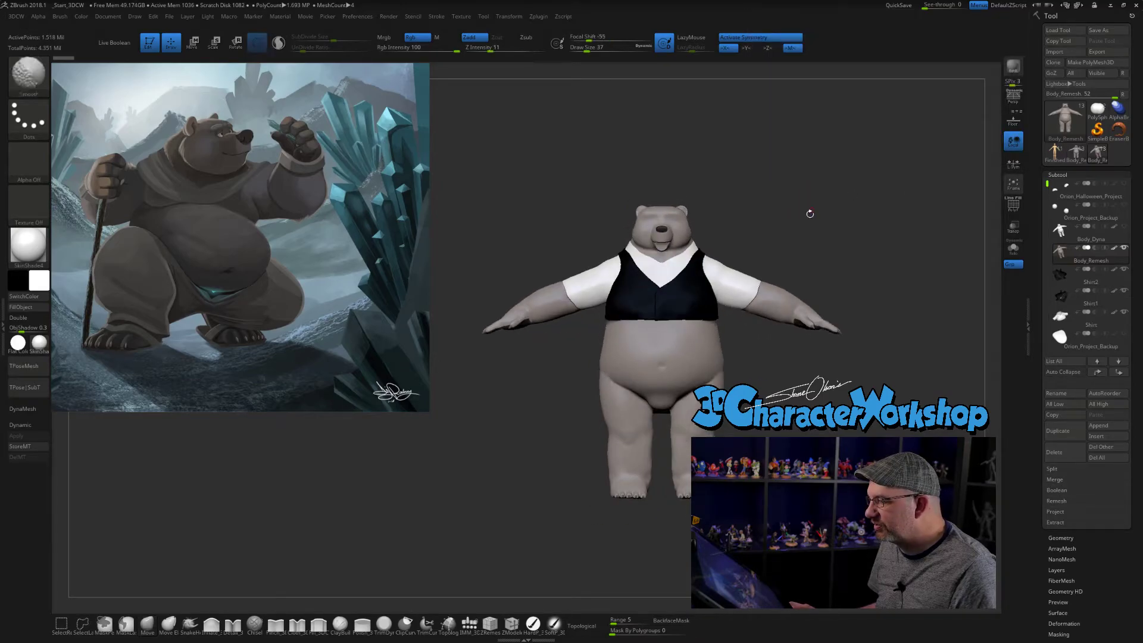
left_click_drag(796, 428, 771, 430, "alt")
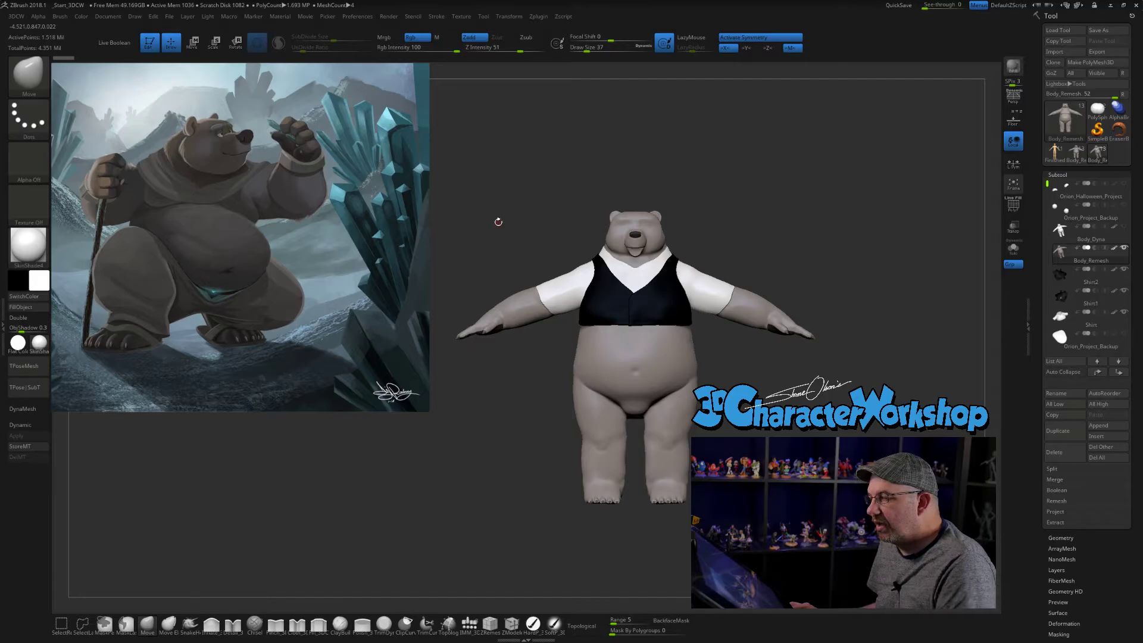
left_click_drag(552, 159, 539, 162)
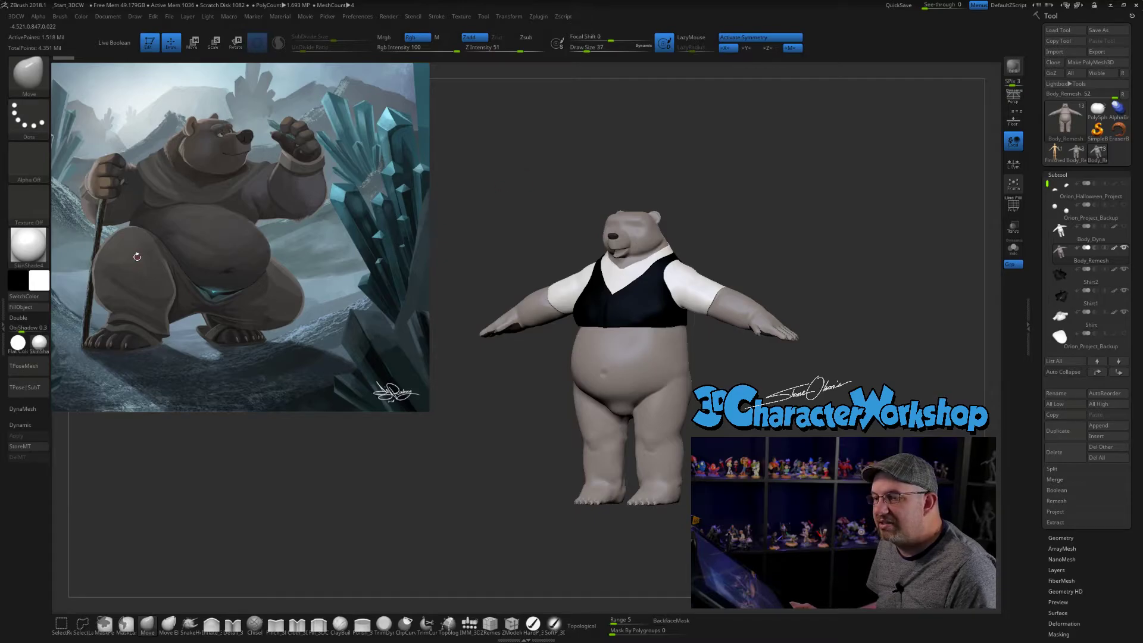
left_click_drag(747, 223, 760, 225)
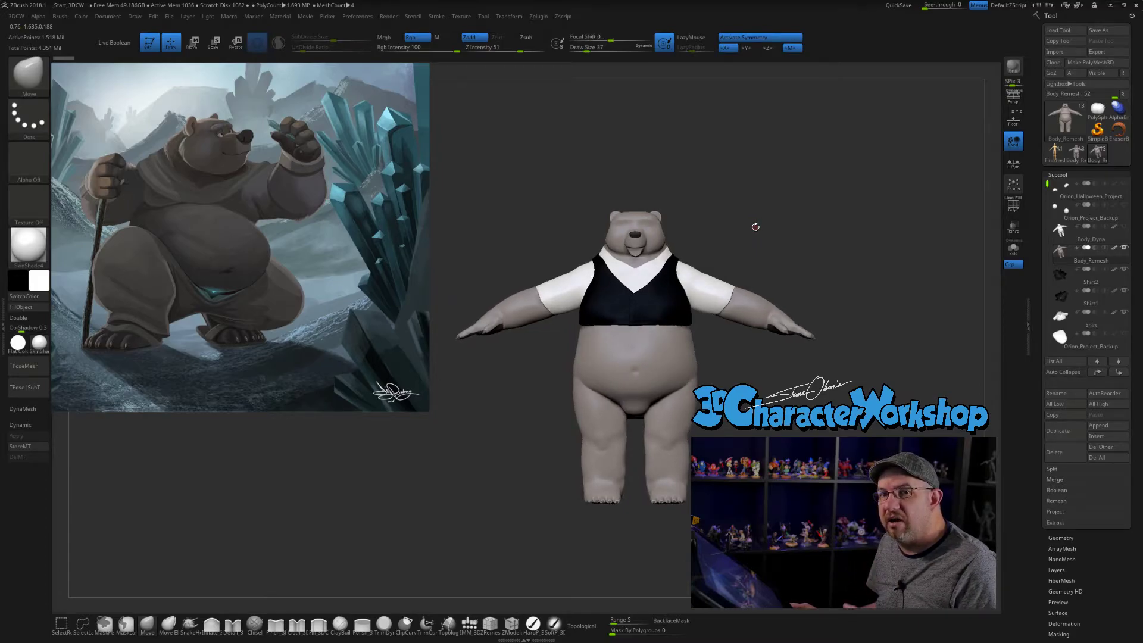
- Isolate the bear's body in solo mode, examine its back and set the Draw Size to 124
mouse_move(755, 227)
left_mouse_down()
mouse_move(781, 230)
mouse_move(785, 256)
mouse_move(762, 218)
left_mouse_up()
left_click_drag(762, 218, 908, 355)
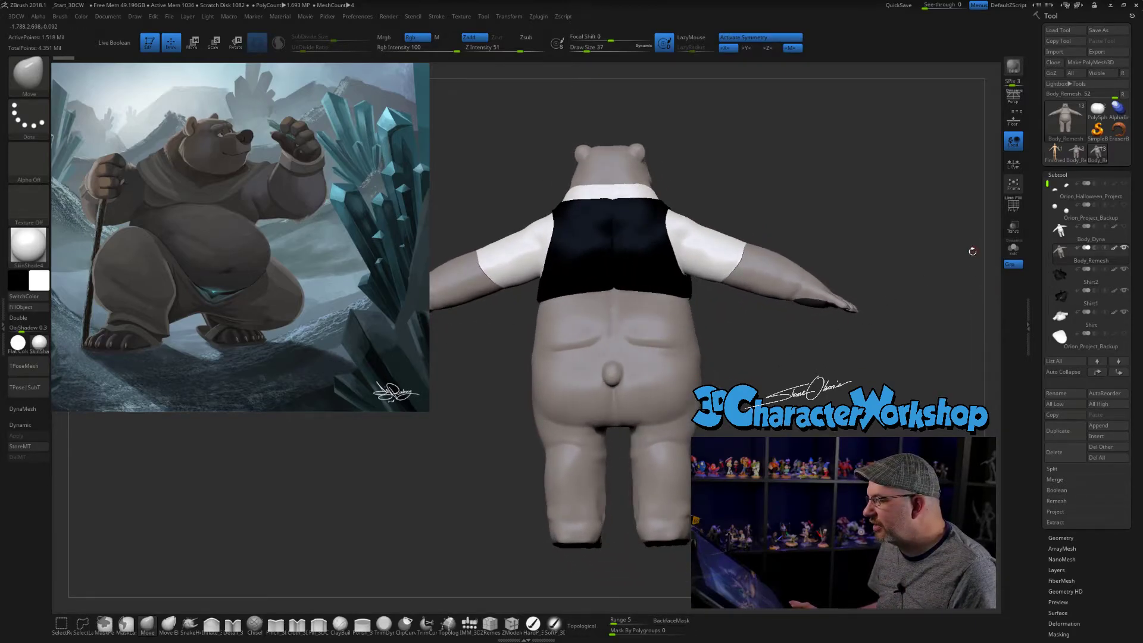
left_click(1014, 250)
left_click_drag(804, 366, 746, 347)
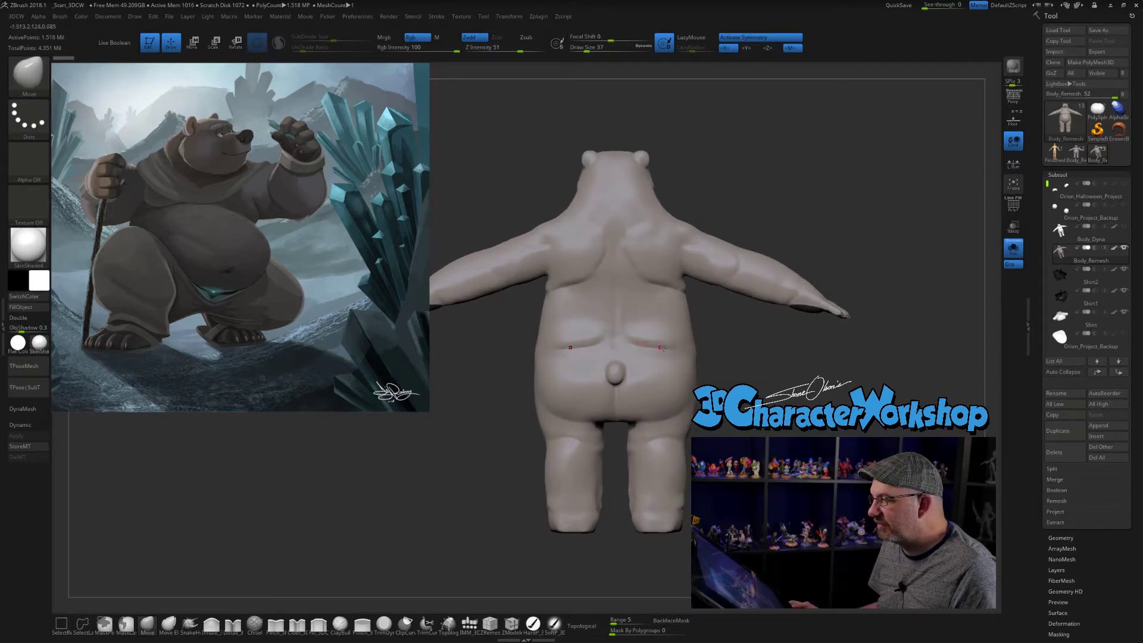
mouse_move(755, 367)
left_mouse_down()
mouse_move(820, 378)
mouse_move(542, 269)
left_mouse_up()
key("s")
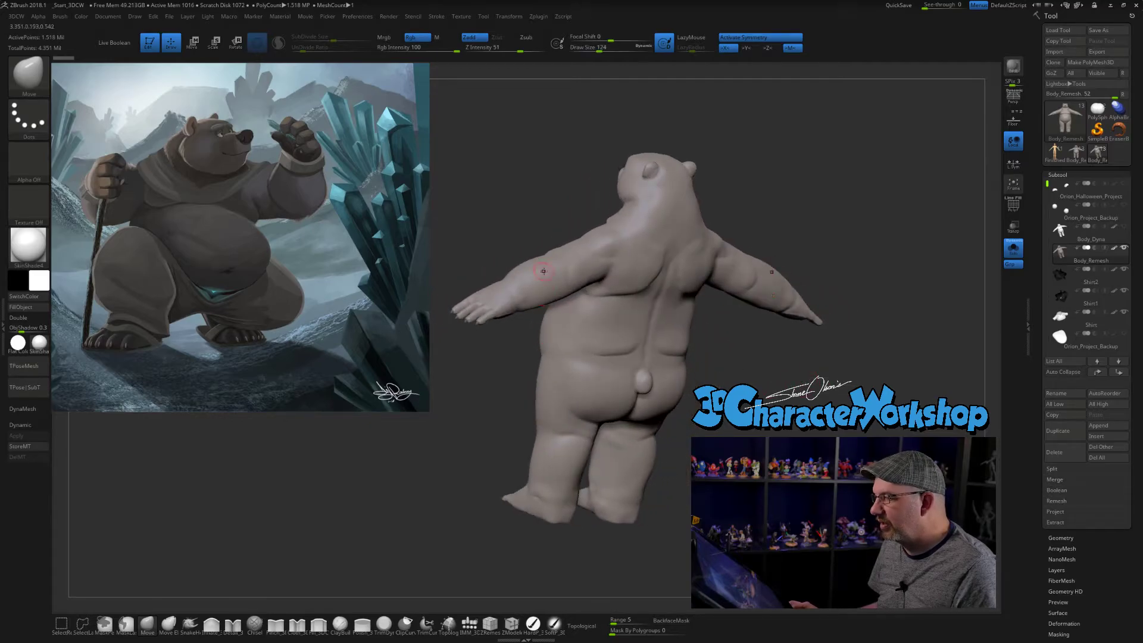
- Inspect the bear's arm and hand, lower the body to its lowest subdivision level and delete the higher levels
left_click_drag(768, 396, 868, 380)
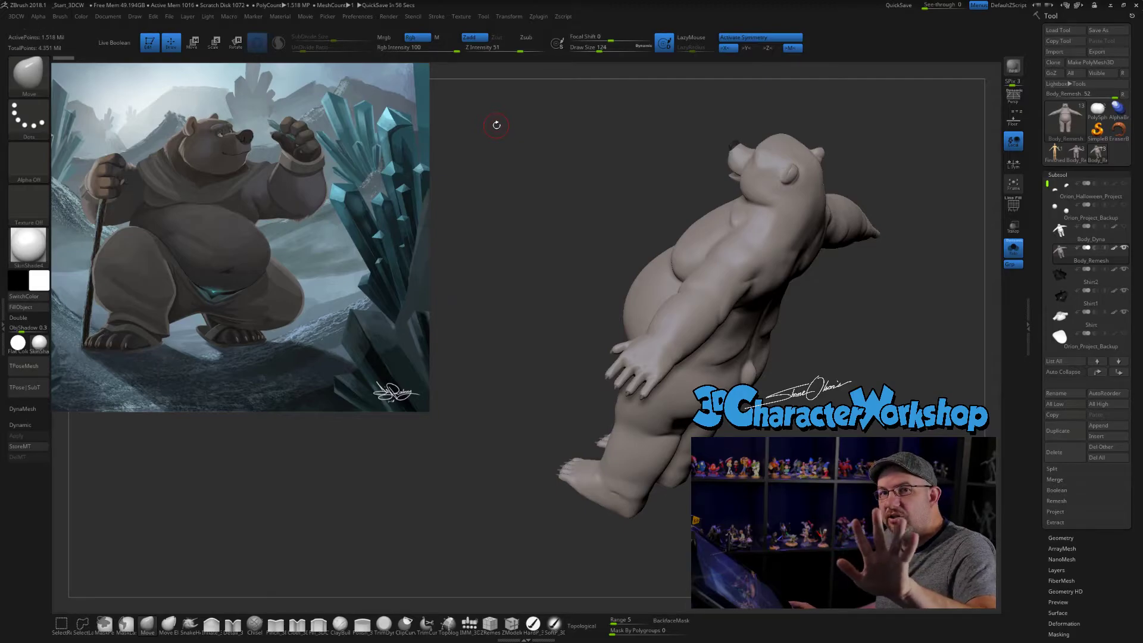
left_click_drag(553, 359, 554, 396, "alt")
mouse_move(841, 395)
left_mouse_down()
mouse_move(913, 362)
mouse_move(800, 467)
mouse_move(609, 513)
mouse_move(812, 415)
left_mouse_up()
left_click_drag(643, 488, 652, 456)
left_click_drag(631, 456, 839, 369, "shift")
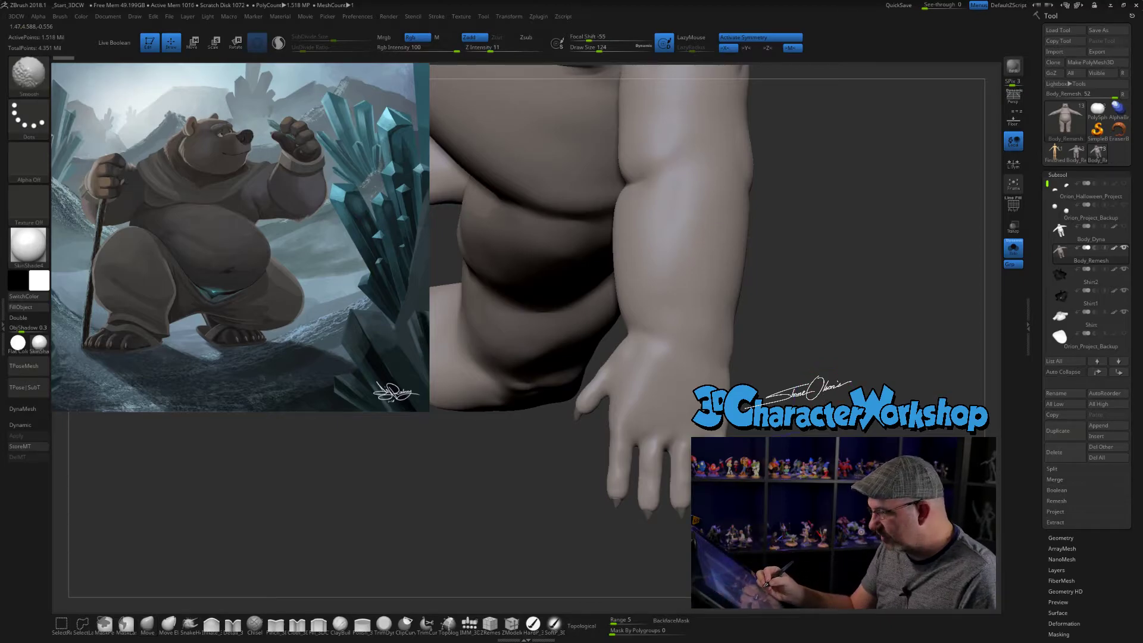
left_click(1061, 537)
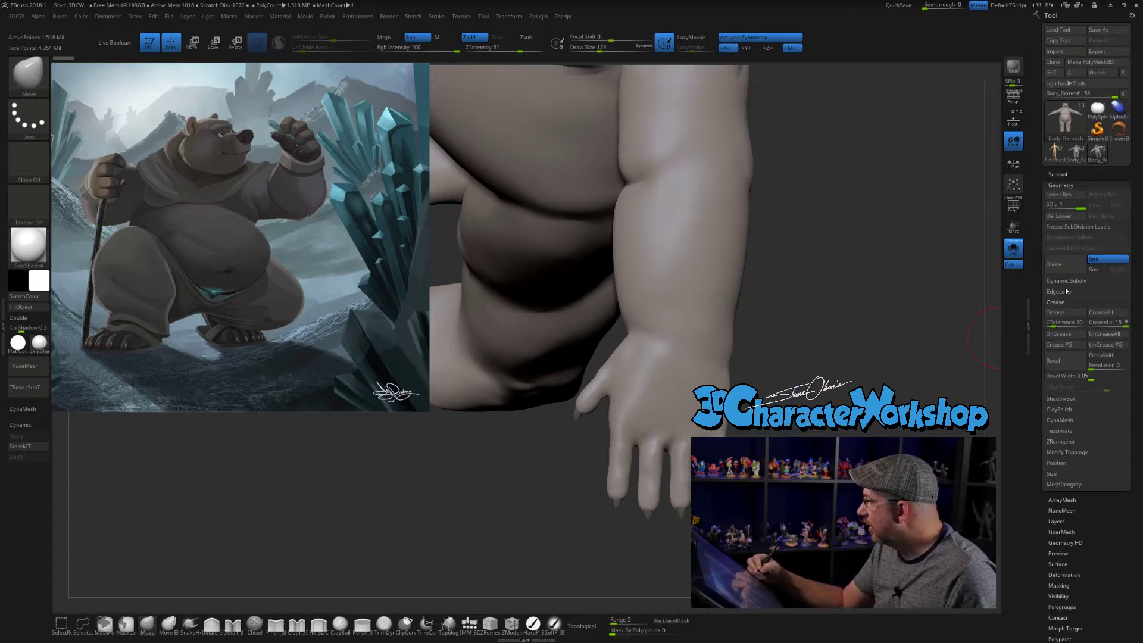
key("shift+d")
key("shift+d")
key("shift+d")
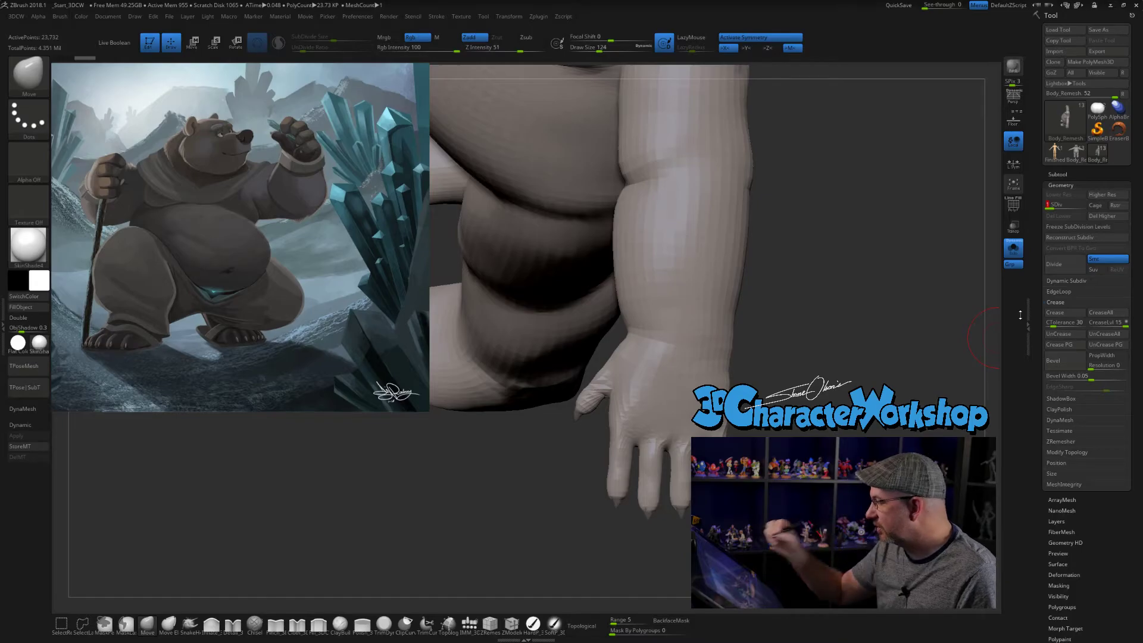
left_click(1105, 216)
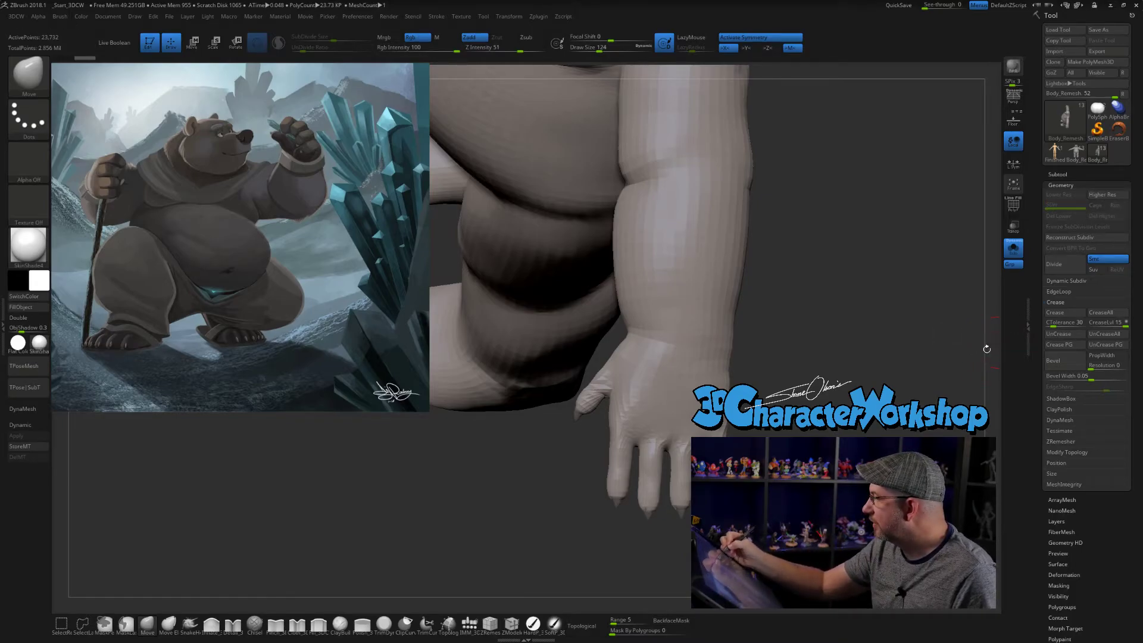
- Lasso a mask over the bear's index finger and invert it so only that finger can be transformed
mouse_move(958, 352)
left_mouse_down()
mouse_move(858, 381)
mouse_move(831, 333)
mouse_move(584, 402)
mouse_move(583, 516)
mouse_move(617, 473)
mouse_move(620, 432)
mouse_move(617, 411)
mouse_move(584, 394)
left_mouse_up()
key("[")
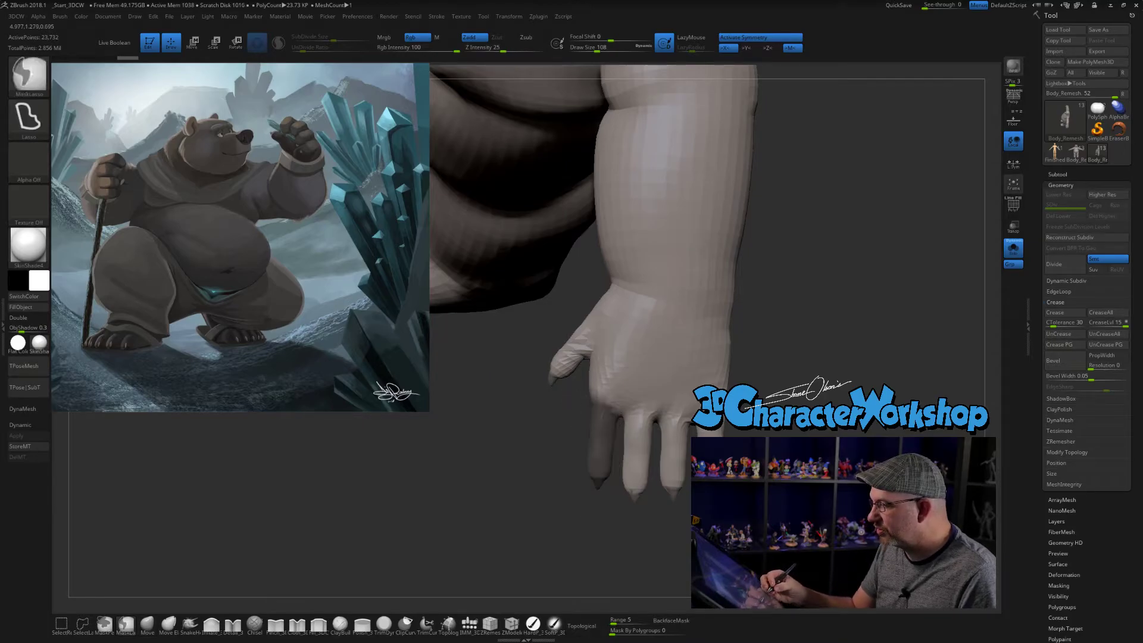
key("e")
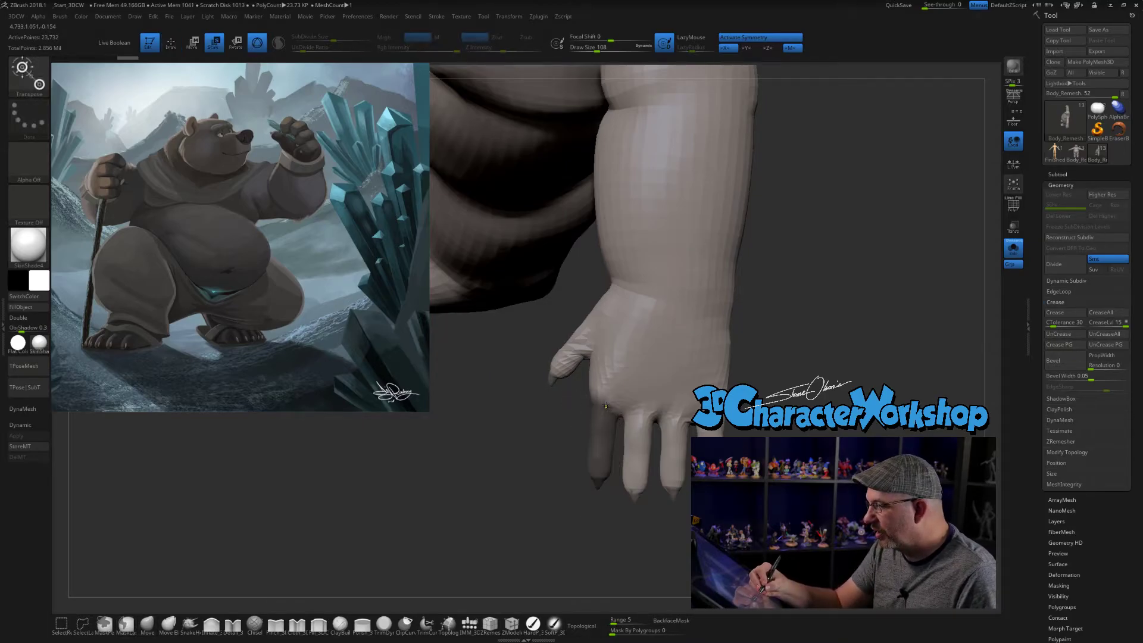
key("ctrl+i")
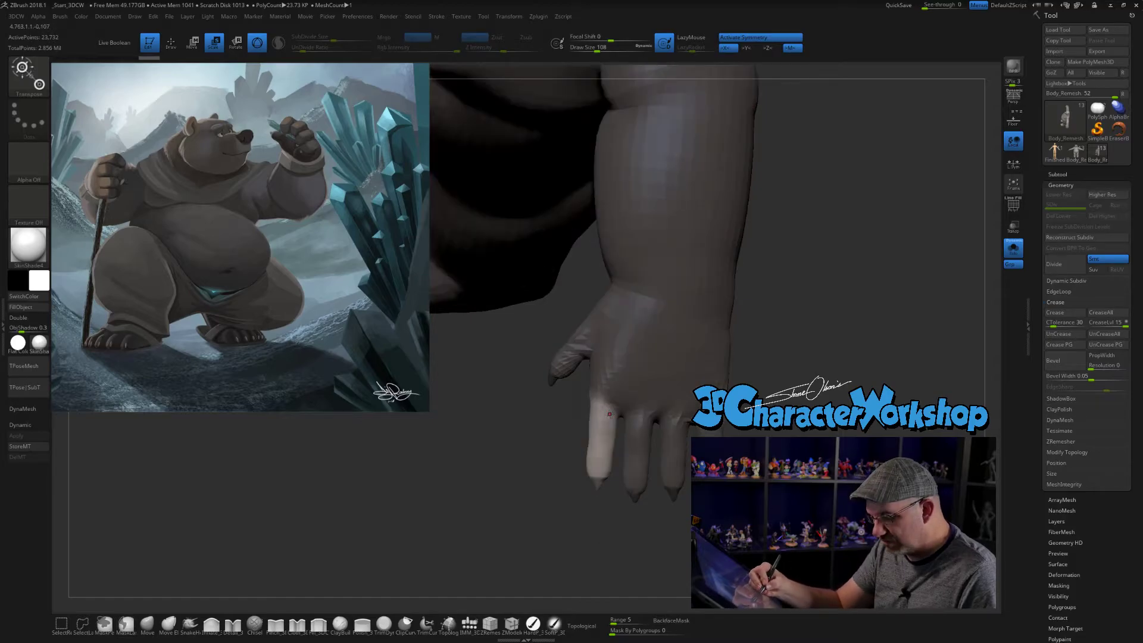
left_click(609, 415, "ctrl")
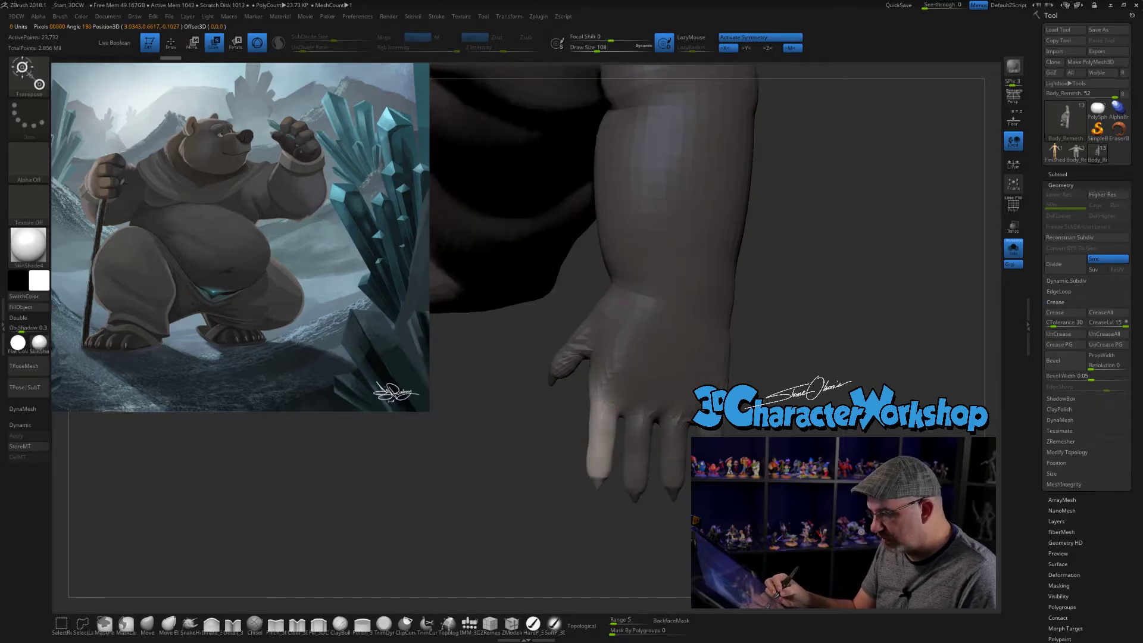
- Angle the index finger away from the neighbouring fingers, clear the mask and return to the Move brush
right_click_drag(685, 393, 649, 388)
mouse_move(647, 388)
left_mouse_down()
mouse_move(650, 400)
mouse_move(646, 366)
left_mouse_up()
right_click_drag(655, 381, 658, 410, "ctrl")
mouse_move(657, 411)
right_mouse_down()
mouse_move(700, 384)
mouse_move(565, 390)
mouse_move(687, 390)
mouse_move(649, 390)
mouse_move(646, 449)
right_mouse_up()
key("q")
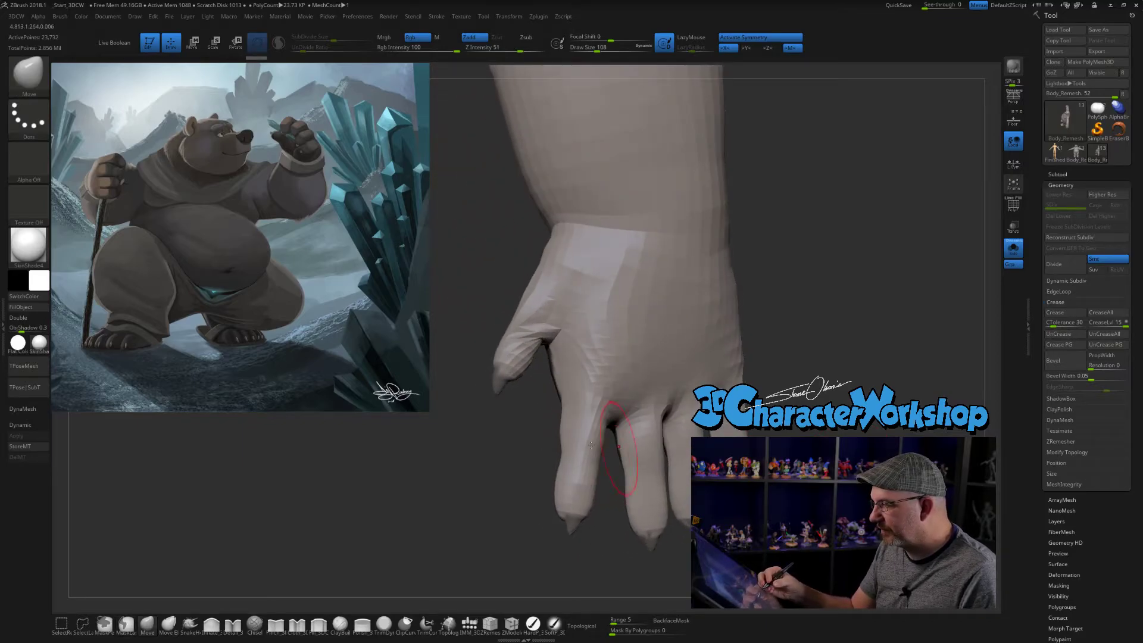
- Sample the body colour and pull the index finger further outward with the Move brush
key("c")
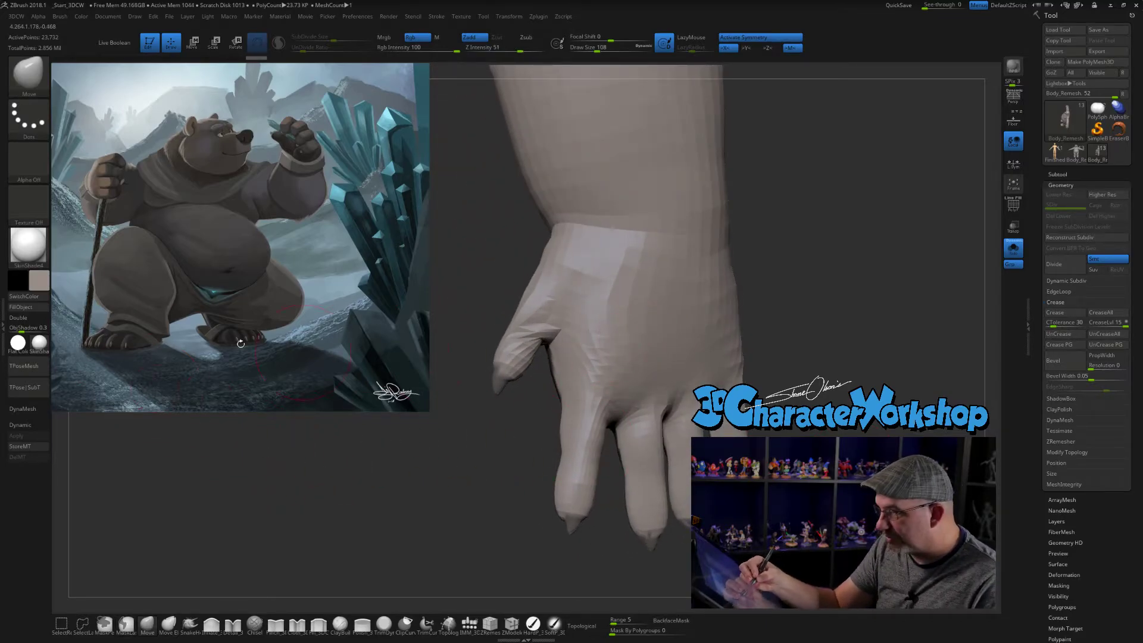
left_click(41, 309)
right_click_drag(544, 472, 491, 438)
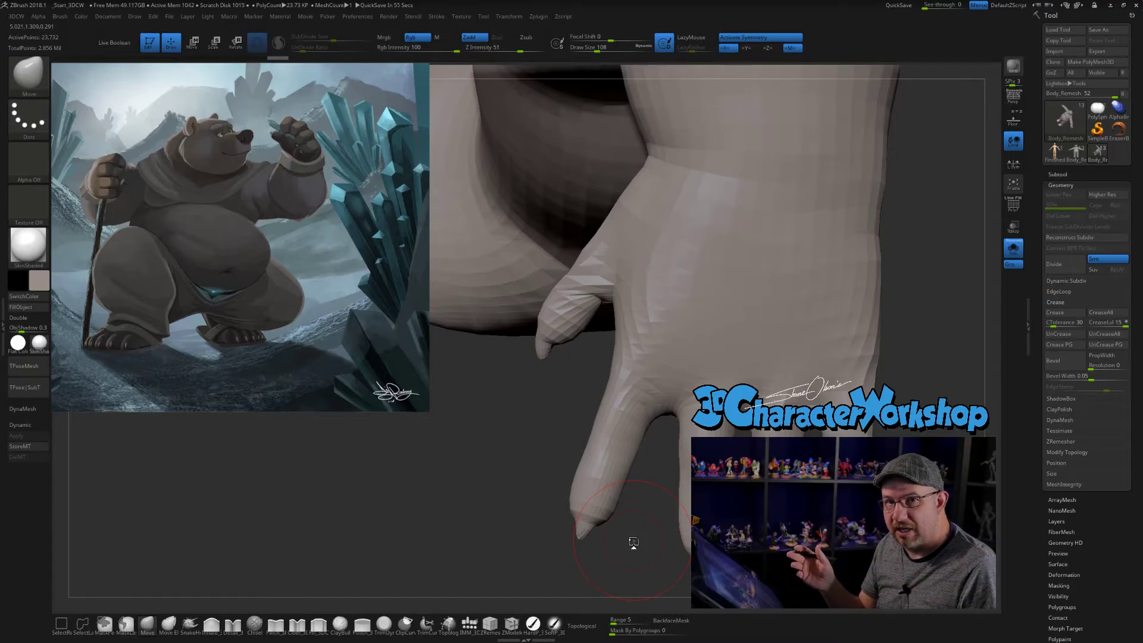
mouse_move(635, 500)
right_mouse_down()
mouse_move(636, 536)
mouse_move(640, 518)
right_mouse_up()
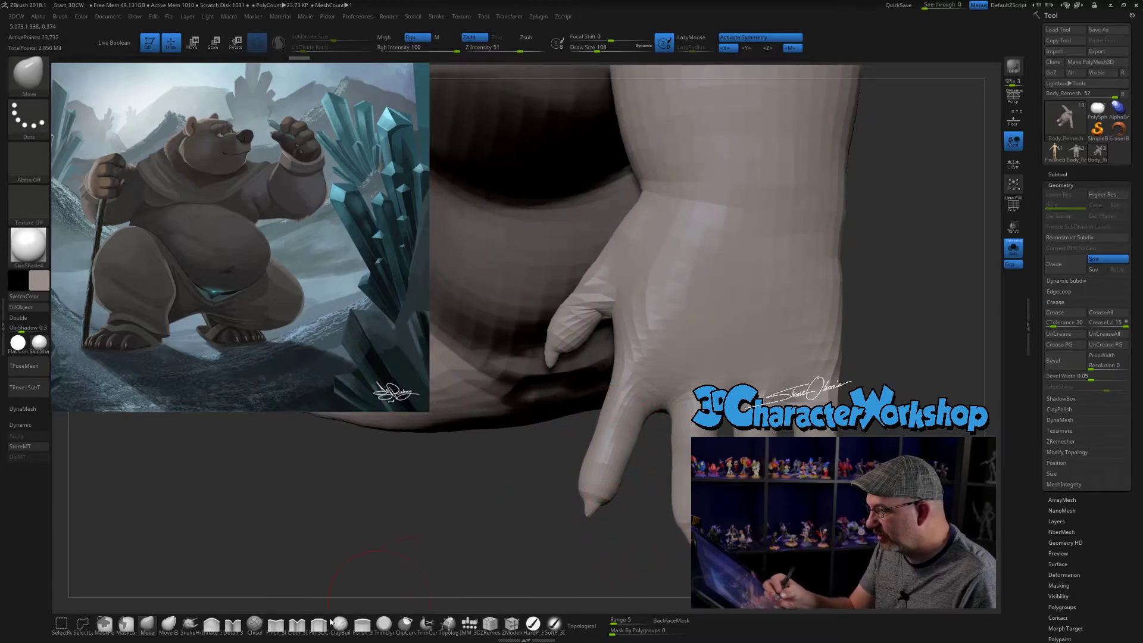
- Set the Draw Size to 68 and flatten the back of the index finger with the Polish_3DCW brush
left_click(276, 624)
key("s")
mouse_move(630, 544)
left_mouse_down()
mouse_move(650, 541)
mouse_move(609, 553)
mouse_move(618, 544)
left_mouse_up()
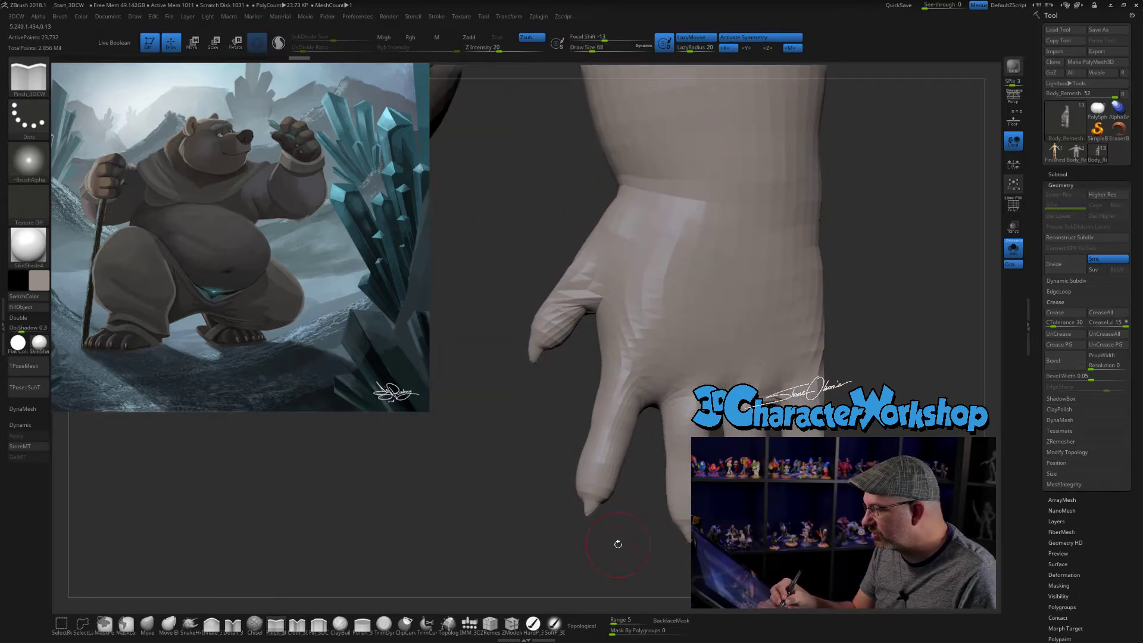
left_click(362, 625)
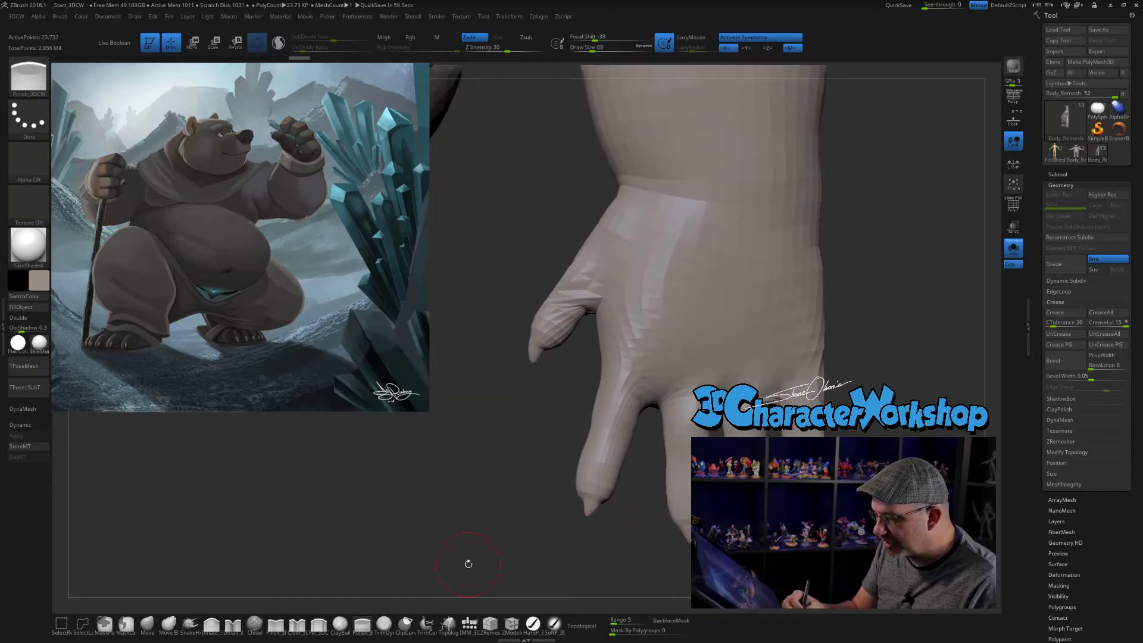
left_click_drag(637, 499, 625, 406)
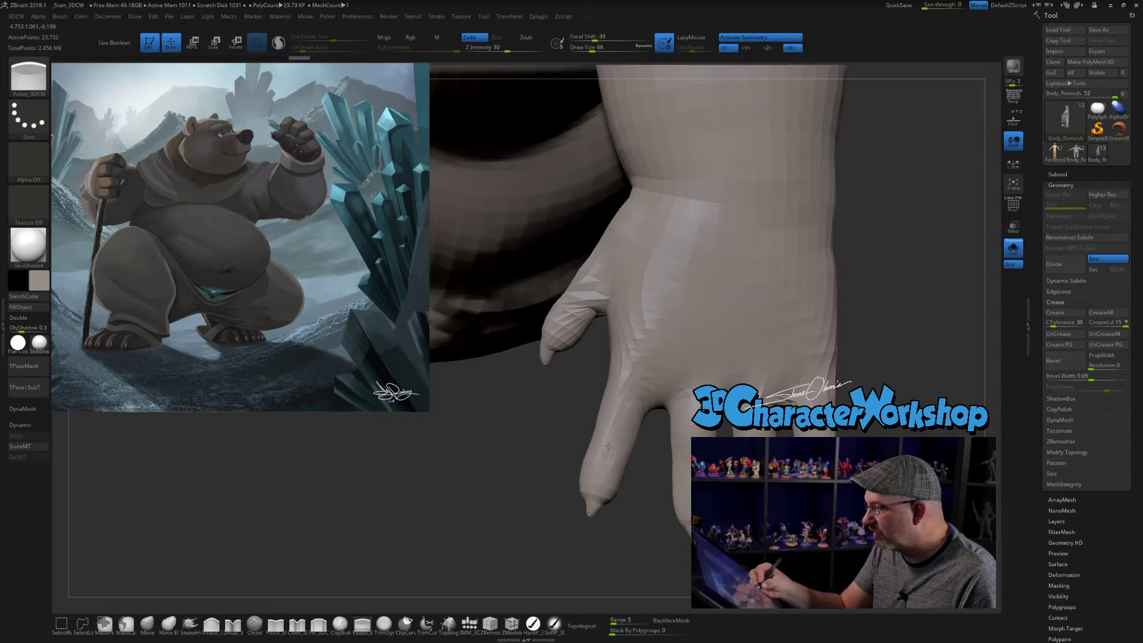
mouse_move(638, 532)
left_mouse_down()
mouse_move(679, 506)
mouse_move(644, 541)
left_mouse_up()
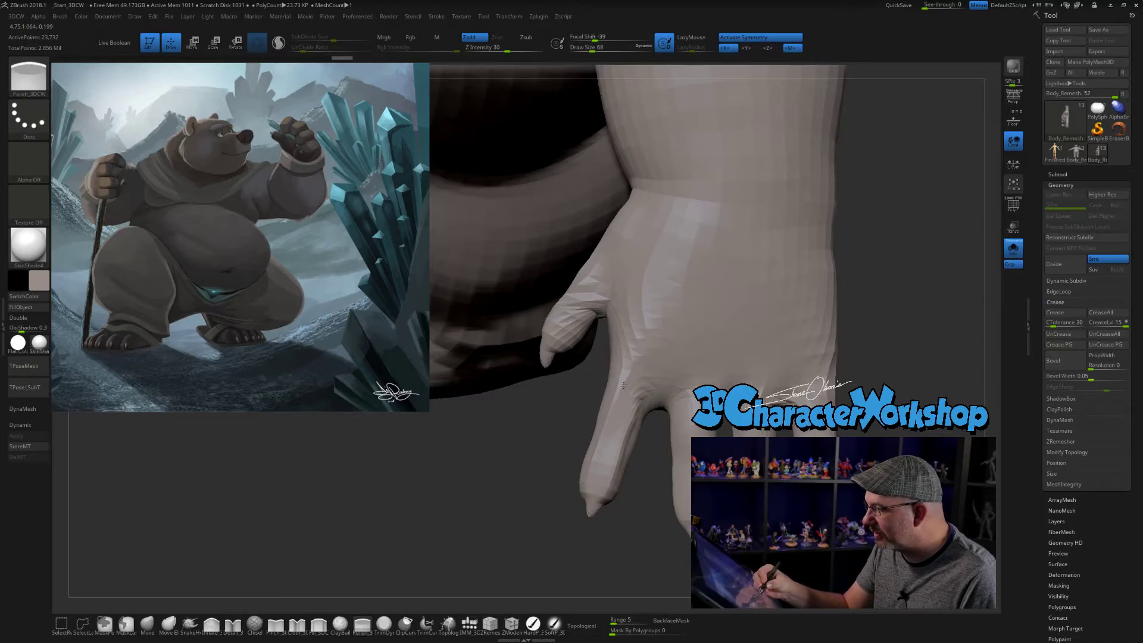
mouse_move(625, 493)
left_mouse_down()
mouse_move(611, 549)
mouse_move(632, 549)
mouse_move(635, 513)
mouse_move(621, 391)
left_mouse_up()
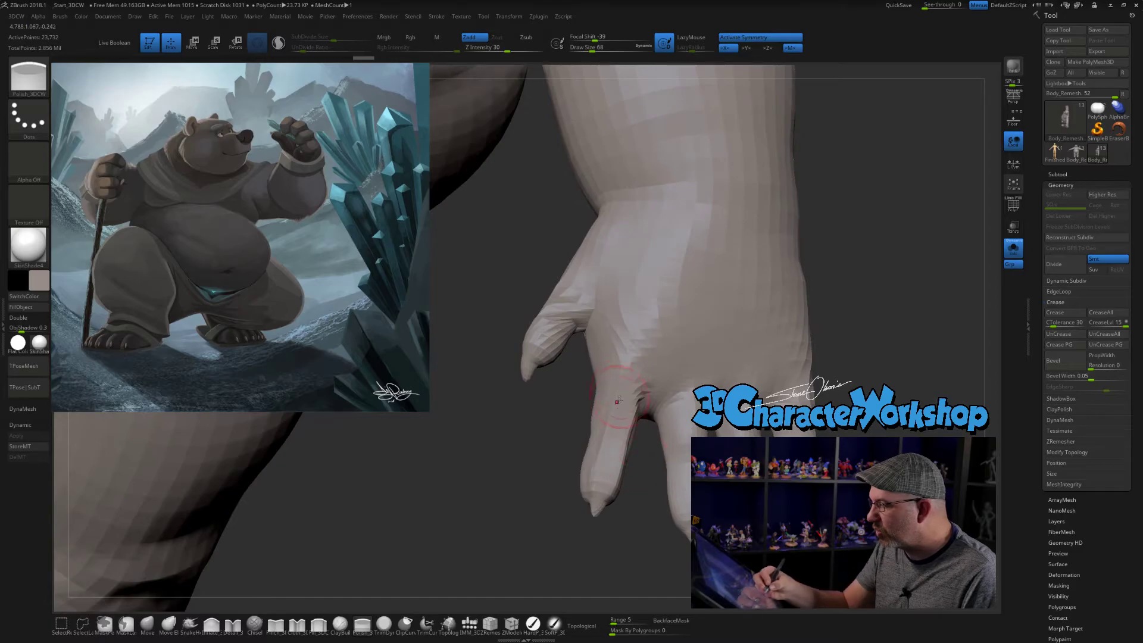
- Polish the palm side and flanks of the index finger into flat planes
mouse_move(621, 519)
left_mouse_down()
mouse_move(635, 539)
mouse_move(773, 365)
mouse_move(754, 362)
left_mouse_up()
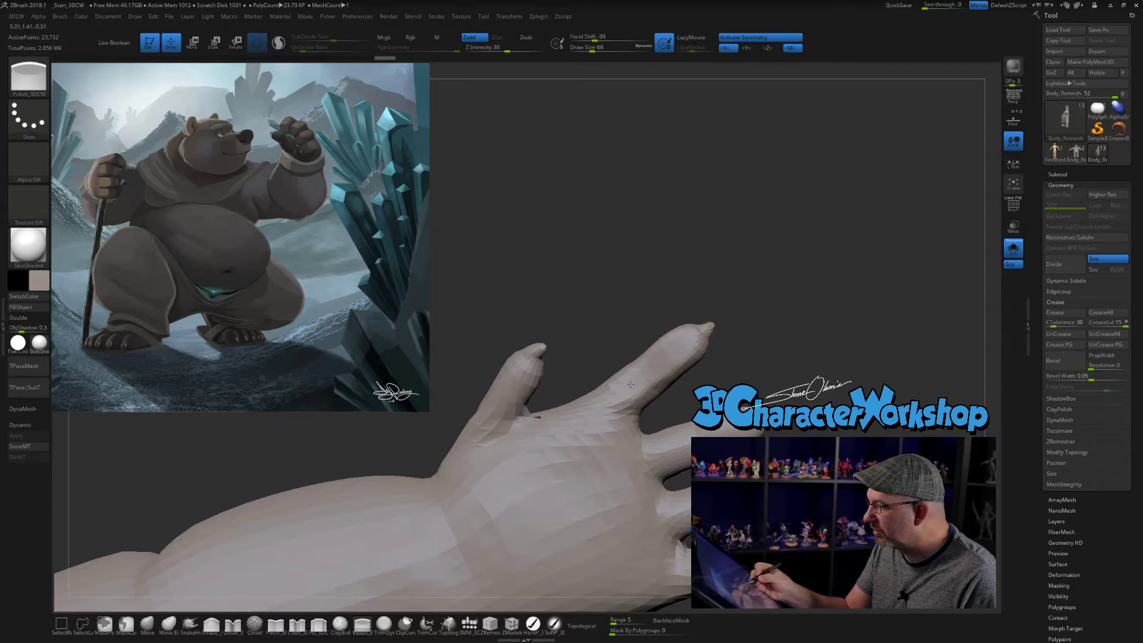
mouse_move(786, 357)
left_mouse_down()
mouse_move(764, 395)
mouse_move(633, 335)
left_mouse_up()
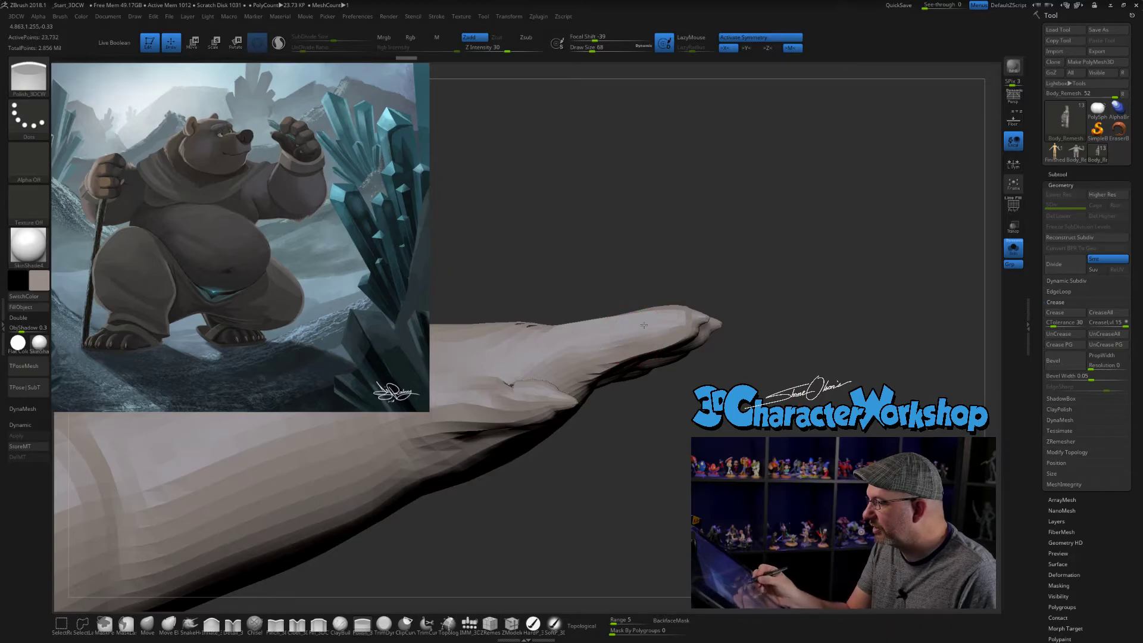
mouse_move(745, 377)
left_mouse_down()
mouse_move(697, 411)
mouse_move(680, 386)
left_mouse_up()
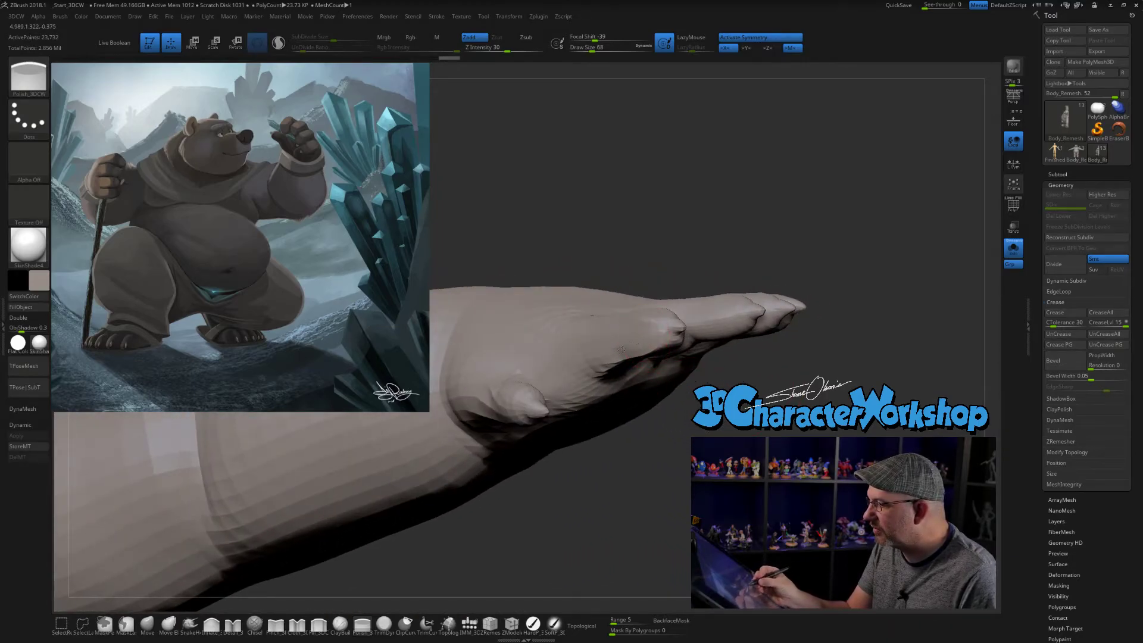
left_click_drag(630, 344, 713, 361)
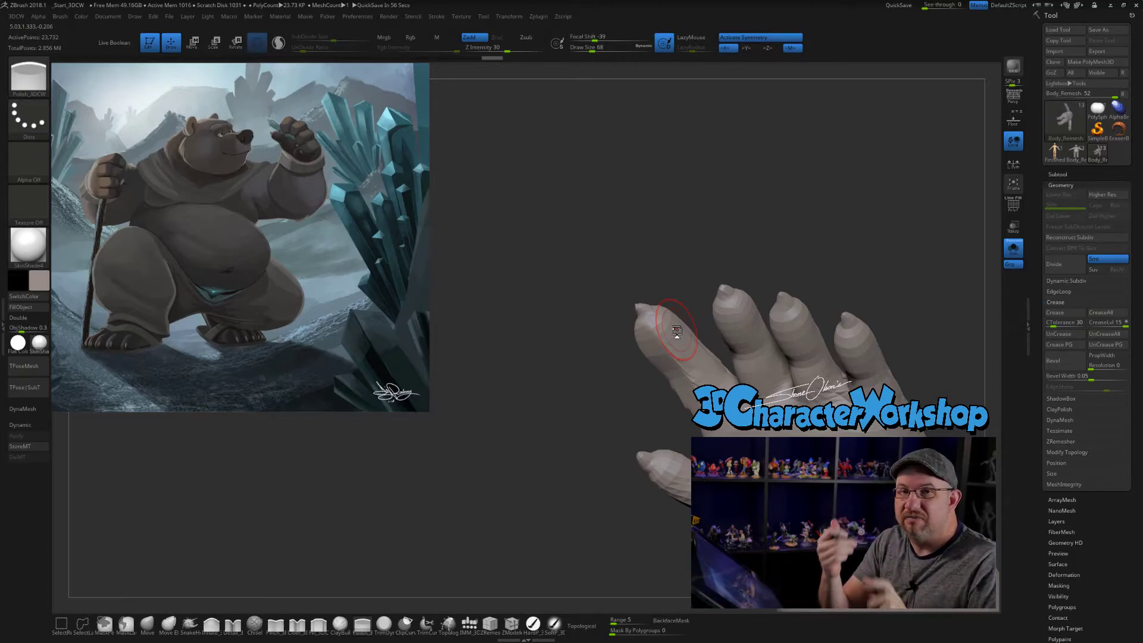
- Try to isolate the index finger by hiding the surrounding hand geometry, and undo the last two changes
mouse_move(811, 243)
left_mouse_down()
mouse_move(841, 226)
mouse_move(858, 246)
mouse_move(839, 212)
mouse_move(788, 202)
mouse_move(591, 248)
mouse_move(688, 459)
mouse_move(872, 357)
mouse_move(858, 286)
left_mouse_up()
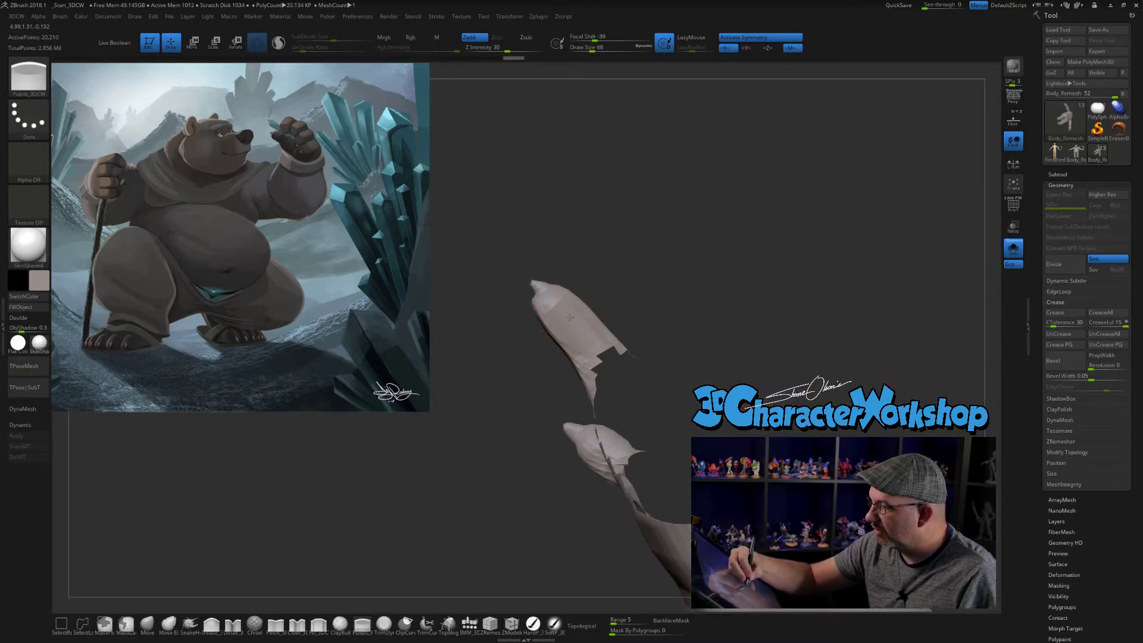
left_click(587, 344)
mouse_move(640, 298)
left_mouse_down()
mouse_move(646, 281)
mouse_move(691, 260)
left_mouse_up()
left_click(586, 340)
left_click(671, 238, "ctrl+shift")
mouse_move(675, 204)
left_mouse_down()
mouse_move(691, 181)
mouse_move(677, 224)
mouse_move(686, 206)
mouse_move(627, 223)
mouse_move(776, 381)
mouse_move(789, 322)
left_mouse_up()
key("ctrl+z")
key("ctrl+z")
- Mask the whole hand except the index finger, working around the finger down to its base
mouse_move(760, 274)
left_mouse_down("alt")
mouse_move(771, 284)
mouse_move(717, 301)
left_mouse_up("alt")
left_click_drag(613, 384, 601, 363, "shift")
left_click_drag(691, 221, 646, 267)
left_click_drag(561, 312, 629, 342)
left_click_drag(690, 274, 728, 266)
mouse_move(600, 304)
left_mouse_down("shift")
mouse_move(620, 345)
mouse_move(602, 316)
left_mouse_up("shift")
left_click_drag(709, 286, 728, 279)
left_click_drag(598, 287, 607, 328, "shift")
mouse_move(695, 295)
left_mouse_down()
mouse_move(740, 274)
mouse_move(678, 283)
left_mouse_up()
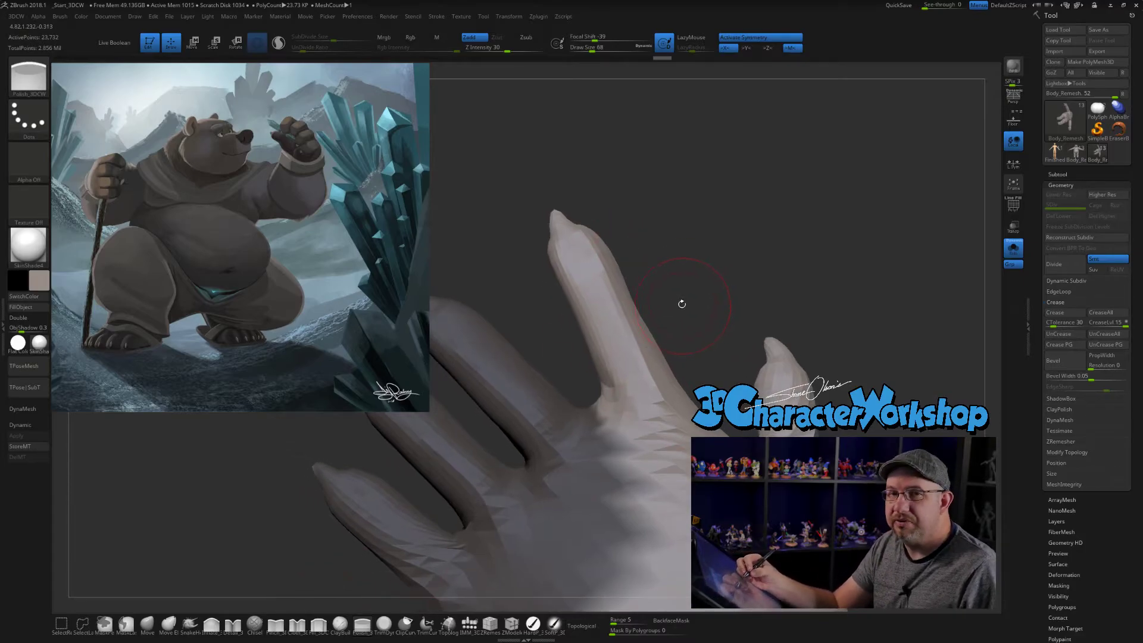
mouse_move(695, 350)
left_mouse_down("ctrl")
mouse_move(701, 362)
mouse_move(620, 191)
mouse_move(515, 174)
mouse_move(714, 381)
mouse_move(716, 316)
mouse_move(704, 343)
left_mouse_up("ctrl")
left_click(695, 350, "ctrl")
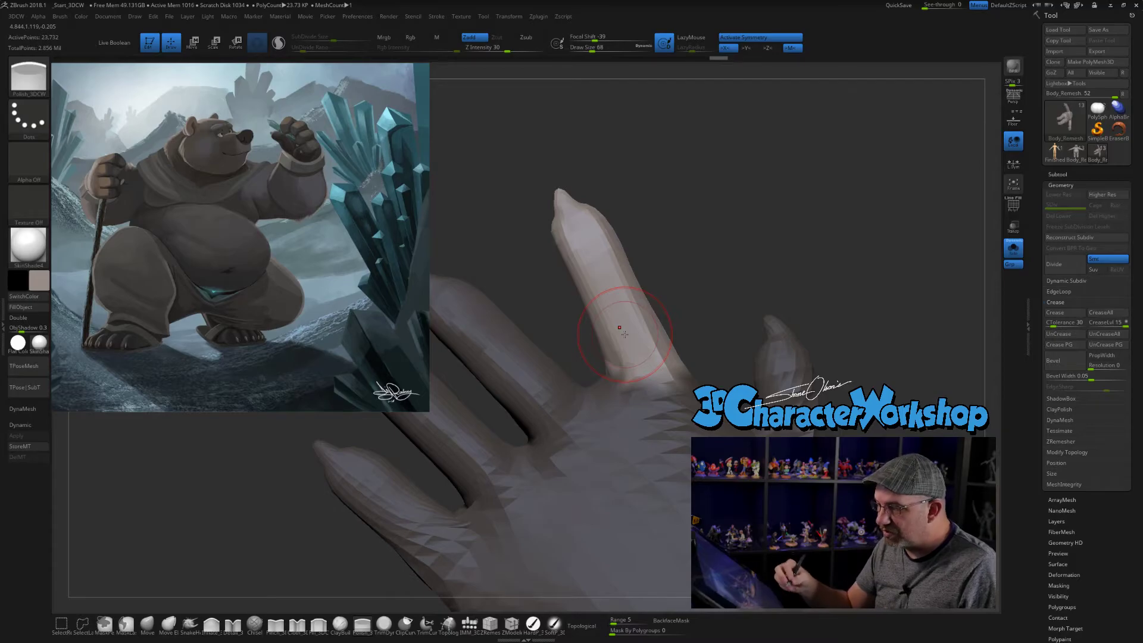
- Place the transform gizmo on the index finger, align it with the finger's direction and turn on Local Symmetry
key("w")
left_click(640, 318)
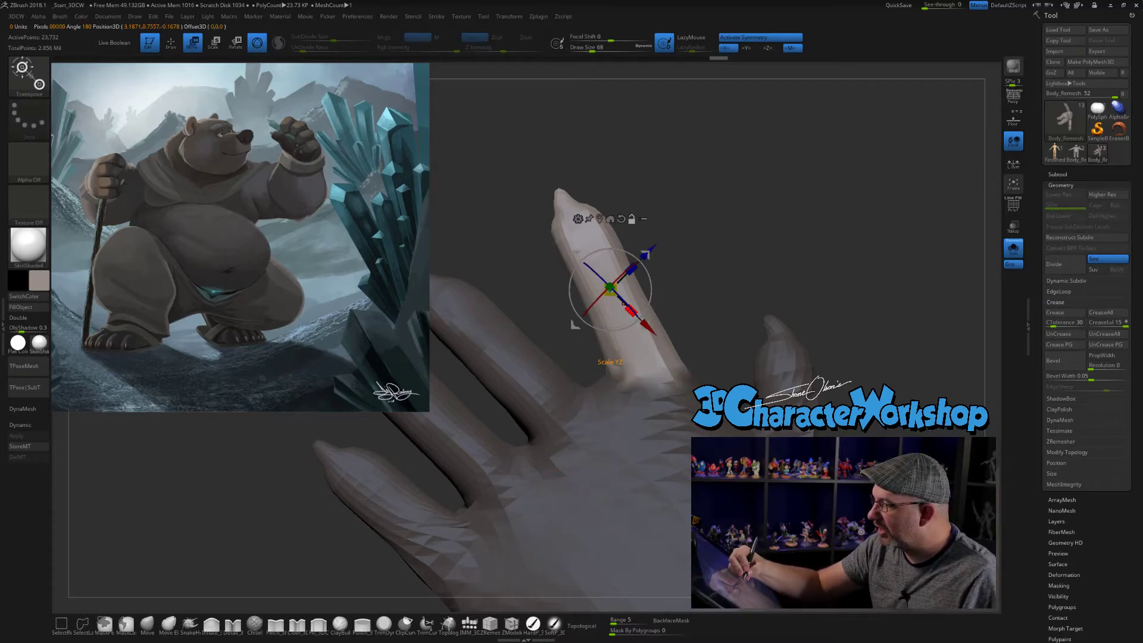
left_click_drag(652, 285, 649, 303, "alt")
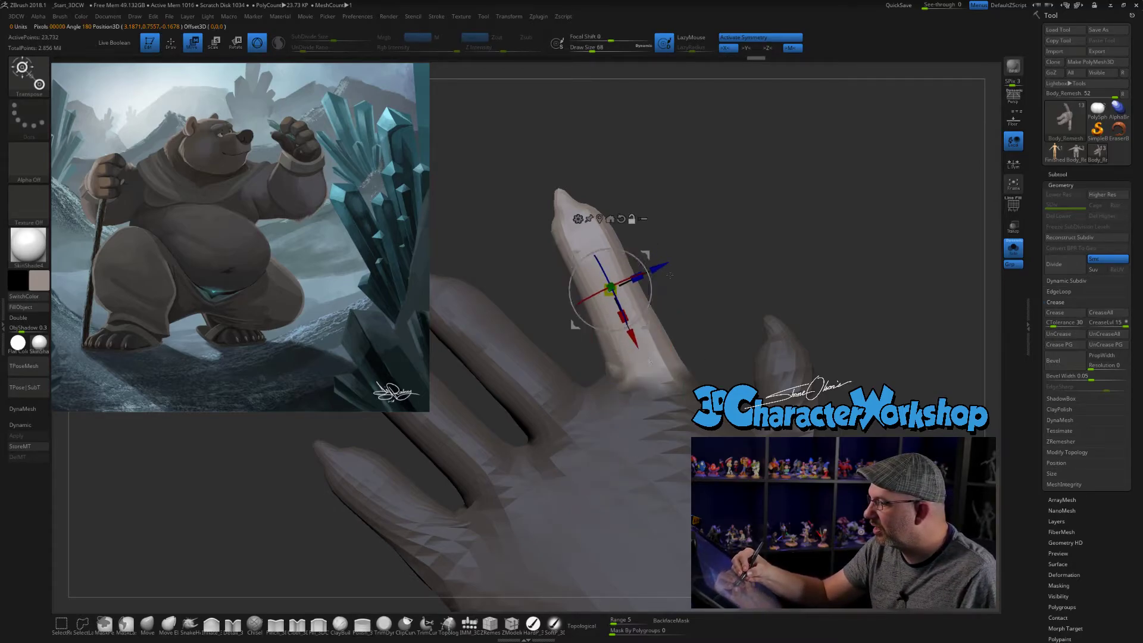
left_click_drag(699, 277, 687, 308, "alt")
left_click_drag(614, 311, 630, 309)
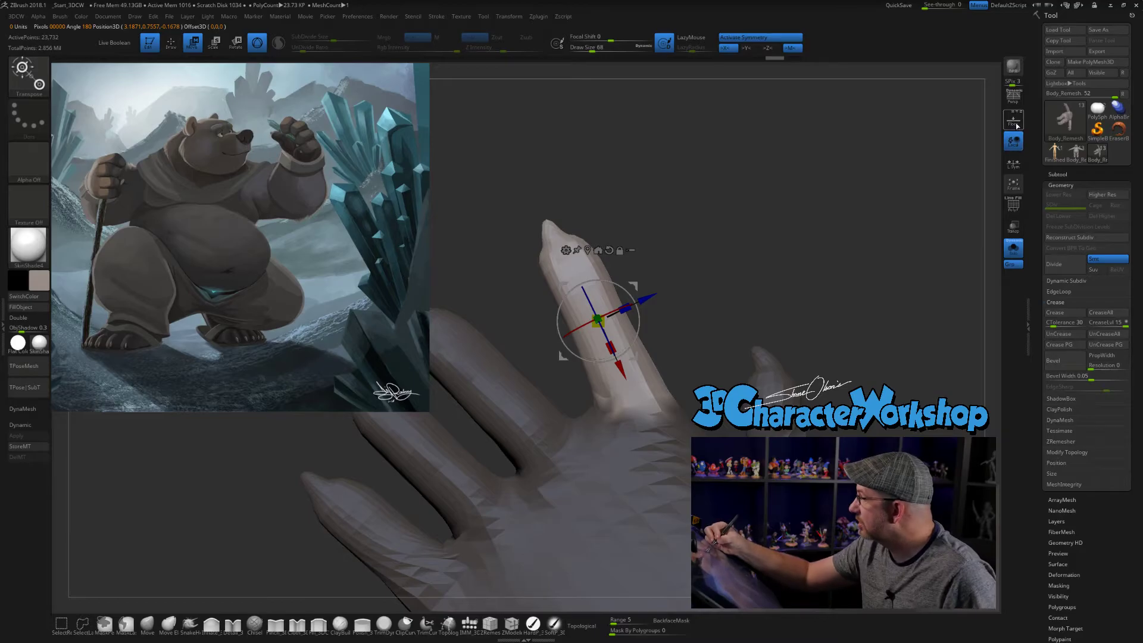
left_click(1015, 170)
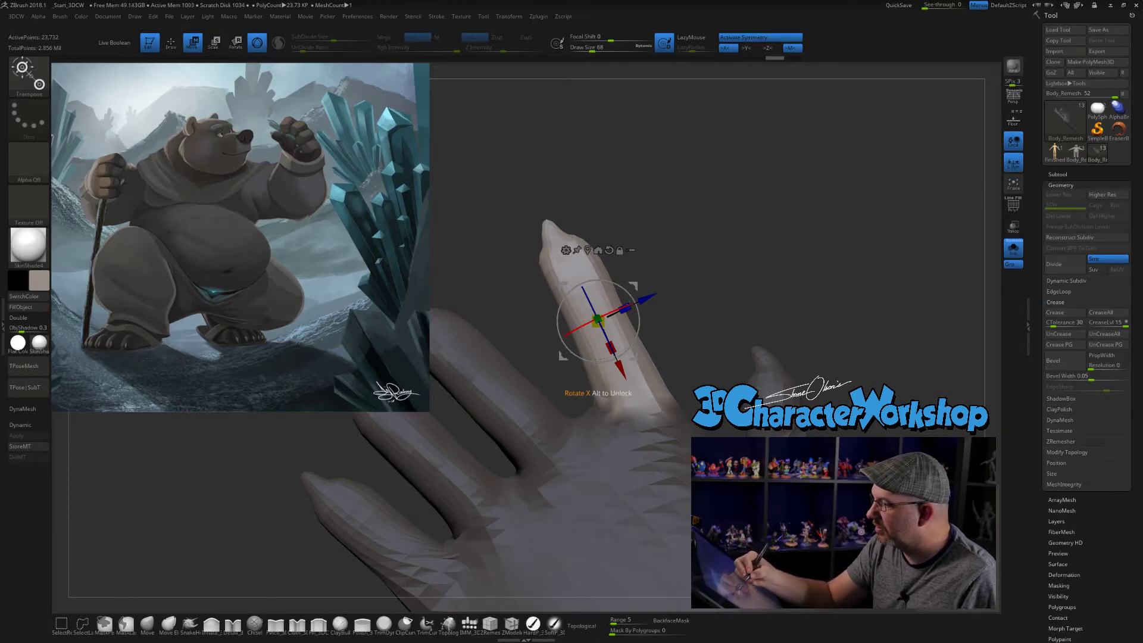
- Scale the index finger thicker across its width, clear the mask and return to brush mode
left_click_drag(627, 309, 903, 166)
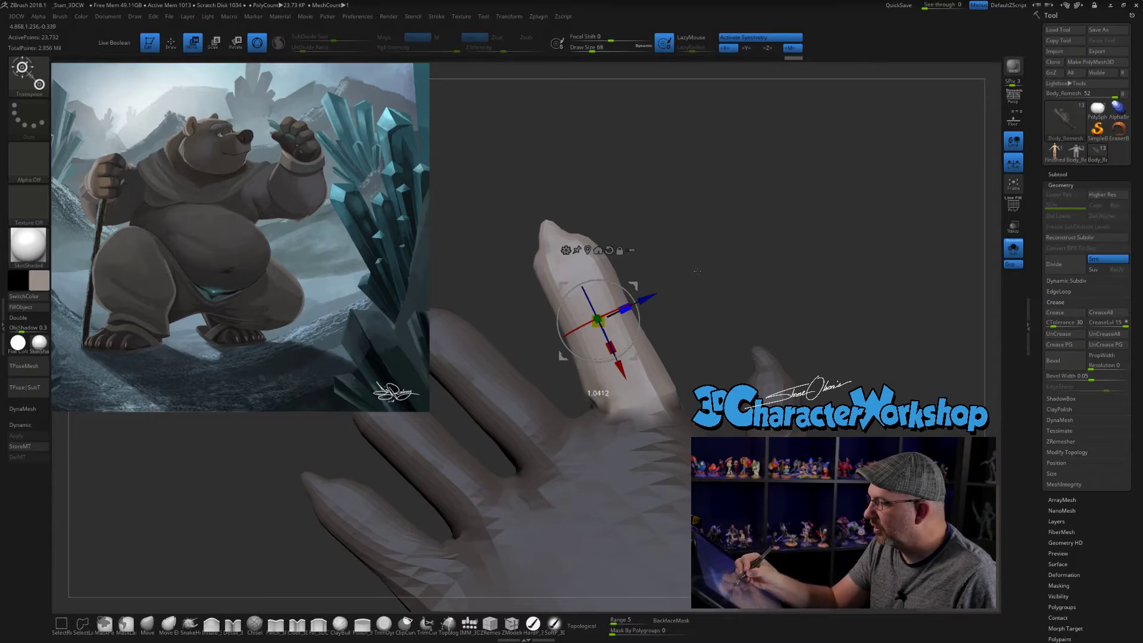
left_click_drag(755, 307, 679, 274)
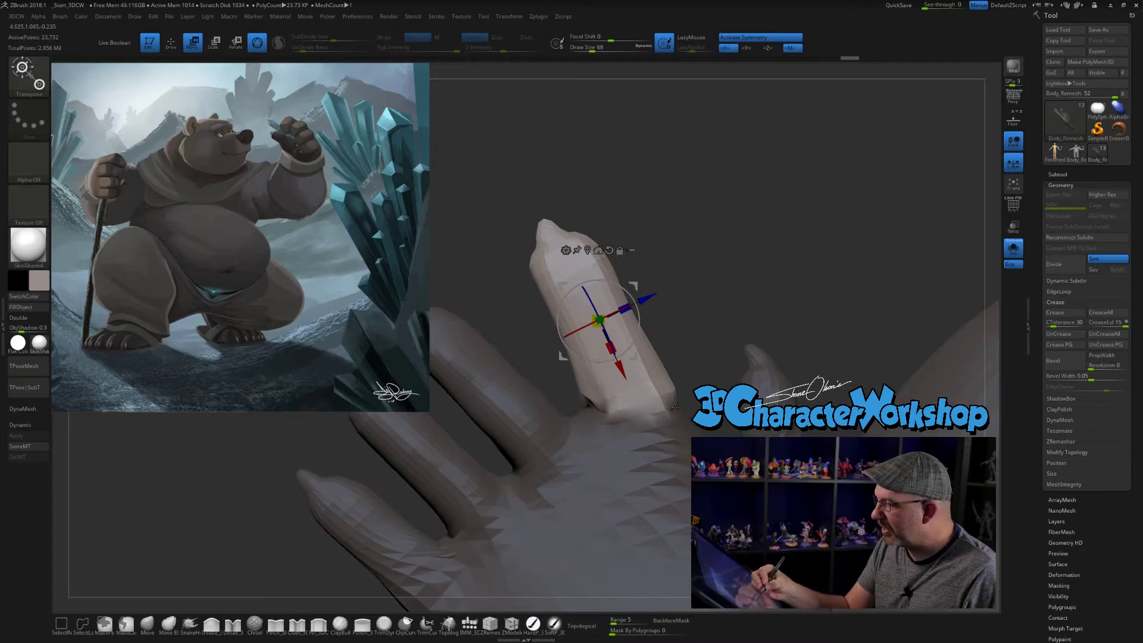
left_click_drag(684, 316, 683, 377, "ctrl")
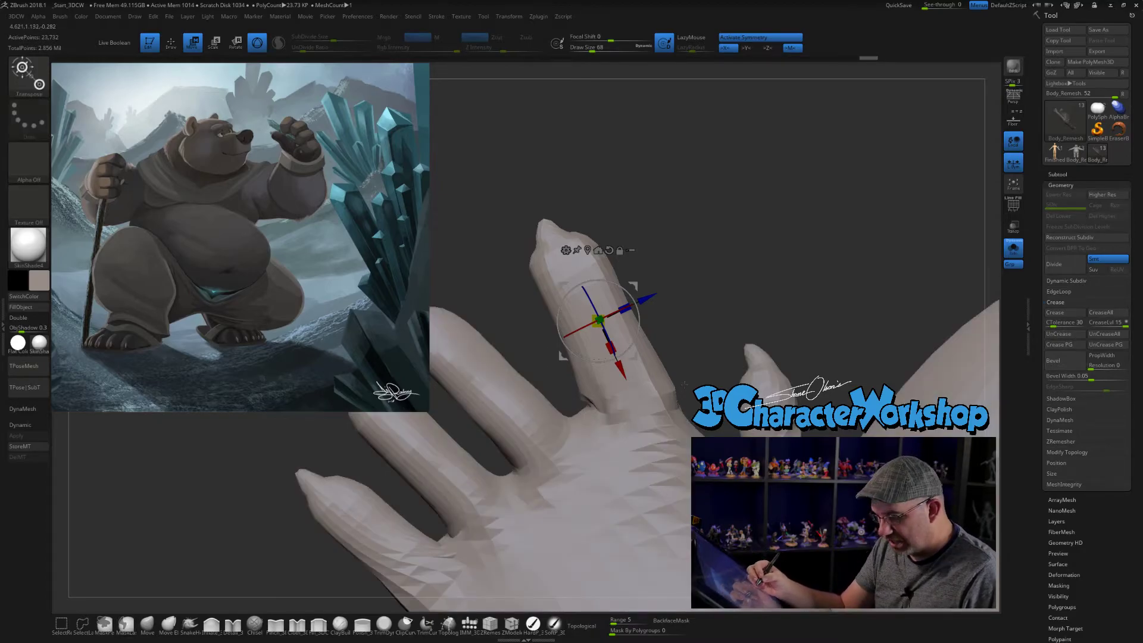
key("q")
- Smooth the palm side of the index finger near its base
left_click_drag(719, 334, 680, 403)
mouse_move(715, 332)
left_mouse_down()
mouse_move(714, 320)
mouse_move(739, 380)
mouse_move(682, 395)
left_mouse_up()
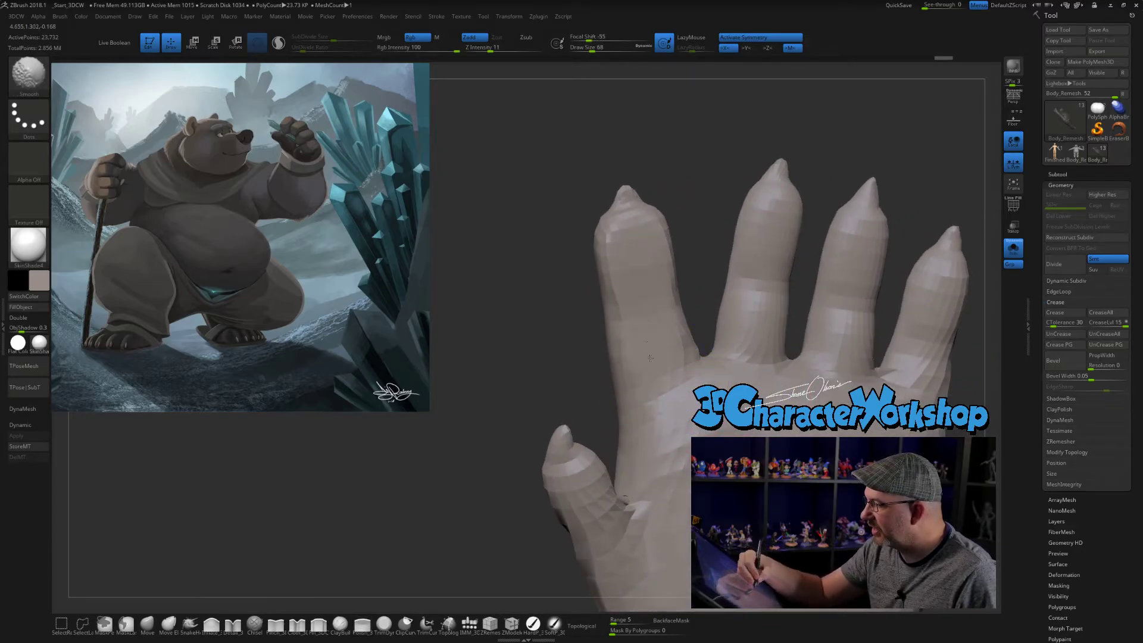
left_click_drag(647, 343, 667, 376, "shift")
- Set the Pinch_3DCW brush's Draw Size to 51 and pinch a crisp edge along the back of the index finger
mouse_move(553, 357)
left_mouse_down()
mouse_move(737, 358)
mouse_move(745, 331)
mouse_move(748, 342)
mouse_move(771, 337)
mouse_move(739, 350)
left_mouse_up()
left_click(275, 626)
key("s")
mouse_move(739, 350)
left_mouse_down()
mouse_move(770, 339)
mouse_move(755, 342)
left_mouse_up()
key("s")
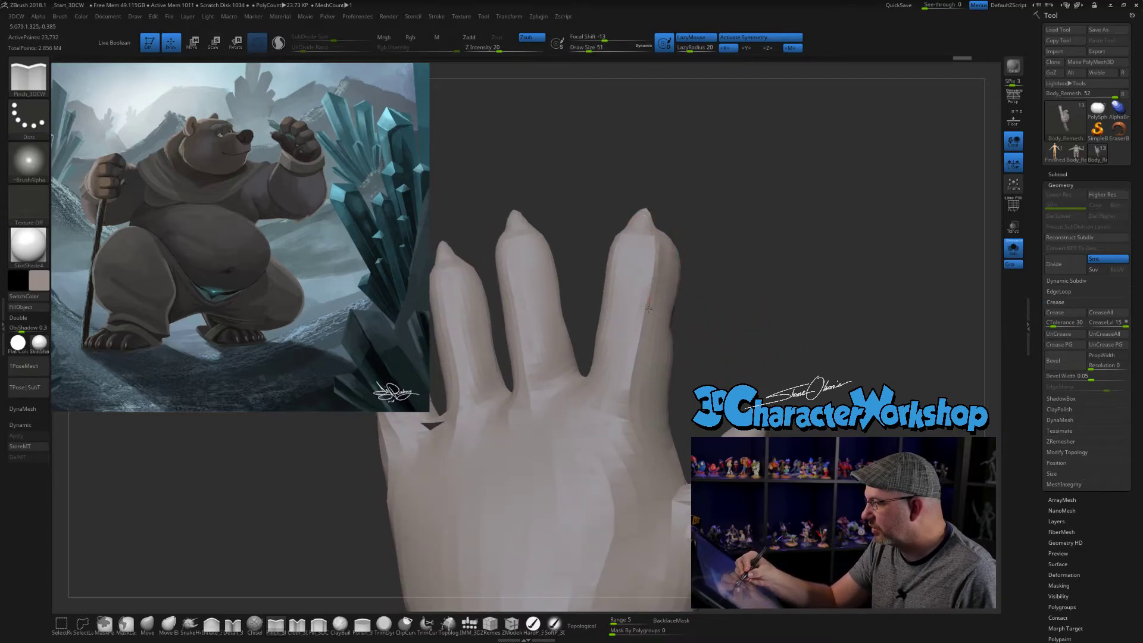
left_click_drag(640, 357, 634, 419)
left_click_drag(656, 240, 638, 397)
mouse_move(730, 362)
left_mouse_down()
mouse_move(757, 353)
mouse_move(719, 350)
left_mouse_up()
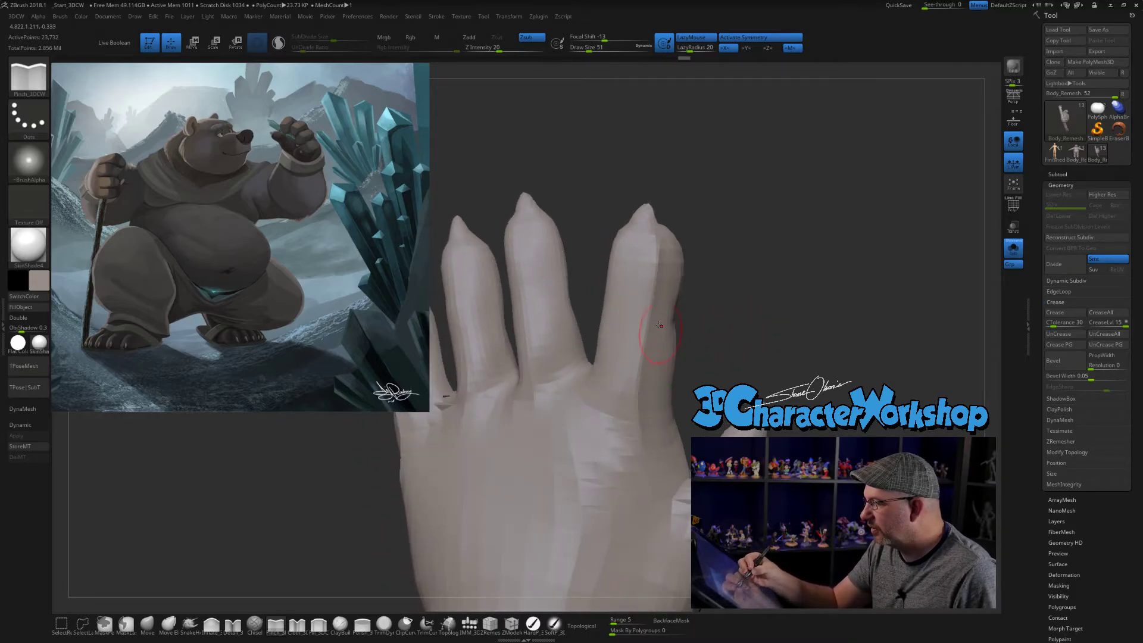
- Pinch further plane edges down the length of the index finger's back and side
left_click_drag(658, 263, 636, 372, "shift")
mouse_move(730, 376)
left_mouse_down()
mouse_move(786, 334)
mouse_move(675, 320)
left_mouse_up()
mouse_move(615, 233)
left_mouse_down()
mouse_move(603, 351)
mouse_move(585, 390)
left_mouse_up()
left_click_drag(724, 376, 703, 363)
left_click_drag(618, 243, 602, 384)
left_click_drag(718, 355, 536, 355)
- Smooth the index finger's palm side and pinch its planes from the fingertip towards the base
key("shift")
mouse_move(649, 256)
left_mouse_down("shift")
mouse_move(652, 298)
mouse_move(684, 292)
left_mouse_up("shift")
left_click_drag(682, 230, 686, 256, "shift")
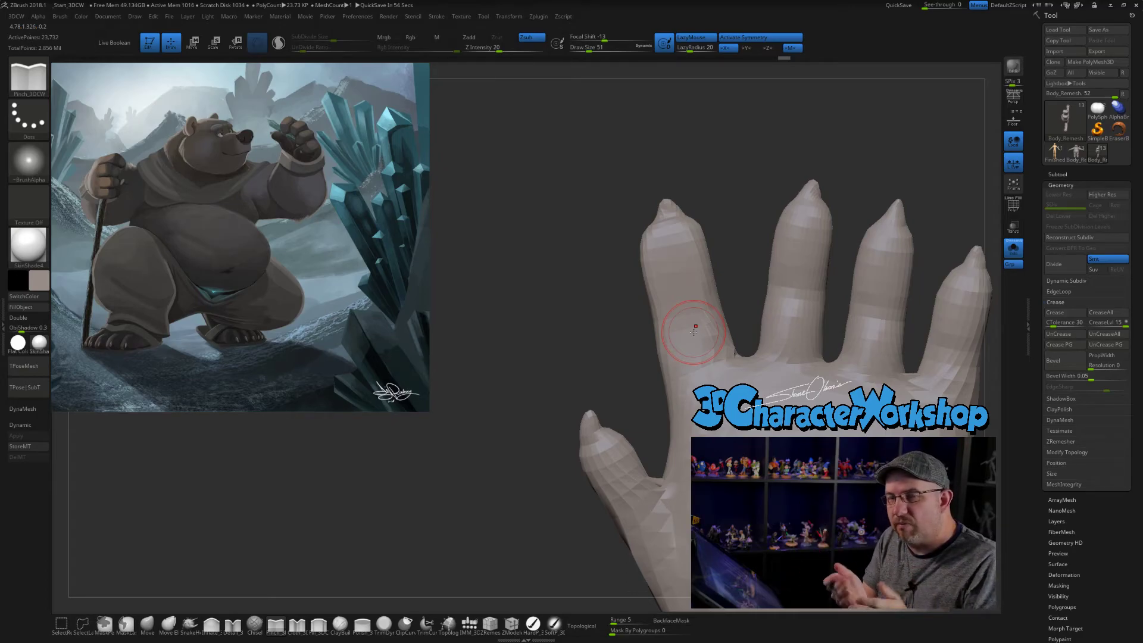
mouse_move(727, 207)
left_mouse_down("alt")
mouse_move(695, 210)
mouse_move(665, 261)
left_mouse_up("alt")
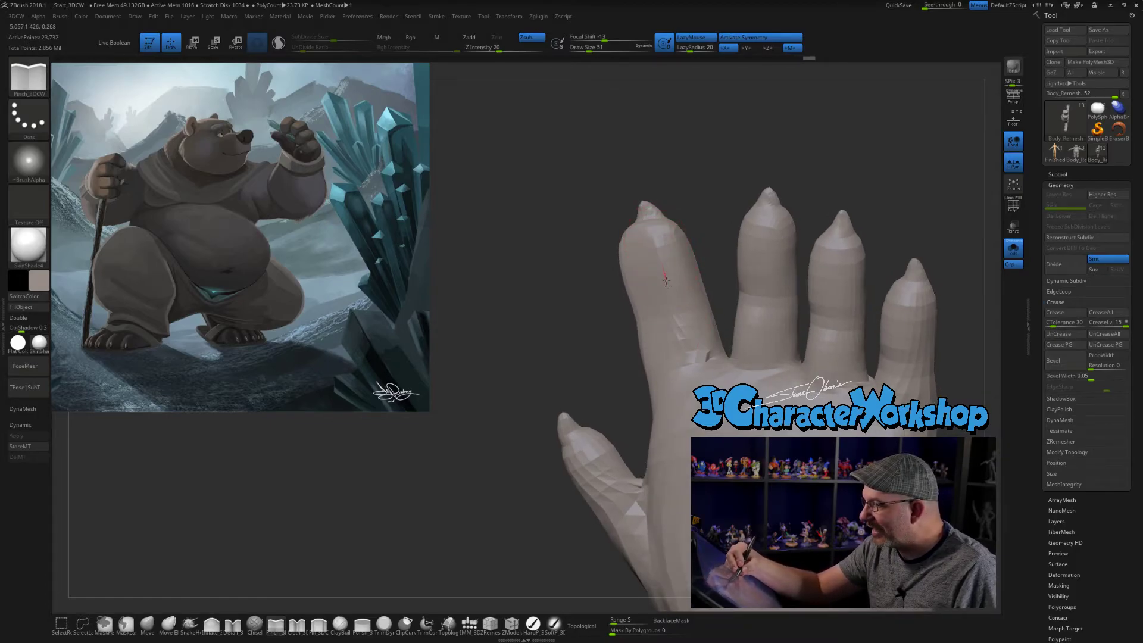
left_click_drag(686, 355, 692, 359)
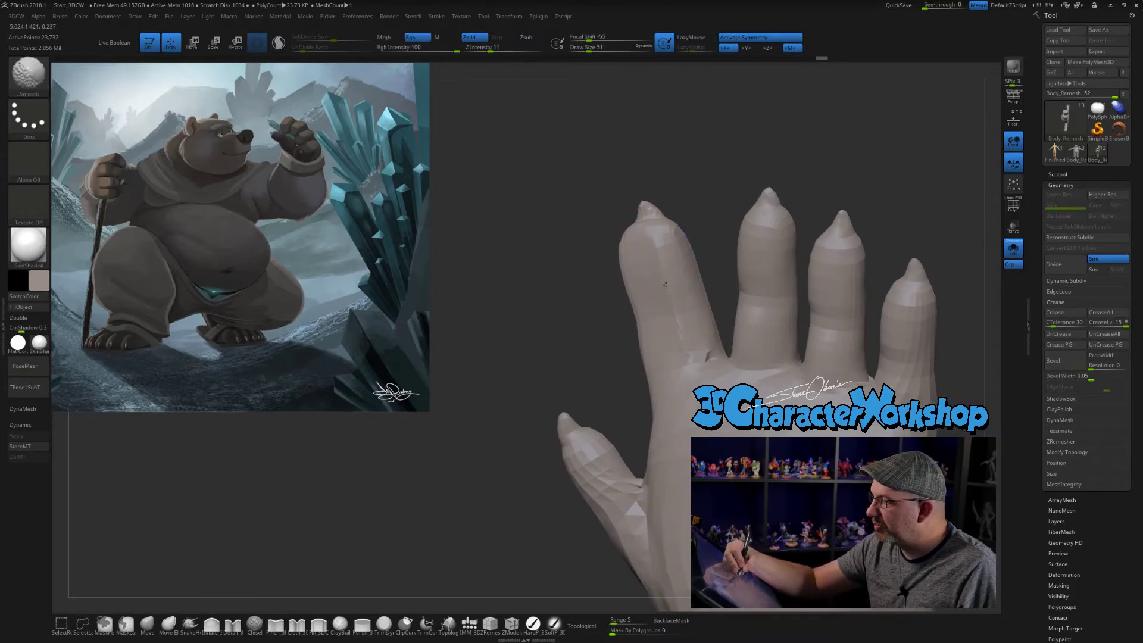
left_click_drag(697, 210, 716, 206)
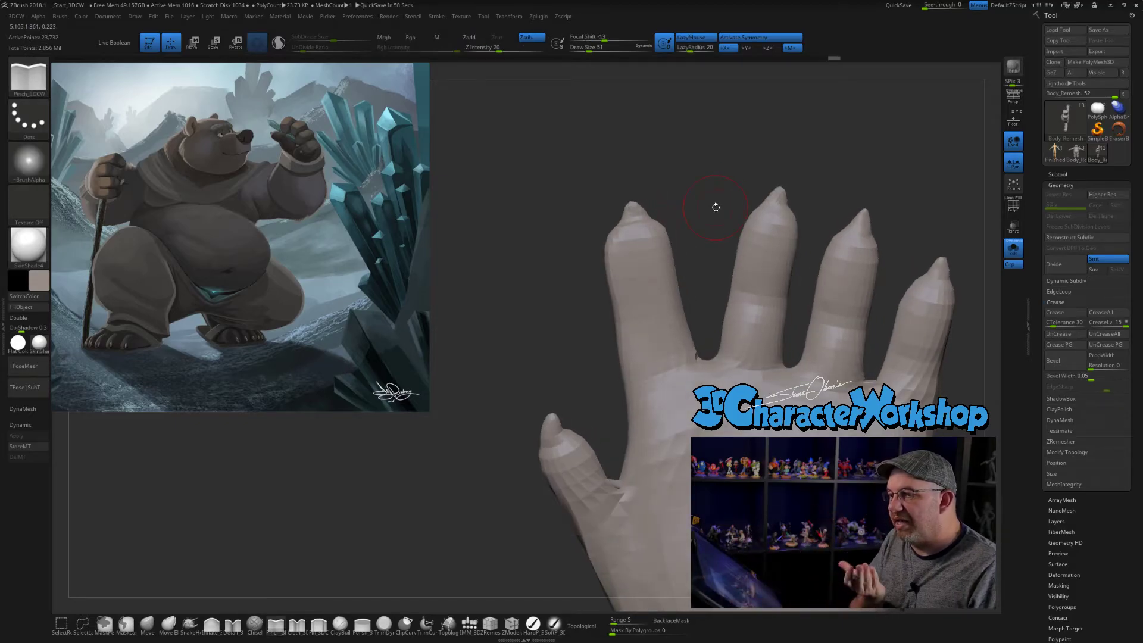
- Refine the palm side of the index finger by pinching a crease across its middle joint
mouse_move(716, 206)
left_mouse_down()
mouse_move(634, 323)
mouse_move(659, 331)
mouse_move(652, 348)
mouse_move(650, 315)
mouse_move(633, 319)
left_mouse_up()
left_click_drag(646, 396, 668, 378)
left_click_drag(683, 227, 725, 230)
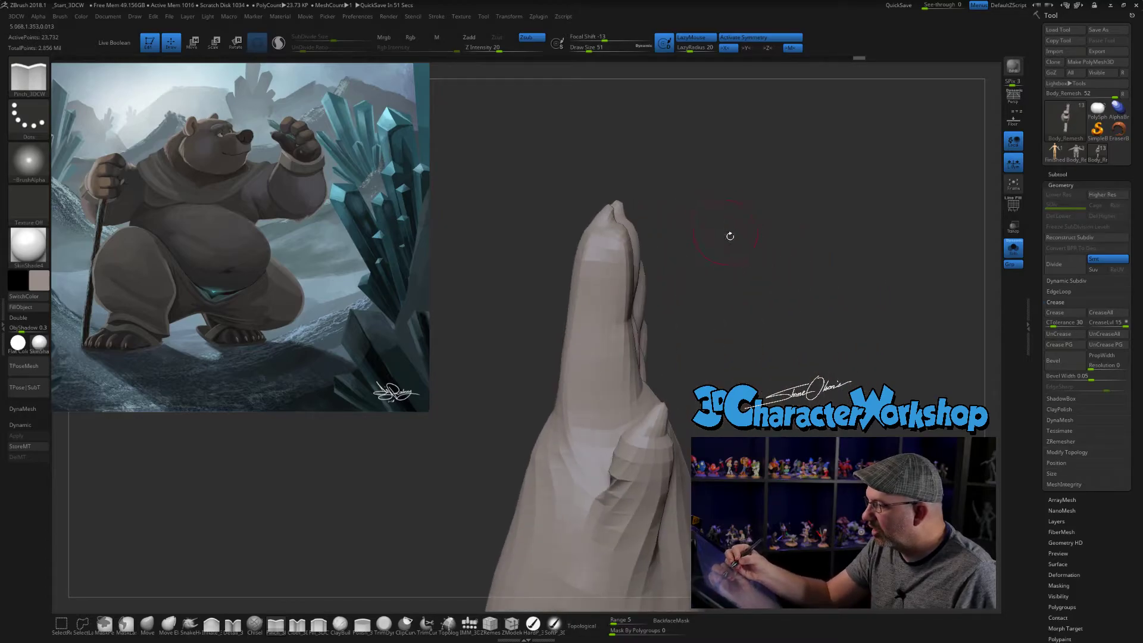
left_click_drag(772, 330, 741, 288, "alt")
left_click_drag(765, 352, 693, 385)
mouse_move(668, 276)
left_mouse_down("alt")
mouse_move(669, 341)
mouse_move(640, 321)
left_mouse_up("alt")
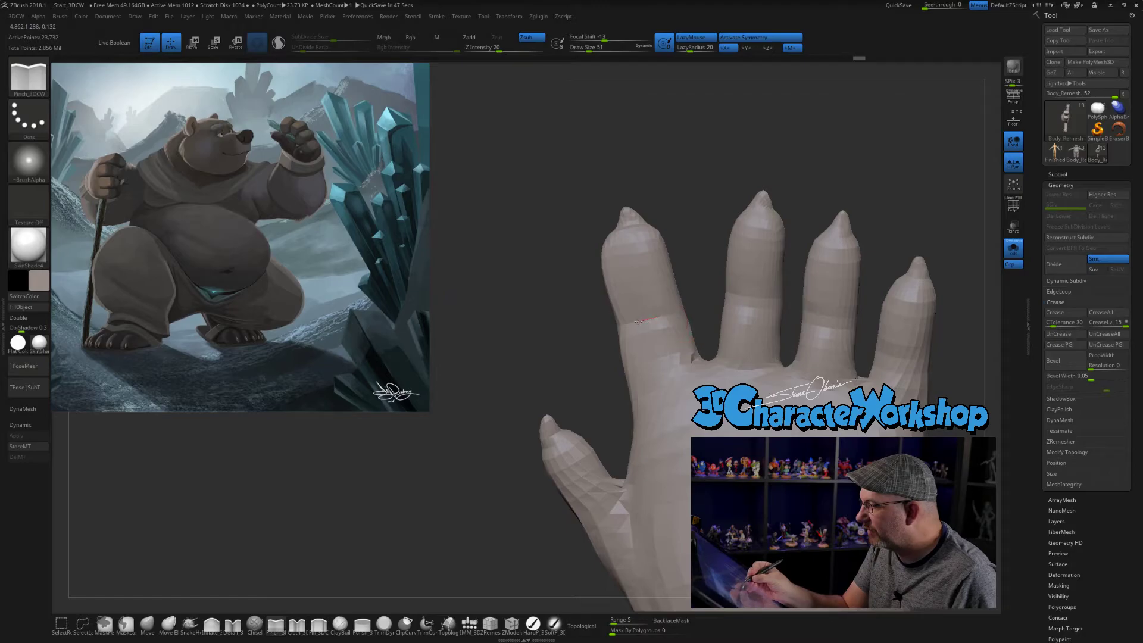
- Pinch a short edge across the back of the index finger at its middle section
left_click_drag(711, 164, 786, 312)
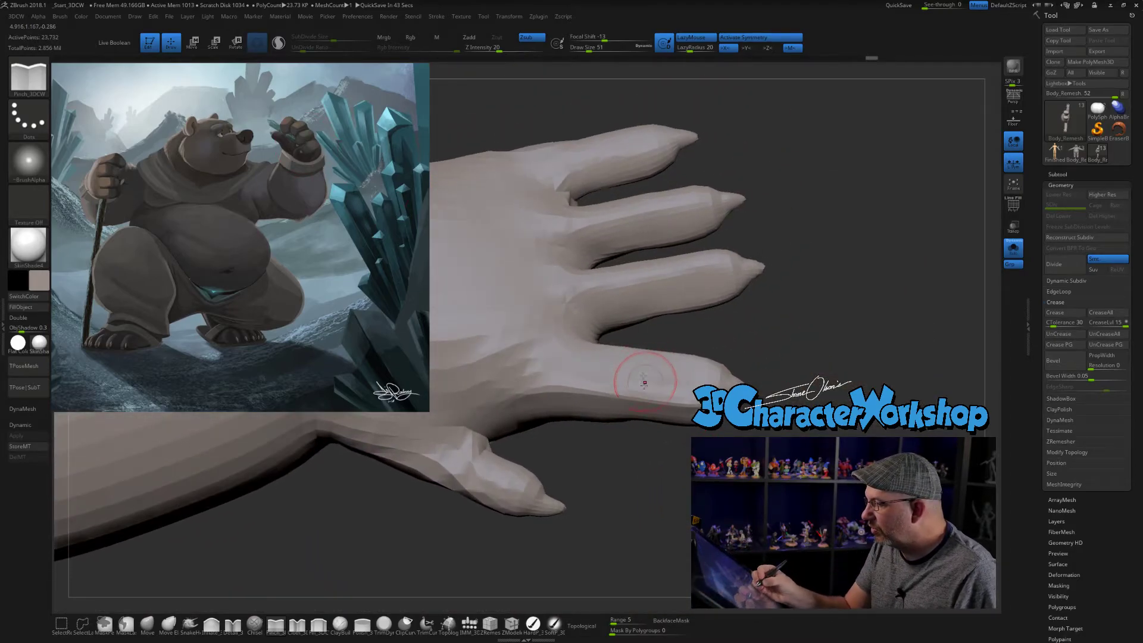
left_click_drag(631, 381, 628, 400)
left_click_drag(676, 457, 715, 535)
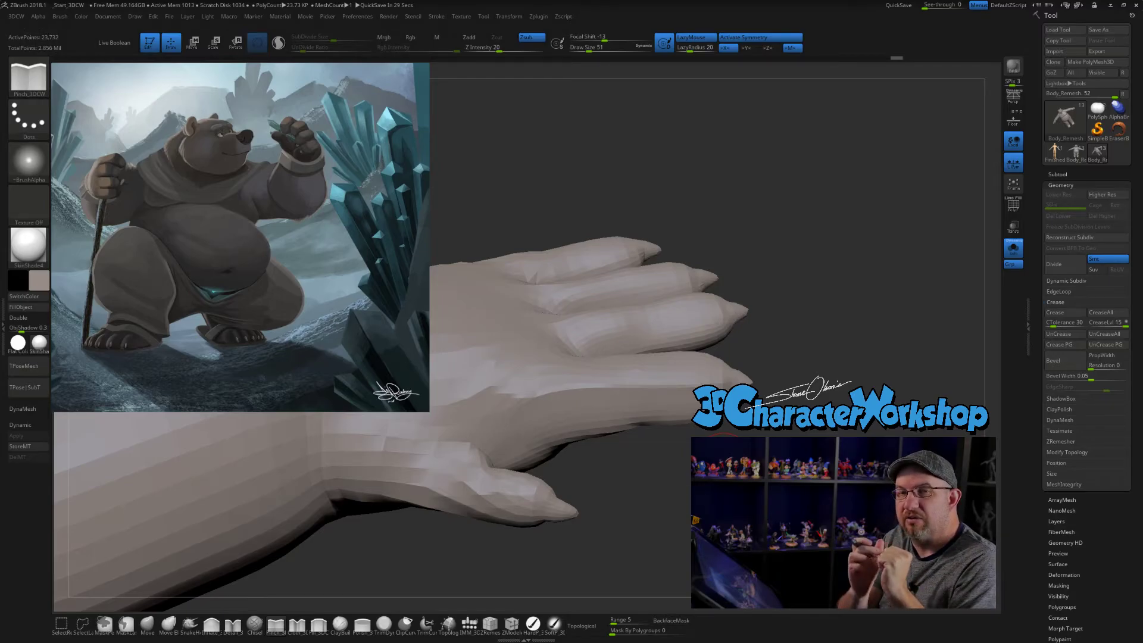
left_click_drag(723, 451, 814, 456, "alt")
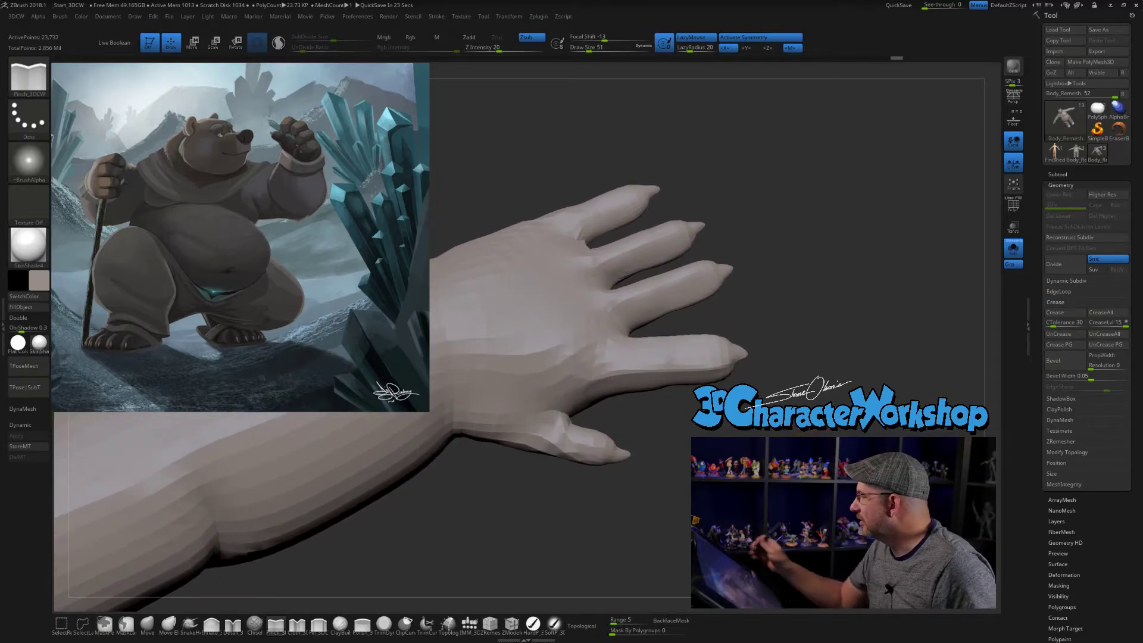
- Set the Draw Size to 56 and sharpen the planes on the index finger and the thumb
mouse_move(877, 375)
left_mouse_down("alt")
mouse_move(877, 390)
mouse_move(862, 341)
left_mouse_up("alt")
key("s")
left_click_drag(839, 390, 842, 404)
left_click_drag(682, 369, 653, 367, "shift")
mouse_move(780, 470)
left_mouse_down("alt")
mouse_move(775, 433)
mouse_move(815, 430)
mouse_move(778, 434)
mouse_move(773, 419)
left_mouse_up("alt")
left_click_drag(601, 433, 611, 419, "shift")
left_click_drag(774, 444, 820, 375, "alt")
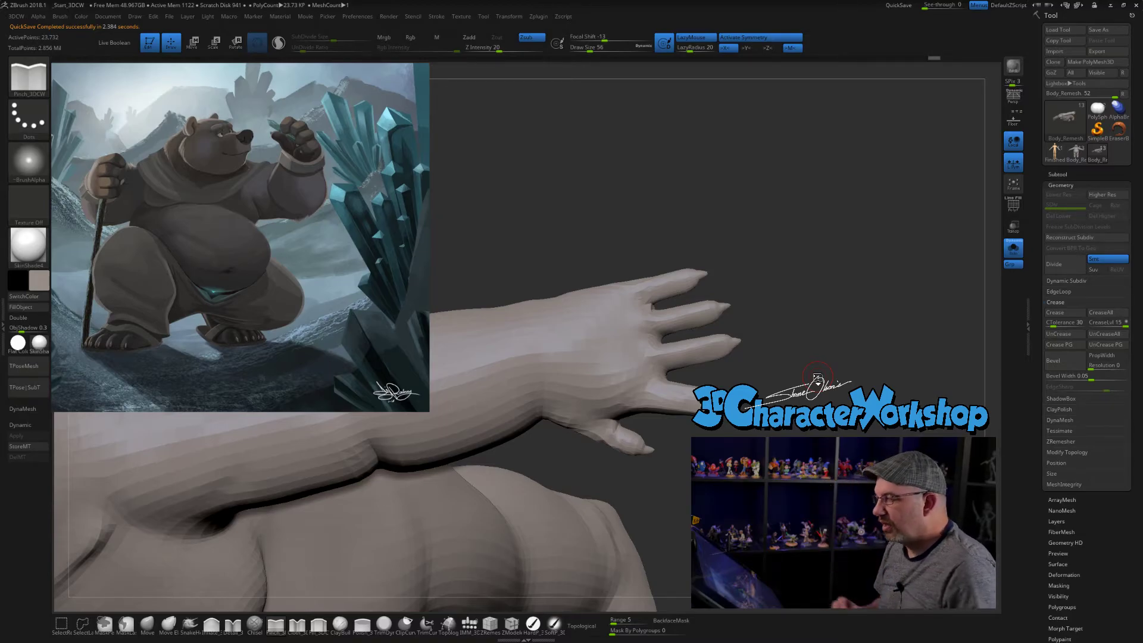
- Examine the hand, forearm, legs and feet from several angles and compare them with the reference illustration
mouse_move(649, 462)
left_mouse_down()
mouse_move(545, 421)
mouse_move(594, 447)
left_mouse_up()
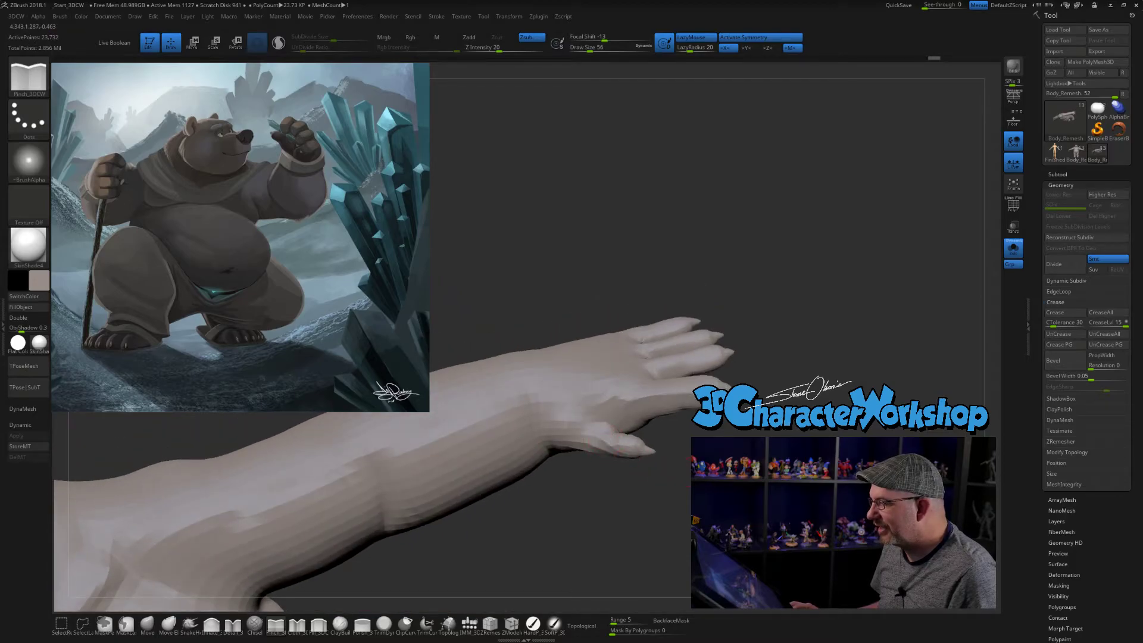
left_click_drag(664, 471, 658, 487)
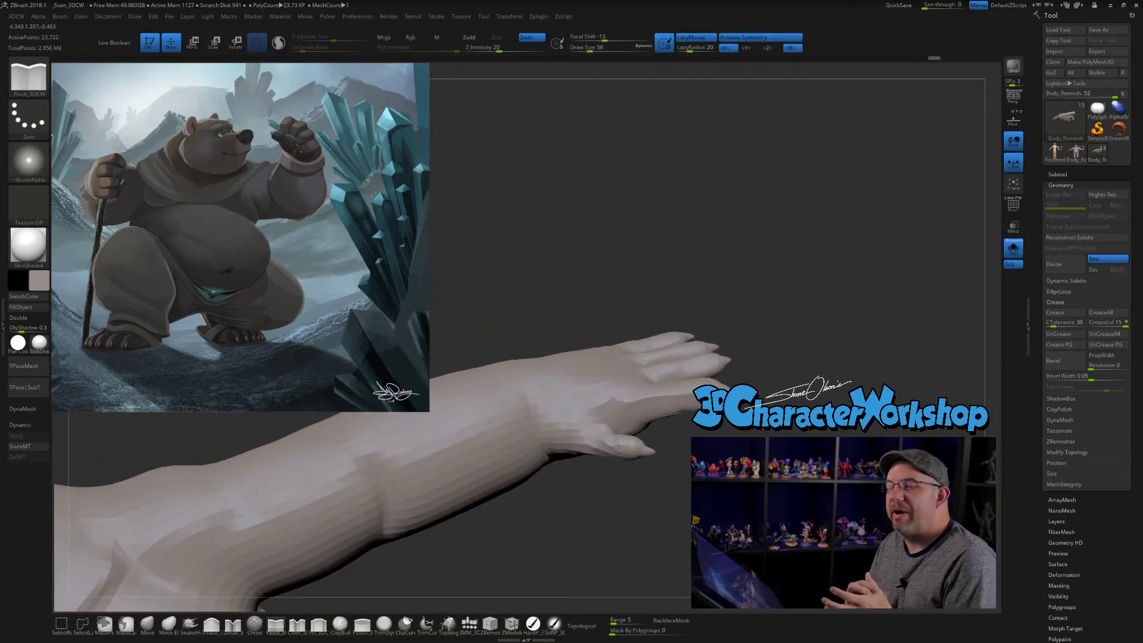
mouse_move(717, 462)
left_mouse_down()
mouse_move(777, 442)
mouse_move(804, 376)
left_mouse_up()
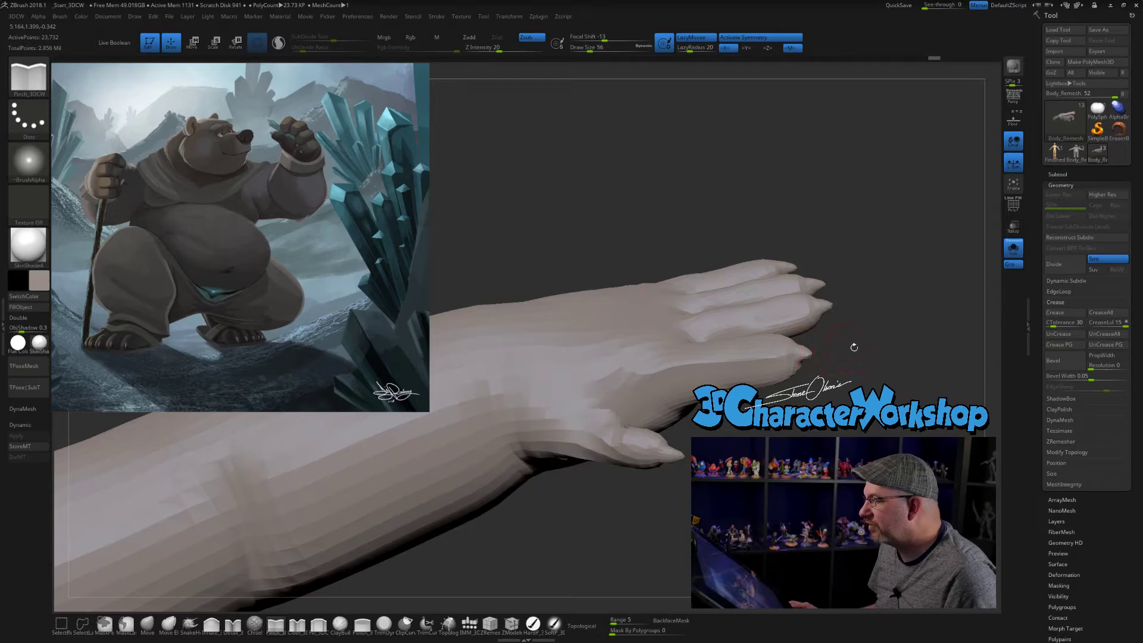
left_click_drag(872, 380, 892, 374)
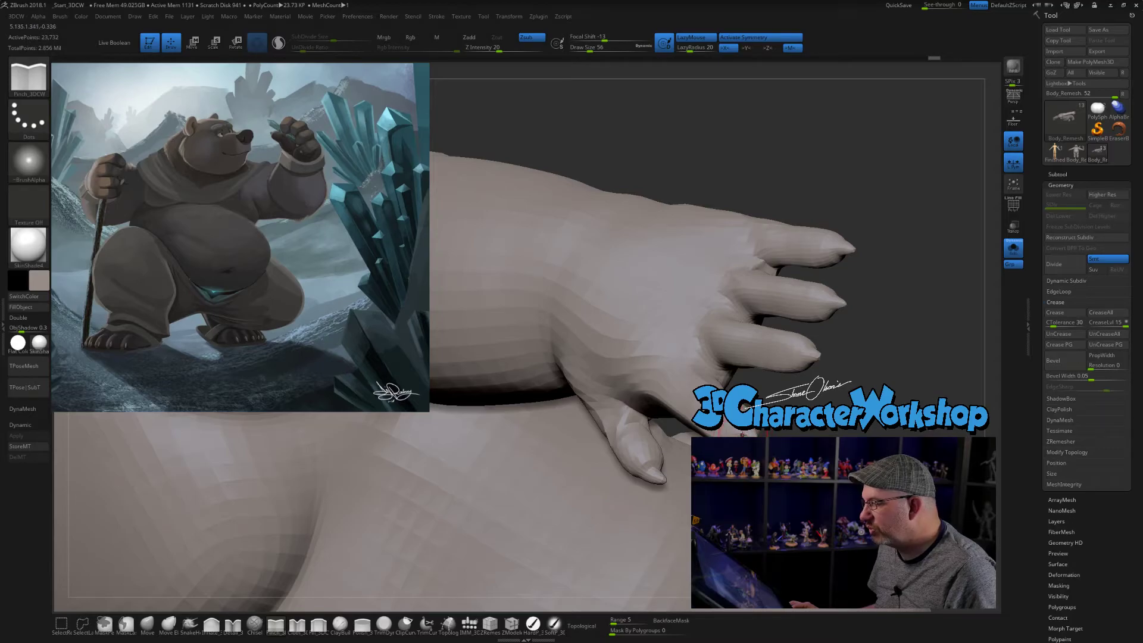
left_click_drag(816, 400, 823, 406)
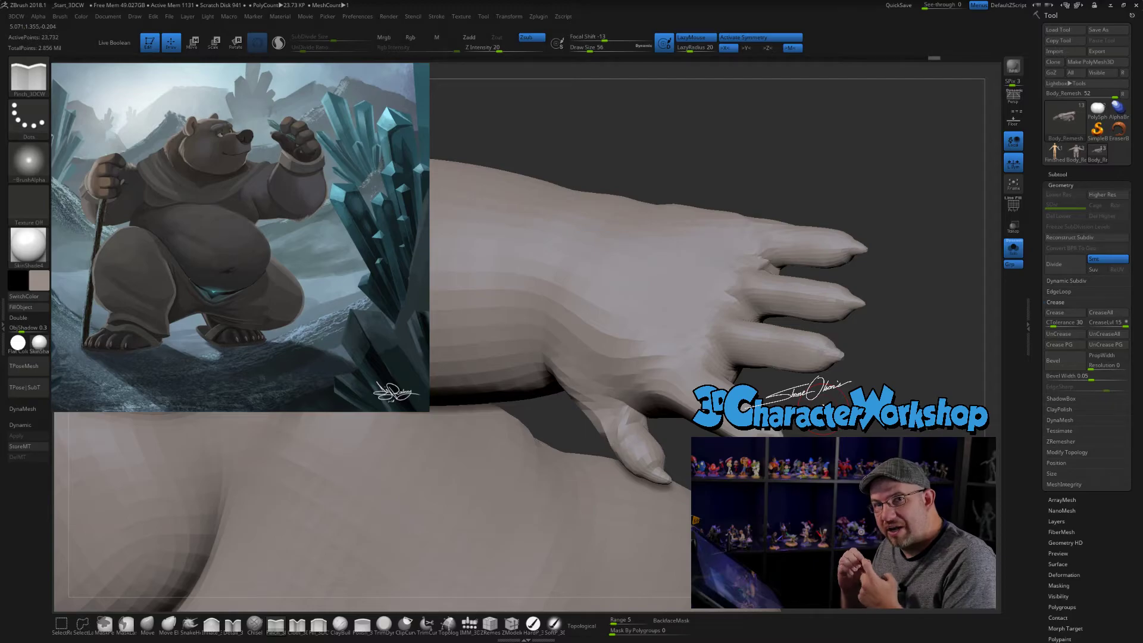
mouse_move(824, 406)
left_mouse_down()
mouse_move(828, 286)
mouse_move(738, 429)
mouse_move(808, 295)
mouse_move(684, 507)
mouse_move(561, 478)
left_mouse_up()
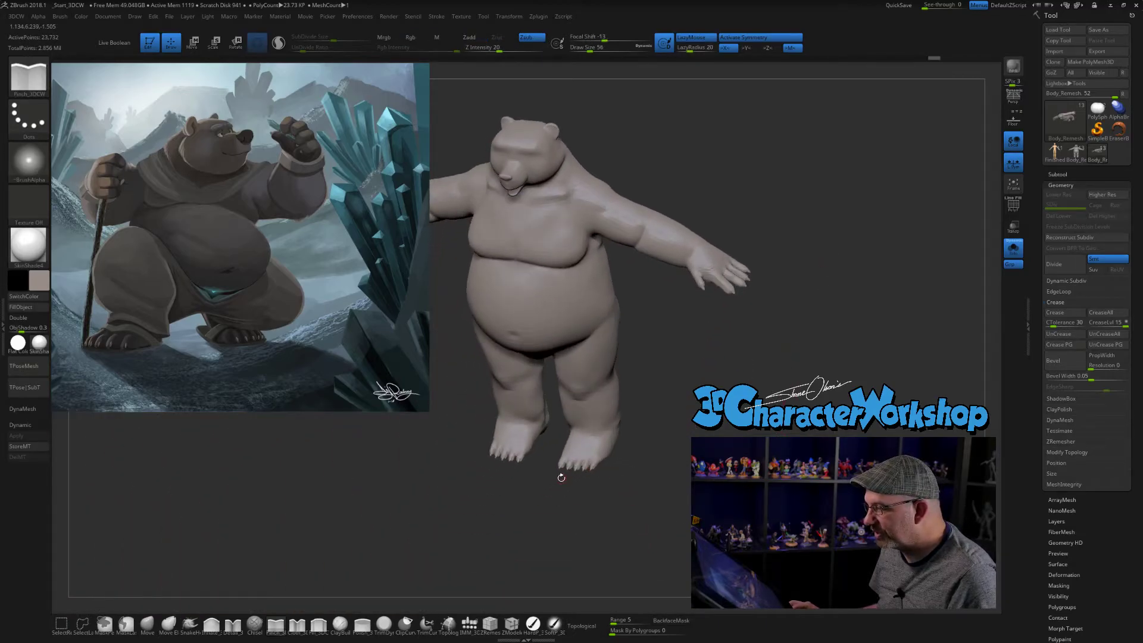
left_click_drag(668, 455, 735, 435, "alt")
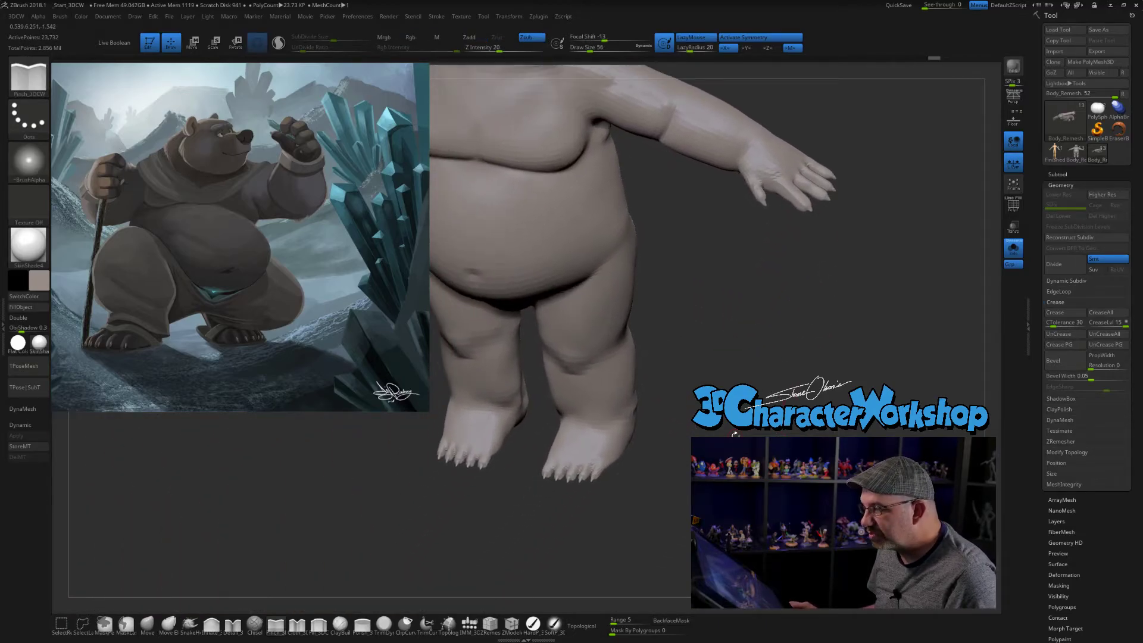
left_click_drag(596, 488, 532, 430)
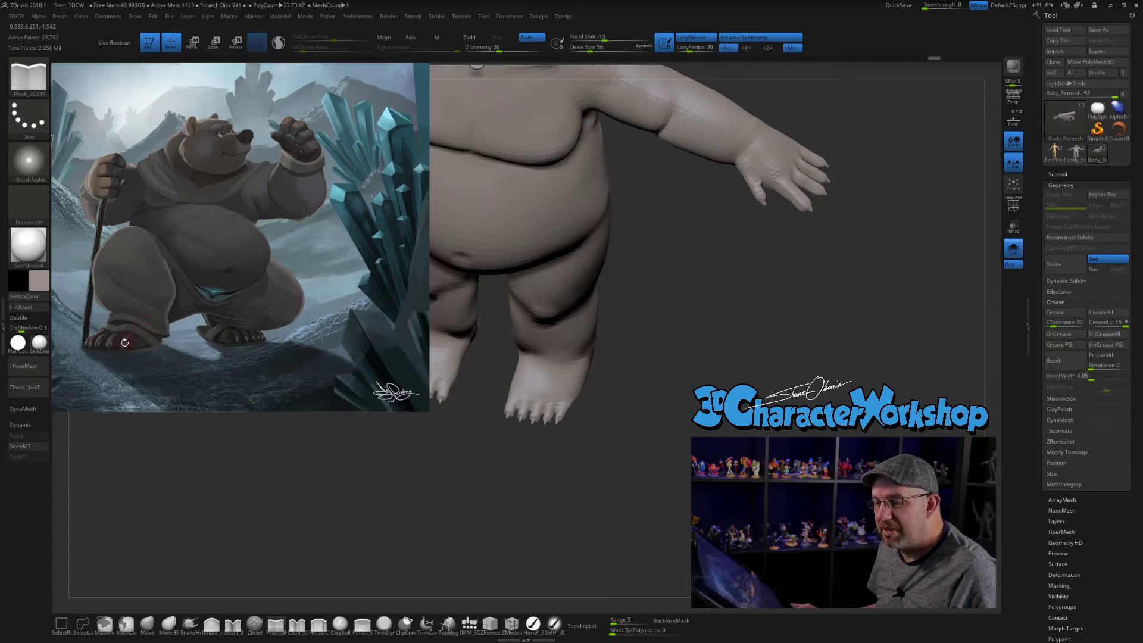
left_click_drag(653, 331, 663, 317, "shift")
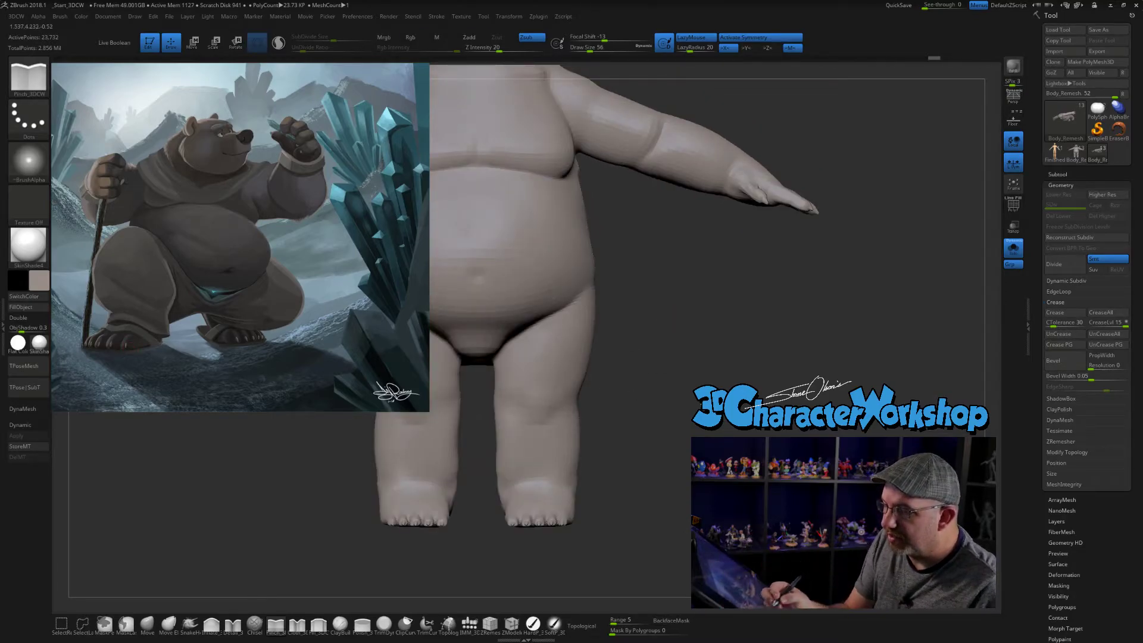
key("ctrl+shift")
mouse_move(813, 406)
left_mouse_down("ctrl+shift")
mouse_move(766, 352)
mouse_move(743, 422)
mouse_move(634, 490)
mouse_move(655, 489)
mouse_move(666, 471)
mouse_move(351, 368)
mouse_move(447, 398)
mouse_move(673, 398)
mouse_move(864, 436)
mouse_move(826, 449)
left_mouse_up("ctrl+shift")
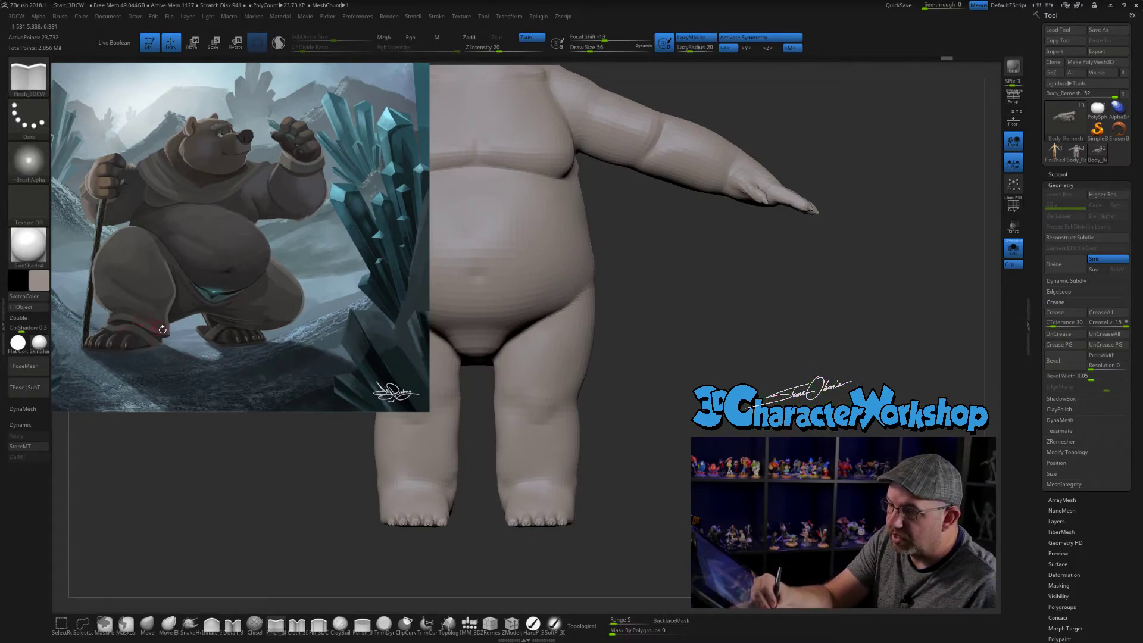
mouse_move(771, 436)
left_mouse_down("alt")
mouse_move(763, 399)
mouse_move(790, 443)
mouse_move(739, 445)
mouse_move(730, 411)
mouse_move(772, 419)
left_mouse_up("alt")
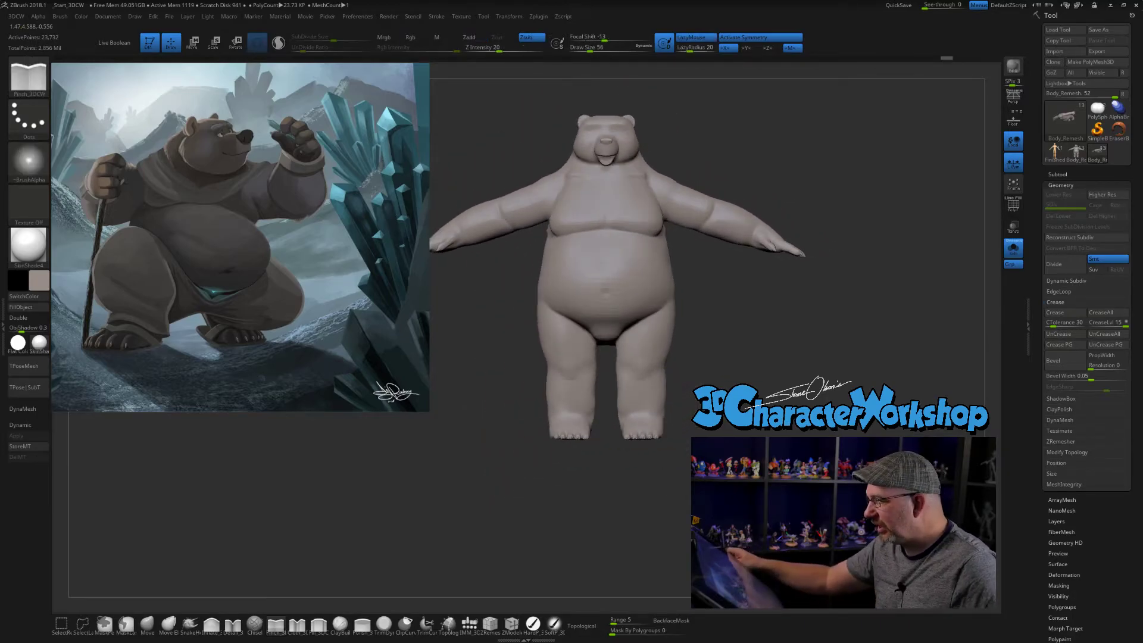
- Switch to the other Body_Remesh model with 51 subtools and inspect its body from behind
left_click(1084, 156)
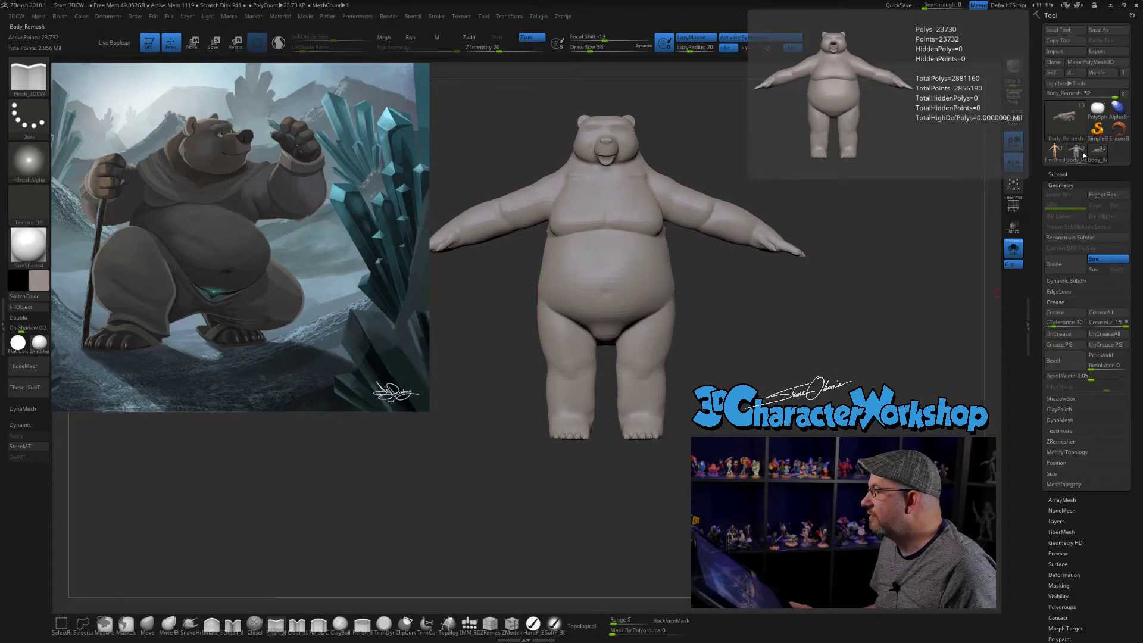
mouse_move(762, 286)
left_mouse_down()
mouse_move(790, 264)
mouse_move(833, 274)
mouse_move(822, 354)
mouse_move(845, 429)
mouse_move(880, 393)
left_mouse_up()
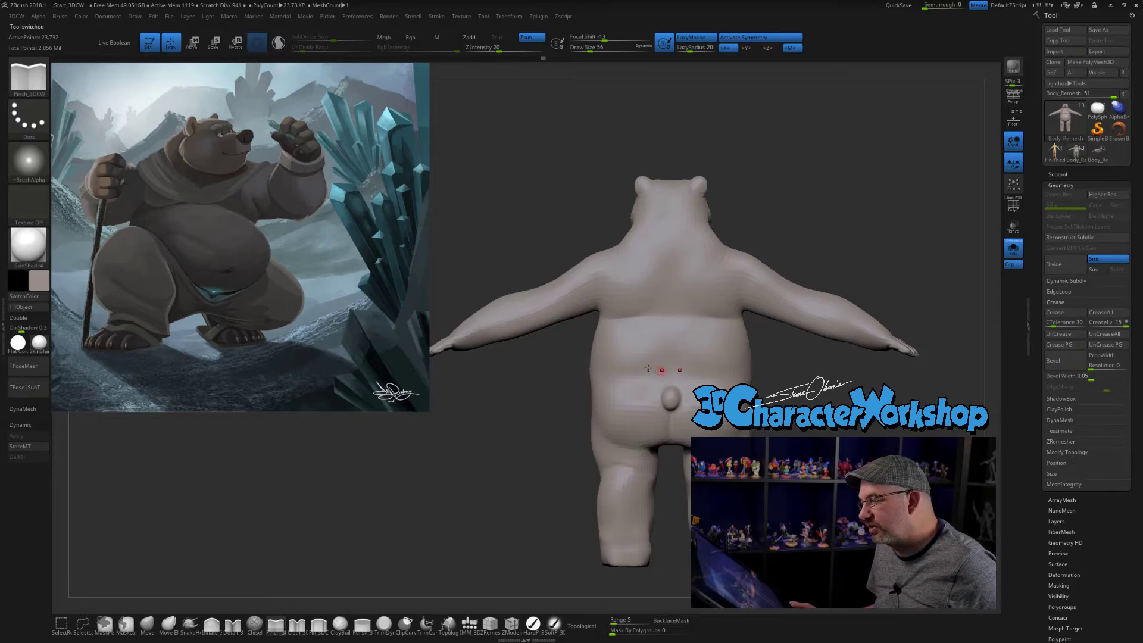
left_click_drag(531, 389, 545, 348, "alt")
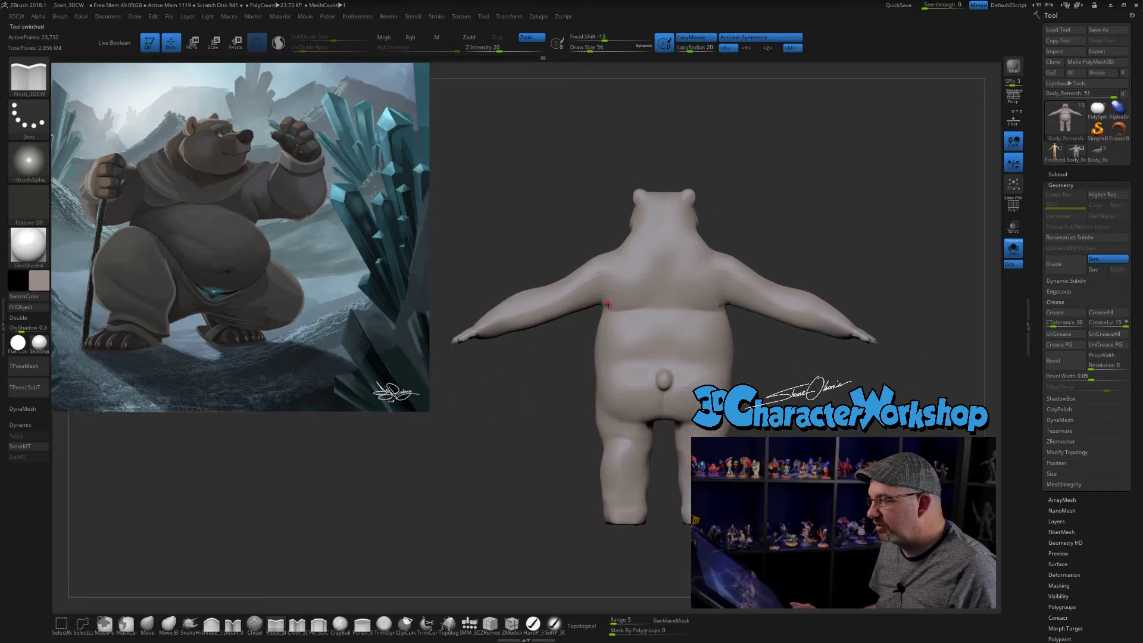
mouse_move(536, 411)
left_mouse_down()
mouse_move(555, 437)
mouse_move(702, 429)
left_mouse_up()
left_click_drag(929, 410, 809, 403)
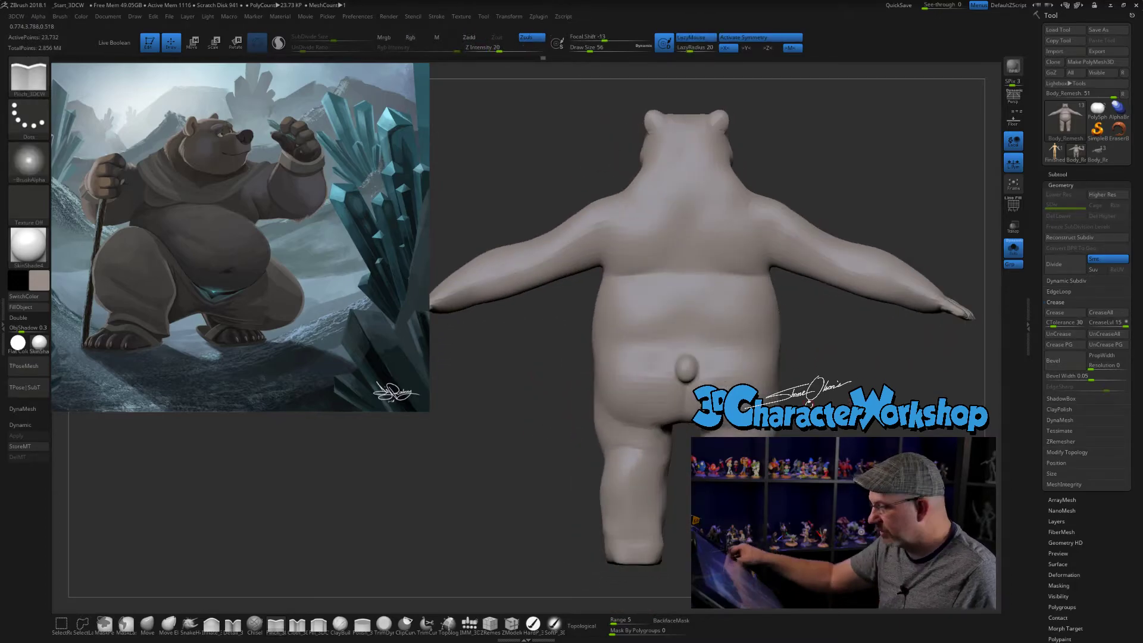
- Choose the Move brush, set its Draw Size to 318 and reshape the leg contour around the knee
left_click(147, 623)
key("s")
mouse_move(569, 487)
left_mouse_down("alt")
mouse_move(560, 457)
mouse_move(570, 483)
mouse_move(590, 454)
left_mouse_up("alt")
key("s")
key("s")
key("s")
left_click_drag(625, 413, 639, 418)
left_click_drag(781, 427, 853, 439)
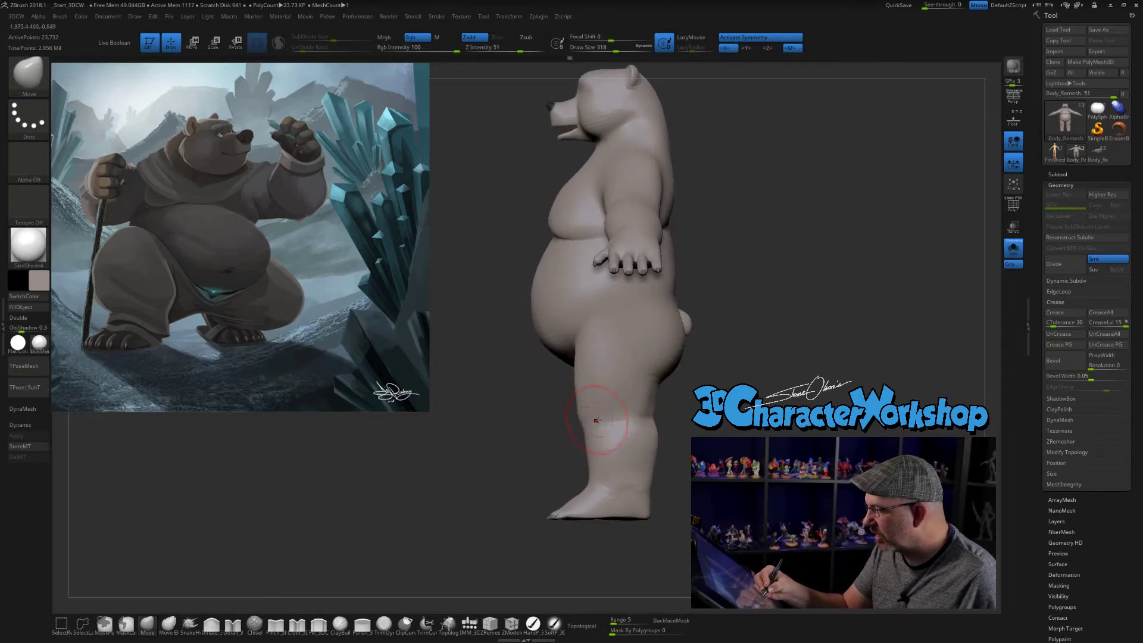
- Smooth the back of the lower leg and adjust the contours of the calf and thigh
left_click_drag(695, 435, 678, 420, "shift")
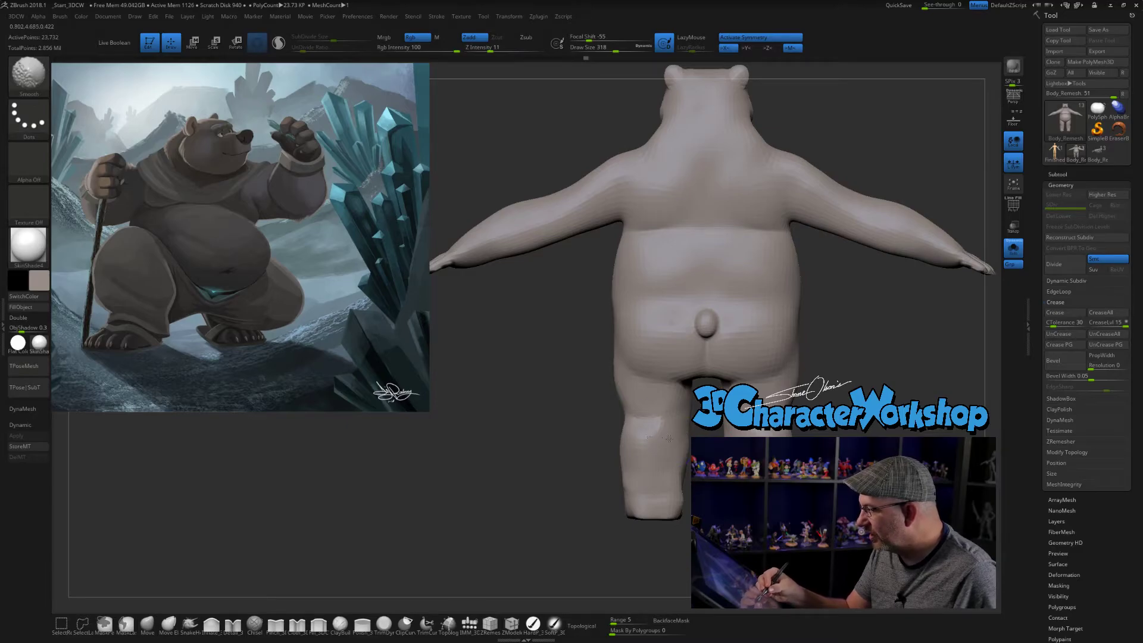
left_click_drag(688, 441, 668, 441)
mouse_move(643, 455)
right_mouse_down()
mouse_move(631, 454)
mouse_move(669, 460)
mouse_move(683, 438)
right_mouse_up()
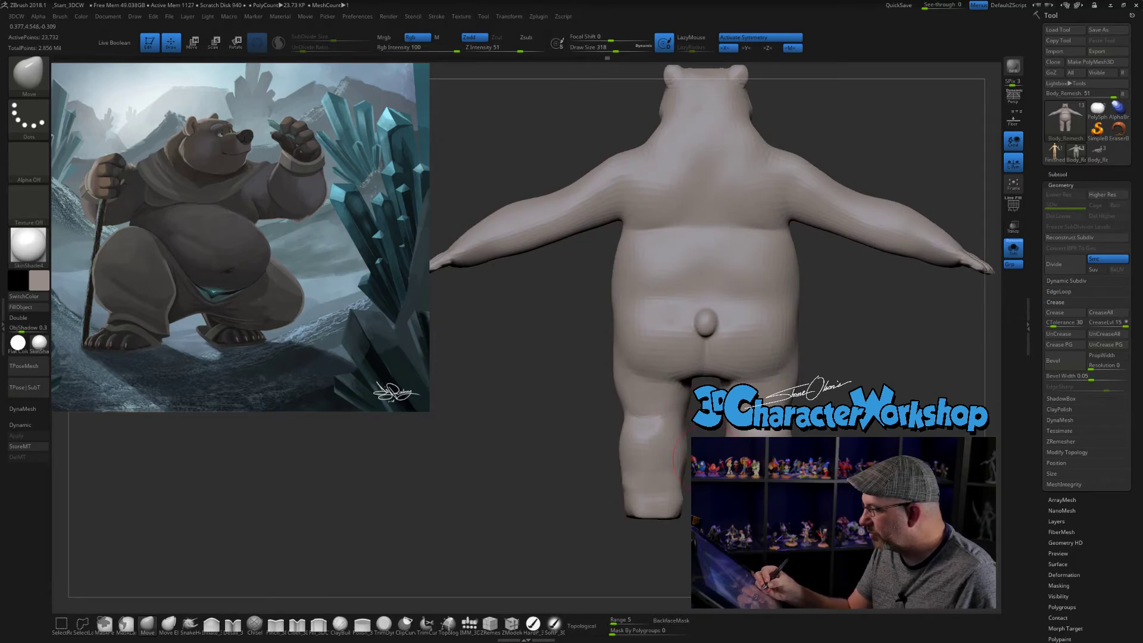
left_click_drag(615, 379, 612, 392)
- Set the Move brush's Draw Size to 223 and reshape the forearm's outer contour
key("s")
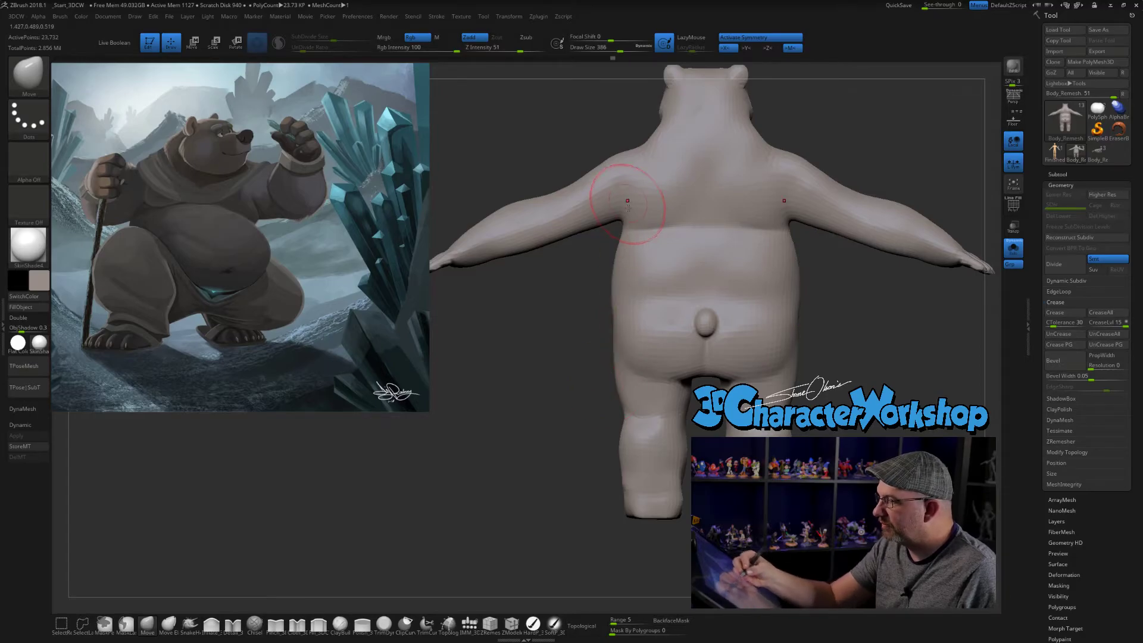
right_click_drag(567, 292, 571, 438, "ctrl")
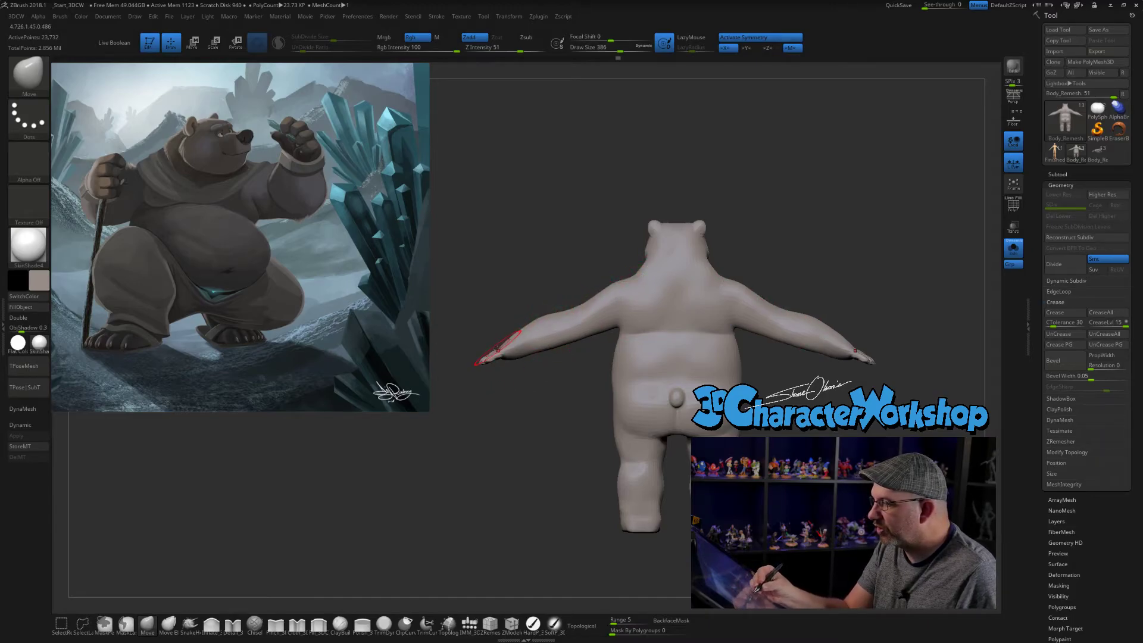
mouse_move(536, 409)
left_mouse_down()
mouse_move(618, 408)
mouse_move(708, 379)
mouse_move(742, 424)
mouse_move(736, 405)
mouse_move(729, 424)
mouse_move(697, 405)
left_mouse_up()
key("s")
key("s")
left_click_drag(697, 405, 684, 406)
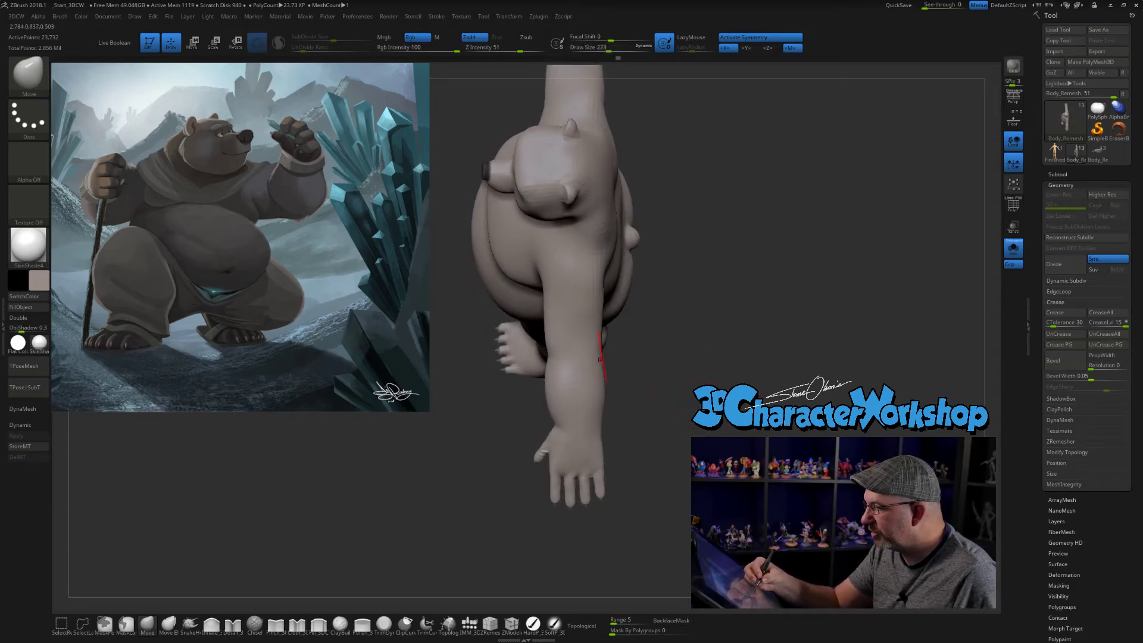
left_click_drag(622, 356, 670, 392)
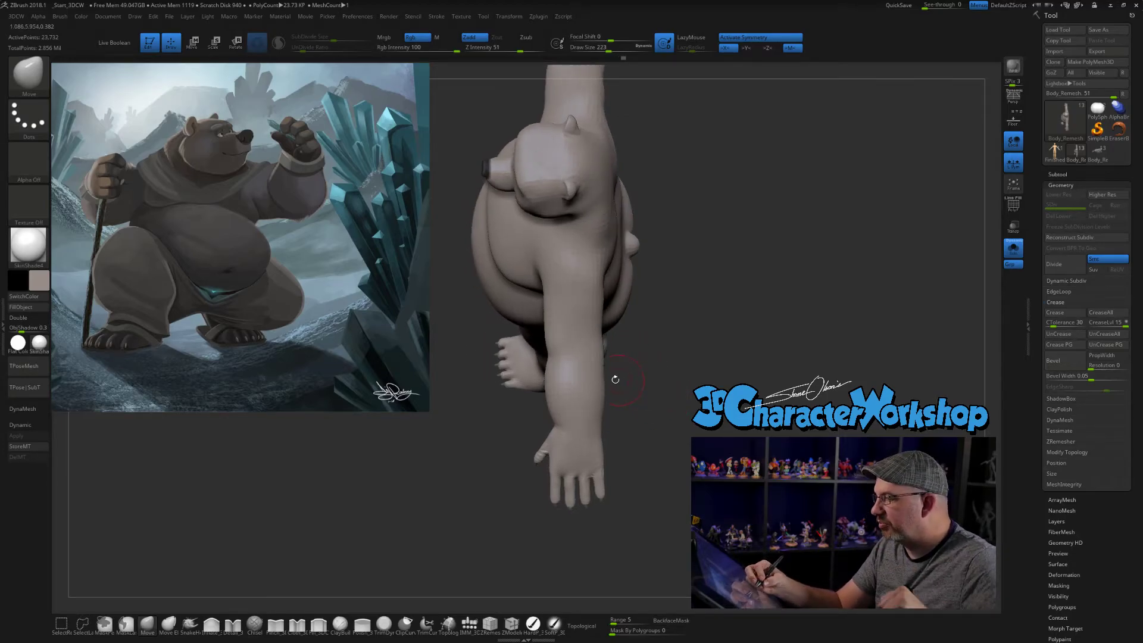
- Switch back to the Body_Remesh model with 52 subtools and turn on Dynamic Subdiv to review its upper body
left_click_drag(612, 423, 923, 348)
left_click(1082, 154)
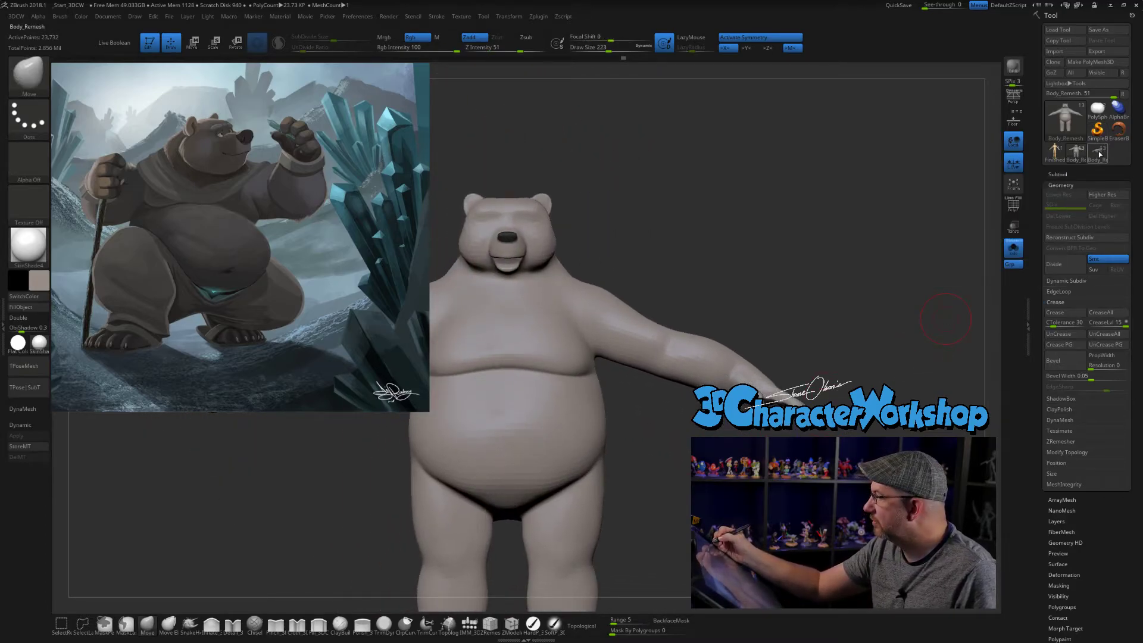
left_click(1098, 154)
left_click_drag(826, 259, 815, 349, "alt")
key("d")
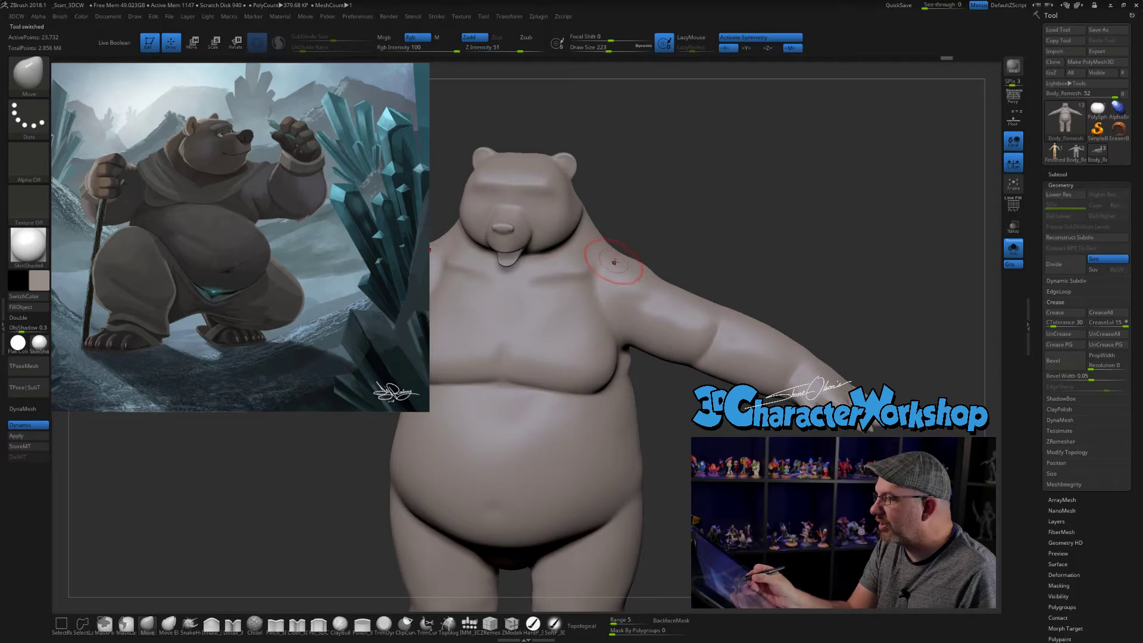
left_click_drag(799, 212, 815, 221)
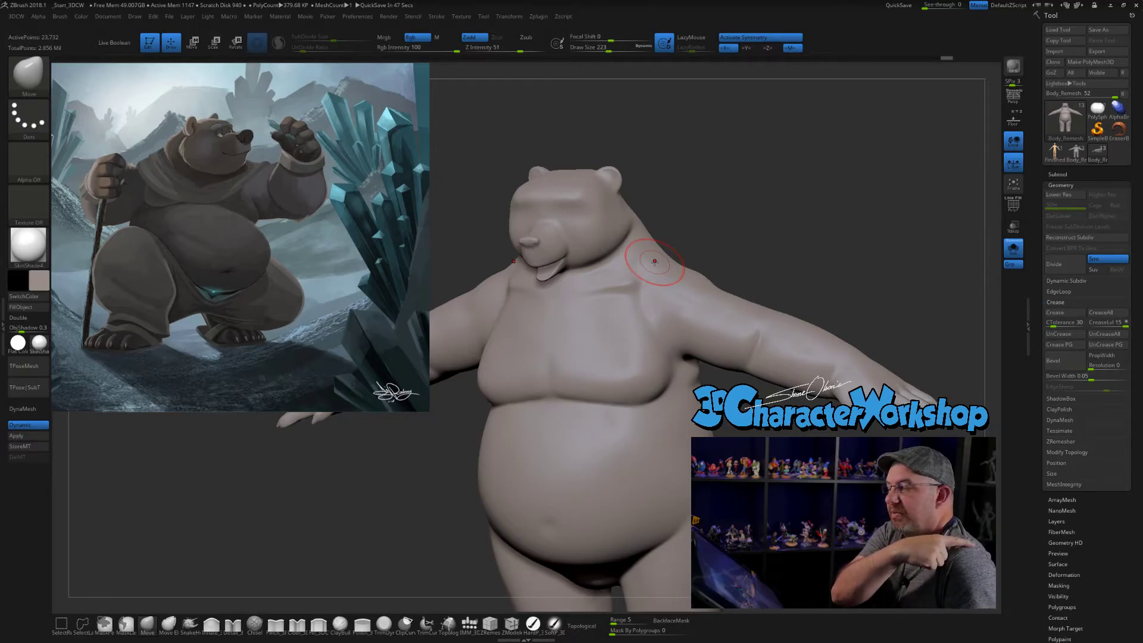
- Examine the bear's overall proportions from the front against the reference illustration
mouse_move(620, 286)
right_mouse_down()
mouse_move(677, 263)
mouse_move(726, 297)
mouse_move(735, 243)
mouse_move(673, 275)
mouse_move(750, 245)
mouse_move(744, 208)
mouse_move(736, 224)
mouse_move(750, 214)
mouse_move(750, 238)
mouse_move(747, 191)
right_mouse_up()
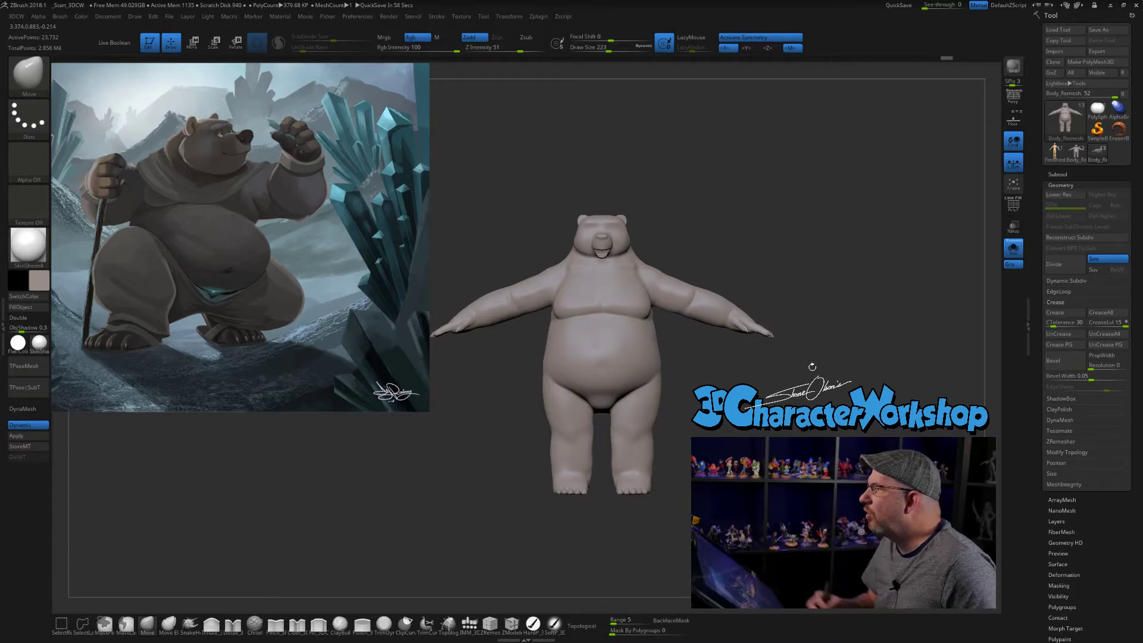
right_click_drag(786, 351, 798, 368)
mouse_move(749, 150)
left_mouse_down("ctrl")
mouse_move(685, 262)
mouse_move(852, 238)
mouse_move(841, 165)
mouse_move(839, 190)
mouse_move(854, 196)
mouse_move(863, 162)
mouse_move(744, 285)
mouse_move(891, 208)
mouse_move(852, 387)
mouse_move(867, 186)
mouse_move(865, 281)
mouse_move(887, 216)
left_mouse_up("ctrl")
mouse_move(869, 148)
left_mouse_down("ctrl+shift")
mouse_move(828, 156)
mouse_move(861, 296)
left_mouse_up("ctrl+shift")
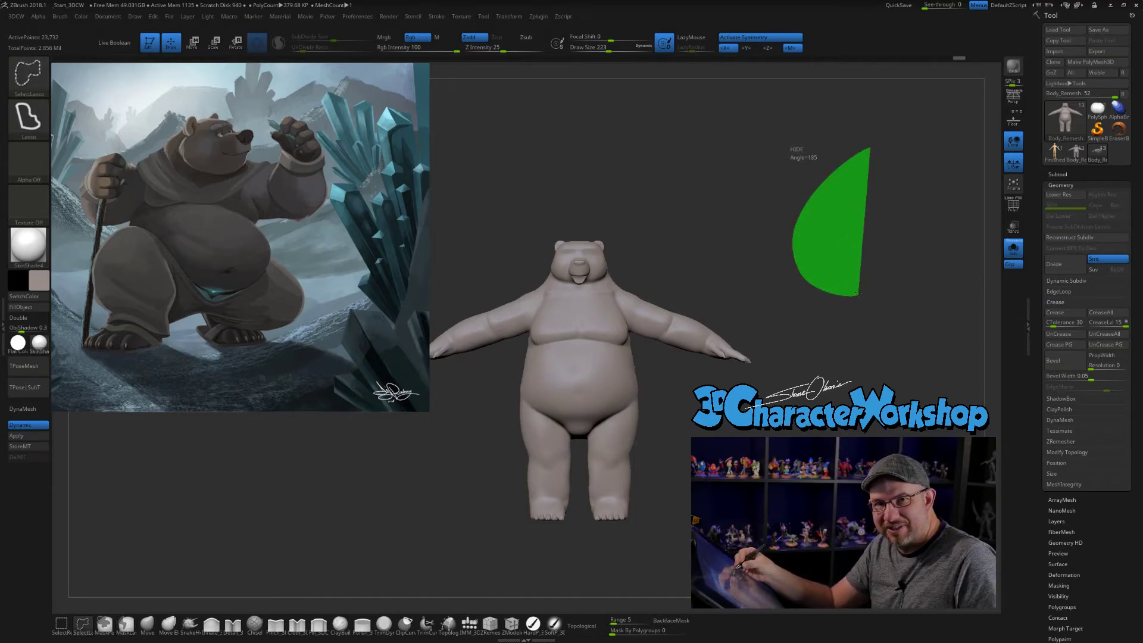
mouse_move(860, 293)
left_mouse_down("ctrl+shift")
mouse_move(903, 196)
mouse_move(868, 281)
mouse_move(892, 271)
mouse_move(893, 226)
mouse_move(887, 236)
mouse_move(904, 233)
left_mouse_up("ctrl+shift")
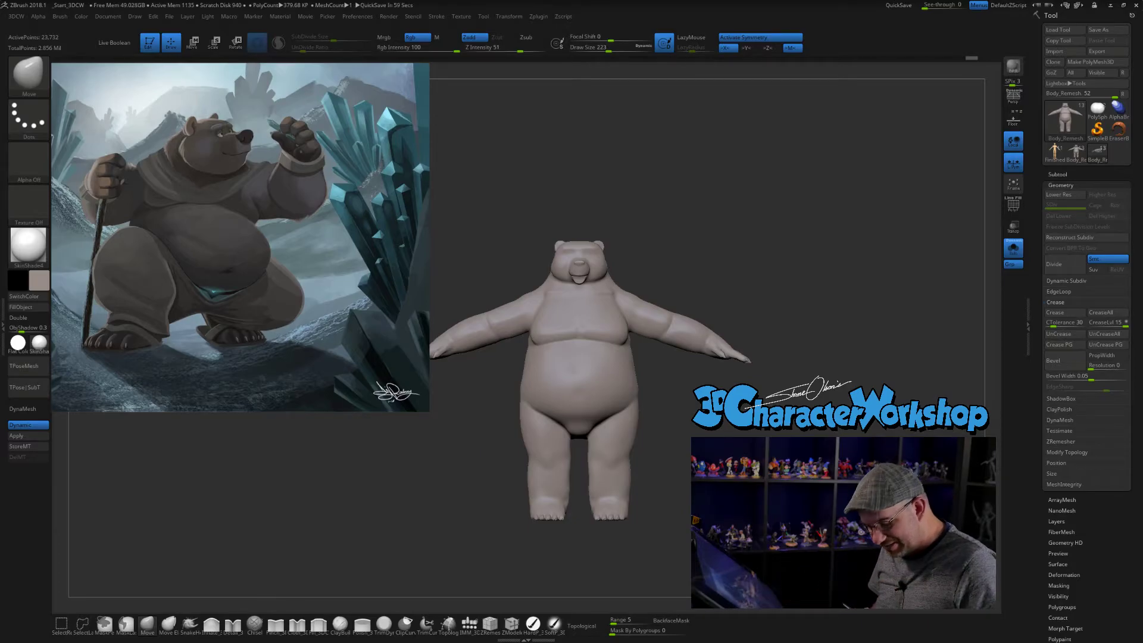
mouse_move(893, 232)
left_mouse_down("alt")
mouse_move(893, 277)
mouse_move(866, 272)
mouse_move(866, 248)
mouse_move(881, 247)
left_mouse_up("alt")
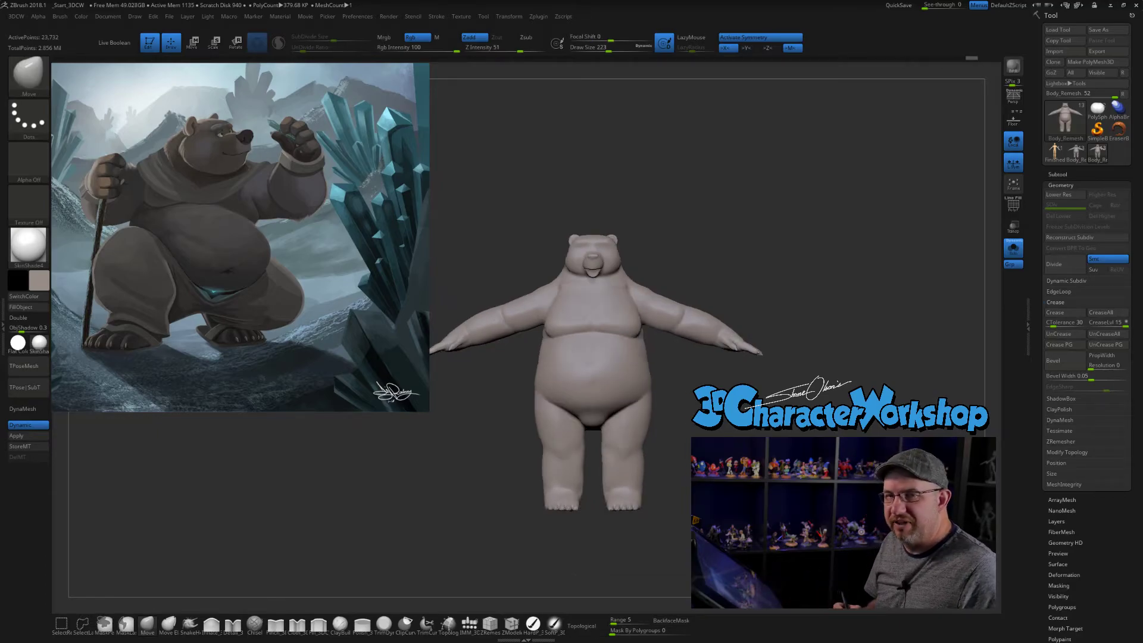
key("ctrl")
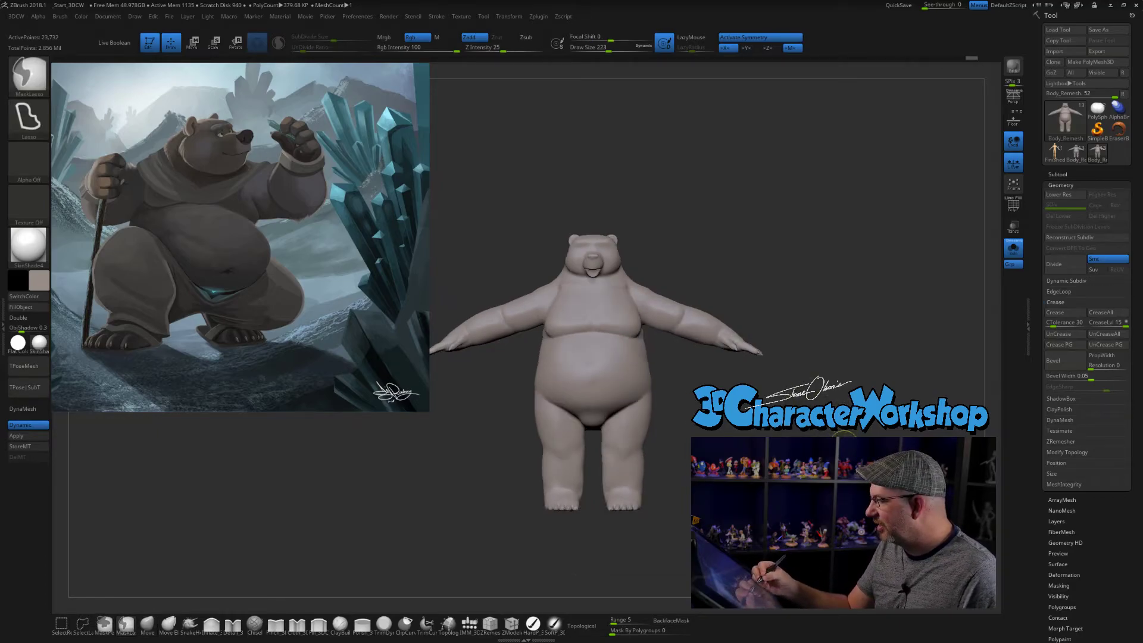
left_click_drag(841, 443, 833, 471, "alt")
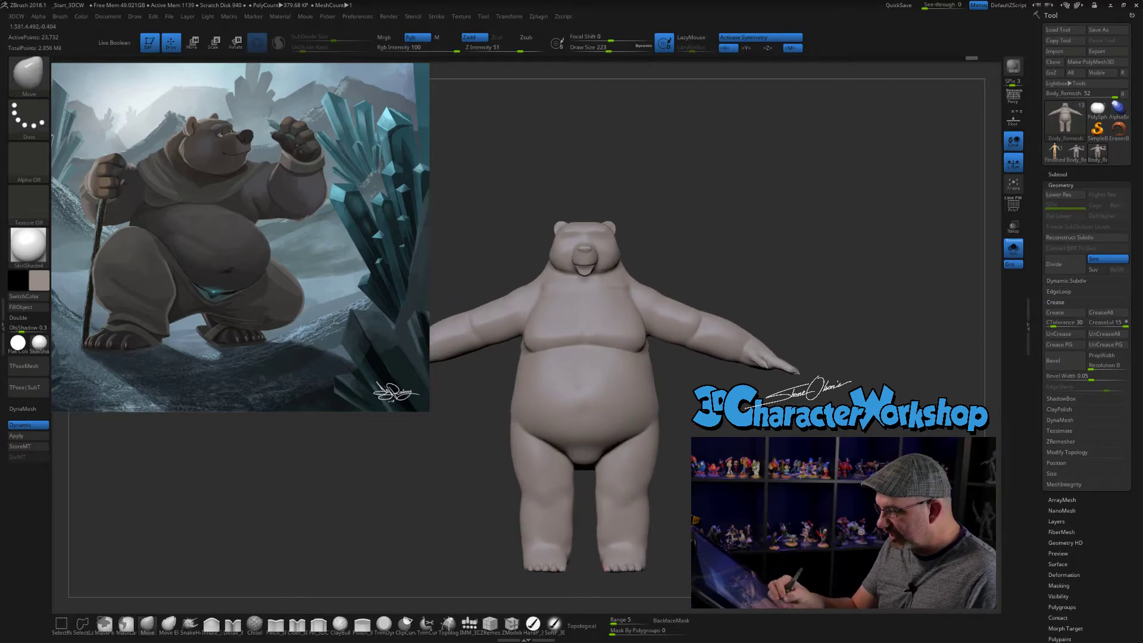
left_click_drag(589, 552, 597, 525, "alt")
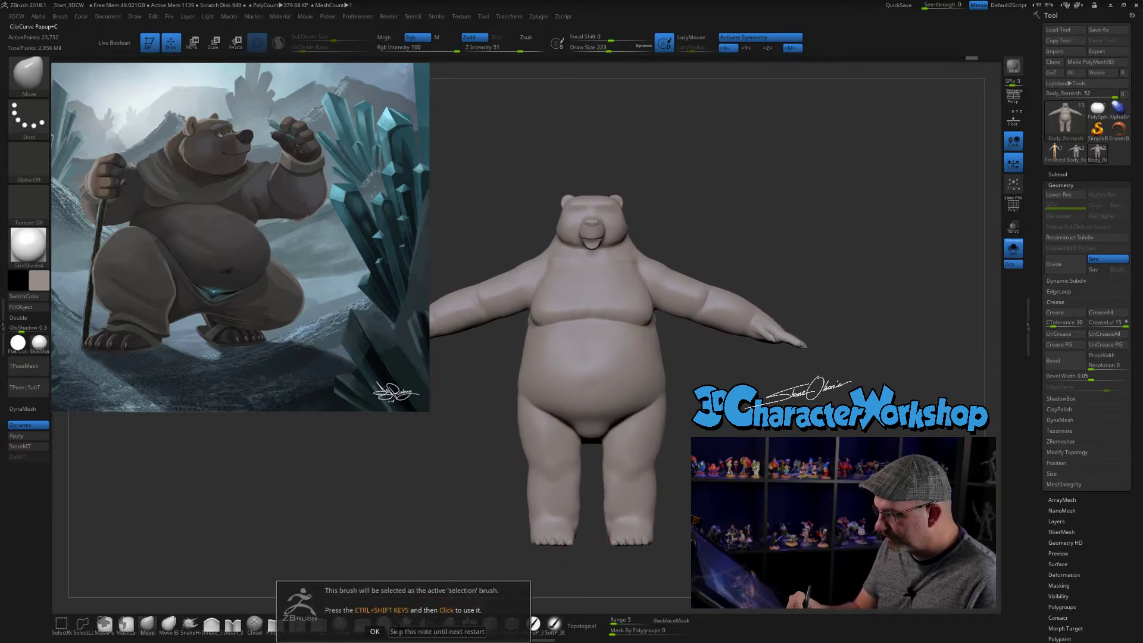
- Choose the ClipCurve brush and try a long, nearly vertical clip line in the empty space beside the bear's hand
left_click(405, 625)
left_click_drag(869, 150, 845, 440, "ctrl+shift")
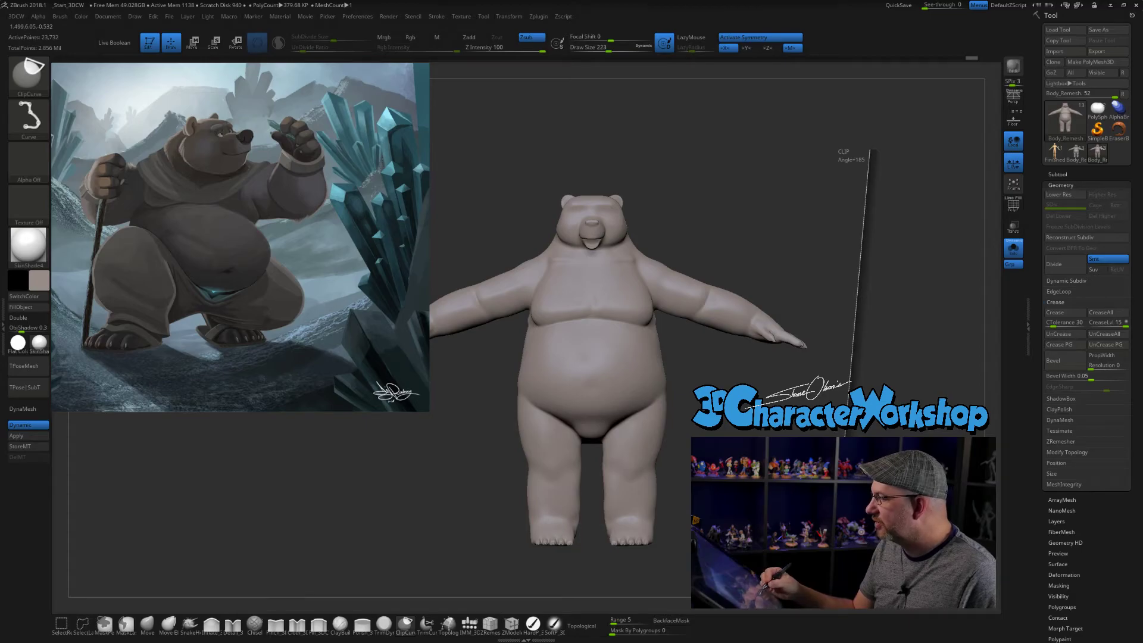
mouse_move(840, 491)
left_mouse_down("ctrl+shift")
mouse_move(655, 513)
mouse_move(854, 516)
mouse_move(813, 496)
left_mouse_up("ctrl+shift")
mouse_move(941, 364)
left_mouse_down()
mouse_move(893, 370)
mouse_move(942, 376)
left_mouse_up()
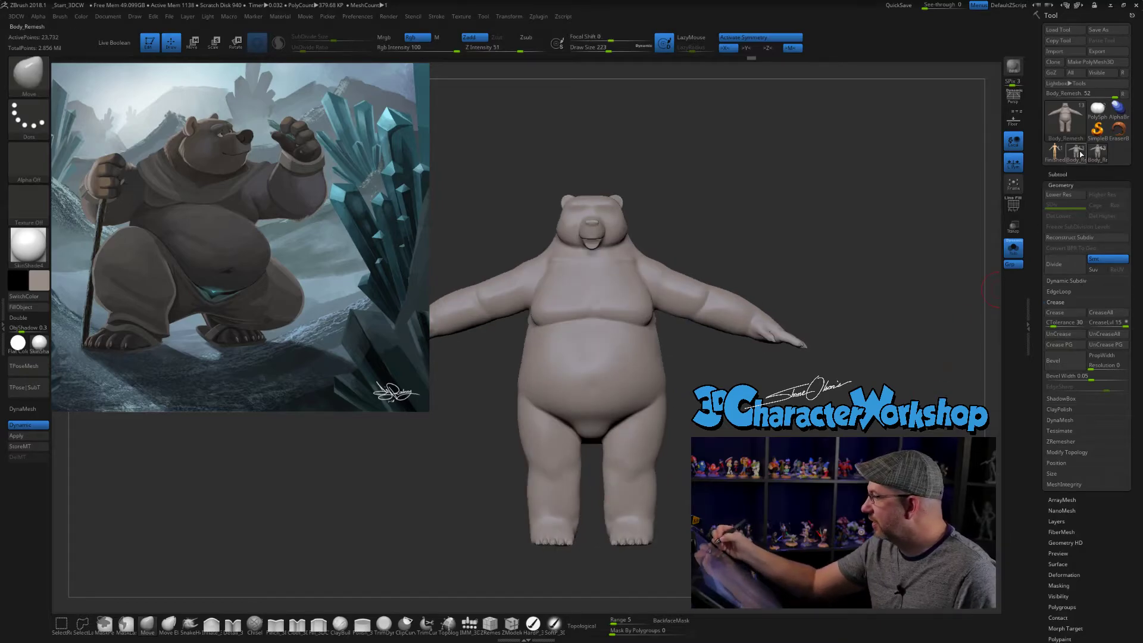
- Alternate between the 51- and 52-subtool Body_Remesh models to compare their proportions in front and side view
left_click(1082, 153)
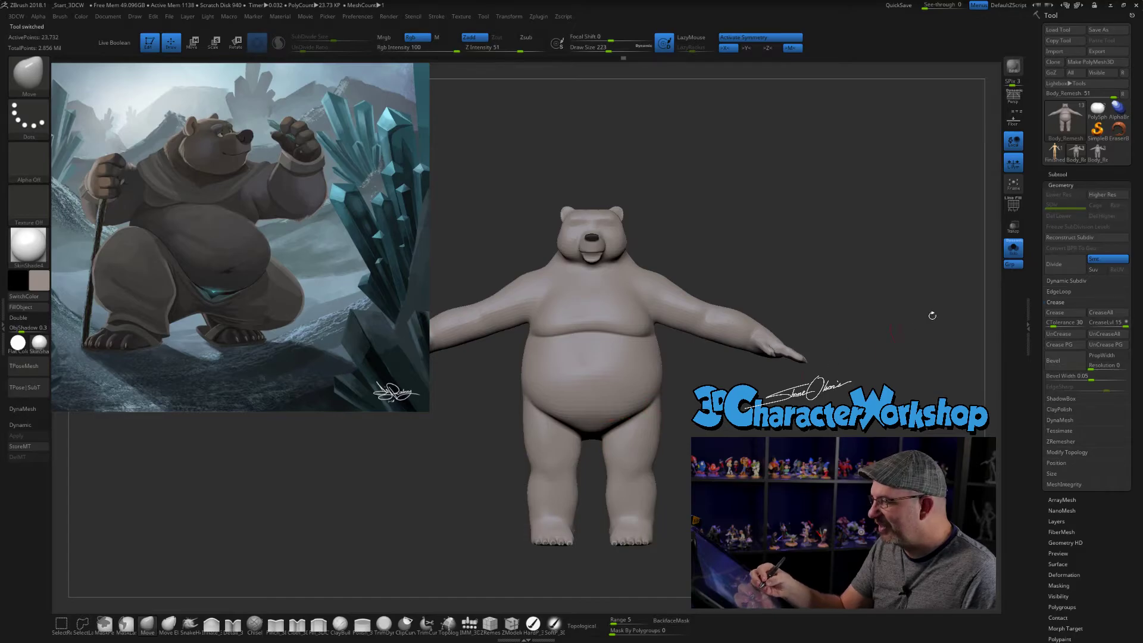
left_click(1094, 158)
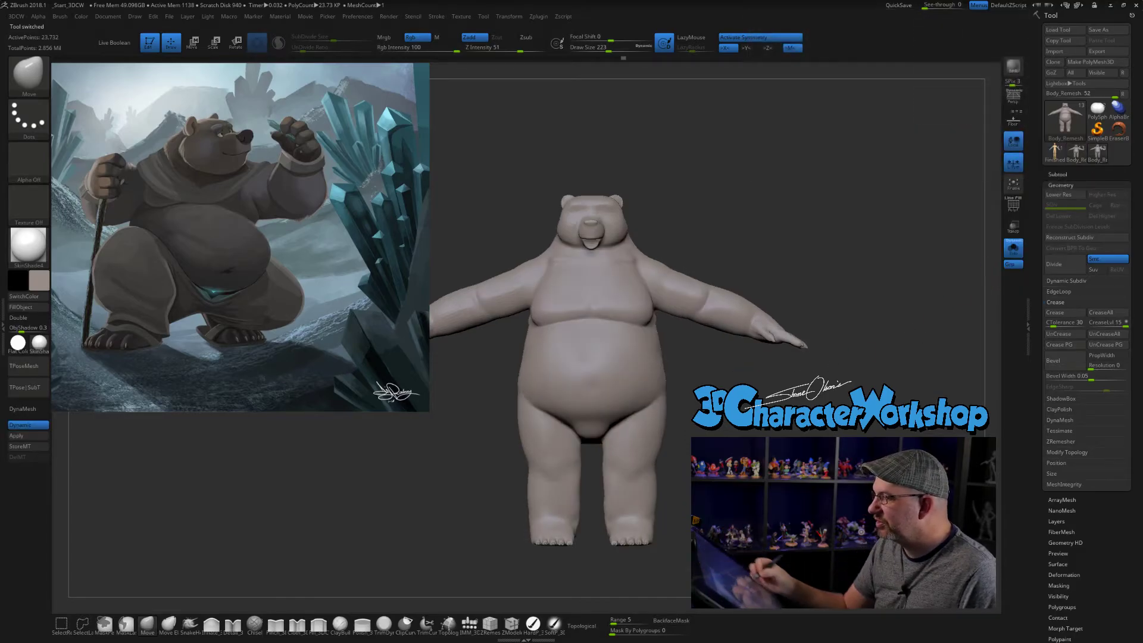
left_click(1076, 152)
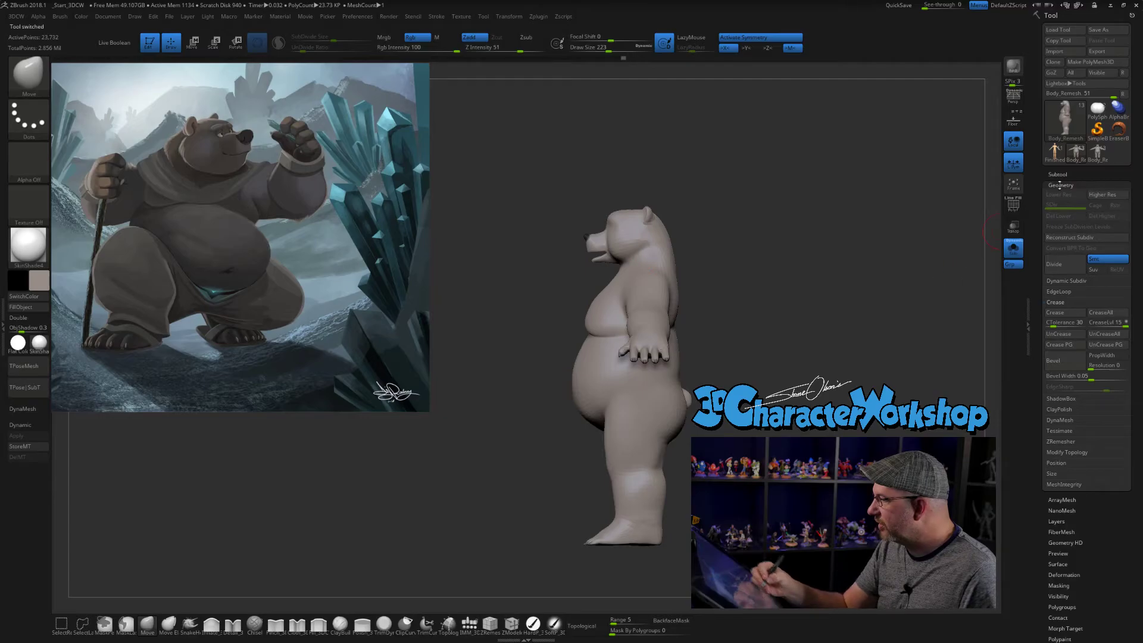
left_click(1094, 153)
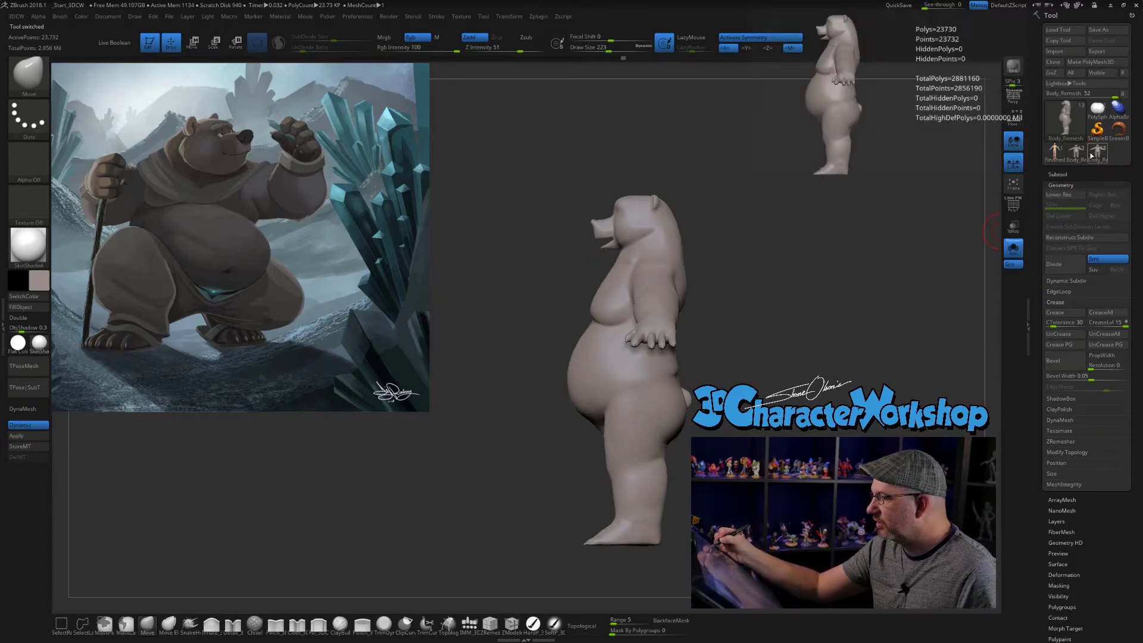
- Take a canvas snapshot of the 51-subtool bear's side profile and move the live model beside it
left_click_drag(833, 342, 766, 352)
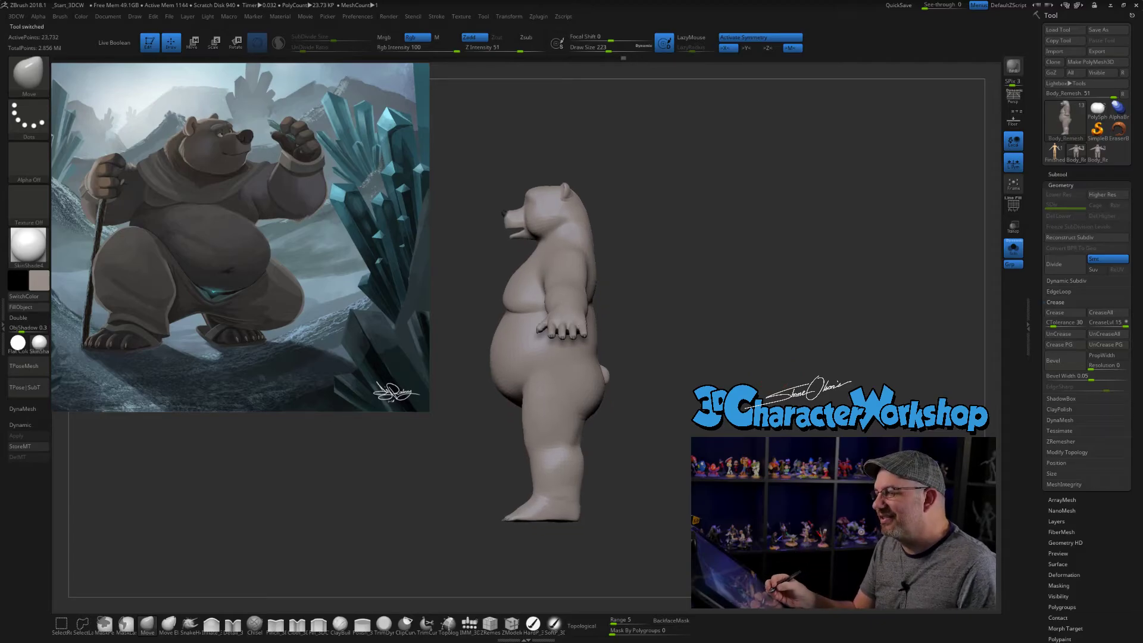
left_click_drag(823, 441, 581, 422, "alt")
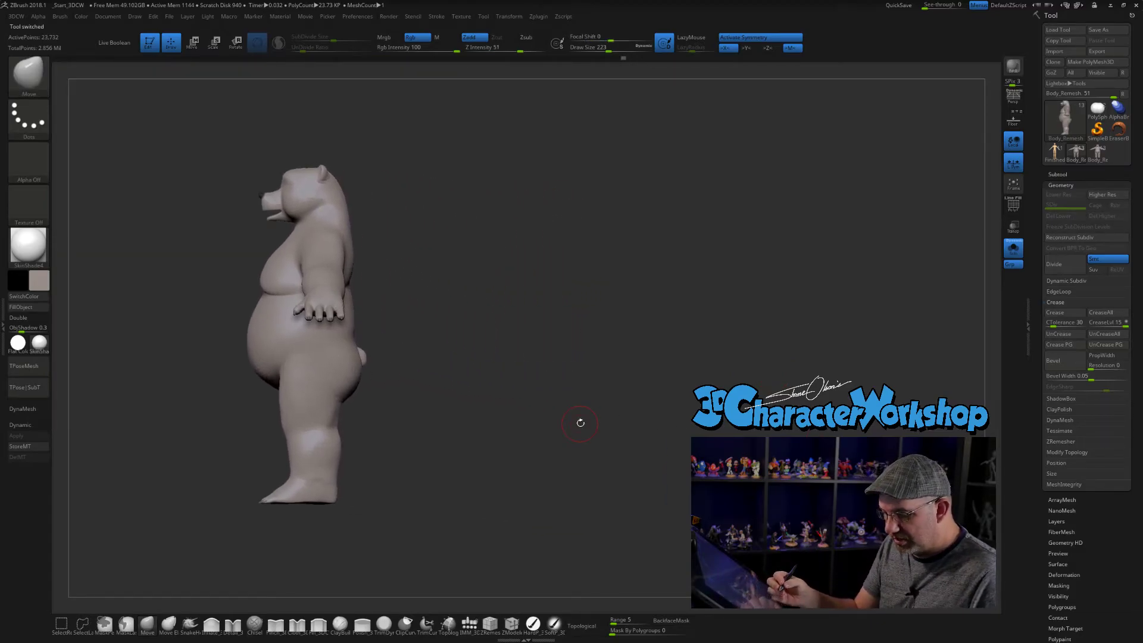
left_click_drag(706, 438, 677, 434)
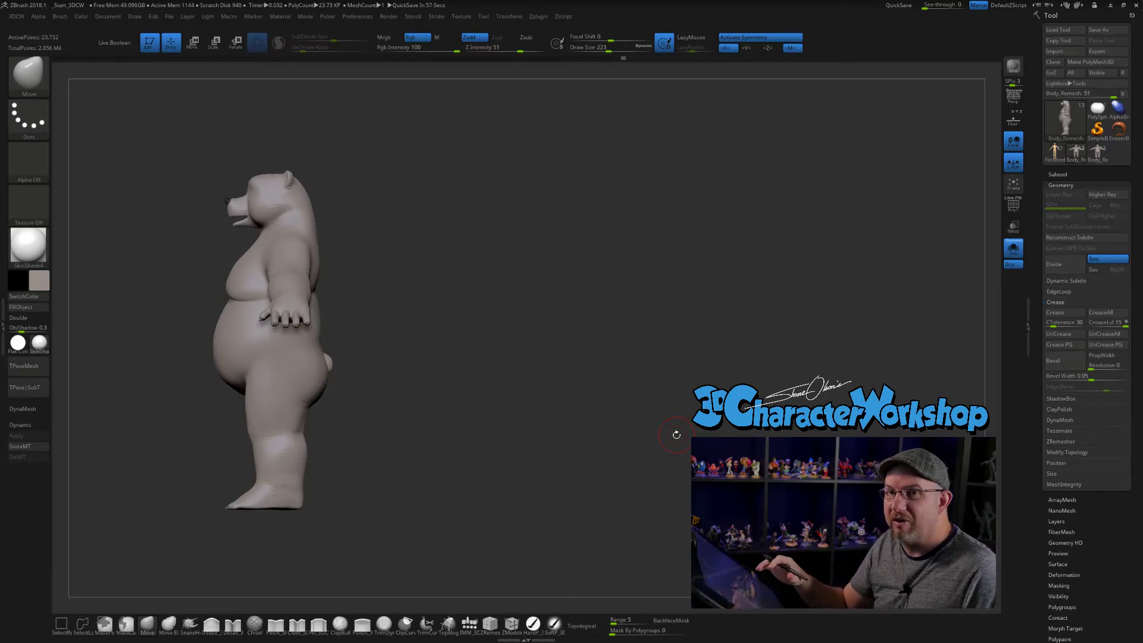
left_click_drag(601, 309, 600, 335)
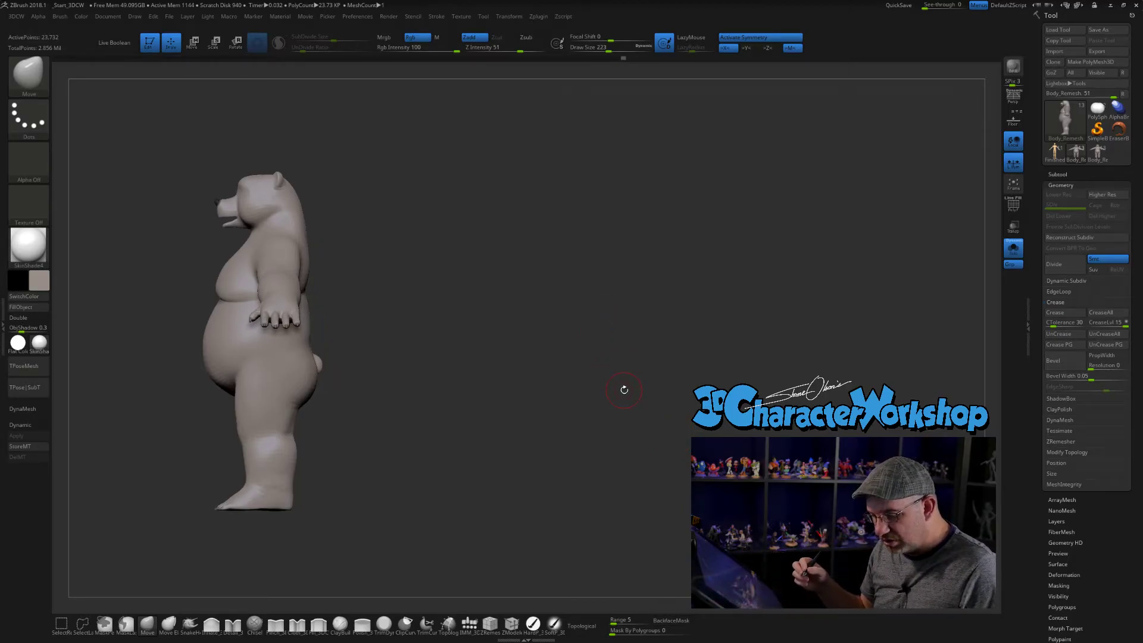
key("shift")
left_click_drag(554, 333, 719, 317, "alt")
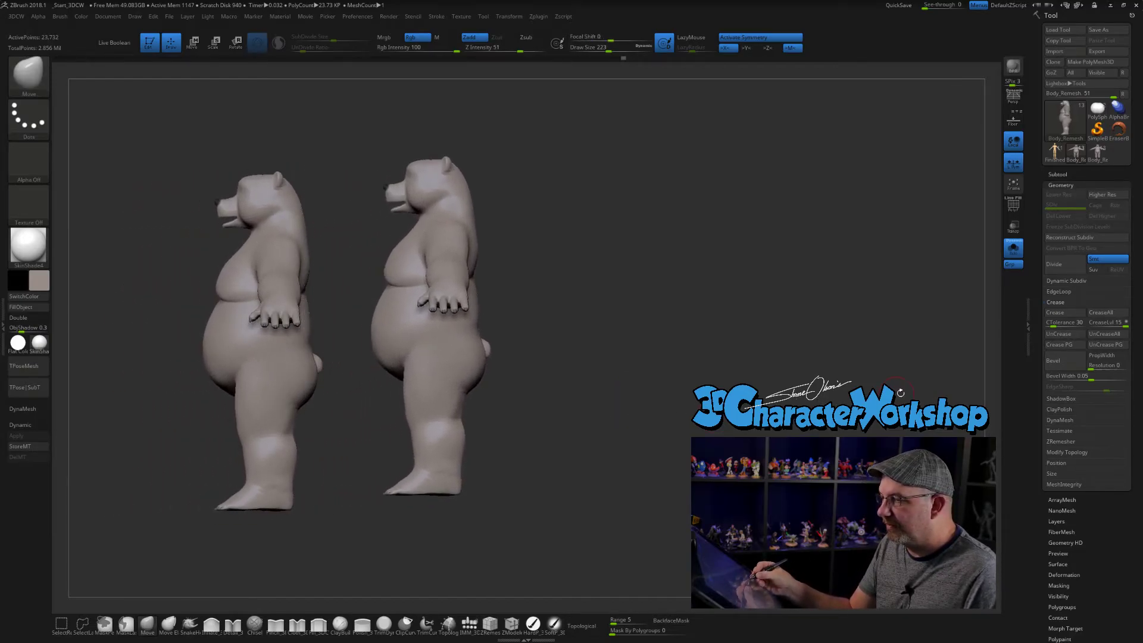
- Switch to the 52-subtool model, compare its side profile with the snapshot and turn it to the front
left_click(1099, 148)
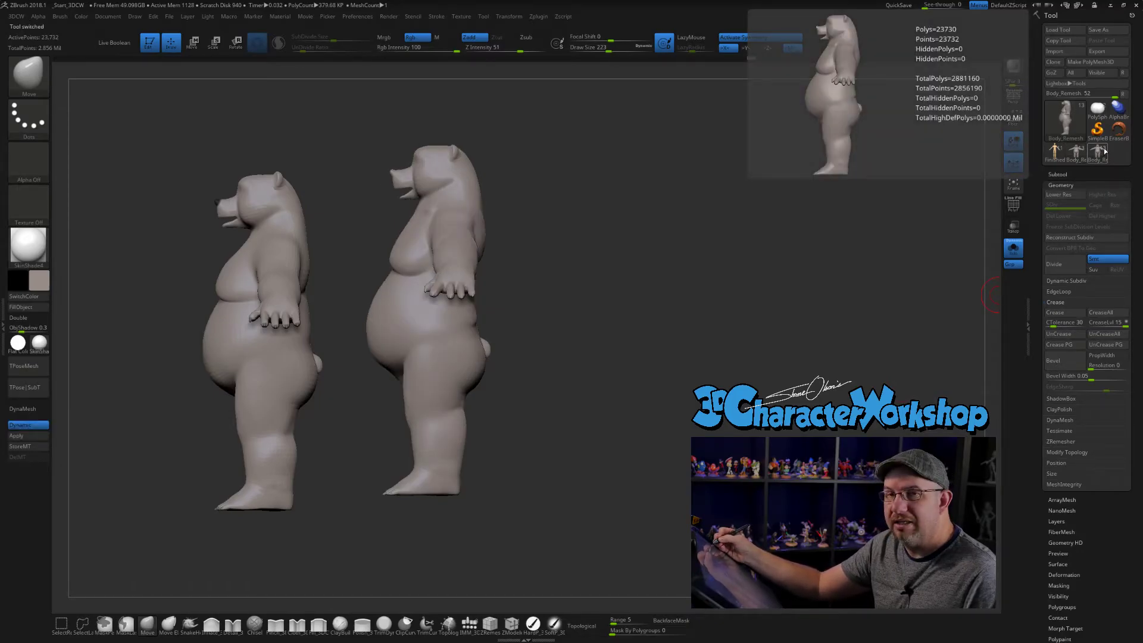
left_click_drag(697, 322, 684, 335, "alt")
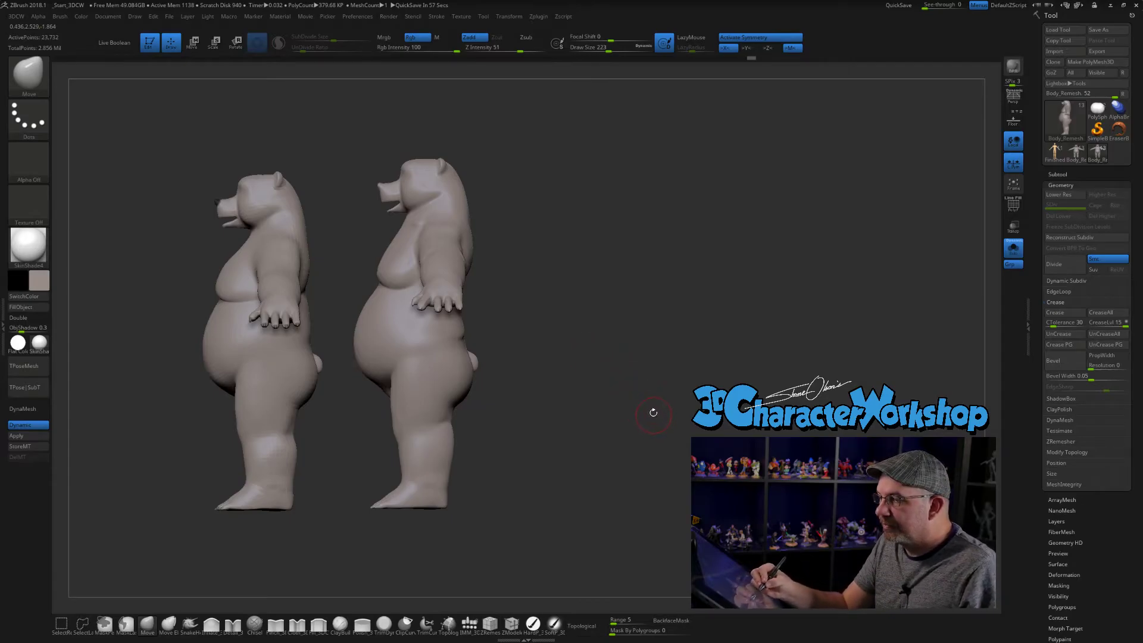
left_click_drag(649, 412, 694, 413, "alt")
left_click_drag(596, 415, 900, 413, "shift")
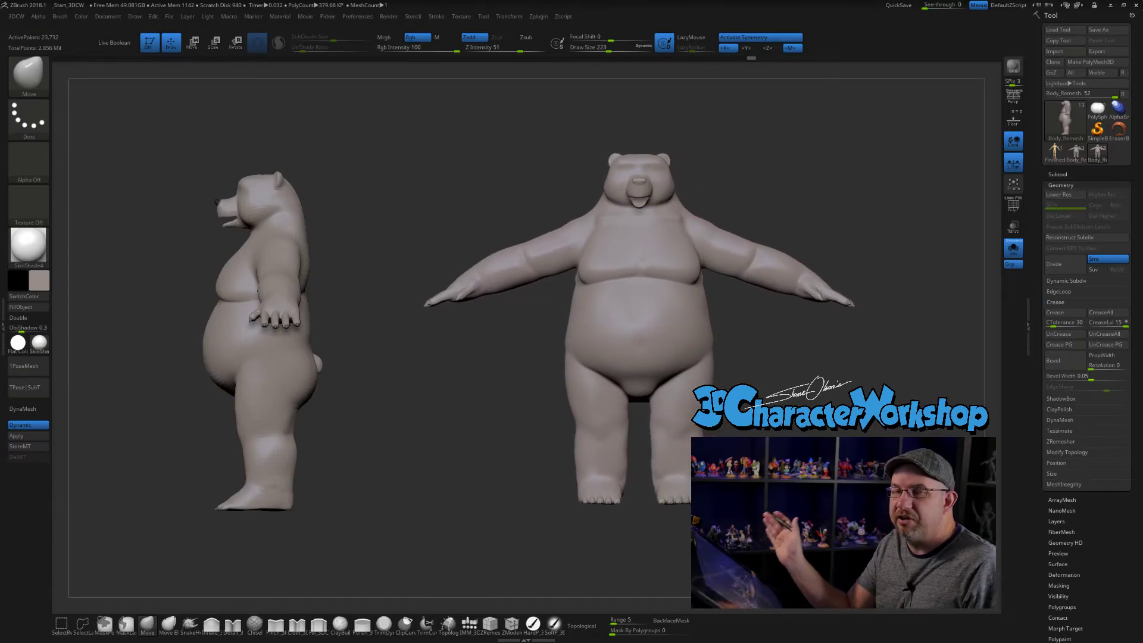
- Clear the side-profile snapshot and take a new canvas snapshot of the 51-subtool bear in front view
key("ctrl")
key("ctrl+n")
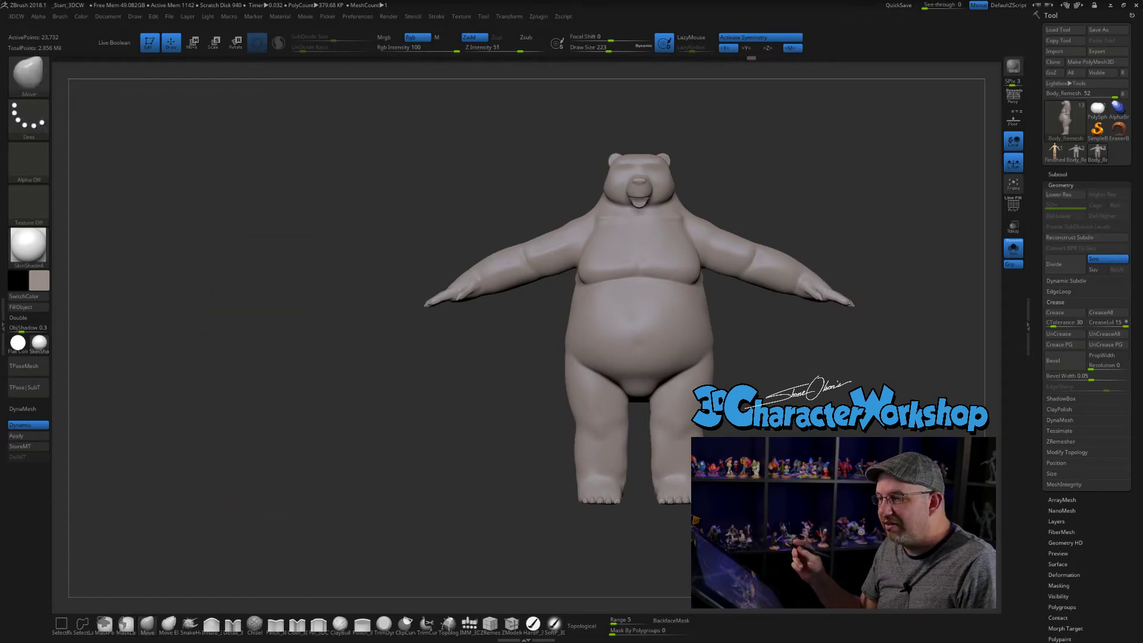
left_click_drag(877, 429, 550, 443, "alt")
left_click(1076, 152)
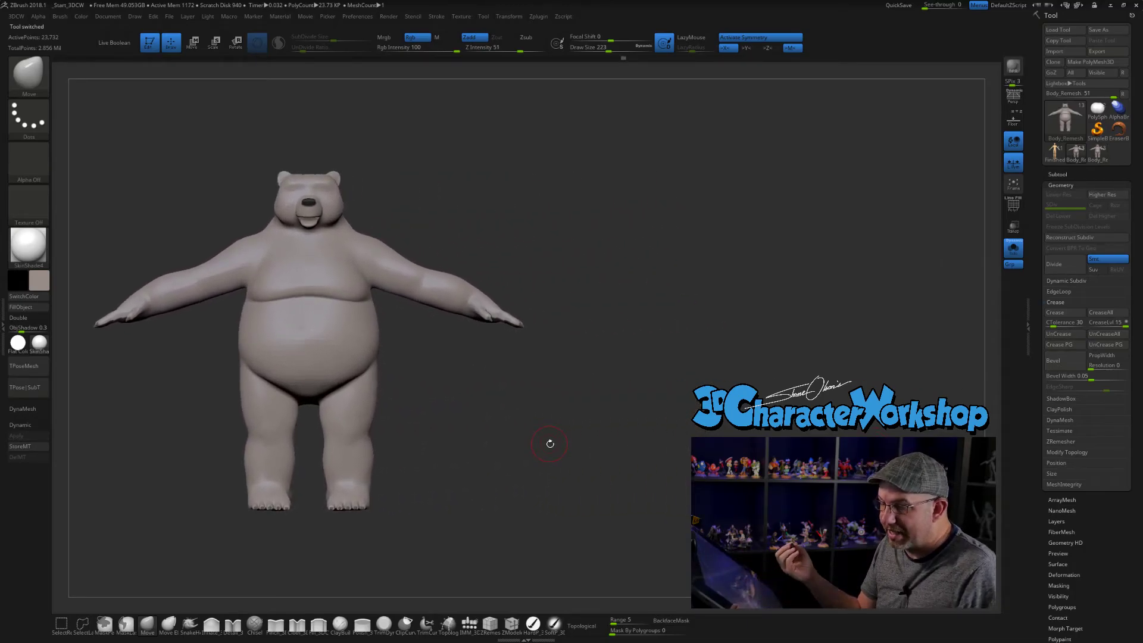
left_click_drag(770, 435, 739, 471)
right_click(718, 496)
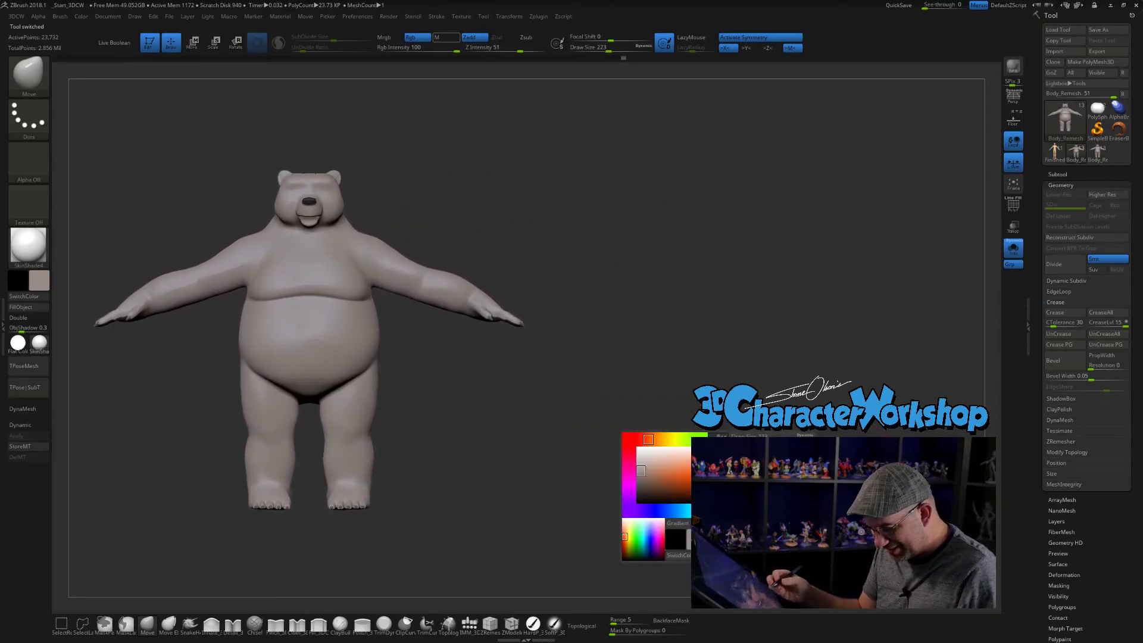
key("shift")
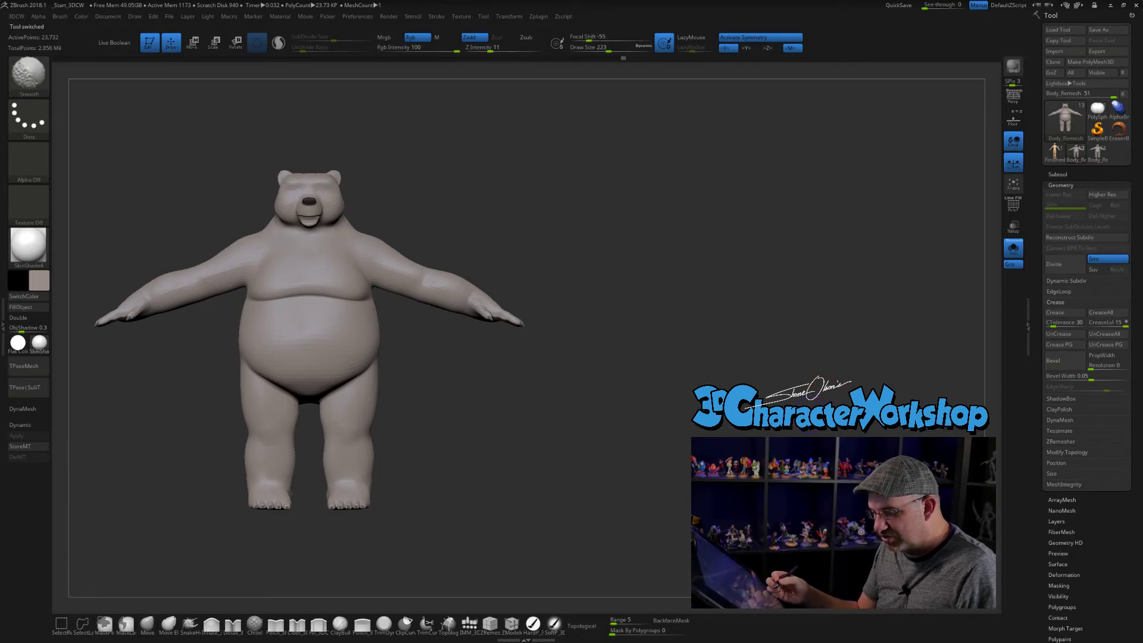
key("shift+s")
left_click_drag(739, 470, 905, 487, "alt")
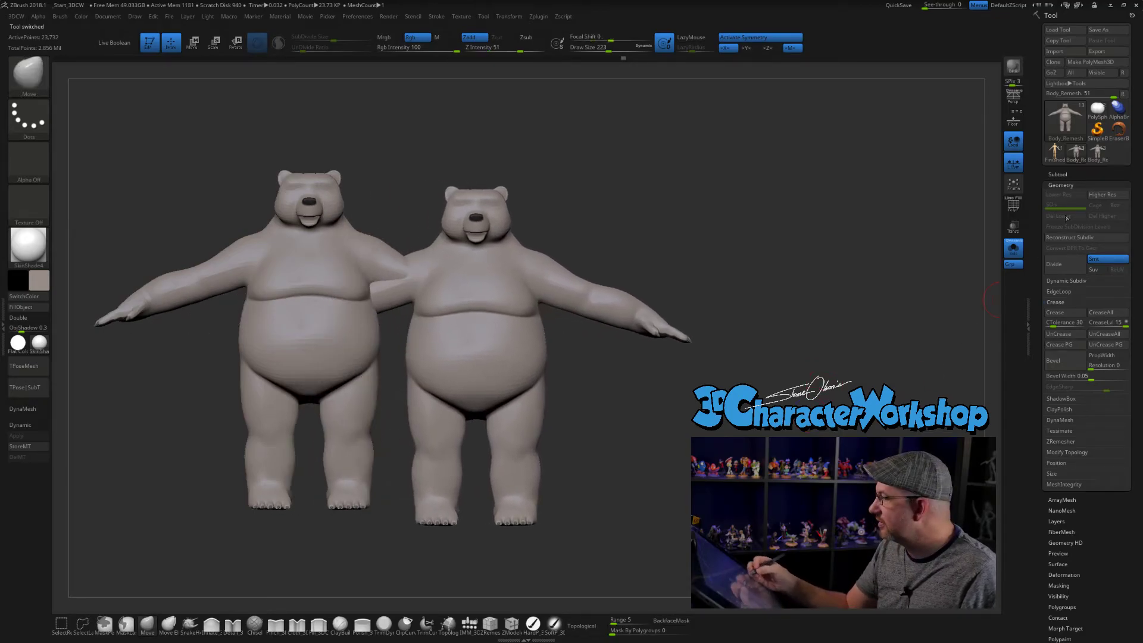
- Switch to the 52-subtool model and place its front view beside the snapshot
left_click(1096, 155)
left_click_drag(715, 500, 955, 465, "alt")
mouse_move(890, 436)
left_mouse_down("alt")
mouse_move(885, 419)
mouse_move(892, 429)
left_mouse_up("alt")
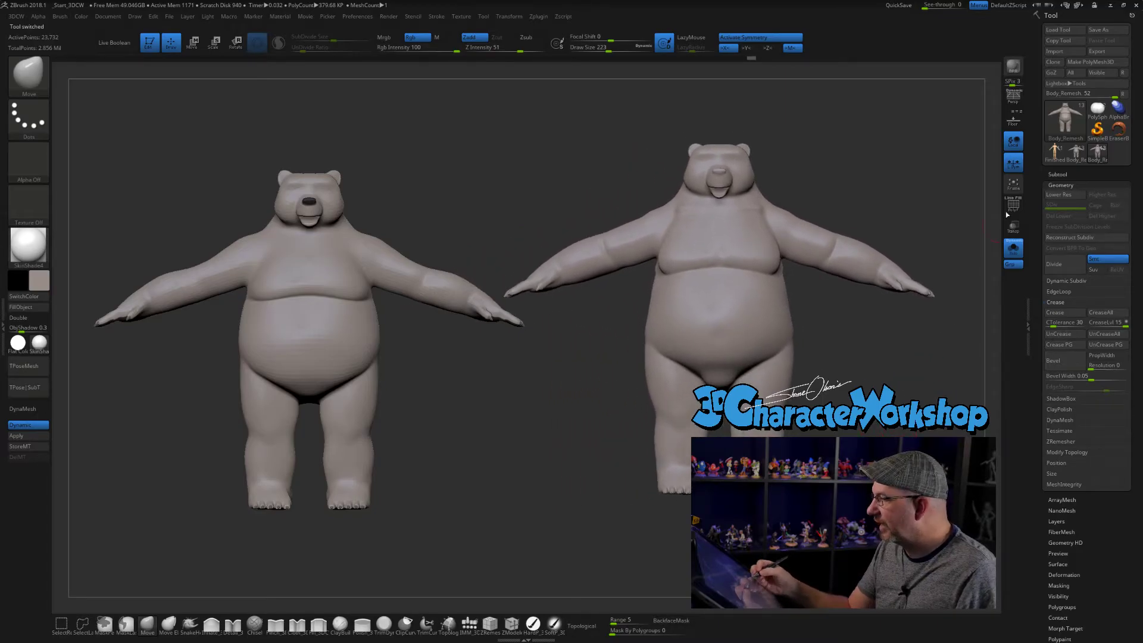
left_click(1057, 29)
left_click_drag(683, 282, 682, 399)
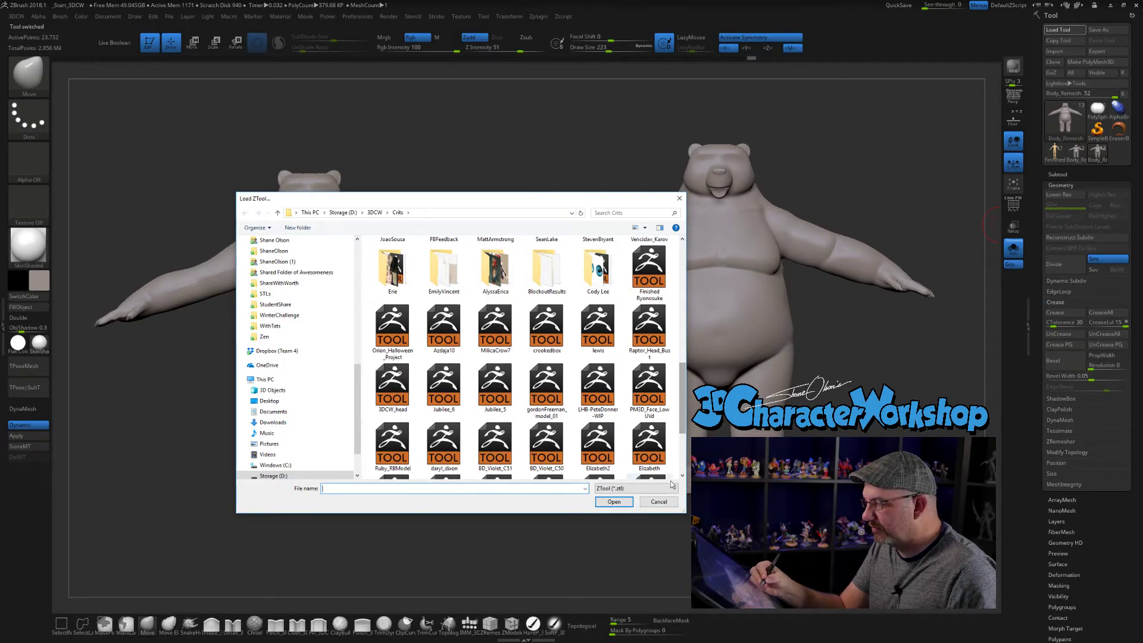
left_click(659, 502)
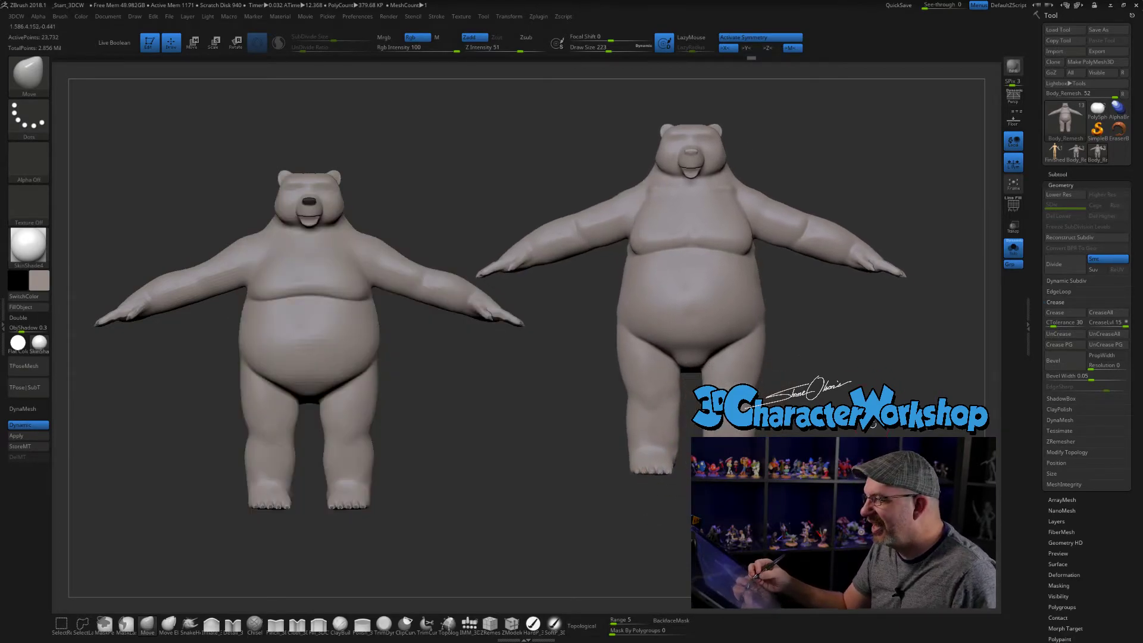
- Level the 52-subtool bear with the snapshot and compare it with the 51-subtool version in three-quarter view
mouse_move(475, 278)
left_mouse_down("alt")
mouse_move(498, 260)
mouse_move(488, 272)
left_mouse_up("alt")
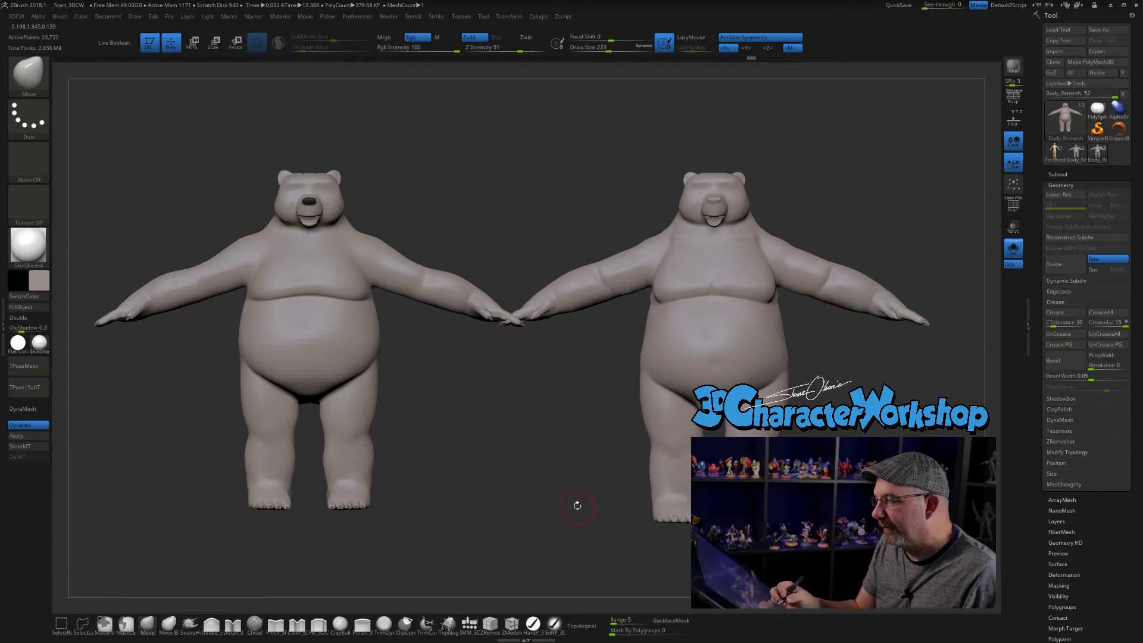
left_click_drag(463, 272, 381, 227)
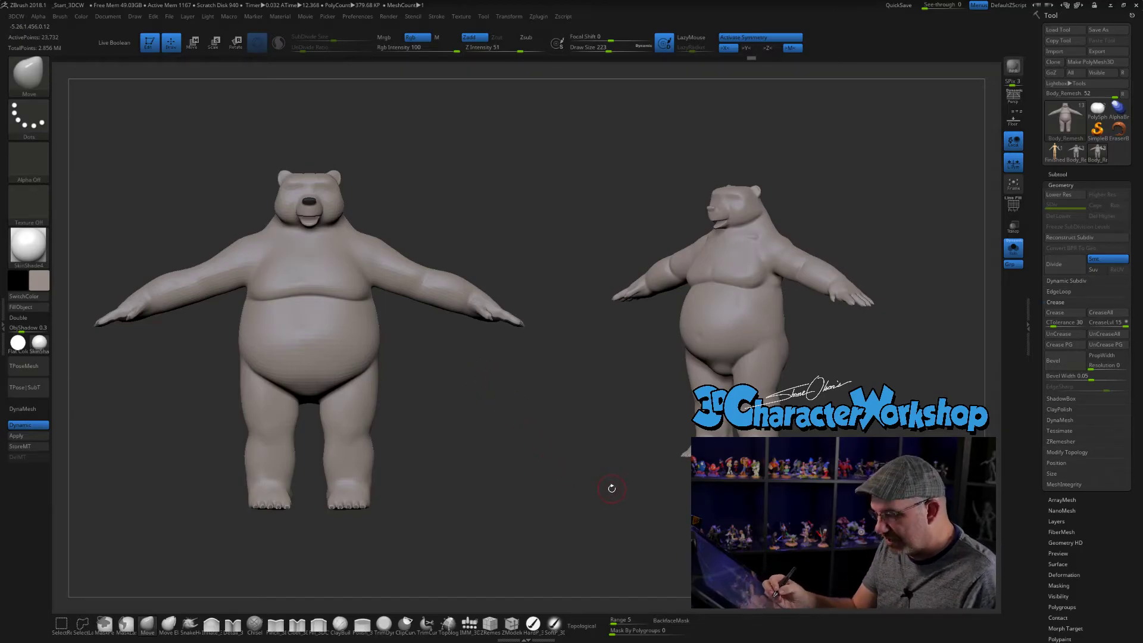
left_click(1086, 156)
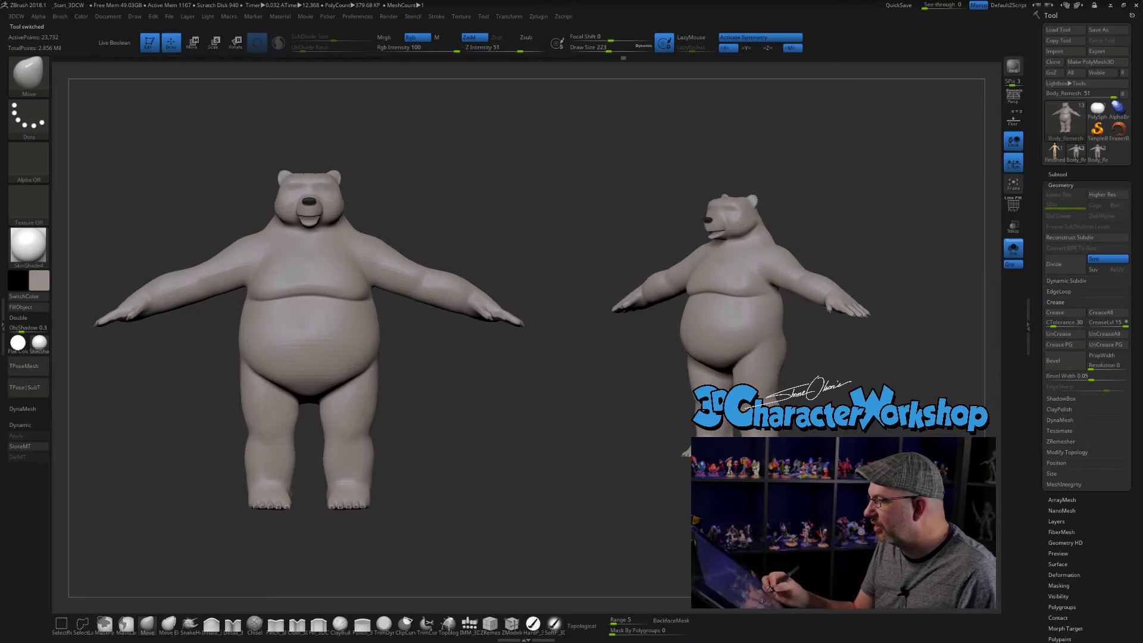
- Clear the snapshot from the canvas and review the 51-subtool bear from the front and side
left_click_drag(869, 250, 652, 256)
key("ctrl+n")
left_click_drag(652, 256, 819, 324)
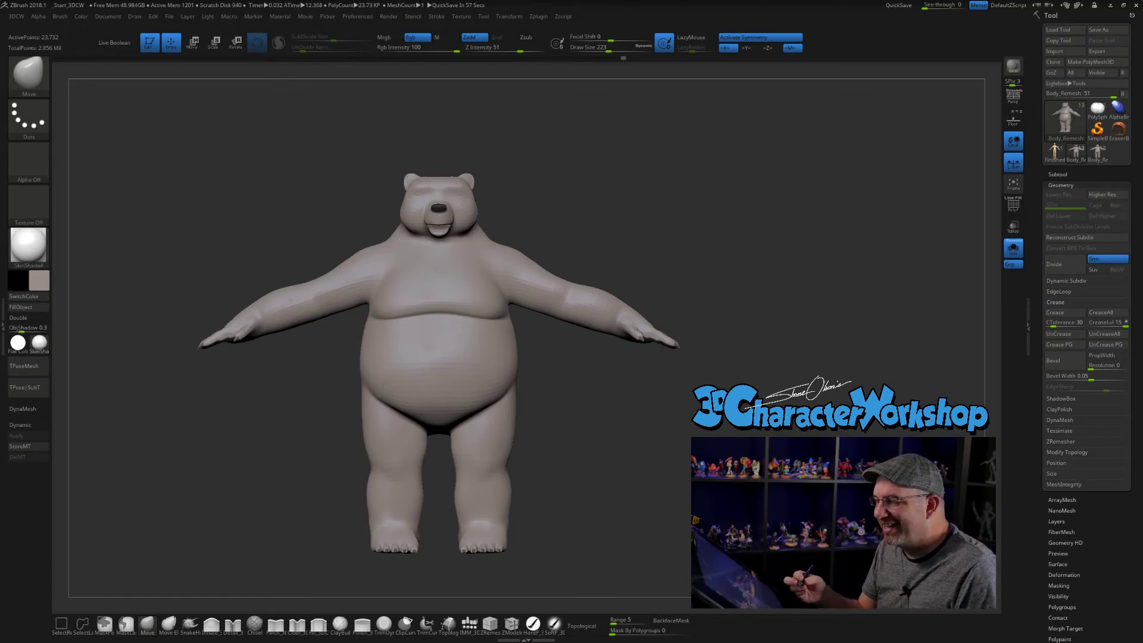
left_click_drag(619, 454, 592, 470)
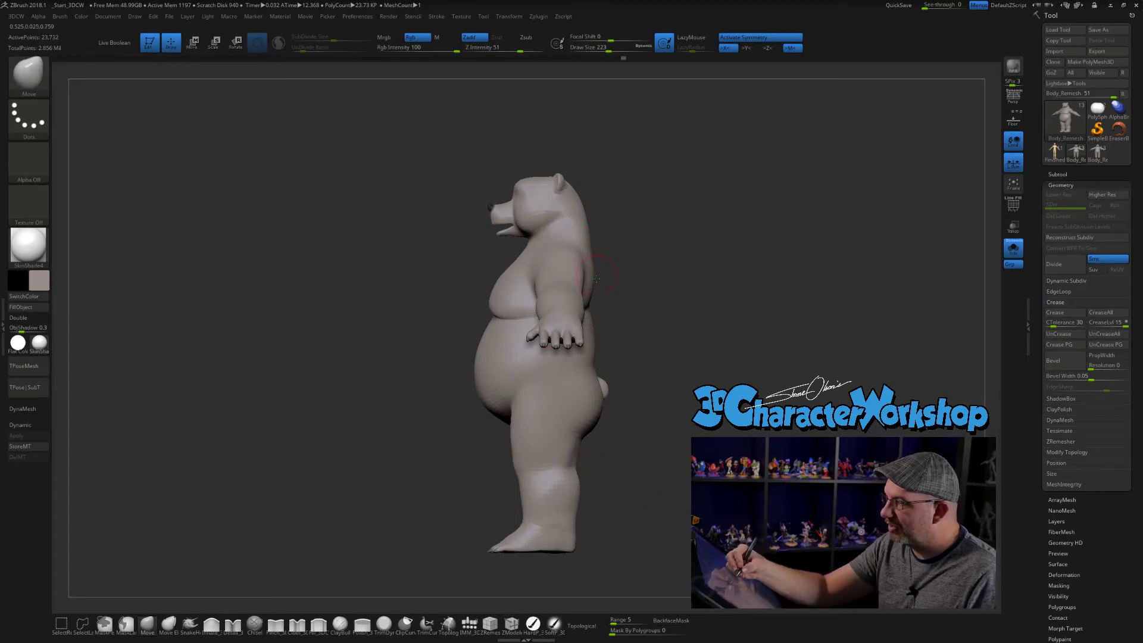
mouse_move(679, 491)
left_mouse_down("alt")
mouse_move(670, 486)
mouse_move(701, 507)
mouse_move(651, 511)
mouse_move(741, 506)
mouse_move(681, 458)
left_mouse_up("alt")
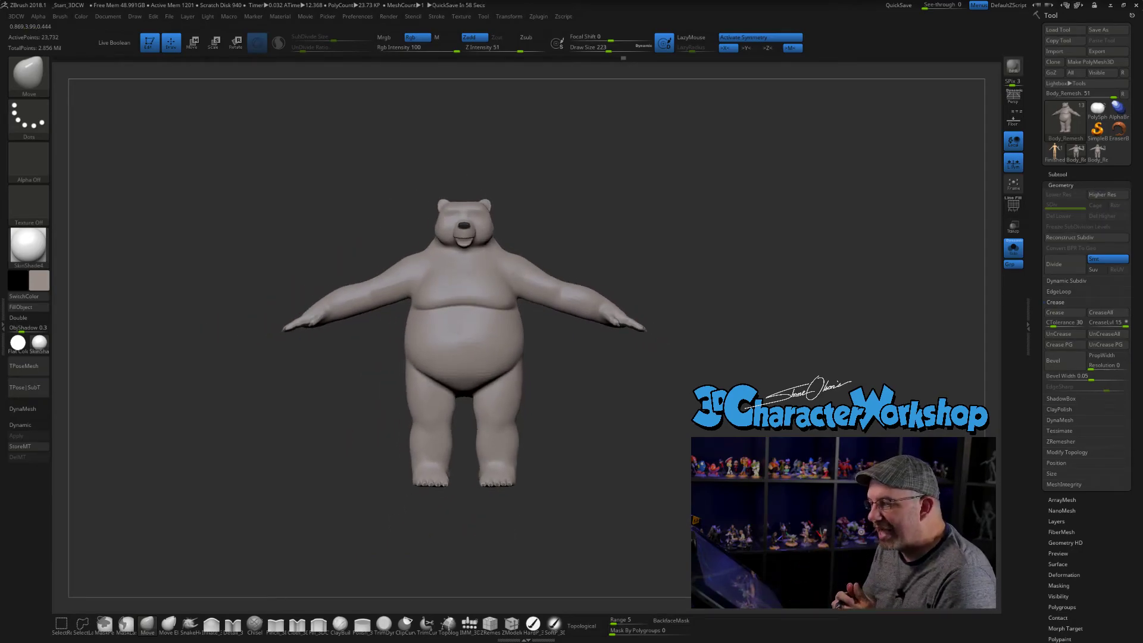
- Mask the head, chest and arms, invert the mask, and raise the upper body slightly to lengthen the bear's torso
mouse_move(538, 322)
left_mouse_down("ctrl")
mouse_move(673, 366)
mouse_move(503, 156)
mouse_move(455, 262)
mouse_move(512, 325)
mouse_move(468, 332)
left_mouse_up("ctrl")
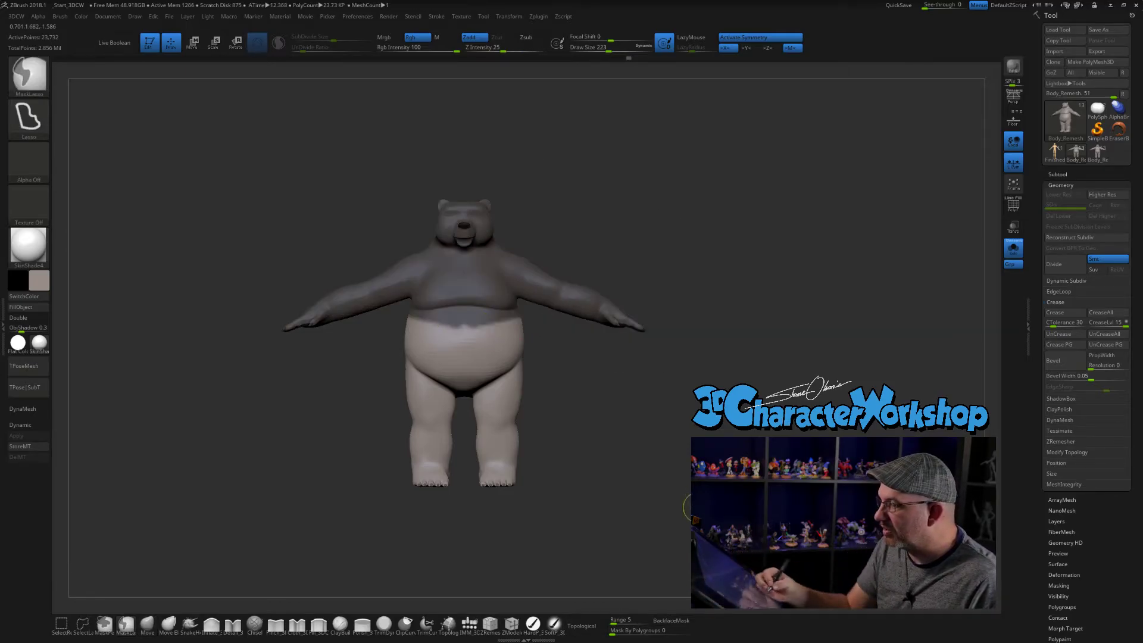
left_click(589, 430, "ctrl")
key("w")
left_click(620, 309)
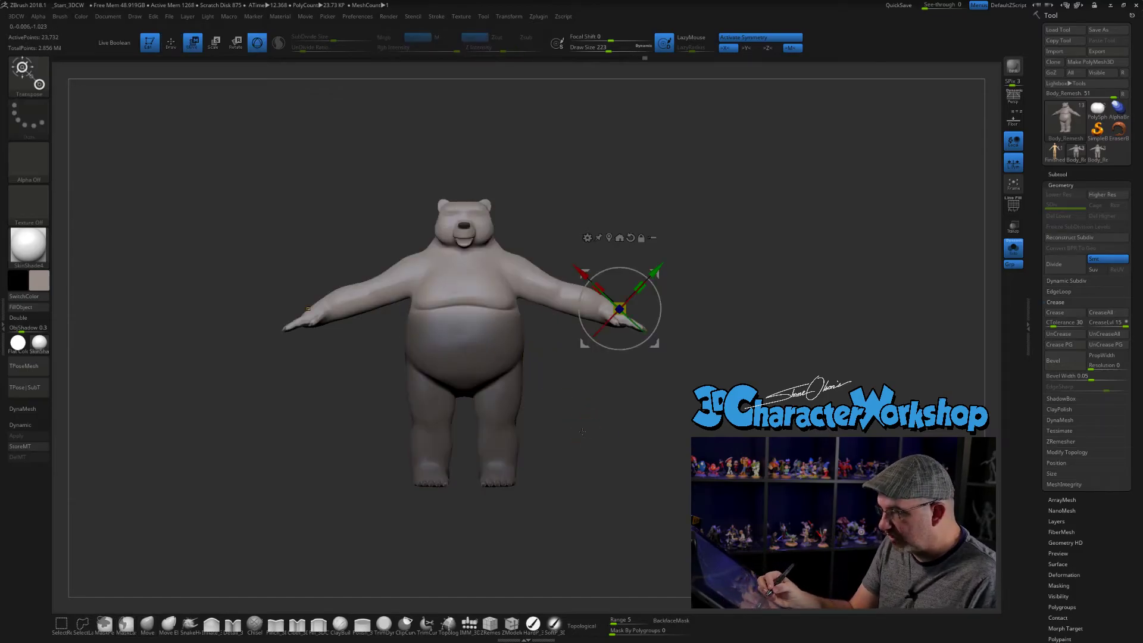
left_click(641, 238)
left_click(631, 237)
left_click_drag(628, 274, 620, 248)
mouse_move(863, 437)
left_mouse_down()
mouse_move(668, 452)
mouse_move(852, 444)
left_mouse_up()
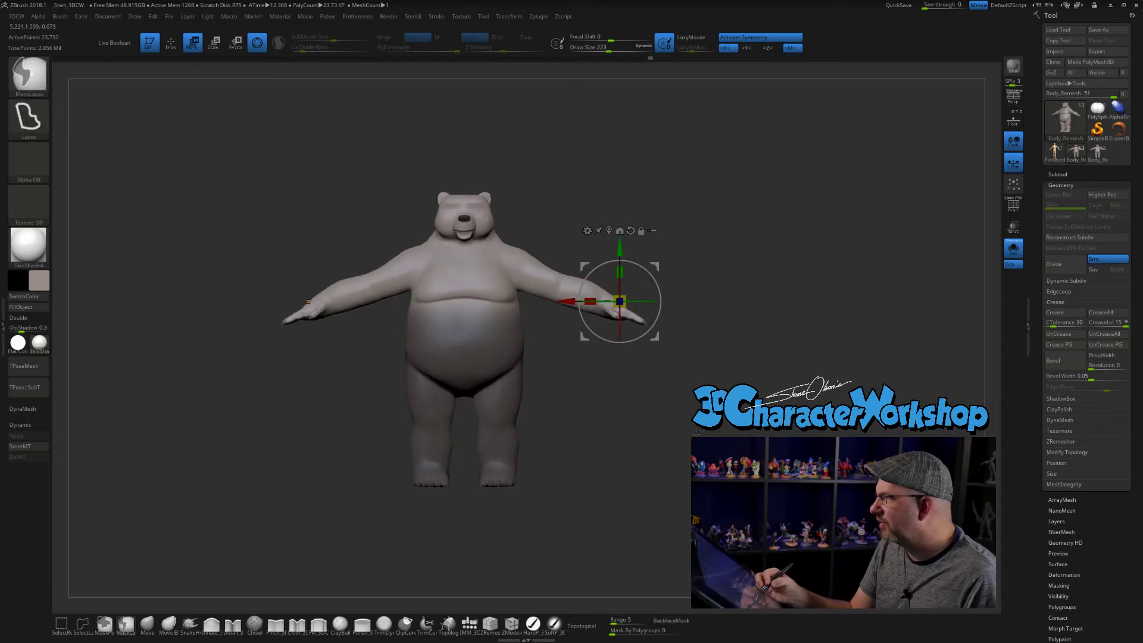
left_click_drag(715, 444, 738, 461, "ctrl")
left_click_drag(694, 417, 700, 445, "alt")
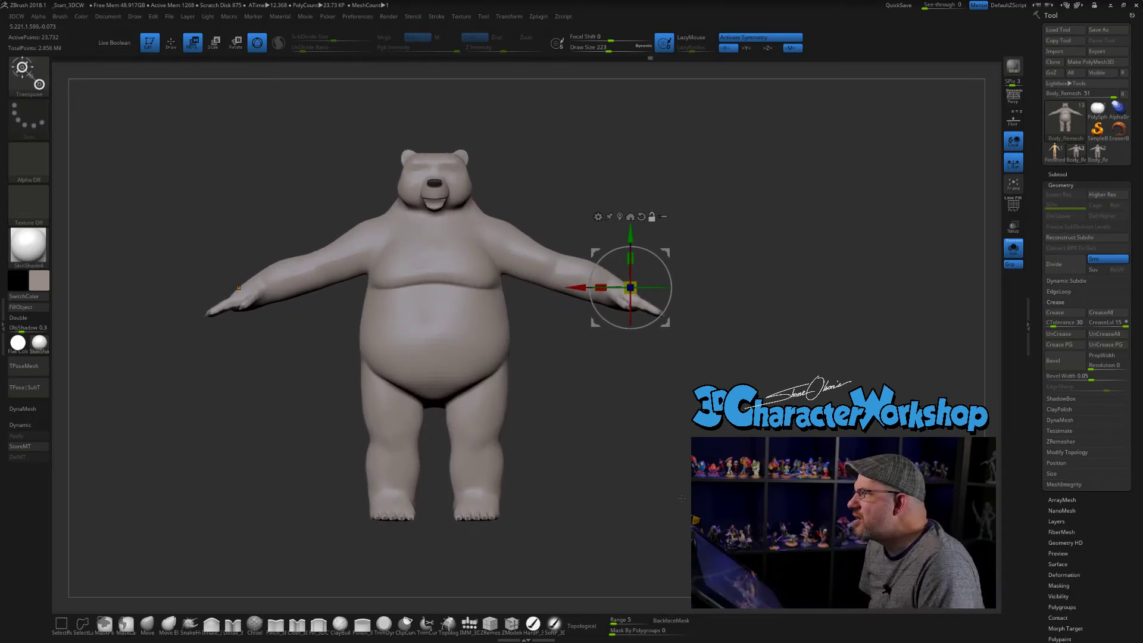
key("q")
left_click_drag(682, 499, 680, 531, "alt")
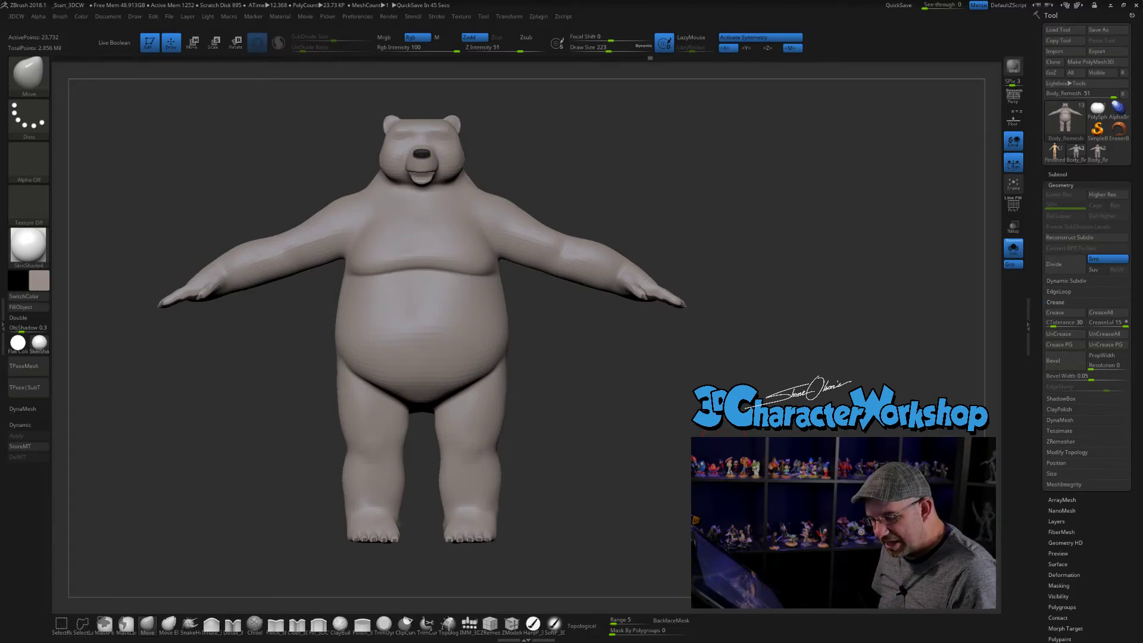
- Examine the bear's torso, arms, hands and feet from three-quarter and side angles
mouse_move(723, 476)
left_mouse_down("alt")
mouse_move(735, 458)
mouse_move(709, 468)
mouse_move(727, 478)
left_mouse_up("alt")
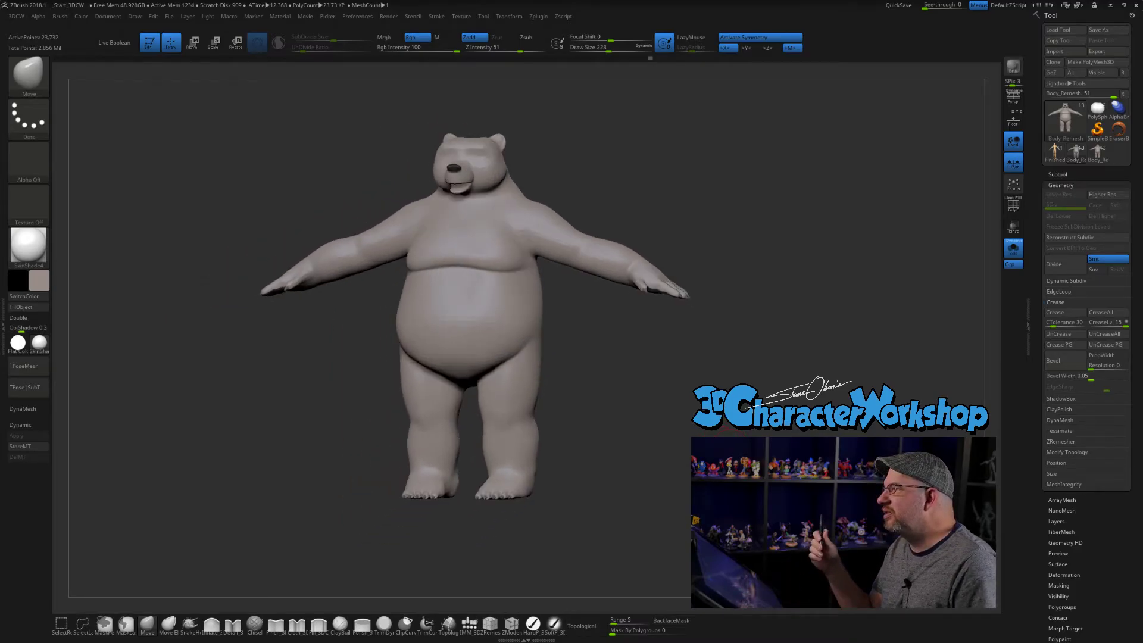
left_click_drag(833, 477, 652, 455)
left_click_drag(756, 333, 769, 325)
left_click_drag(771, 279, 733, 324, "alt")
left_click_drag(756, 424, 710, 317, "alt")
left_click_drag(710, 317, 586, 421)
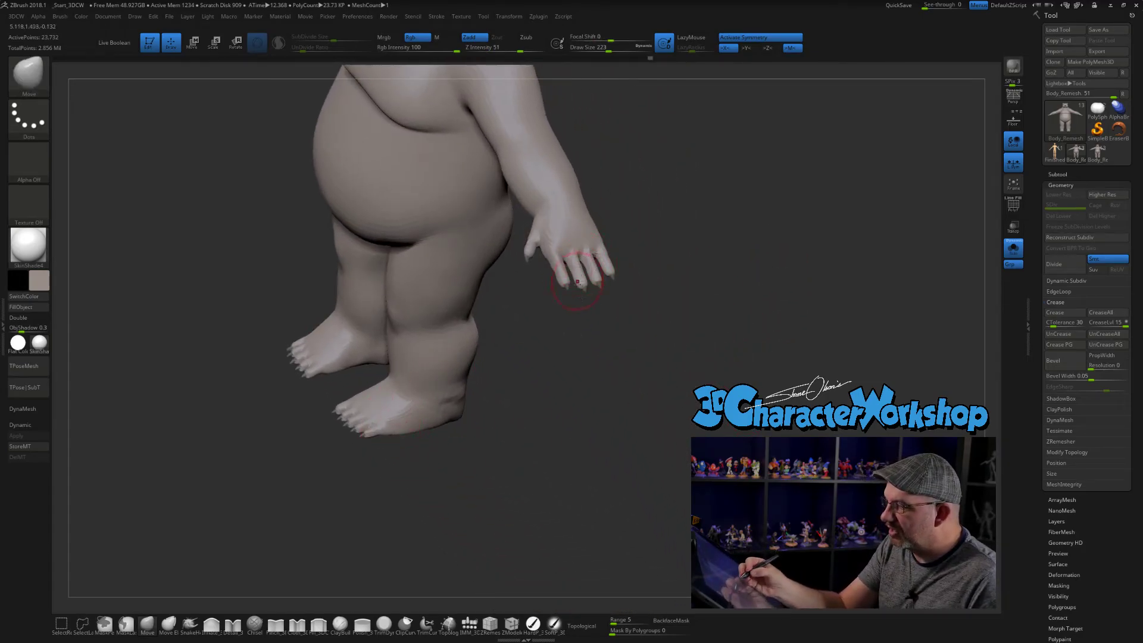
left_click_drag(550, 292, 618, 381, "alt")
- Examine the head, neck and chest in profile, and return to the full front view
mouse_move(655, 158)
left_mouse_down("alt")
mouse_move(674, 386)
mouse_move(655, 322)
mouse_move(663, 379)
mouse_move(627, 328)
mouse_move(684, 360)
left_mouse_up("alt")
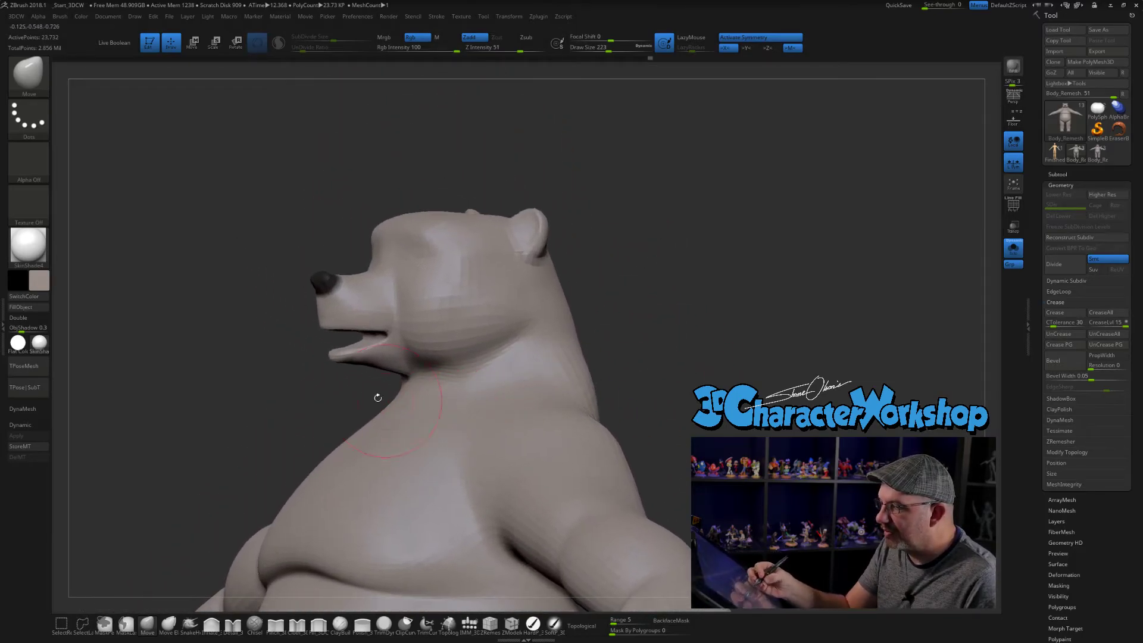
left_click_drag(345, 398, 390, 389)
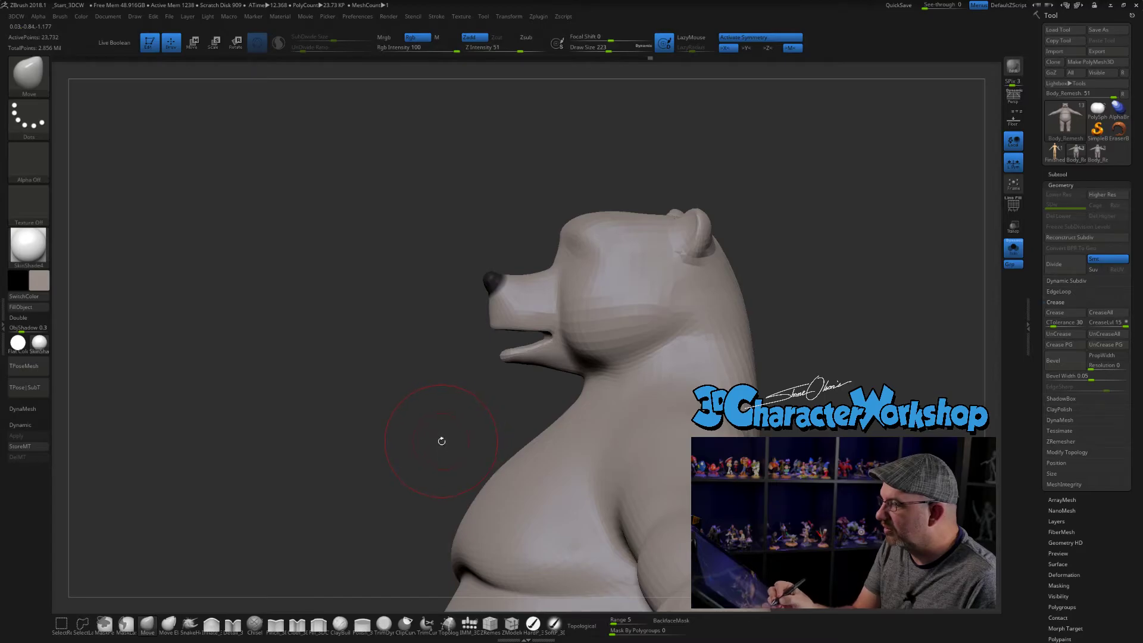
left_click_drag(442, 441, 467, 434)
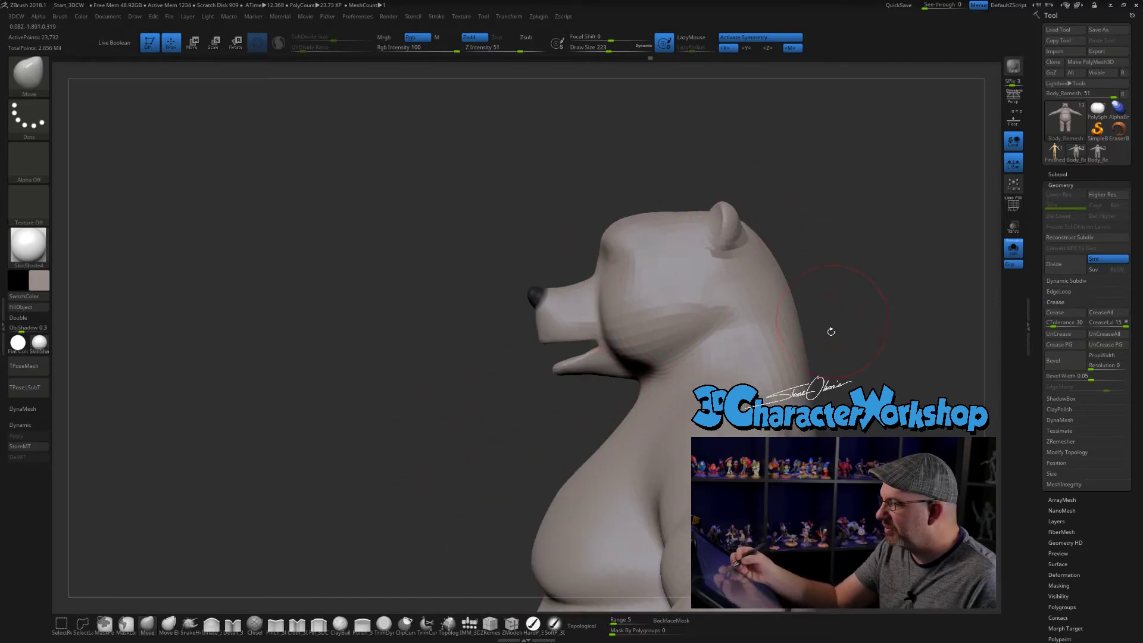
left_click_drag(894, 572, 689, 349, "alt")
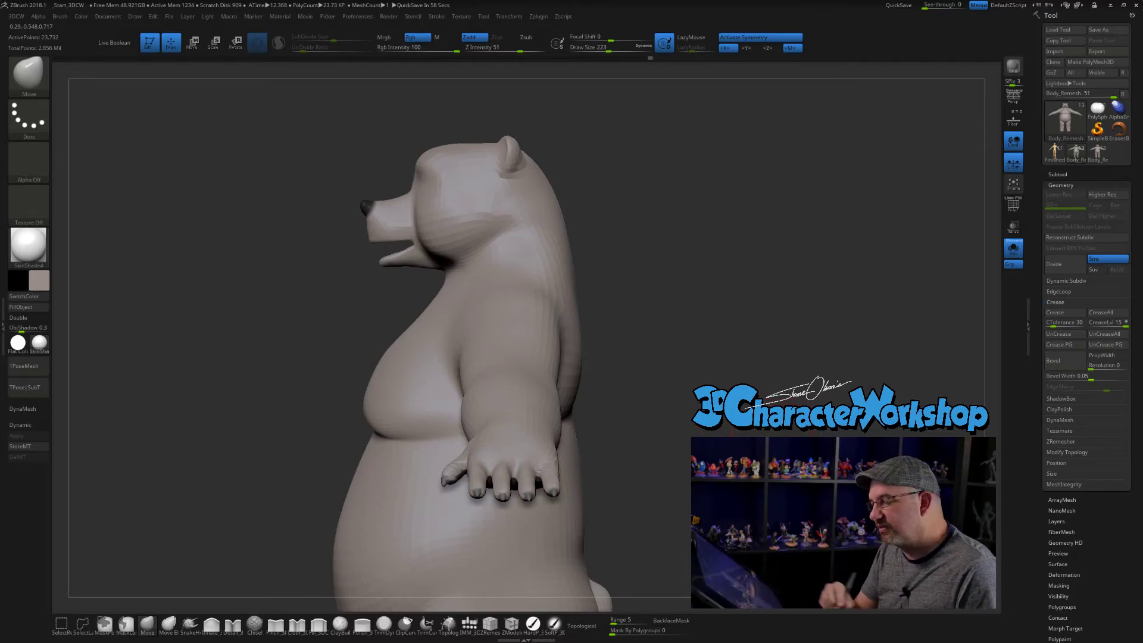
mouse_move(771, 536)
left_mouse_down("alt")
mouse_move(764, 443)
mouse_move(696, 439)
mouse_move(722, 470)
mouse_move(738, 469)
left_mouse_up("alt")
left_click_drag(563, 406, 611, 405)
left_click_drag(604, 469, 560, 450, "alt")
left_click_drag(595, 455, 717, 434)
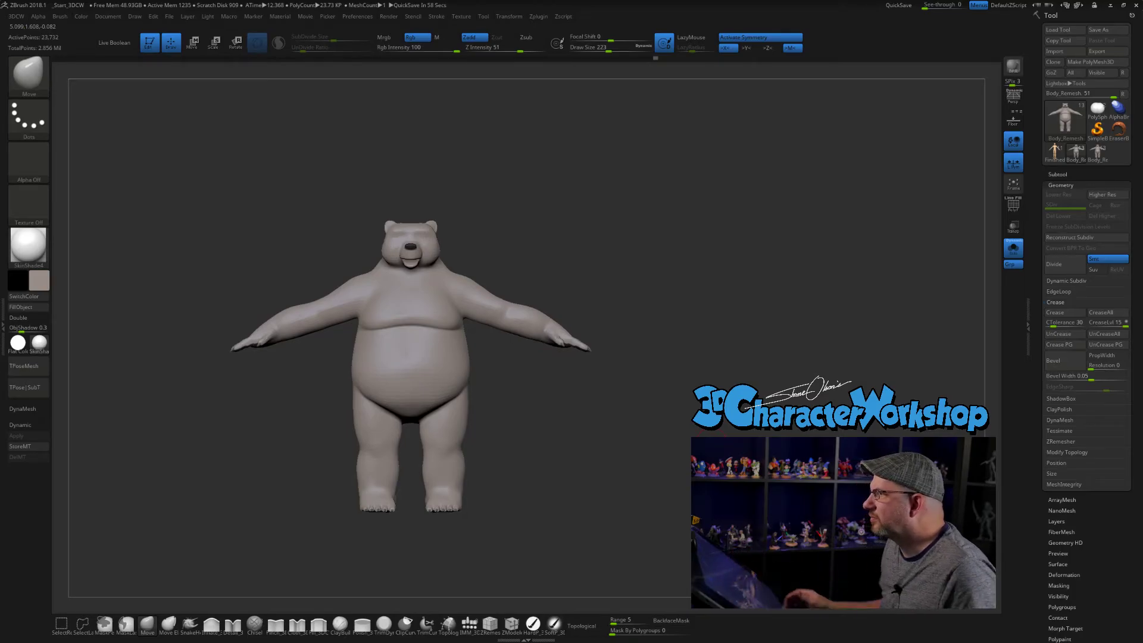
- With the Move brush at draw size 476, nudge both armpits inward and slightly upward
mouse_move(628, 278)
left_mouse_down()
mouse_move(693, 316)
mouse_move(688, 331)
mouse_move(665, 331)
left_mouse_up()
key("s")
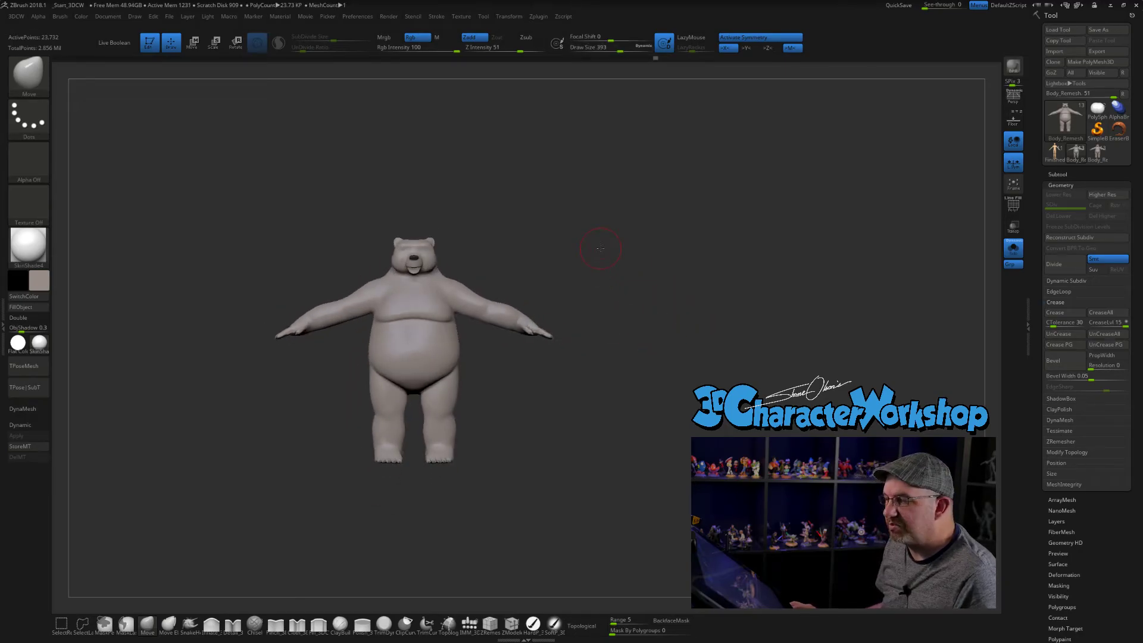
left_click_drag(601, 248, 618, 299, "alt")
left_click_drag(643, 250, 673, 225, "alt")
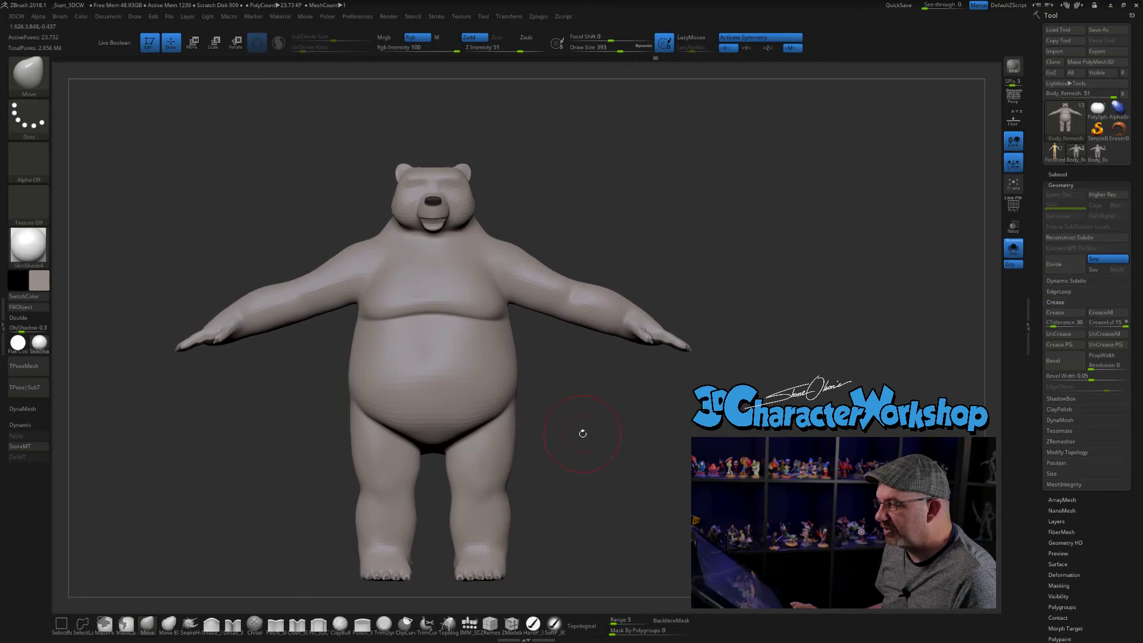
key("]")
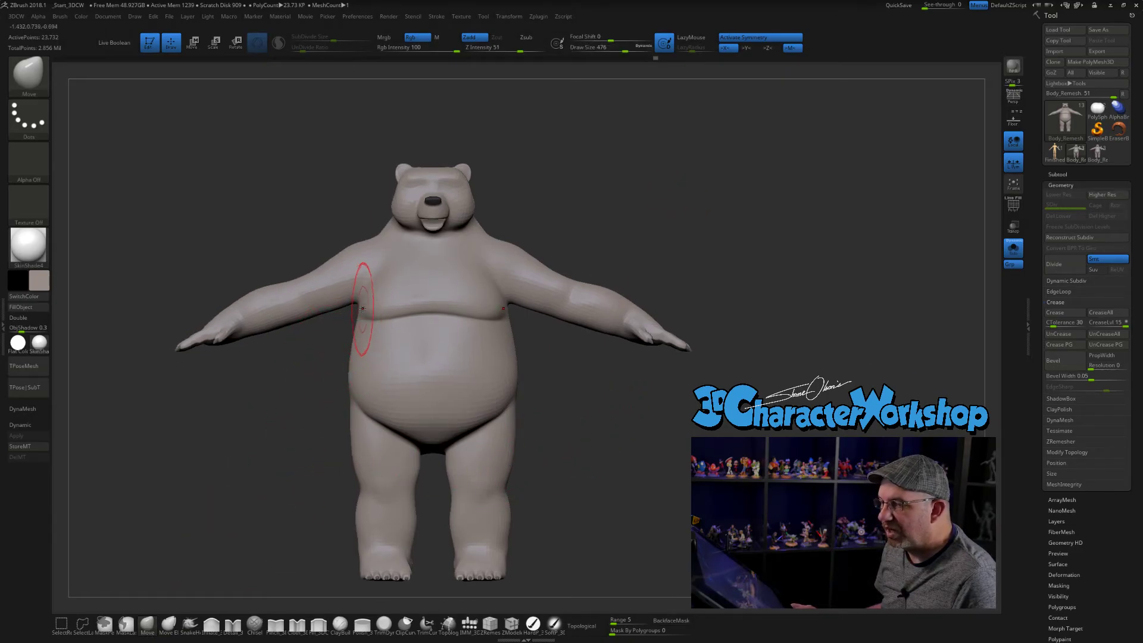
left_click_drag(358, 302, 365, 296)
mouse_move(591, 357)
left_mouse_down("alt")
mouse_move(685, 405)
mouse_move(707, 397)
left_mouse_up("alt")
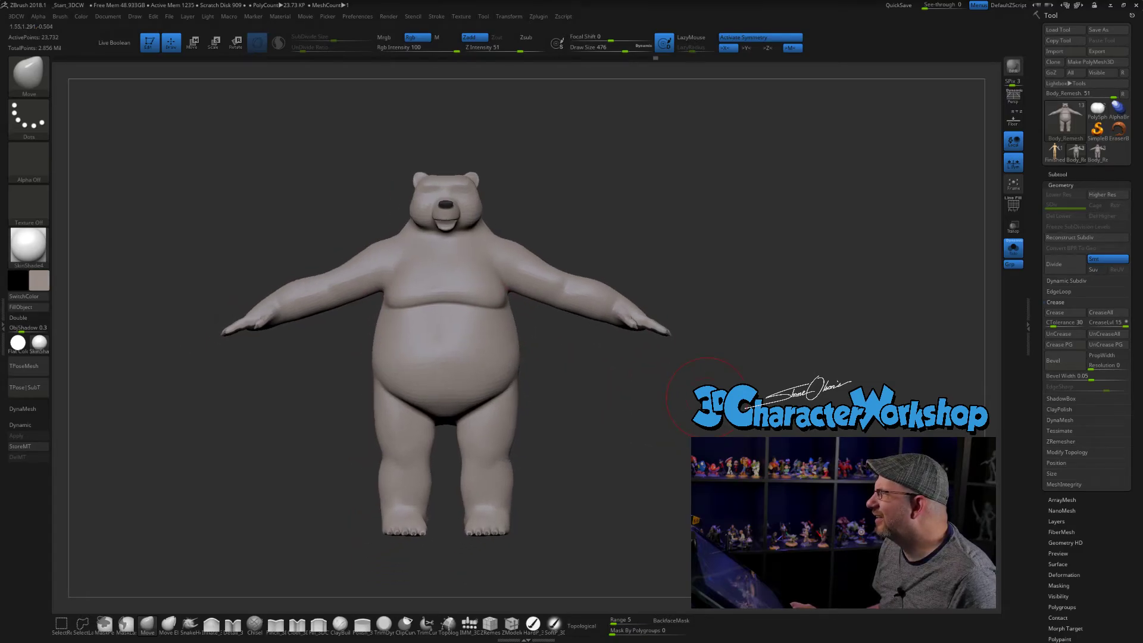
- Inspect the underside of the jaw and the mouth corners, reducing the Move brush to draw size 145
mouse_move(768, 364)
left_mouse_down()
mouse_move(704, 350)
mouse_move(724, 178)
mouse_move(721, 416)
mouse_move(707, 372)
left_mouse_up()
key("s")
mouse_move(682, 363)
left_mouse_down()
mouse_move(703, 347)
mouse_move(714, 279)
left_mouse_up()
key("s")
left_click(582, 275)
left_click_drag(582, 254, 601, 352, "alt")
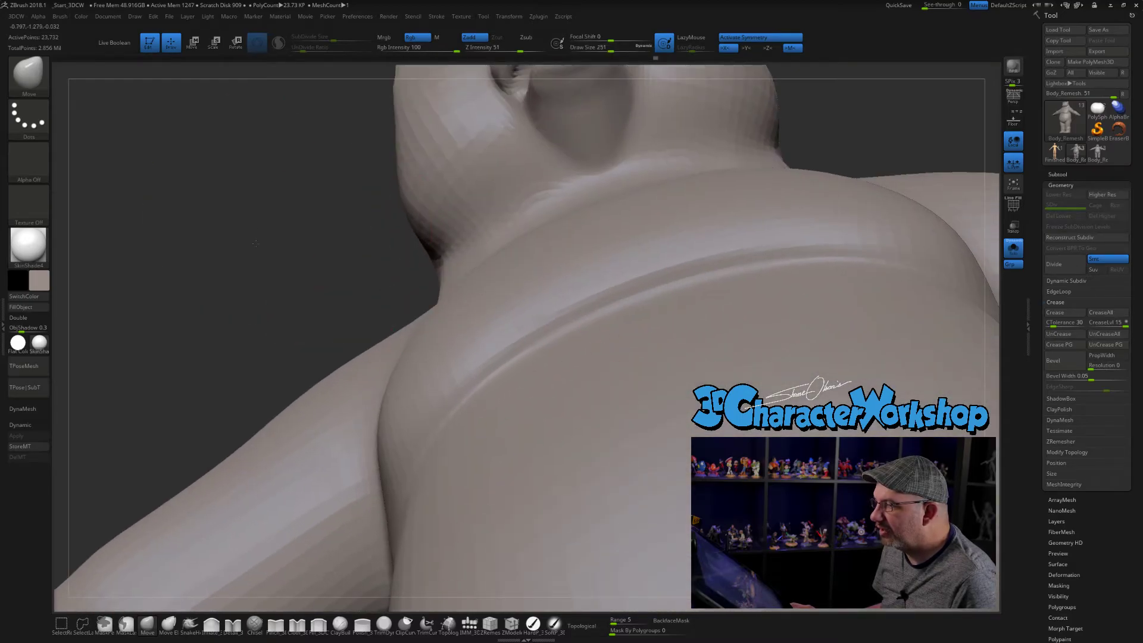
left_click_drag(257, 223, 247, 504, "alt")
key("s")
left_click(734, 247)
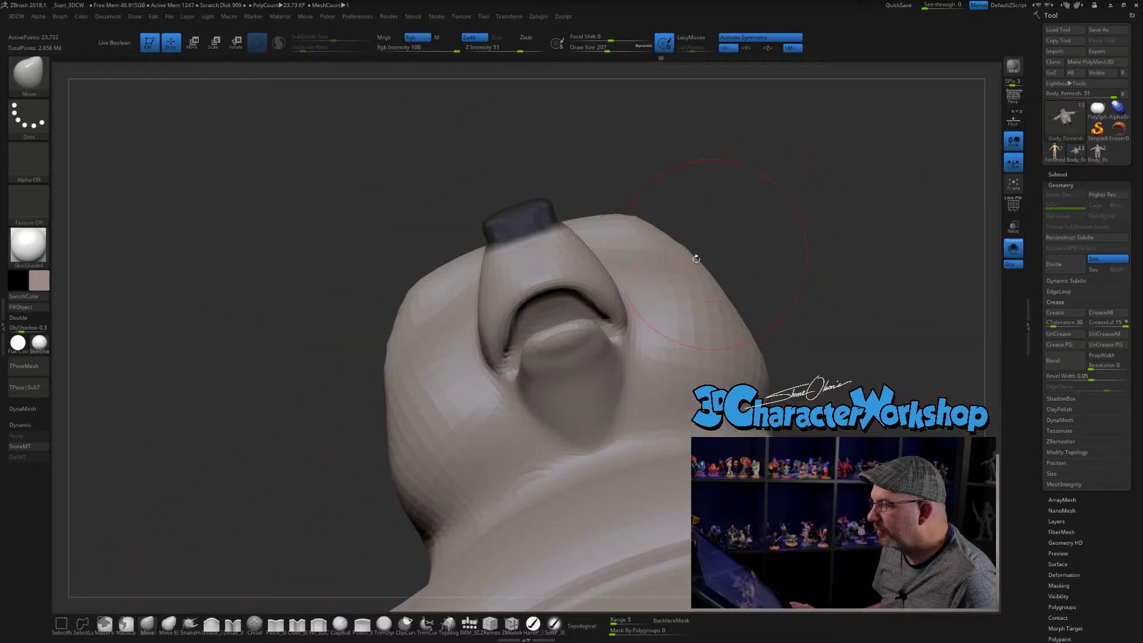
key("s")
left_click(411, 215)
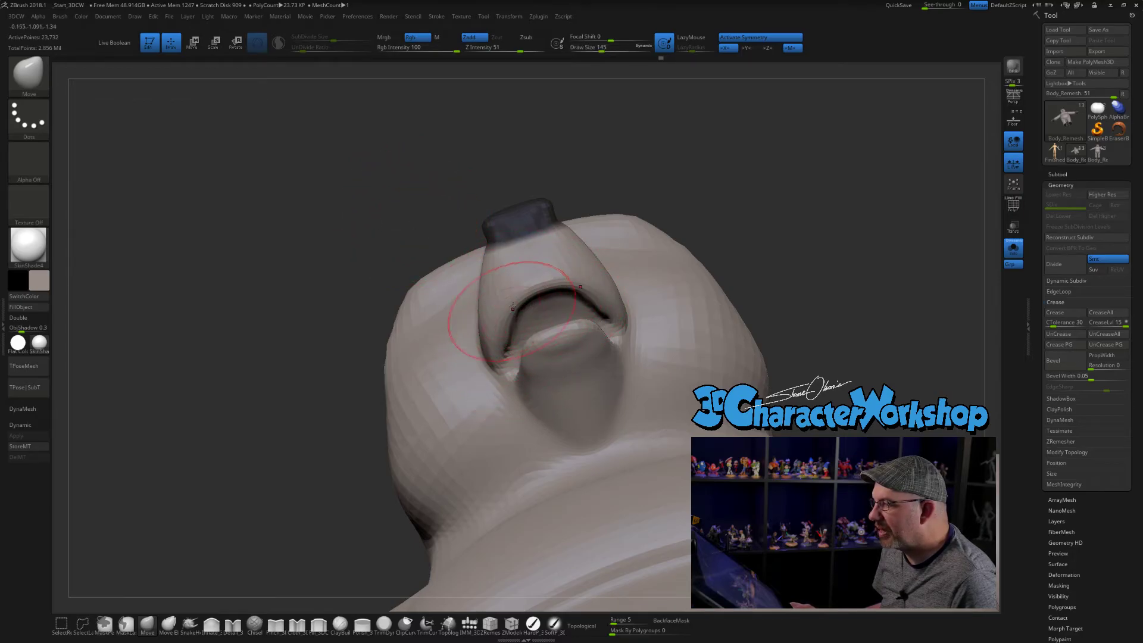
- Reduce the Move brush to draw size 104 and adjust the mouth corners in profile against the reference illustration
mouse_move(731, 254)
left_mouse_down()
mouse_move(530, 363)
mouse_move(429, 387)
left_mouse_up()
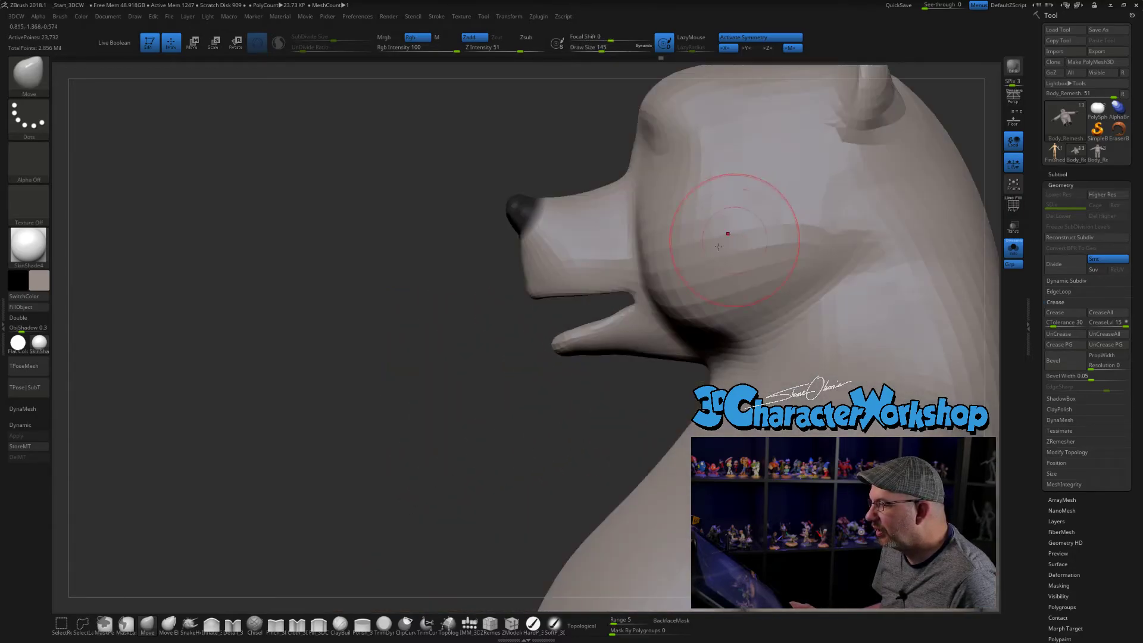
mouse_move(371, 442)
left_mouse_down()
mouse_move(409, 449)
mouse_move(504, 393)
left_mouse_up()
key("s")
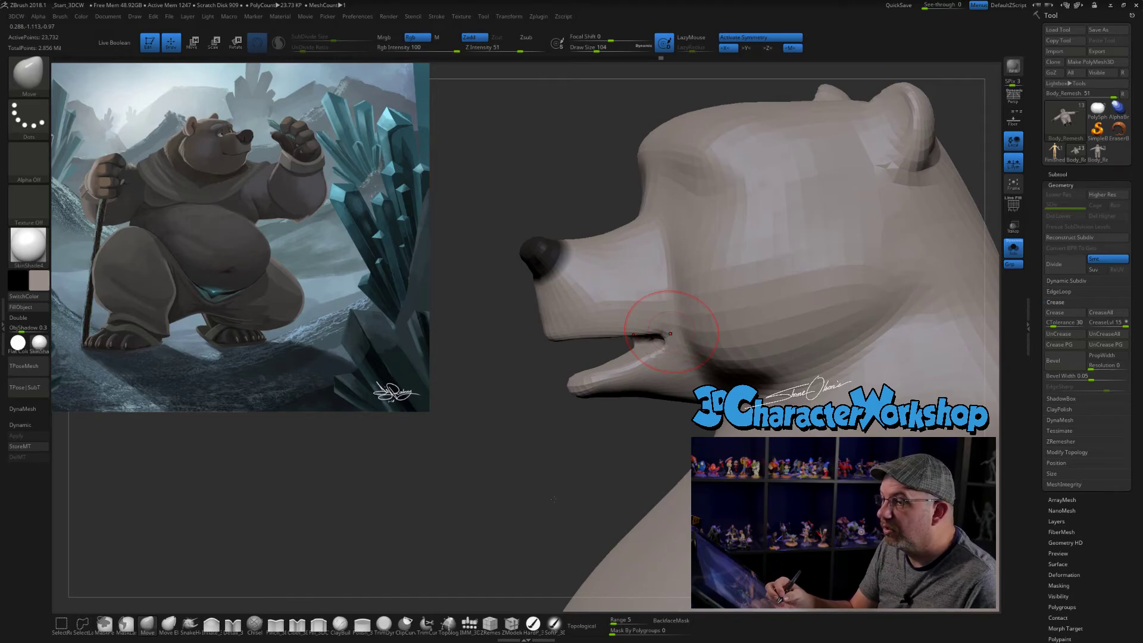
left_click_drag(352, 511, 347, 515)
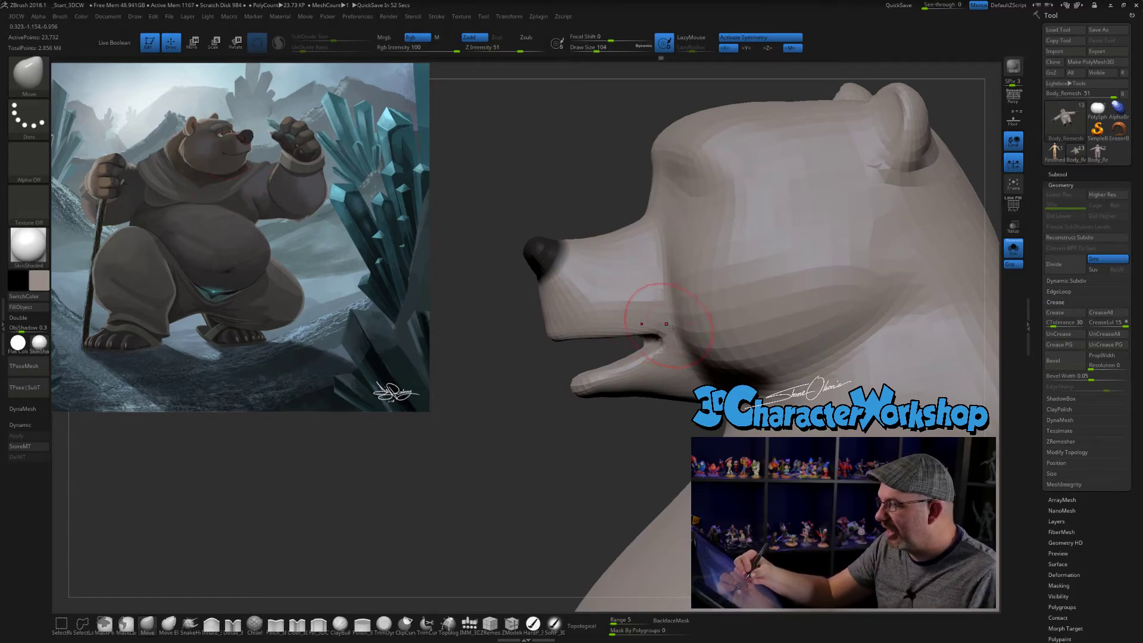
mouse_move(630, 449)
left_mouse_down()
mouse_move(629, 422)
mouse_move(612, 459)
left_mouse_up()
mouse_move(751, 357)
right_mouse_down()
mouse_move(795, 306)
mouse_move(781, 293)
right_mouse_up()
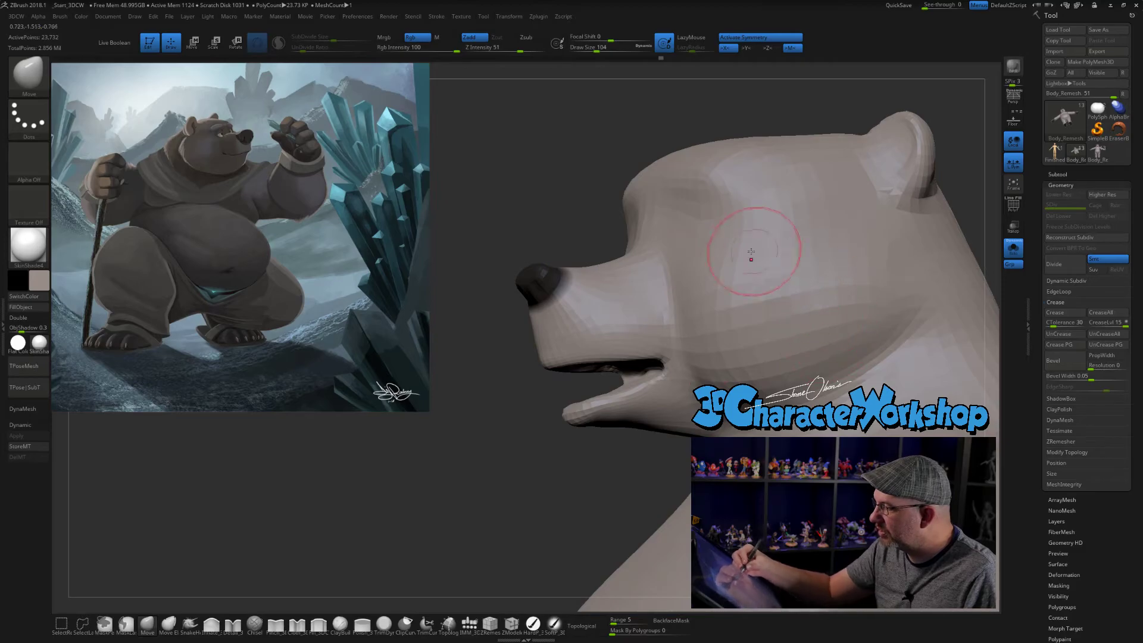
- Reshape the cheeks beside the mouth corners with the Move brush at draw sizes 136 and 101
right_click_drag(702, 303, 625, 352)
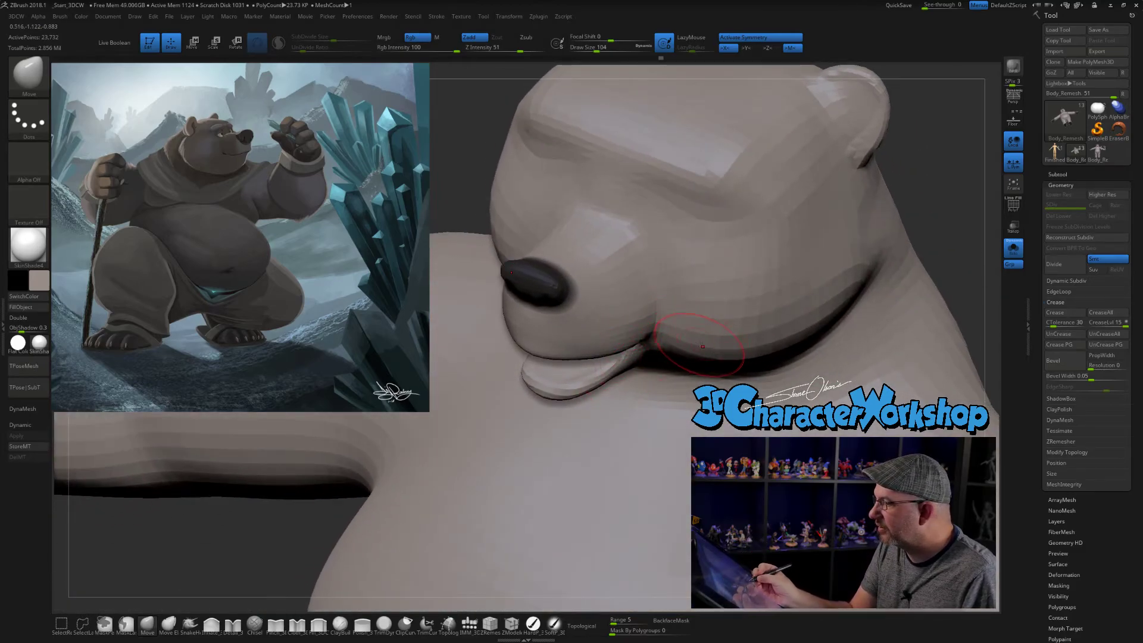
key("s")
left_click_drag(695, 343, 699, 344)
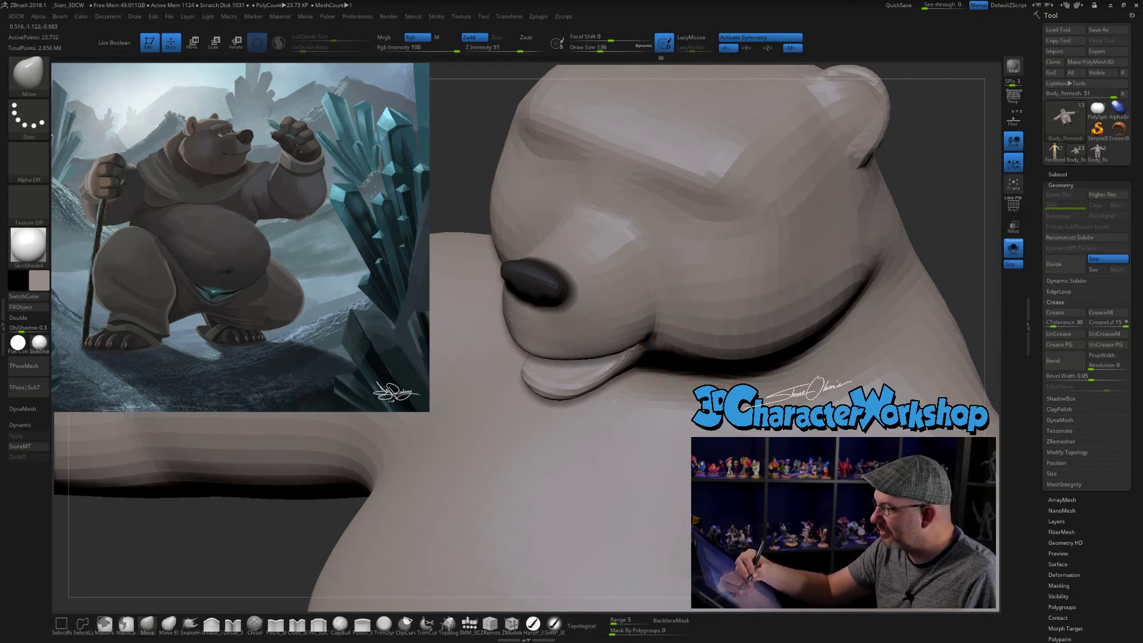
mouse_move(701, 324)
right_mouse_down()
mouse_move(702, 305)
mouse_move(644, 330)
mouse_move(678, 316)
right_mouse_up()
left_click_drag(658, 348, 678, 325, "shift")
key("s")
mouse_move(679, 322)
right_mouse_down()
mouse_move(679, 348)
mouse_move(665, 323)
mouse_move(687, 313)
mouse_move(685, 302)
mouse_move(642, 393)
mouse_move(608, 412)
mouse_move(536, 384)
mouse_move(616, 420)
right_mouse_up()
key("s")
left_click_drag(565, 466, 574, 469)
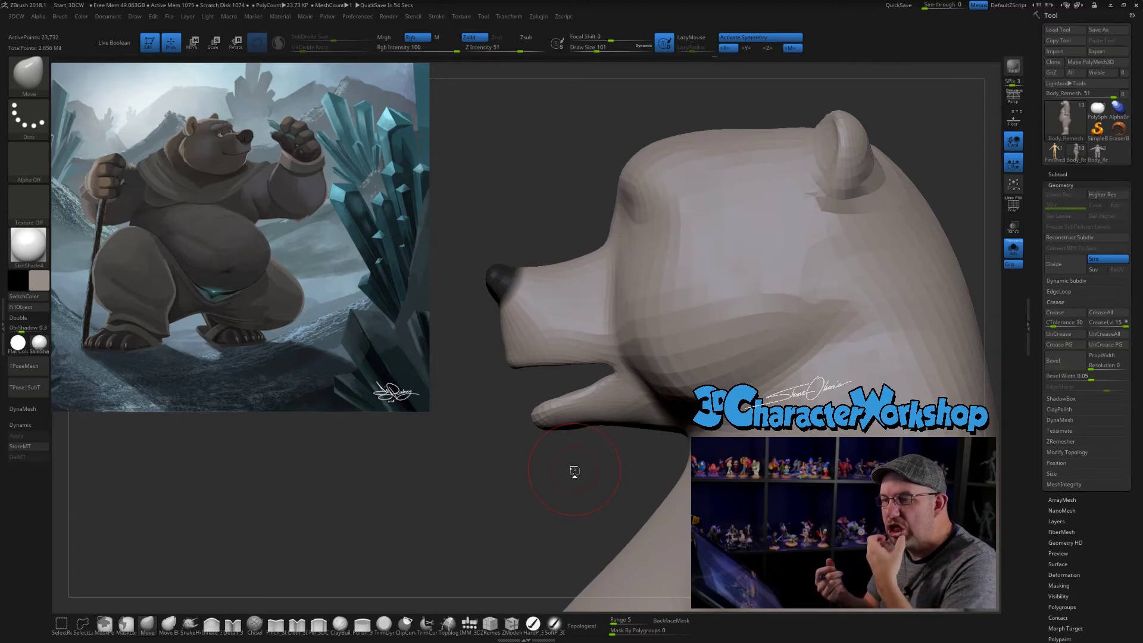
- Mask the lower jaw, soften and invert the mask, and rotate the jaw upward to close the mouth
mouse_move(581, 499)
left_mouse_down()
mouse_move(562, 472)
mouse_move(540, 477)
mouse_move(569, 447)
left_mouse_up()
mouse_move(602, 379)
left_mouse_down("ctrl")
mouse_move(492, 420)
mouse_move(651, 450)
mouse_move(605, 374)
left_mouse_up("ctrl")
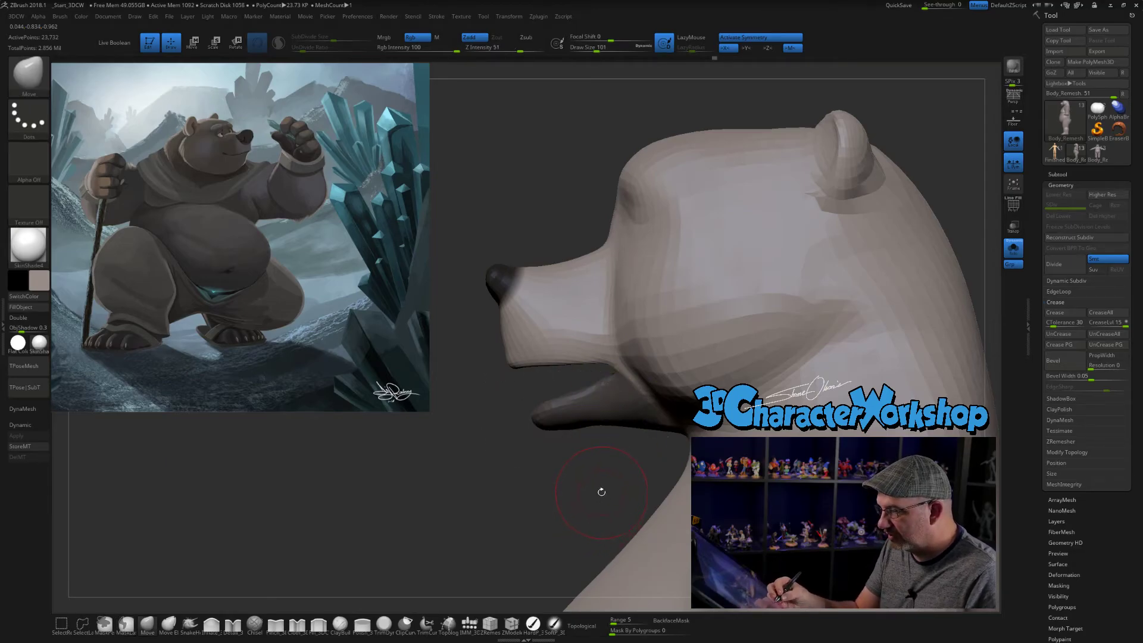
left_click(586, 415, "ctrl")
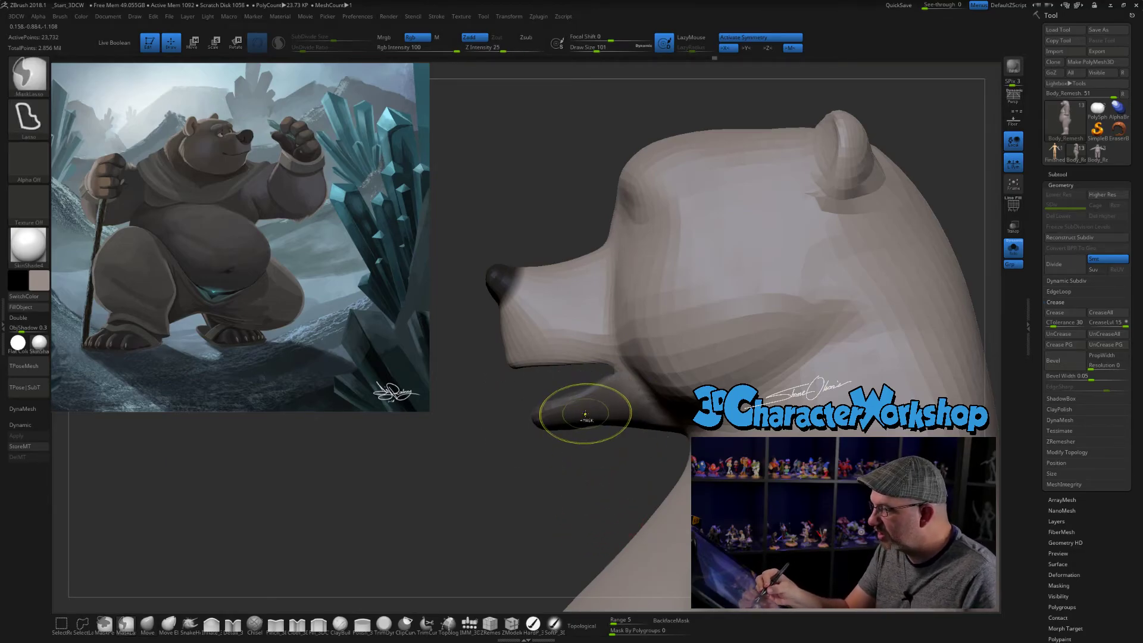
left_click(590, 487, "ctrl")
key("w")
left_click(637, 393, "alt")
left_click_drag(658, 359, 669, 368)
left_click_drag(674, 358, 667, 345)
left_click_drag(554, 473, 742, 236)
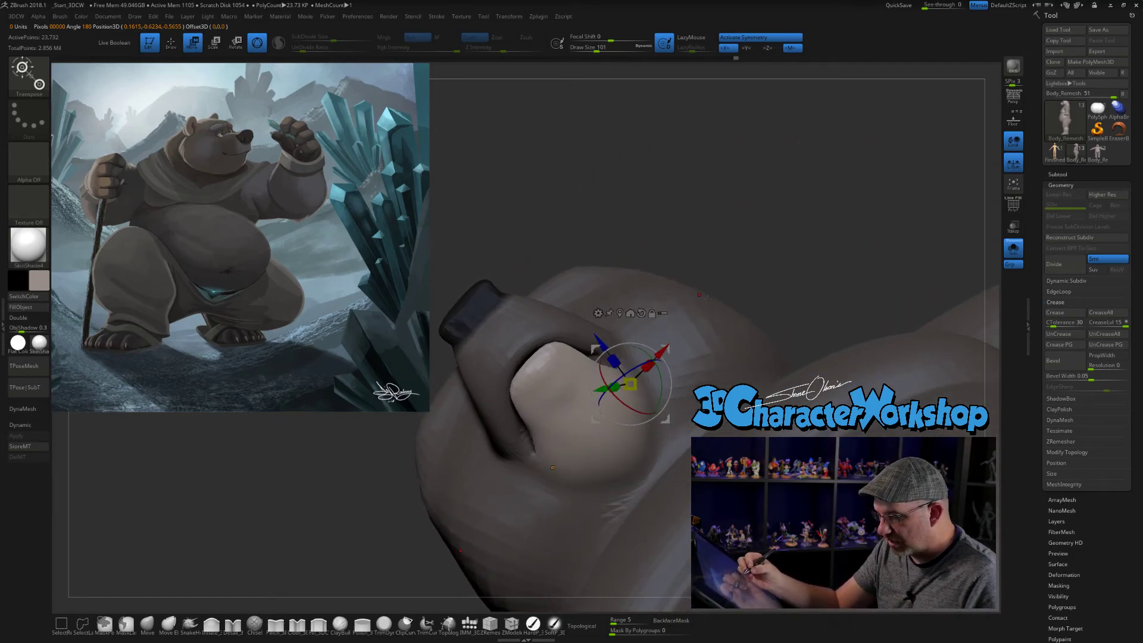
- With the Move brush at draw size 140, reshape the front and side edges of the isolated lower jaw
key("q")
mouse_move(723, 240)
right_mouse_down()
mouse_move(703, 185)
mouse_move(722, 252)
mouse_move(613, 288)
mouse_move(623, 396)
mouse_move(607, 377)
right_mouse_up()
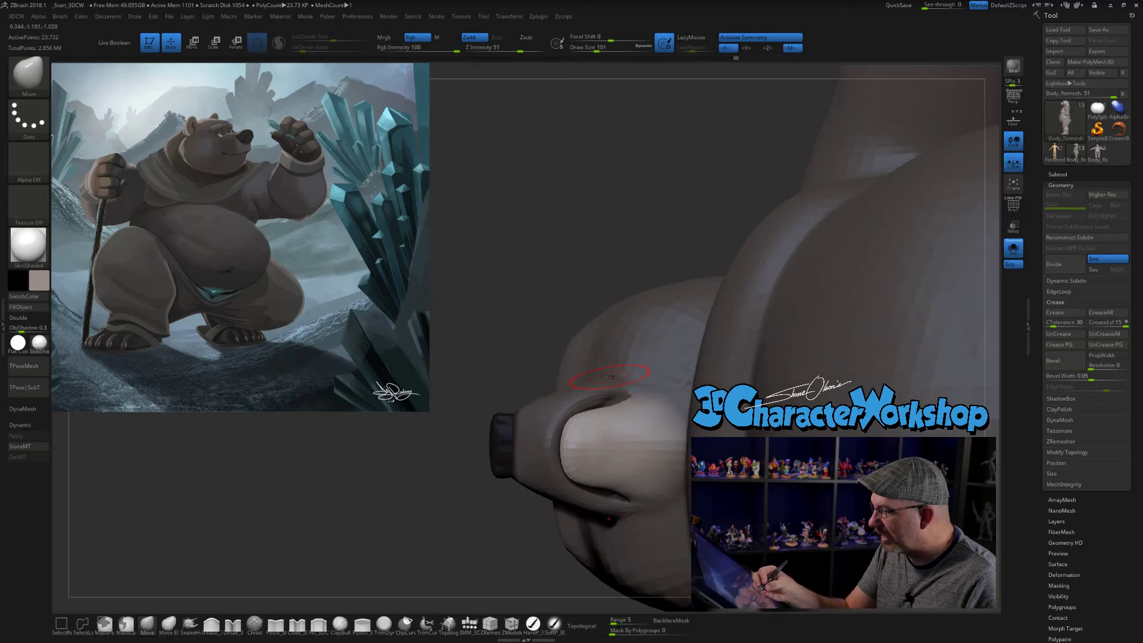
key("s")
left_click(380, 505)
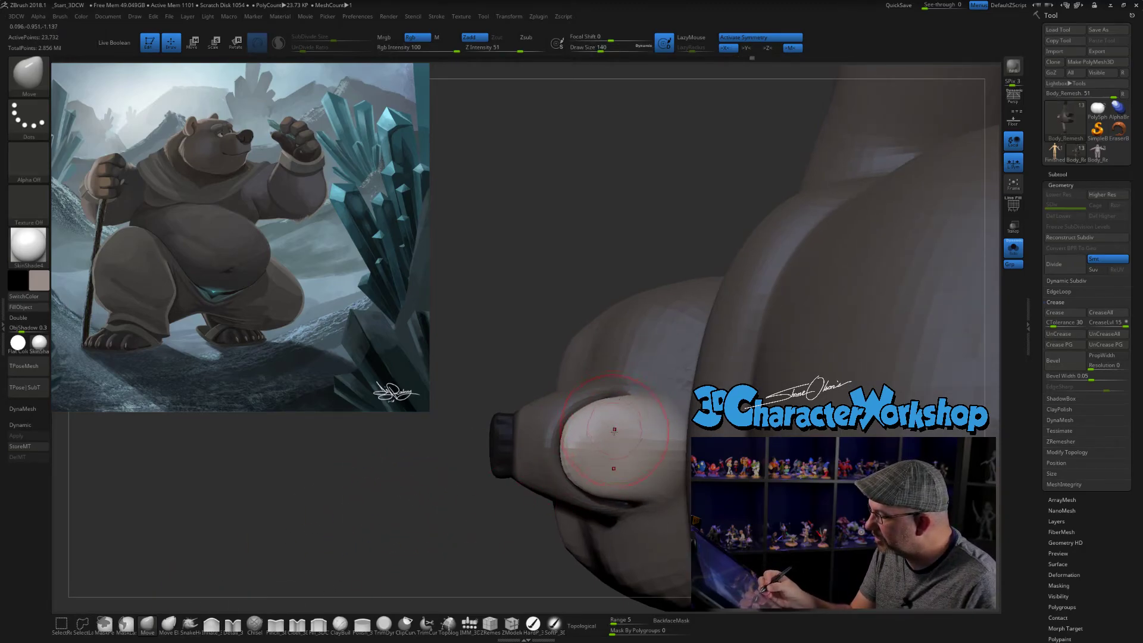
left_click_drag(566, 454, 562, 457)
mouse_move(565, 457)
right_mouse_down()
mouse_move(591, 451)
mouse_move(576, 424)
right_mouse_up()
left_click_drag(562, 457, 572, 458)
mouse_move(597, 454)
right_mouse_down()
mouse_move(580, 448)
mouse_move(628, 390)
mouse_move(623, 409)
mouse_move(640, 394)
mouse_move(635, 424)
mouse_move(653, 372)
right_mouse_up()
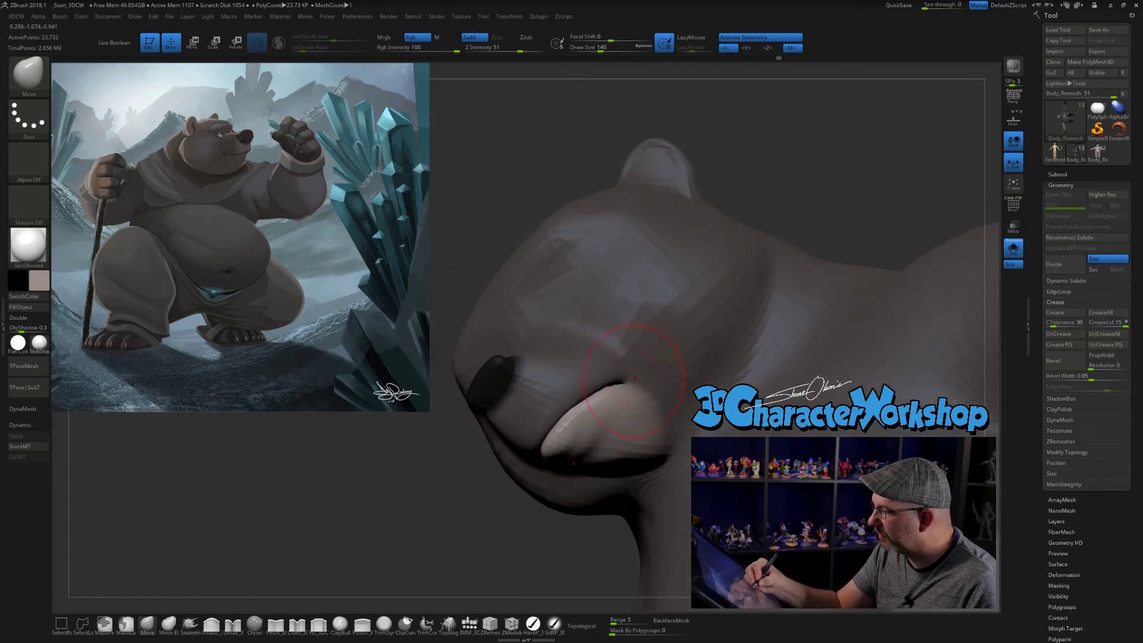
- Refine the jaw at the mouth corners with the Move brush at draw size 101 and clear the mask
key("[")
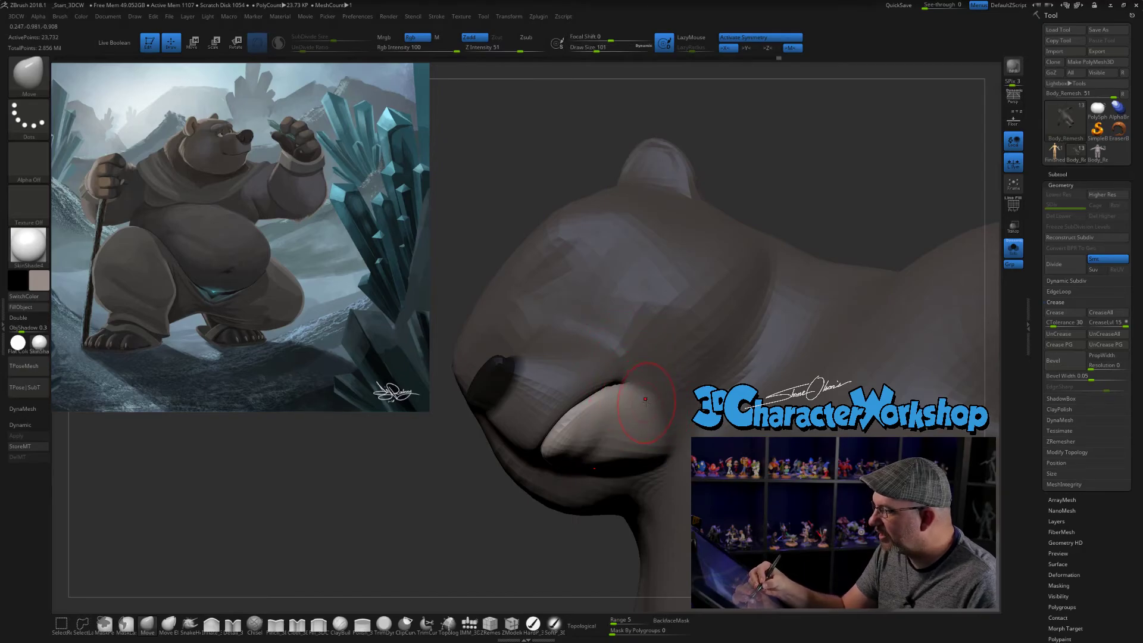
right_click_drag(658, 412, 654, 400)
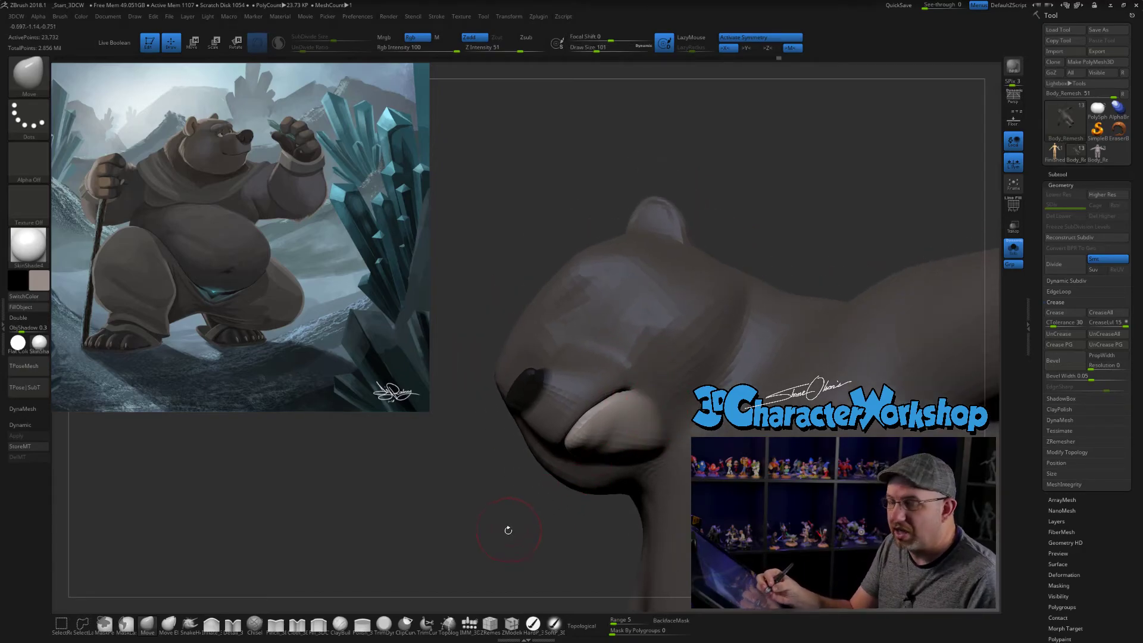
left_click_drag(511, 529, 520, 520, "ctrl")
right_click_drag(519, 534, 529, 513)
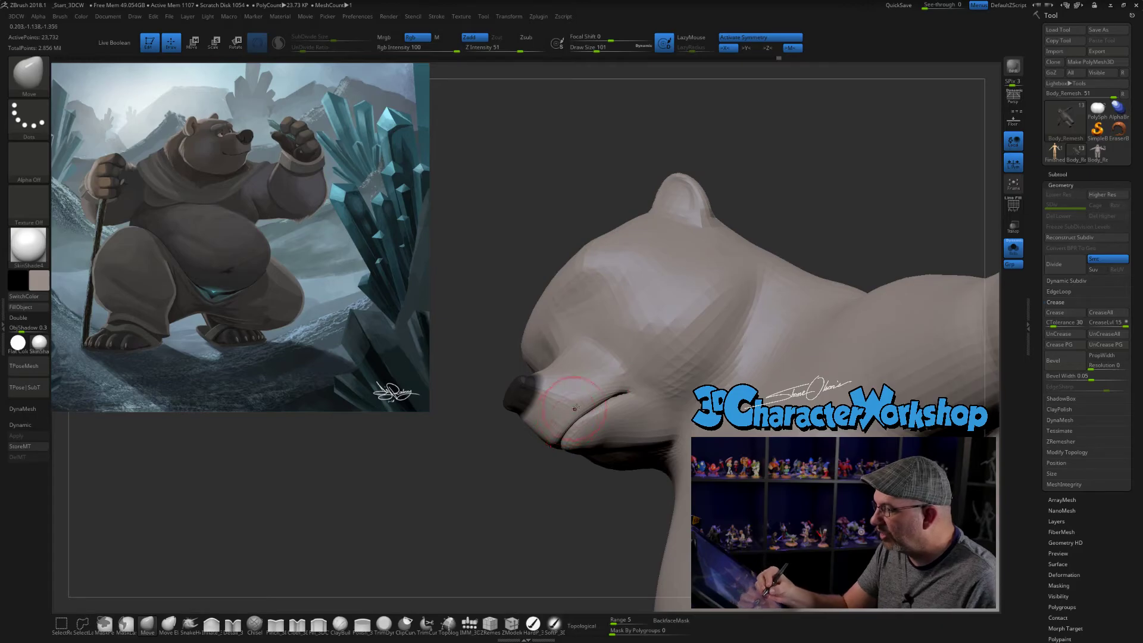
- Paint thin mask strokes along the bear's upper and lower lips with the MaskPen brush at draw size 35
mouse_move(558, 431)
left_mouse_down("ctrl")
mouse_move(537, 453)
mouse_move(557, 457)
mouse_move(549, 483)
left_mouse_up("ctrl")
key("s")
key("ctrl")
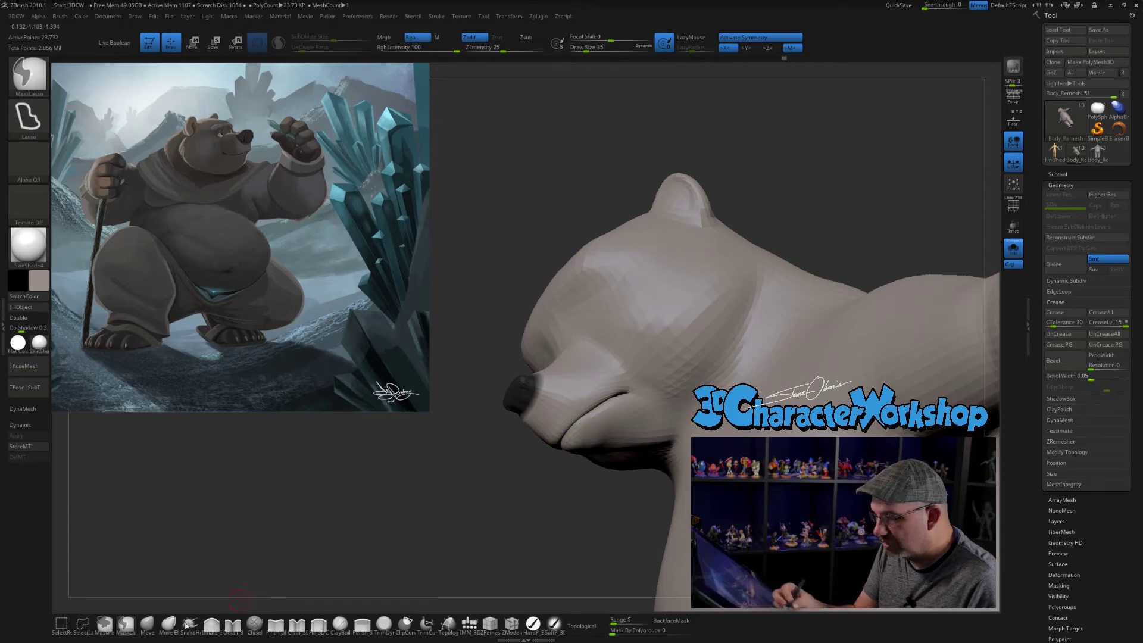
left_click(105, 627, "ctrl")
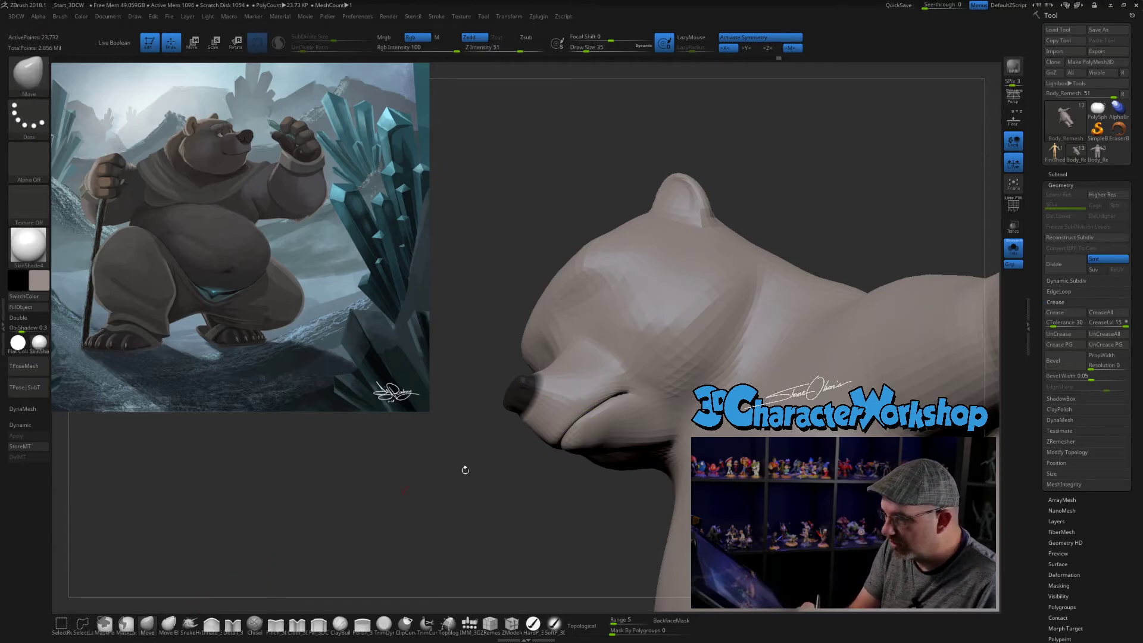
mouse_move(546, 436)
left_mouse_down("ctrl")
mouse_move(587, 395)
mouse_move(636, 383)
mouse_move(575, 443)
left_mouse_up("ctrl")
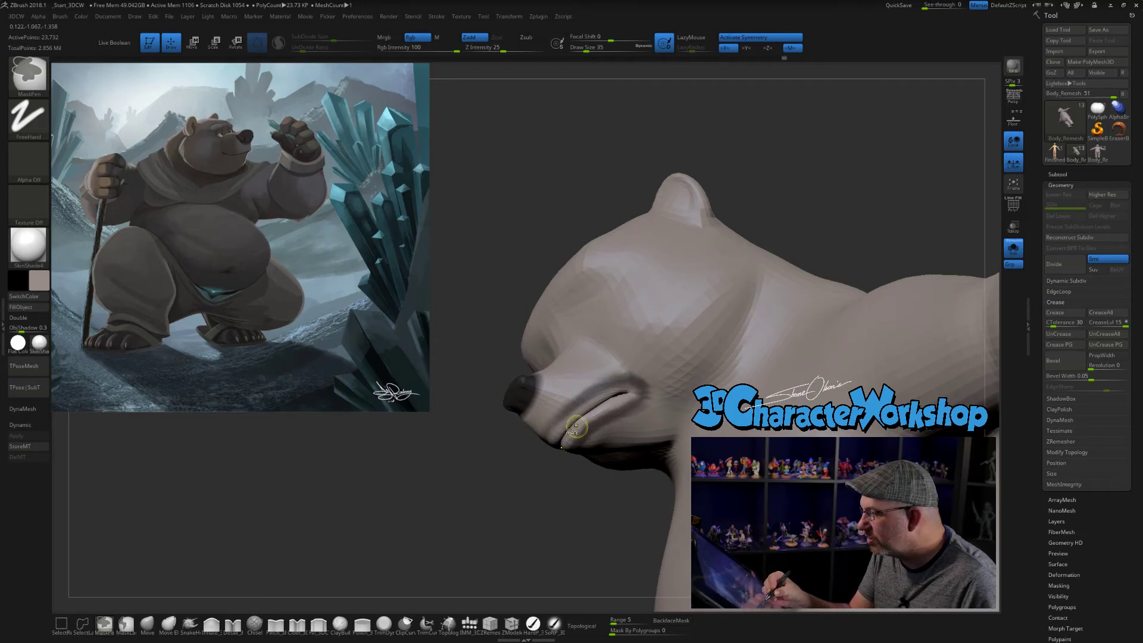
left_click_drag(576, 400, 545, 434, "ctrl")
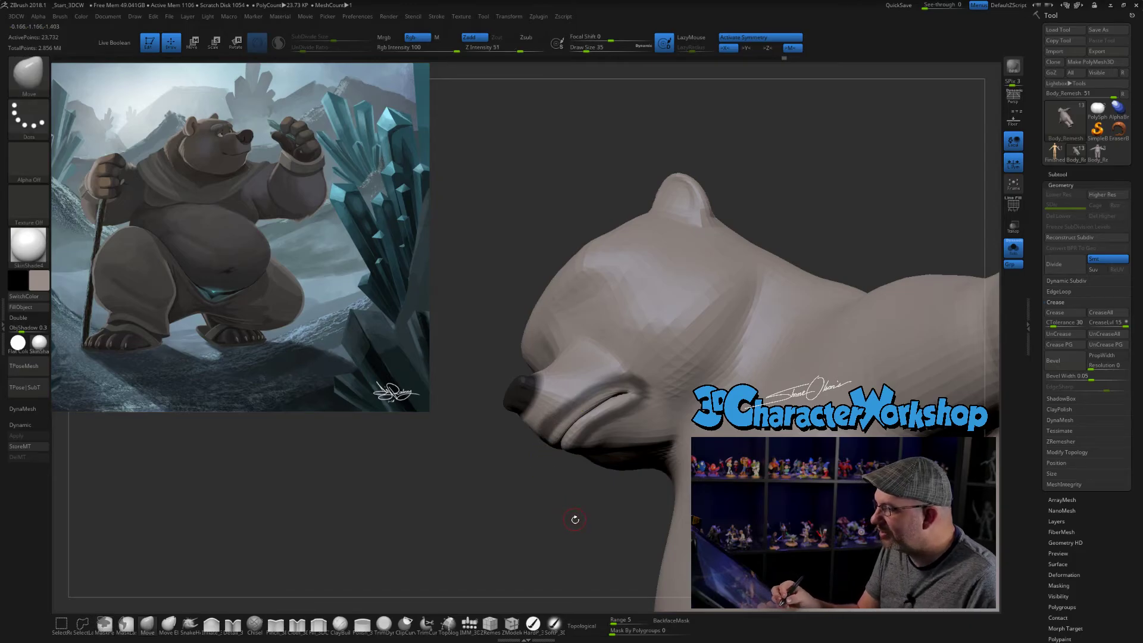
left_click_drag(573, 517, 575, 510)
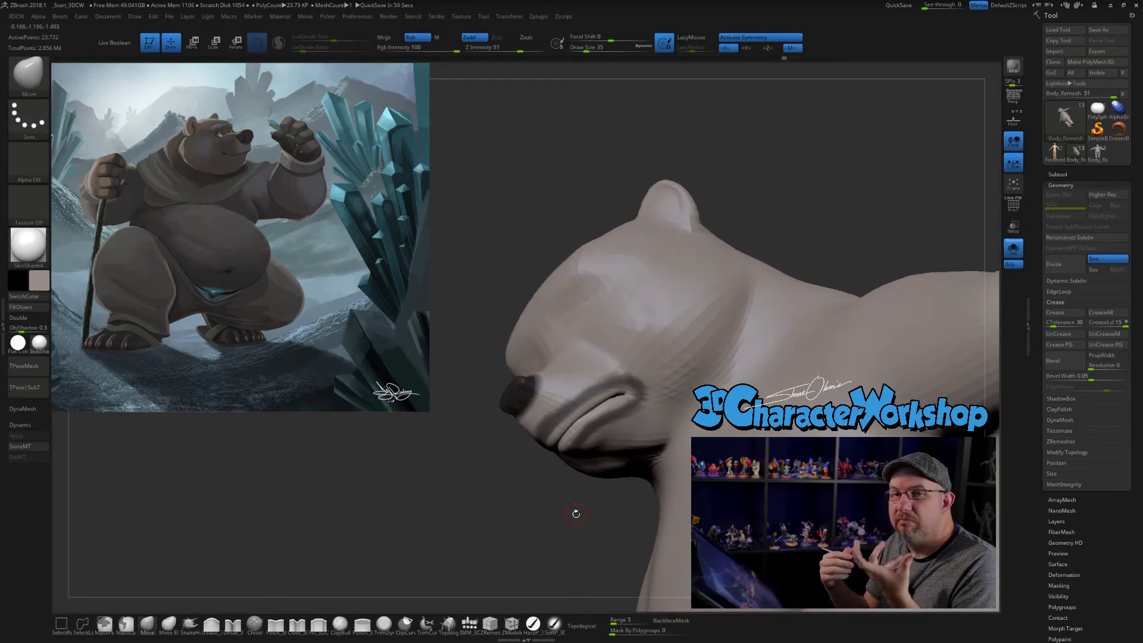
left_click_drag(575, 514, 575, 507)
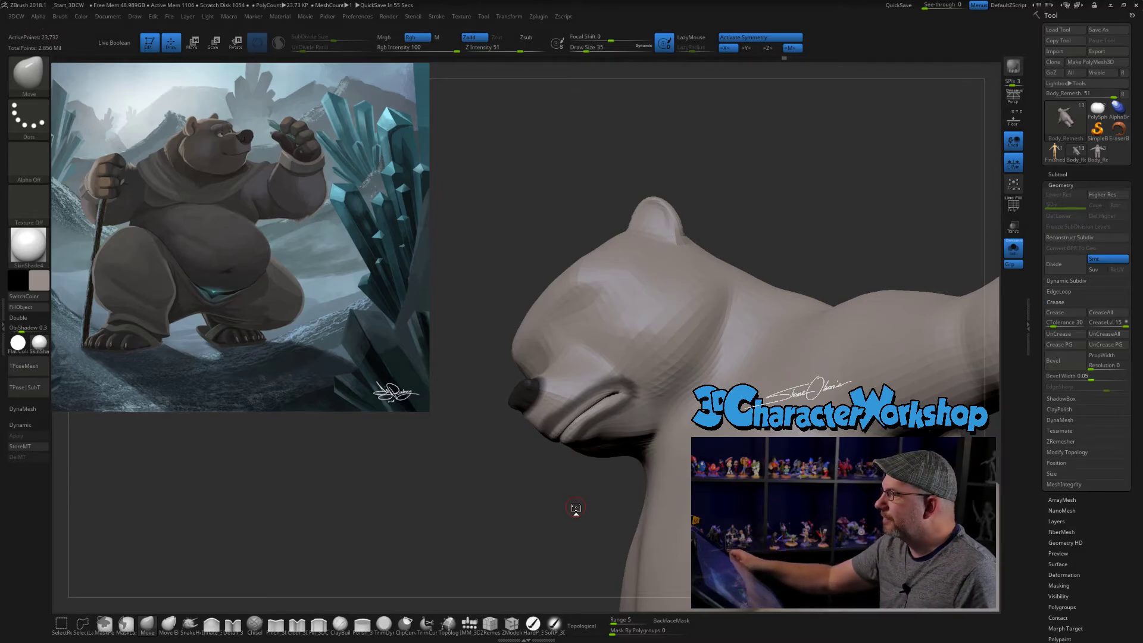
left_click_drag(510, 498, 733, 204)
left_click_drag(765, 272, 824, 289)
left_click_drag(454, 427, 409, 416)
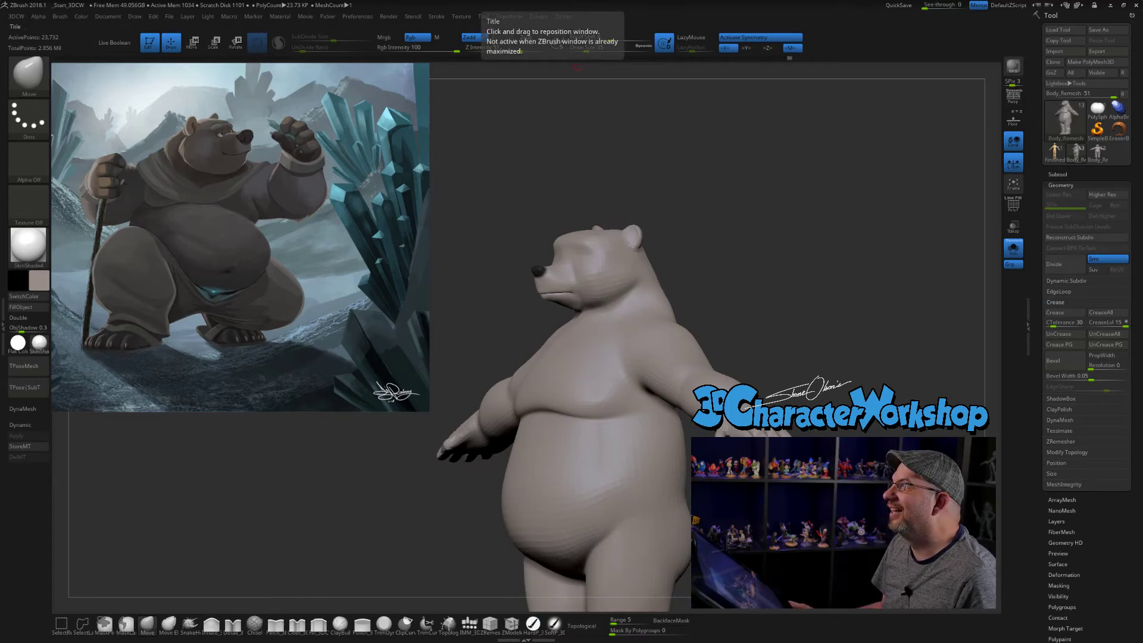
- Switch to Chrome and search Google Images for "bear teeth"
left_click_drag(792, 0, 640, 106)
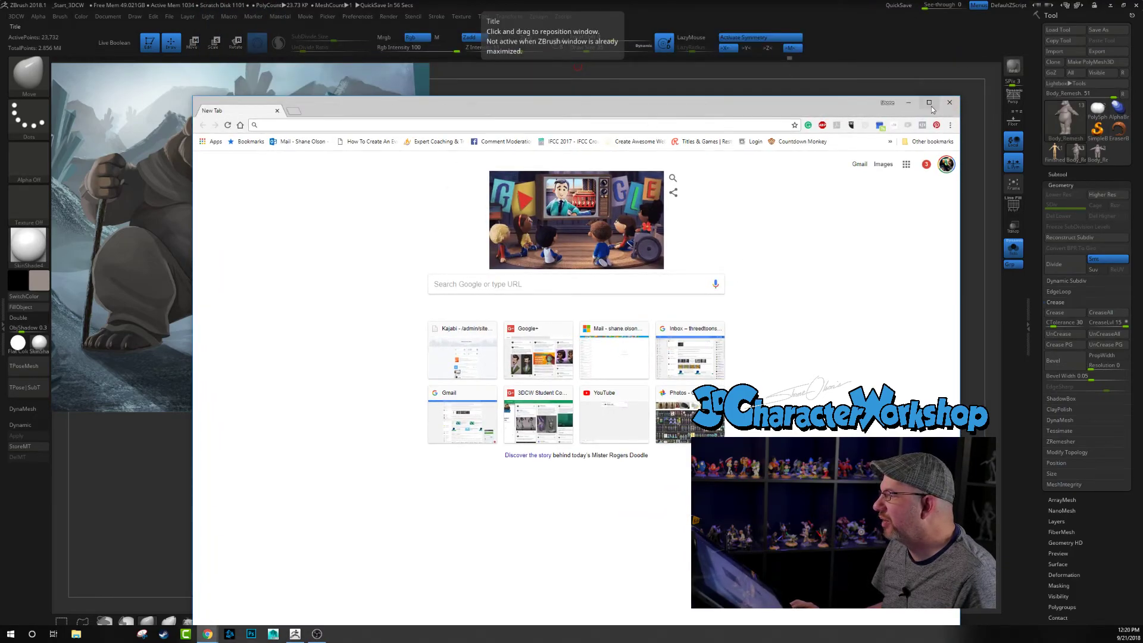
left_click(930, 105)
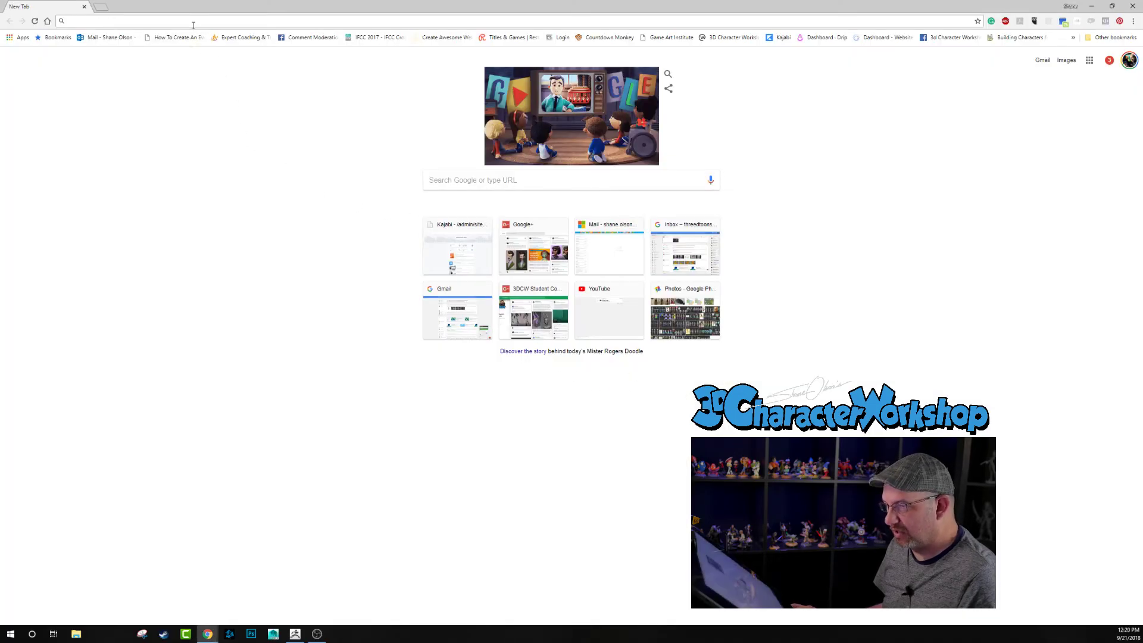
type("b")
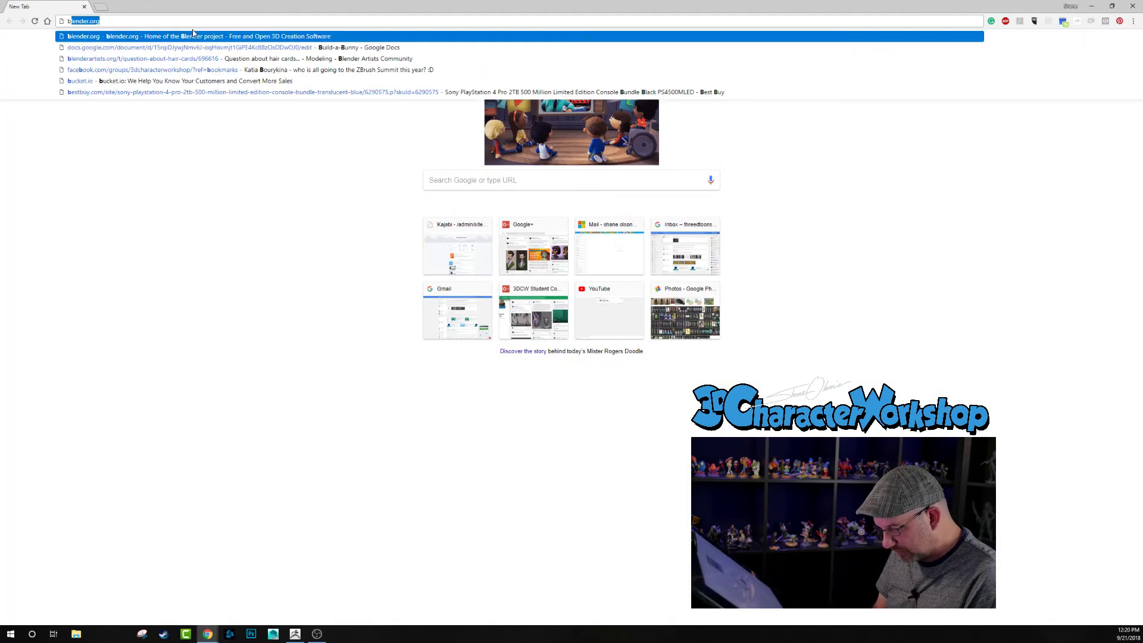
type("ear teeth")
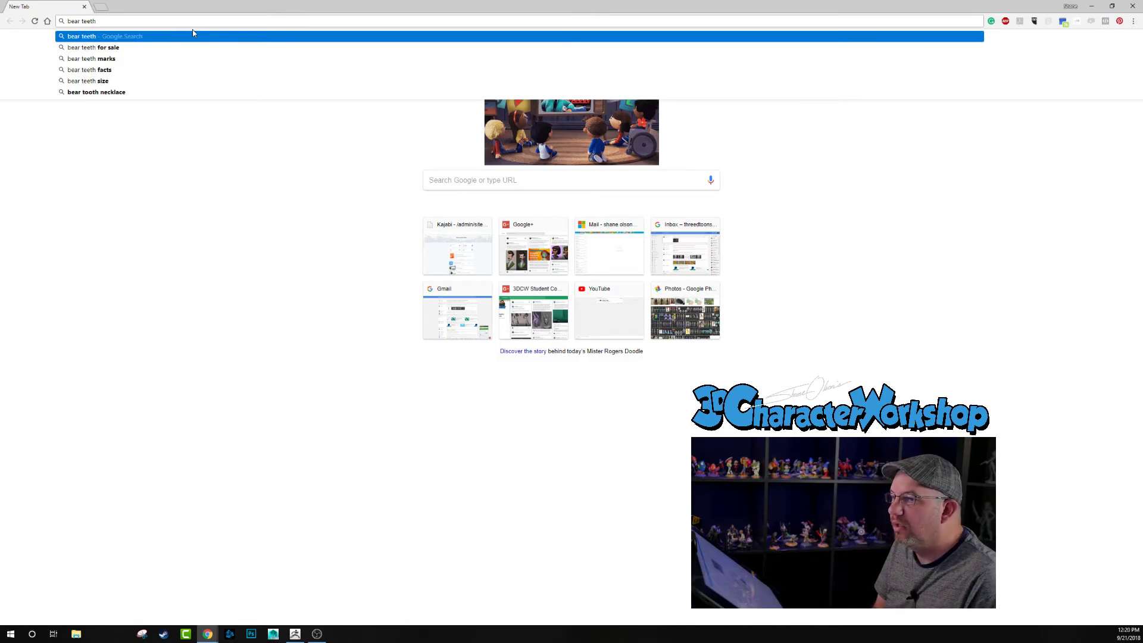
key("Return")
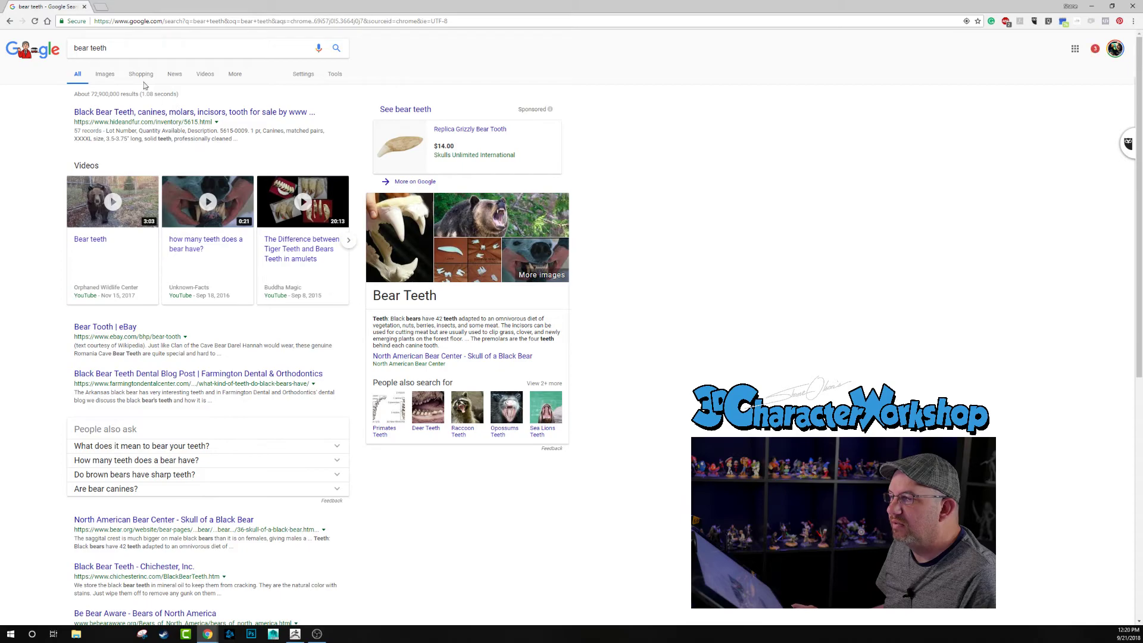
left_click(106, 75)
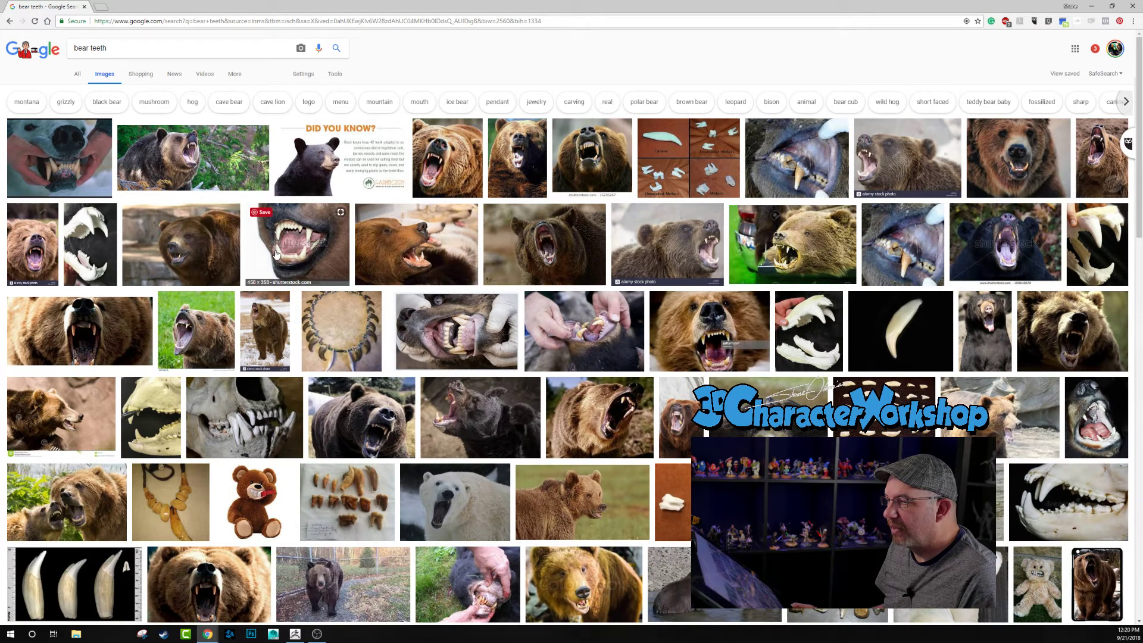
- Examine the bear photos for how the teeth and lips are arranged, and close the browser to return to ZBrush
left_click(187, 148)
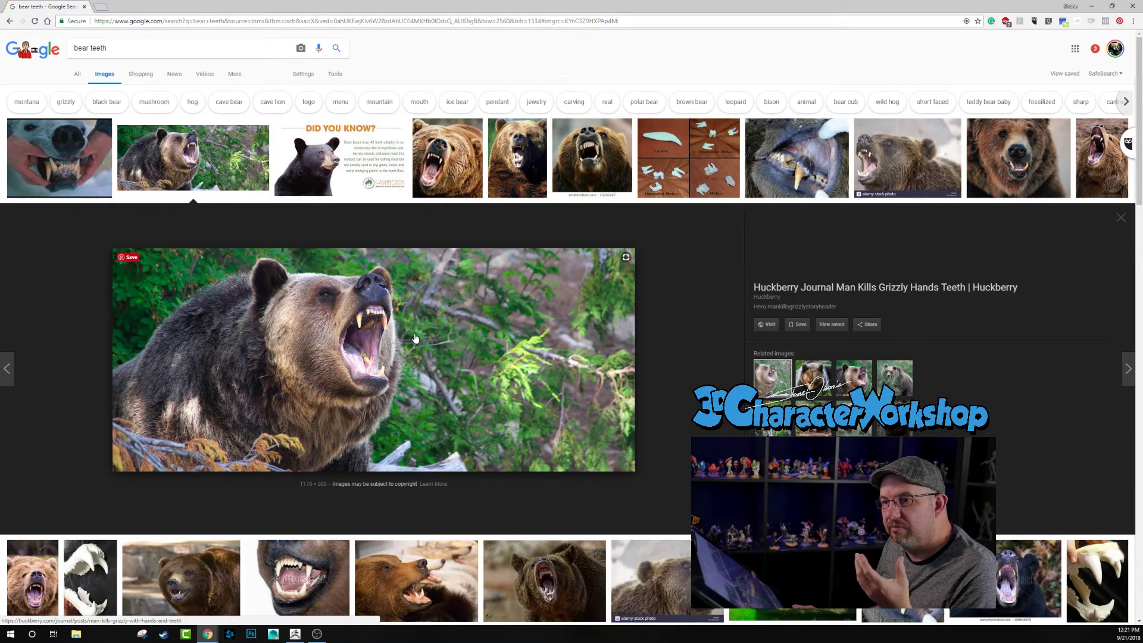
left_click(58, 186)
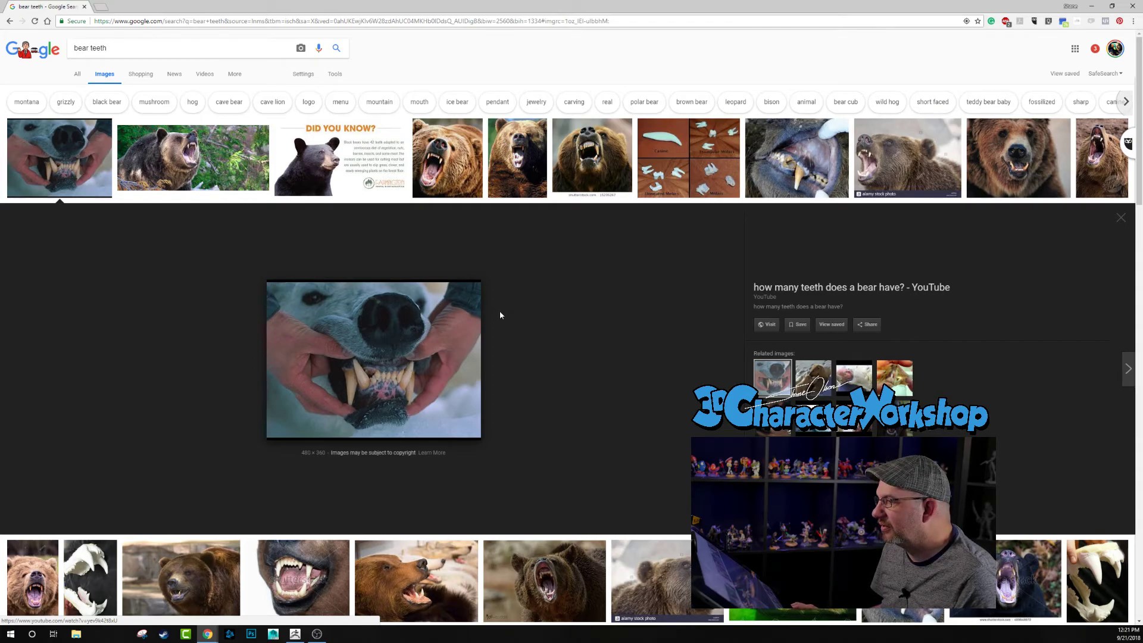
scroll(371, 338, "down", 1)
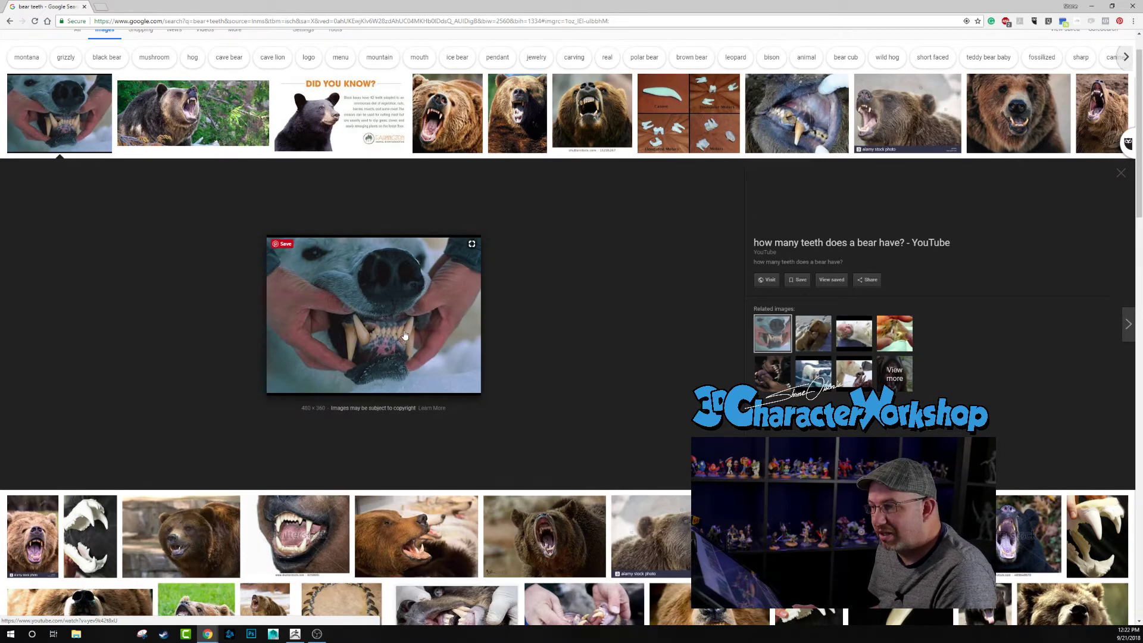
scroll(414, 304, "down", 2)
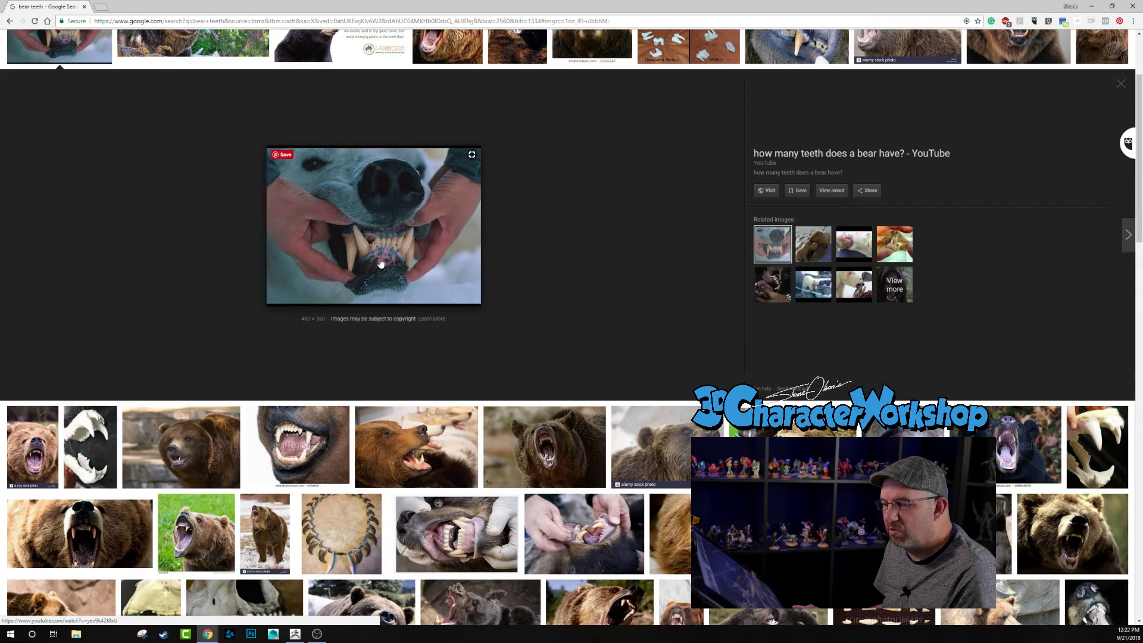
scroll(380, 263, "down", 2)
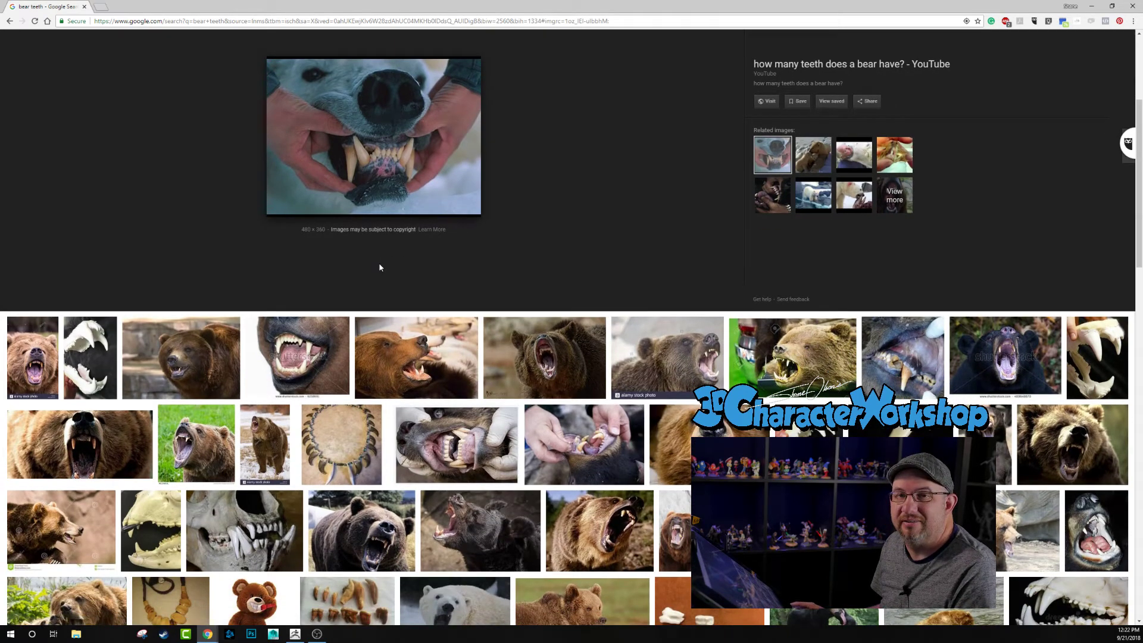
scroll(459, 254, "down", 5)
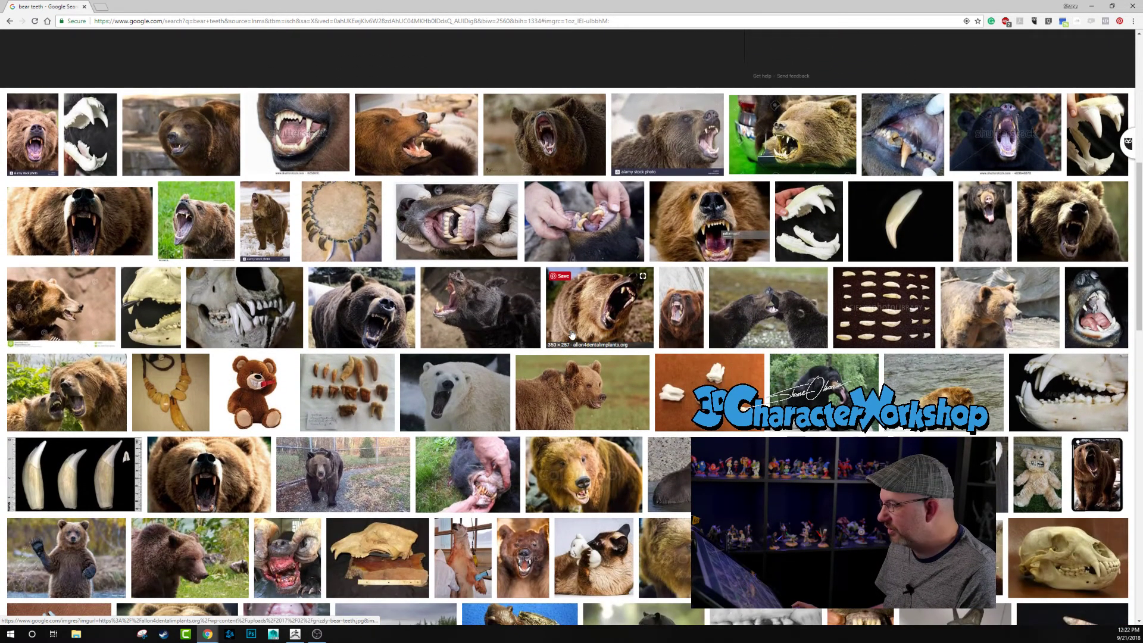
scroll(572, 333, "up", 10)
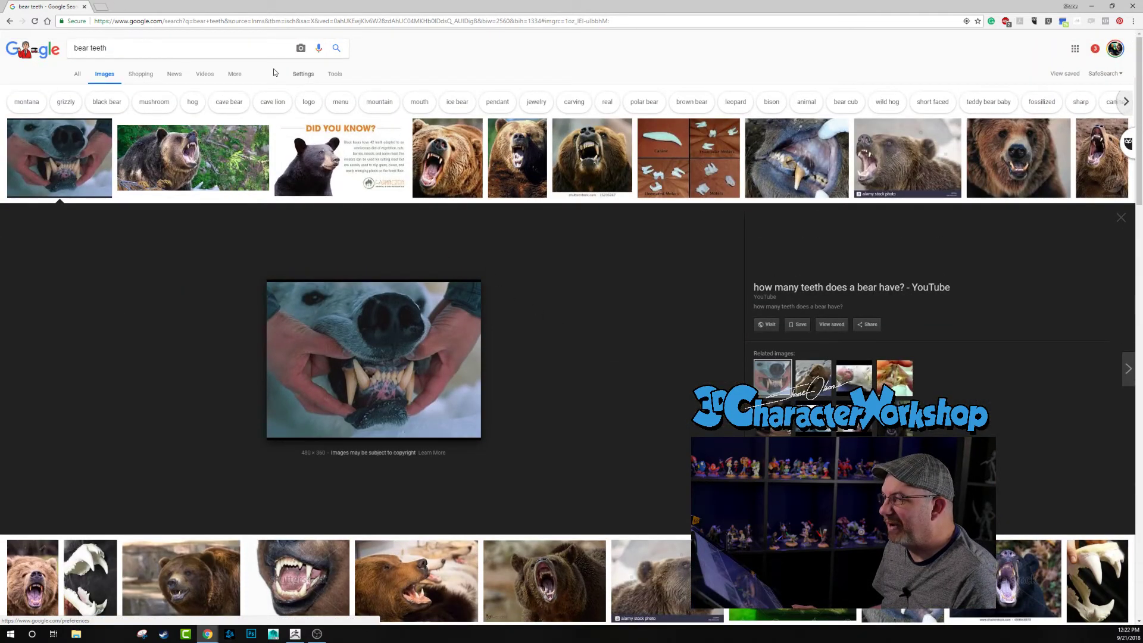
left_click(84, 7)
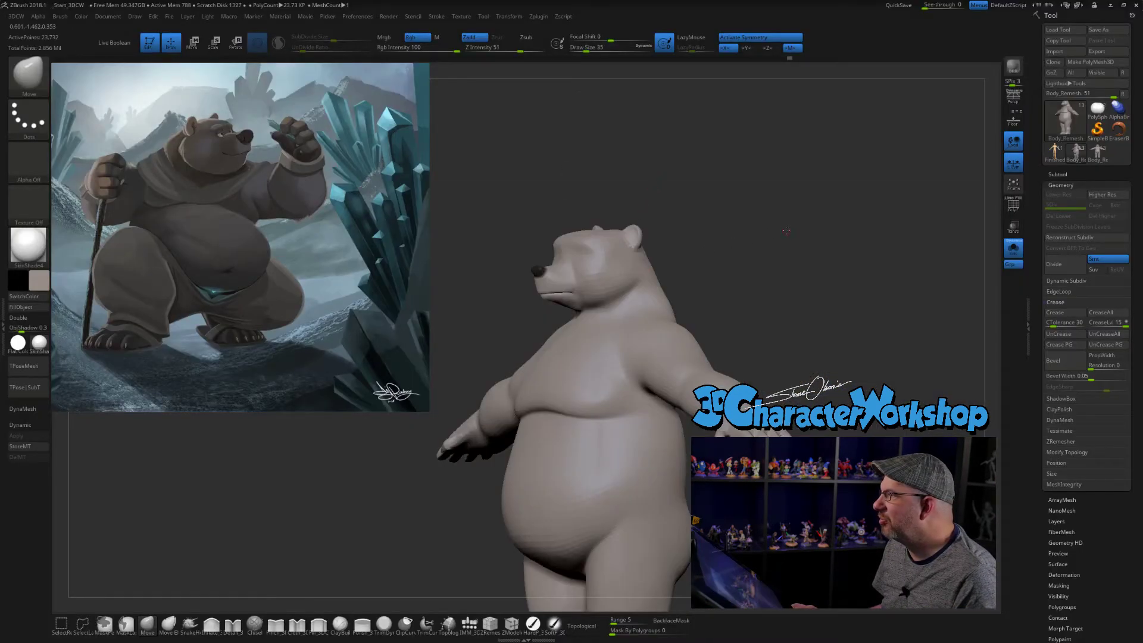
- Push in the bear's eye socket area with the Move brush at draw size 112
mouse_move(833, 230)
left_mouse_down()
mouse_move(786, 247)
mouse_move(832, 233)
mouse_move(783, 225)
mouse_move(791, 235)
mouse_move(820, 173)
mouse_move(842, 166)
mouse_move(765, 196)
mouse_move(772, 217)
mouse_move(778, 179)
mouse_move(684, 233)
mouse_move(752, 223)
mouse_move(722, 225)
left_mouse_up()
key("s")
key("s")
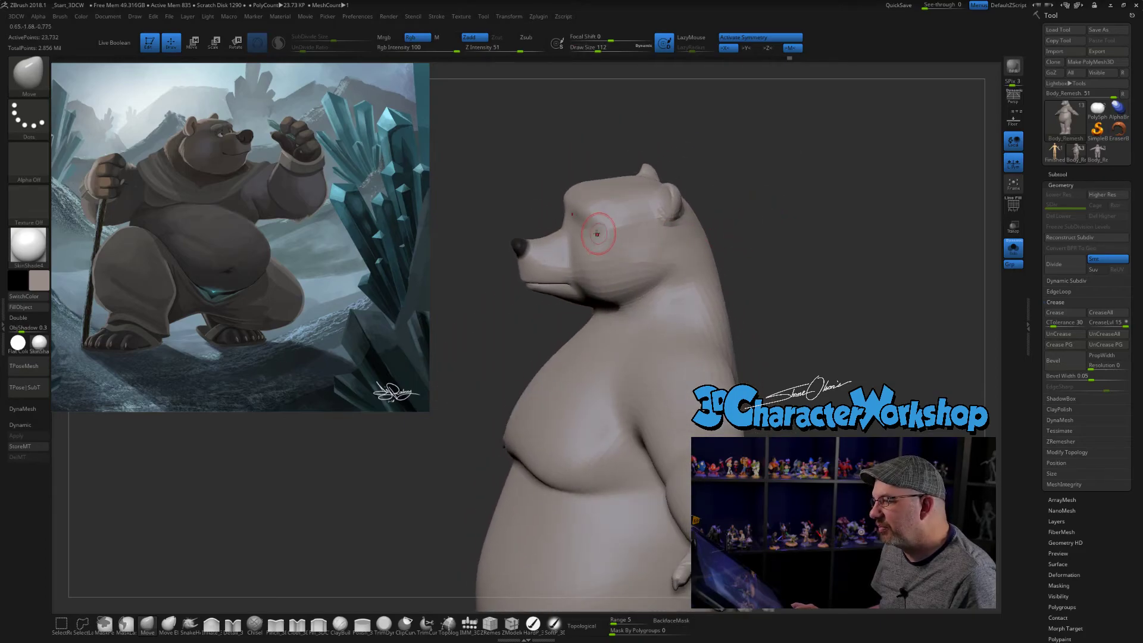
left_click_drag(579, 227, 590, 229)
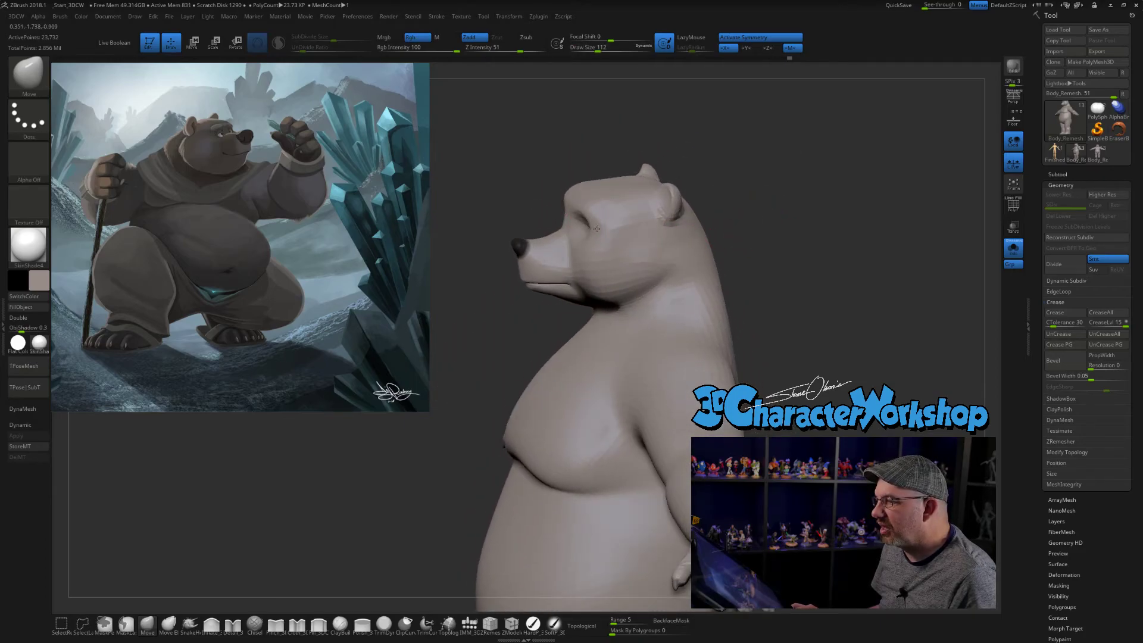
- Reshape the upper sides of the head below the ears with the Move brush at draw size 338
mouse_move(771, 250)
left_mouse_down()
mouse_move(745, 263)
mouse_move(784, 256)
mouse_move(766, 250)
left_mouse_up()
left_click_drag(742, 211, 725, 215, "shift")
key("s")
left_click_drag(573, 146, 578, 146)
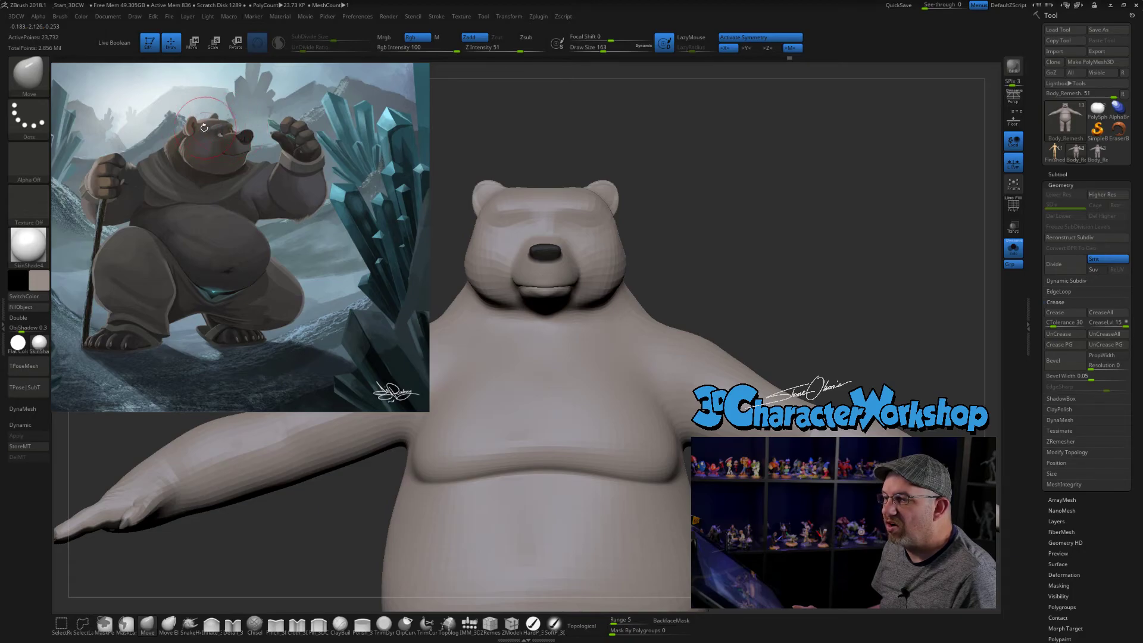
key("s")
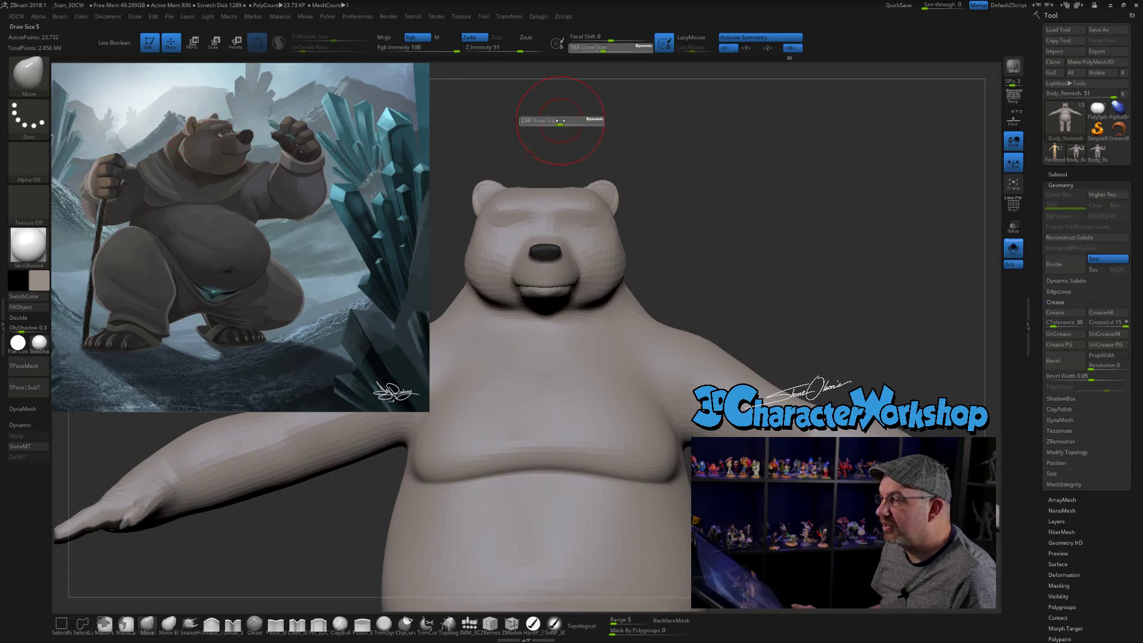
left_click_drag(567, 125, 572, 125)
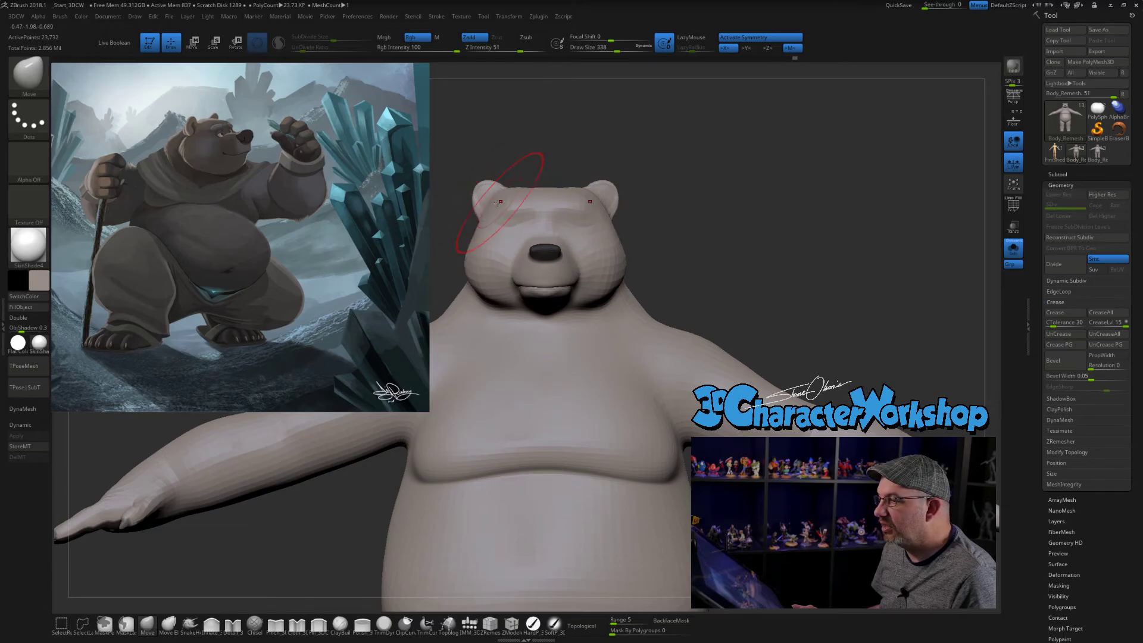
mouse_move(473, 199)
left_mouse_down()
mouse_move(500, 204)
mouse_move(481, 218)
left_mouse_up()
- Widen the bear's cheeks and lower sides of the face with the Move brush at draw size 262
key("s")
left_click_drag(480, 285, 470, 293)
left_click_drag(474, 251, 472, 252)
left_click_drag(481, 292, 478, 294)
left_click_drag(759, 233, 649, 222)
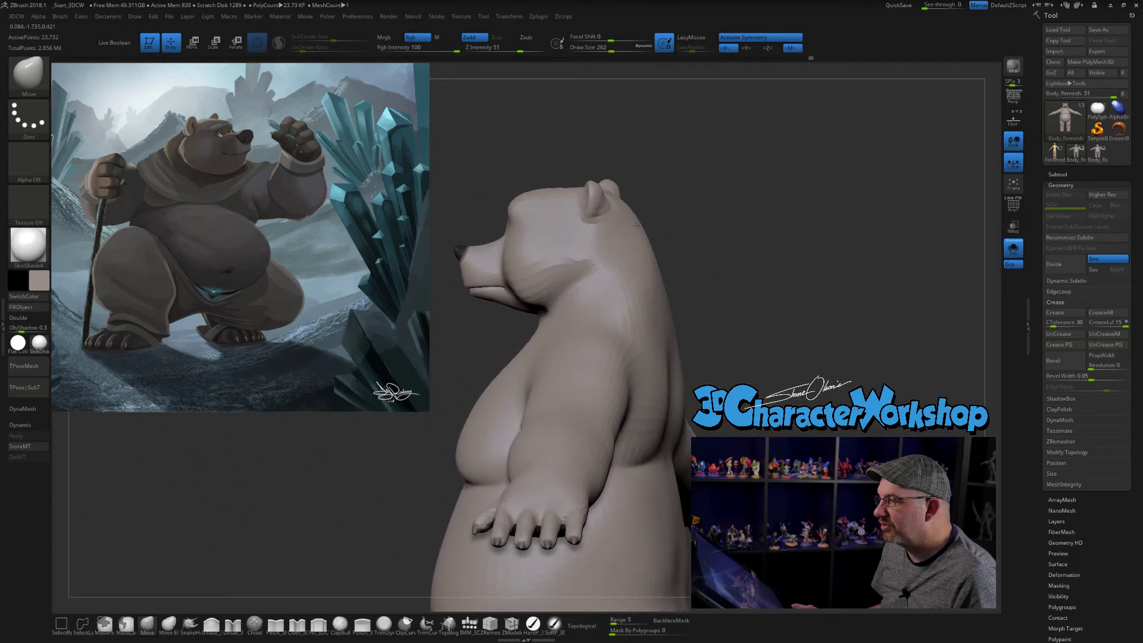
left_click_drag(707, 194, 827, 159)
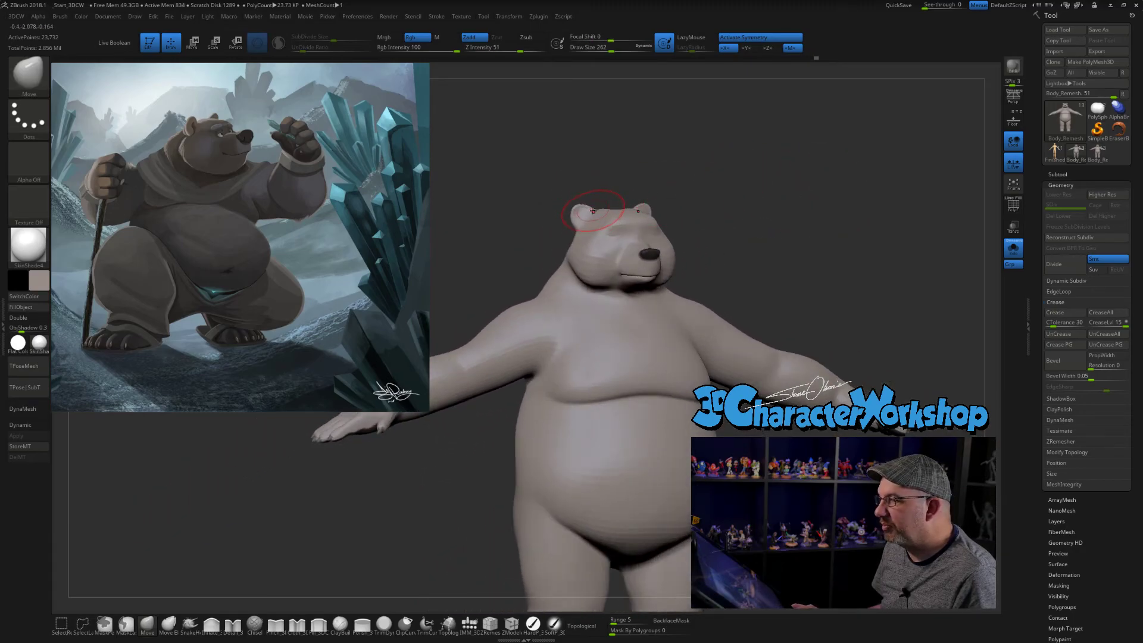
mouse_move(588, 208)
left_mouse_down()
mouse_move(590, 217)
mouse_move(586, 202)
mouse_move(766, 161)
mouse_move(737, 163)
mouse_move(803, 173)
left_mouse_up()
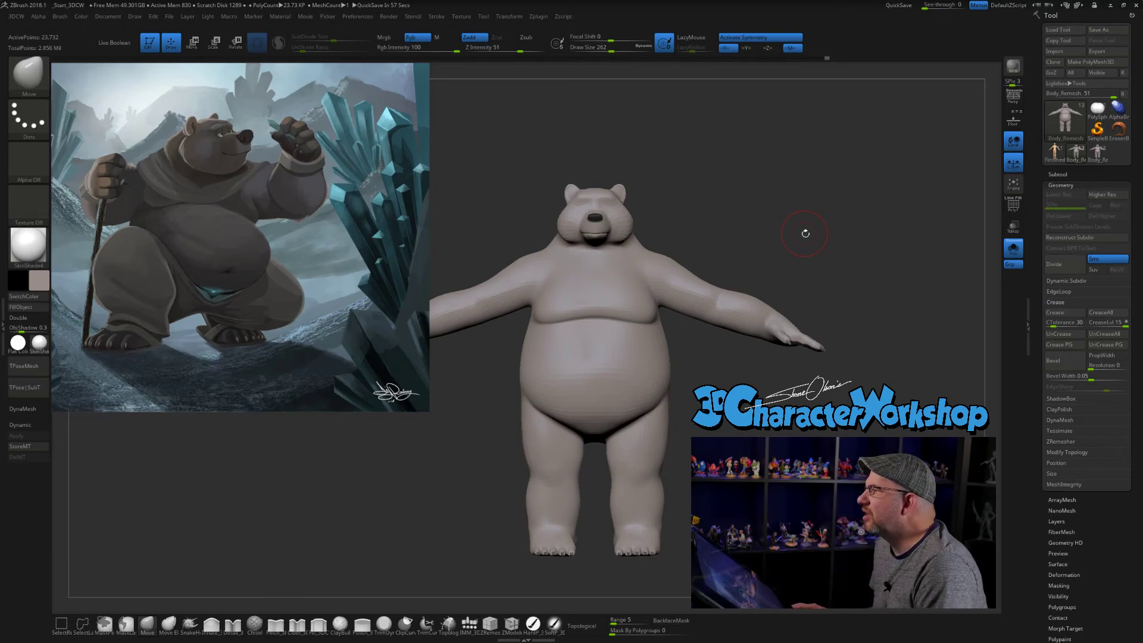
key("s")
left_click_drag(781, 201, 798, 212)
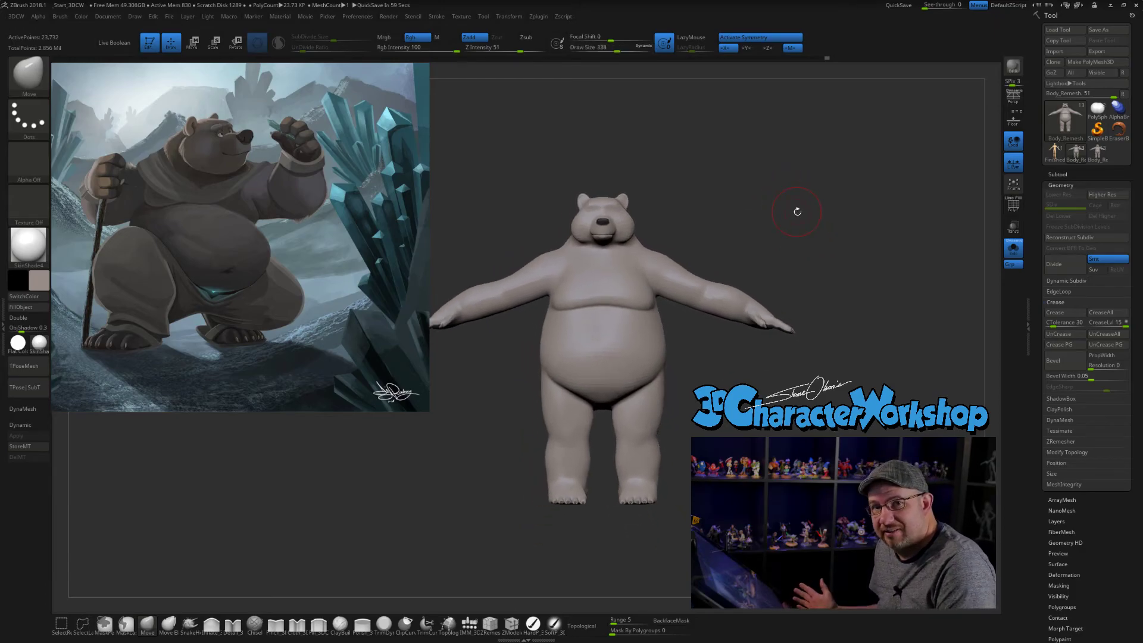
left_click_drag(754, 198, 769, 197)
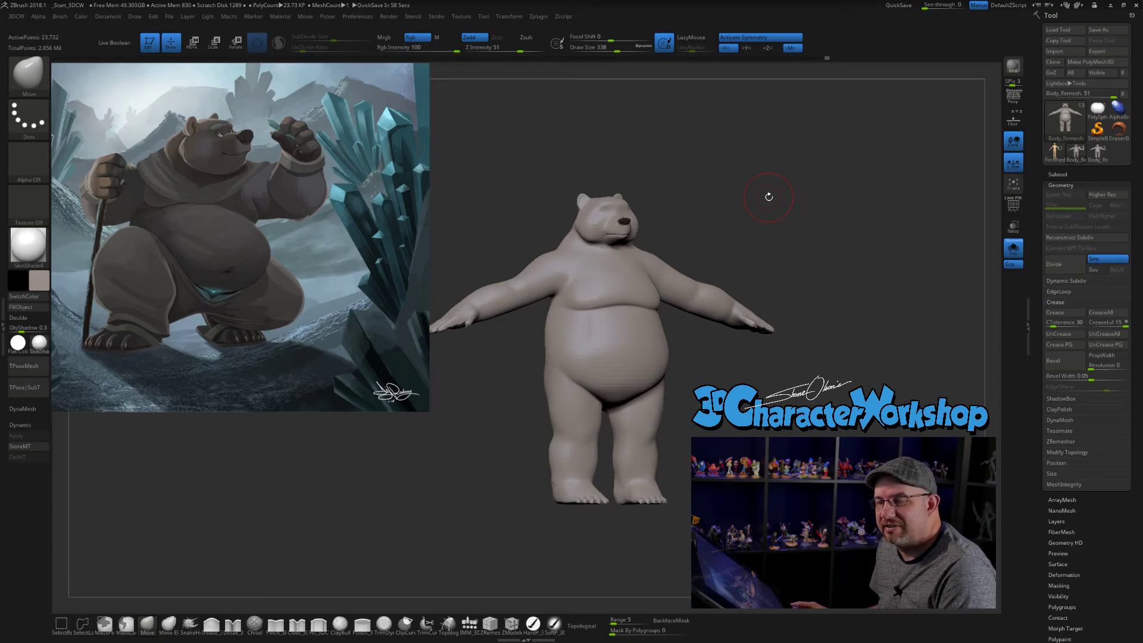
key("s")
left_click_drag(751, 208, 742, 209)
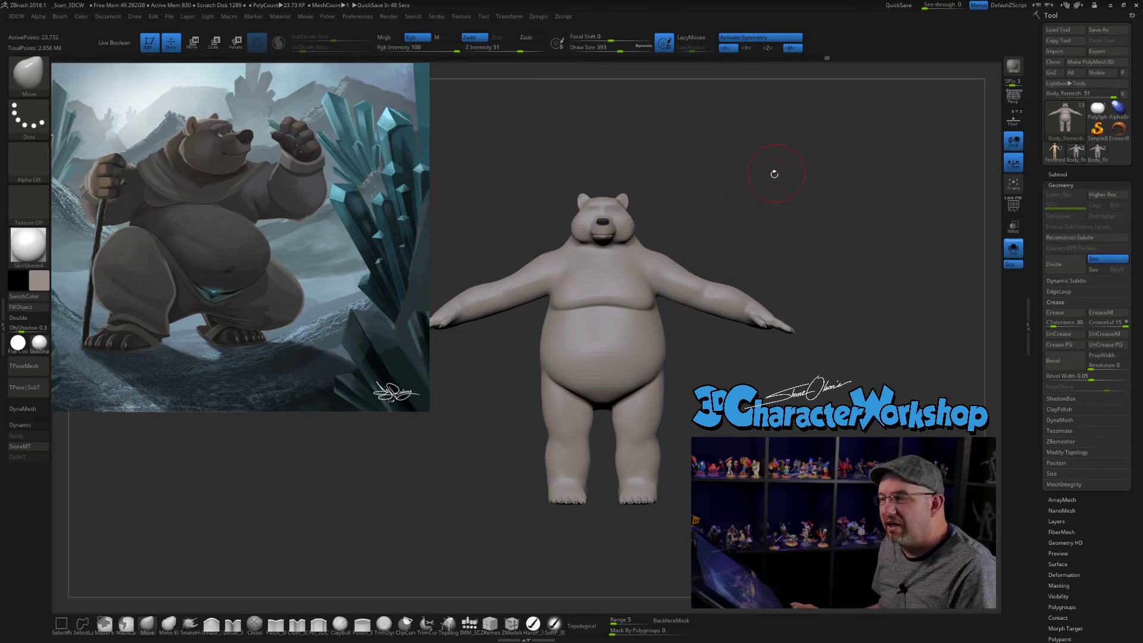
key("s")
left_click_drag(744, 186, 751, 191)
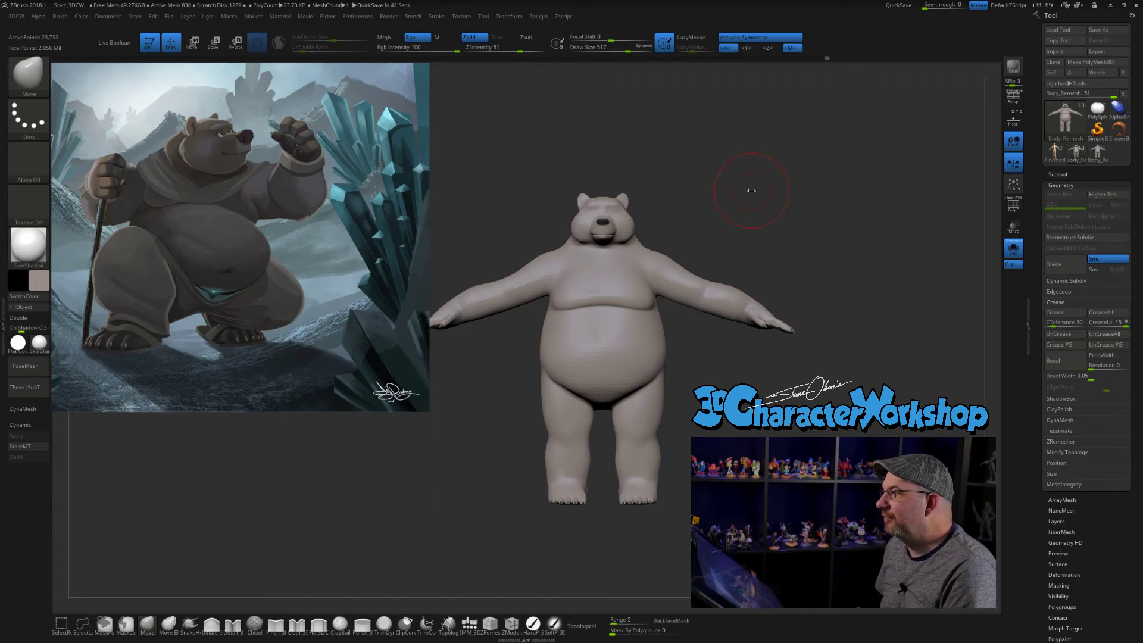
mouse_move(770, 220)
left_mouse_down()
mouse_move(792, 226)
mouse_move(806, 212)
mouse_move(781, 202)
left_mouse_up()
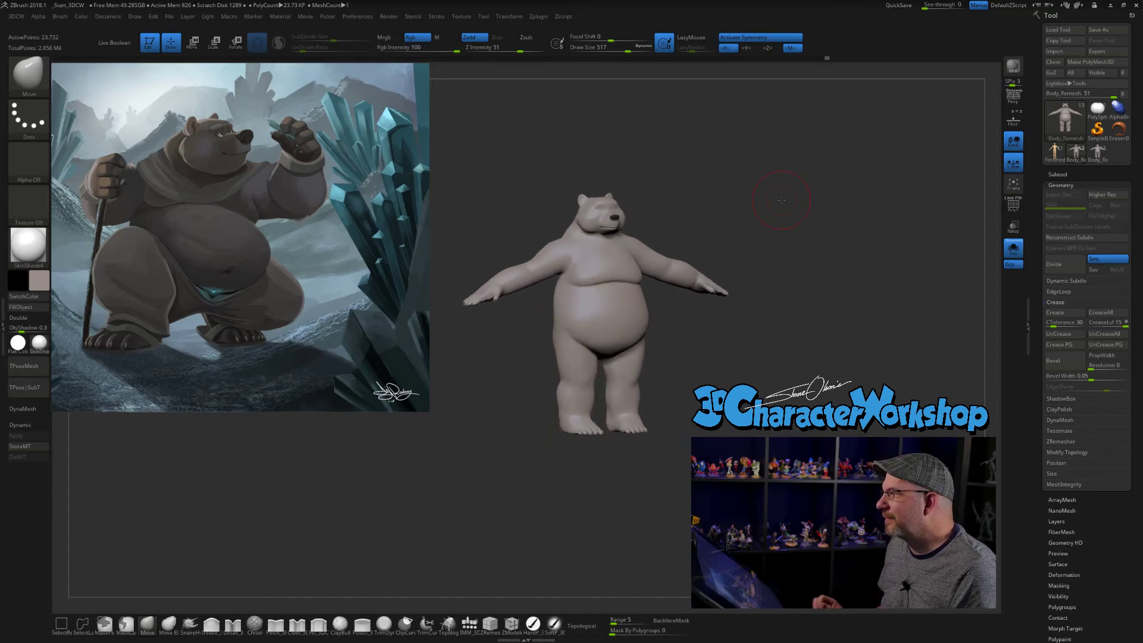
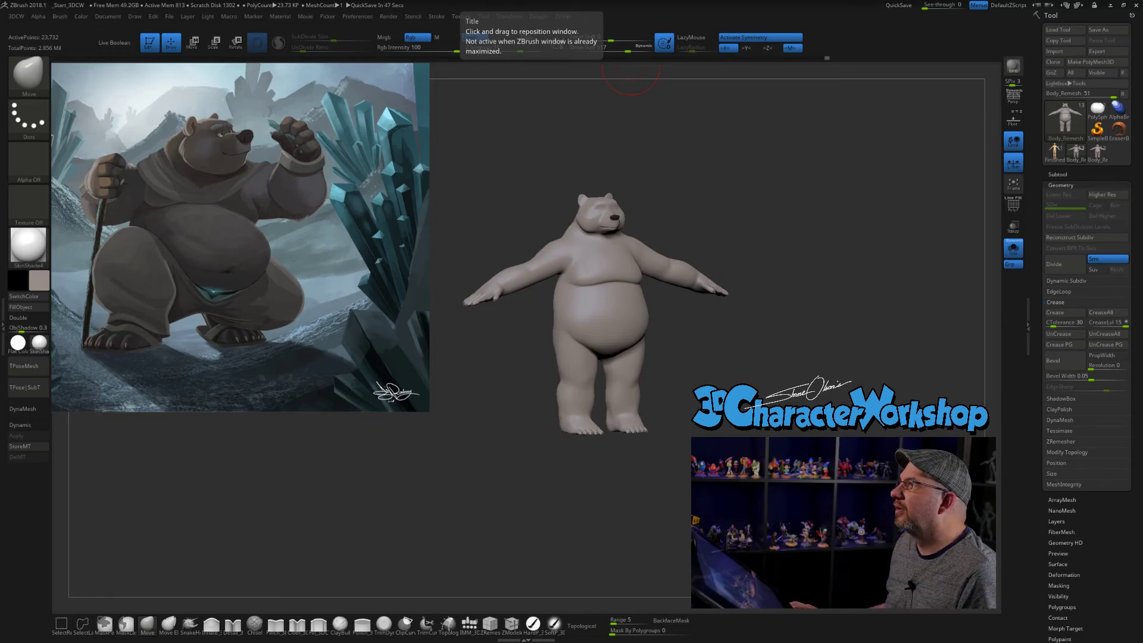
- Switch to the Chrome window, log in to 3dcharacterworkshop.com and open the 3D Character Workshop course from the training library
left_click_drag(983, 0, 618, 90)
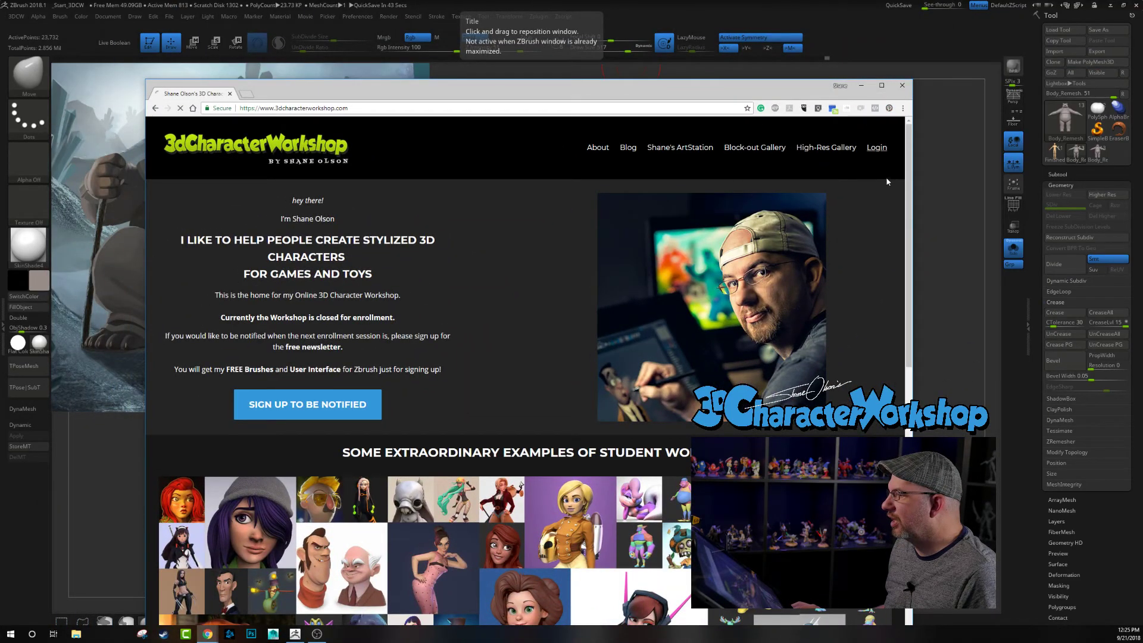
left_click(876, 148)
key("Return")
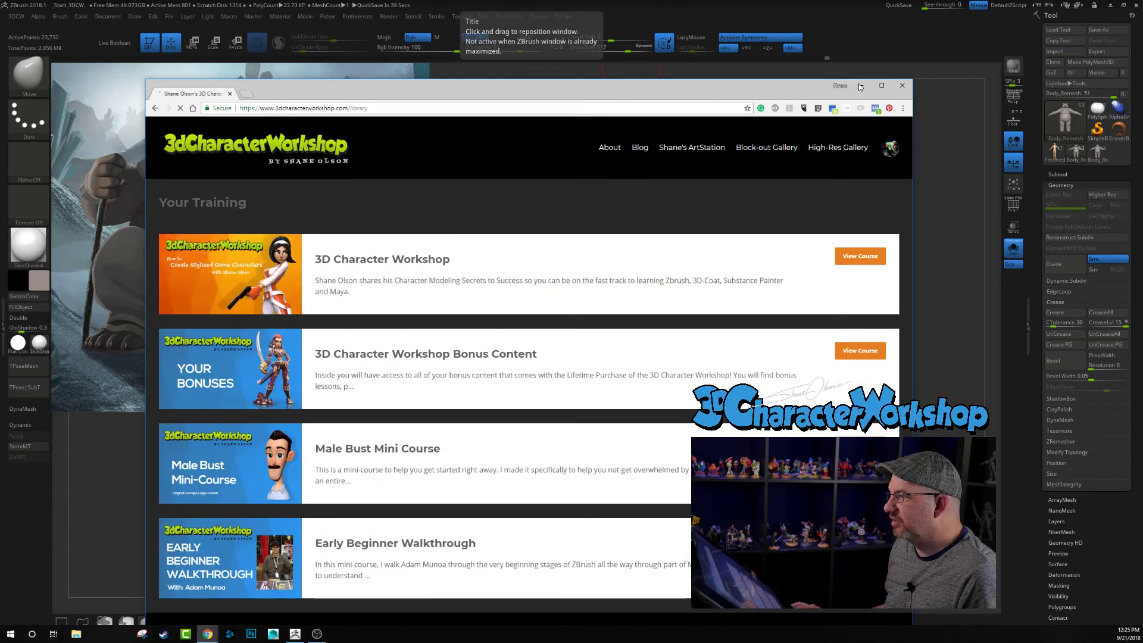
left_click(883, 86)
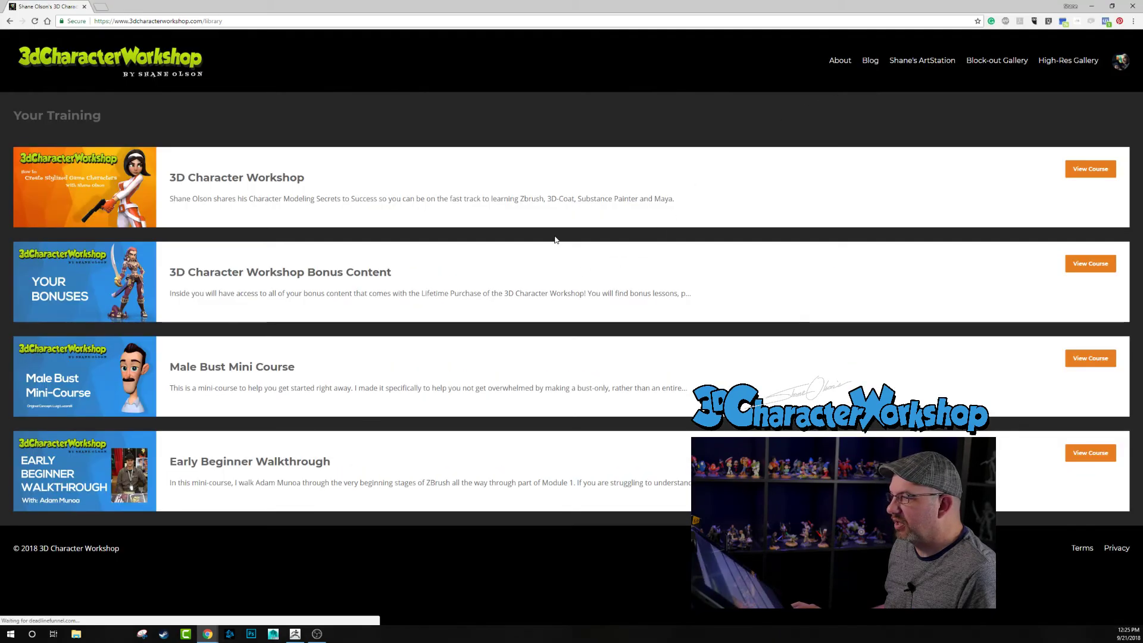
left_click(194, 179)
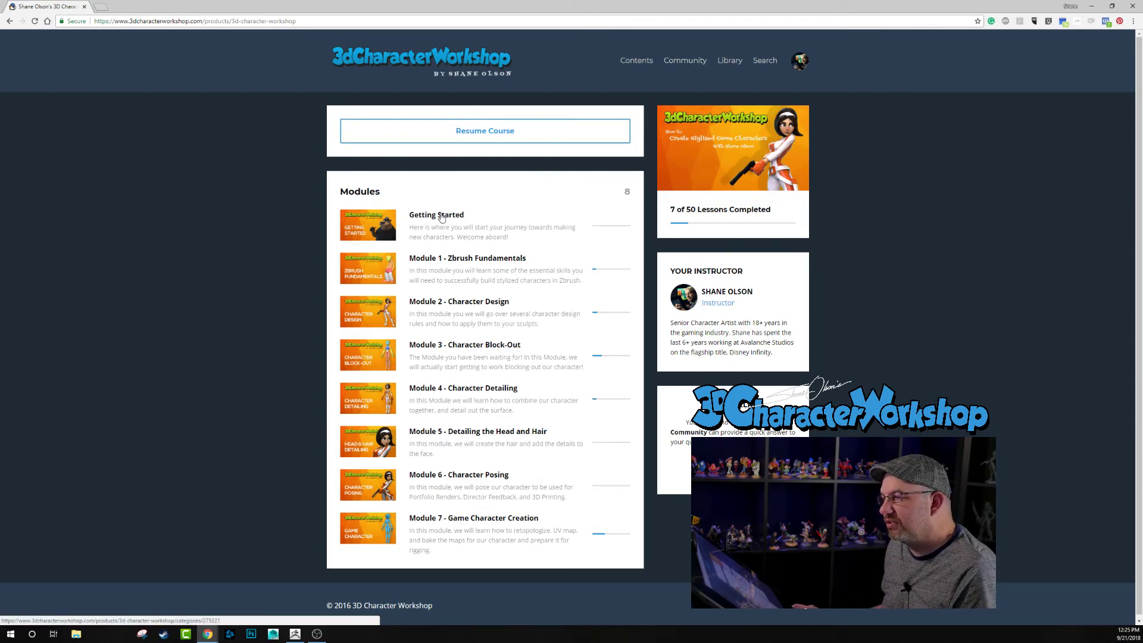
- Open the course's student community, look through the members' recent posts, and minimize the browser to return to ZBrush
left_click(685, 61)
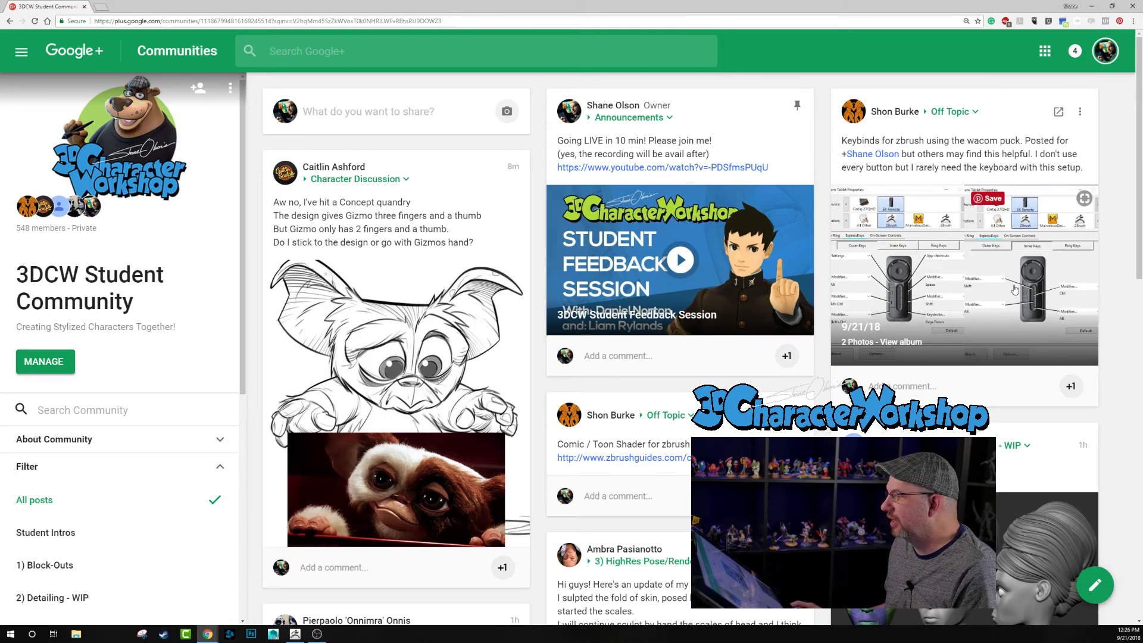
scroll(1014, 289, "down", 8)
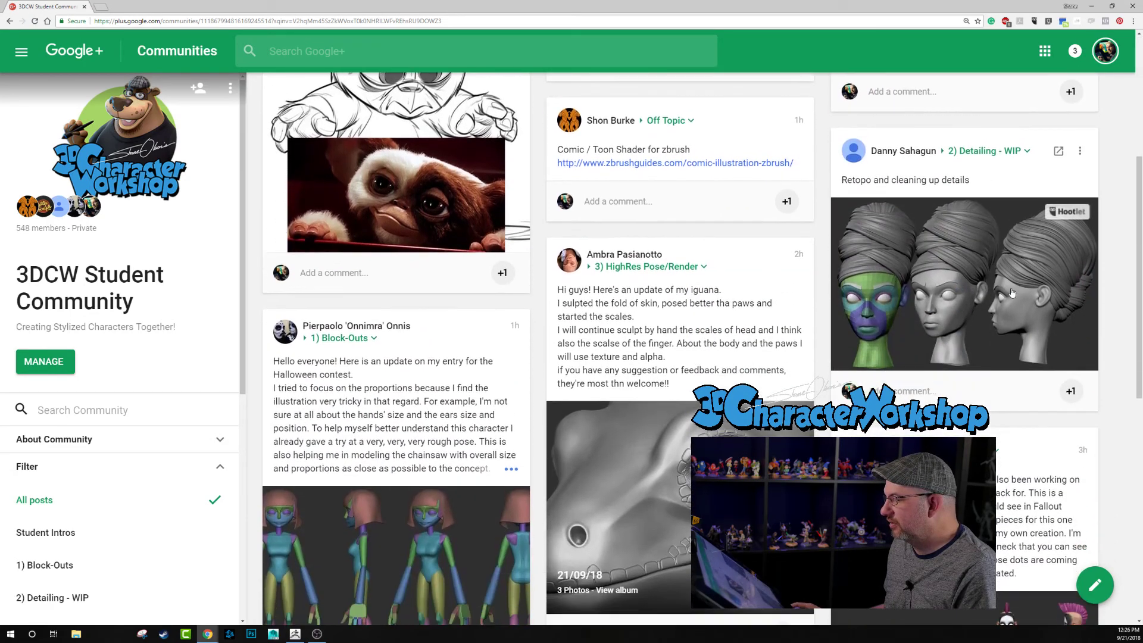
scroll(766, 293, "up", 4)
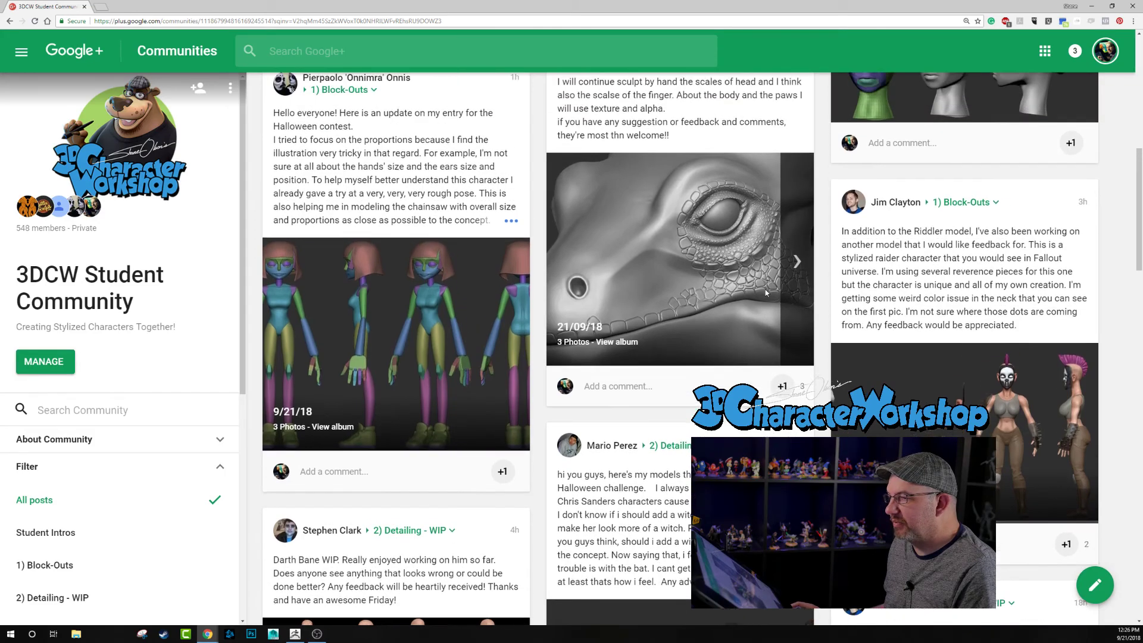
scroll(766, 293, "down", 4)
scroll(456, 384, "up", 5)
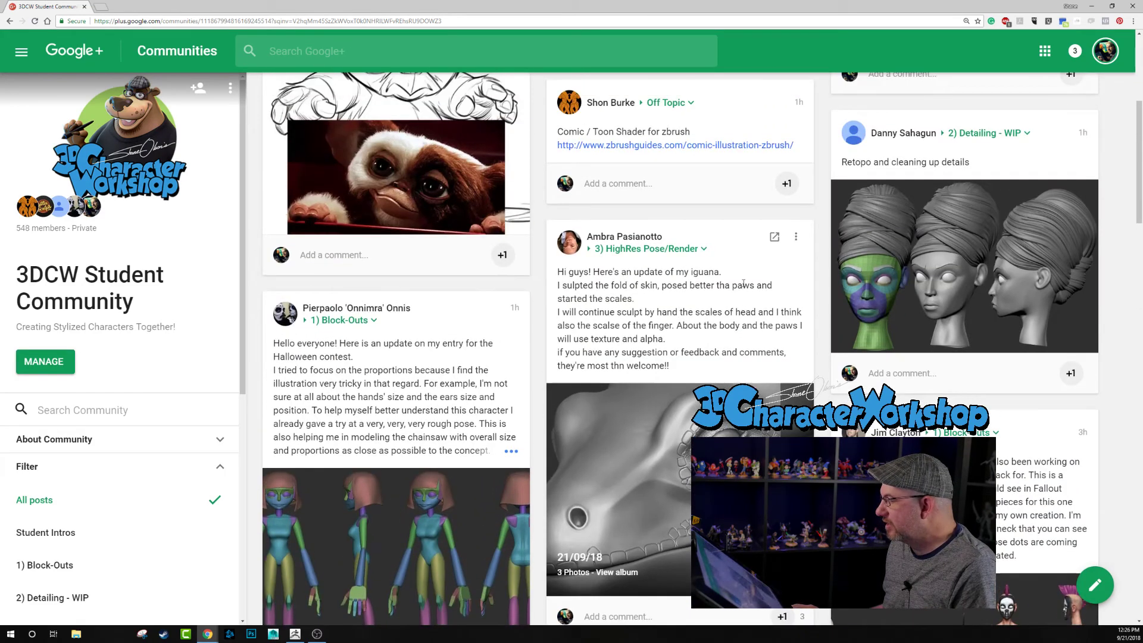
scroll(455, 384, "up", 5)
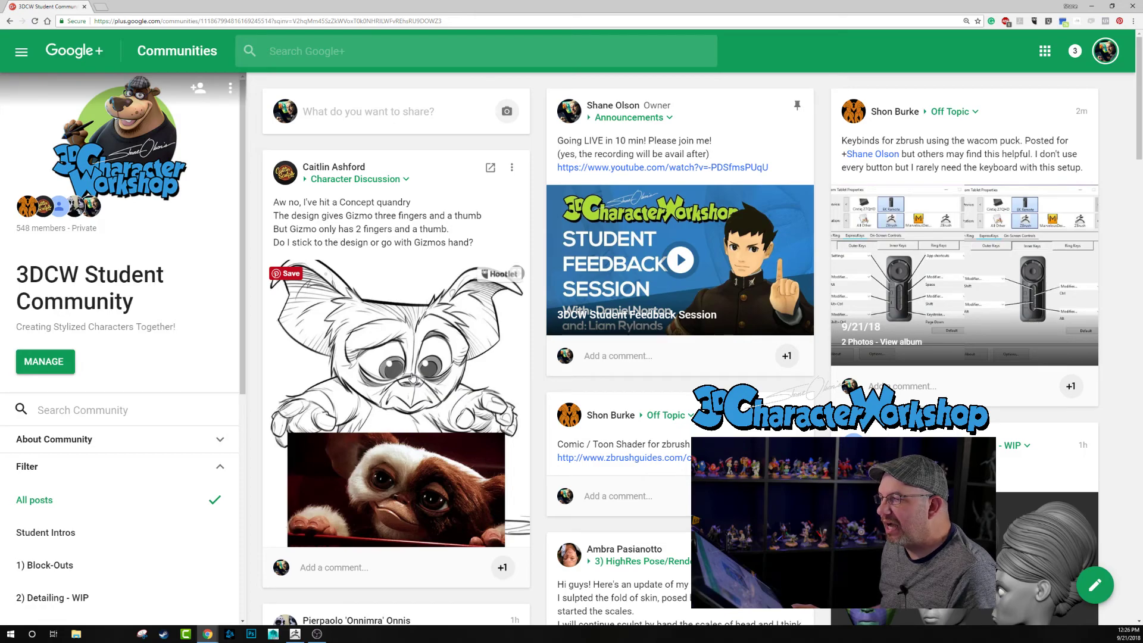
scroll(417, 372, "down", 2)
scroll(477, 348, "up", 2)
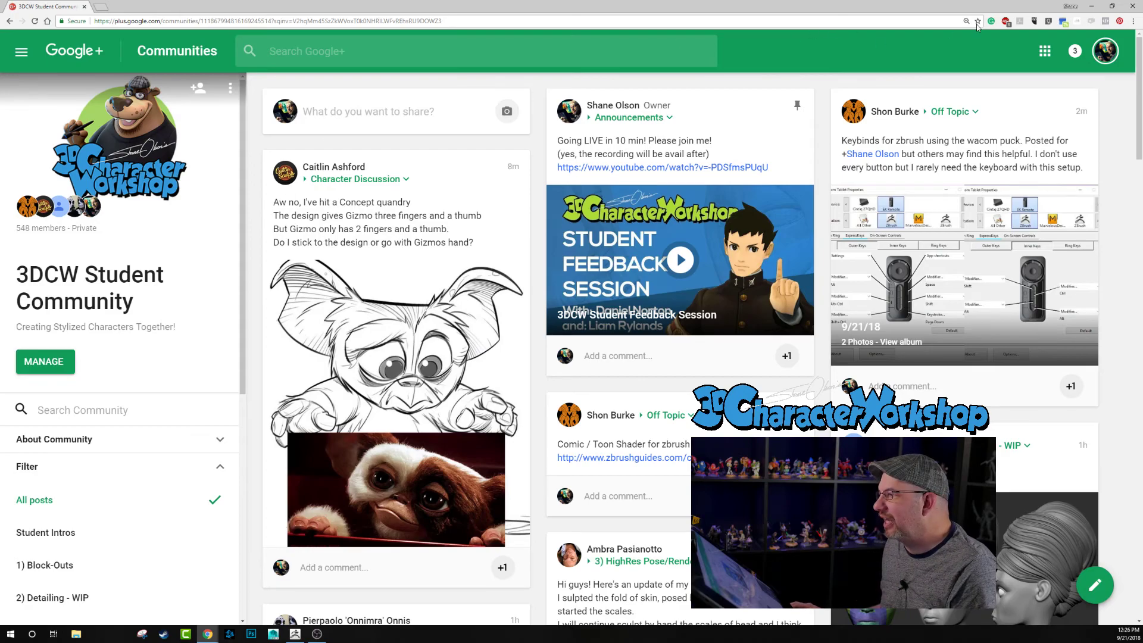
left_click(1092, 6)
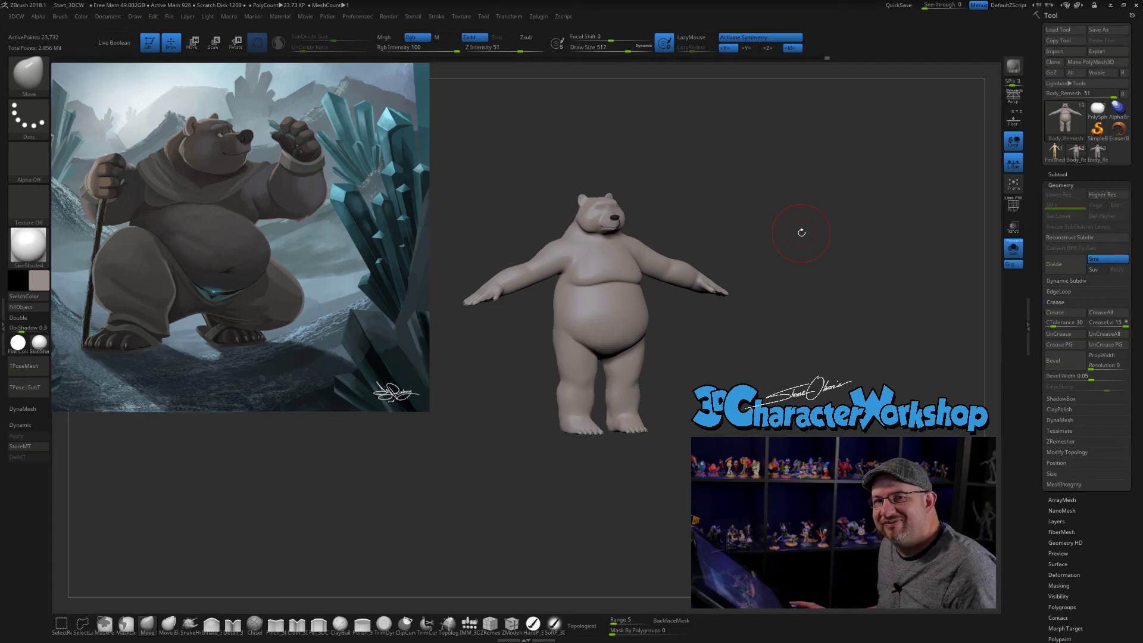
- Enlarge the reference illustration with Spotlight to inspect the bear's head and raised paw, and hide it from the canvas
left_click_drag(834, 214, 786, 284)
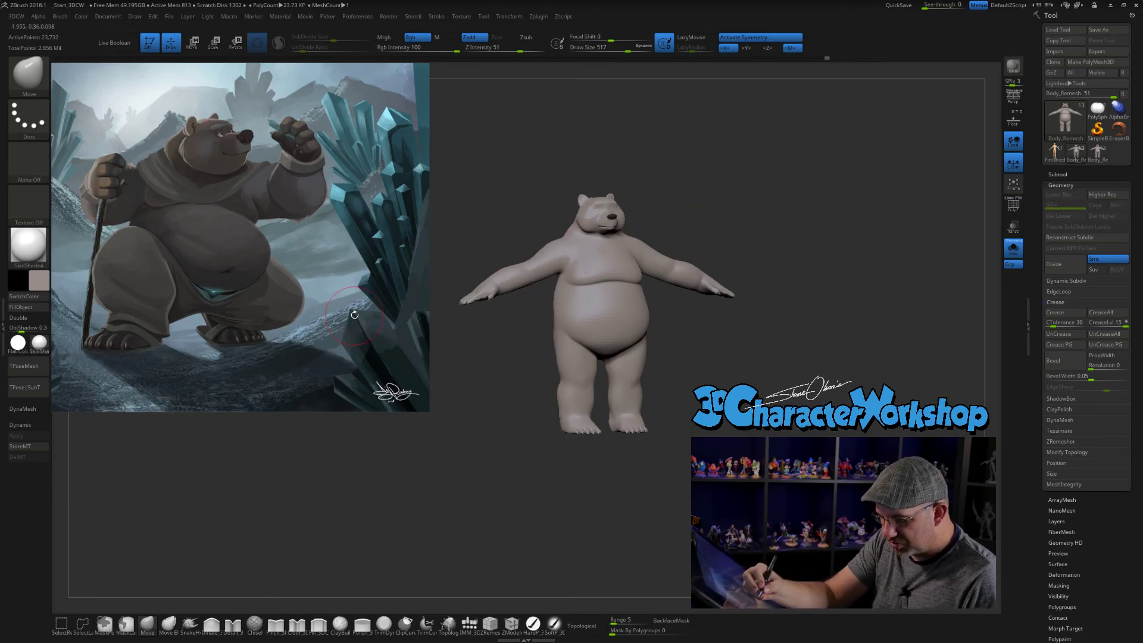
key("z")
left_click_drag(416, 227, 499, 389)
left_click(308, 264)
left_click_drag(327, 211, 351, 340)
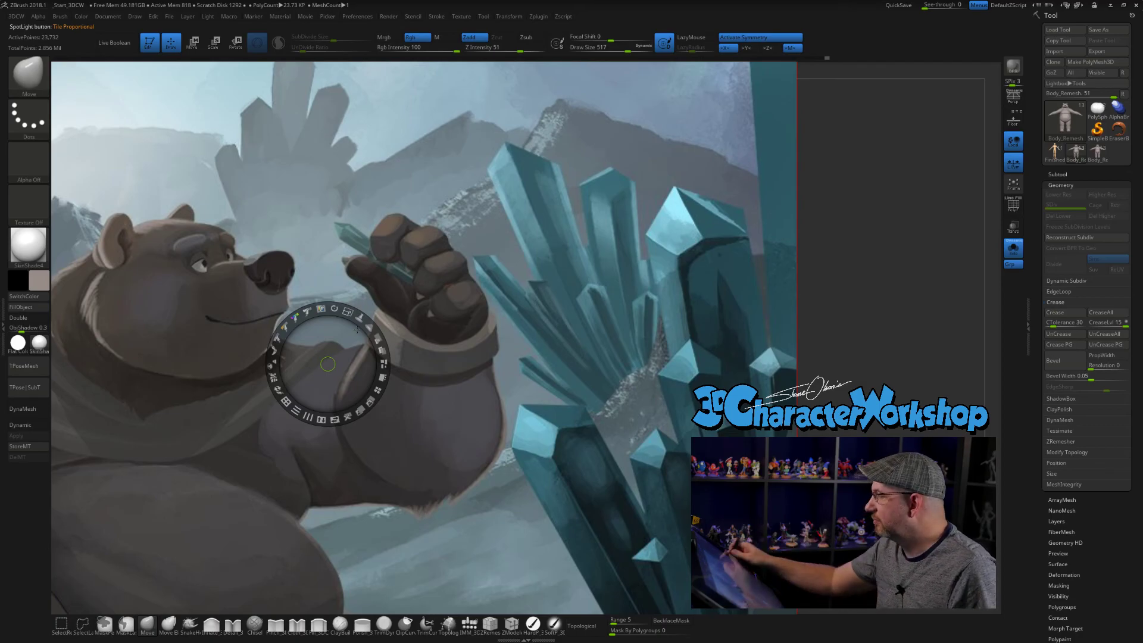
key("z")
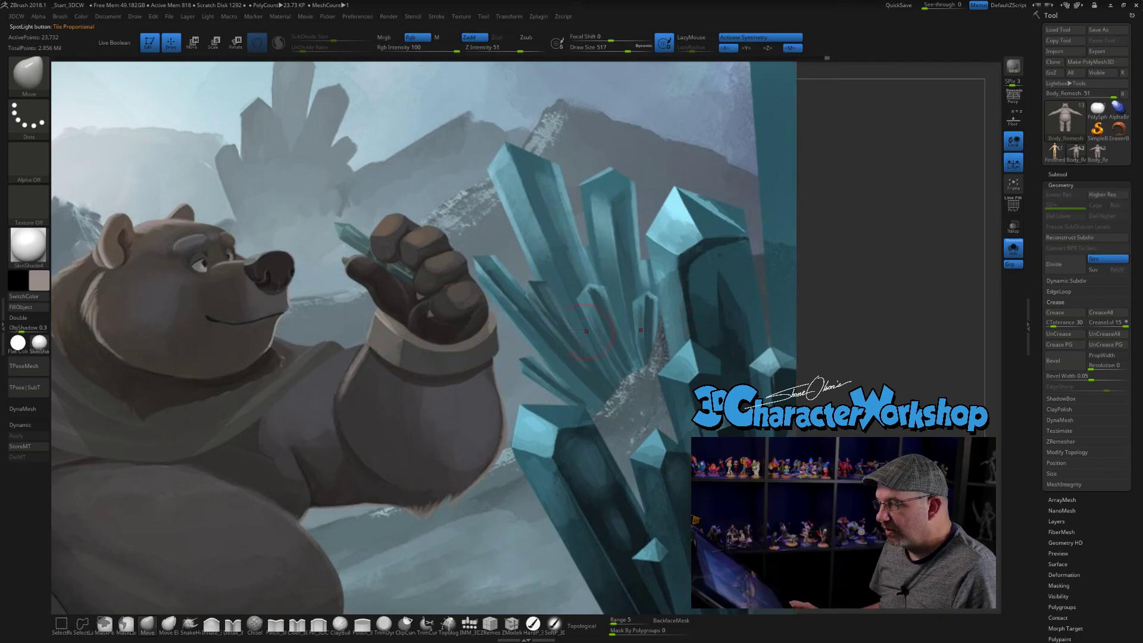
key("z")
mouse_move(358, 316)
left_mouse_down()
mouse_move(281, 314)
mouse_move(235, 209)
left_mouse_up()
key("shift+z")
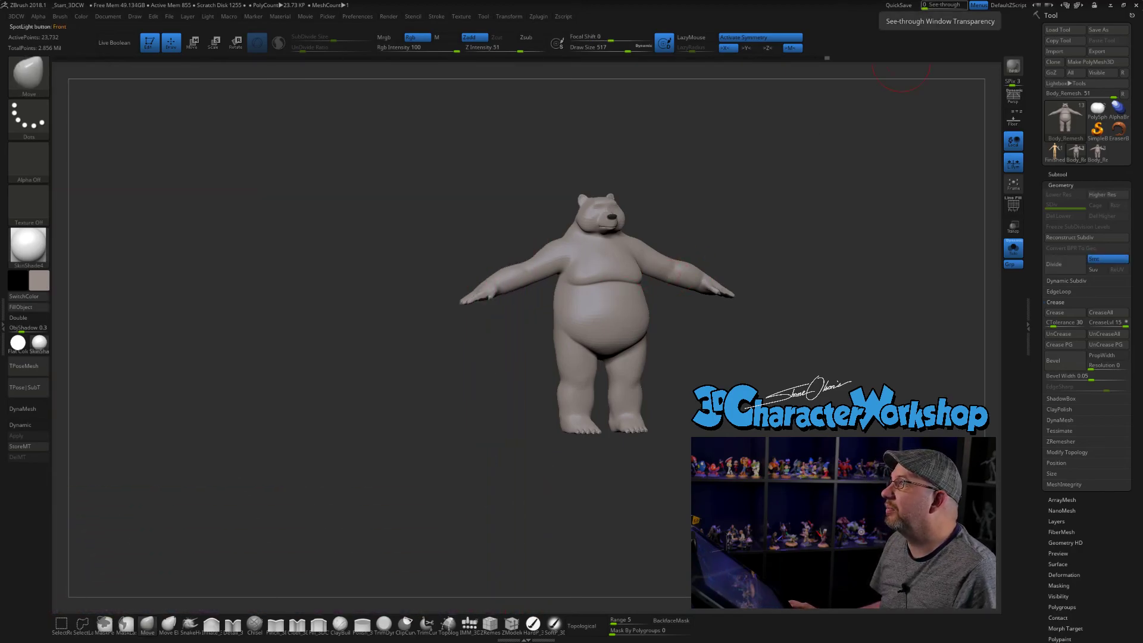
- Bring back the Chrome window and look further down the 3DCW Student Community feed to the older posts
left_click_drag(1012, 0, 616, 70)
scroll(536, 308, "down", 15)
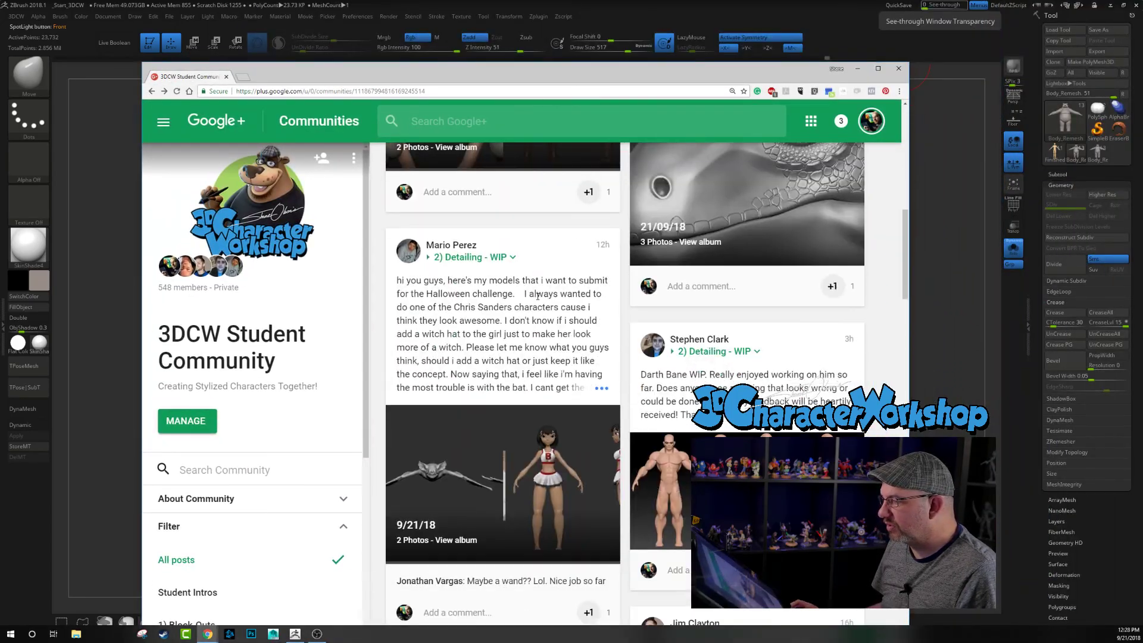
scroll(536, 309, "down", 15)
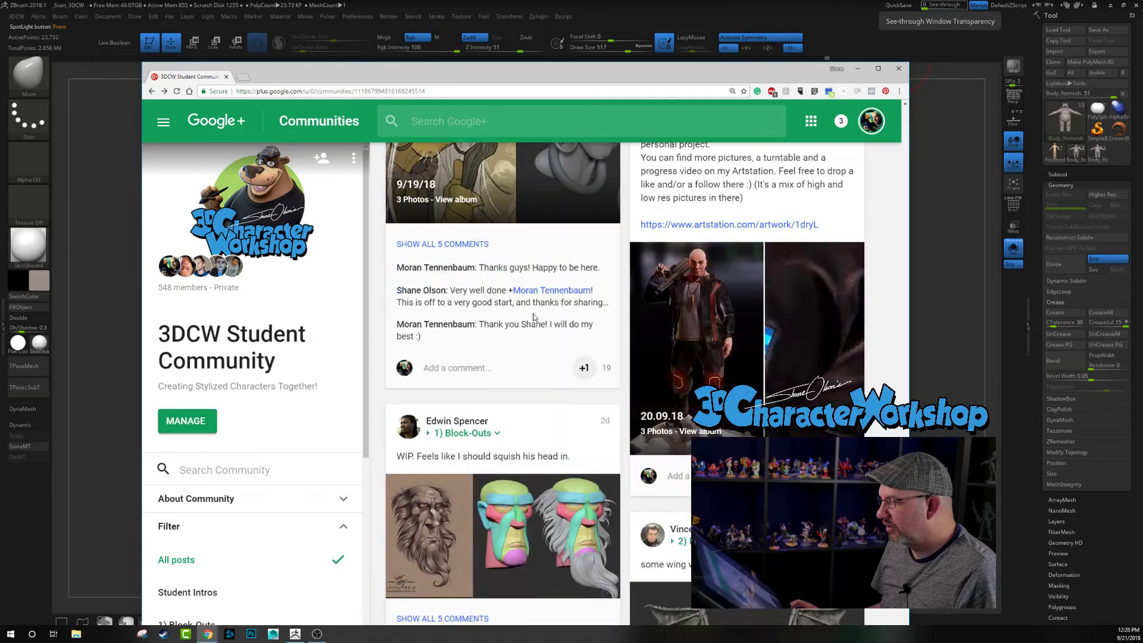
scroll(529, 328, "down", 10)
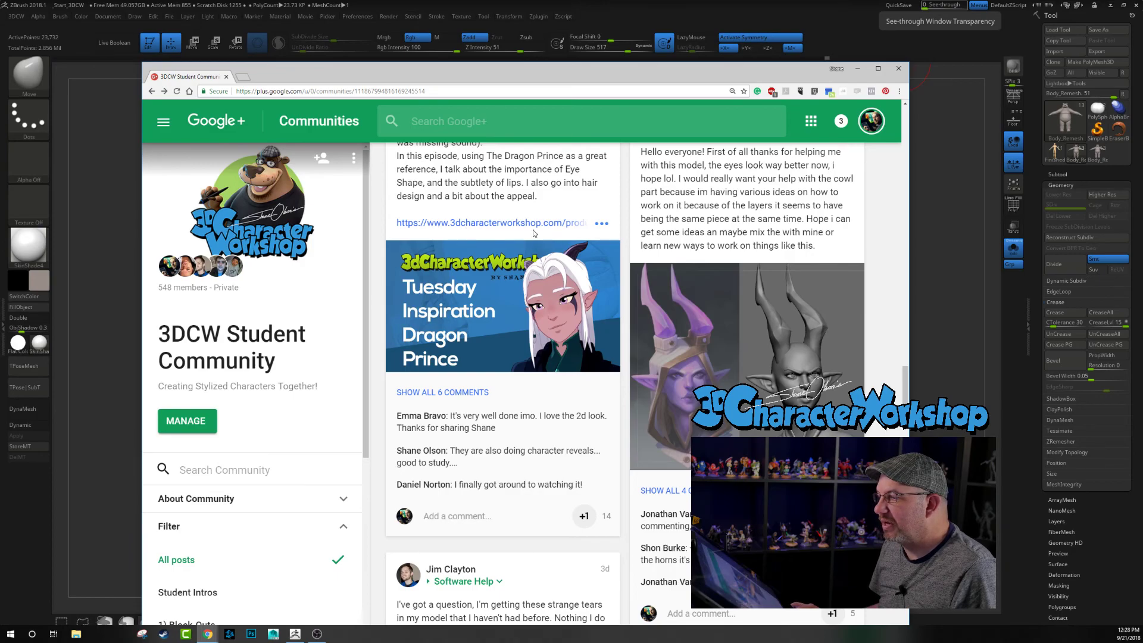
- Load 3dcharacterworkshop.com in a new browser tab and open the 3D Character Workshop Bonus Content course from the library
left_click(244, 78)
type("3dc")
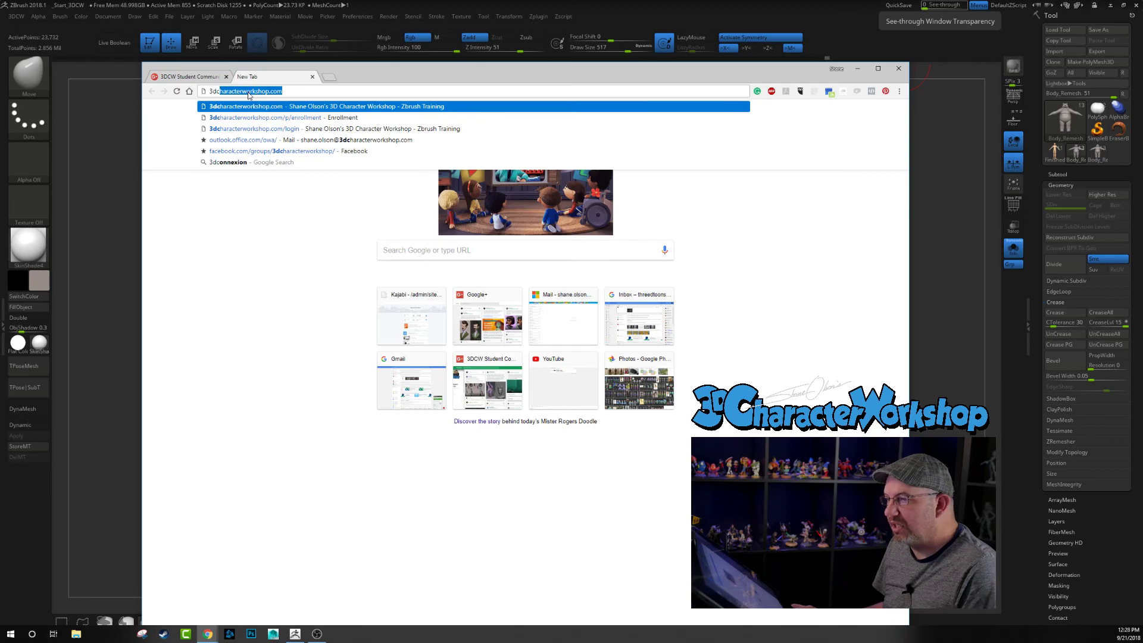
key("Return")
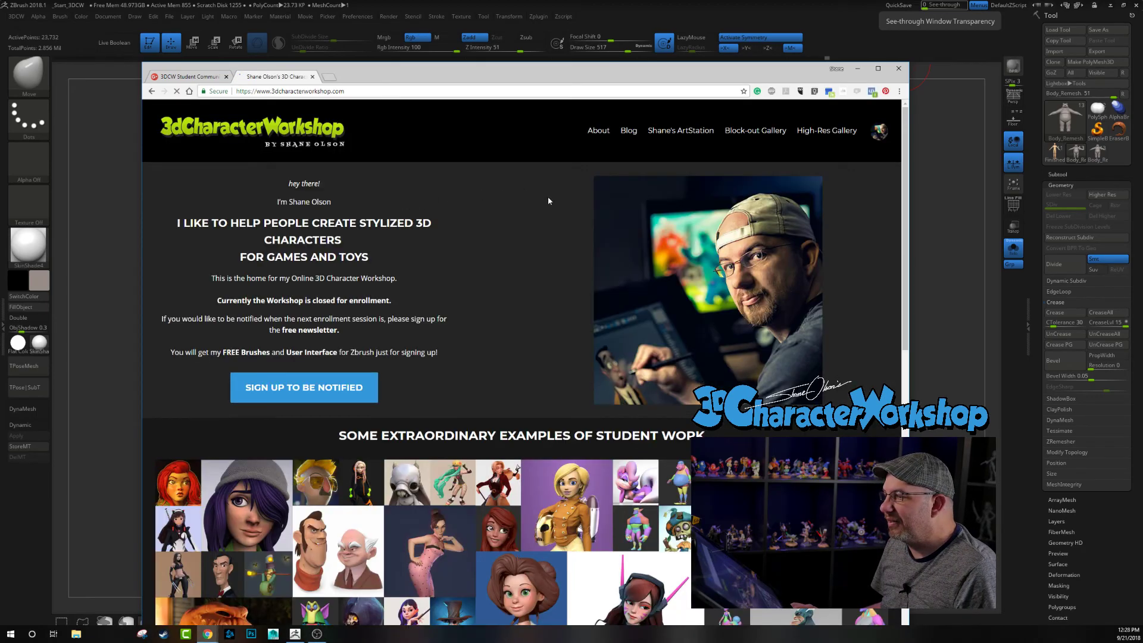
left_click(877, 136)
left_click(859, 186)
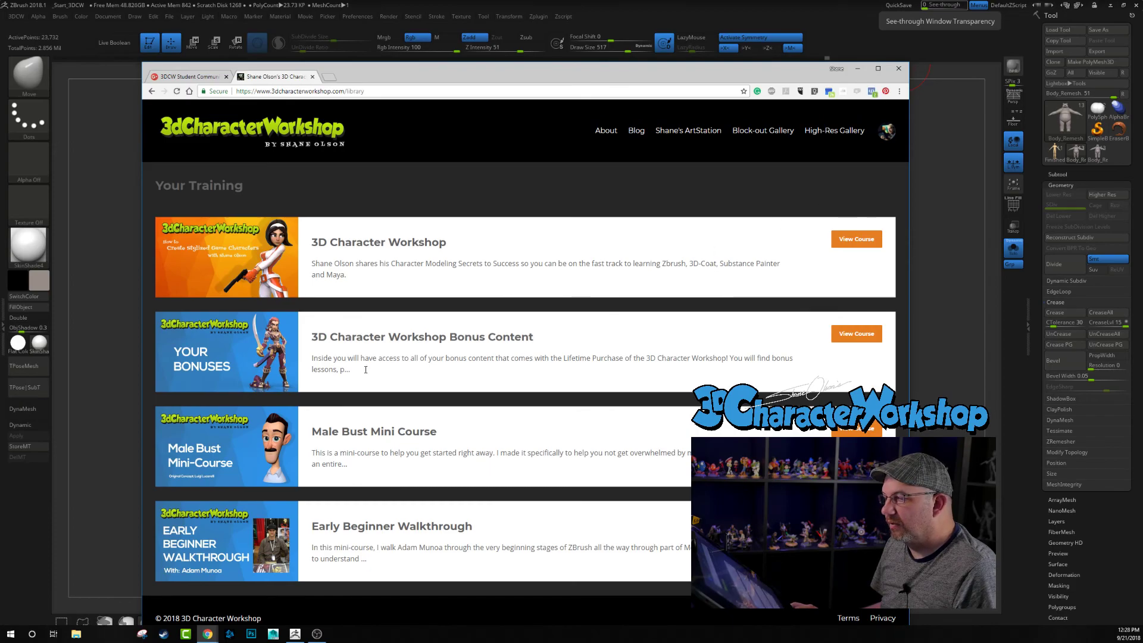
left_click(387, 340)
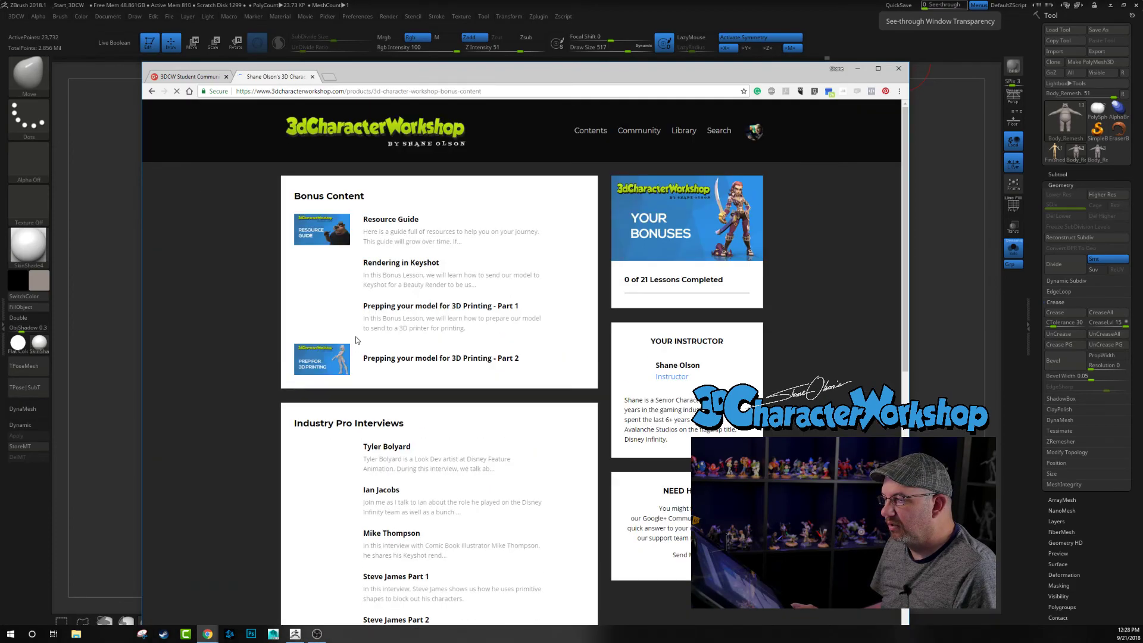
- Review the bonus lessons, pro interviews, student feedback sessions and Tuesday Inspirations, and minimize the browser to return to ZBrush
scroll(248, 319, "down", 12)
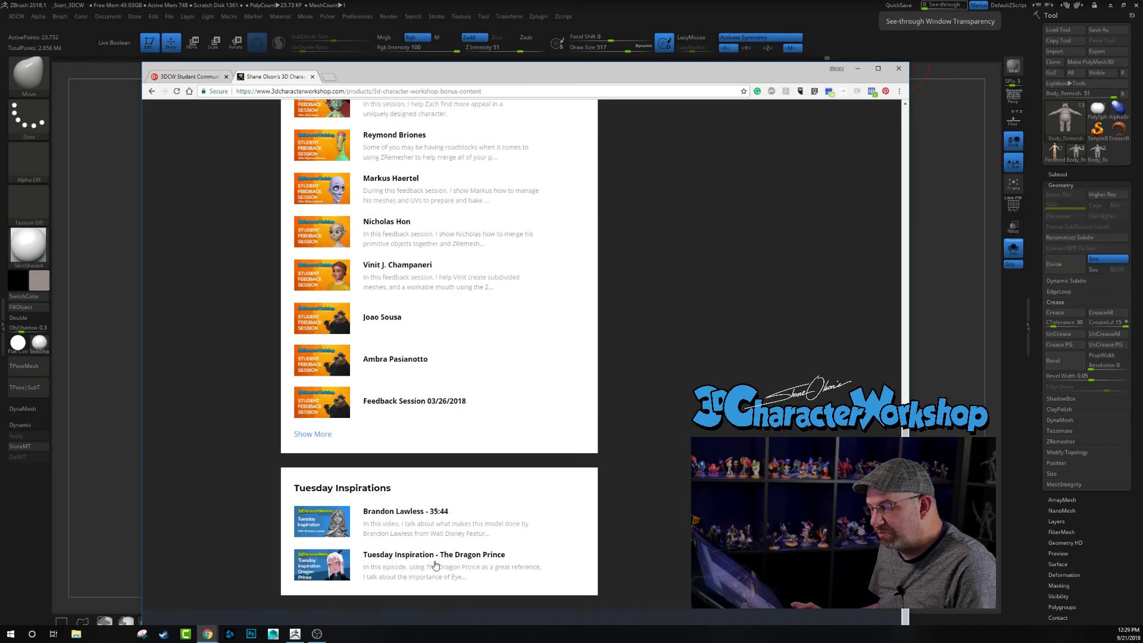
scroll(565, 562, "up", 2)
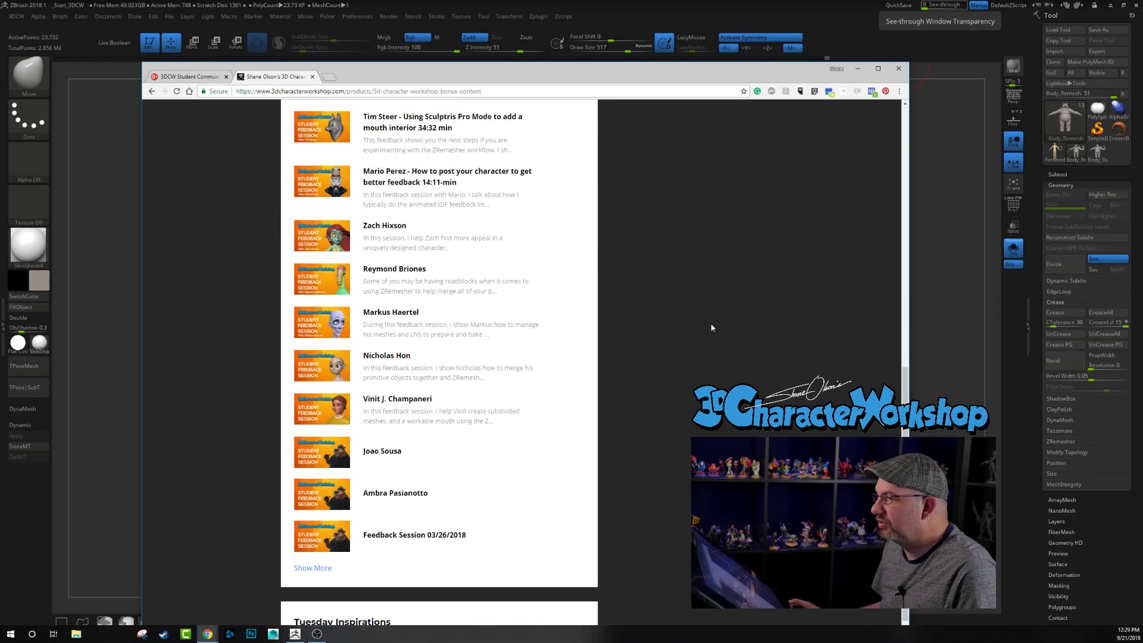
scroll(630, 378, "up", 2)
scroll(350, 131, "down", 1)
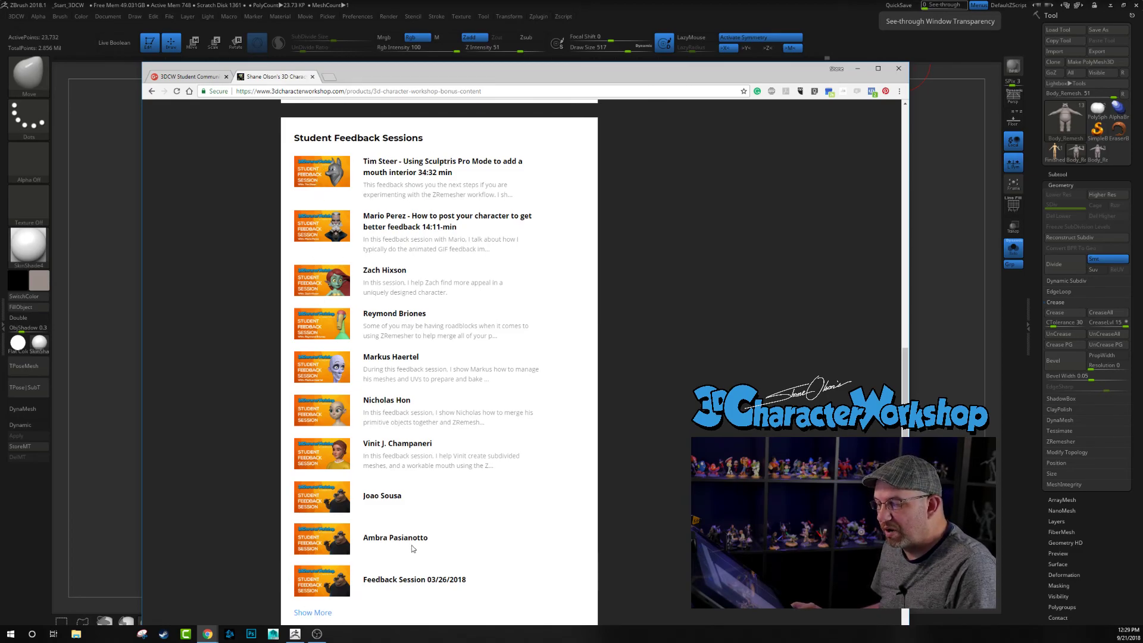
scroll(407, 226, "up", 3)
scroll(377, 313, "up", 4)
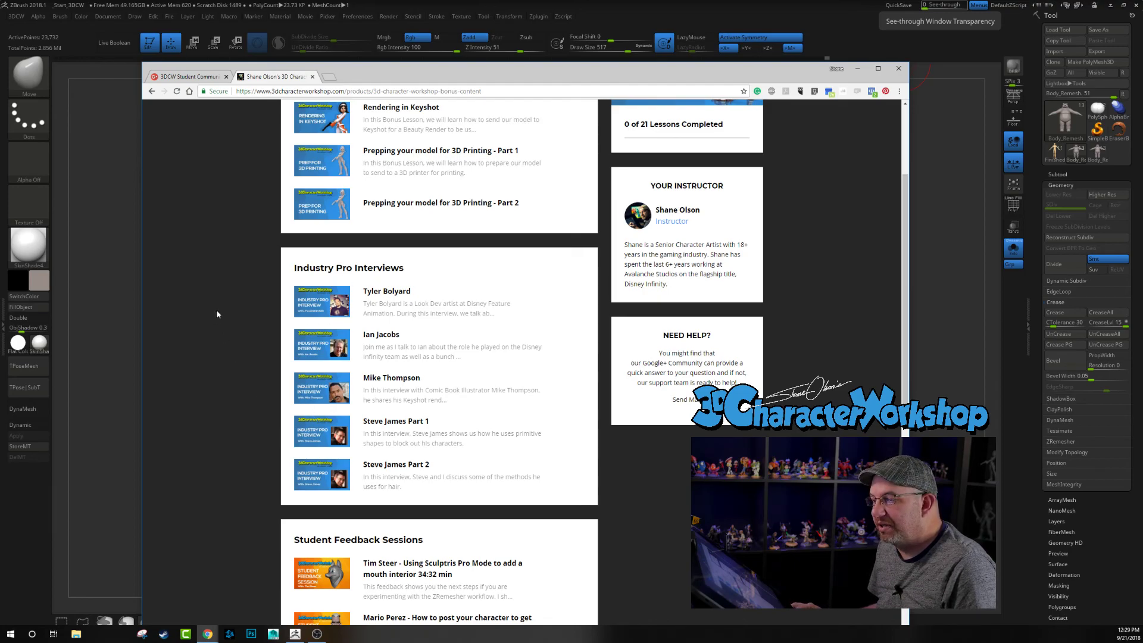
scroll(224, 309, "up", 3)
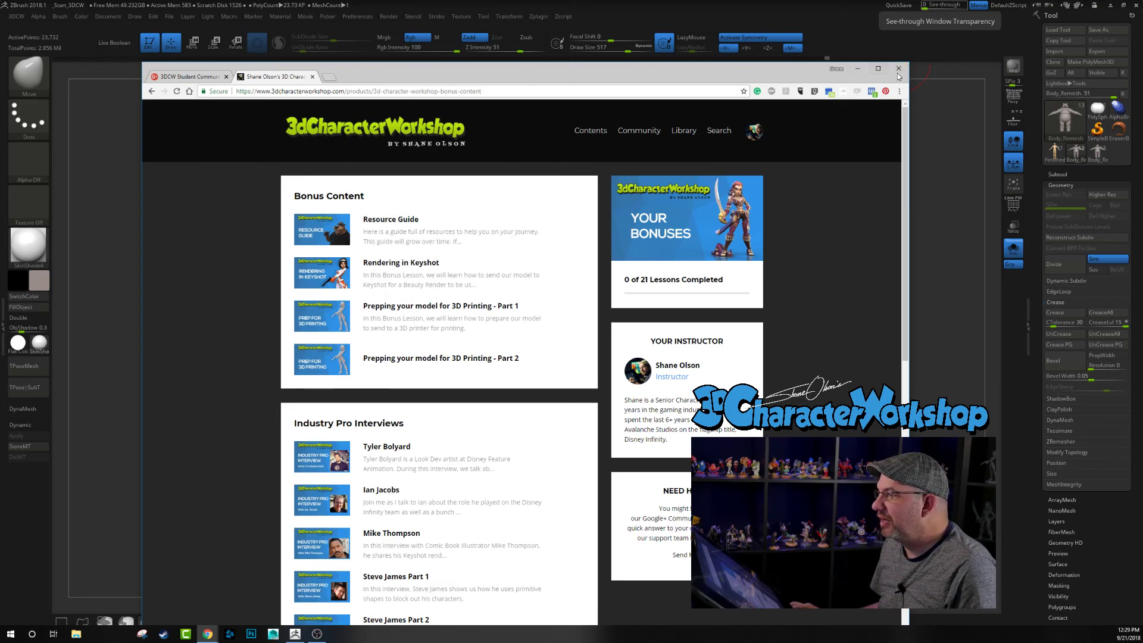
left_click(857, 68)
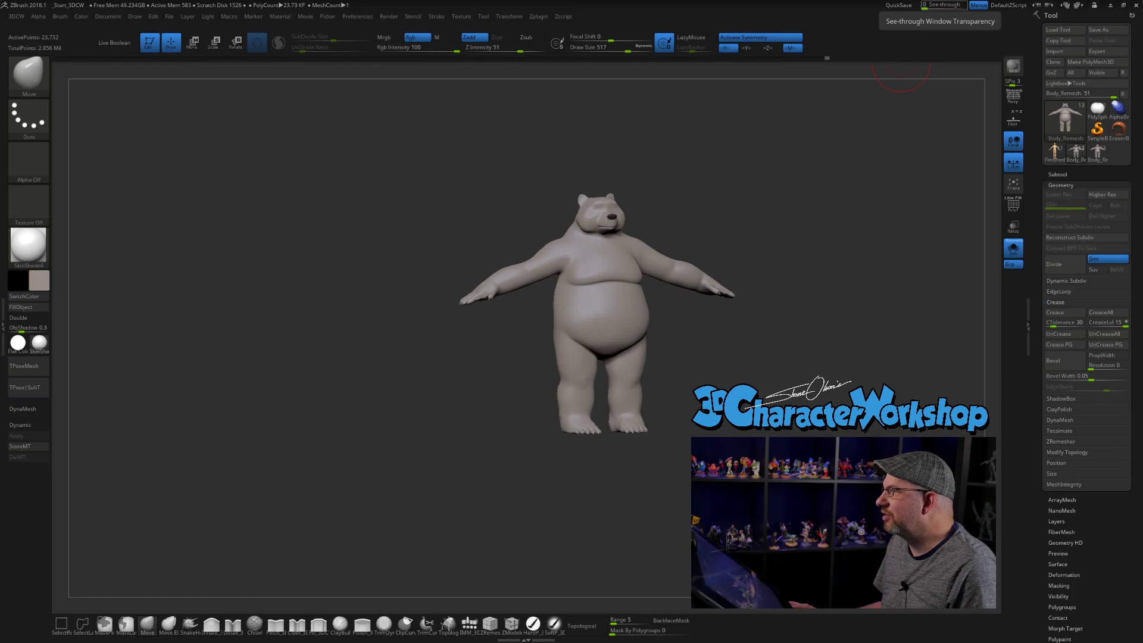
left_click_drag(774, 238, 769, 249)
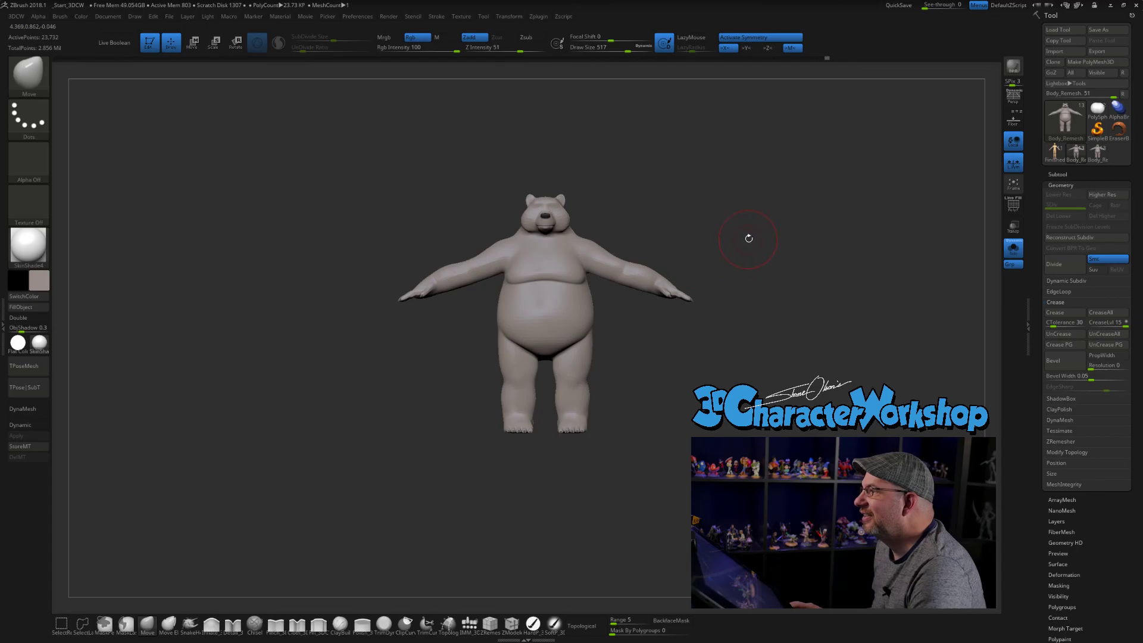
left_click_drag(742, 238, 717, 238)
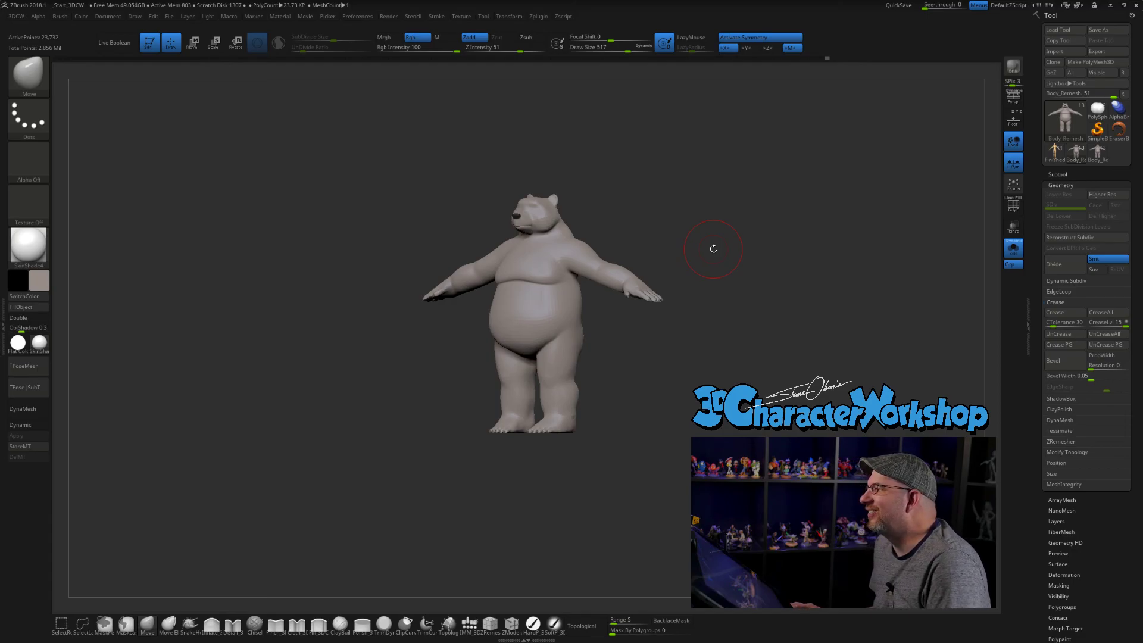
left_click_drag(714, 248, 716, 250)
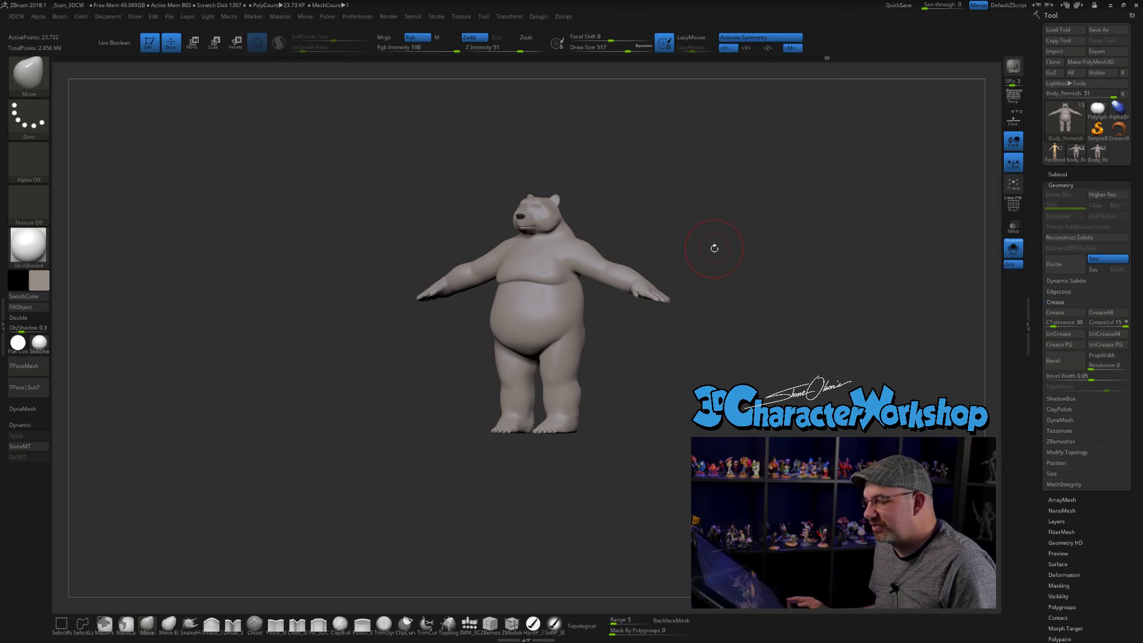
left_click_drag(714, 248, 719, 251)
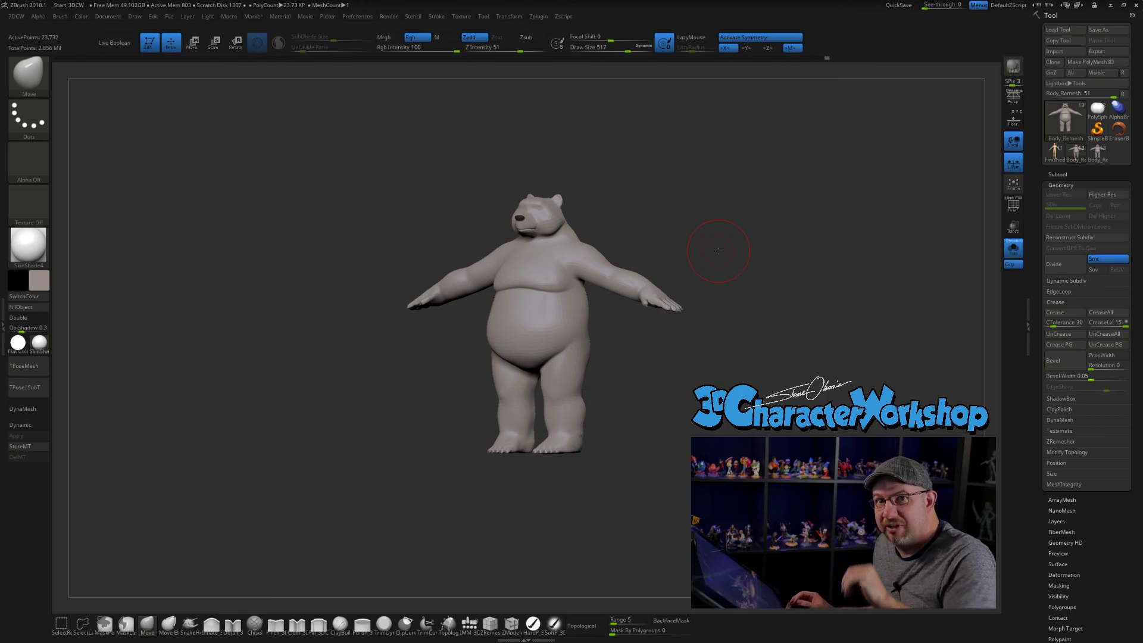
left_click_drag(704, 240, 710, 241)
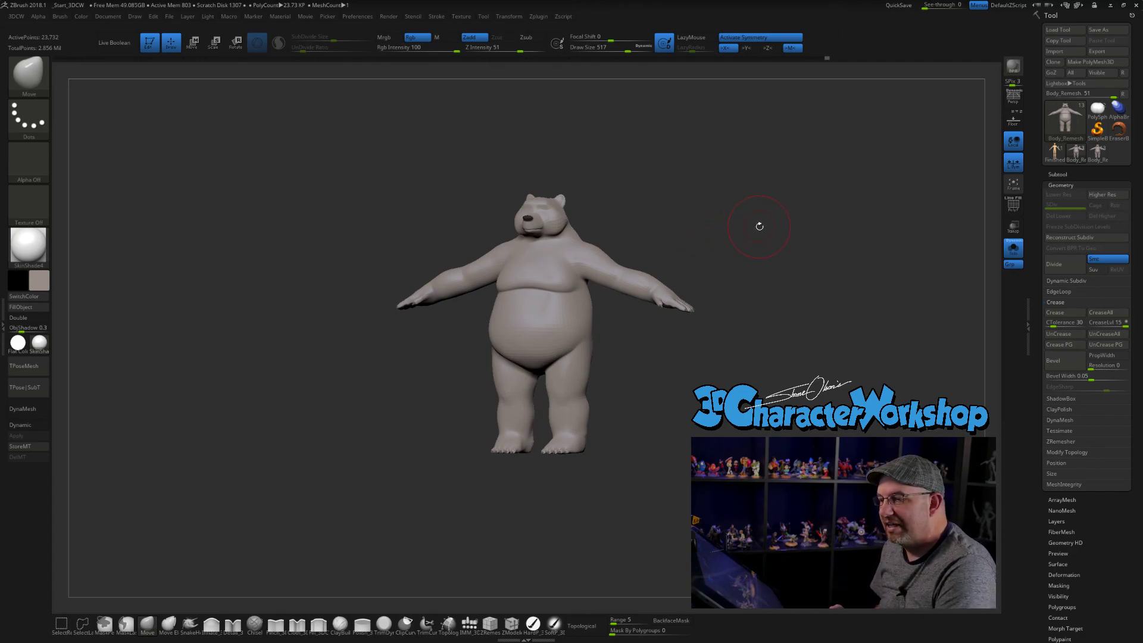
mouse_move(1052, 153)
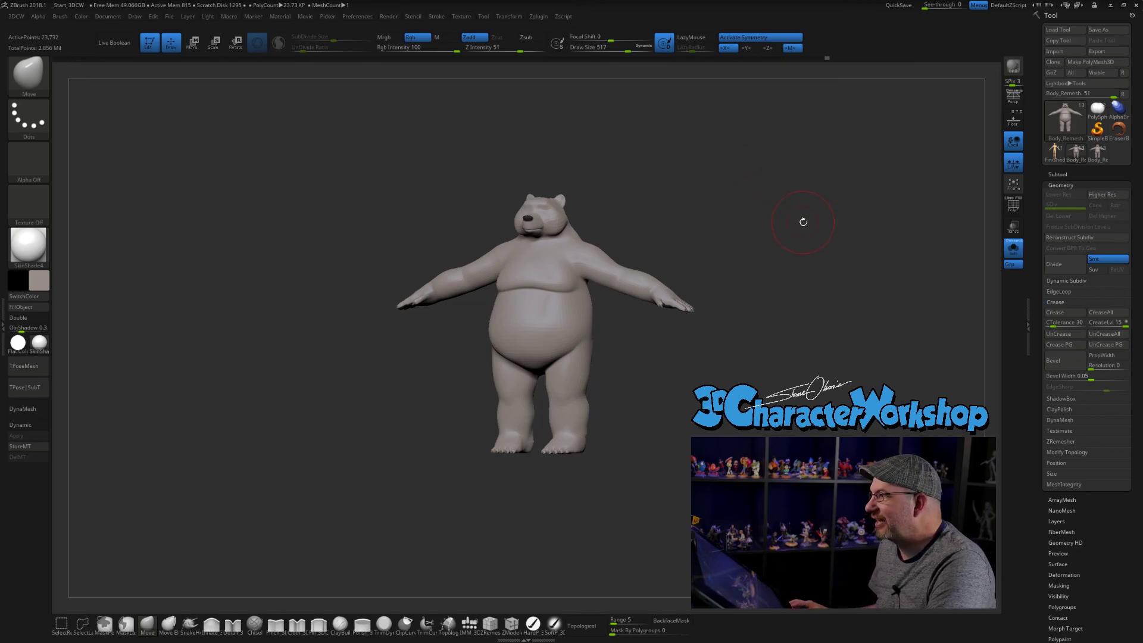
left_click_drag(803, 222, 767, 230)
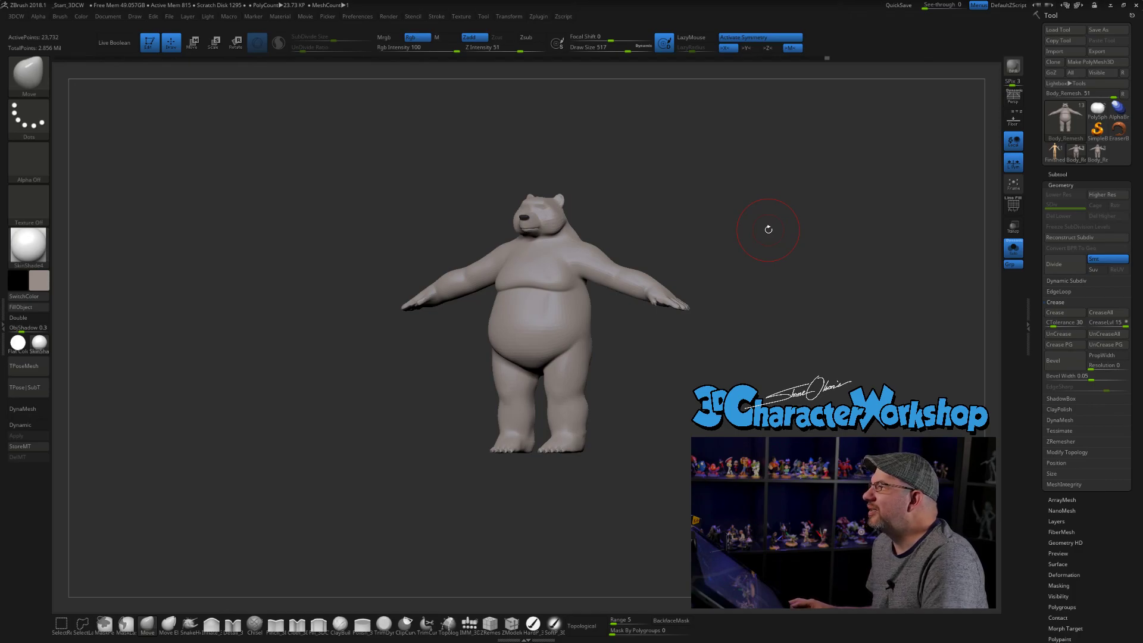
left_click_drag(752, 238, 717, 240)
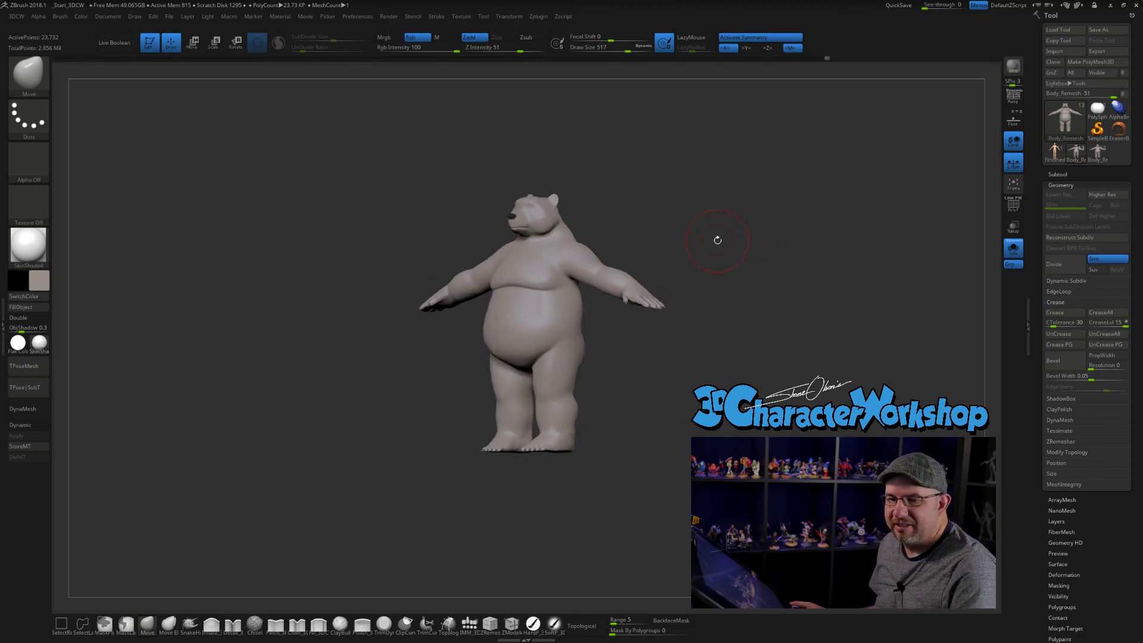